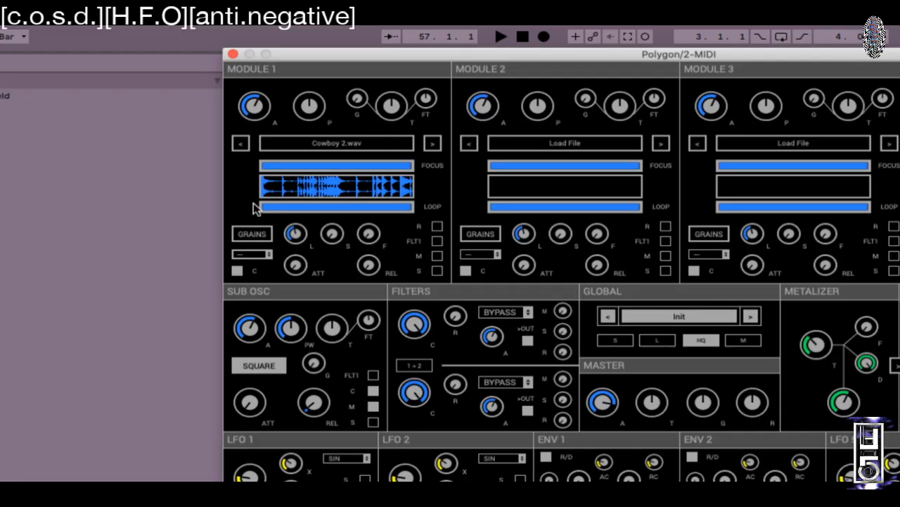
Step: Move Module 1's loop start to about 12% into Cowboy 2.wav, then restore the waveform focus to full length after trying narrower ranges
{"action": "left_click_drag", "start_coordinate": [255, 209], "coordinate": [284, 207]}
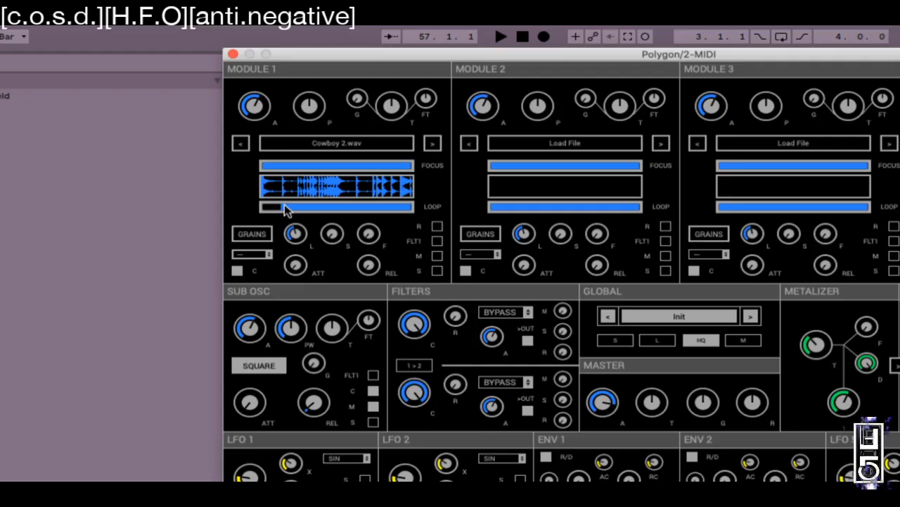
{"action": "left_click_drag", "start_coordinate": [415, 166], "coordinate": [335, 169]}
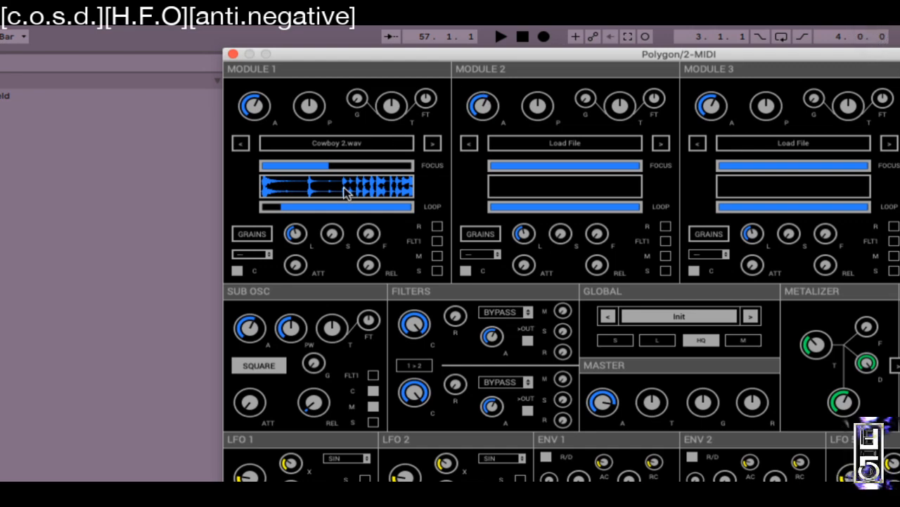
{"action": "left_click_drag", "start_coordinate": [279, 170], "coordinate": [246, 166]}
{"action": "left_click_drag", "start_coordinate": [327, 166], "coordinate": [371, 169]}
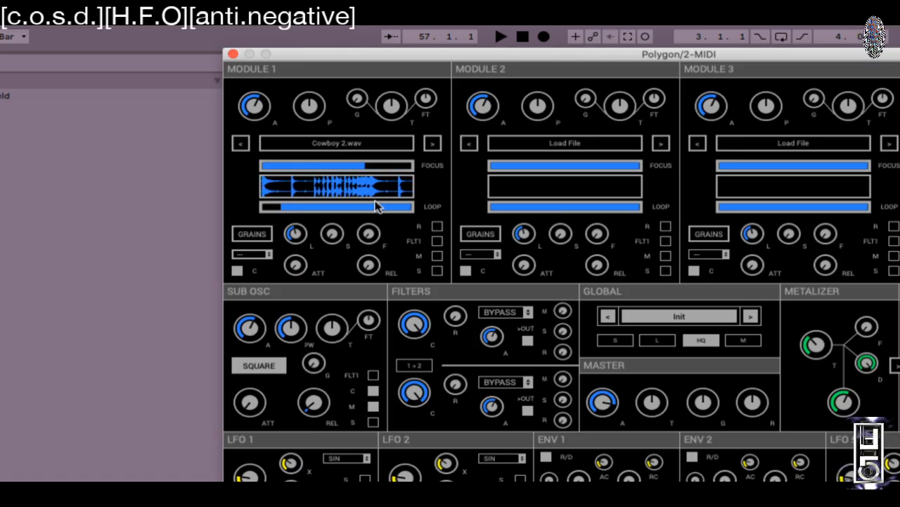
{"action": "left_click_drag", "start_coordinate": [266, 171], "coordinate": [238, 171]}
{"action": "left_click_drag", "start_coordinate": [365, 169], "coordinate": [450, 169]}
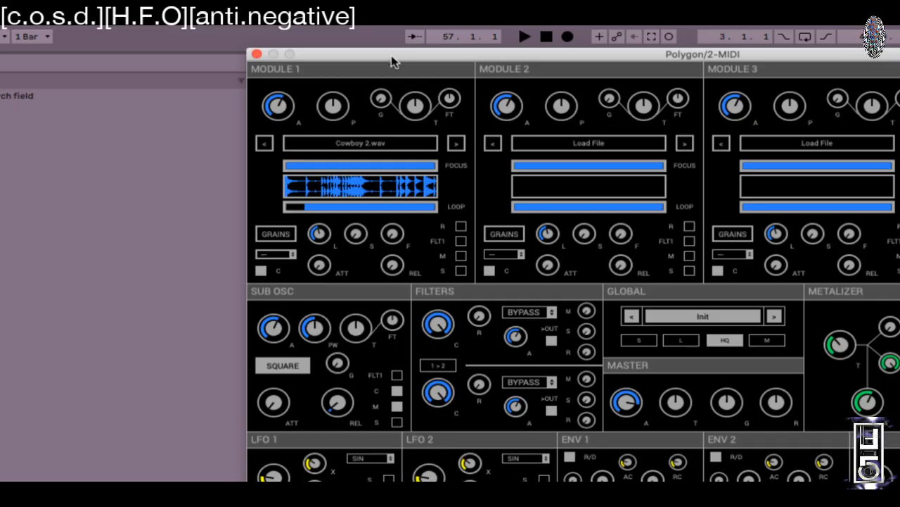
Step: Shift the Polygon/2 window left and try a narrower waveform focus before restoring the full range
{"action": "left_click_drag", "start_coordinate": [394, 62], "coordinate": [346, 64]}
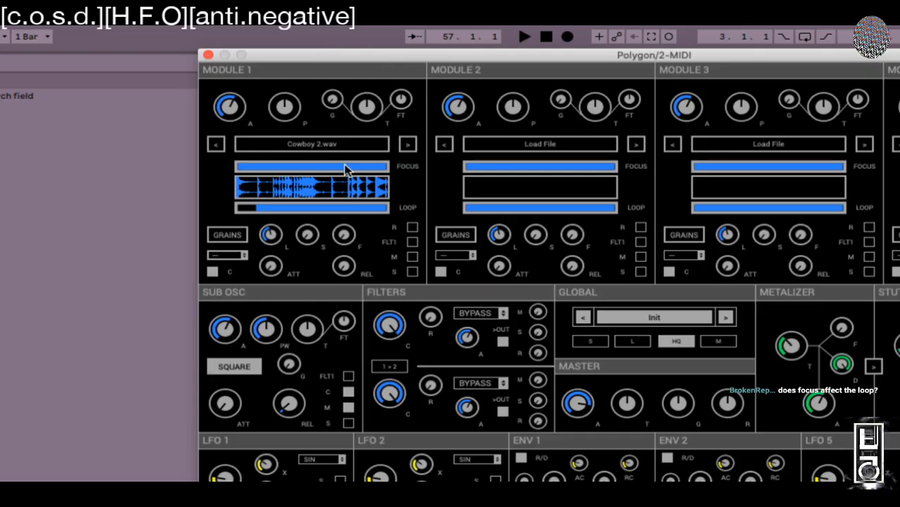
{"action": "mouse_move", "coordinate": [320, 172]}
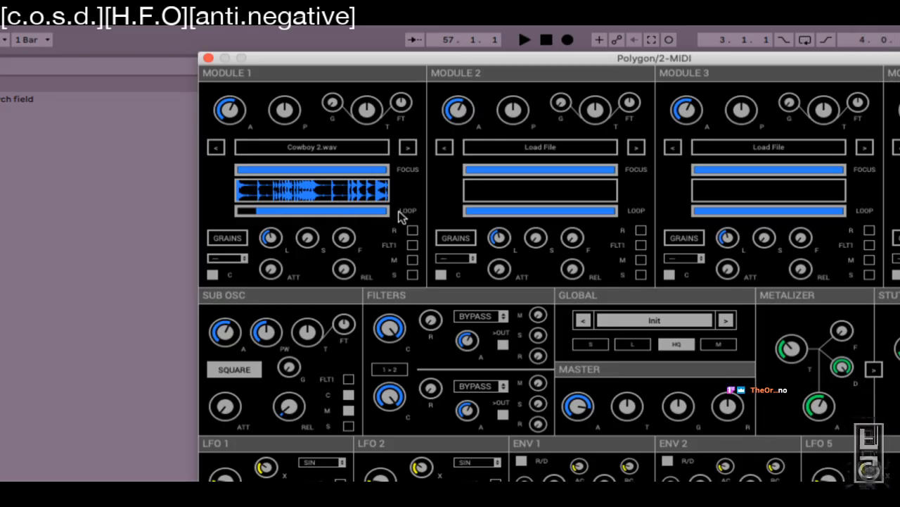
{"action": "mouse_move", "coordinate": [398, 214]}
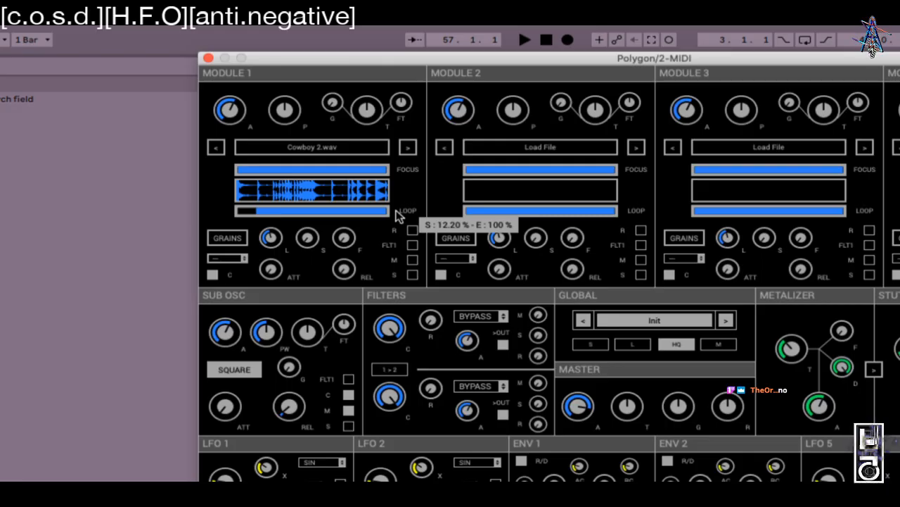
{"action": "left_click_drag", "start_coordinate": [386, 170], "coordinate": [296, 173]}
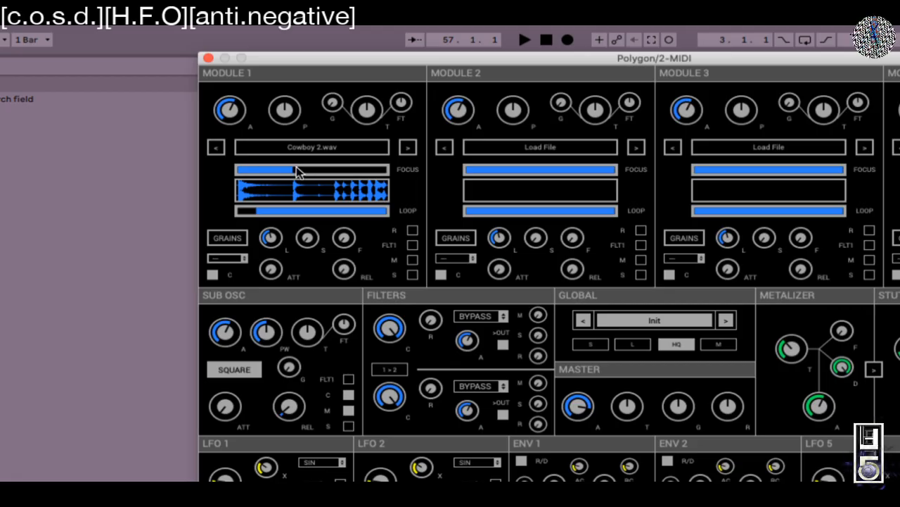
{"action": "left_click_drag", "start_coordinate": [299, 171], "coordinate": [412, 167]}
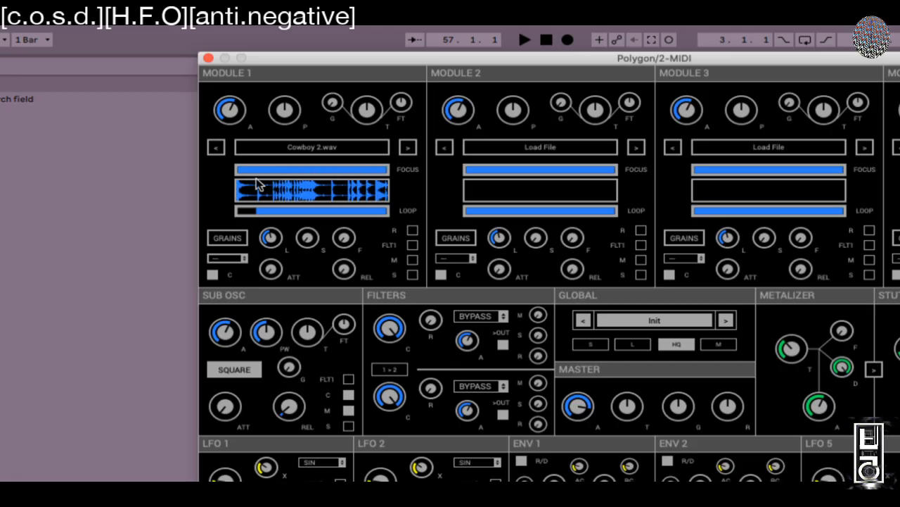
Step: Focus the waveform on the sample's end and narrow Module 1's loop to a small slice about 30% in
{"action": "left_click_drag", "start_coordinate": [247, 171], "coordinate": [374, 168]}
{"action": "left_click_drag", "start_coordinate": [261, 212], "coordinate": [285, 213]}
{"action": "left_click_drag", "start_coordinate": [387, 211], "coordinate": [290, 214]}
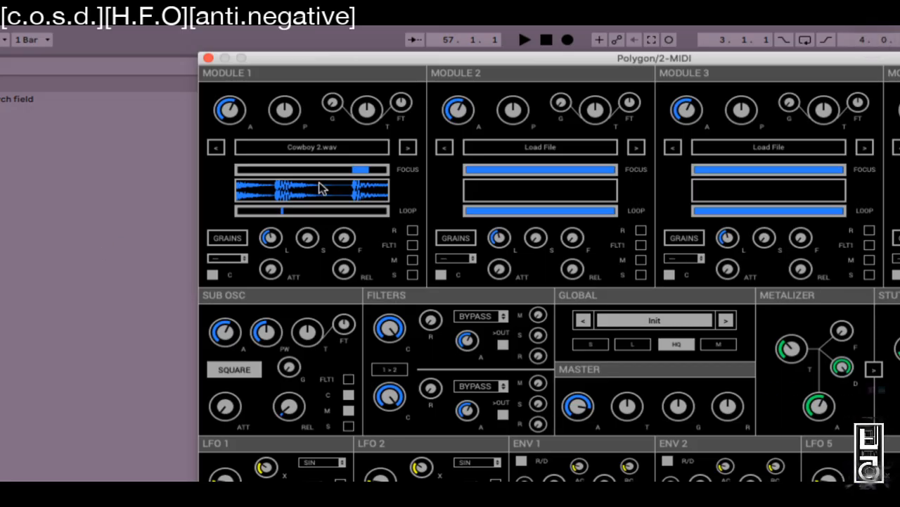
Step: Zoom further into the sample's end, switch grain playback to the arrow mode, and set a short loop
{"action": "mouse_move", "coordinate": [369, 168]}
{"action": "left_mouse_down"}
{"action": "mouse_move", "coordinate": [388, 166]}
{"action": "mouse_move", "coordinate": [380, 165]}
{"action": "left_mouse_up"}
{"action": "left_click", "coordinate": [218, 259]}
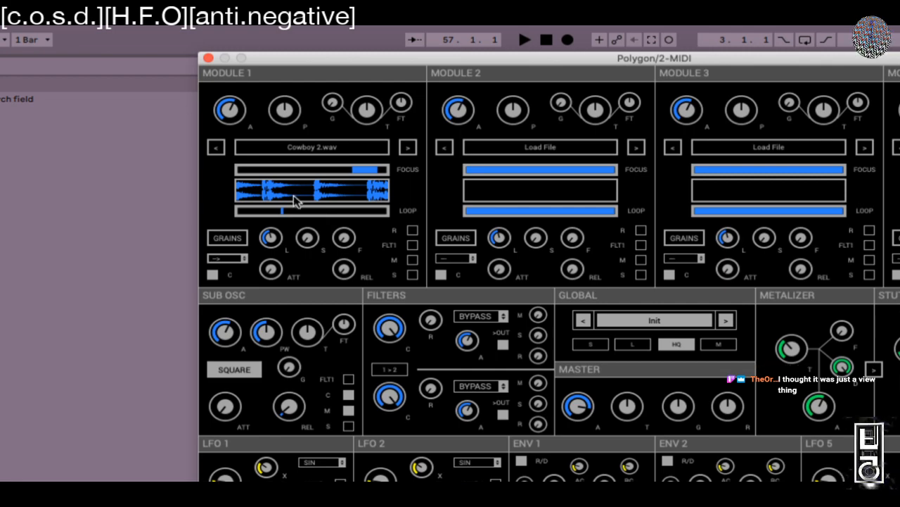
{"action": "left_click_drag", "start_coordinate": [277, 209], "coordinate": [324, 215]}
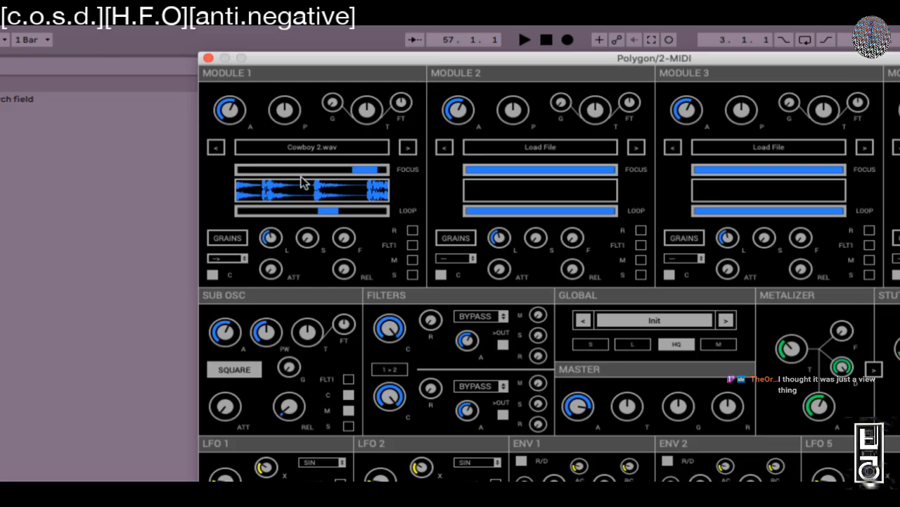
Step: Try several loop lengths for Module 1, ending on a tiny 1–3% slice at the very start
{"action": "mouse_move", "coordinate": [333, 214]}
{"action": "left_mouse_down"}
{"action": "mouse_move", "coordinate": [383, 210]}
{"action": "mouse_move", "coordinate": [330, 211]}
{"action": "left_mouse_up"}
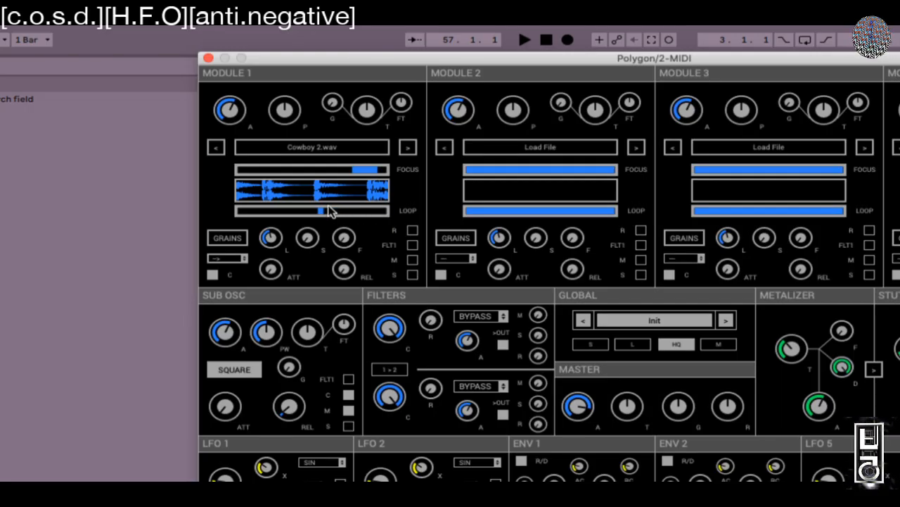
{"action": "left_click_drag", "start_coordinate": [330, 211], "coordinate": [239, 218]}
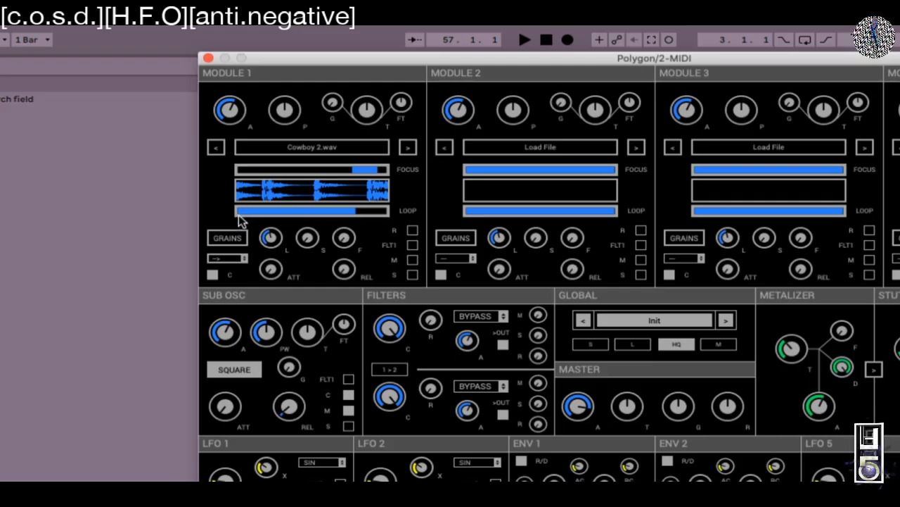
{"action": "left_click_drag", "start_coordinate": [364, 213], "coordinate": [251, 222]}
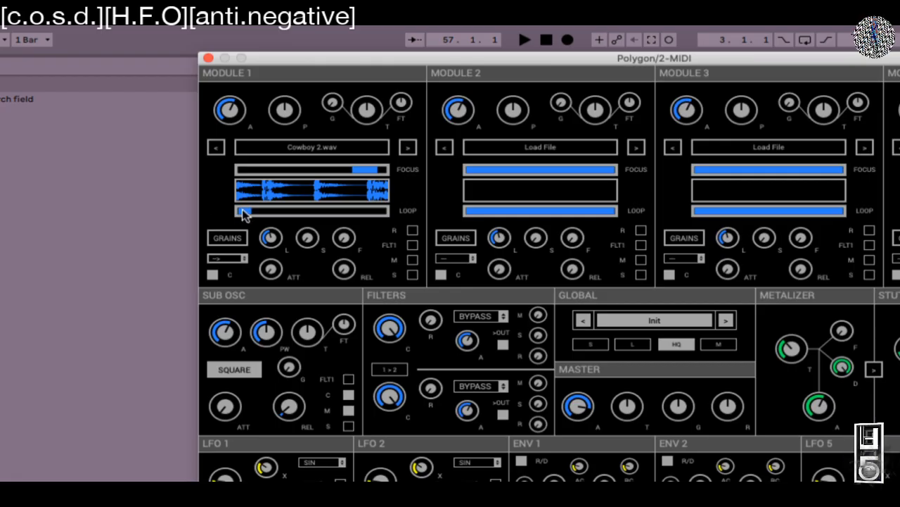
{"action": "left_click_drag", "start_coordinate": [248, 211], "coordinate": [249, 212]}
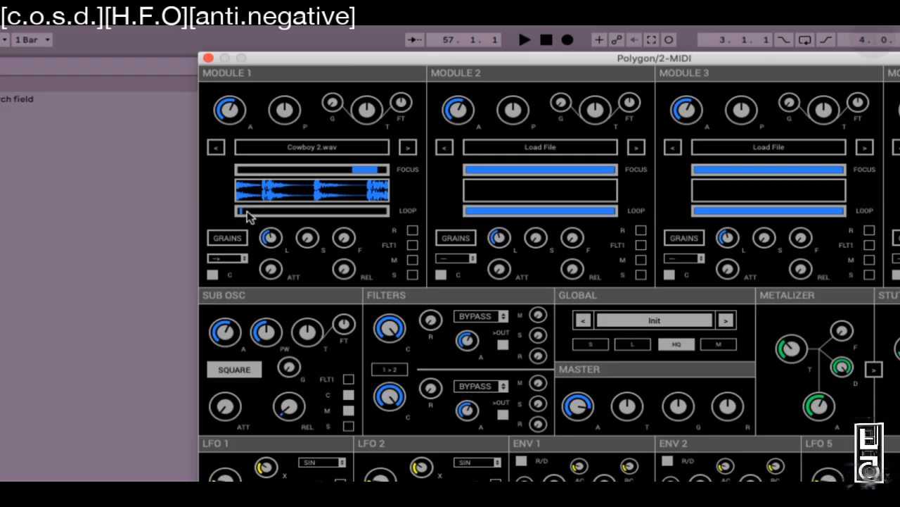
{"action": "mouse_move", "coordinate": [246, 216]}
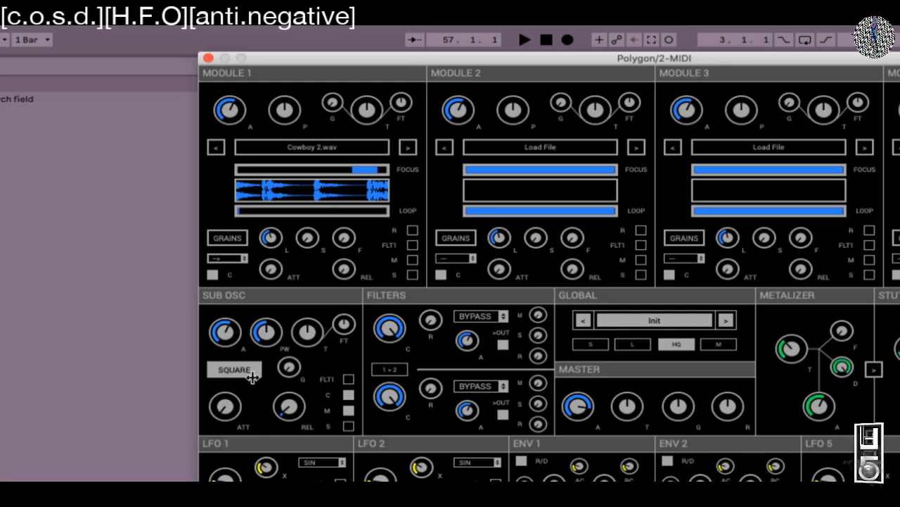
Step: Set Module 1's loop to 0–13% of the sample and shift the window to reveal Module 4, Stutter and Ringmod
{"action": "left_click_drag", "start_coordinate": [241, 210], "coordinate": [375, 214]}
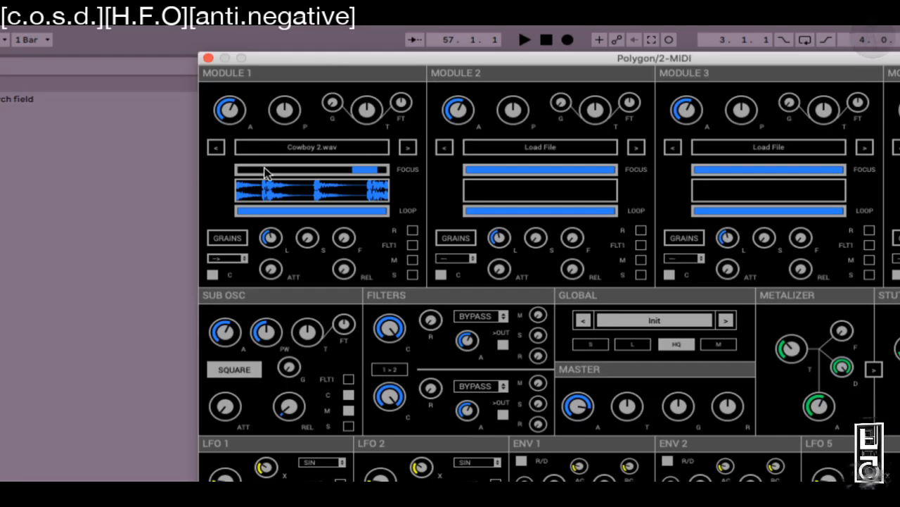
{"action": "left_click_drag", "start_coordinate": [374, 210], "coordinate": [259, 205]}
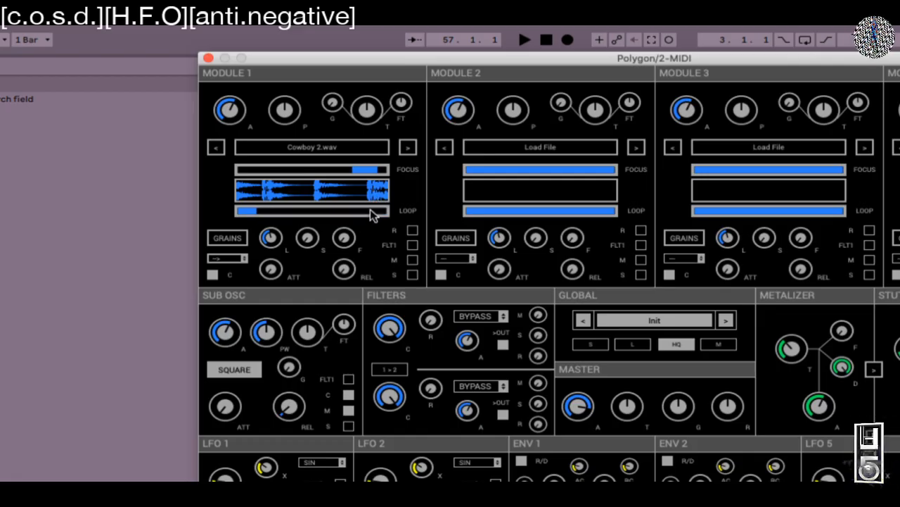
{"action": "mouse_move", "coordinate": [373, 213]}
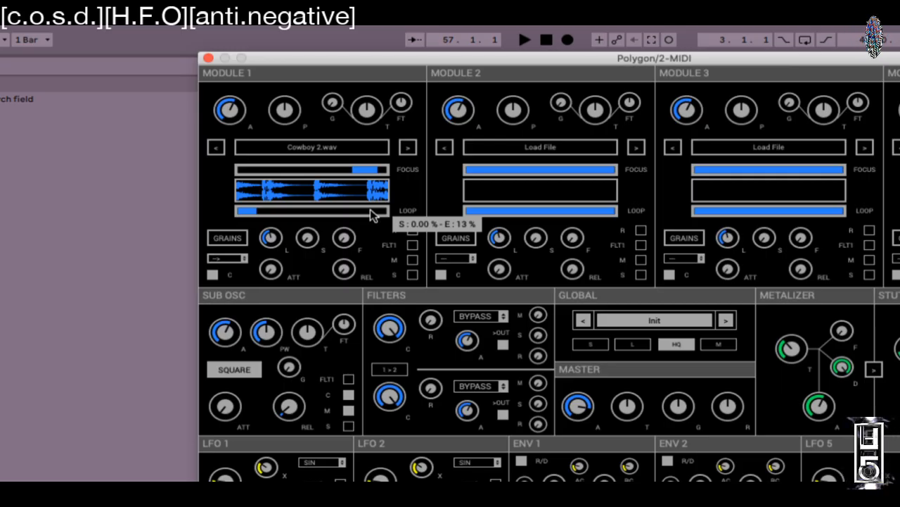
{"action": "left_click_drag", "start_coordinate": [710, 57], "coordinate": [552, 35]}
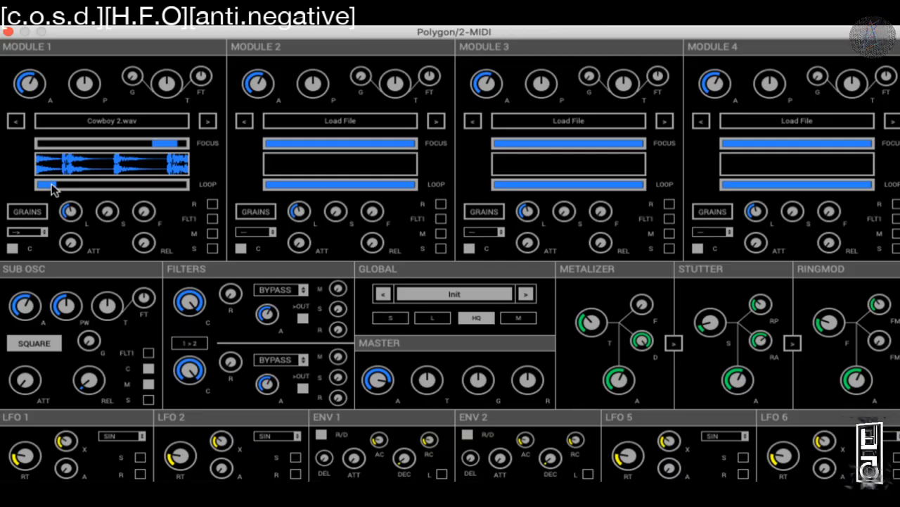
{"action": "mouse_move", "coordinate": [53, 188]}
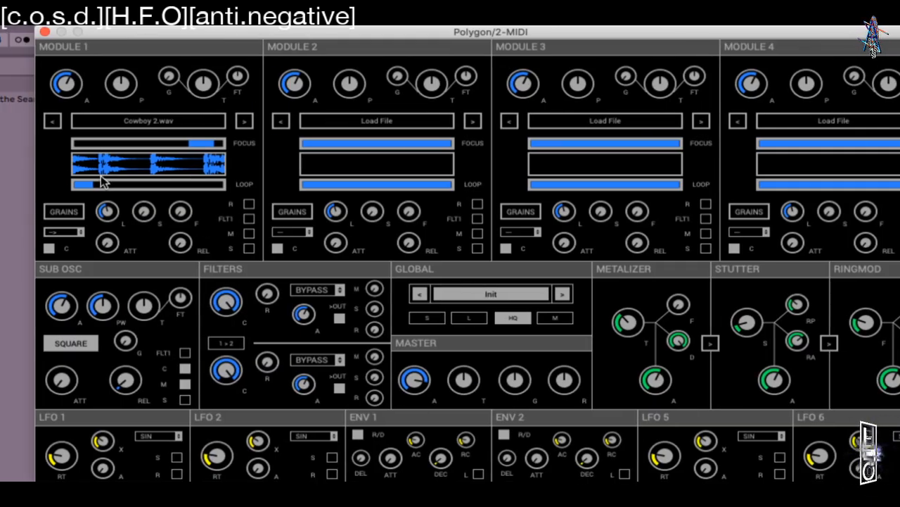
Step: Try several loop regions, then make Module 1's loop span the whole focused Cowboy 2.wav section
{"action": "mouse_move", "coordinate": [77, 182]}
{"action": "left_mouse_down"}
{"action": "mouse_move", "coordinate": [143, 183]}
{"action": "mouse_move", "coordinate": [74, 184]}
{"action": "left_mouse_up"}
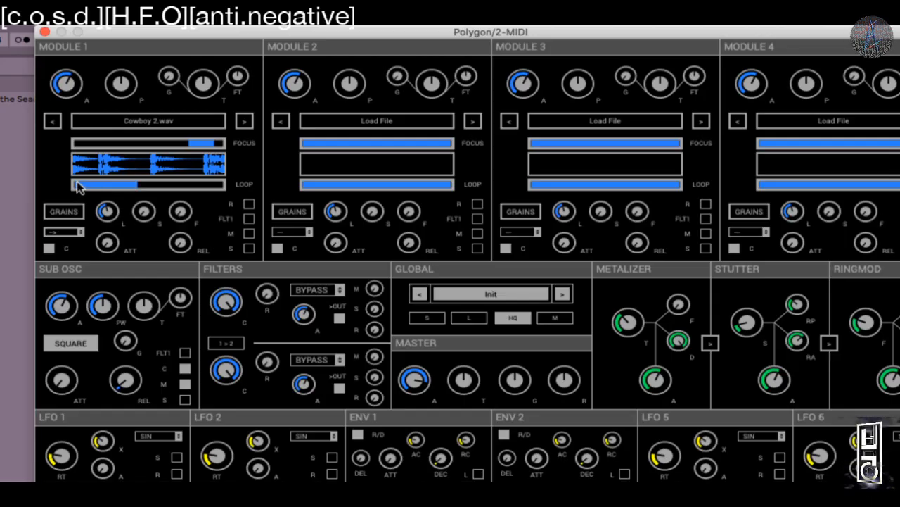
{"action": "left_click_drag", "start_coordinate": [136, 186], "coordinate": [104, 184]}
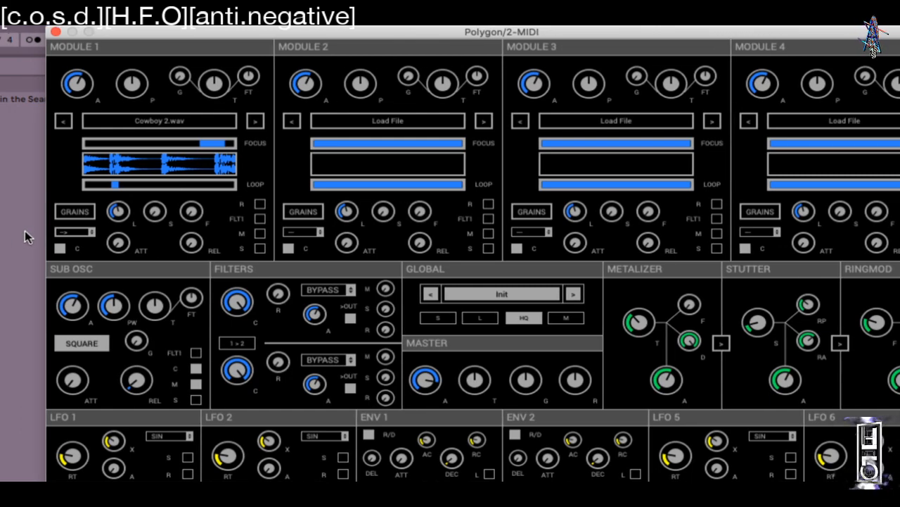
{"action": "left_click_drag", "start_coordinate": [116, 190], "coordinate": [243, 189]}
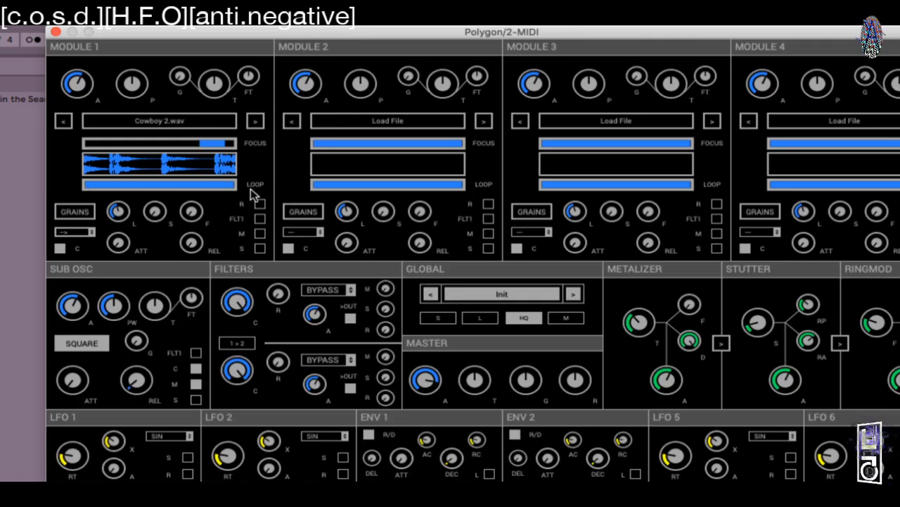
{"action": "left_click", "coordinate": [76, 211]}
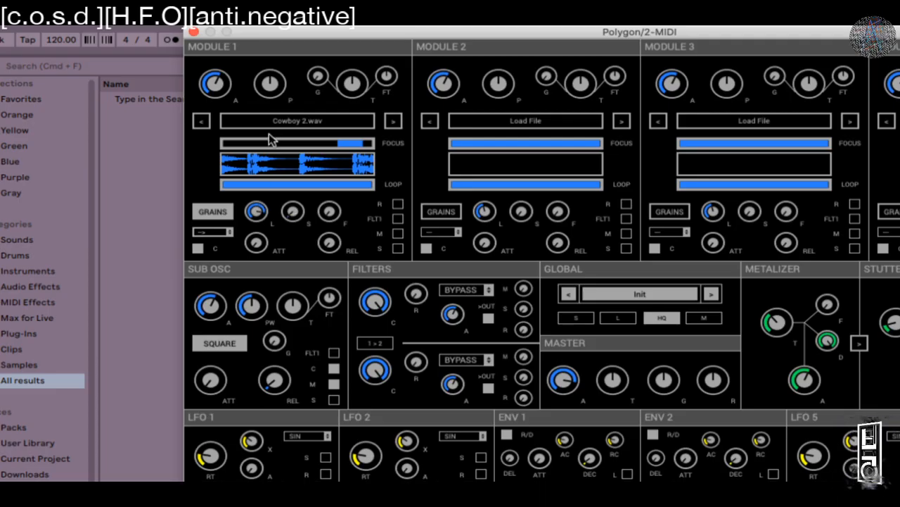
Step: Raise Module 1's grain S amount and bring its grain feed (F) to about 58%
{"action": "left_click_drag", "start_coordinate": [294, 208], "coordinate": [353, 73]}
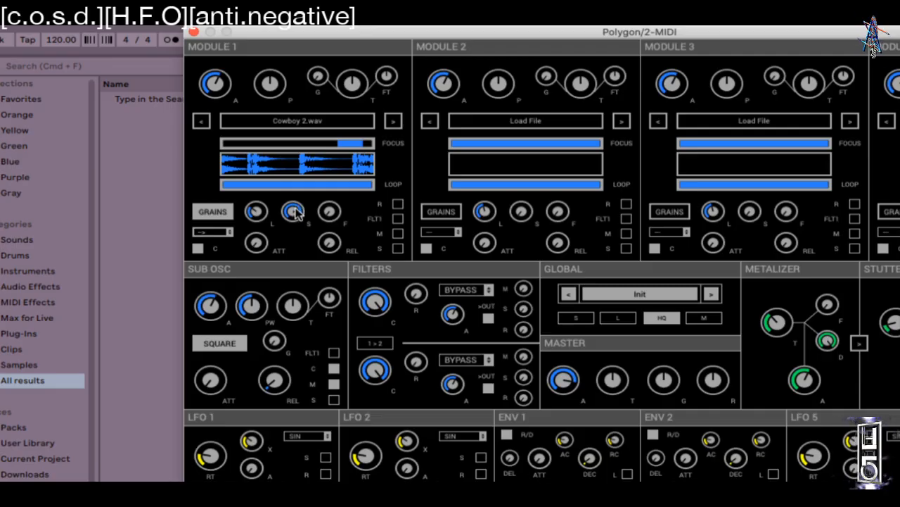
{"action": "left_click_drag", "start_coordinate": [327, 211], "coordinate": [331, 163]}
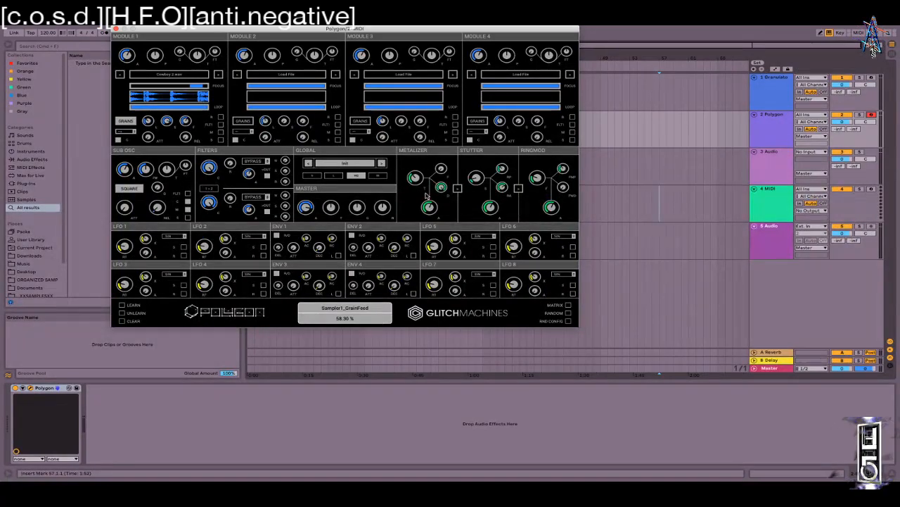
Step: Center the Polygon window and set Module 1's grain size to about 120 ms
{"action": "left_click_drag", "start_coordinate": [207, 32], "coordinate": [403, 121]}
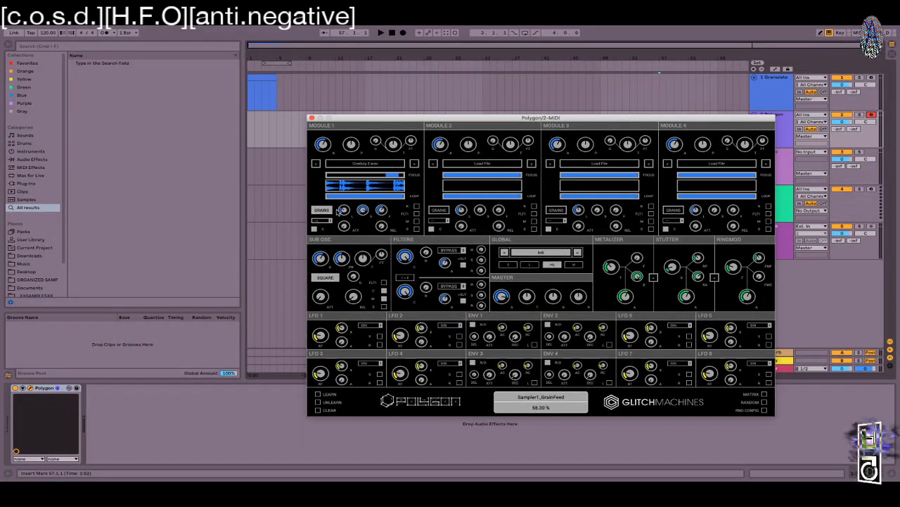
{"action": "left_click_drag", "start_coordinate": [342, 211], "coordinate": [405, 256]}
{"action": "left_click_drag", "start_coordinate": [360, 176], "coordinate": [355, 132]}
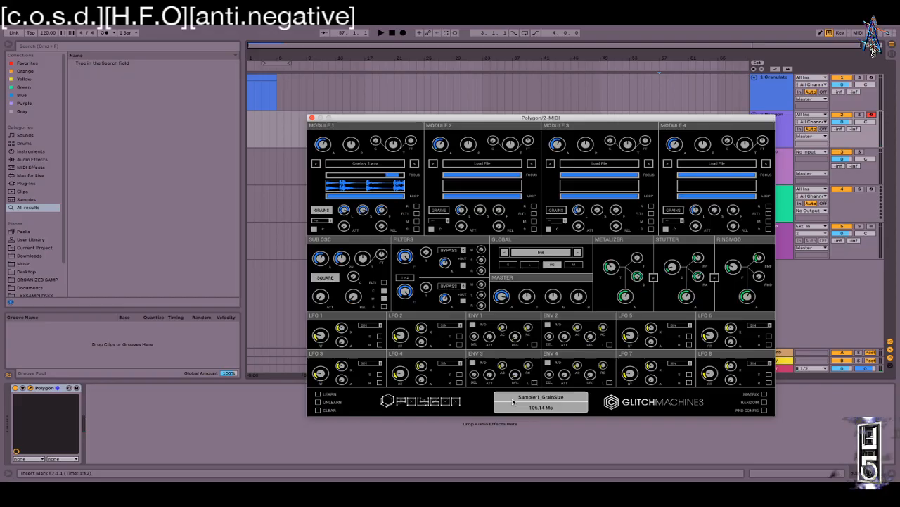
{"action": "left_click_drag", "start_coordinate": [351, 215], "coordinate": [345, 181]}
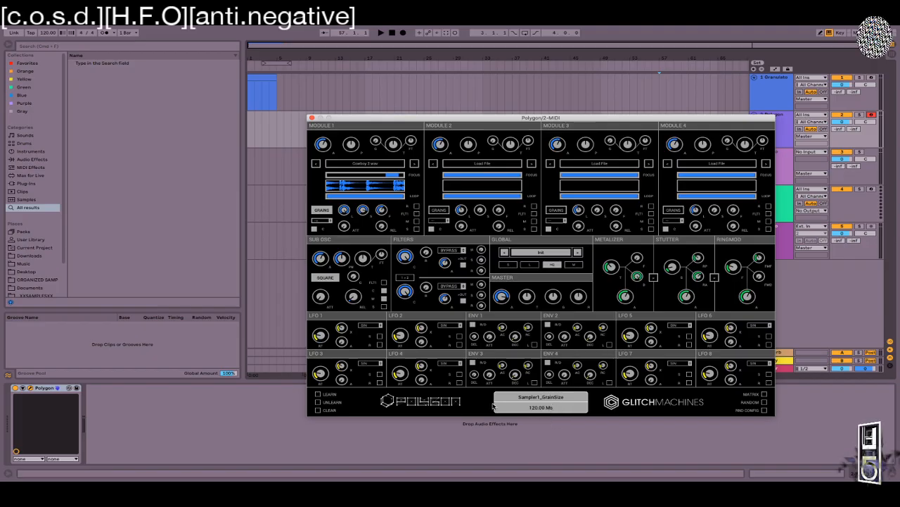
{"action": "mouse_move", "coordinate": [343, 213]}
{"action": "left_mouse_down"}
{"action": "mouse_move", "coordinate": [339, 265]}
{"action": "mouse_move", "coordinate": [345, 211]}
{"action": "left_mouse_up"}
{"action": "left_click", "coordinate": [321, 336]}
{"action": "left_click_drag", "start_coordinate": [343, 211], "coordinate": [337, 295]}
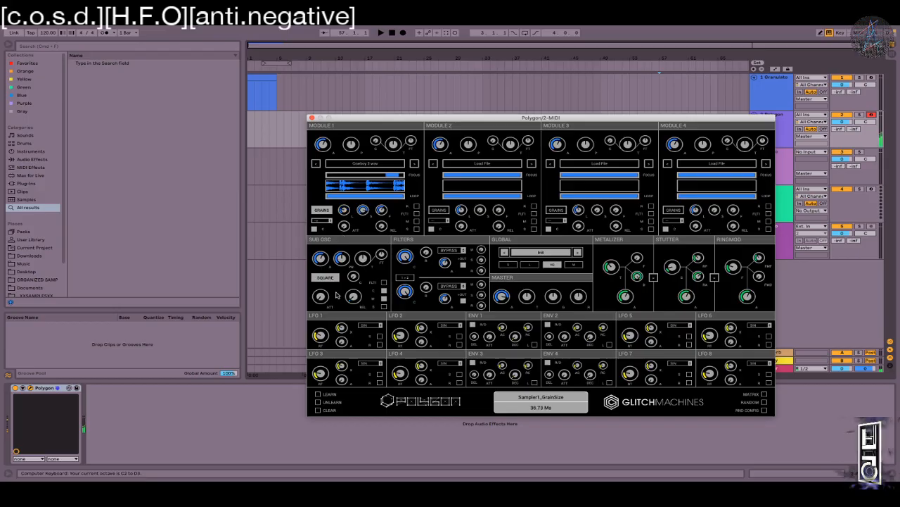
Step: Raise Module 1's stretch and grain feed, and lengthen release to about 4800 ms while auditioning notes
{"action": "left_click_drag", "start_coordinate": [362, 210], "coordinate": [375, 185]}
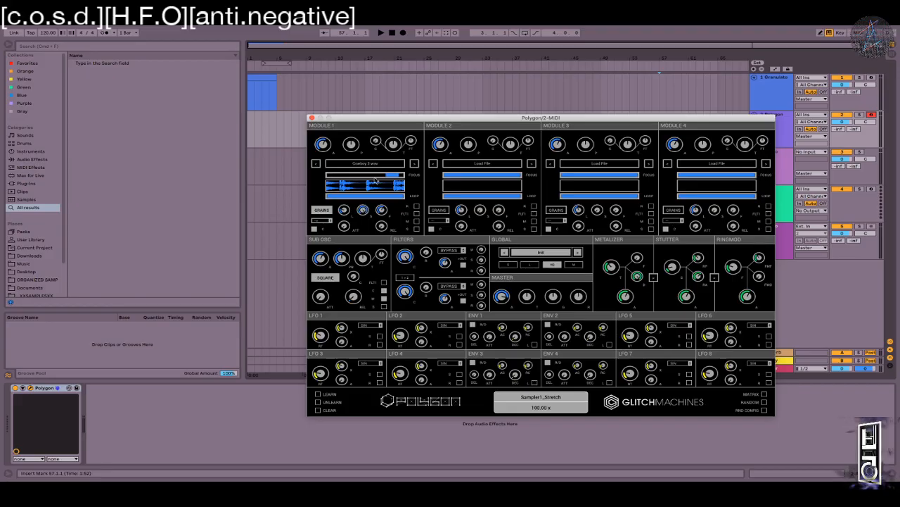
{"action": "left_click_drag", "start_coordinate": [384, 213], "coordinate": [364, 162]}
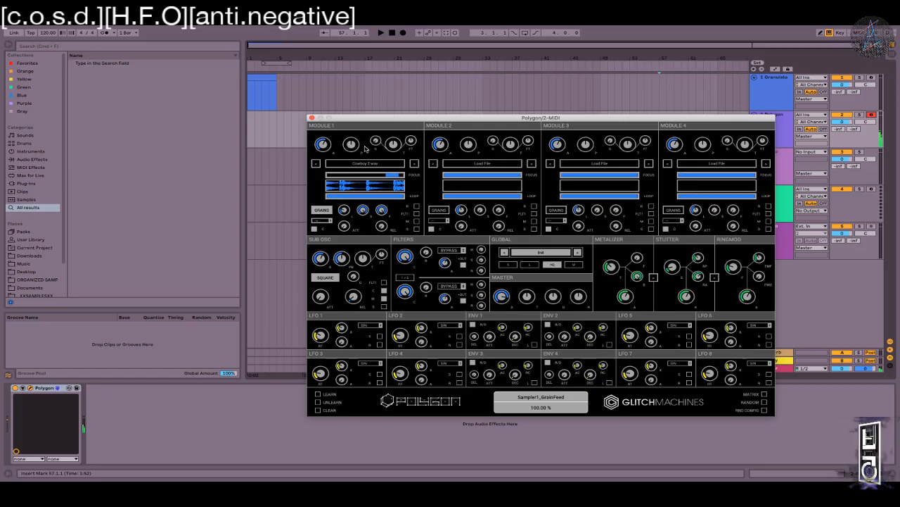
{"action": "key", "text": "x"}
{"action": "key", "text": "a"}
{"action": "mouse_move", "coordinate": [380, 210]}
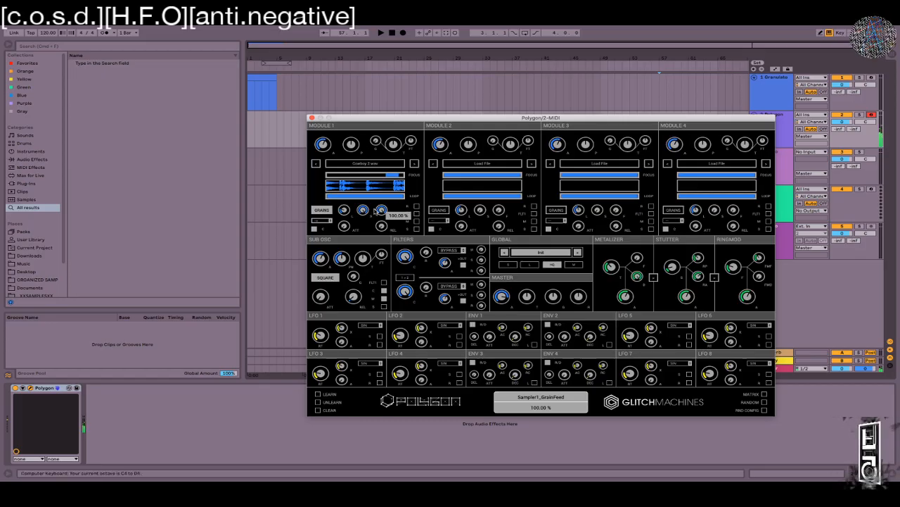
{"action": "left_click_drag", "start_coordinate": [386, 227], "coordinate": [388, 178]}
{"action": "left_click_drag", "start_coordinate": [365, 249], "coordinate": [376, 198]}
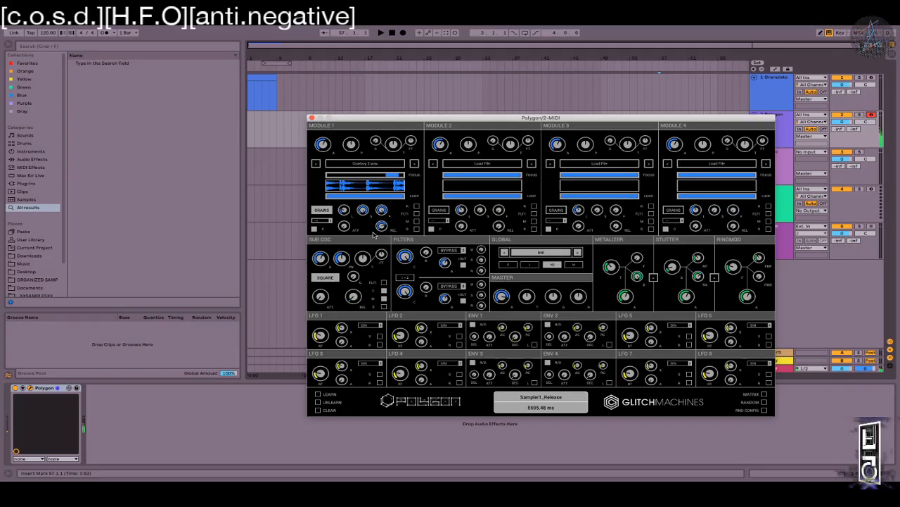
{"action": "key", "text": "x"}
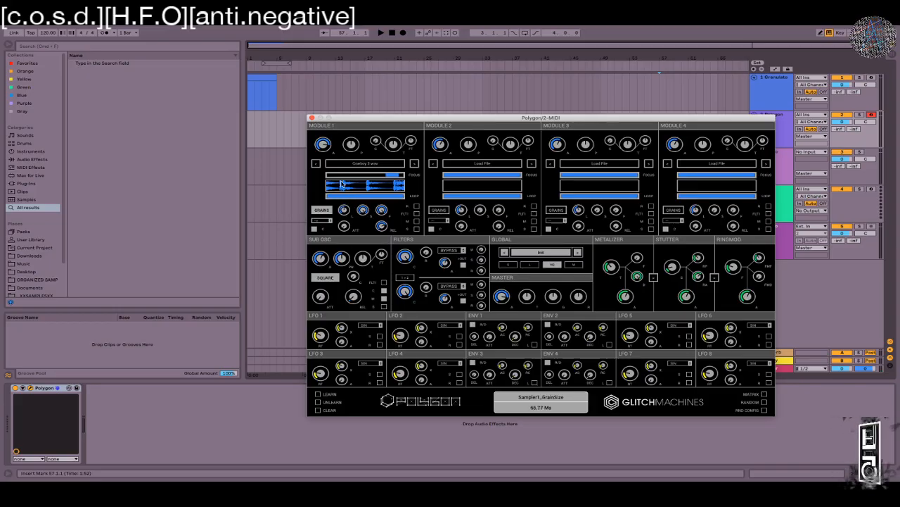
Step: Try a 48 ms grain size, then set stretch to about 10x and grain size back to 120 ms
{"action": "left_click_drag", "start_coordinate": [341, 188], "coordinate": [341, 224]}
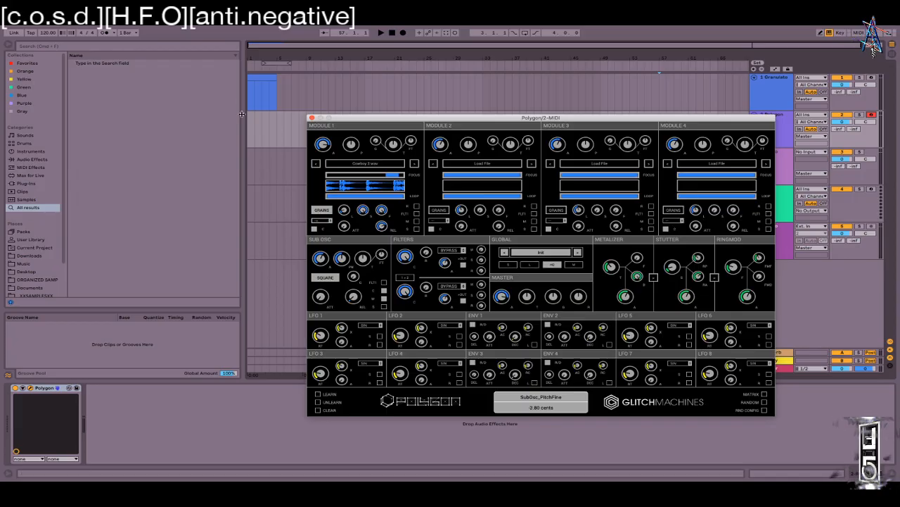
{"action": "mouse_move", "coordinate": [340, 187]}
{"action": "left_mouse_down"}
{"action": "mouse_move", "coordinate": [342, 211]}
{"action": "mouse_move", "coordinate": [339, 197]}
{"action": "left_mouse_up"}
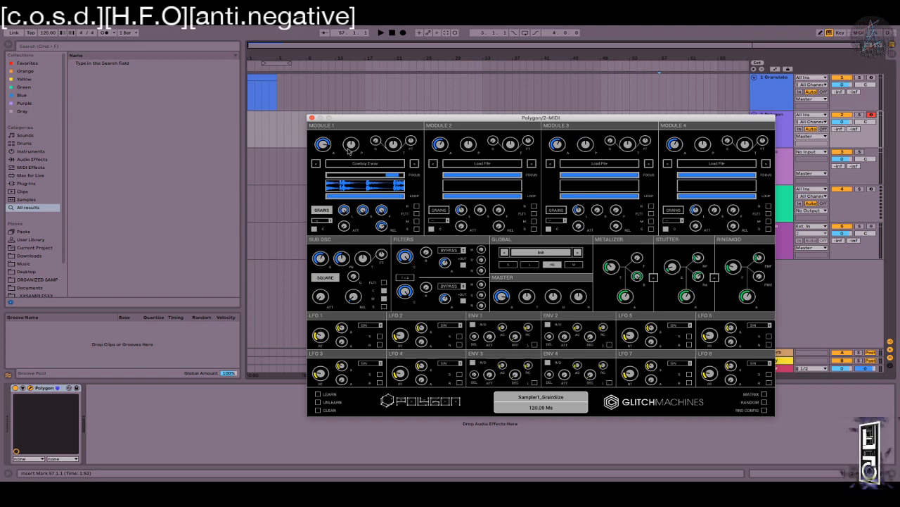
{"action": "left_click", "coordinate": [344, 225]}
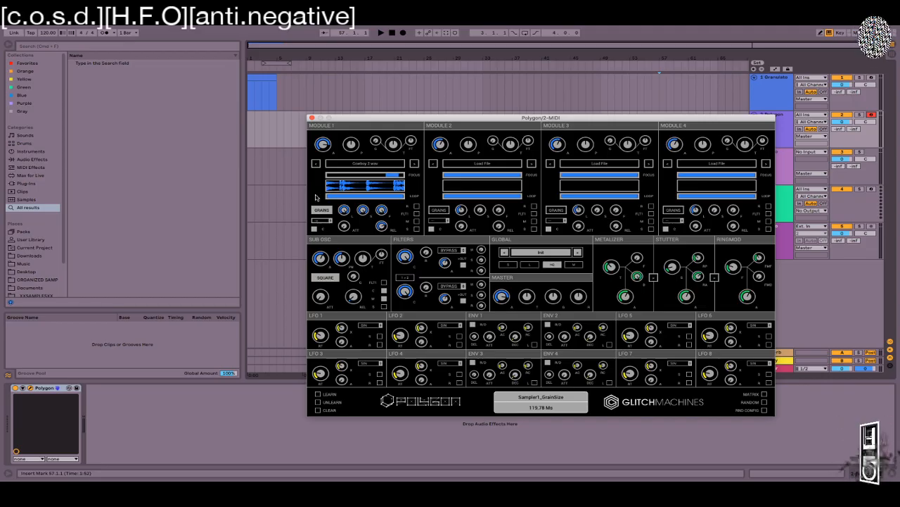
{"action": "left_click_drag", "start_coordinate": [362, 211], "coordinate": [361, 218]}
{"action": "left_click_drag", "start_coordinate": [367, 286], "coordinate": [370, 284]}
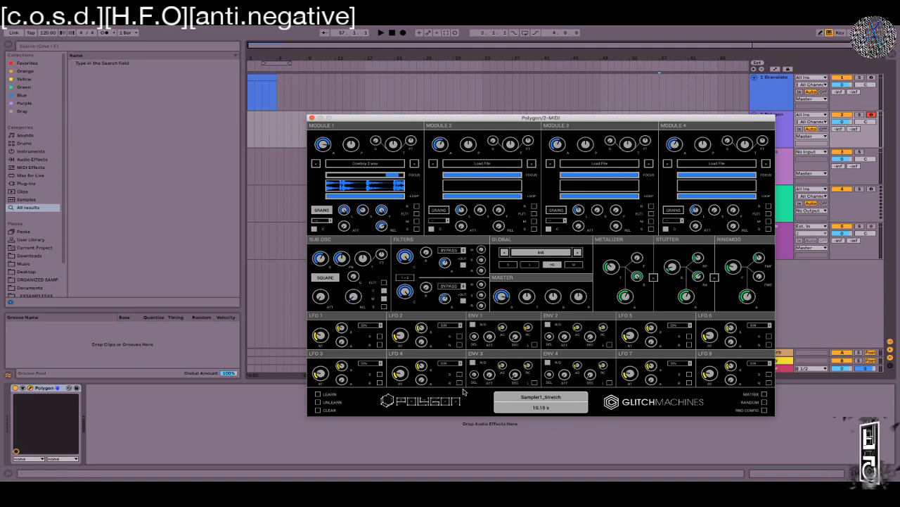
{"action": "left_click_drag", "start_coordinate": [343, 213], "coordinate": [319, 200]}
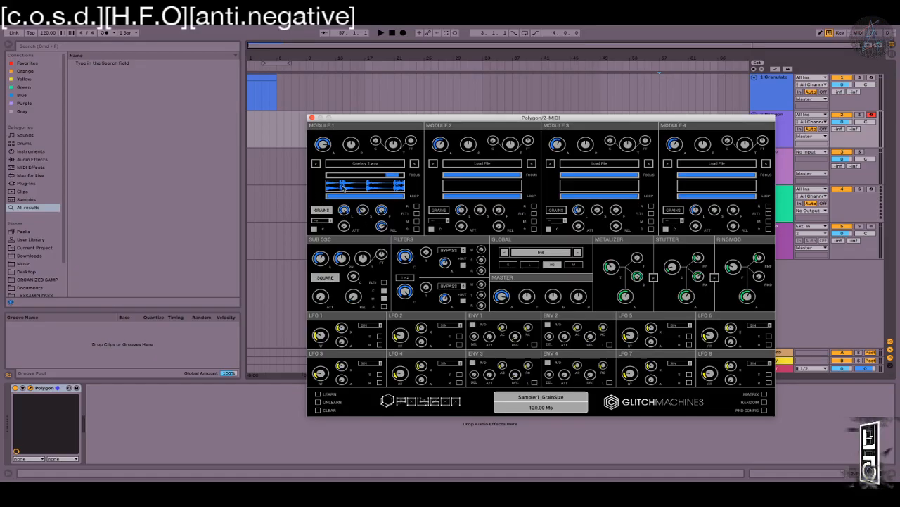
Step: Pull Module 1's loop end in, set start offset to ~20% and loop start to ~13.7%, then open Module 2's file dialog
{"action": "mouse_move", "coordinate": [410, 199]}
{"action": "left_mouse_down"}
{"action": "mouse_move", "coordinate": [344, 197]}
{"action": "mouse_move", "coordinate": [420, 197]}
{"action": "left_mouse_up"}
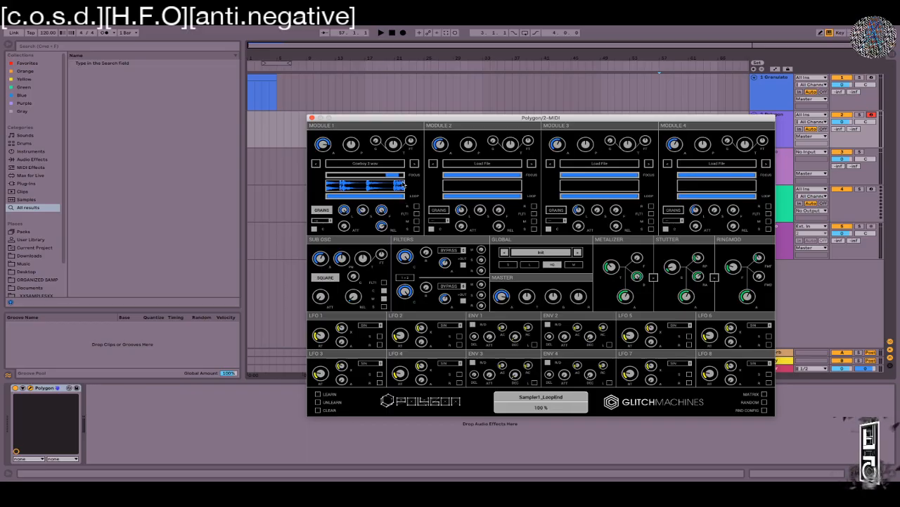
{"action": "left_click_drag", "start_coordinate": [392, 175], "coordinate": [343, 197]}
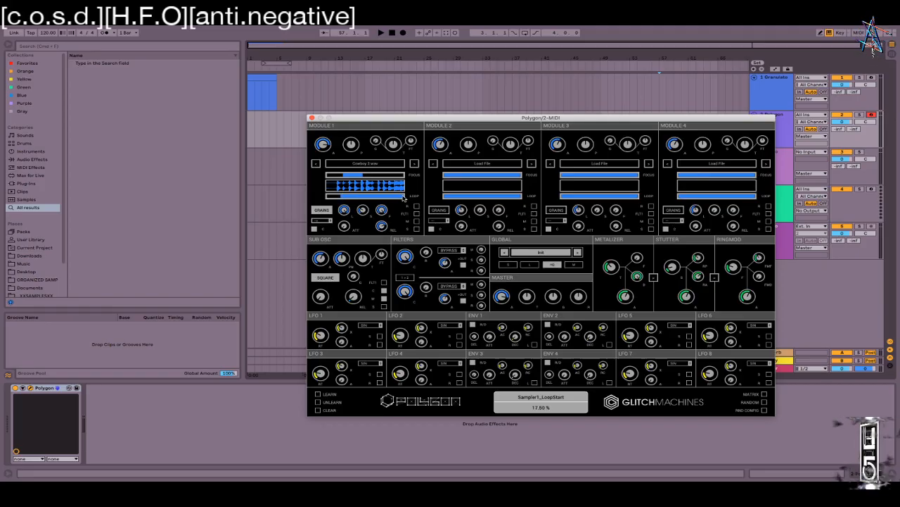
{"action": "left_click_drag", "start_coordinate": [398, 202], "coordinate": [362, 200]}
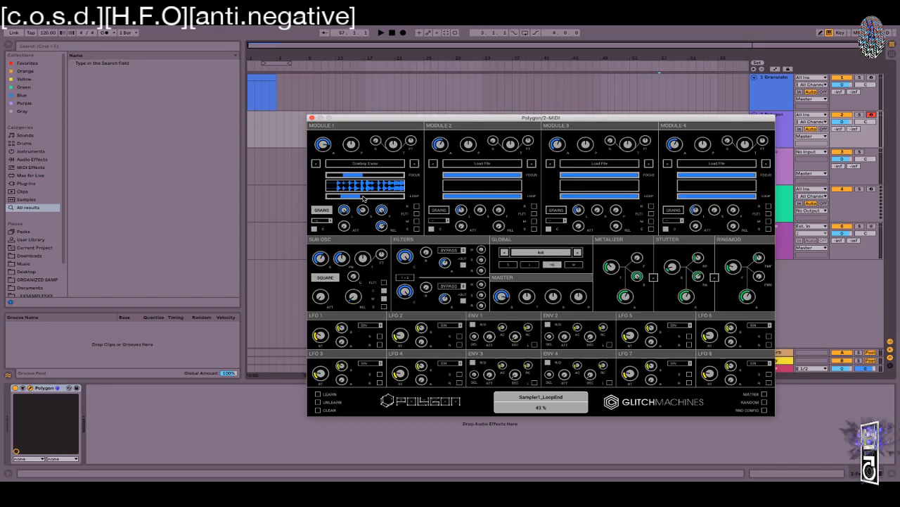
{"action": "left_click_drag", "start_coordinate": [510, 118], "coordinate": [380, 62]}
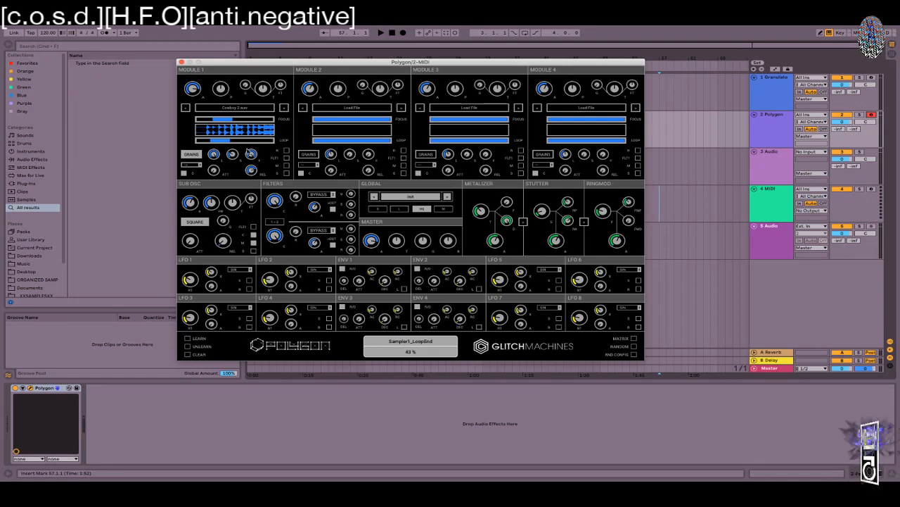
{"action": "mouse_move", "coordinate": [214, 141]}
{"action": "left_mouse_down"}
{"action": "mouse_move", "coordinate": [201, 143]}
{"action": "mouse_move", "coordinate": [215, 121]}
{"action": "mouse_move", "coordinate": [242, 124]}
{"action": "mouse_move", "coordinate": [202, 127]}
{"action": "left_mouse_up"}
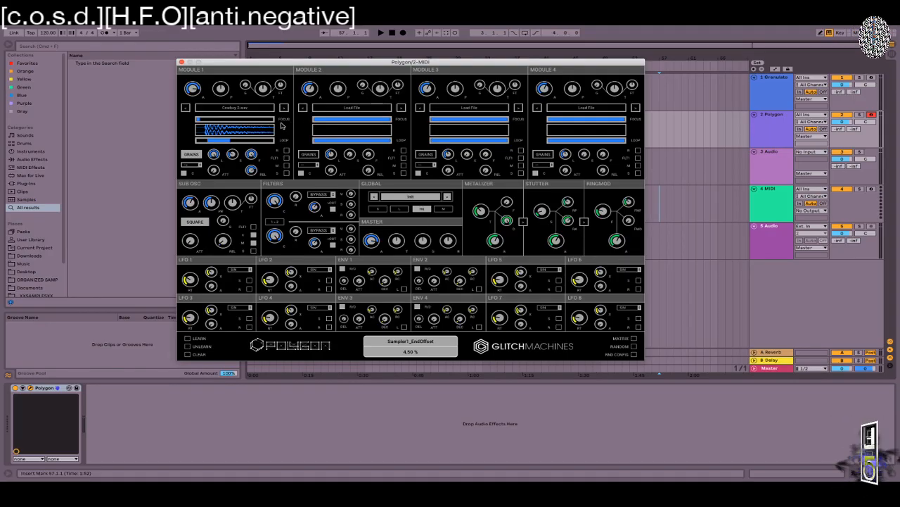
{"action": "left_click", "coordinate": [344, 109]}
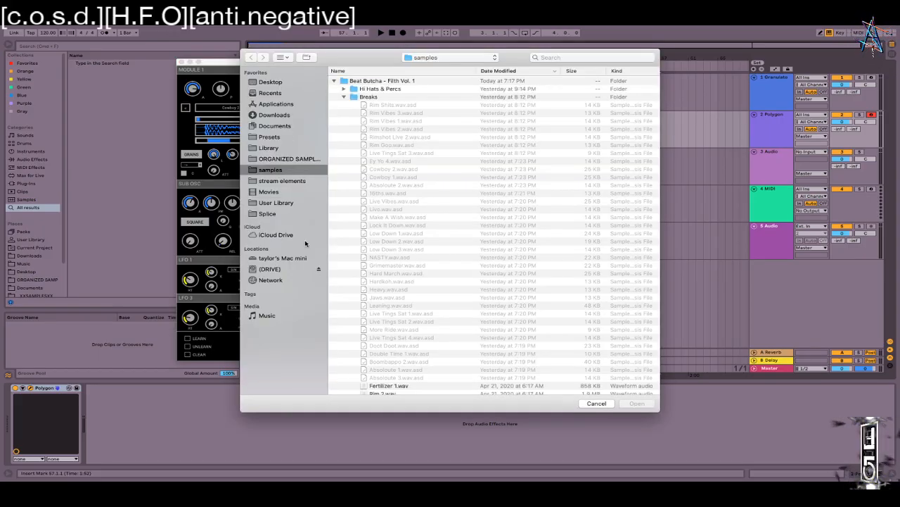
Step: Browse ORGANIZED SAMPLES and load the helicopter 'In Flight, Interior.aif' recording into Module 2
{"action": "left_click", "coordinate": [336, 80]}
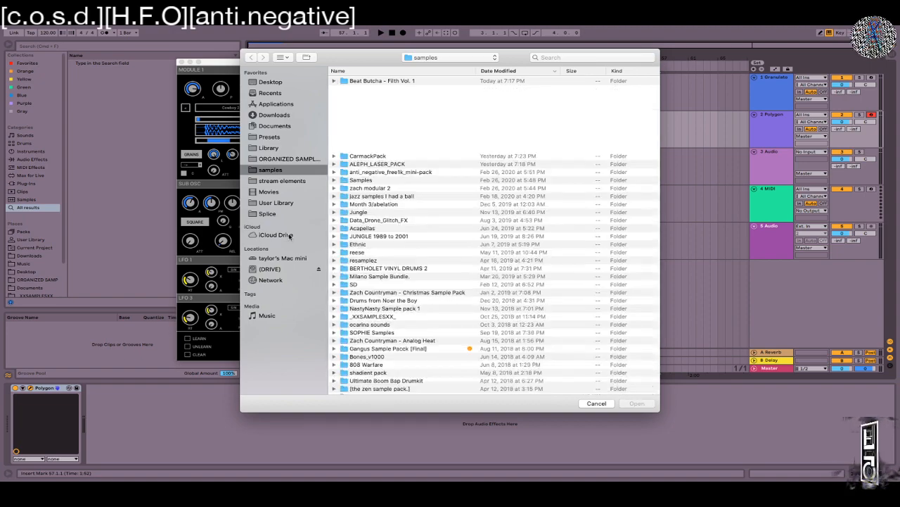
{"action": "left_click", "coordinate": [289, 158]}
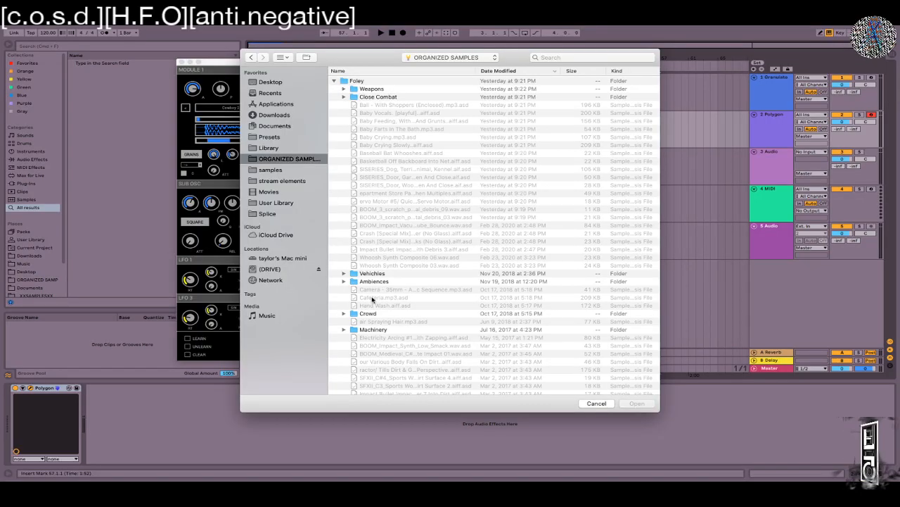
{"action": "scroll", "coordinate": [371, 295], "scroll_direction": "down", "scroll_amount": 5}
{"action": "scroll", "coordinate": [372, 295], "scroll_direction": "up", "scroll_amount": 5}
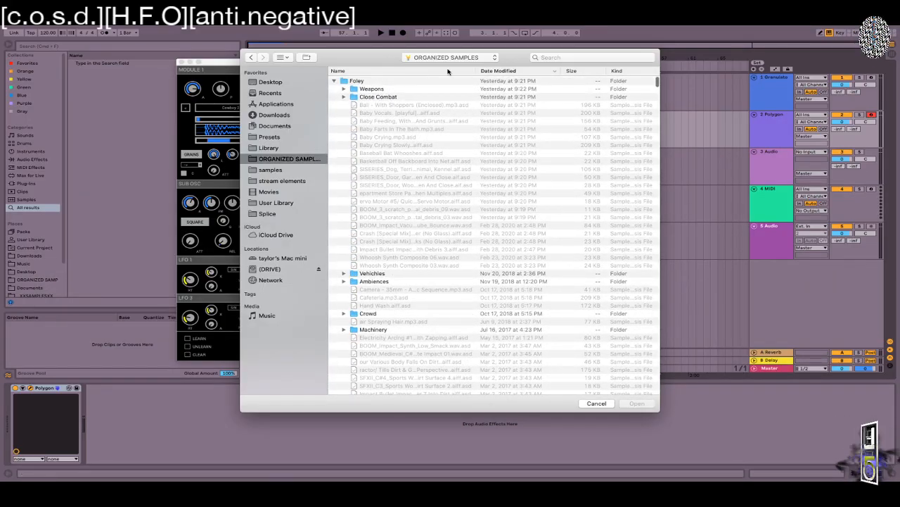
{"action": "scroll", "coordinate": [358, 337], "scroll_direction": "down", "scroll_amount": 15}
{"action": "scroll", "coordinate": [359, 336], "scroll_direction": "up", "scroll_amount": 10}
{"action": "scroll", "coordinate": [359, 337], "scroll_direction": "down", "scroll_amount": 3}
{"action": "left_click", "coordinate": [408, 269]}
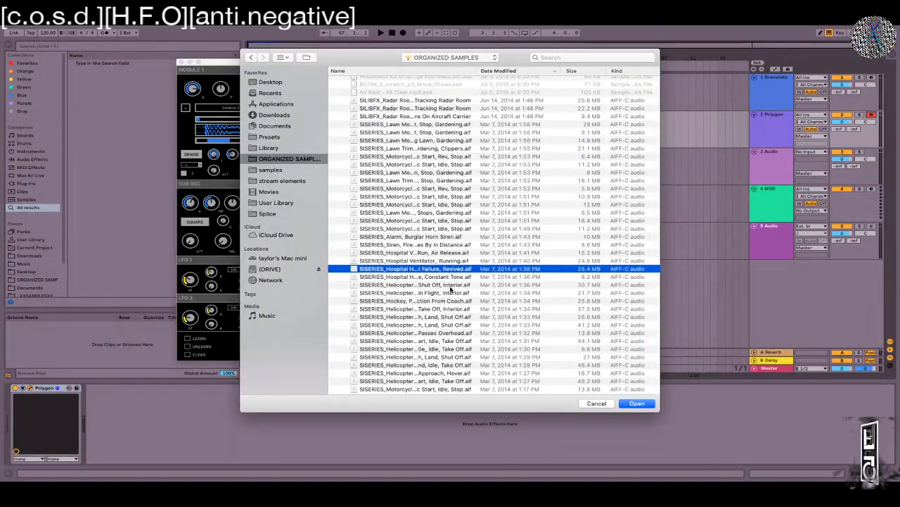
{"action": "left_click", "coordinate": [424, 277]}
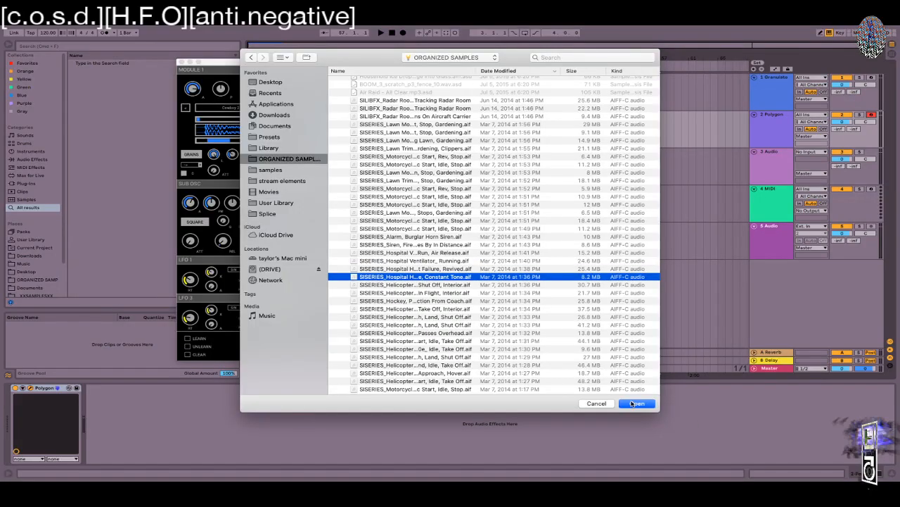
{"action": "left_click", "coordinate": [381, 310]}
{"action": "left_click", "coordinate": [410, 284]}
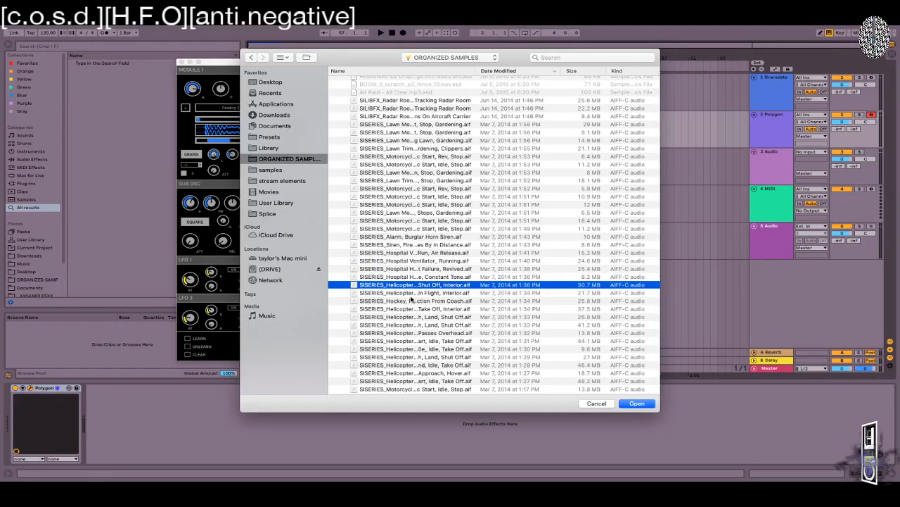
{"action": "left_click", "coordinate": [412, 294]}
{"action": "left_click", "coordinate": [637, 403]}
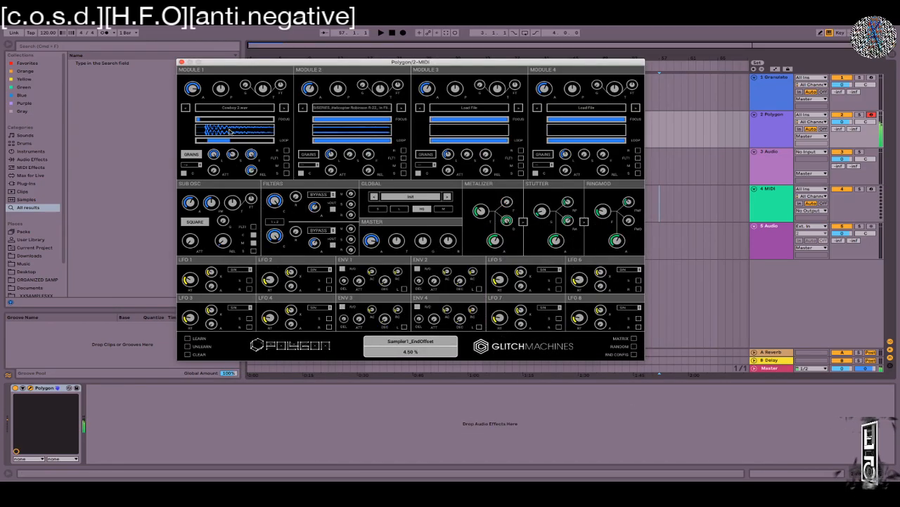
Step: Turn Module 1's level down, raise Module 2's level to 6 dB and set its sample start to 5.60%
{"action": "left_click_drag", "start_coordinate": [190, 90], "coordinate": [190, 126]}
{"action": "left_click_drag", "start_coordinate": [305, 85], "coordinate": [314, 59]}
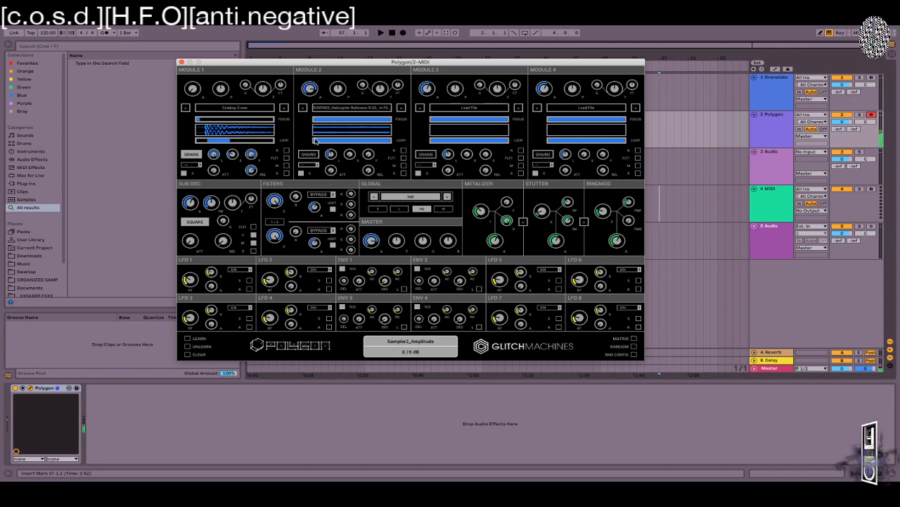
{"action": "left_click_drag", "start_coordinate": [315, 120], "coordinate": [321, 120]}
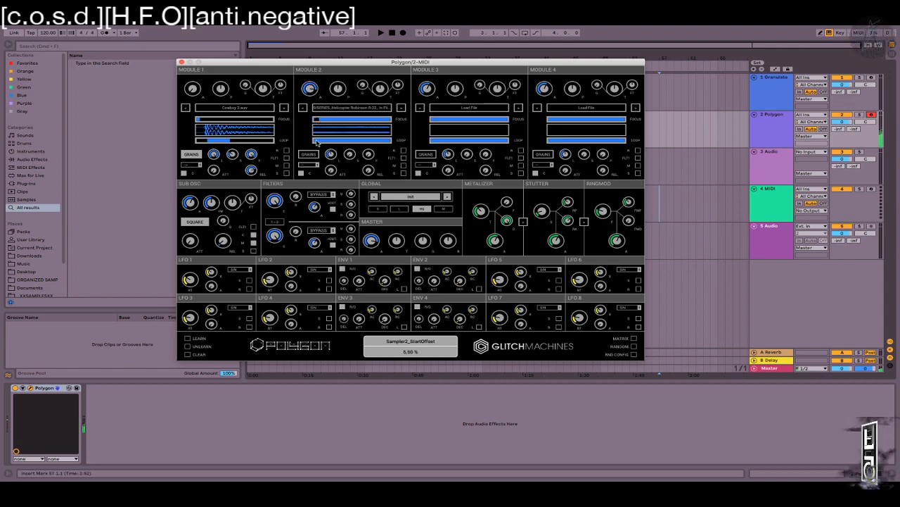
{"action": "left_click_drag", "start_coordinate": [325, 160], "coordinate": [313, 73]}
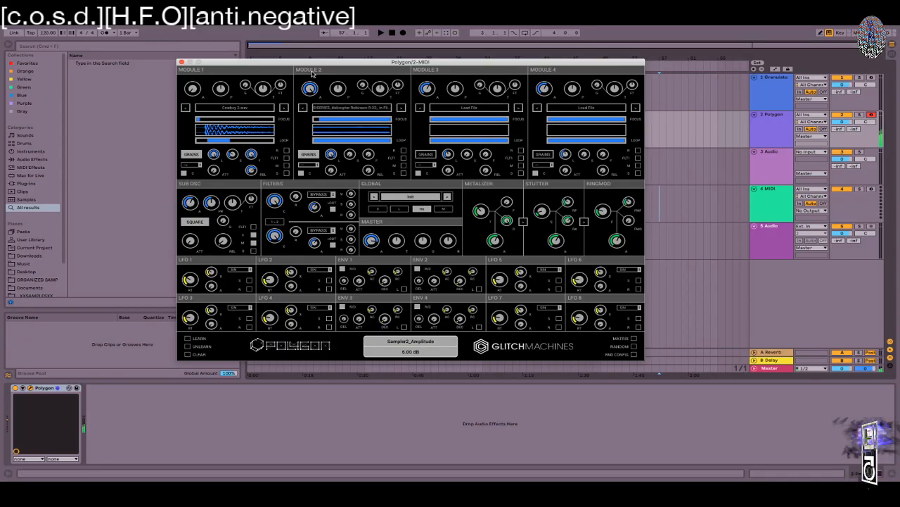
{"action": "key", "text": "x"}
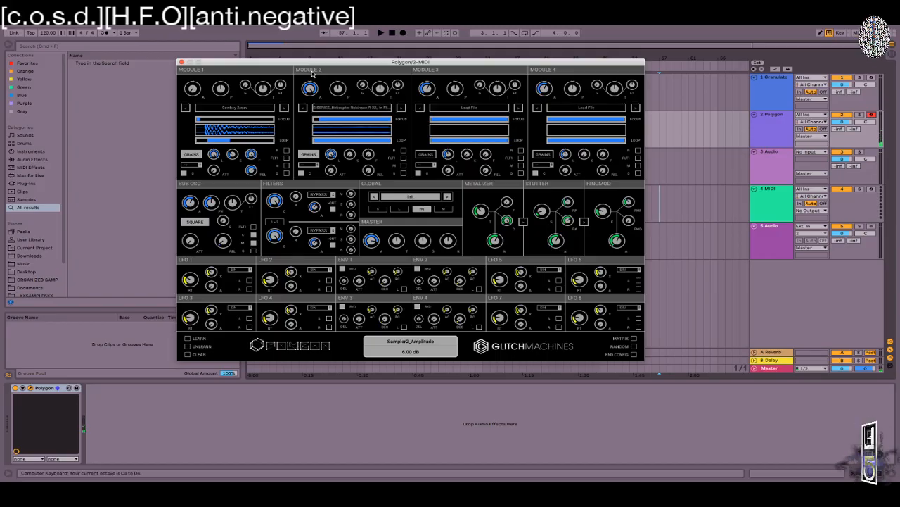
Step: Set Module 2's stretch to 1.05x and its grain size to 58.40 ms
{"action": "left_click_drag", "start_coordinate": [333, 155], "coordinate": [336, 216]}
{"action": "left_click_drag", "start_coordinate": [351, 157], "coordinate": [357, 83]}
{"action": "left_click_drag", "start_coordinate": [347, 141], "coordinate": [350, 230]}
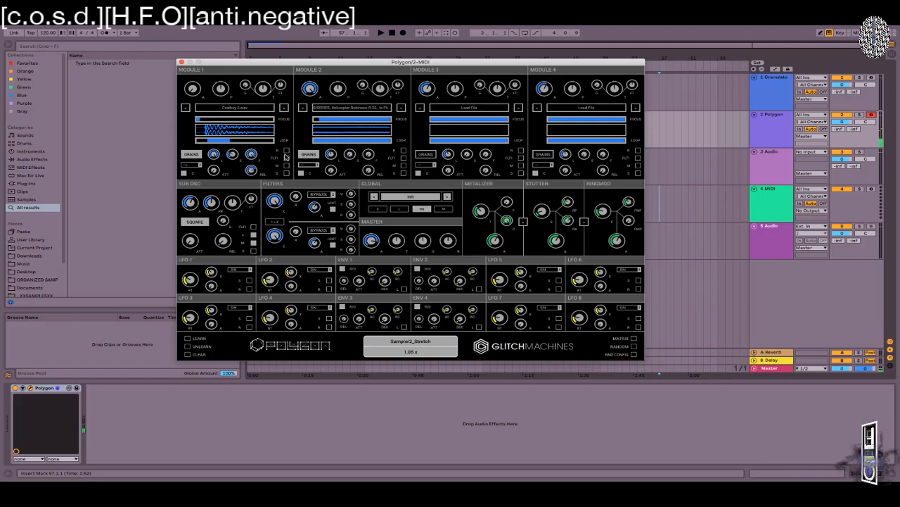
{"action": "left_click_drag", "start_coordinate": [332, 153], "coordinate": [336, 128]}
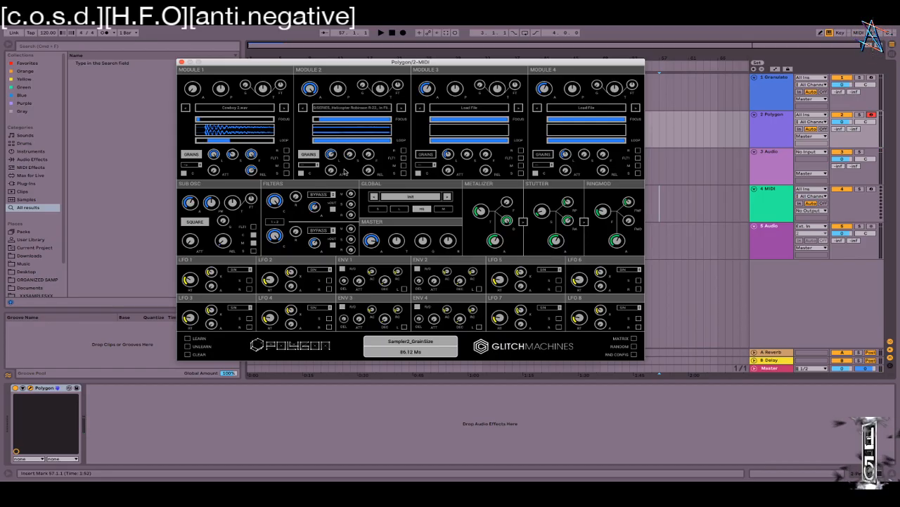
{"action": "left_click_drag", "start_coordinate": [329, 156], "coordinate": [327, 180]}
{"action": "left_click_drag", "start_coordinate": [361, 64], "coordinate": [280, 123]}
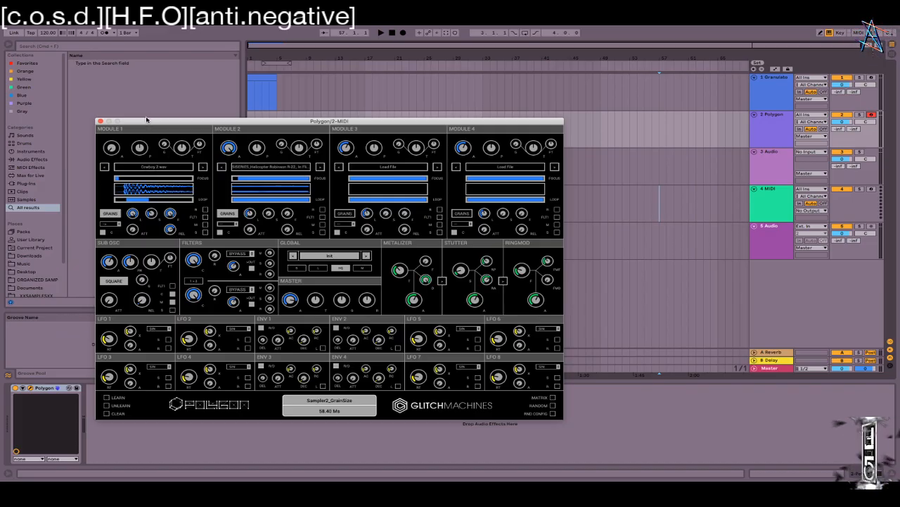
Step: Drag the Polygon/2-MIDI window up and left so the track headers on the right show
{"action": "left_click_drag", "start_coordinate": [146, 121], "coordinate": [306, 55]}
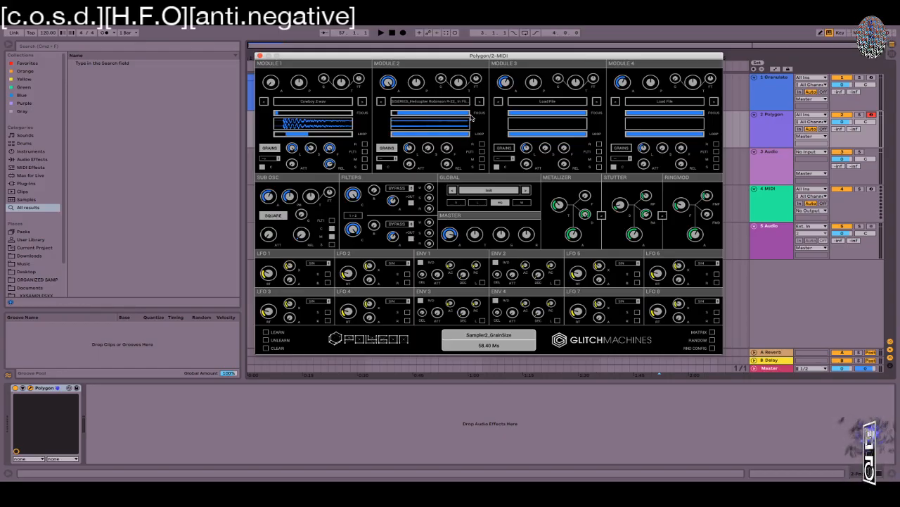
{"action": "mouse_move", "coordinate": [471, 118]}
{"action": "left_click_drag", "start_coordinate": [320, 60], "coordinate": [438, 61]}
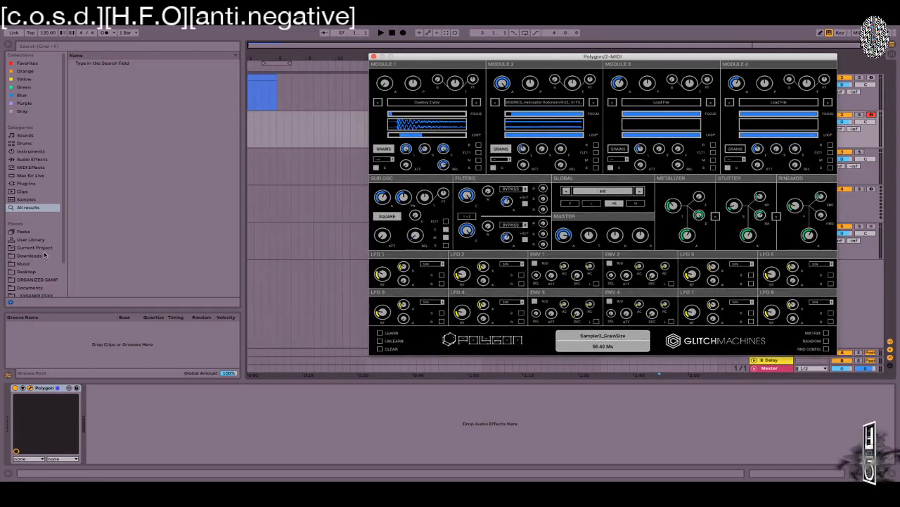
{"action": "scroll", "coordinate": [41, 255], "scroll_direction": "down", "scroll_amount": 2}
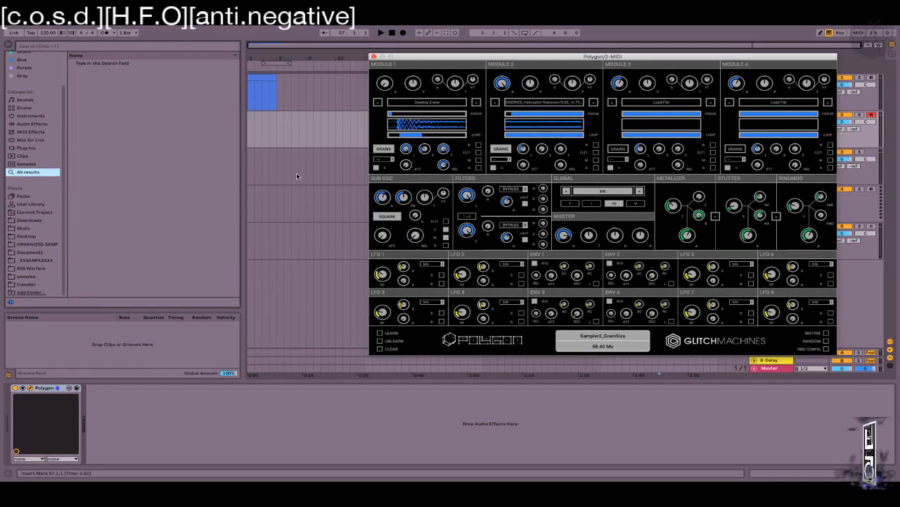
{"action": "left_click_drag", "start_coordinate": [578, 59], "coordinate": [380, 43]}
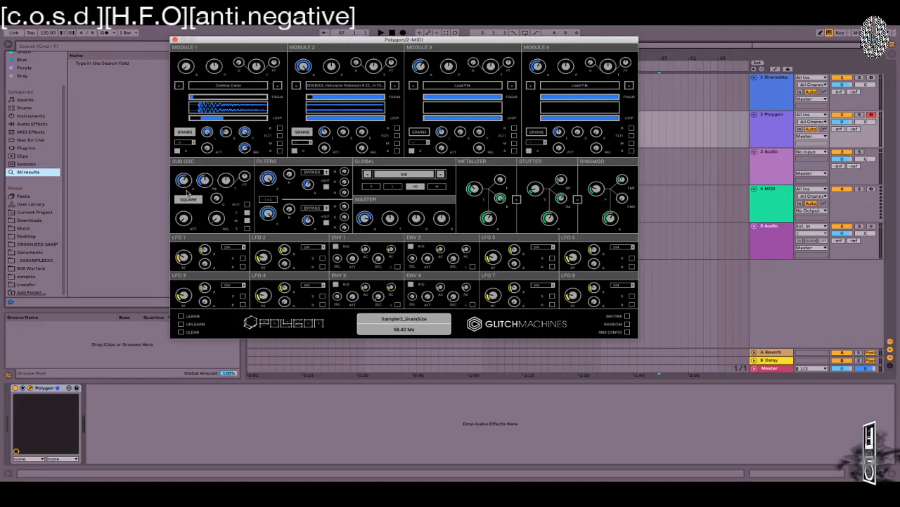
{"action": "mouse_move", "coordinate": [184, 189]}
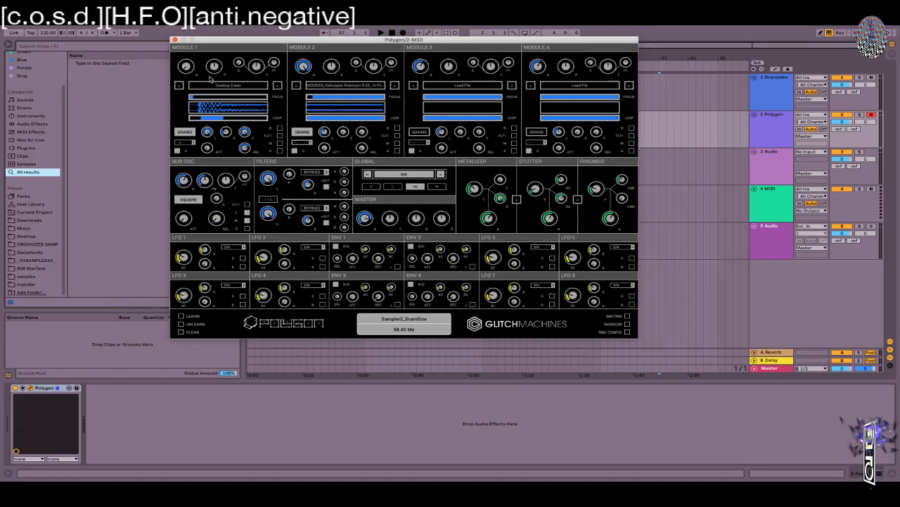
Step: Adjust Module 1's release, raise its level to about -16 dB, and try pitch and pan changes
{"action": "left_click_drag", "start_coordinate": [324, 40], "coordinate": [406, 43]}
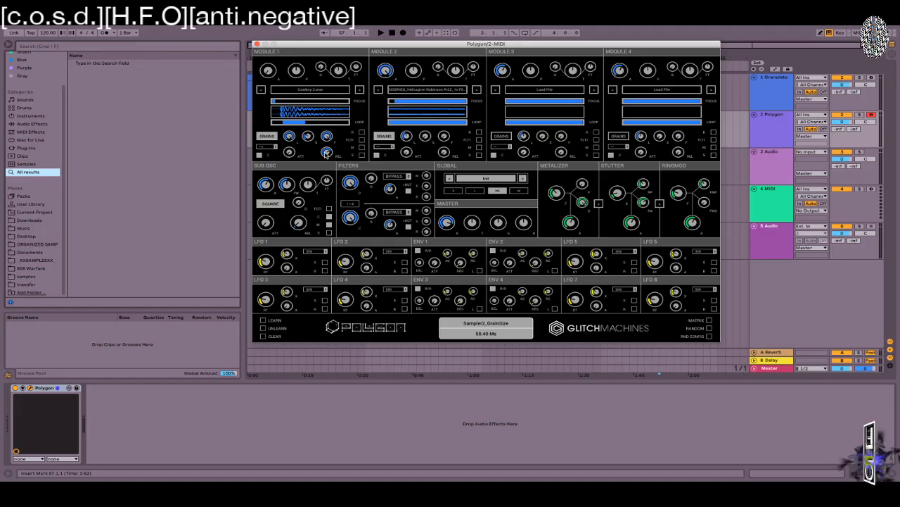
{"action": "mouse_move", "coordinate": [325, 152]}
{"action": "left_mouse_down"}
{"action": "mouse_move", "coordinate": [324, 176]}
{"action": "mouse_move", "coordinate": [326, 150]}
{"action": "left_mouse_up"}
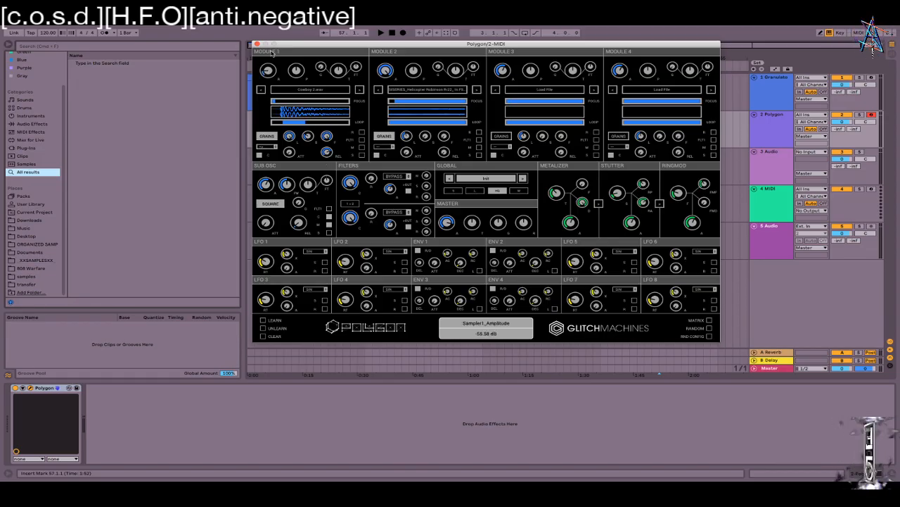
{"action": "left_click_drag", "start_coordinate": [267, 69], "coordinate": [280, 77]}
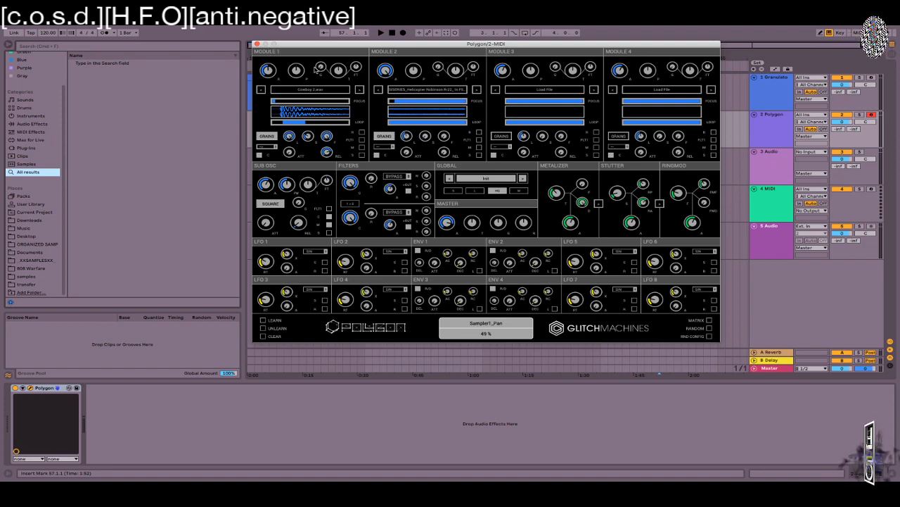
{"action": "left_click_drag", "start_coordinate": [341, 70], "coordinate": [347, 55]}
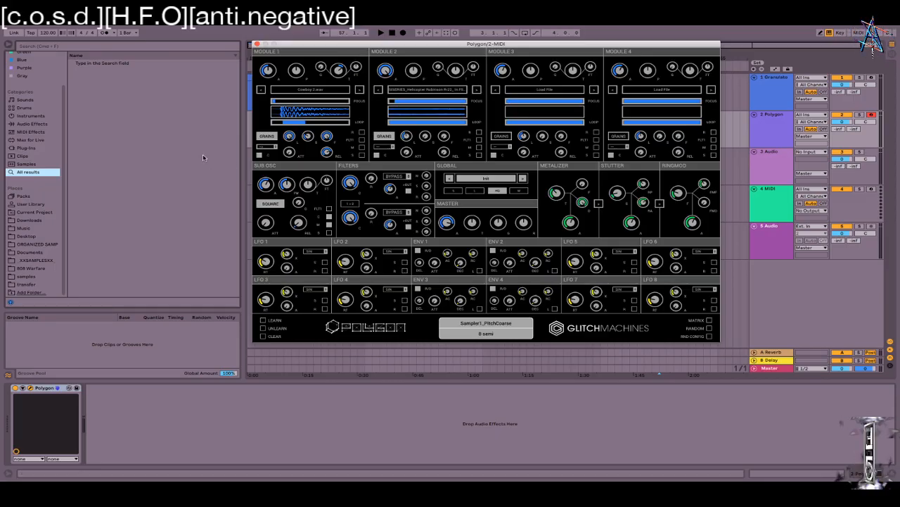
{"action": "left_click_drag", "start_coordinate": [296, 70], "coordinate": [289, 51]}
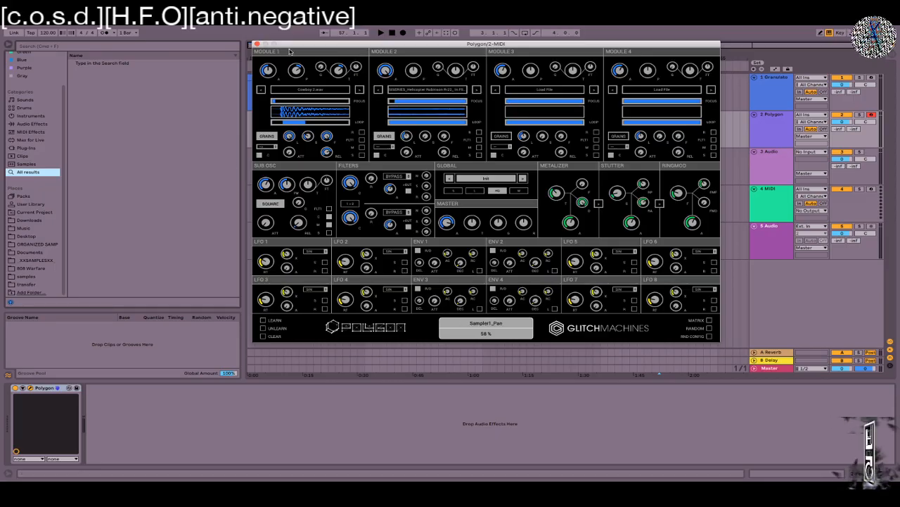
Step: Reset Module 1's pan and pitch to centre and set its glide to 943 ms
{"action": "double_click", "coordinate": [298, 73]}
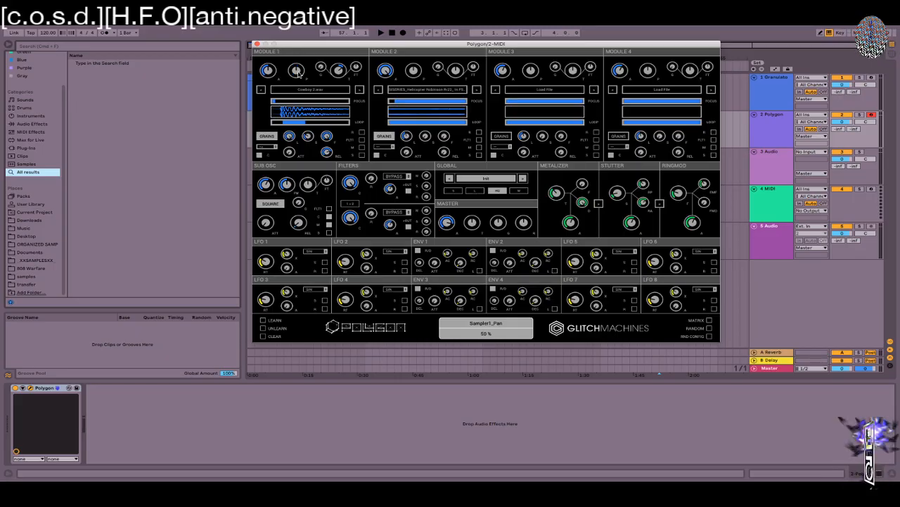
{"action": "double_click", "coordinate": [339, 70]}
{"action": "left_click_drag", "start_coordinate": [322, 67], "coordinate": [326, 102]}
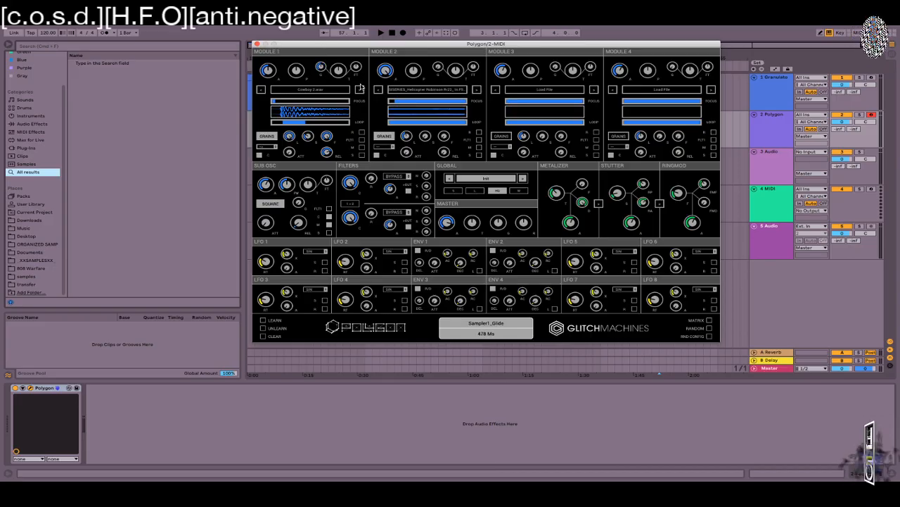
{"action": "left_click_drag", "start_coordinate": [317, 68], "coordinate": [317, 47]}
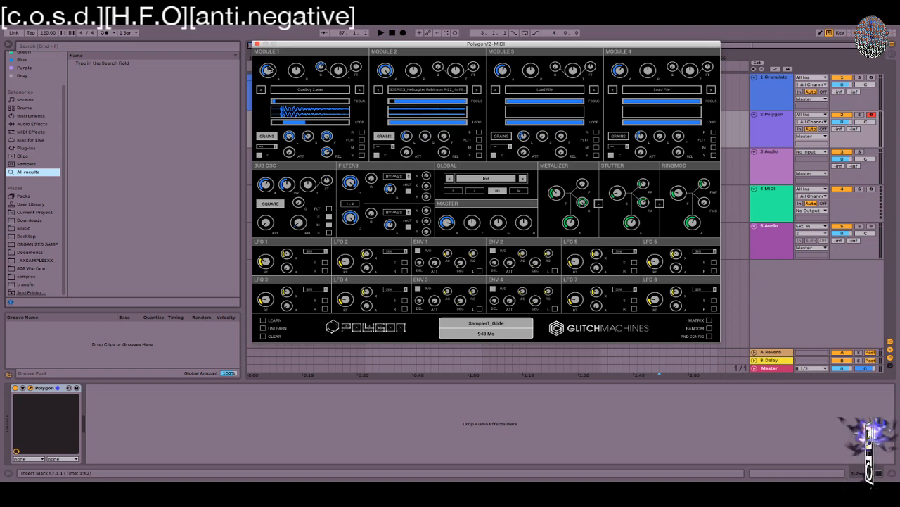
Step: Reverse Module 1, route it to Filter 1, chain Filters 1 > 2 in series, and unsolo Module 1
{"action": "left_click", "coordinate": [362, 132]}
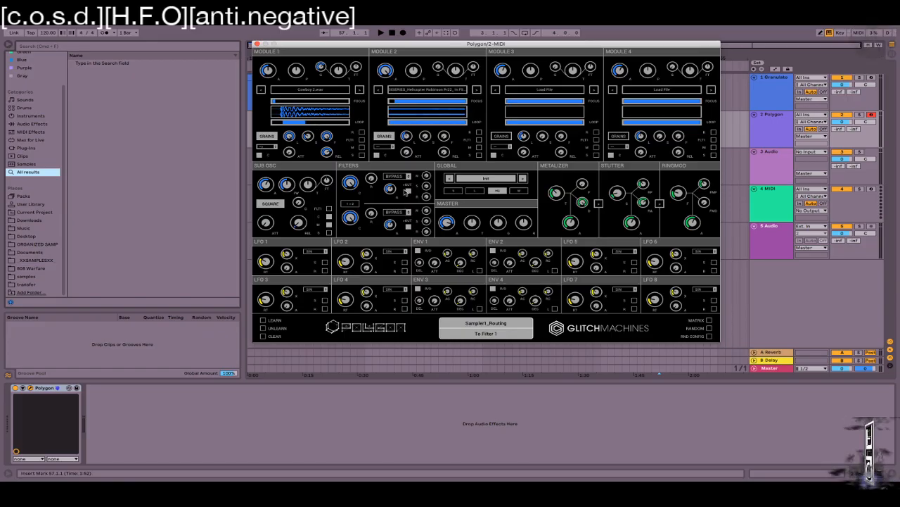
{"action": "left_click", "coordinate": [361, 140]}
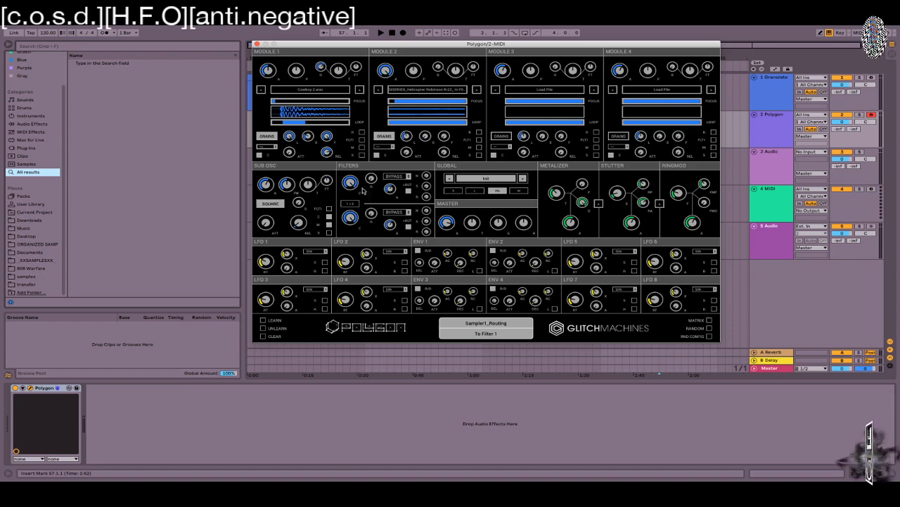
{"action": "left_click", "coordinate": [350, 204]}
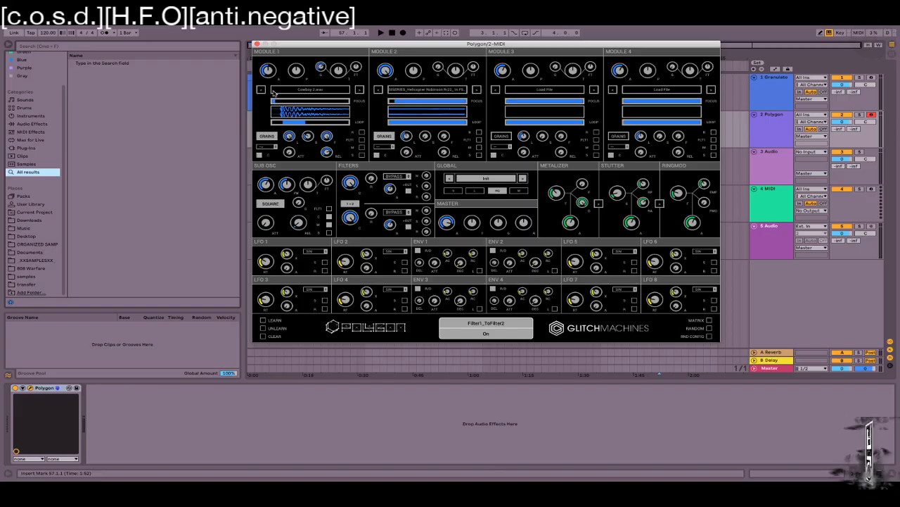
{"action": "left_click", "coordinate": [362, 152]}
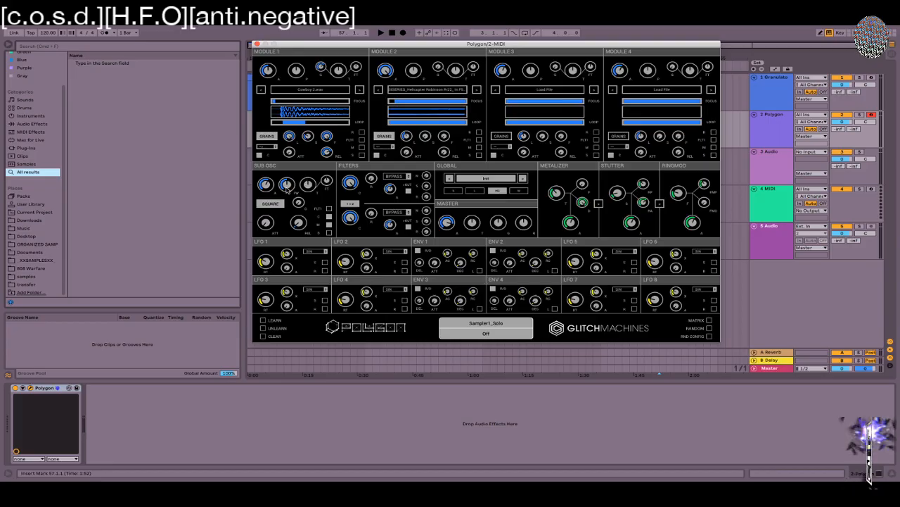
{"action": "left_click", "coordinate": [330, 211]}
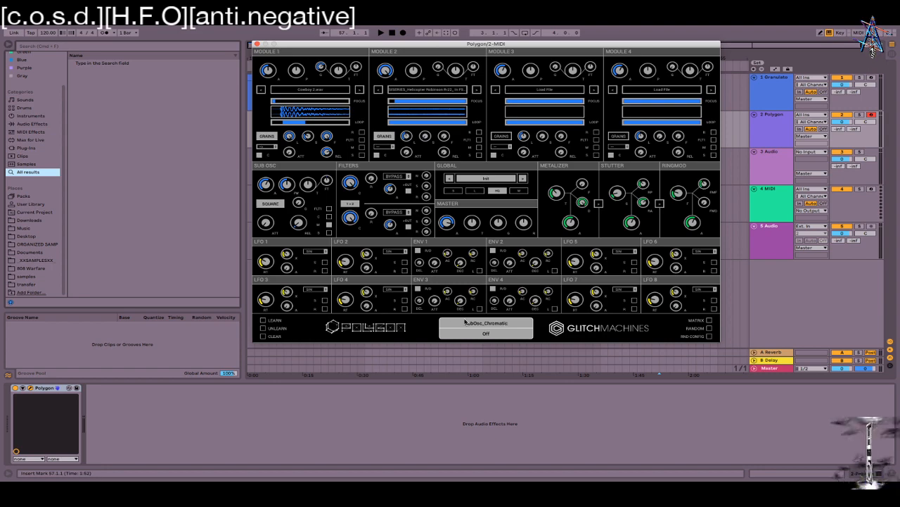
{"action": "left_click", "coordinate": [329, 216]}
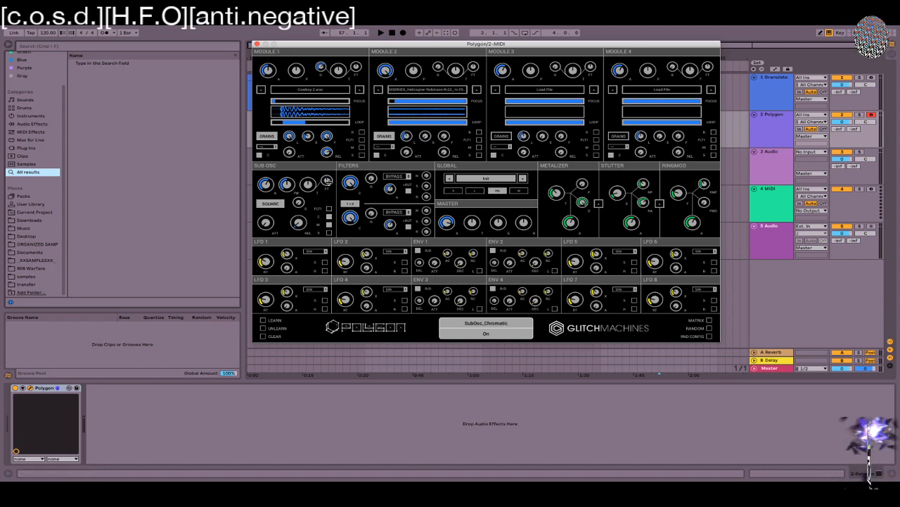
{"action": "mouse_move", "coordinate": [327, 180]}
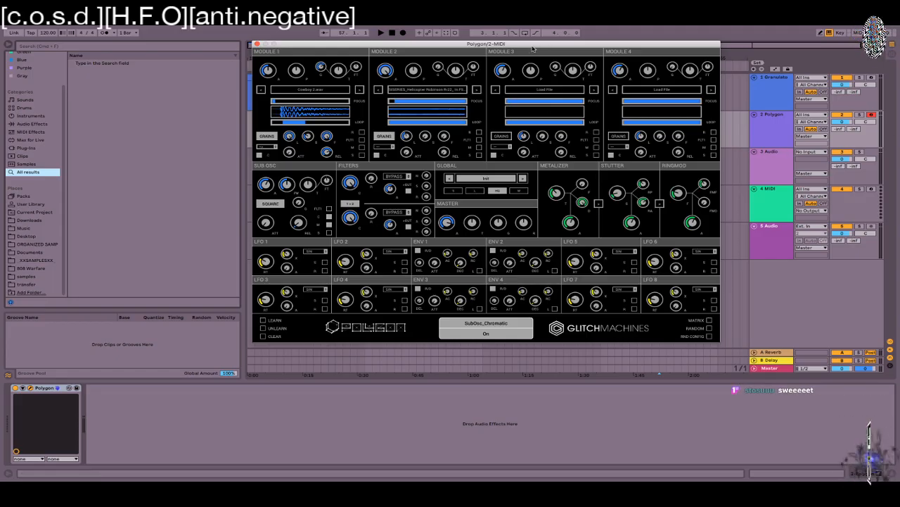
Step: Shift the Polygon/2 window down and left, then close it
{"action": "left_click_drag", "start_coordinate": [516, 46], "coordinate": [494, 99]}
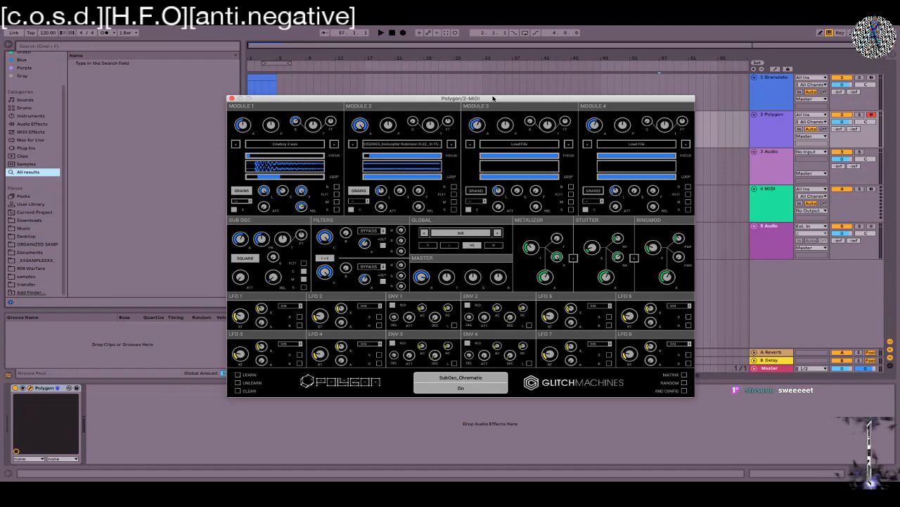
{"action": "left_click_drag", "start_coordinate": [493, 98], "coordinate": [443, 114]}
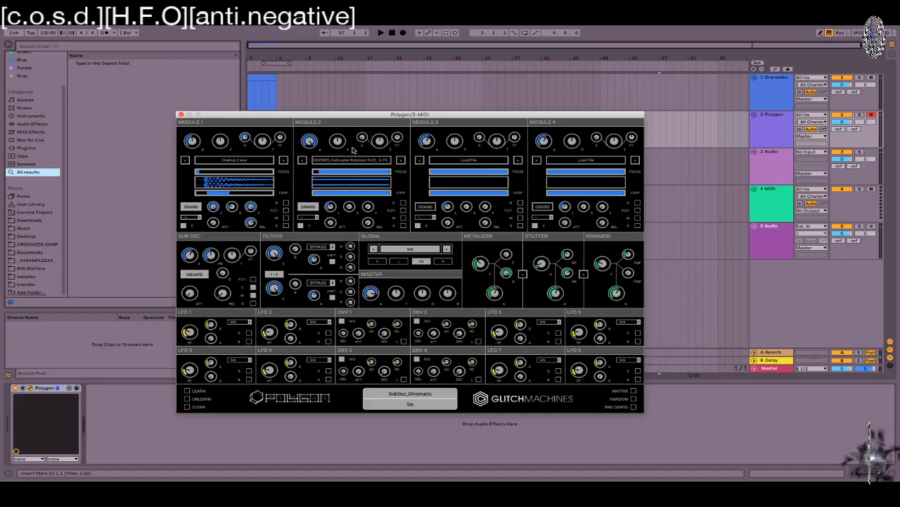
{"action": "left_click", "coordinate": [181, 114]}
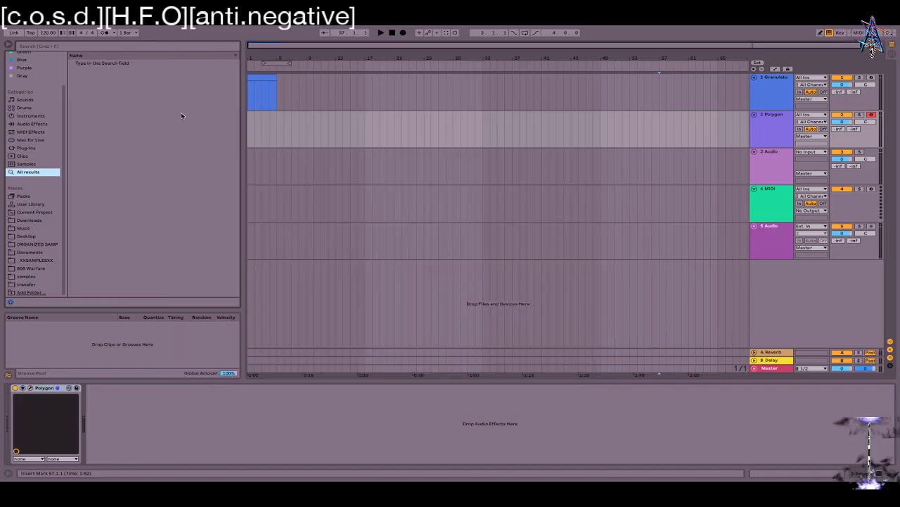
Step: Load Simpler from Instruments onto the 4 MIDI track and select Zidua-Perc-10.aif in Samples
{"action": "left_click", "coordinate": [762, 204]}
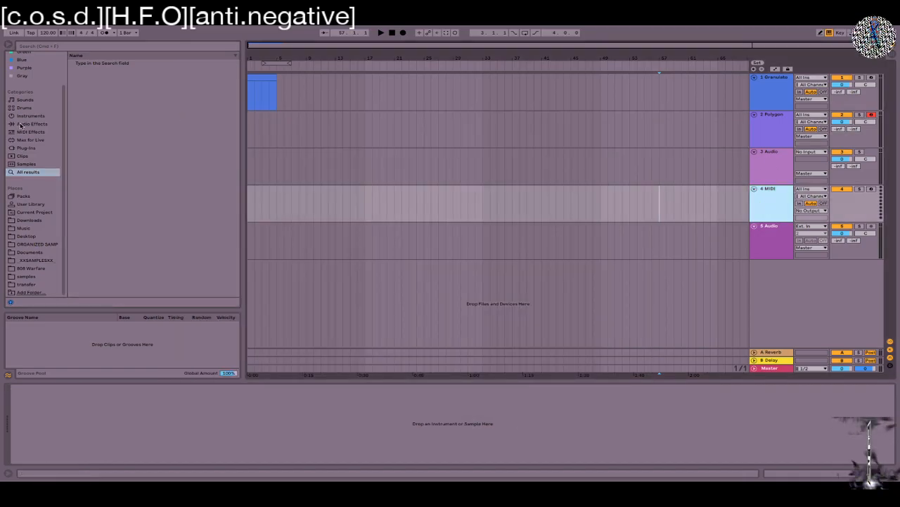
{"action": "left_click", "coordinate": [31, 124]}
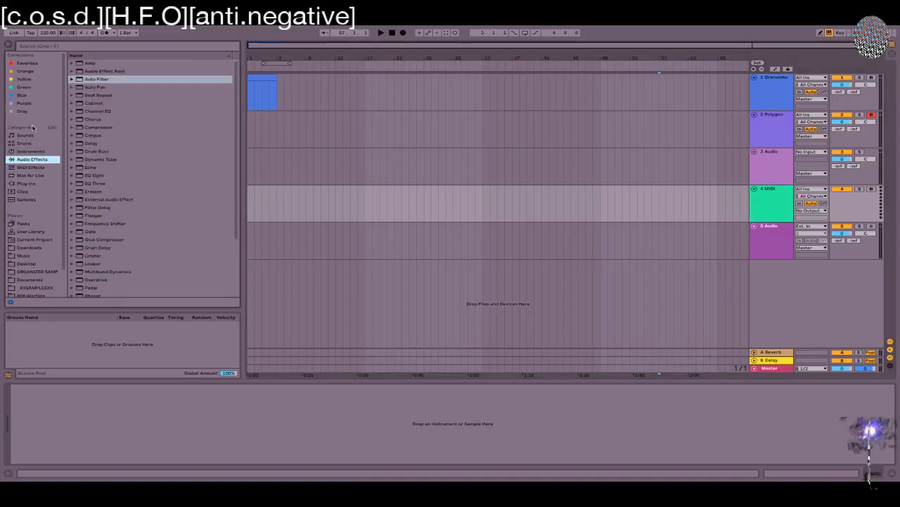
{"action": "left_click", "coordinate": [35, 151]}
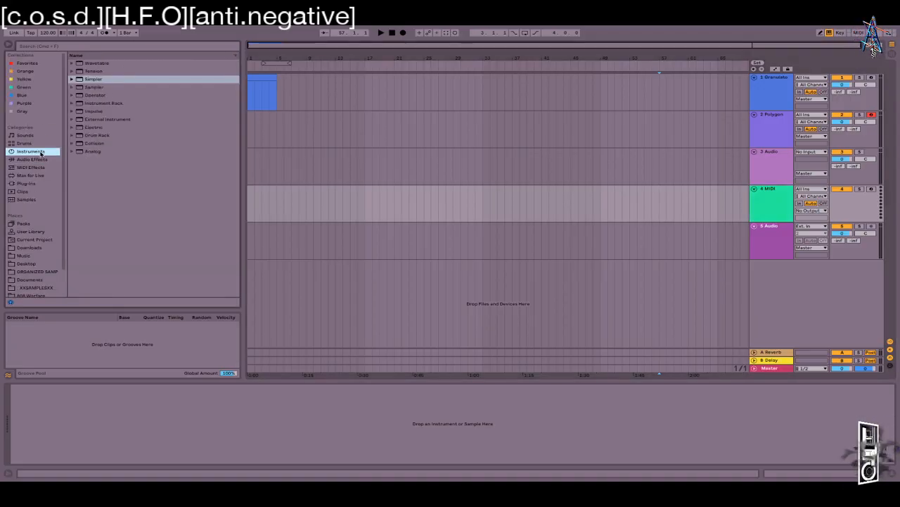
{"action": "left_click", "coordinate": [101, 79]}
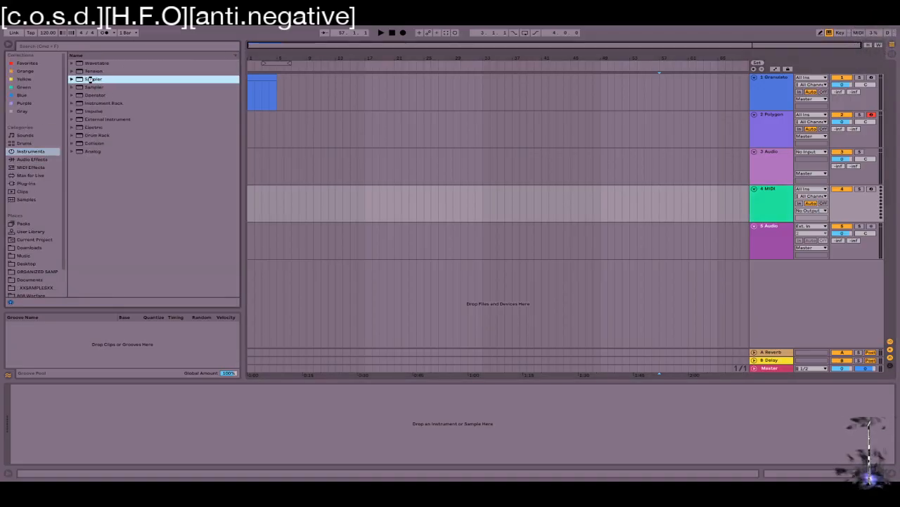
{"action": "double_click", "coordinate": [96, 79]}
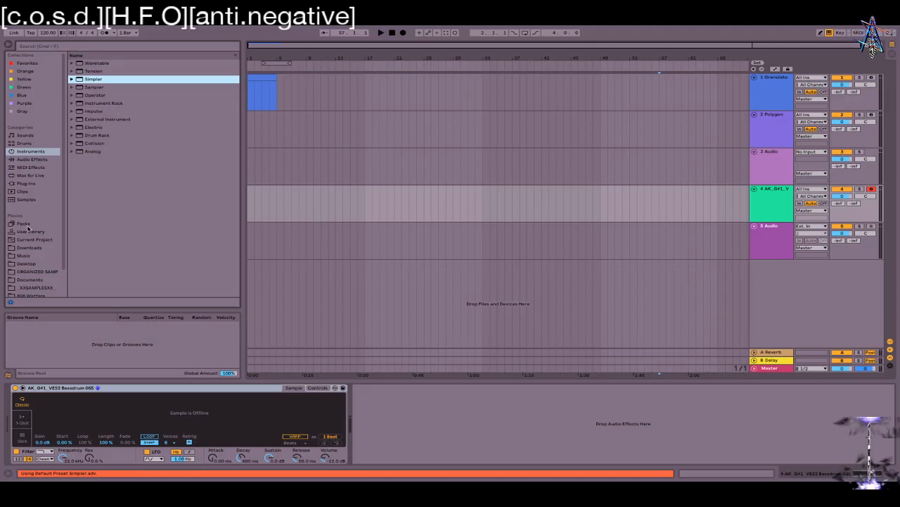
{"action": "left_click", "coordinate": [26, 199]}
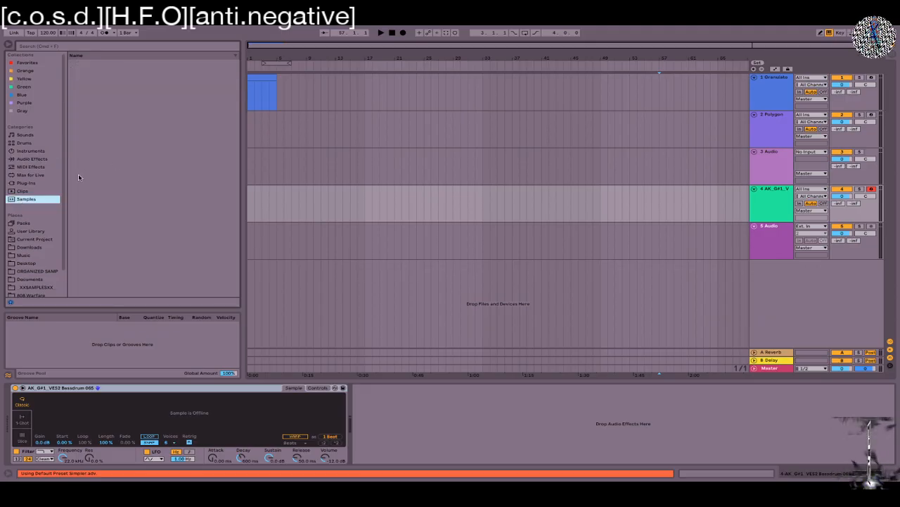
{"action": "left_click", "coordinate": [133, 192]}
Step: Drop Zidua-Perc-10.aif into Simpler, enable Warp, and settle on Beats mode after trying Re-Pitch
{"action": "left_click_drag", "start_coordinate": [124, 219], "coordinate": [170, 414]}
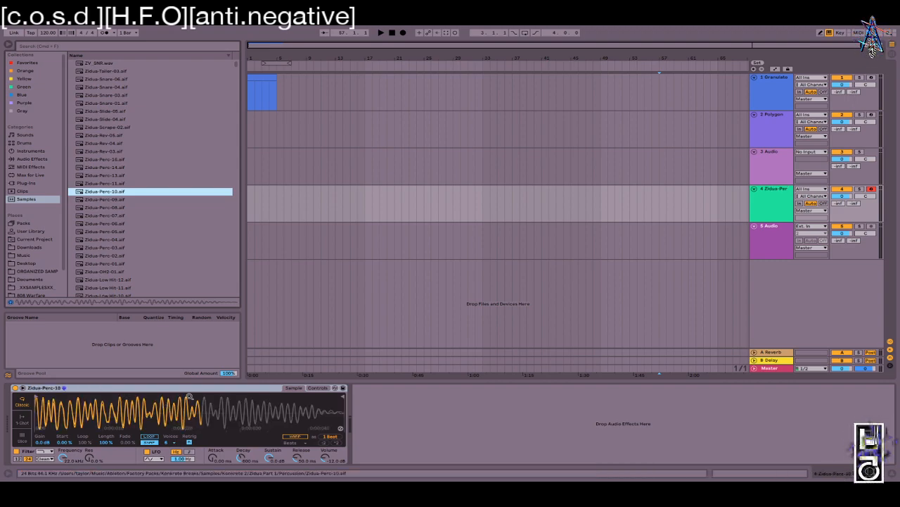
{"action": "left_click", "coordinate": [288, 437]}
{"action": "left_click", "coordinate": [292, 443]}
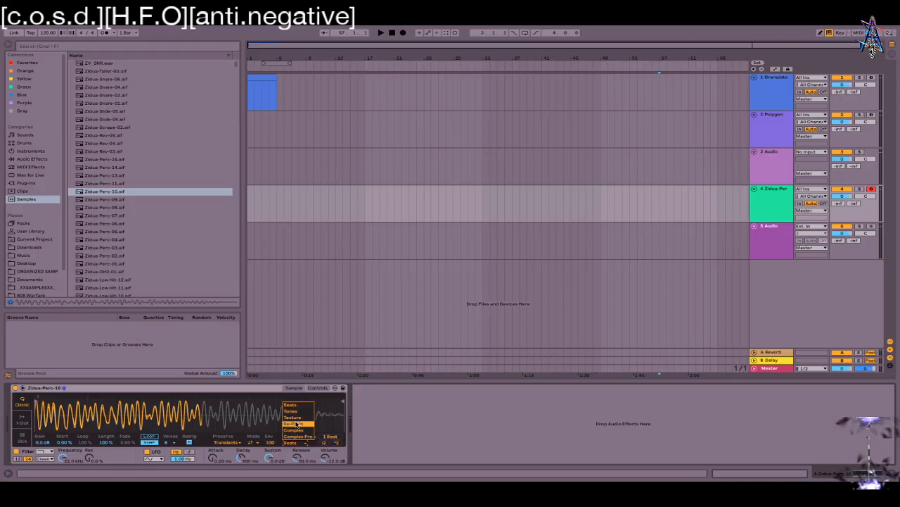
{"action": "left_click", "coordinate": [297, 422]}
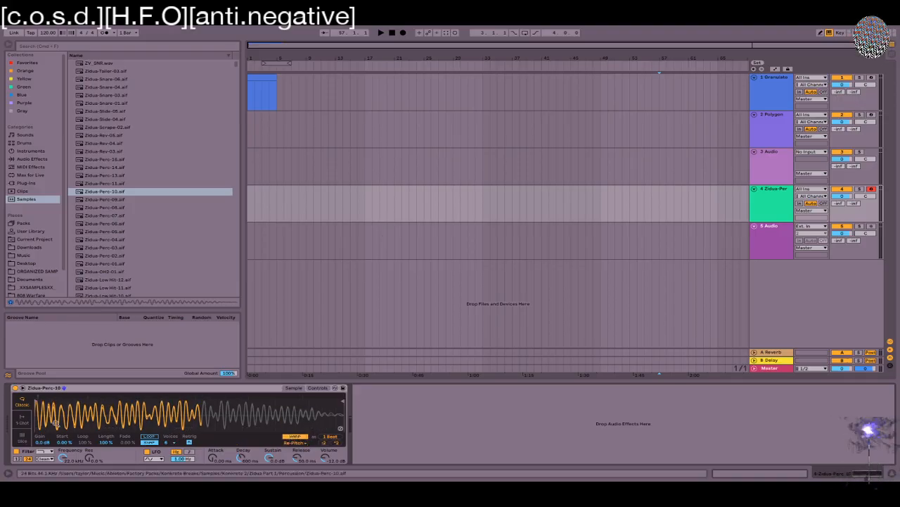
{"action": "left_click", "coordinate": [294, 442]}
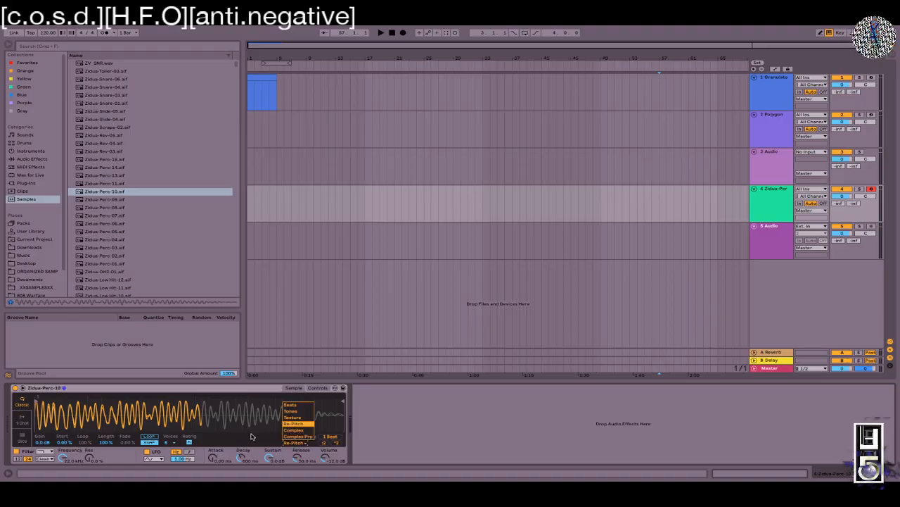
{"action": "left_click", "coordinate": [295, 405]}
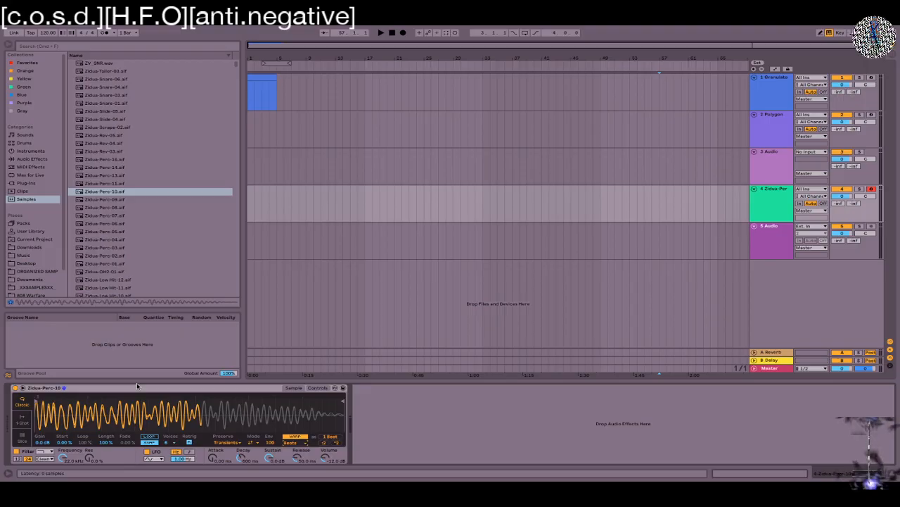
Step: Set the sample's warp mode to Texture after trying Complex and Complex Pro
{"action": "left_click", "coordinate": [291, 442]}
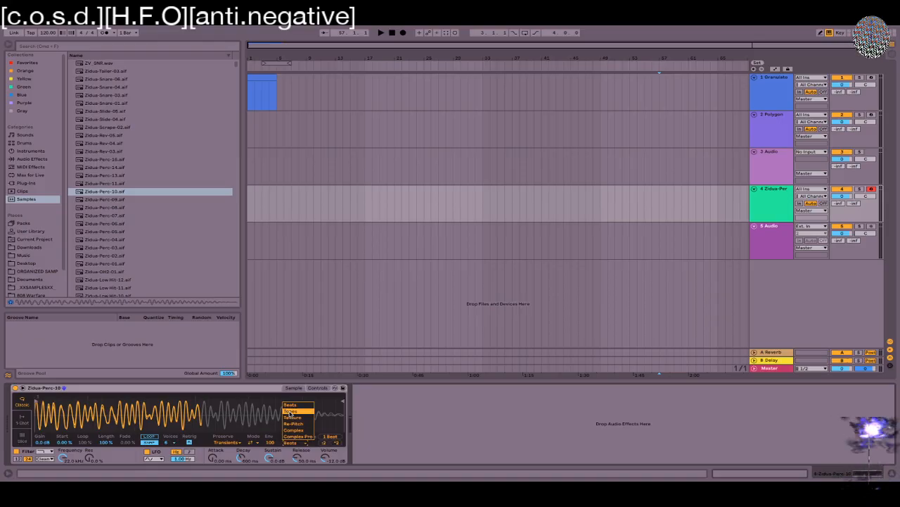
{"action": "left_click", "coordinate": [288, 431]}
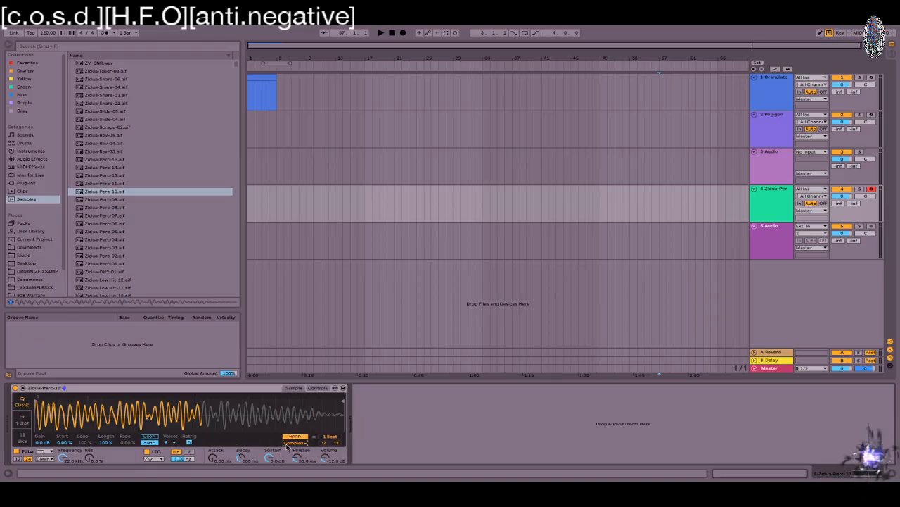
{"action": "left_click", "coordinate": [299, 442]}
{"action": "left_click", "coordinate": [296, 437]}
{"action": "left_click", "coordinate": [293, 442]}
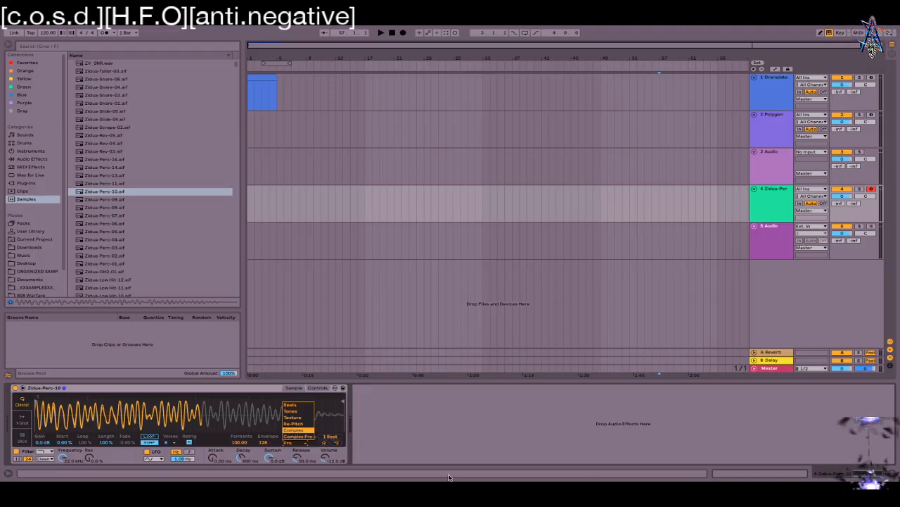
{"action": "left_click", "coordinate": [309, 418]}
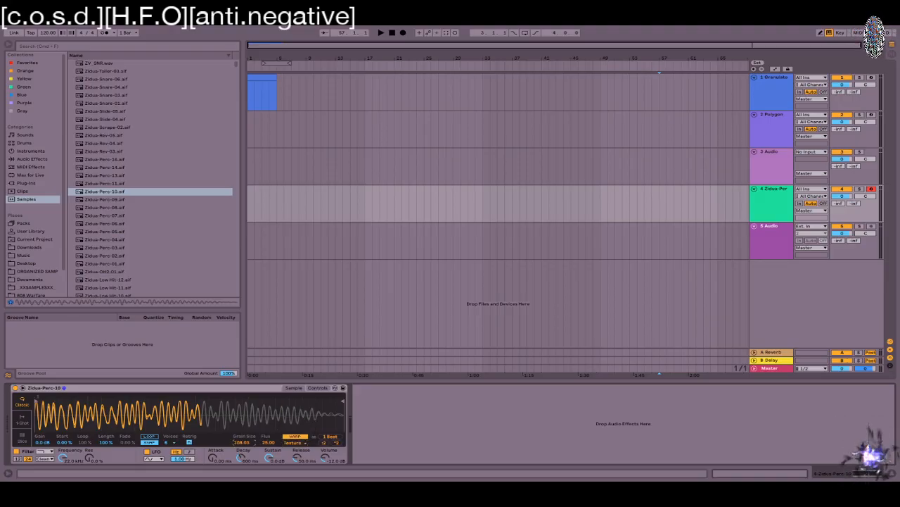
Step: Raise the Texture Grain Size to about 120
{"action": "right_click", "coordinate": [250, 441]}
{"action": "right_click", "coordinate": [241, 447]}
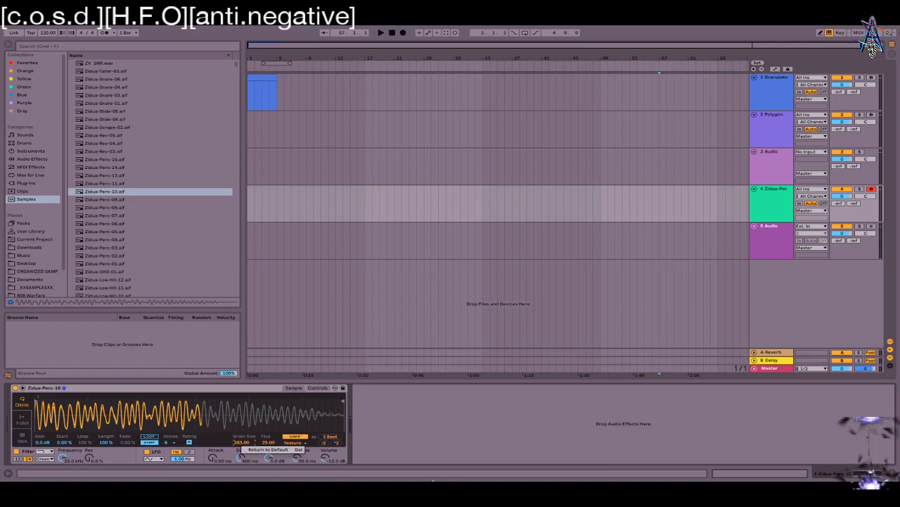
{"action": "left_click", "coordinate": [243, 442]}
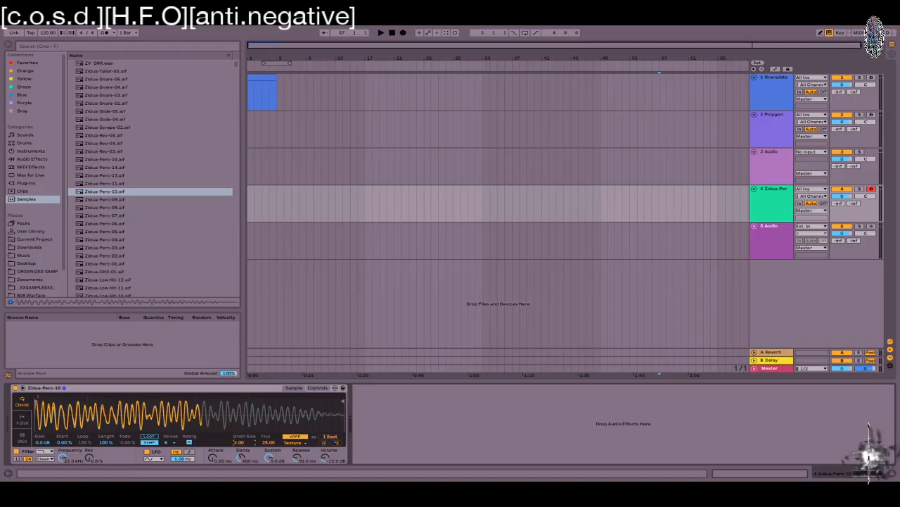
{"action": "left_click_drag", "start_coordinate": [242, 443], "coordinate": [242, 434]}
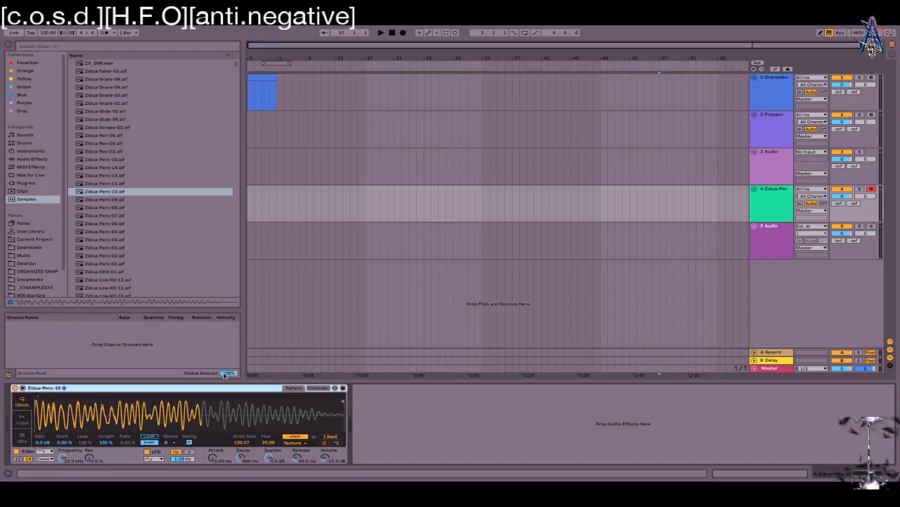
Step: Delete Simpler from track 4, show Granulator II's Filter view, then select the Polygon track
{"action": "key", "text": "Delete"}
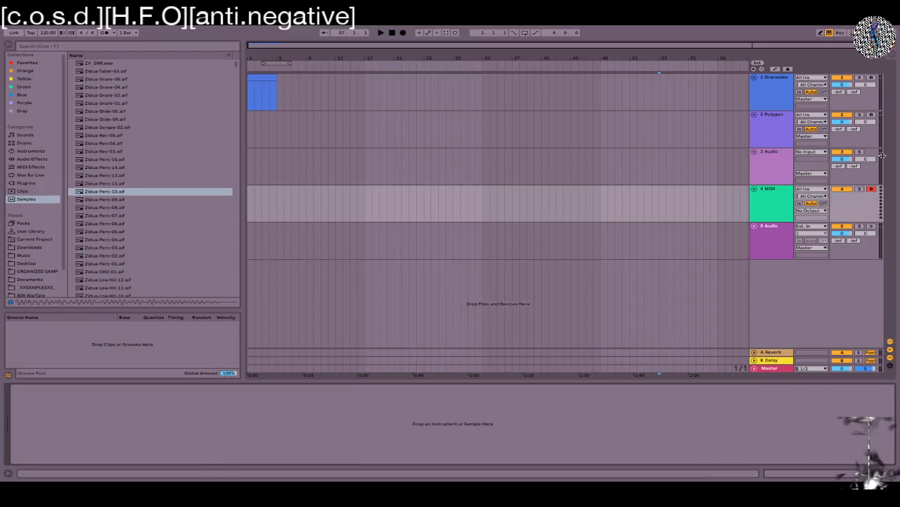
{"action": "left_click", "coordinate": [758, 139]}
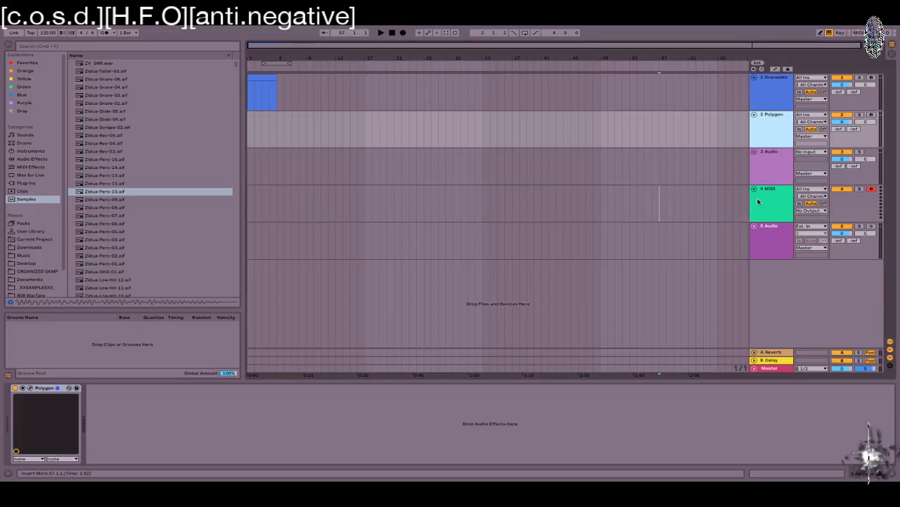
{"action": "left_click", "coordinate": [763, 79]}
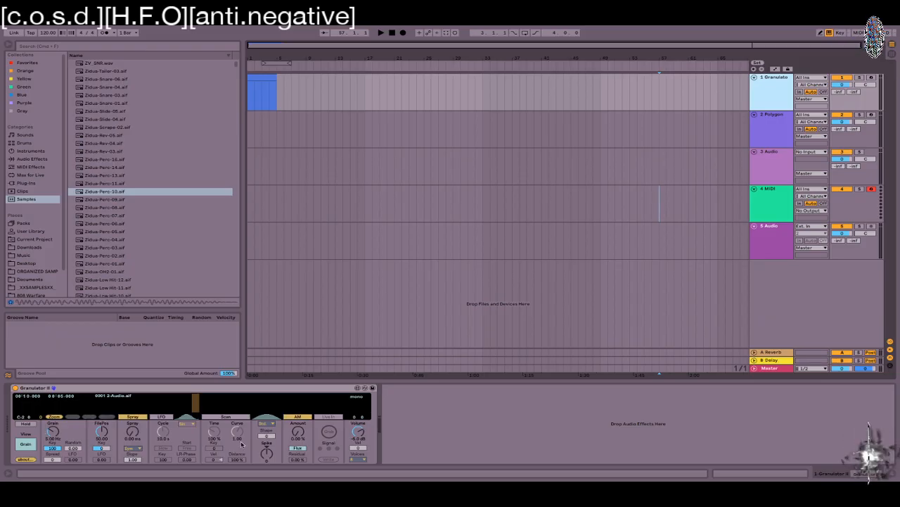
{"action": "left_click", "coordinate": [21, 449]}
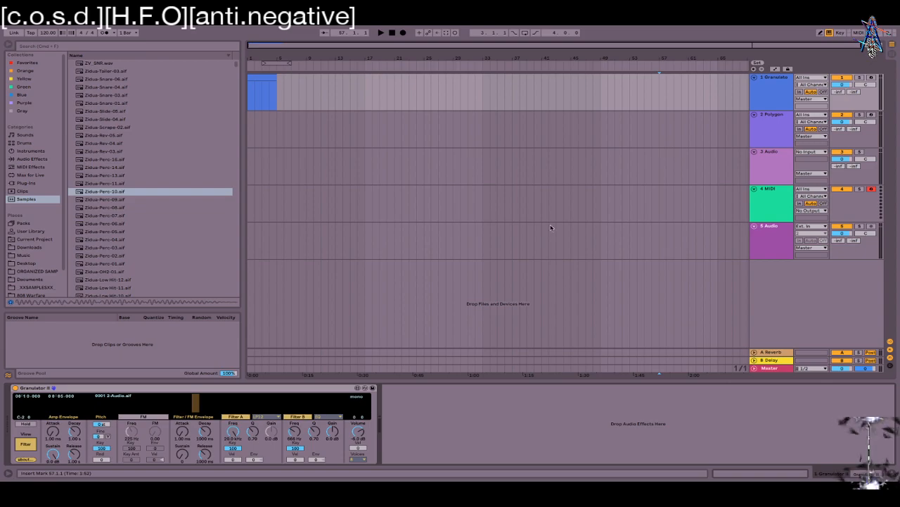
{"action": "left_click", "coordinate": [769, 119]}
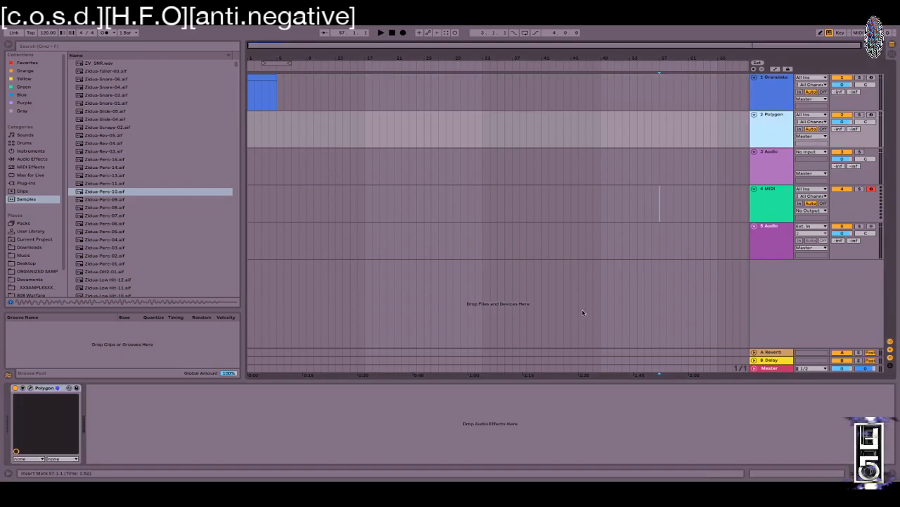
Step: Open Polygon/2's editor, scrub Granulator II's playback position on track 1, and place the editor left
{"action": "left_click", "coordinate": [30, 388]}
{"action": "left_click_drag", "start_coordinate": [404, 115], "coordinate": [336, 29]}
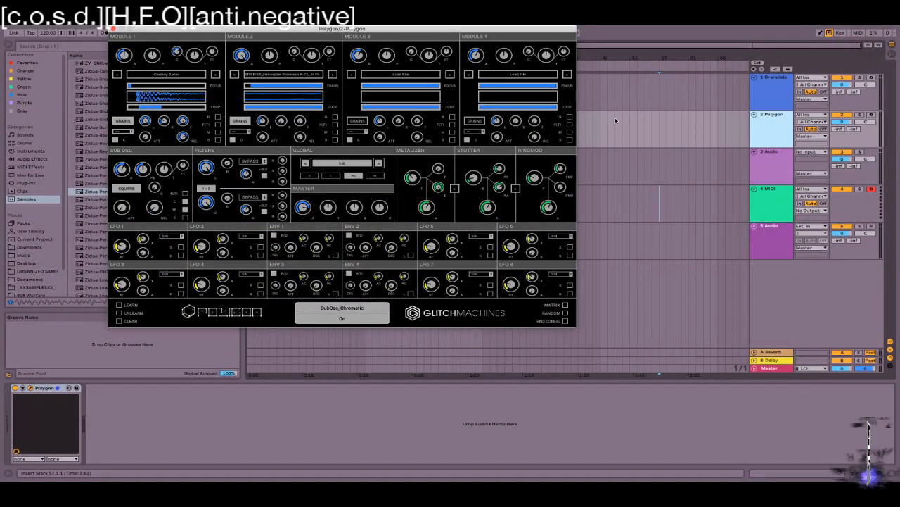
{"action": "left_click", "coordinate": [772, 85]}
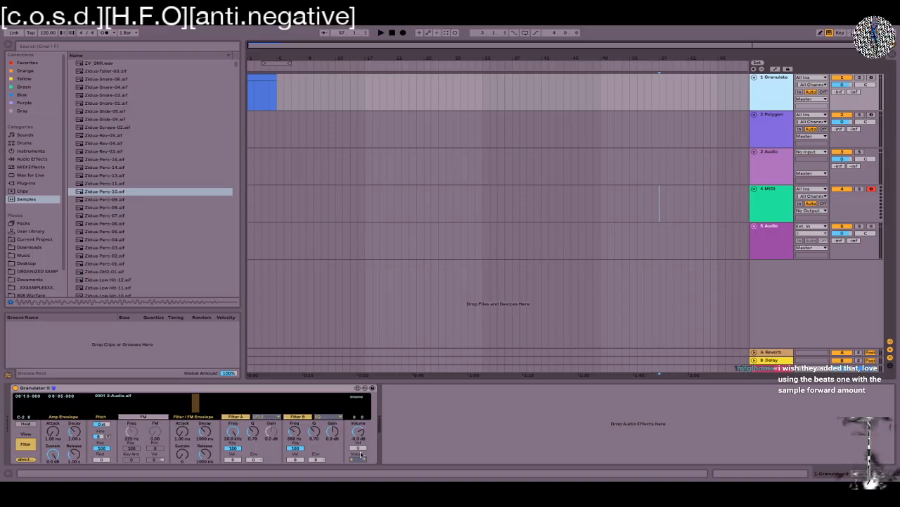
{"action": "mouse_move", "coordinate": [199, 406]}
{"action": "left_mouse_down"}
{"action": "mouse_move", "coordinate": [121, 403]}
{"action": "mouse_move", "coordinate": [231, 404]}
{"action": "mouse_move", "coordinate": [213, 404]}
{"action": "left_mouse_up"}
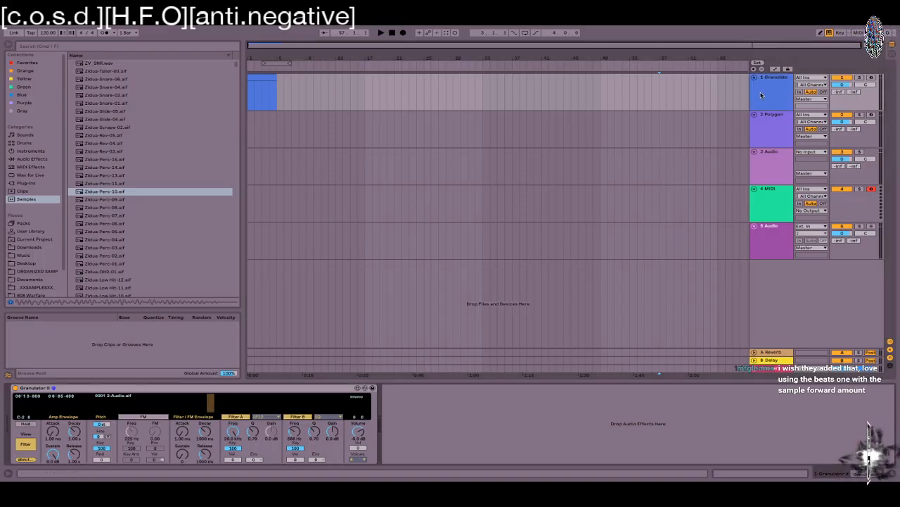
{"action": "left_click", "coordinate": [759, 133]}
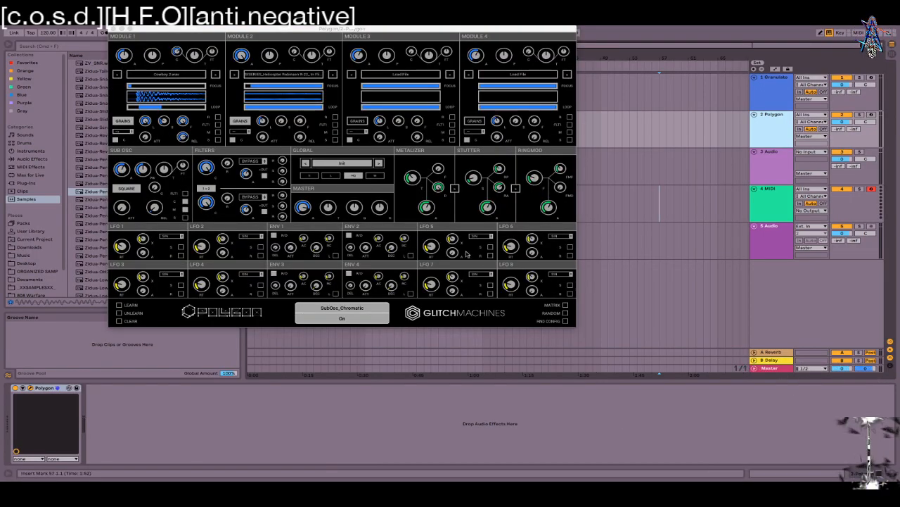
{"action": "left_click_drag", "start_coordinate": [284, 32], "coordinate": [234, 79]}
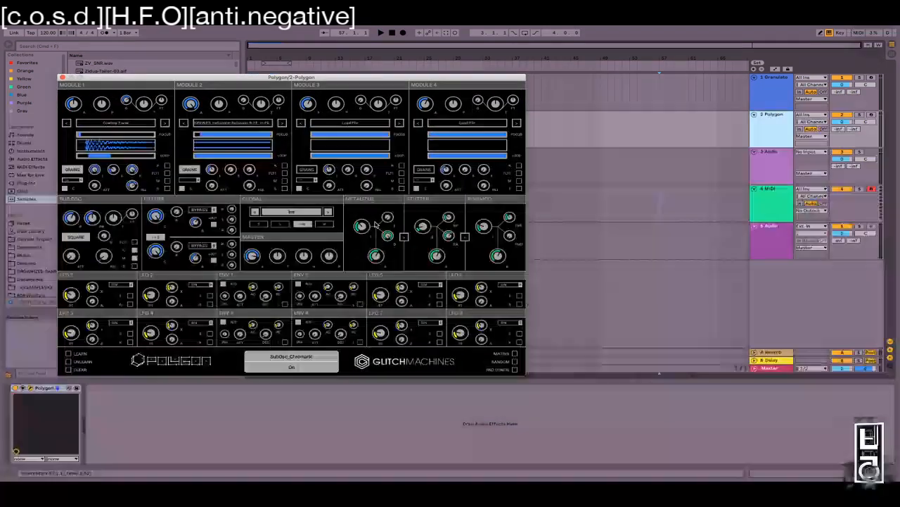
{"action": "left_click", "coordinate": [515, 353]}
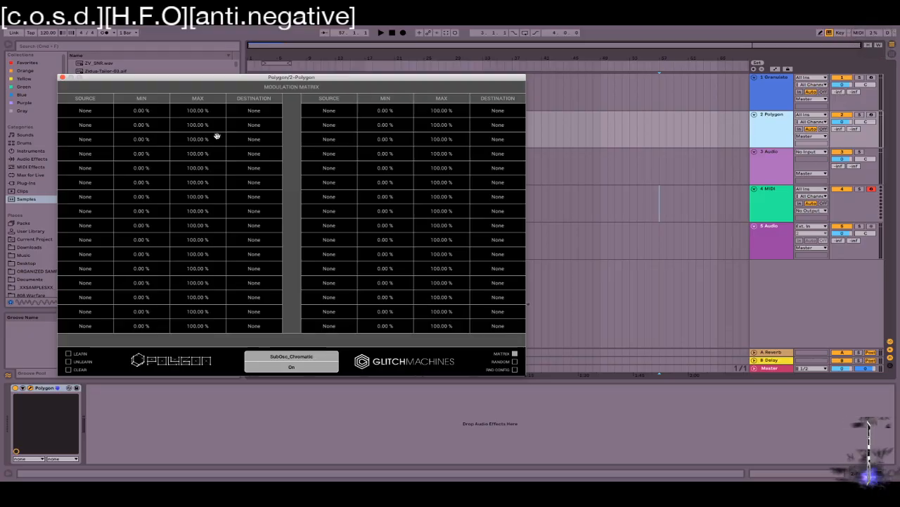
{"action": "left_click", "coordinate": [89, 112]}
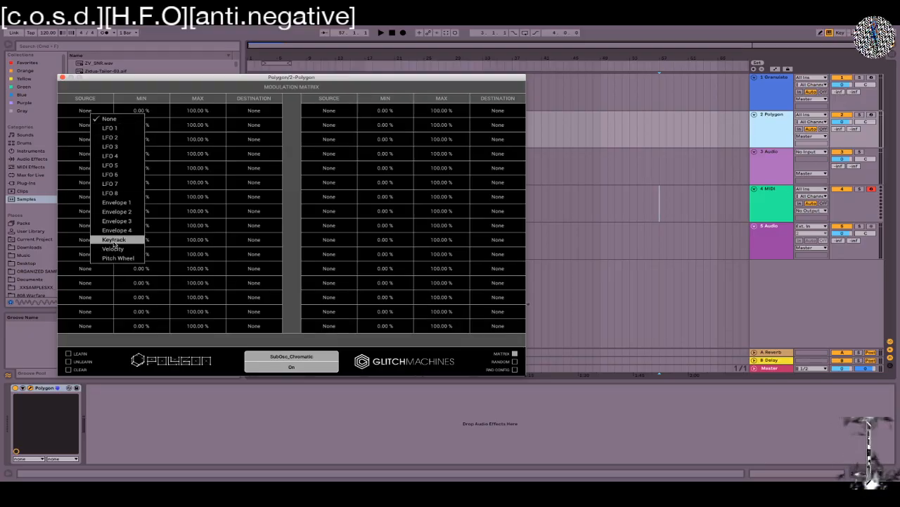
{"action": "left_click", "coordinate": [515, 353]}
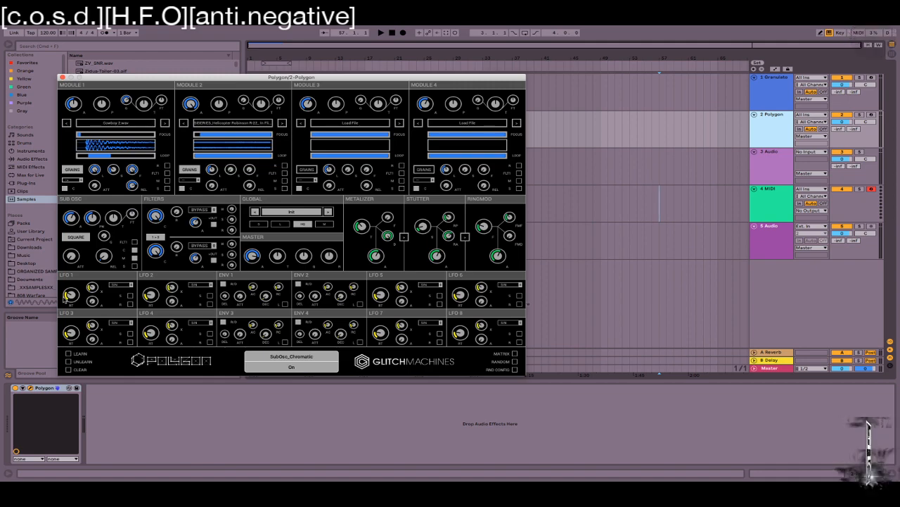
Step: Set LFO 1's rate, a 1.00 rate multiplier, and about 63 ms attack
{"action": "left_click_drag", "start_coordinate": [71, 295], "coordinate": [83, 341]}
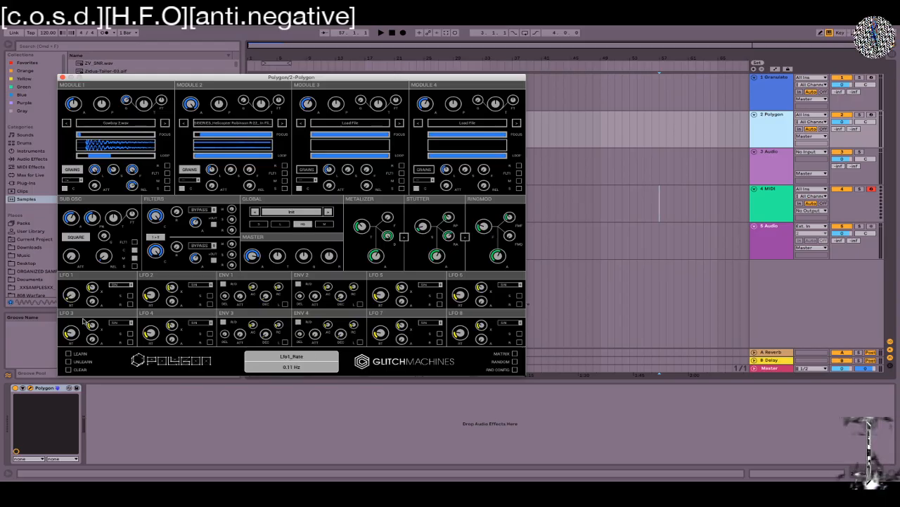
{"action": "left_click_drag", "start_coordinate": [95, 289], "coordinate": [79, 202]}
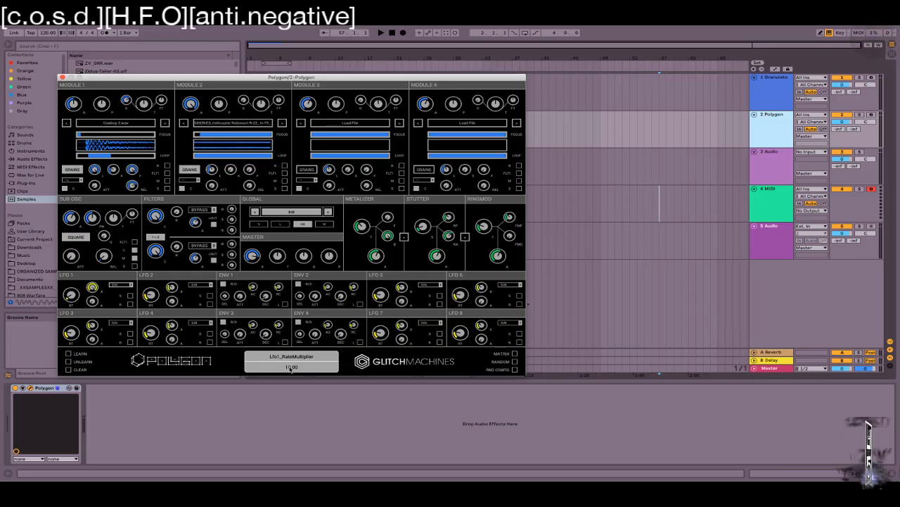
{"action": "left_click_drag", "start_coordinate": [92, 288], "coordinate": [117, 364]}
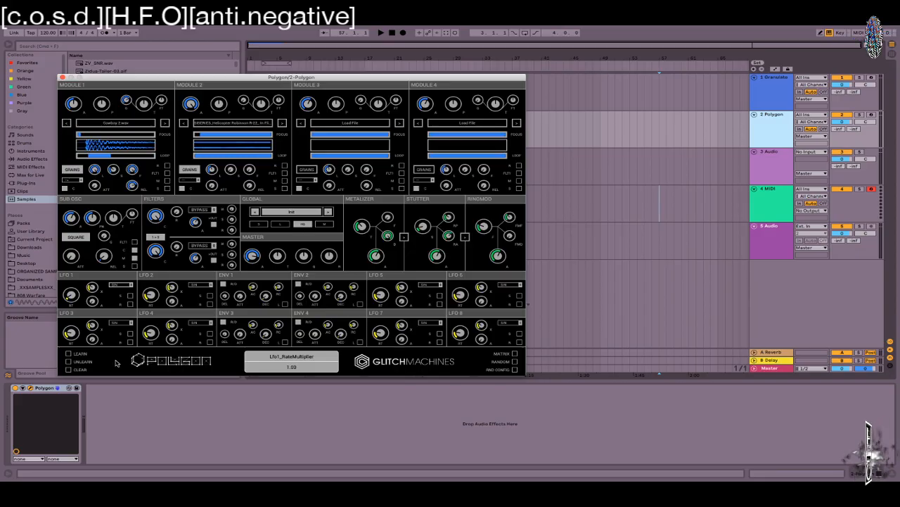
{"action": "left_click_drag", "start_coordinate": [93, 302], "coordinate": [88, 266]}
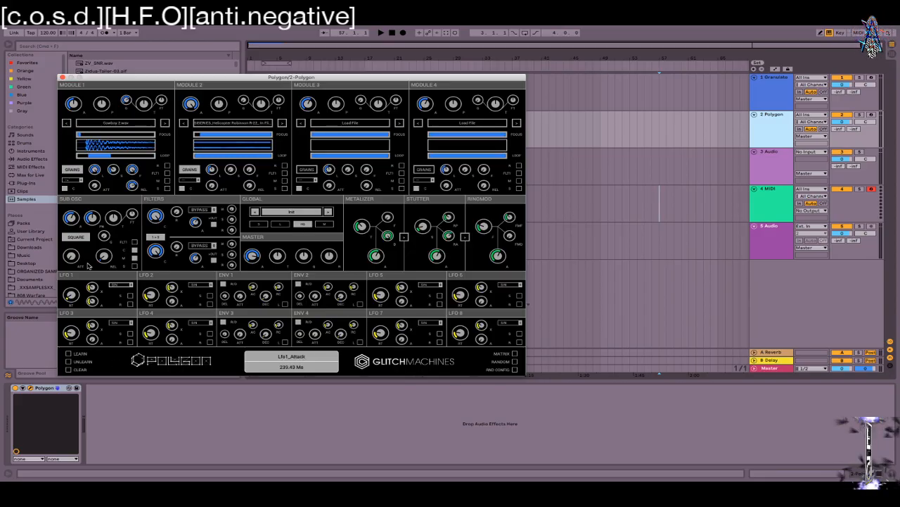
{"action": "left_click_drag", "start_coordinate": [88, 265], "coordinate": [91, 284]}
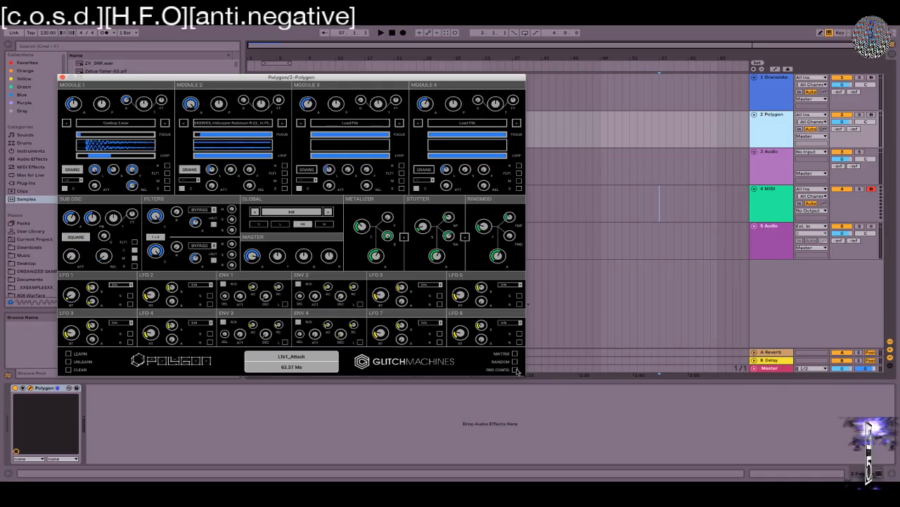
Step: Sync LFO 1 to 1 BAR and leave Retrig off after comparing
{"action": "left_click", "coordinate": [131, 296]}
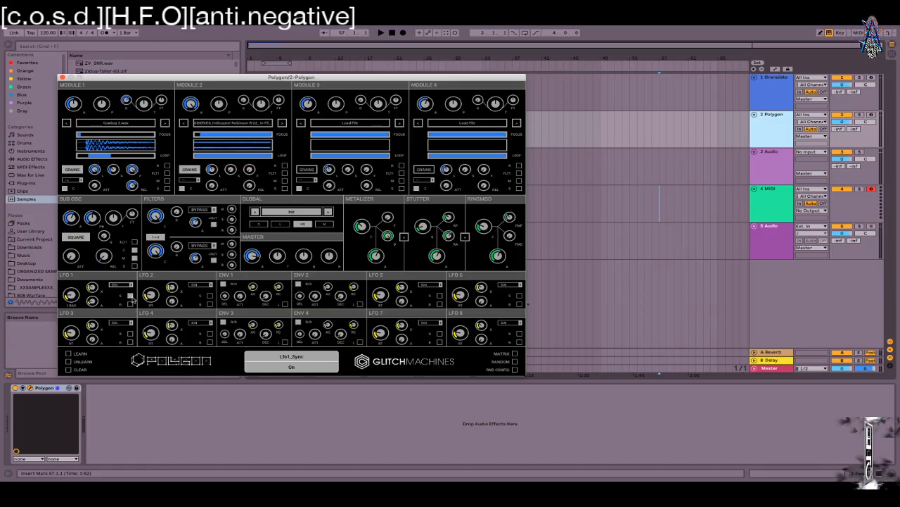
{"action": "left_click", "coordinate": [130, 305]}
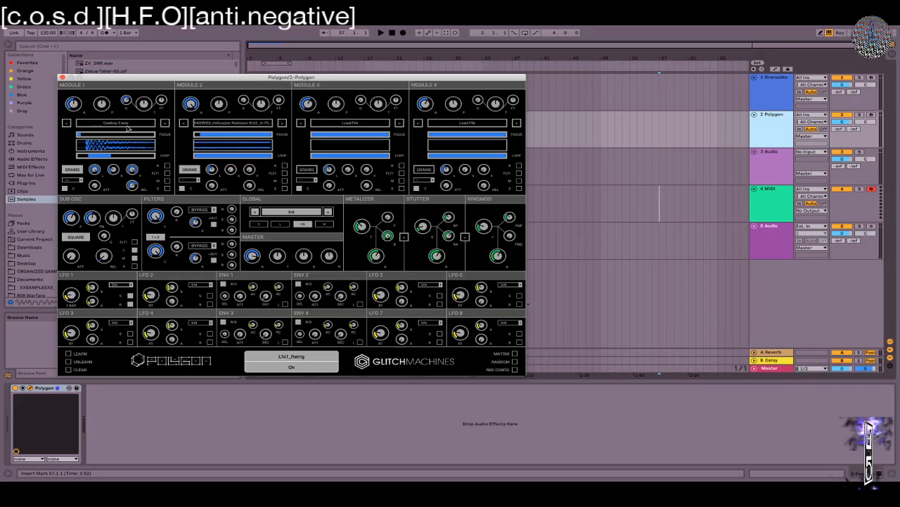
{"action": "left_click", "coordinate": [131, 305]}
{"action": "left_click", "coordinate": [131, 305]}
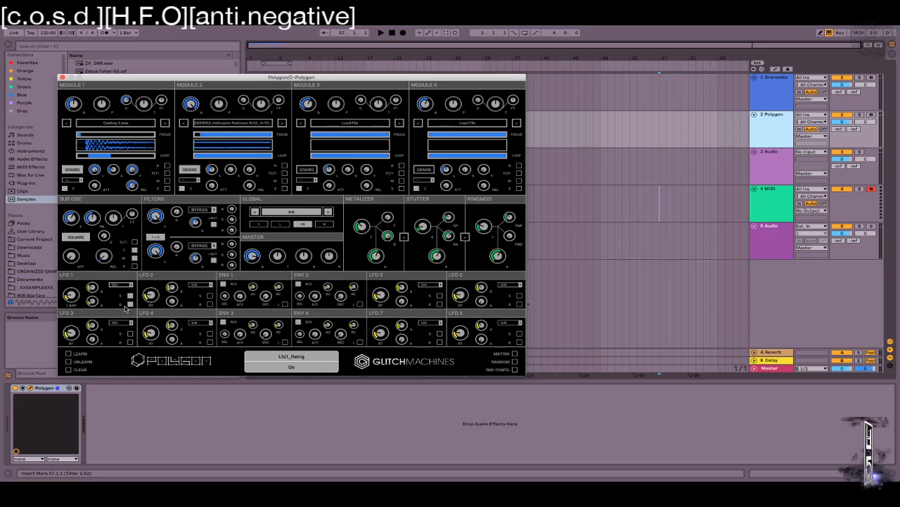
{"action": "left_click", "coordinate": [130, 305]}
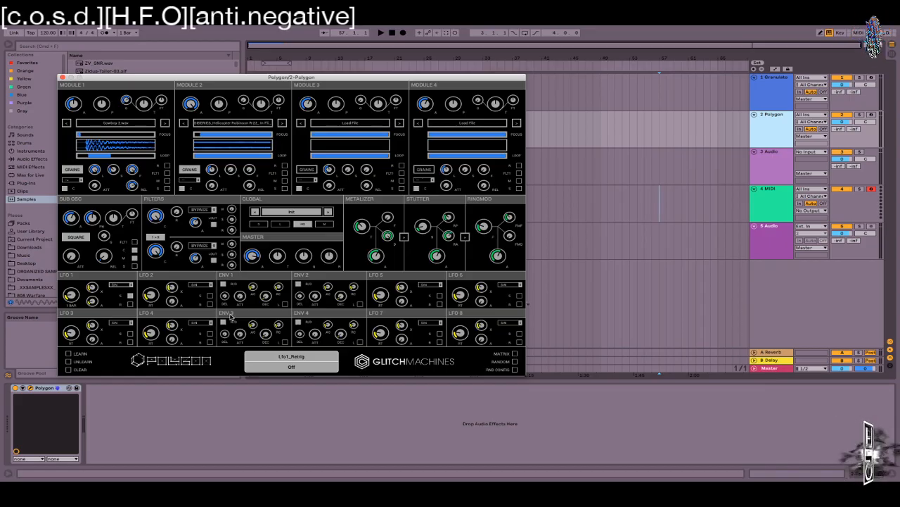
Step: Raise envelope 1's attack to about 470 ms, toggling its loop on and back off
{"action": "left_click_drag", "start_coordinate": [239, 299], "coordinate": [231, 244]}
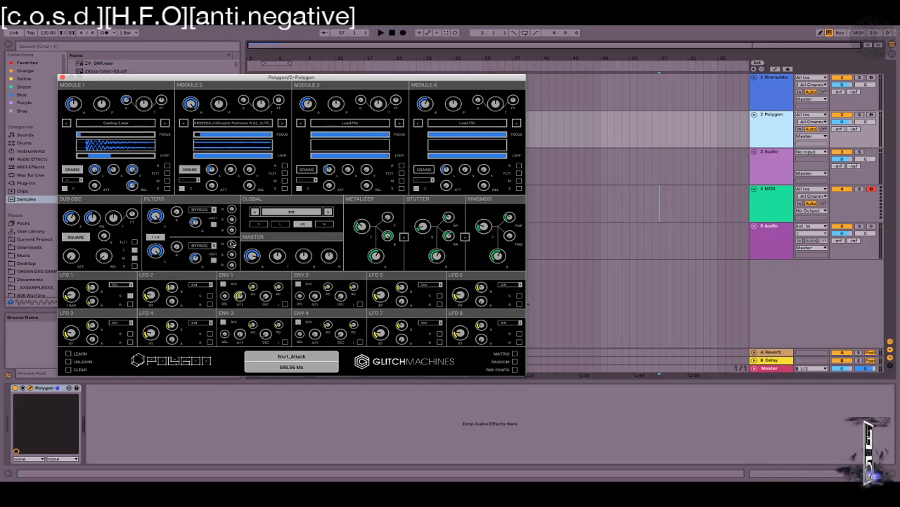
{"action": "left_click", "coordinate": [285, 303]}
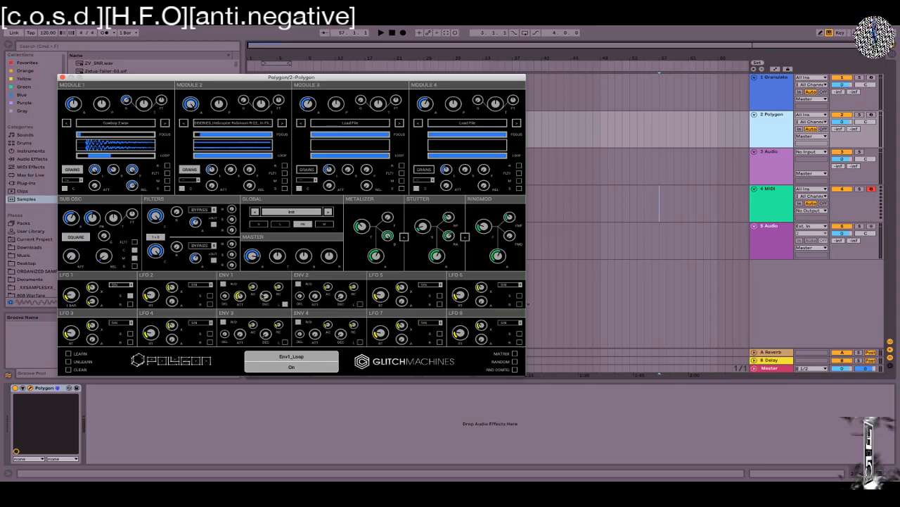
{"action": "left_click", "coordinate": [285, 304]}
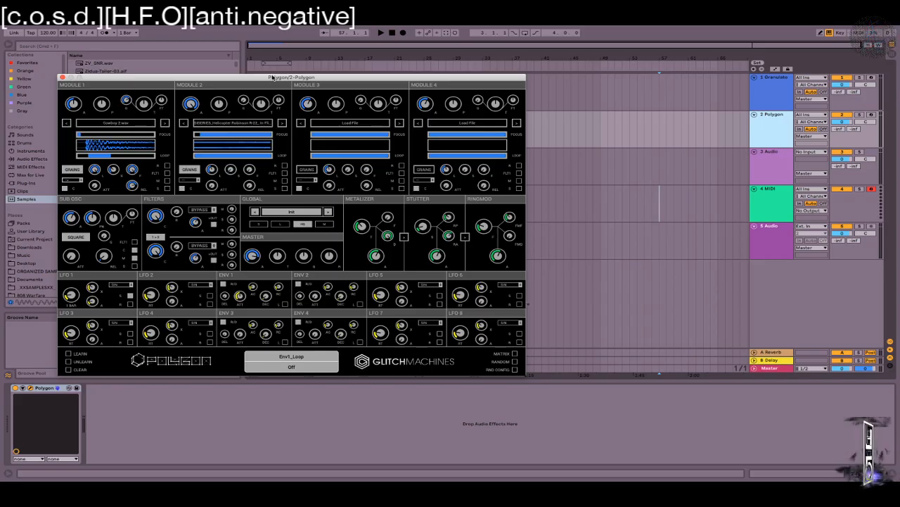
Step: Drag the Polygon/2 window up and right to reveal the browser's sample list
{"action": "left_click_drag", "start_coordinate": [271, 77], "coordinate": [455, 47]}
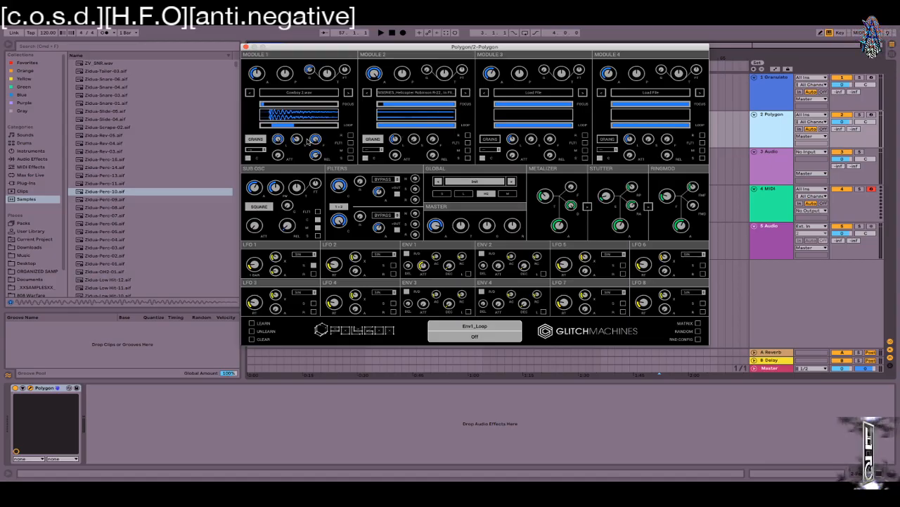
Step: Set Module 1's loop end to 39% and its focus region to 0.50–2.60% of the sample
{"action": "mouse_move", "coordinate": [291, 125]}
{"action": "left_mouse_down"}
{"action": "mouse_move", "coordinate": [282, 126]}
{"action": "mouse_move", "coordinate": [293, 127]}
{"action": "left_mouse_up"}
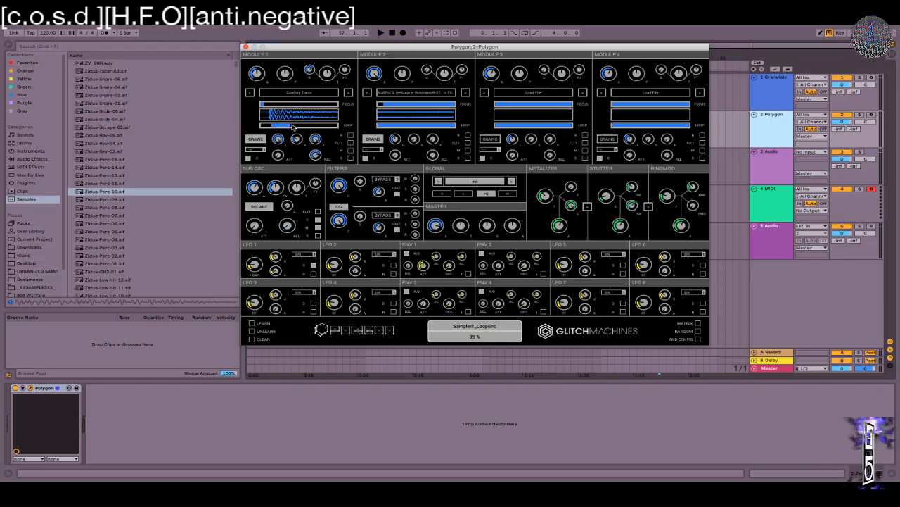
{"action": "mouse_move", "coordinate": [293, 127]}
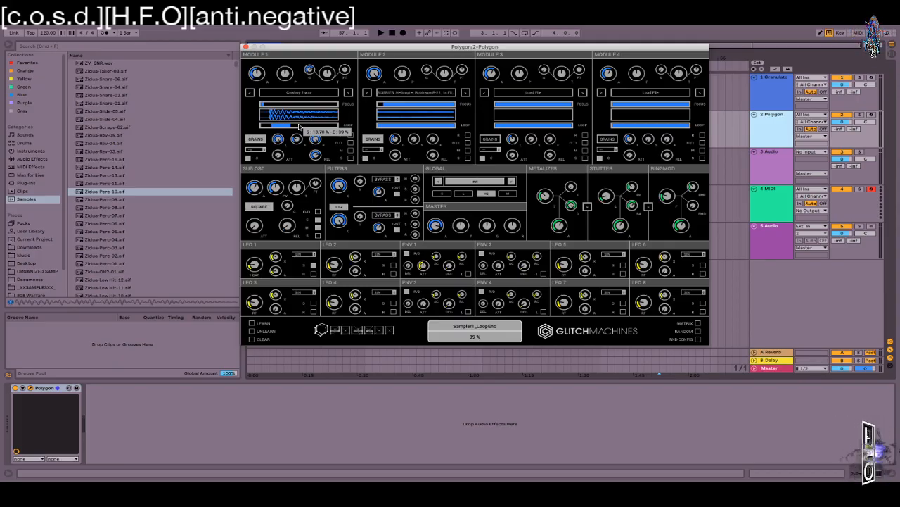
{"action": "mouse_move", "coordinate": [264, 105]}
{"action": "left_mouse_down"}
{"action": "mouse_move", "coordinate": [275, 107]}
{"action": "mouse_move", "coordinate": [266, 107]}
{"action": "left_mouse_up"}
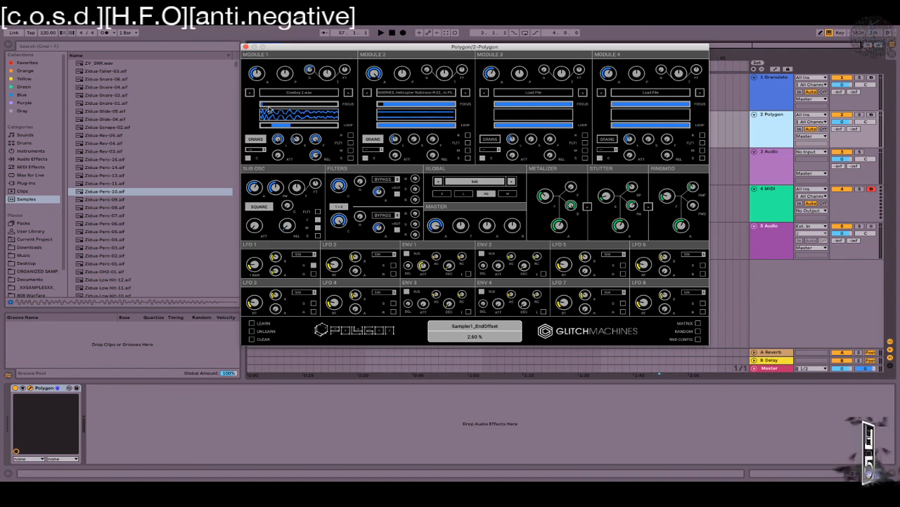
{"action": "mouse_move", "coordinate": [268, 107]}
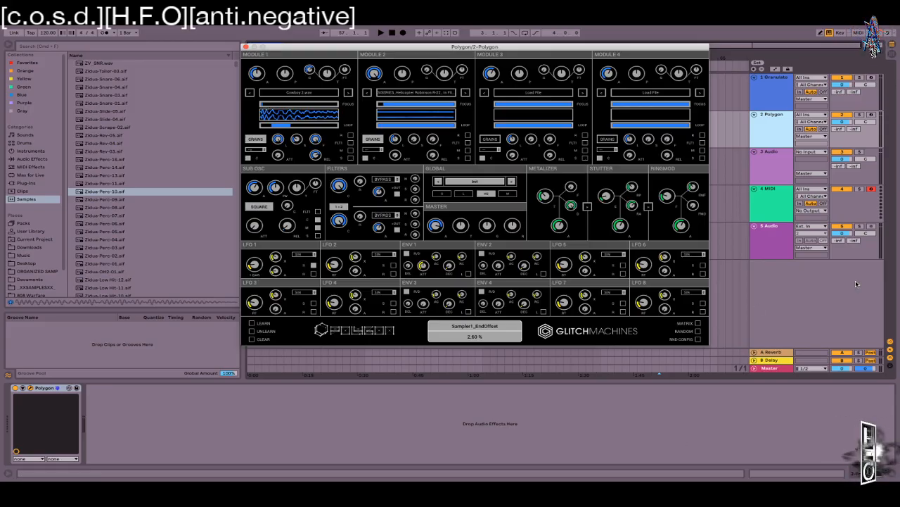
{"action": "left_click", "coordinate": [237, 150]}
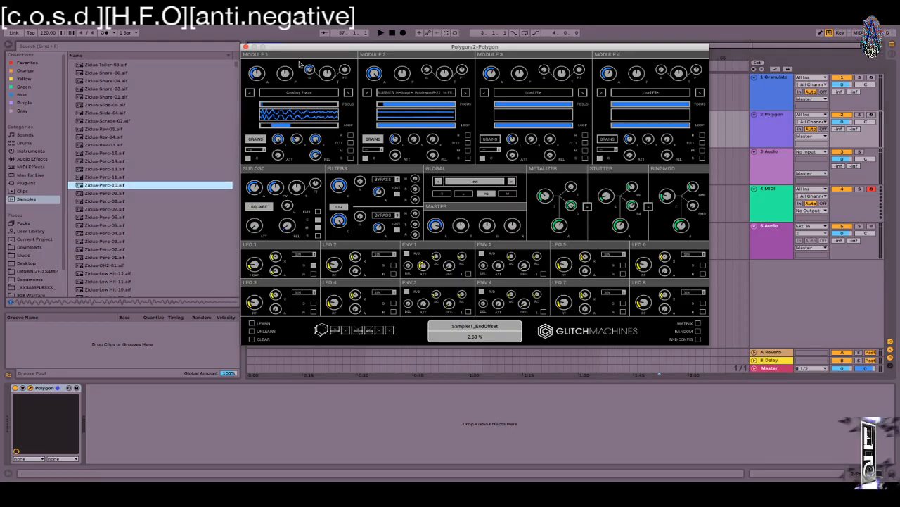
Step: Drag the Polygon/2 window left and slightly down toward the screen centre
{"action": "left_click_drag", "start_coordinate": [334, 52], "coordinate": [267, 68]}
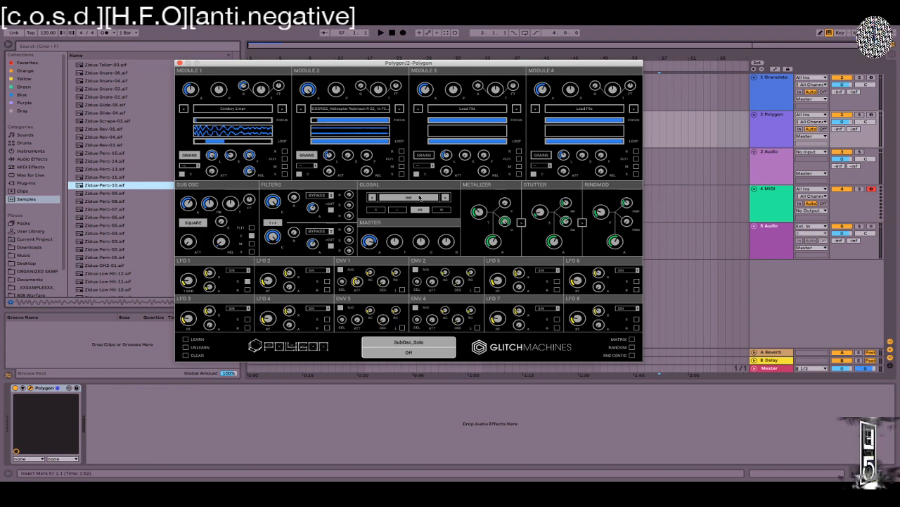
Step: Arm the Polygon track and shift the computer keyboard's note range to C1–D2
{"action": "left_click", "coordinate": [872, 114]}
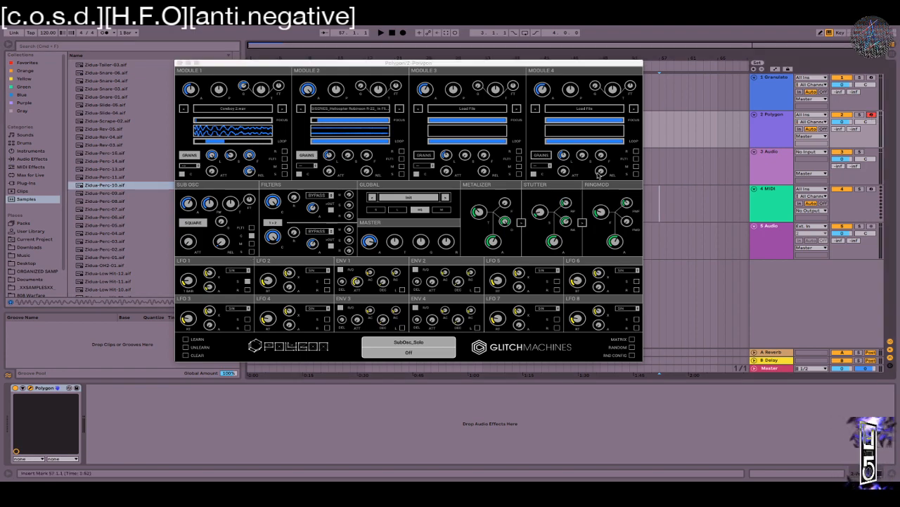
{"action": "key", "text": "z"}
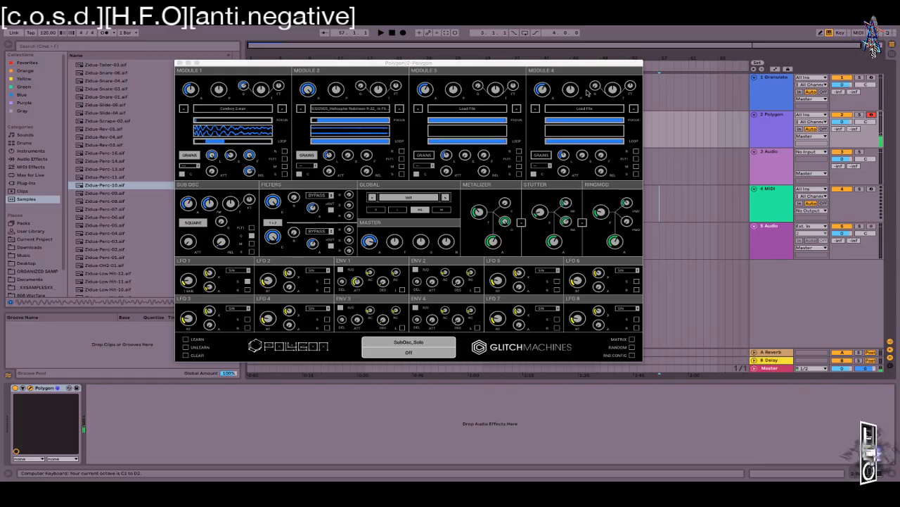
{"action": "left_click", "coordinate": [248, 157]}
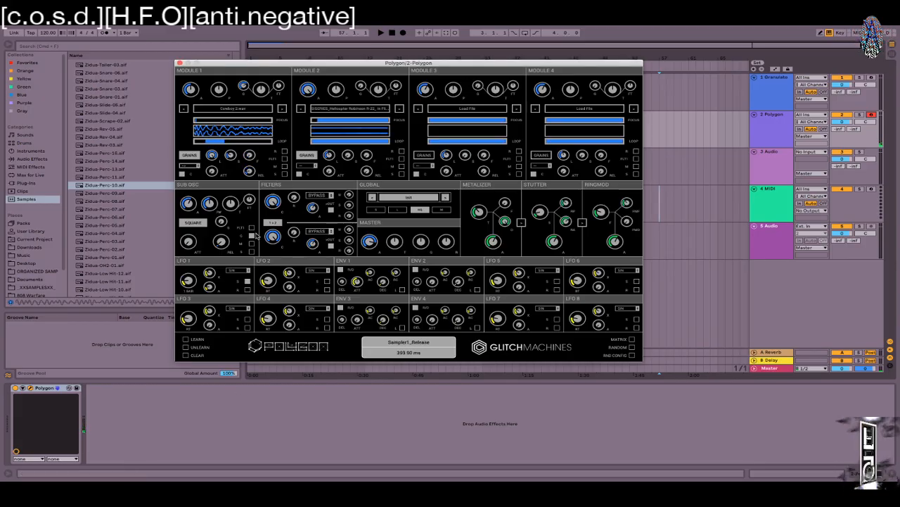
Step: Switch the sub oscillator from square to sine and audition a few notes
{"action": "left_click", "coordinate": [193, 222]}
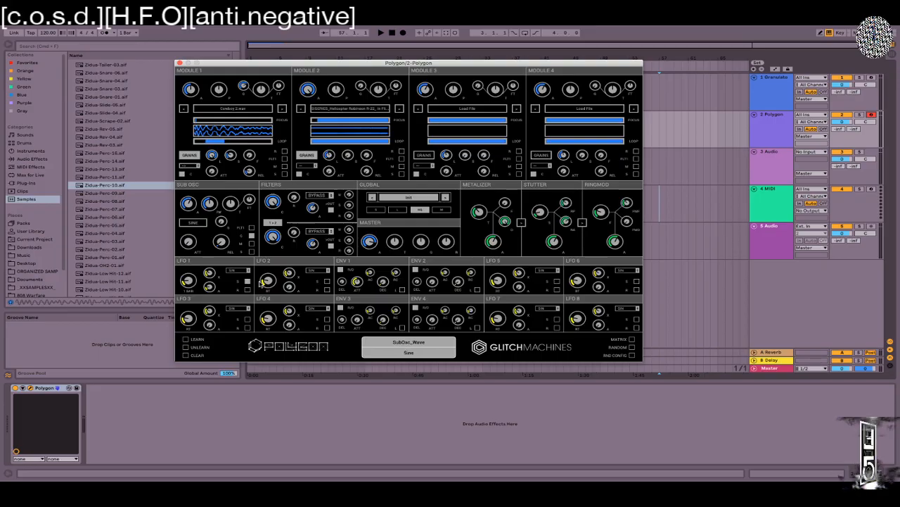
{"action": "key", "text": "a"}
{"action": "key", "text": "z"}
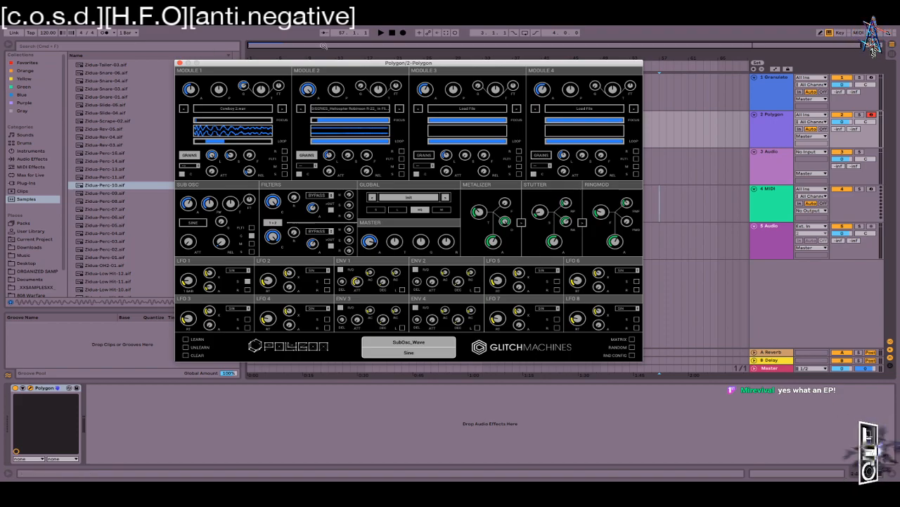
{"action": "left_click_drag", "start_coordinate": [322, 66], "coordinate": [427, 82]}
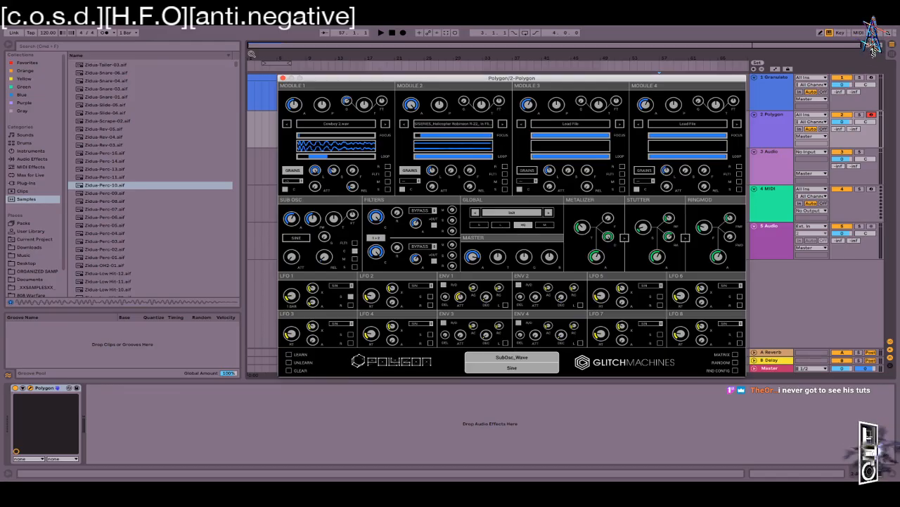
Step: Narrow the browser panel and zoom the arrangement to about 22 bars
{"action": "left_click_drag", "start_coordinate": [243, 52], "coordinate": [220, 53]}
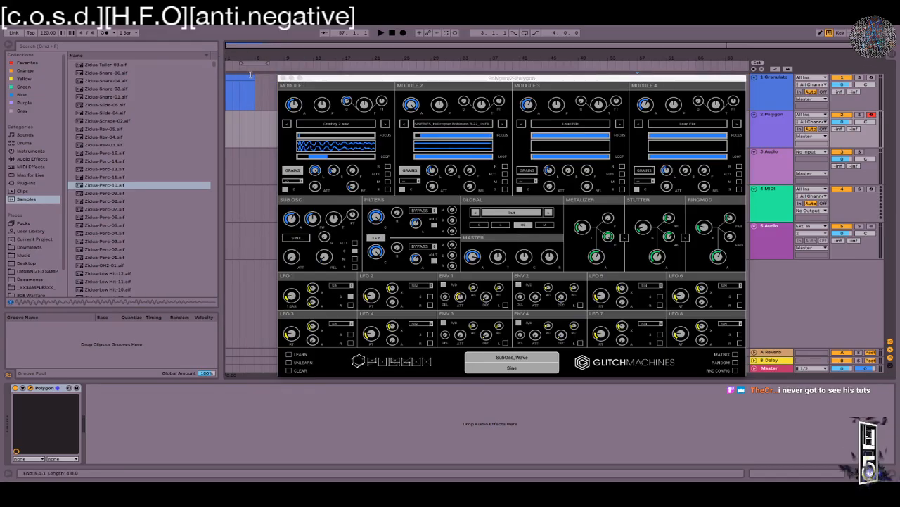
{"action": "left_click_drag", "start_coordinate": [238, 55], "coordinate": [250, 82]}
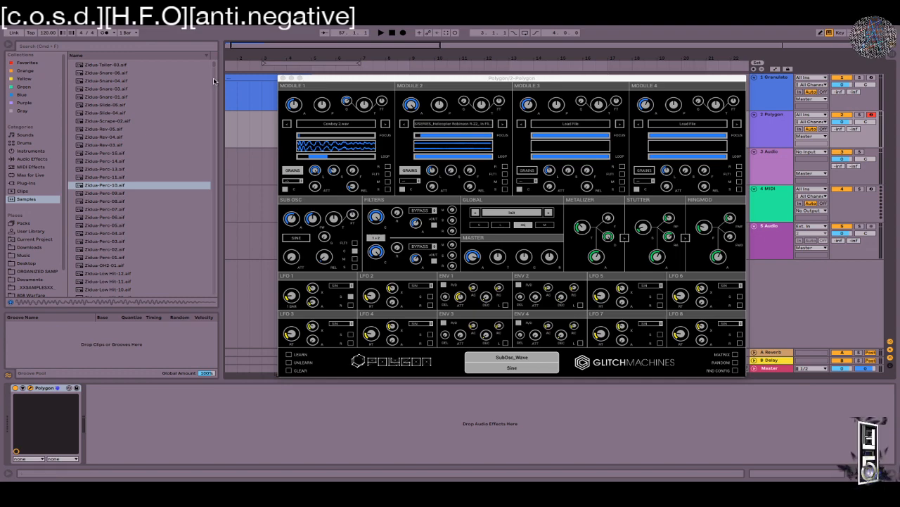
{"action": "left_click_drag", "start_coordinate": [220, 79], "coordinate": [166, 79]}
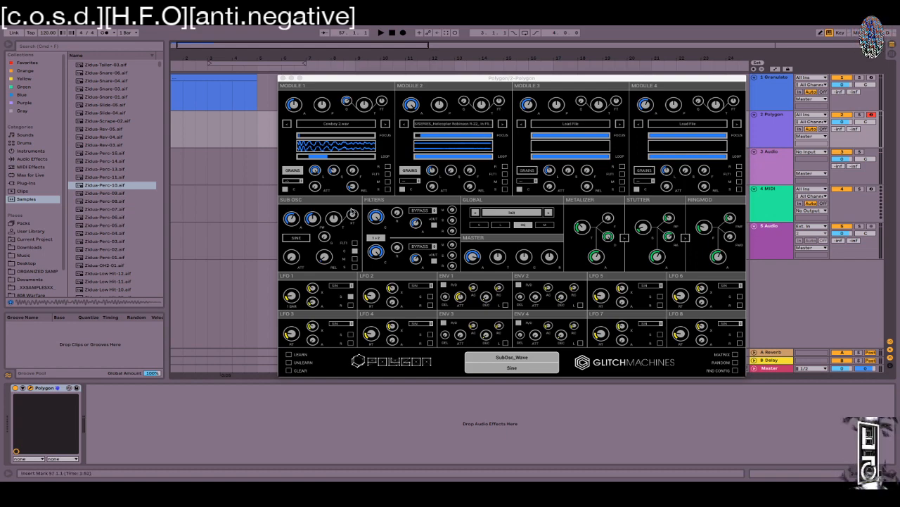
Step: Pull Module 2's end offset to 45.5% and loop end to 45.7%, and drop its level to -70 dB
{"action": "left_click_drag", "start_coordinate": [494, 135], "coordinate": [427, 142]}
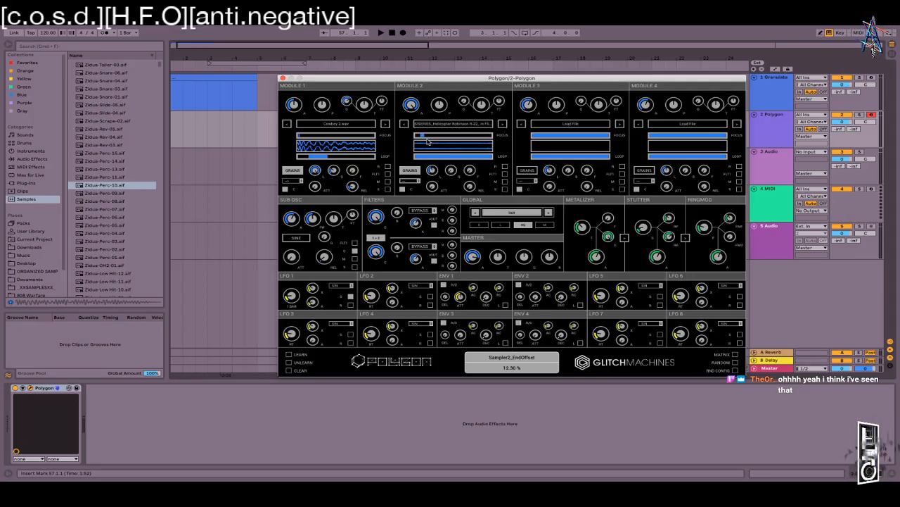
{"action": "mouse_move", "coordinate": [492, 159]}
{"action": "left_mouse_down"}
{"action": "mouse_move", "coordinate": [427, 156]}
{"action": "mouse_move", "coordinate": [447, 157]}
{"action": "left_mouse_up"}
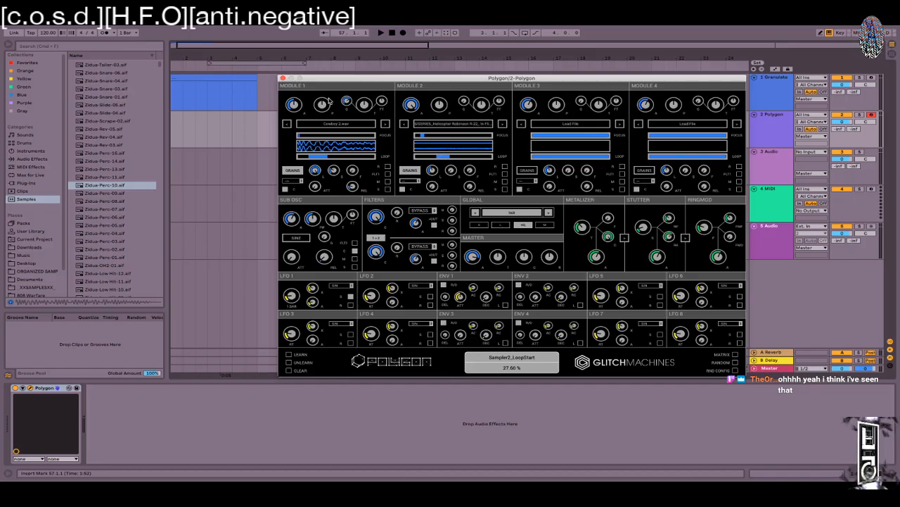
{"action": "left_click_drag", "start_coordinate": [409, 103], "coordinate": [373, 314]}
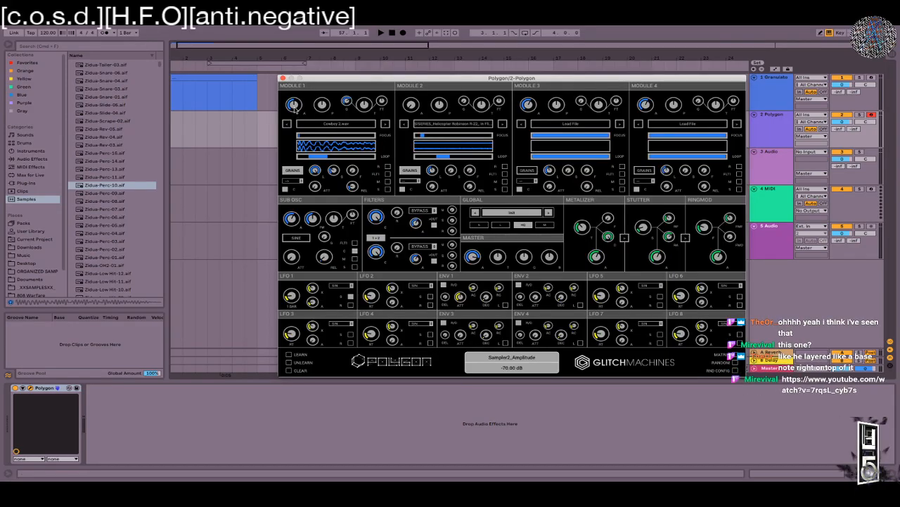
{"action": "left_click", "coordinate": [324, 255]}
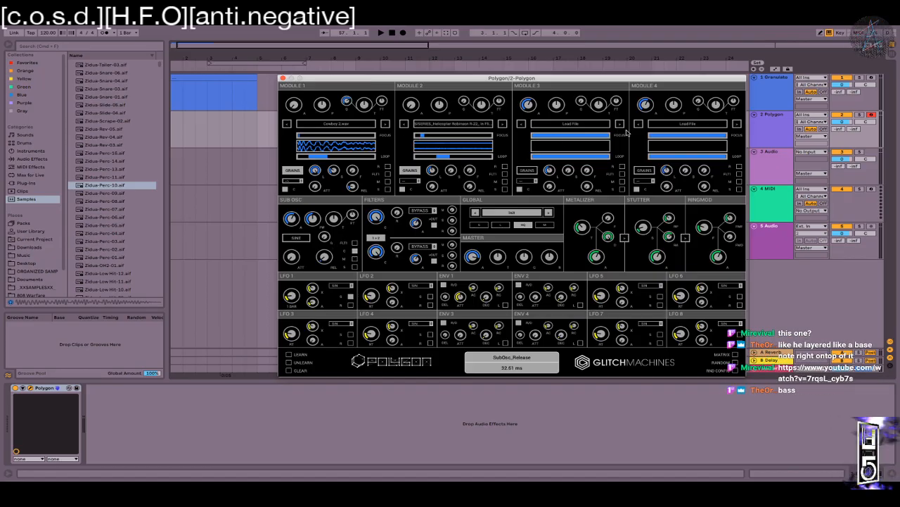
{"action": "left_click", "coordinate": [584, 123]}
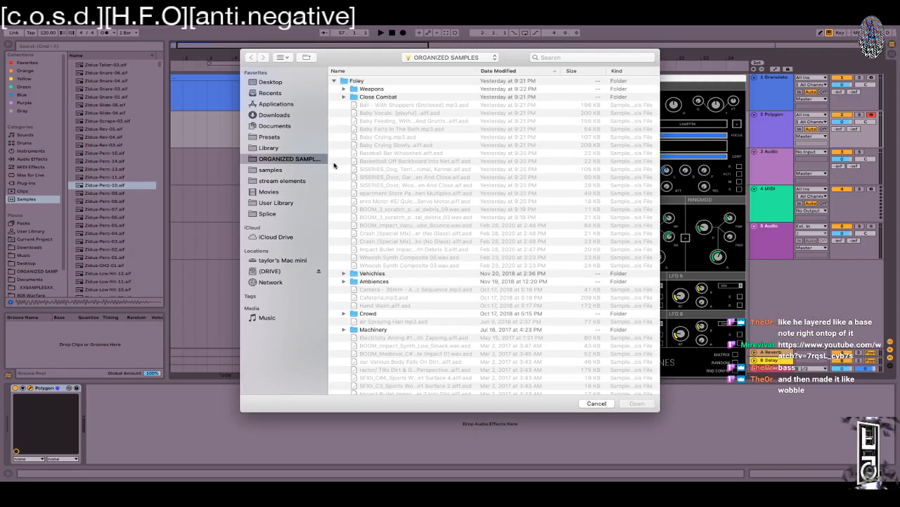
Step: Browse the User Library and expand Samples to list the Recorded folder's audio files
{"action": "left_click", "coordinate": [274, 203]}
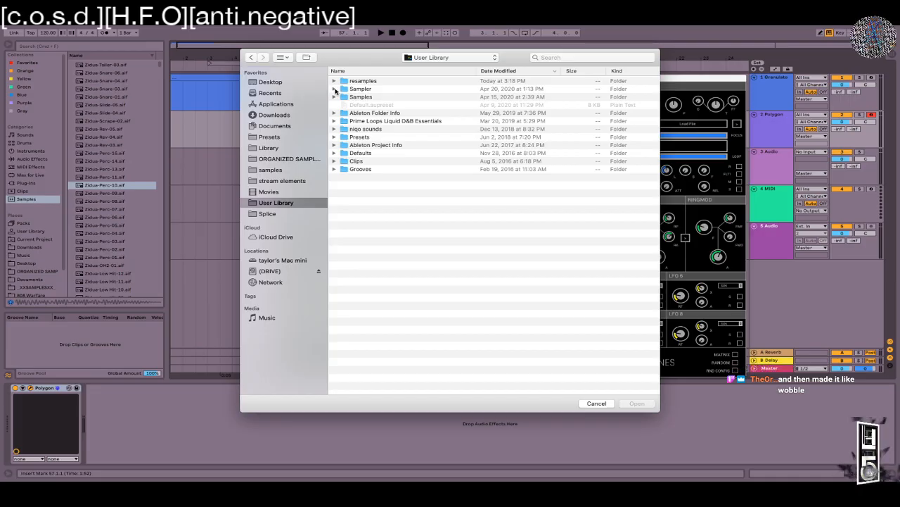
{"action": "left_click", "coordinate": [335, 82]}
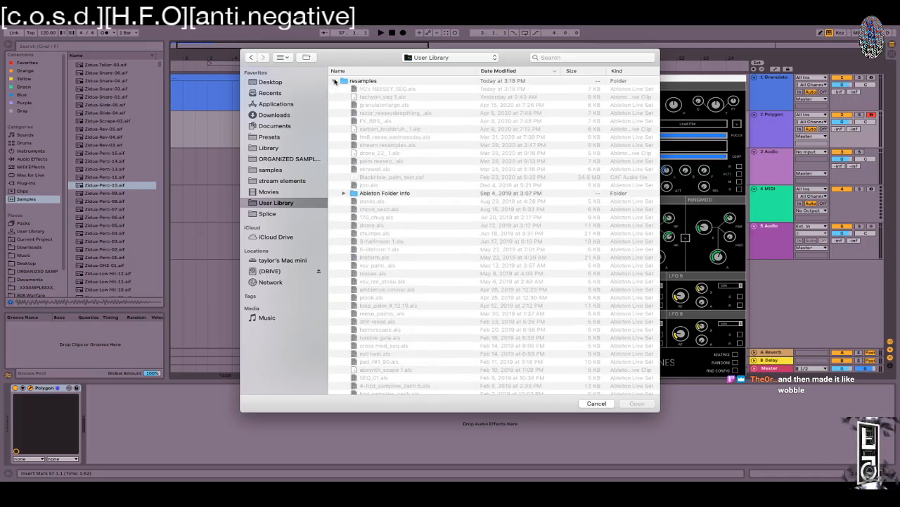
{"action": "left_click", "coordinate": [335, 82]}
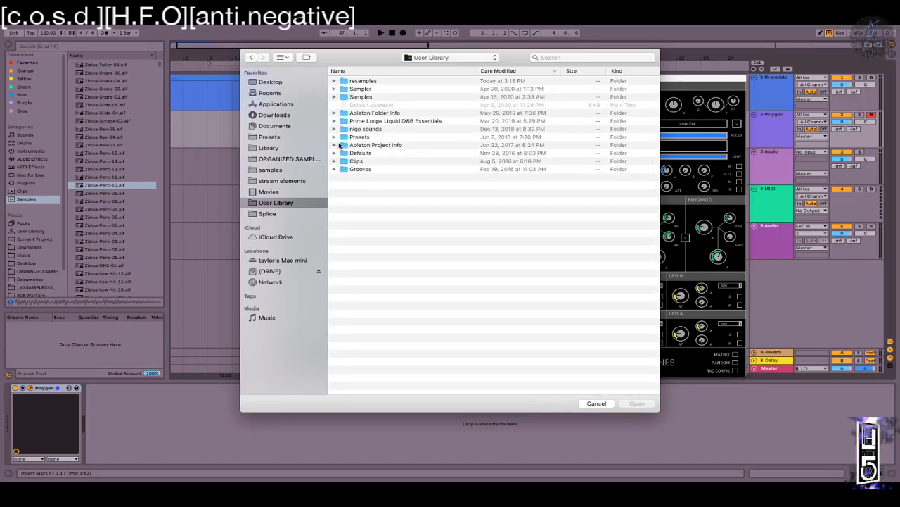
{"action": "left_click", "coordinate": [341, 97]}
{"action": "left_click", "coordinate": [335, 97]}
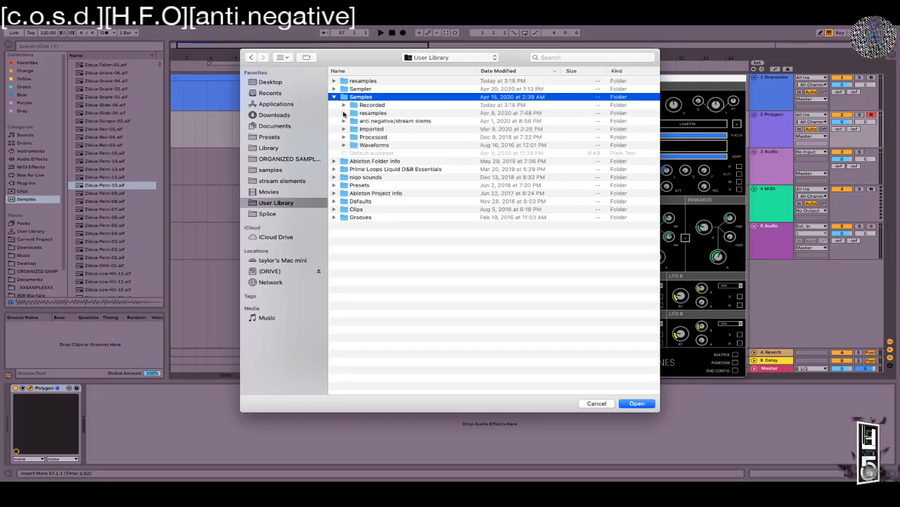
{"action": "left_click", "coordinate": [344, 114]}
{"action": "left_click", "coordinate": [344, 114]}
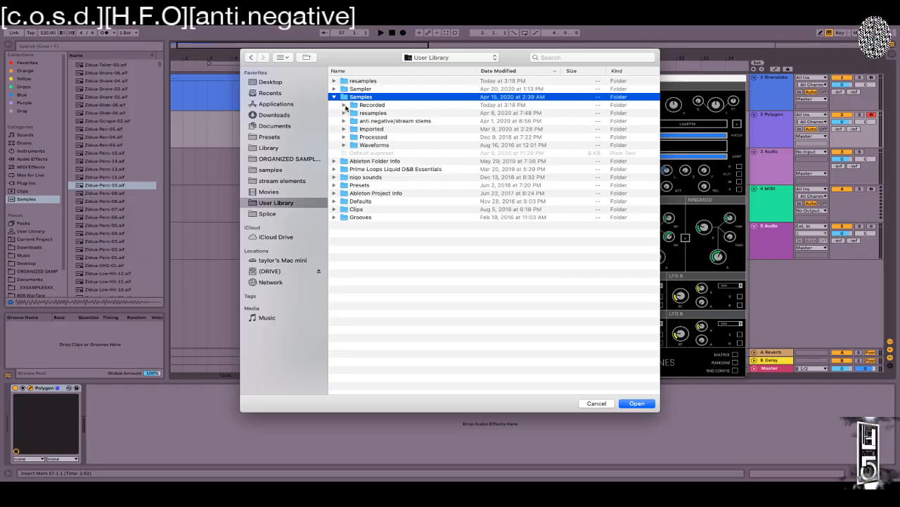
{"action": "left_click", "coordinate": [344, 105]}
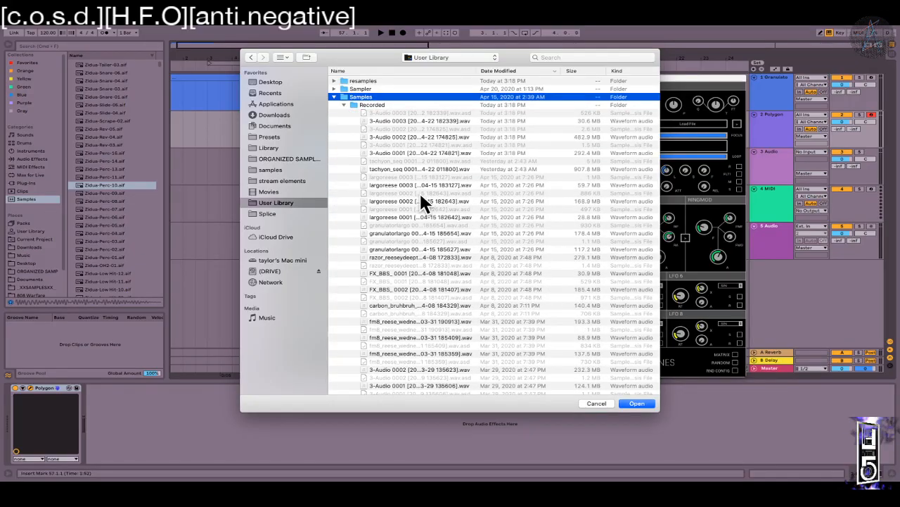
Step: Load the recorded razor_reeseydeepthing_0001 .wav sample into Module 3
{"action": "scroll", "coordinate": [383, 252], "scroll_direction": "down", "scroll_amount": 8}
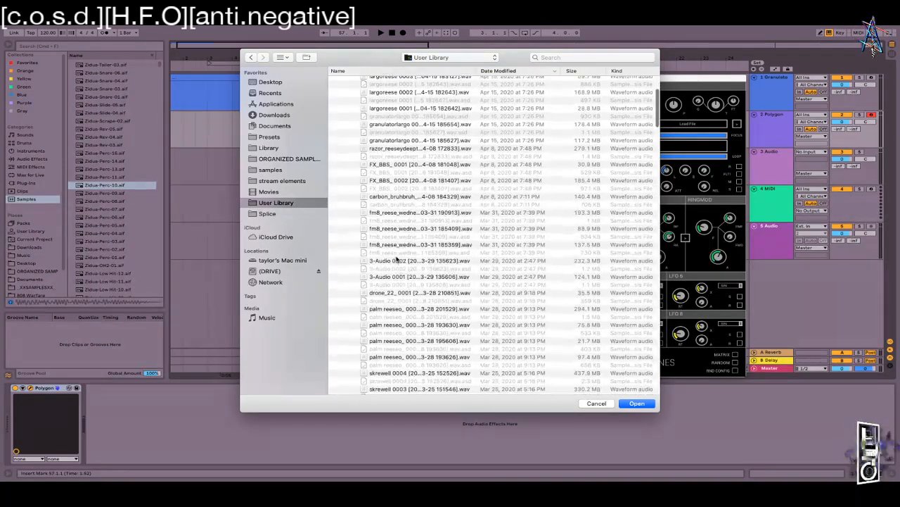
{"action": "scroll", "coordinate": [396, 259], "scroll_direction": "down", "scroll_amount": 15}
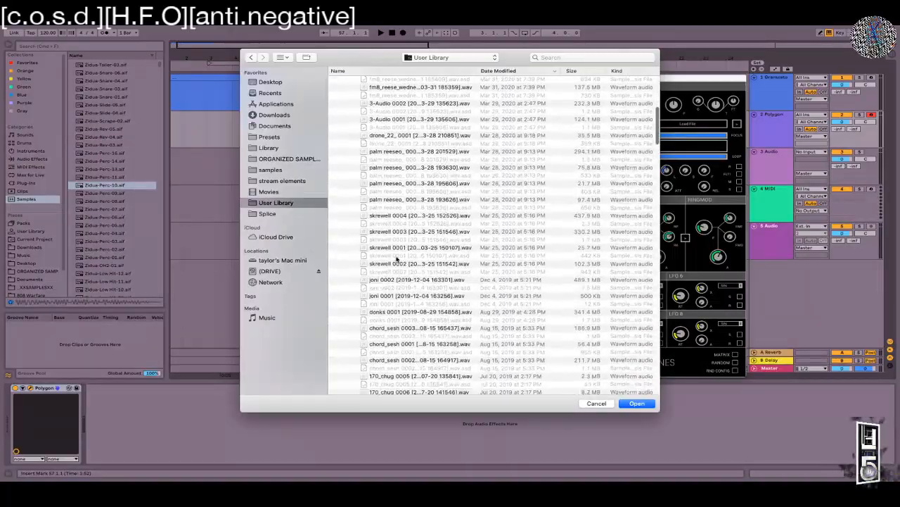
{"action": "scroll", "coordinate": [396, 259], "scroll_direction": "down", "scroll_amount": 15}
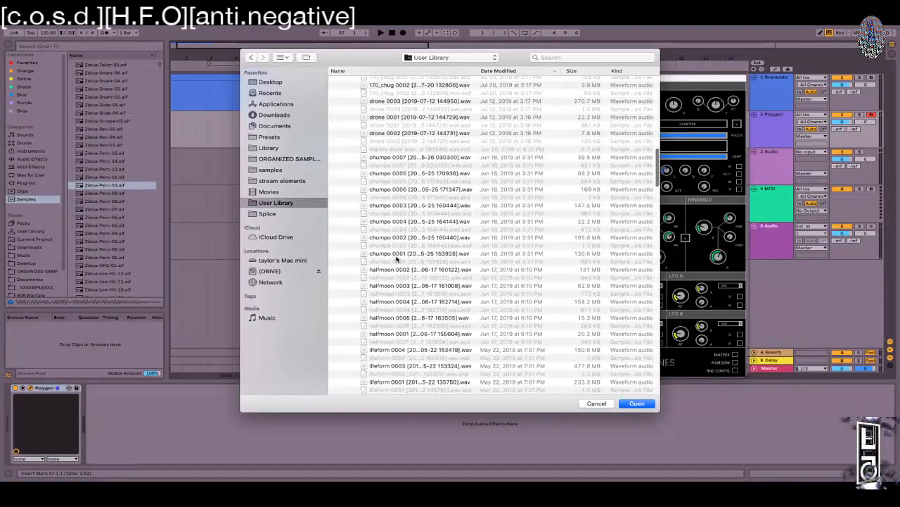
{"action": "scroll", "coordinate": [396, 259], "scroll_direction": "down", "scroll_amount": 12}
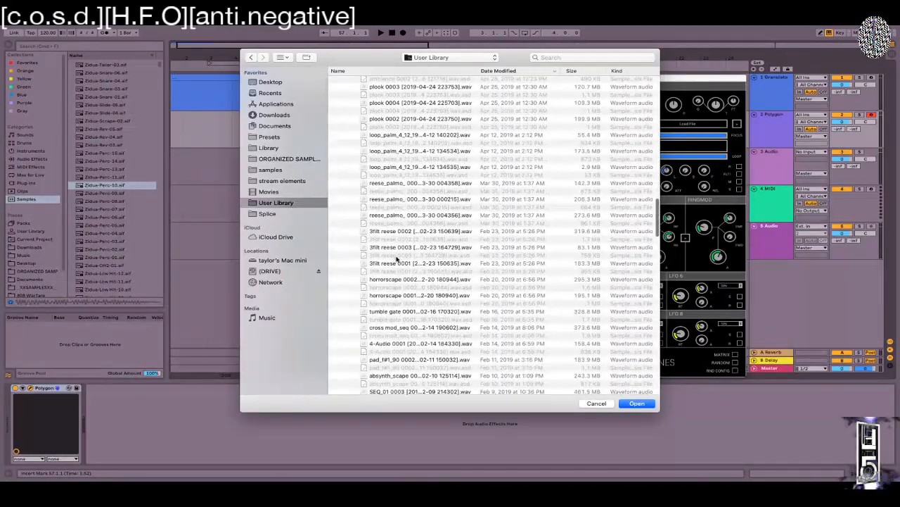
{"action": "scroll", "coordinate": [396, 260], "scroll_direction": "down", "scroll_amount": 12}
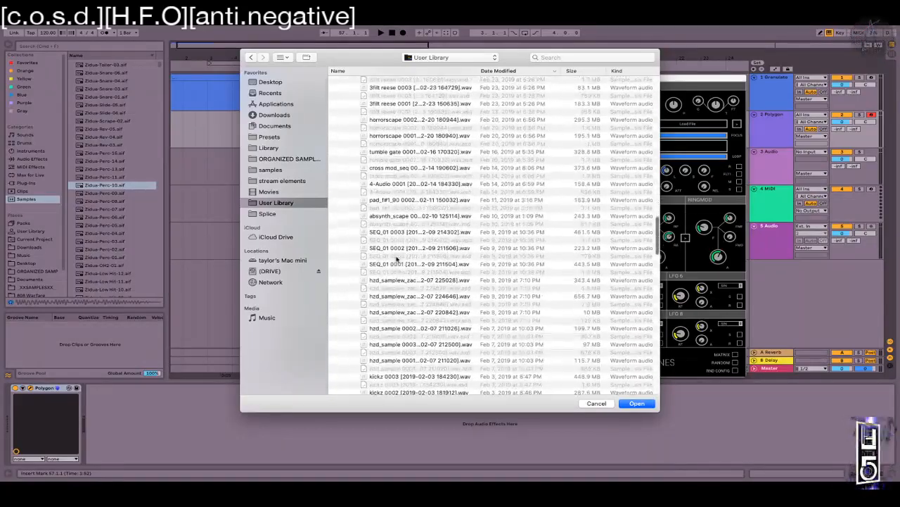
{"action": "scroll", "coordinate": [396, 260], "scroll_direction": "down", "scroll_amount": 12}
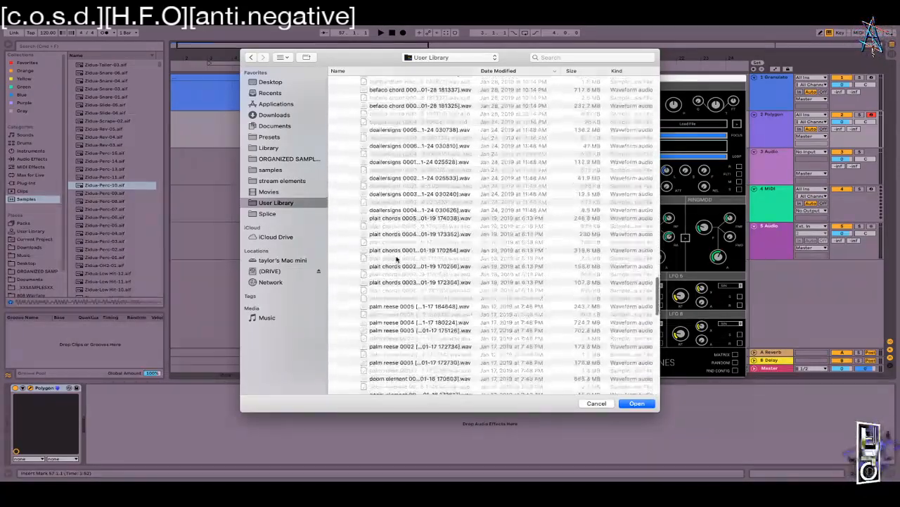
{"action": "scroll", "coordinate": [396, 260], "scroll_direction": "down", "scroll_amount": 12}
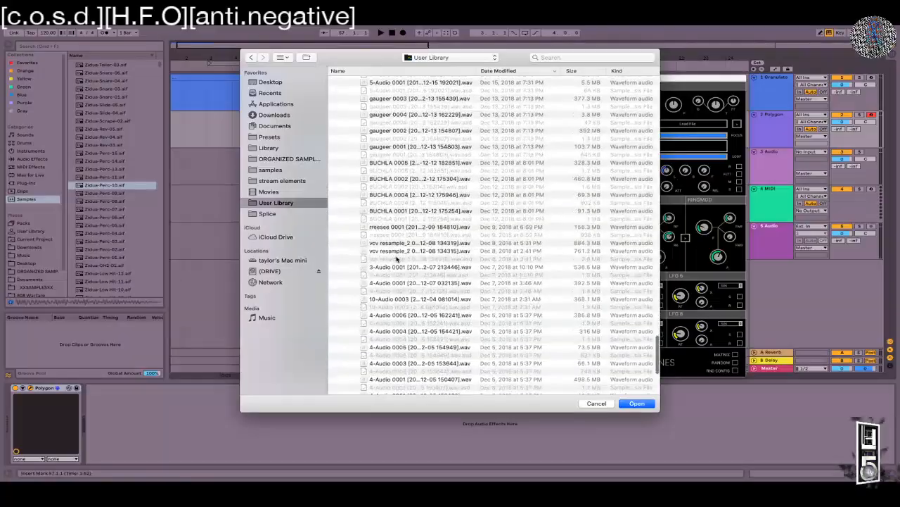
{"action": "scroll", "coordinate": [396, 260], "scroll_direction": "down", "scroll_amount": 5}
{"action": "scroll", "coordinate": [396, 260], "scroll_direction": "up", "scroll_amount": 10}
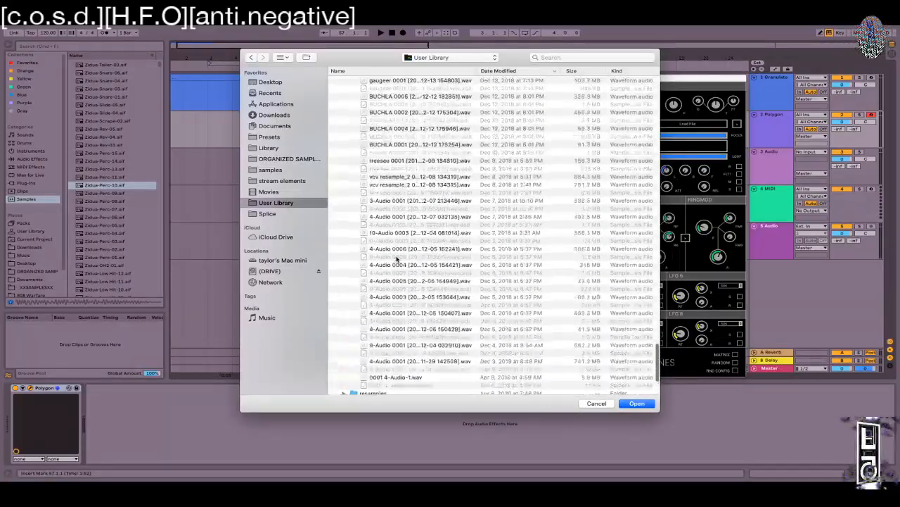
{"action": "scroll", "coordinate": [396, 259], "scroll_direction": "up", "scroll_amount": 15}
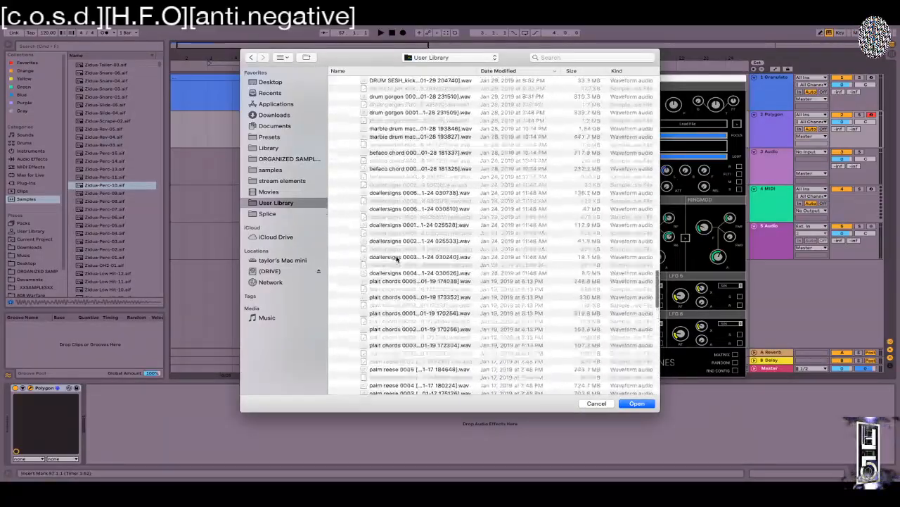
{"action": "scroll", "coordinate": [396, 260], "scroll_direction": "up", "scroll_amount": 8}
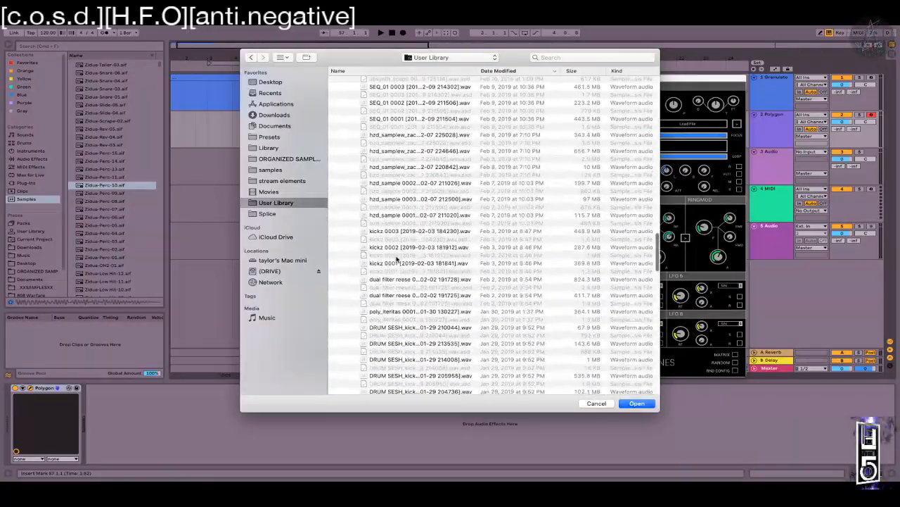
{"action": "scroll", "coordinate": [396, 260], "scroll_direction": "up", "scroll_amount": 10}
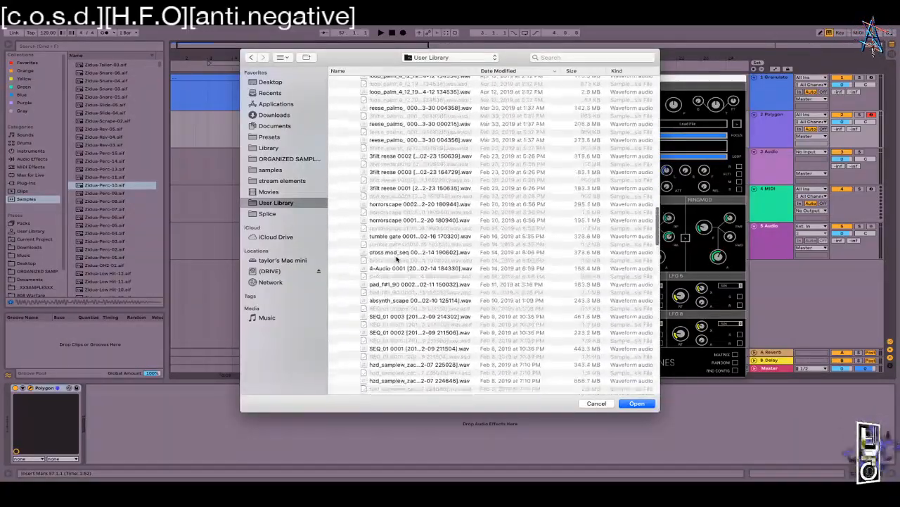
{"action": "scroll", "coordinate": [397, 259], "scroll_direction": "up", "scroll_amount": 10}
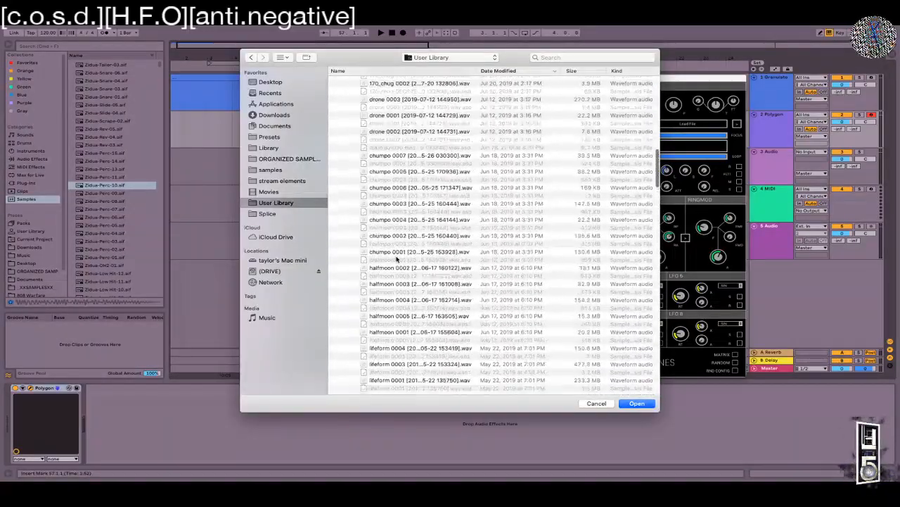
{"action": "scroll", "coordinate": [396, 260], "scroll_direction": "up", "scroll_amount": 10}
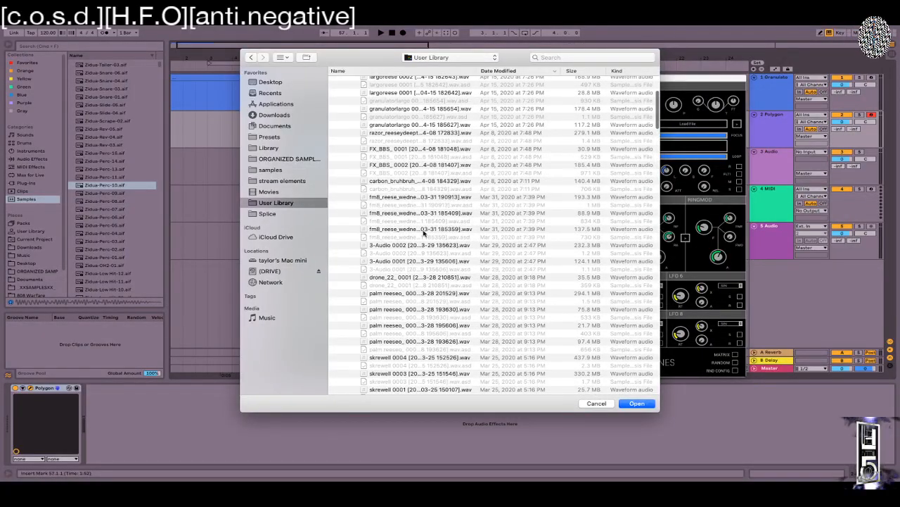
{"action": "left_click", "coordinate": [397, 134]}
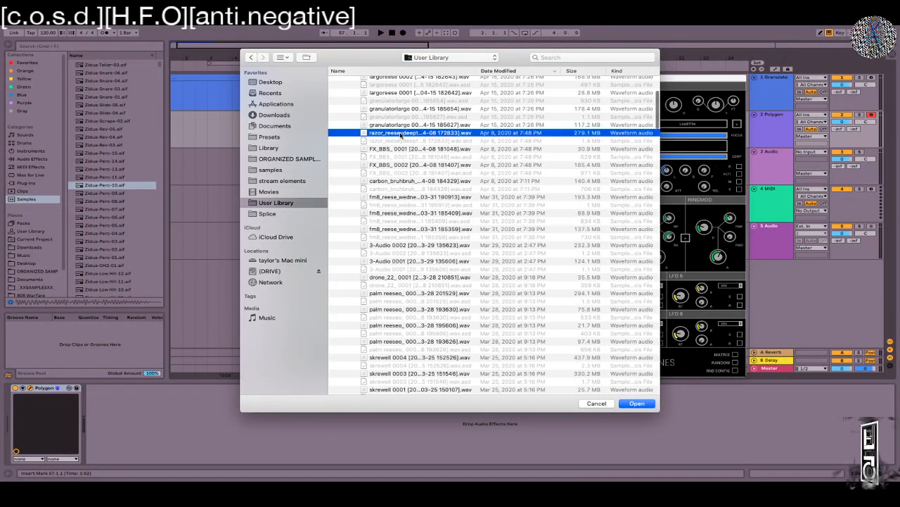
{"action": "left_click", "coordinate": [637, 404]}
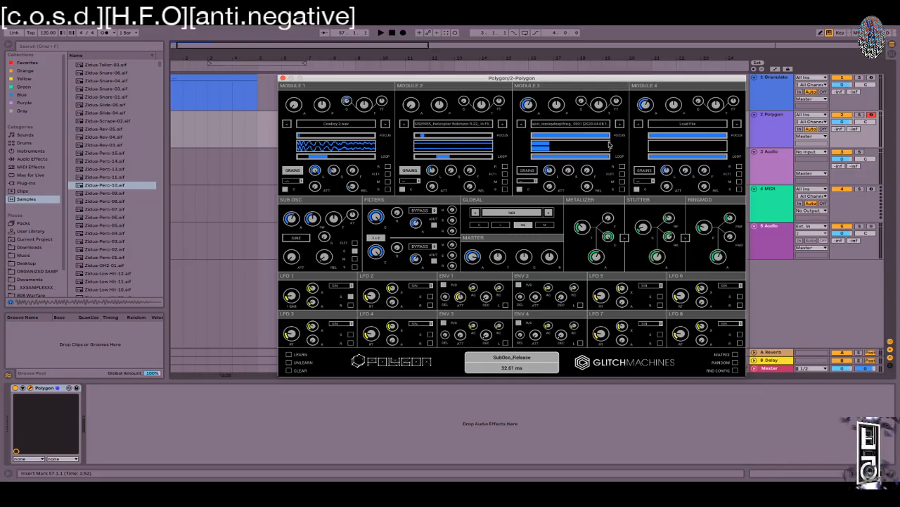
Step: Pull Module 3's sample end offset earlier and set its start offset to about 5%
{"action": "left_click_drag", "start_coordinate": [610, 135], "coordinate": [539, 139]}
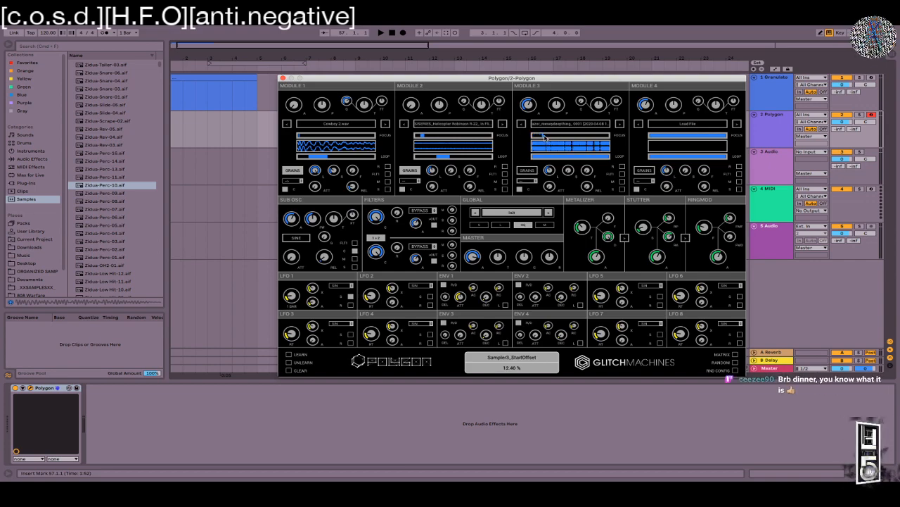
{"action": "left_click_drag", "start_coordinate": [560, 138], "coordinate": [559, 139]}
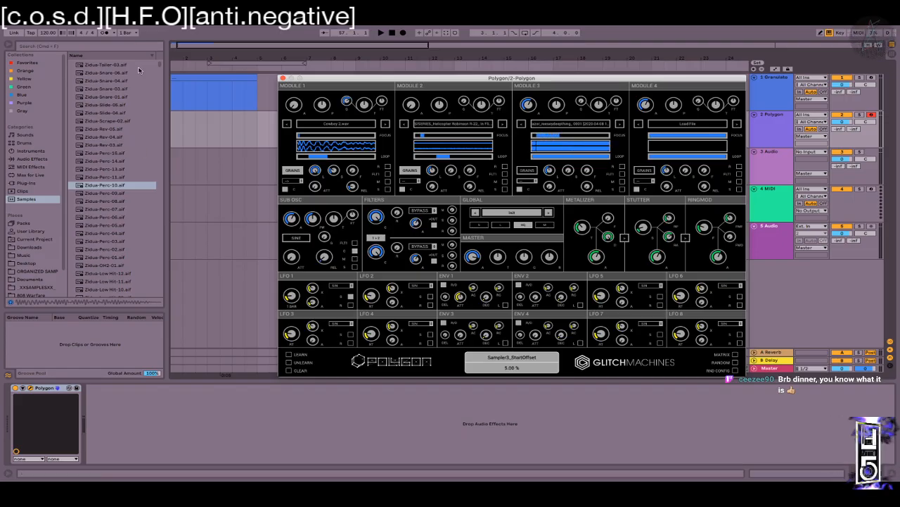
{"action": "left_click_drag", "start_coordinate": [339, 82], "coordinate": [409, 180]}
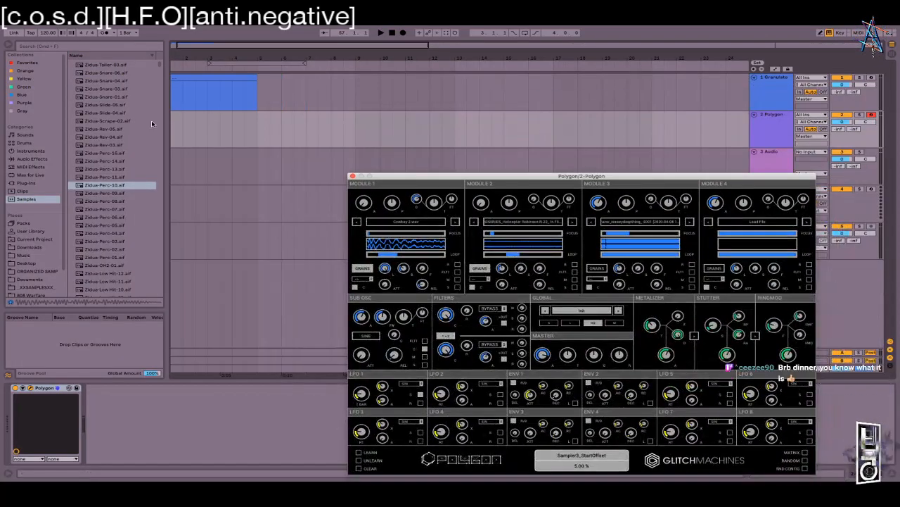
Step: Start and cancel loading a sample into Module 4, leaving it empty
{"action": "left_click", "coordinate": [727, 256]}
{"action": "left_click", "coordinate": [596, 403]}
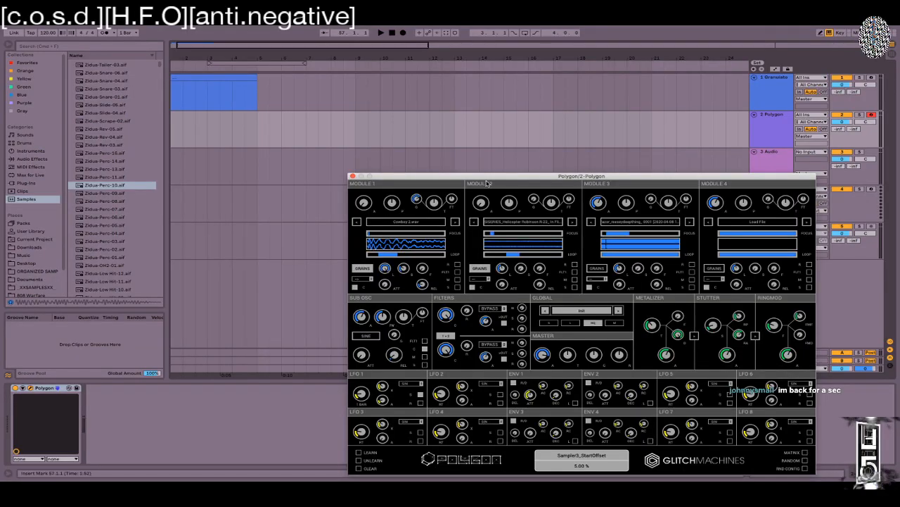
{"action": "left_click_drag", "start_coordinate": [462, 178], "coordinate": [261, 111]}
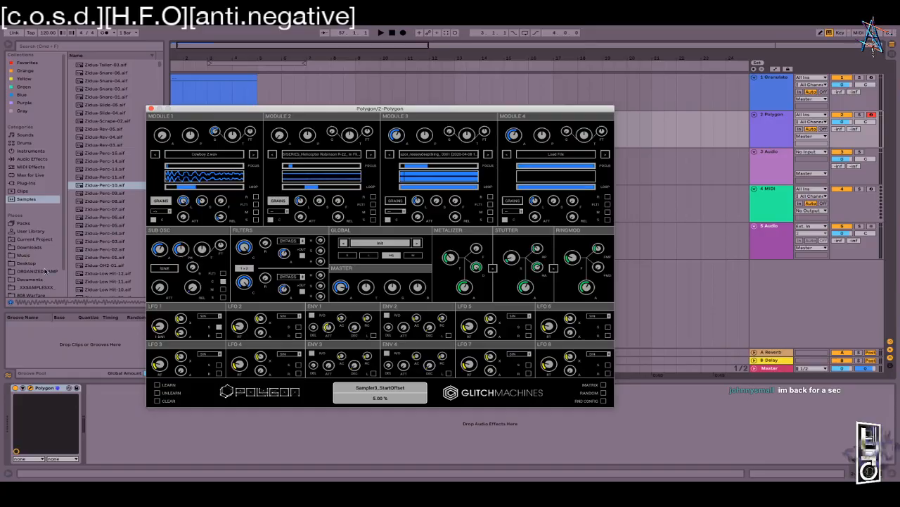
Step: Browse Downloads, then list the User Library's folders in Live's browser
{"action": "scroll", "coordinate": [37, 263], "scroll_direction": "down", "scroll_amount": 2}
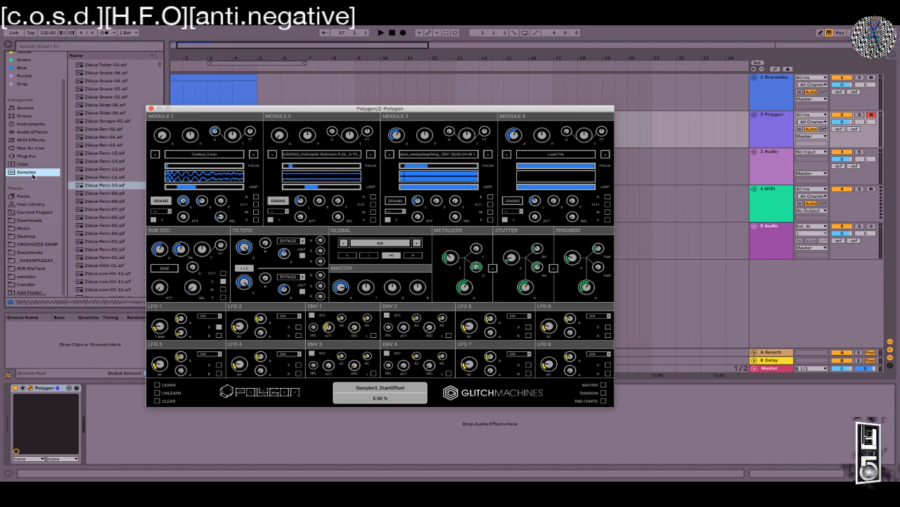
{"action": "left_click", "coordinate": [32, 219]}
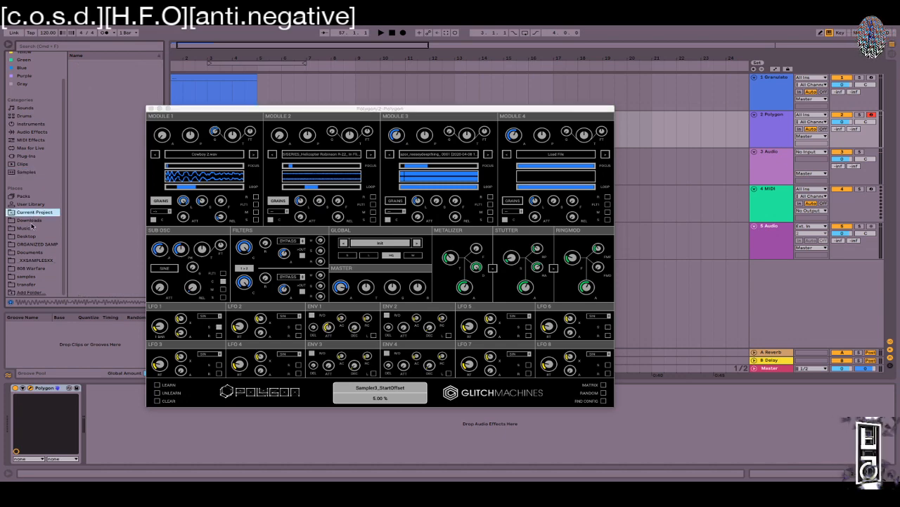
{"action": "left_click", "coordinate": [30, 204]}
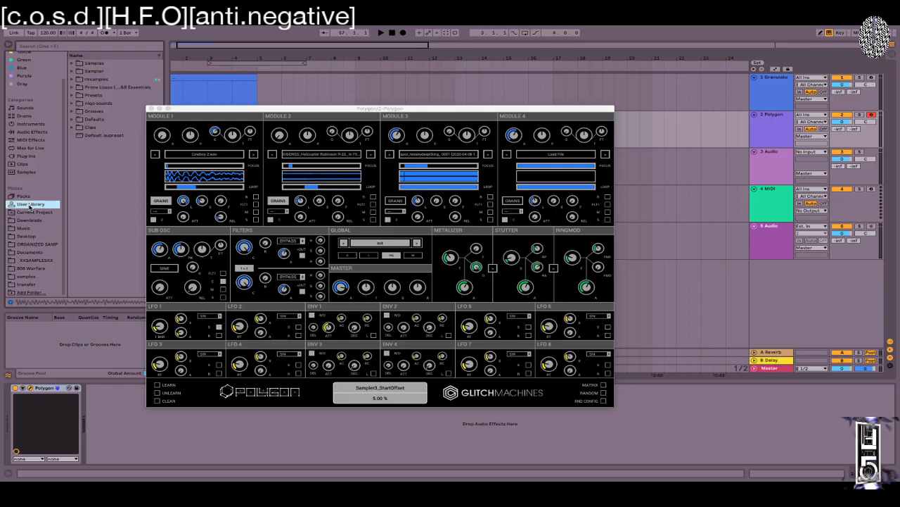
{"action": "left_click_drag", "start_coordinate": [186, 109], "coordinate": [122, 274]}
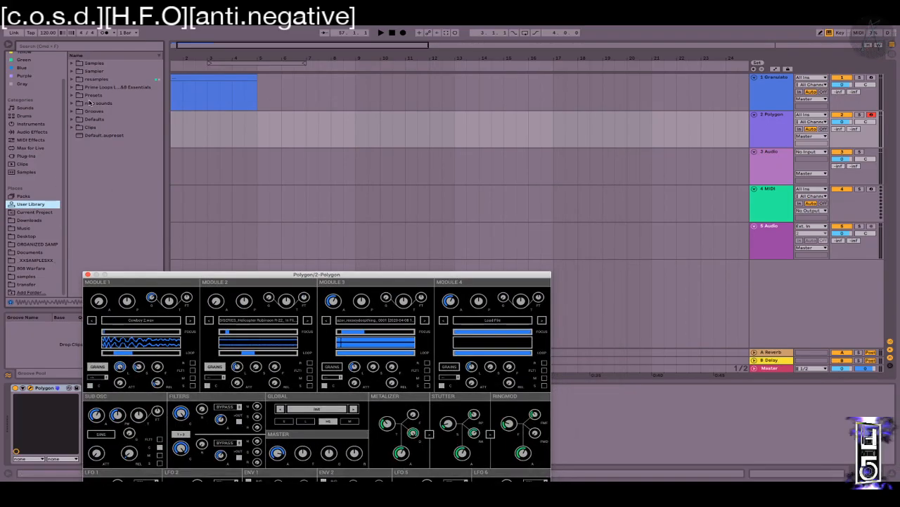
Step: Drag the fm8_reese_wednesday 3 recording from the resamples folder onto track 3
{"action": "left_click", "coordinate": [73, 80]}
{"action": "scroll", "coordinate": [83, 143], "scroll_direction": "down", "scroll_amount": 5}
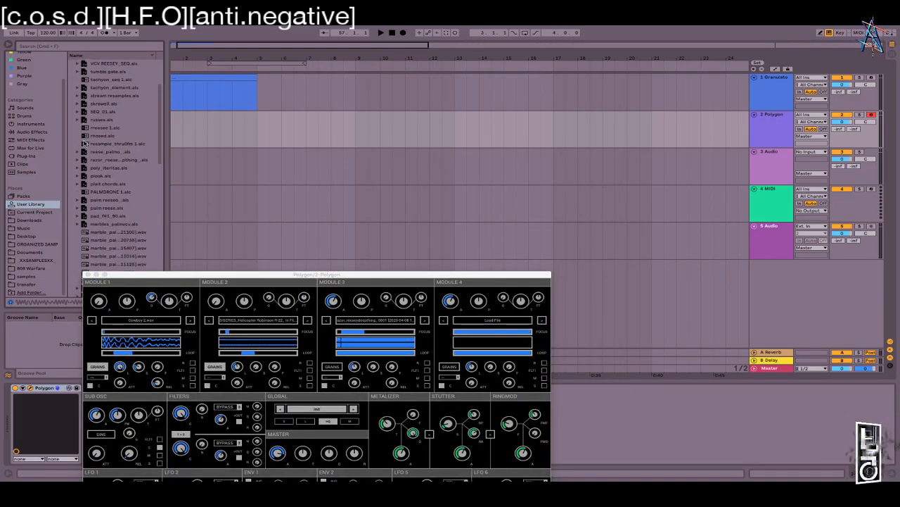
{"action": "scroll", "coordinate": [84, 143], "scroll_direction": "down", "scroll_amount": 5}
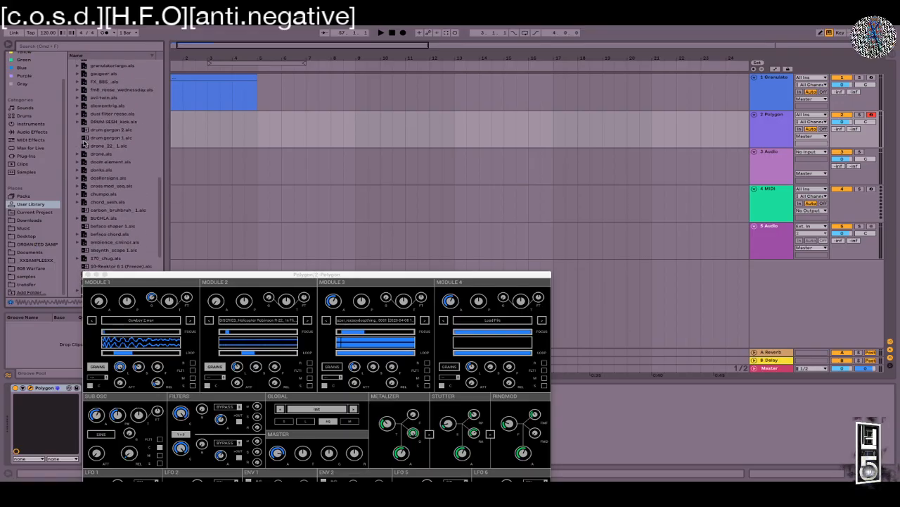
{"action": "left_click", "coordinate": [76, 134]}
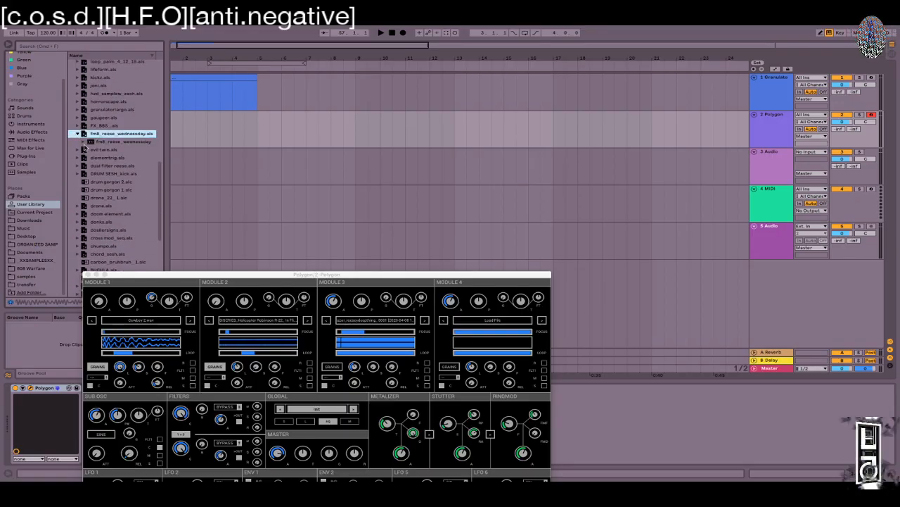
{"action": "left_click", "coordinate": [84, 143]}
{"action": "left_click_drag", "start_coordinate": [116, 157], "coordinate": [382, 163]}
Step: Audition the reese clip from bar 21, then from bar 71 through about bar 105
{"action": "left_click", "coordinate": [653, 167]}
{"action": "key", "text": "space"}
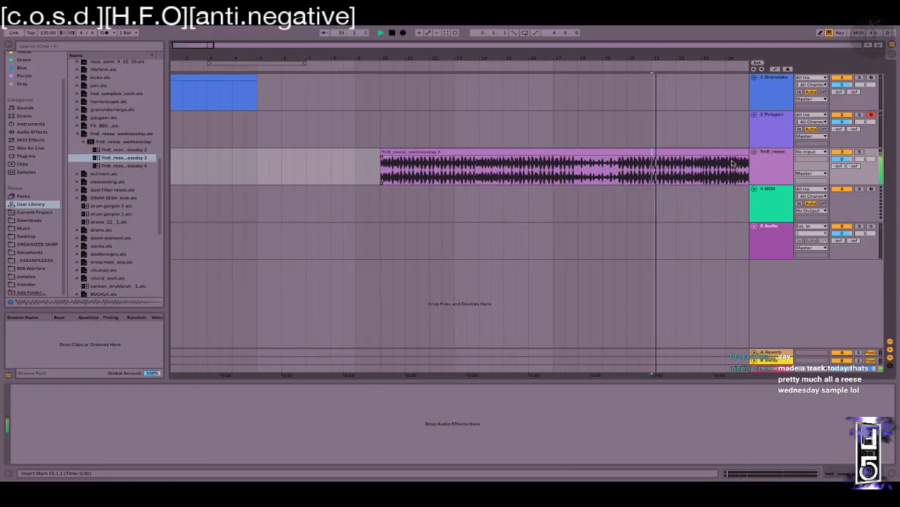
{"action": "left_click_drag", "start_coordinate": [693, 59], "coordinate": [419, 54]}
{"action": "left_click_drag", "start_coordinate": [547, 59], "coordinate": [436, 46]}
{"action": "left_click", "coordinate": [423, 175]}
{"action": "key", "text": "space"}
{"action": "key", "text": "space"}
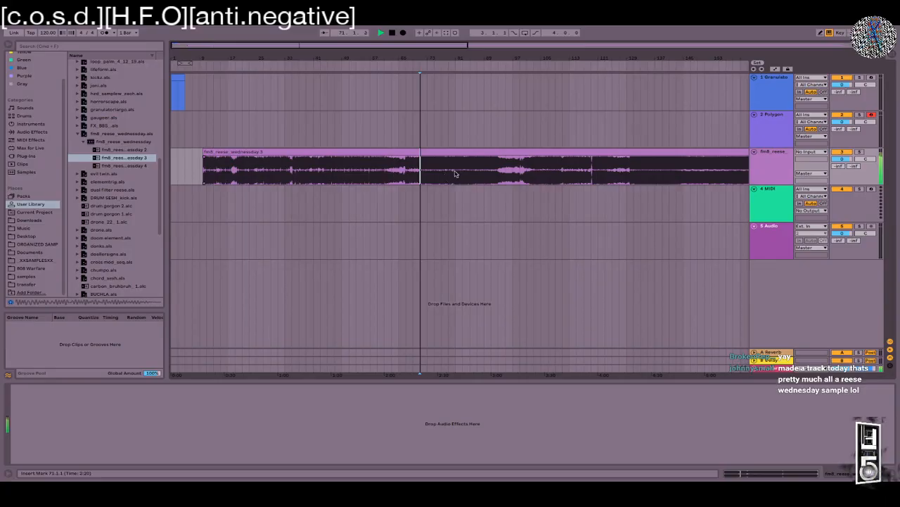
{"action": "left_click", "coordinate": [464, 175]}
{"action": "left_click", "coordinate": [486, 172]}
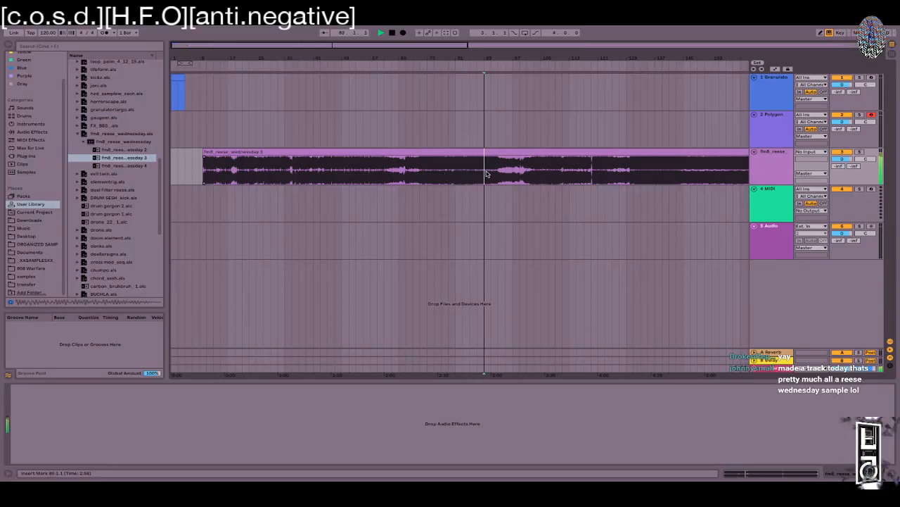
{"action": "left_click", "coordinate": [543, 177]}
Step: Toggle the clip details, audition around bars 131-143, and stop playback at bar 141
{"action": "key", "text": "space"}
{"action": "key", "text": "space"}
{"action": "key", "text": "shift+Tab"}
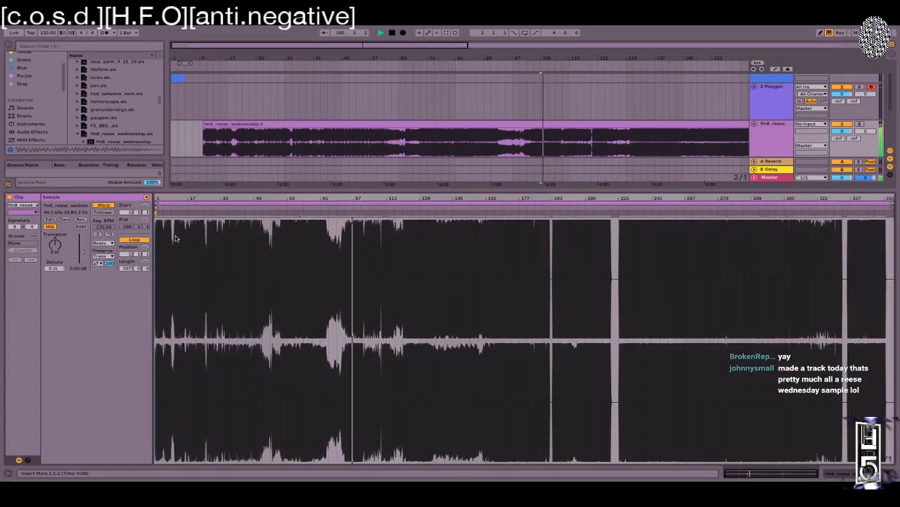
{"action": "key", "text": "shift+Tab"}
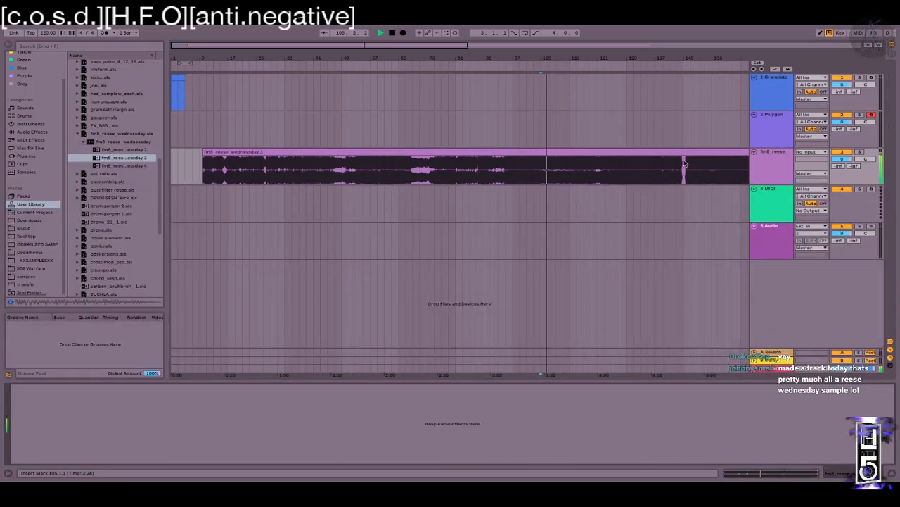
{"action": "left_click", "coordinate": [641, 170]}
{"action": "left_click", "coordinate": [675, 175]}
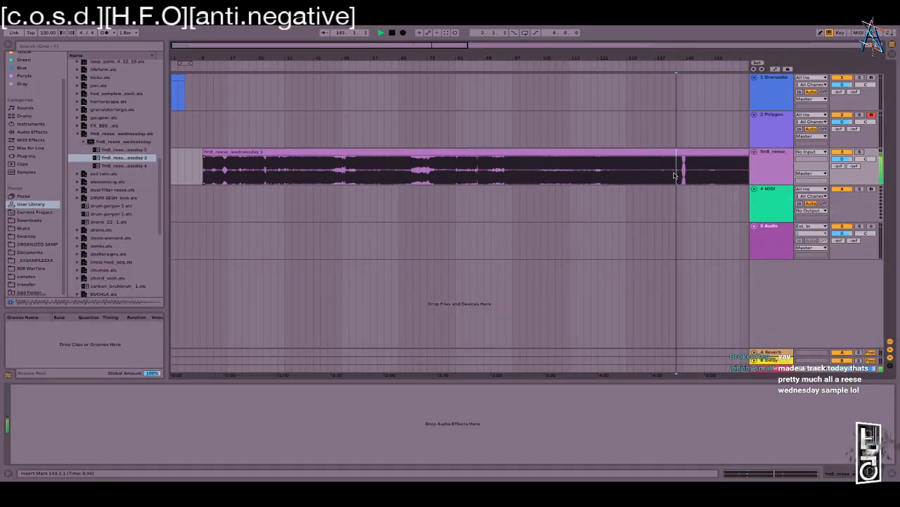
{"action": "left_click", "coordinate": [668, 174]}
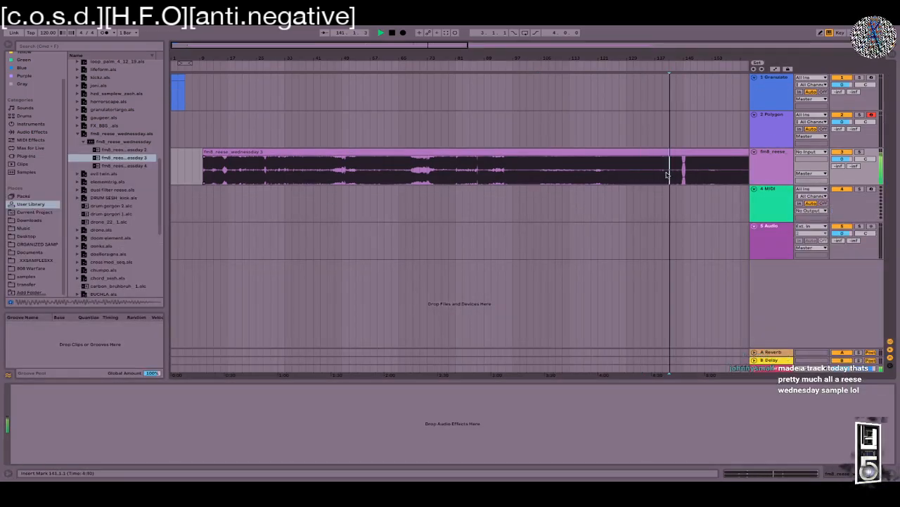
{"action": "key", "text": "space"}
Step: Zoom in around bar 141, select bar 140 of the reese clip, and play it
{"action": "left_click_drag", "start_coordinate": [673, 57], "coordinate": [633, 168]}
{"action": "left_click_drag", "start_coordinate": [610, 59], "coordinate": [610, 67]}
{"action": "left_click_drag", "start_coordinate": [371, 179], "coordinate": [503, 172]}
{"action": "key", "text": "space"}
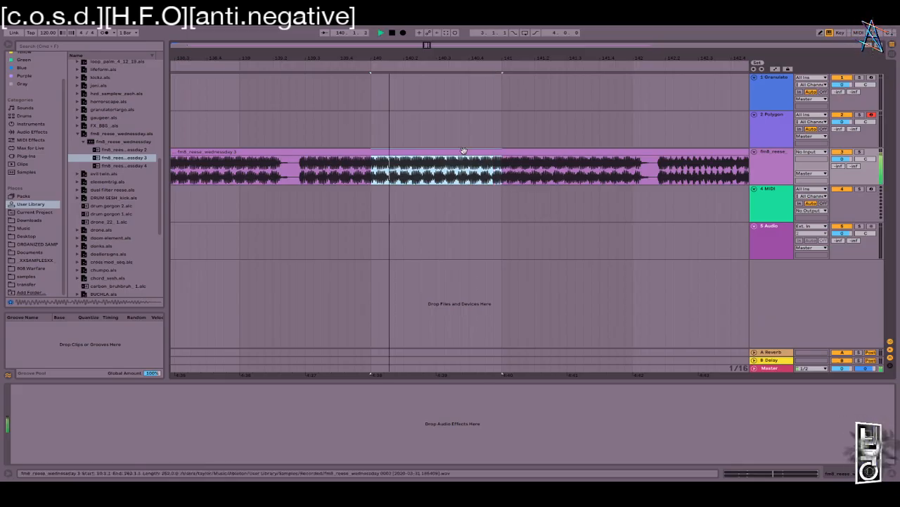
Step: Add a new audio track, copy the bar-140 section onto it, and extend its end to 140.4.3
{"action": "key", "text": "super+t"}
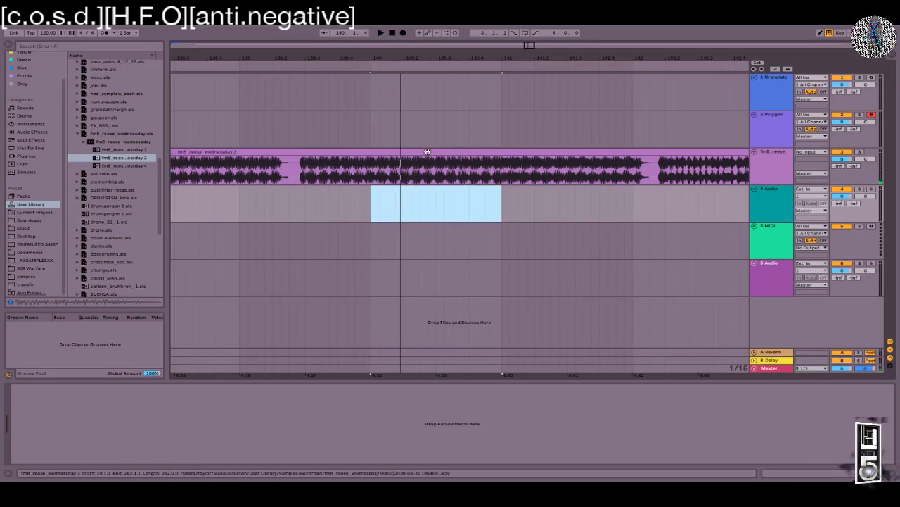
{"action": "left_click_drag", "start_coordinate": [373, 175], "coordinate": [502, 163]}
{"action": "left_click_drag", "start_coordinate": [473, 152], "coordinate": [472, 214]}
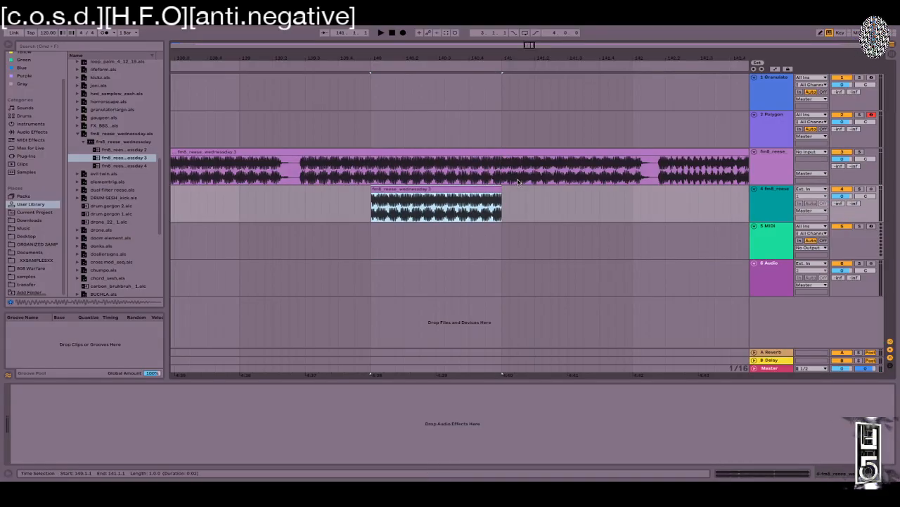
{"action": "left_click_drag", "start_coordinate": [371, 190], "coordinate": [301, 190]}
{"action": "left_click_drag", "start_coordinate": [501, 197], "coordinate": [648, 190]}
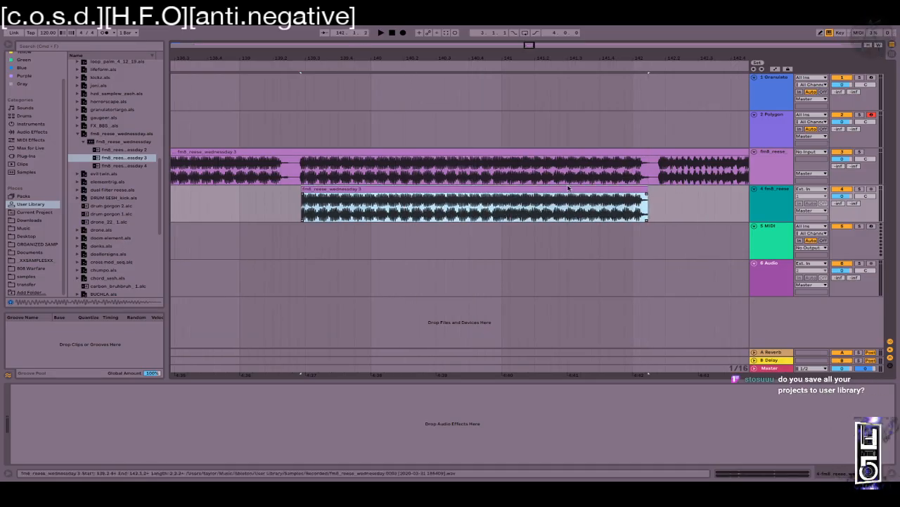
Step: Consolidate the copied section into one clip and reposition it along track 4
{"action": "key", "text": "super+j"}
{"action": "left_click_drag", "start_coordinate": [415, 190], "coordinate": [544, 216]}
{"action": "double_click", "coordinate": [544, 215]}
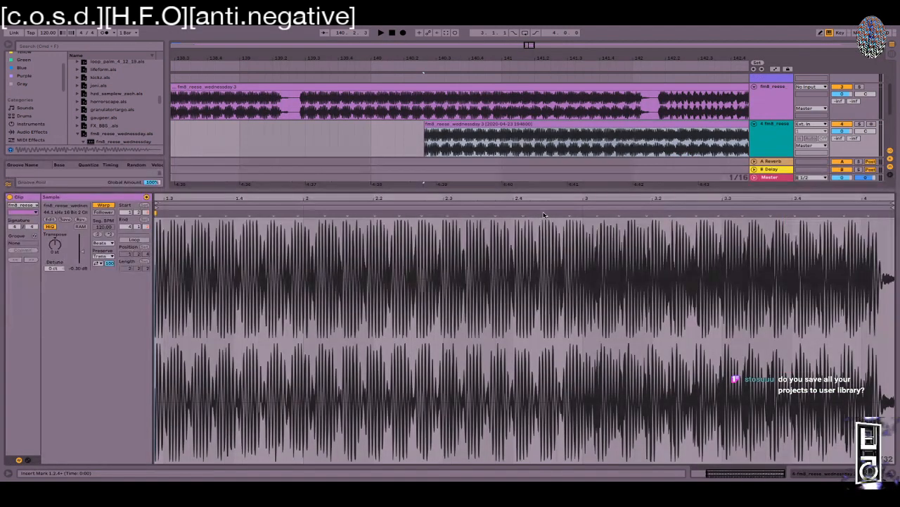
{"action": "key", "text": "shift+Tab"}
{"action": "left_click_drag", "start_coordinate": [425, 45], "coordinate": [424, 7]}
Step: Select a short section of the reese clip near bar 139 and drop it onto the Polygon track
{"action": "left_click_drag", "start_coordinate": [415, 174], "coordinate": [449, 173]}
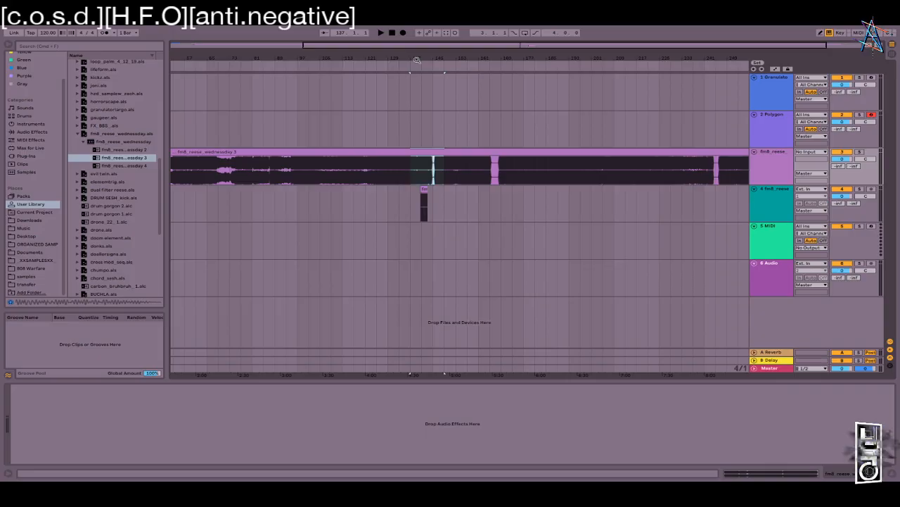
{"action": "left_click_drag", "start_coordinate": [416, 60], "coordinate": [416, 99]}
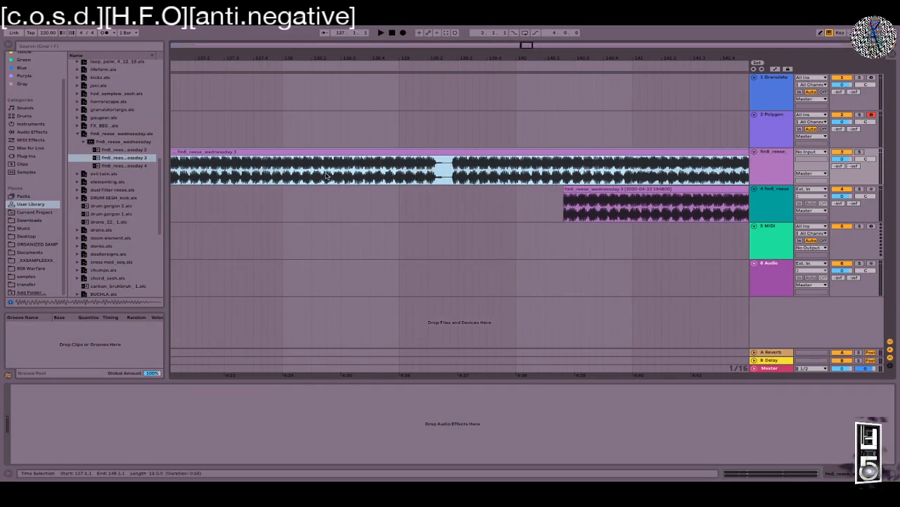
{"action": "left_click_drag", "start_coordinate": [326, 176], "coordinate": [393, 175]}
{"action": "left_click_drag", "start_coordinate": [358, 152], "coordinate": [358, 115]}
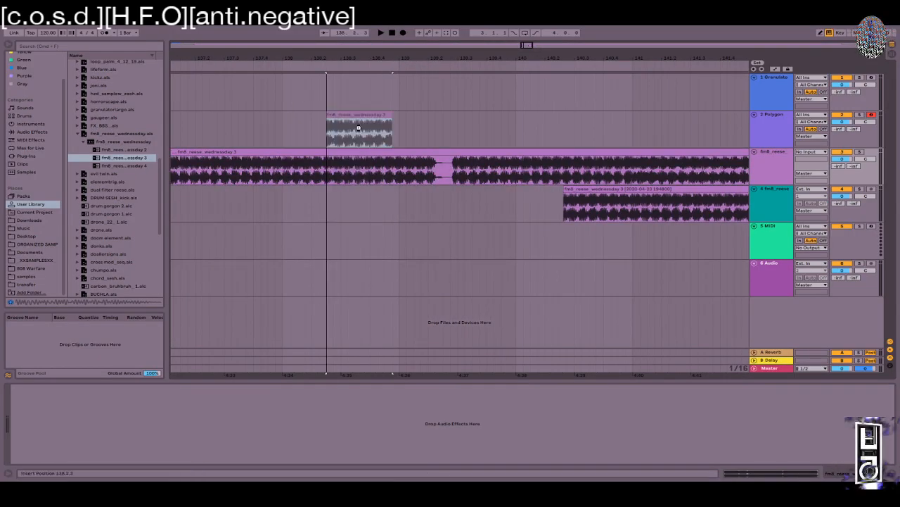
Step: Cancel the Audio To MIDI conversion, close Polygon, and drag the track-4 clip earlier from 140.3.3
{"action": "left_click", "coordinate": [453, 280]}
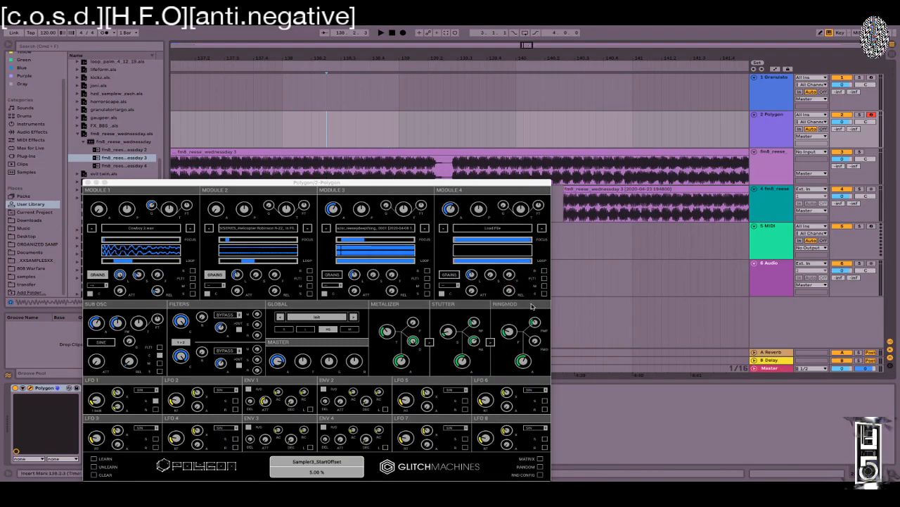
{"action": "left_click", "coordinate": [87, 181]}
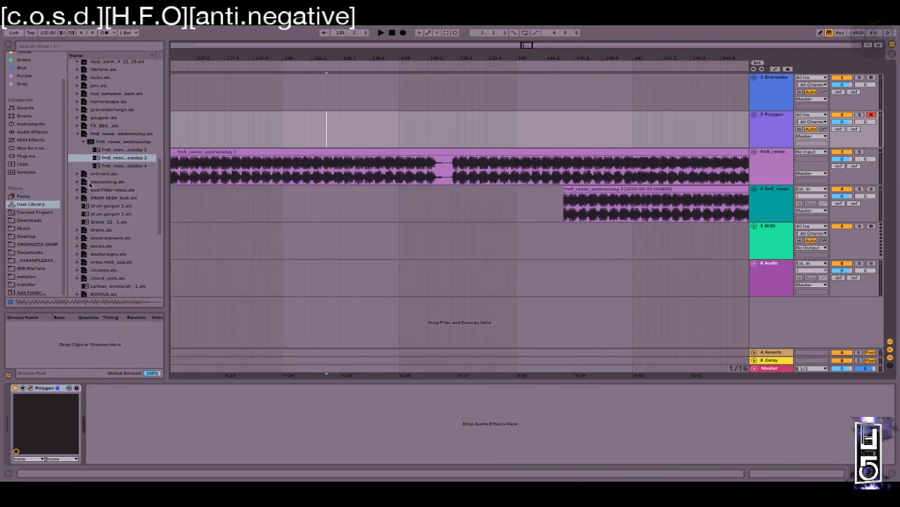
{"action": "left_click", "coordinate": [665, 188]}
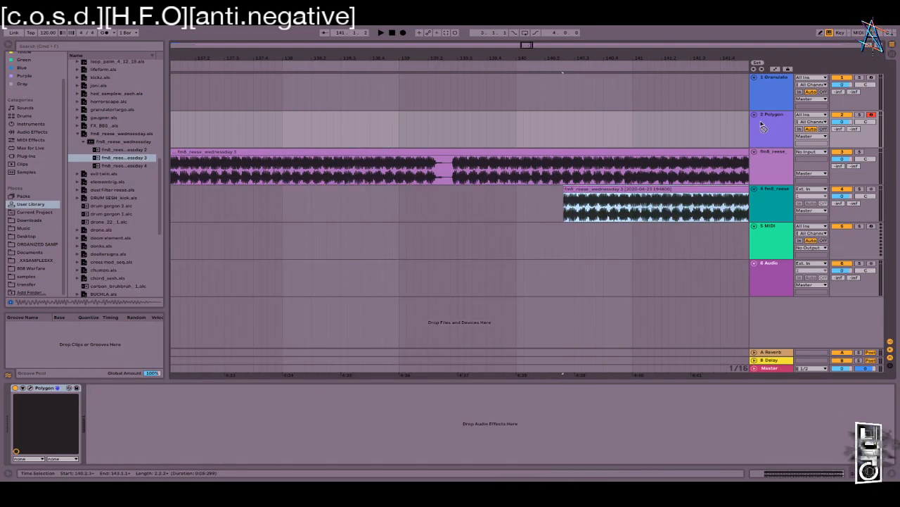
{"action": "scroll", "coordinate": [763, 126], "scroll_direction": "right", "scroll_amount": 4}
{"action": "scroll", "coordinate": [763, 126], "scroll_direction": "right", "scroll_amount": 4}
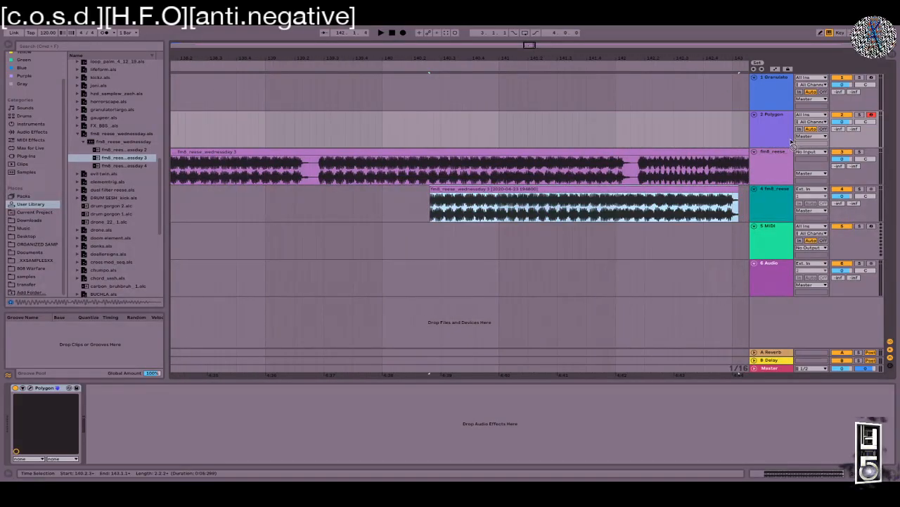
{"action": "left_click", "coordinate": [453, 208]}
{"action": "left_click_drag", "start_coordinate": [452, 207], "coordinate": [372, 207]}
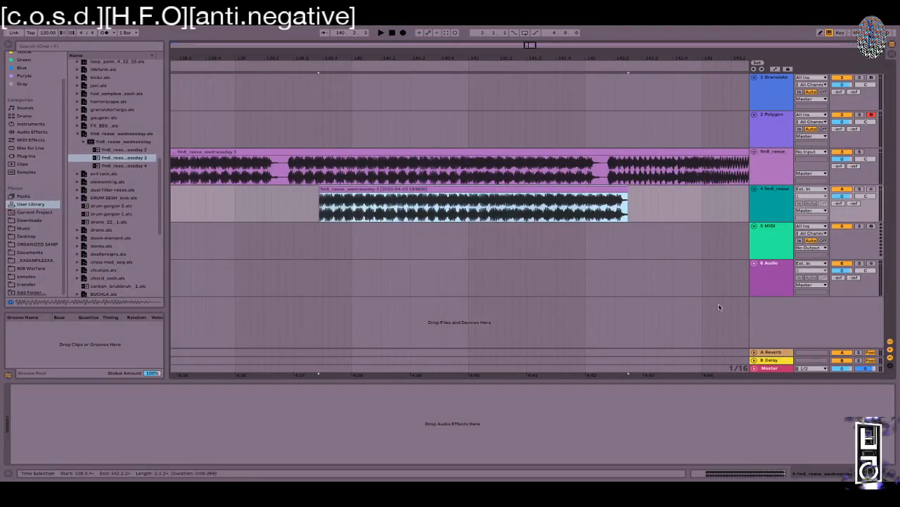
Step: Reopen the Polygon window, move it aside, and check the track-4 clip's options
{"action": "left_click", "coordinate": [764, 142]}
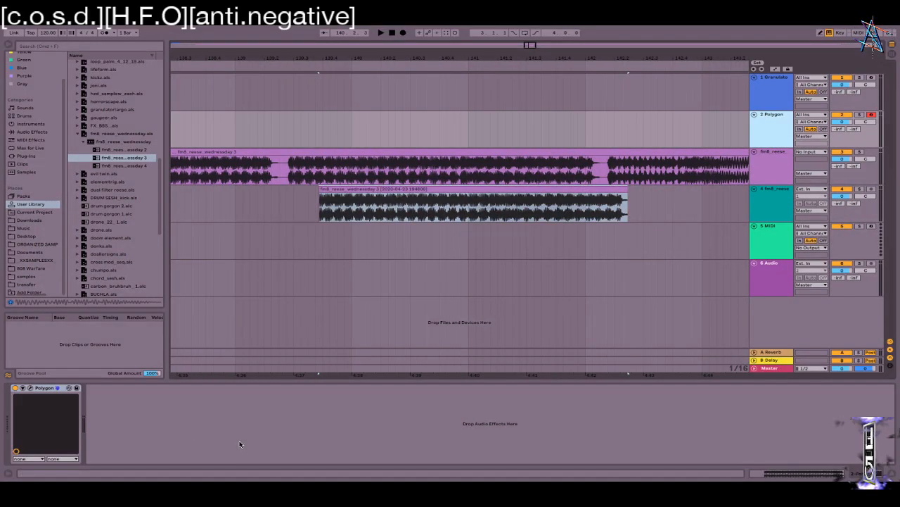
{"action": "left_click", "coordinate": [30, 388]}
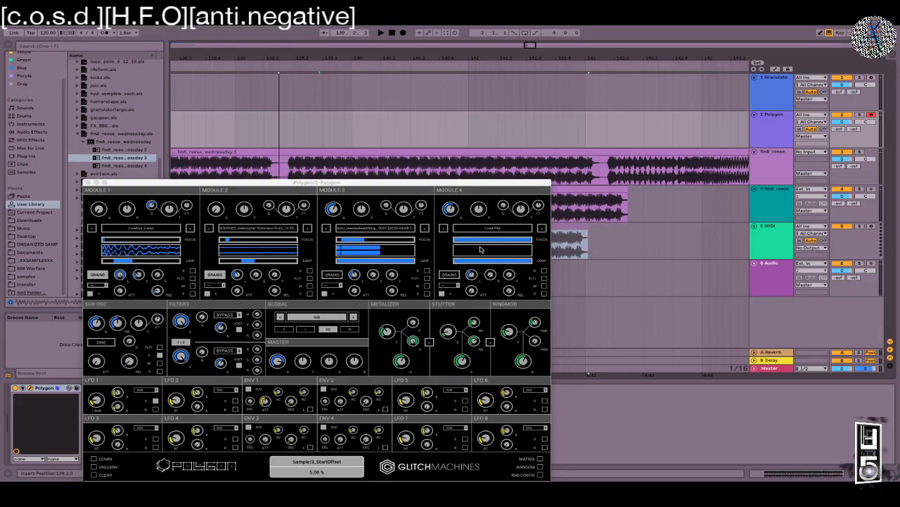
{"action": "left_click_drag", "start_coordinate": [410, 184], "coordinate": [761, 209]}
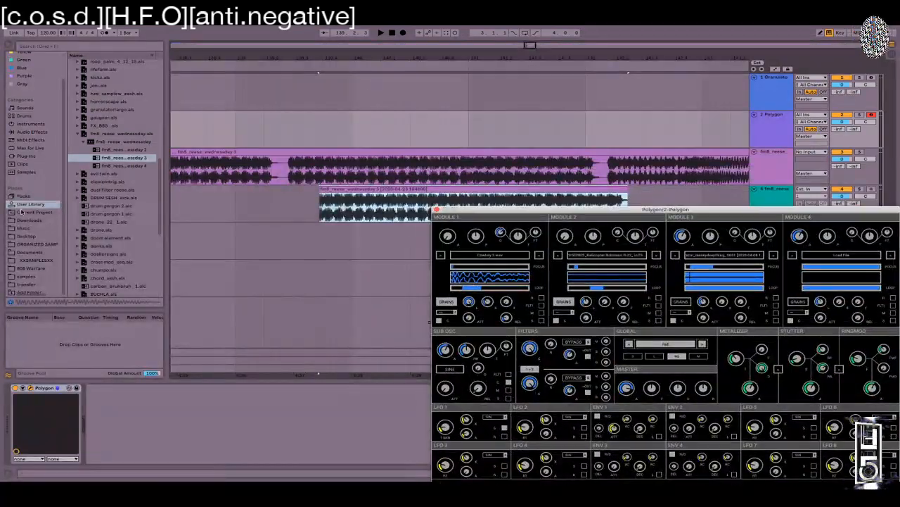
{"action": "left_click", "coordinate": [394, 200]}
{"action": "right_click", "coordinate": [398, 189]}
{"action": "left_click", "coordinate": [329, 217]}
Step: Browse for a Module 3 sample in Polygon but cancel, then slide the track-4 clip left from 139.1.1
{"action": "left_click", "coordinate": [784, 202]}
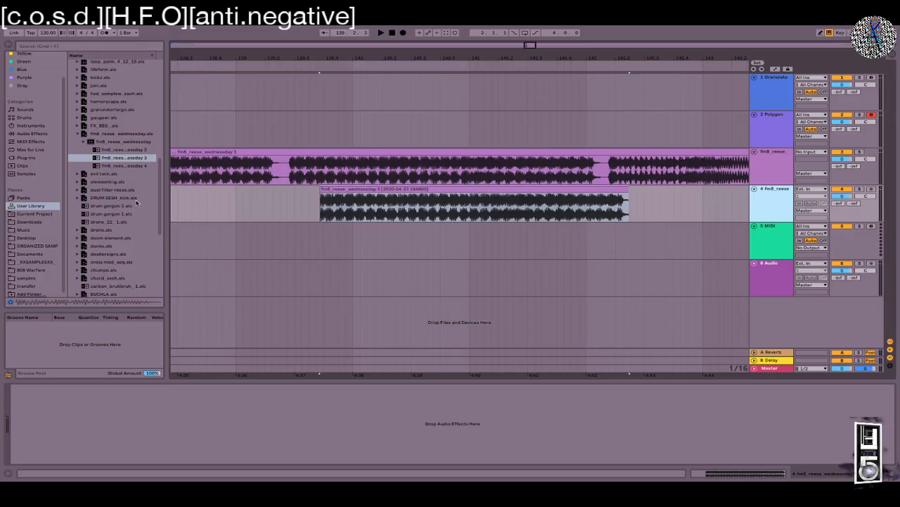
{"action": "left_click", "coordinate": [807, 166]}
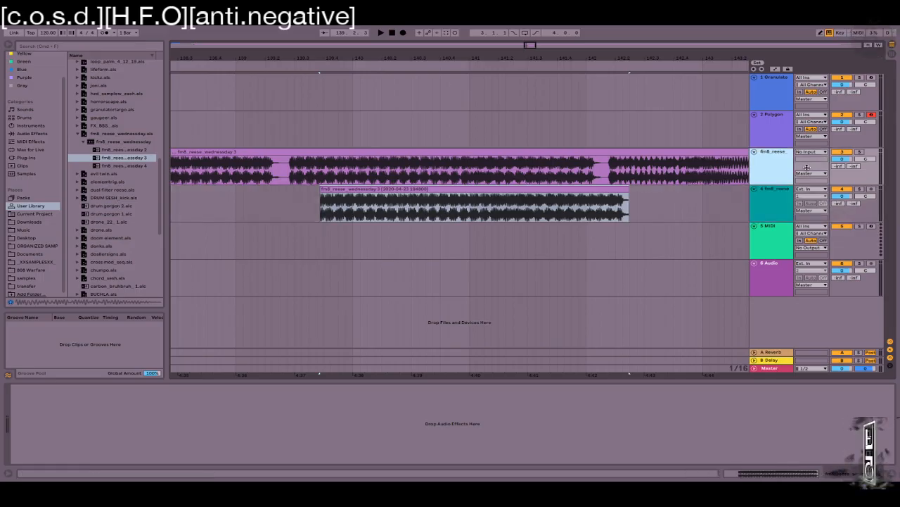
{"action": "left_click", "coordinate": [772, 121]}
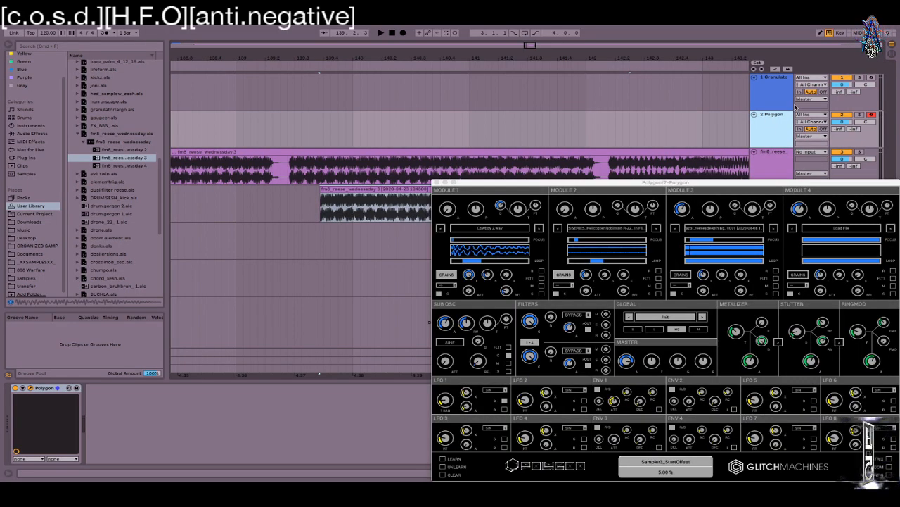
{"action": "left_click", "coordinate": [723, 232]}
{"action": "left_click", "coordinate": [595, 402]}
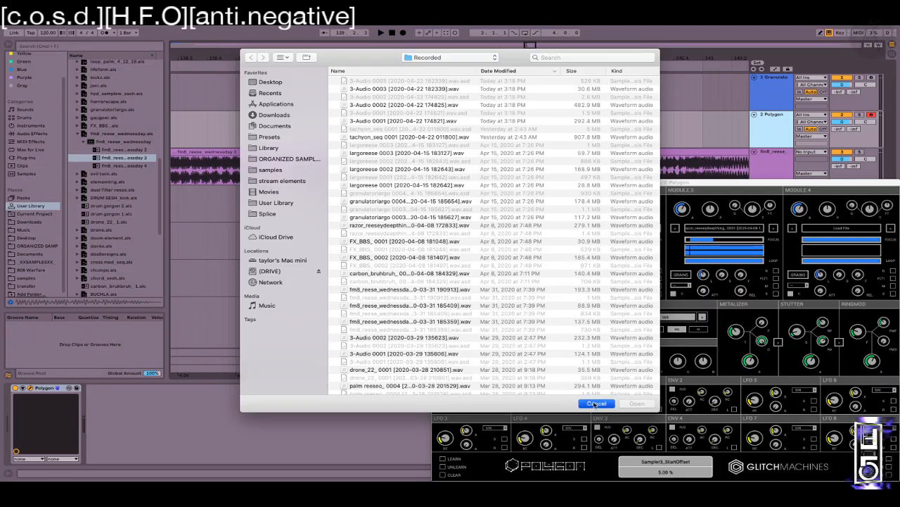
{"action": "left_click", "coordinate": [270, 202]}
{"action": "left_click_drag", "start_coordinate": [268, 202], "coordinate": [217, 203]}
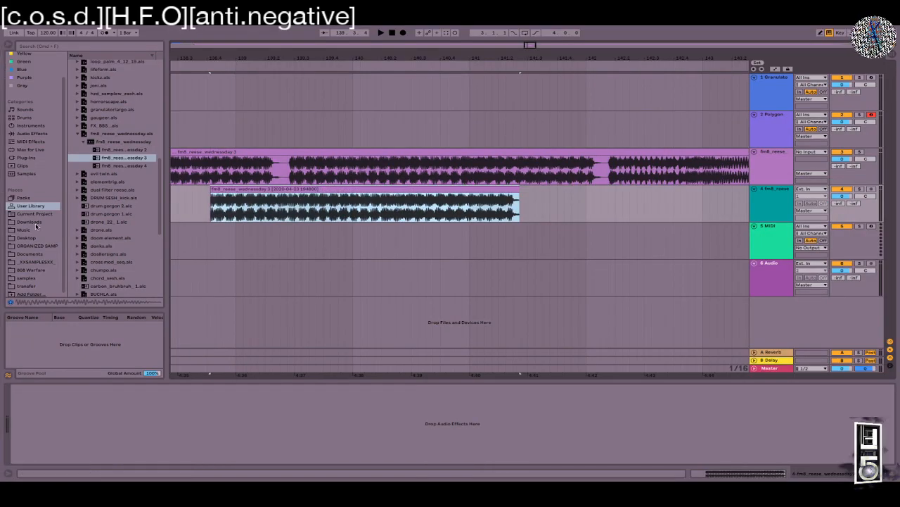
Step: Save the set with Save As under the new name 'hiyah' in the Desktop folder
{"action": "scroll", "coordinate": [242, 186], "scroll_direction": "left", "scroll_amount": 1}
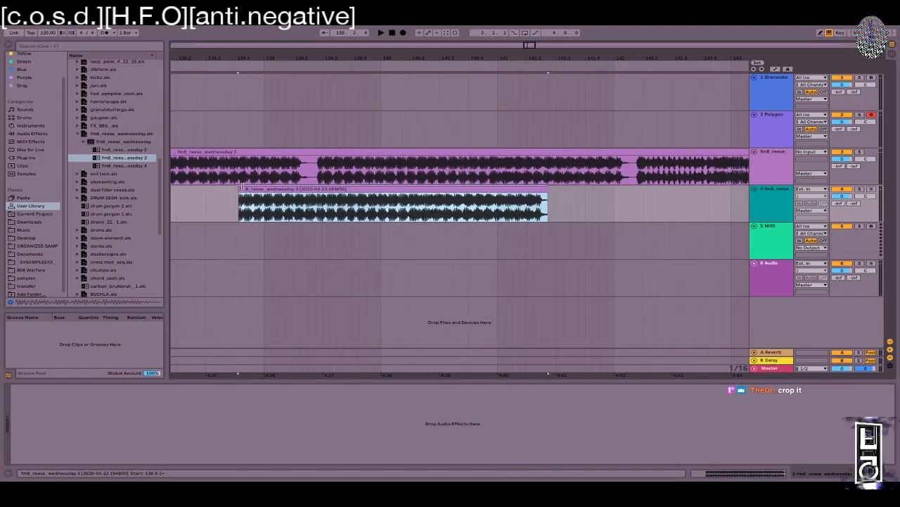
{"action": "key", "text": "super+s"}
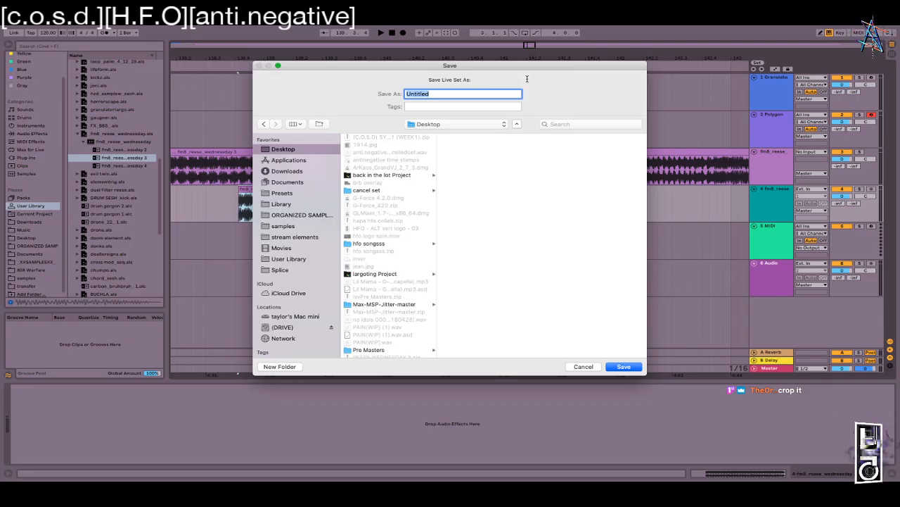
{"action": "type", "text": "hiyah"}
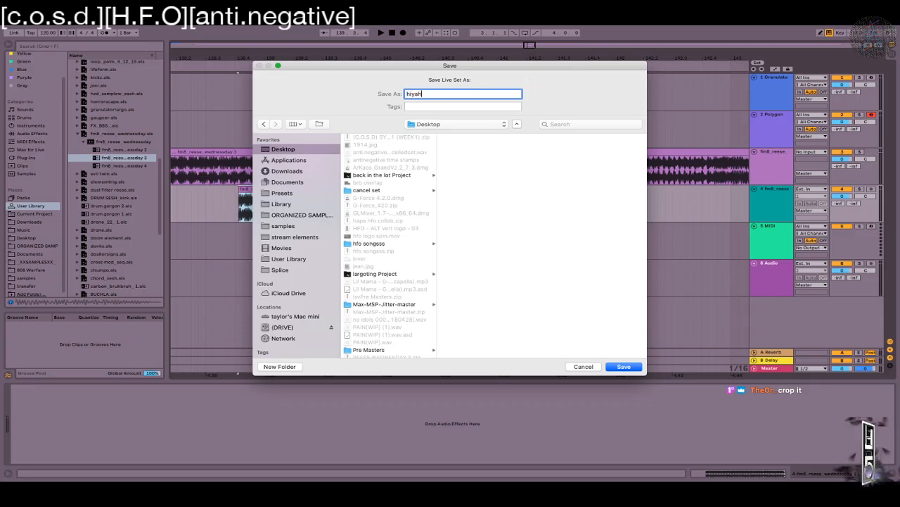
{"action": "key", "text": "Return"}
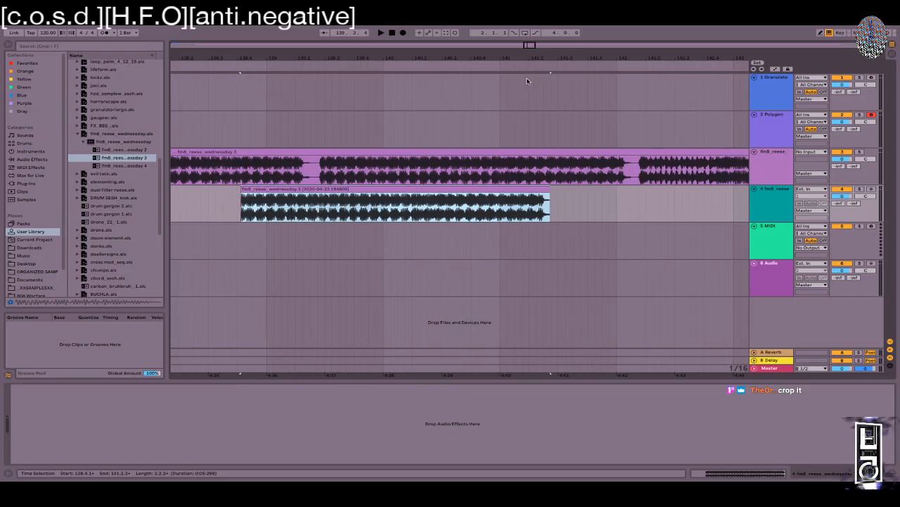
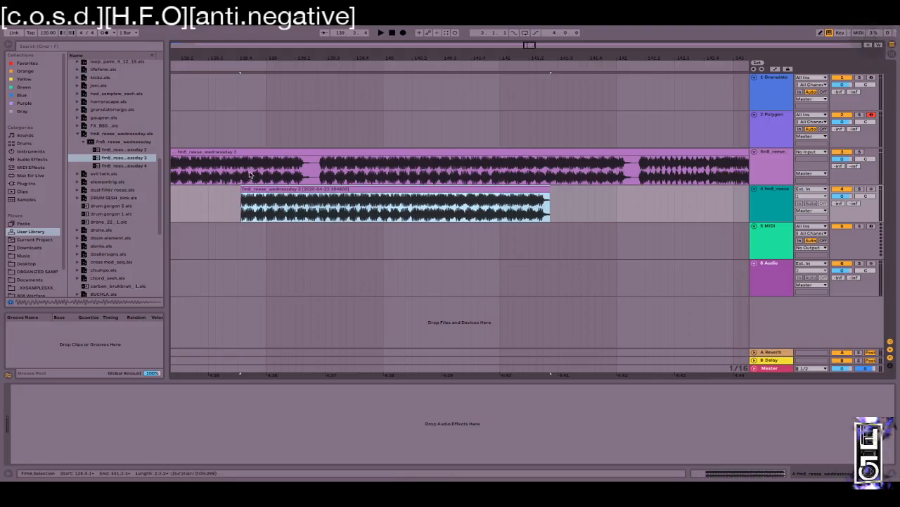
Step: Reselect the Polygon track and reopen its plugin window
{"action": "scroll", "coordinate": [77, 141], "scroll_direction": "up", "scroll_amount": 8}
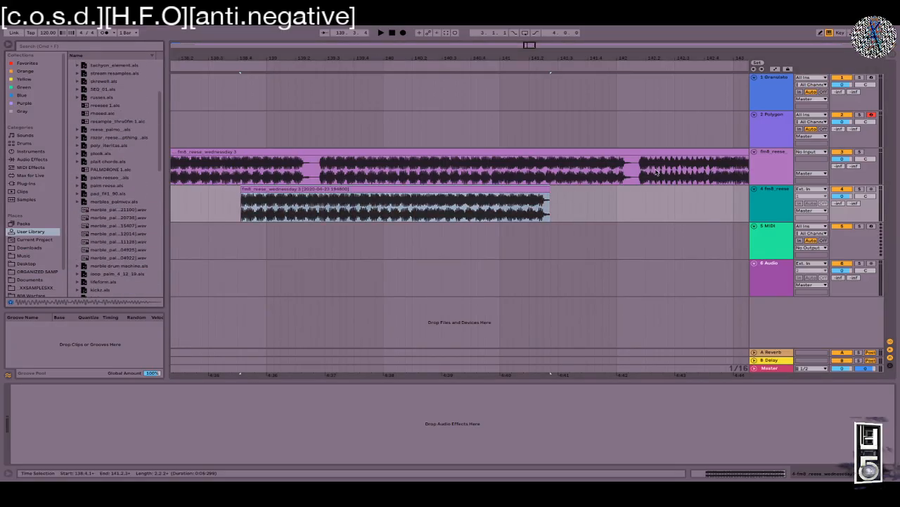
{"action": "scroll", "coordinate": [54, 132], "scroll_direction": "down", "scroll_amount": 1}
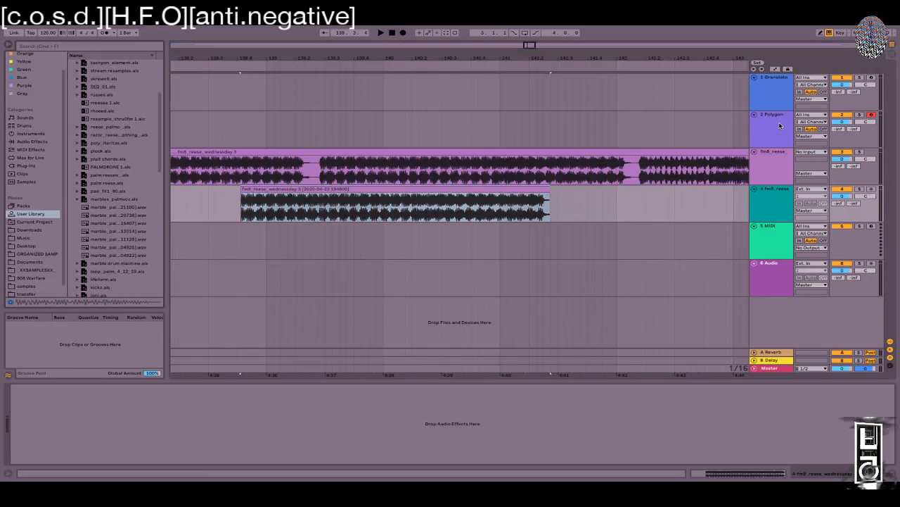
{"action": "left_click", "coordinate": [781, 125]}
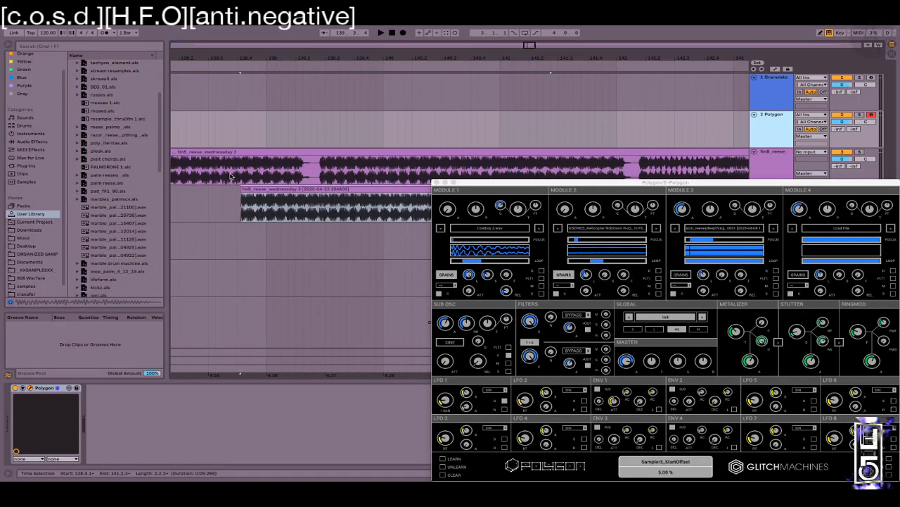
{"action": "left_click", "coordinate": [435, 182]}
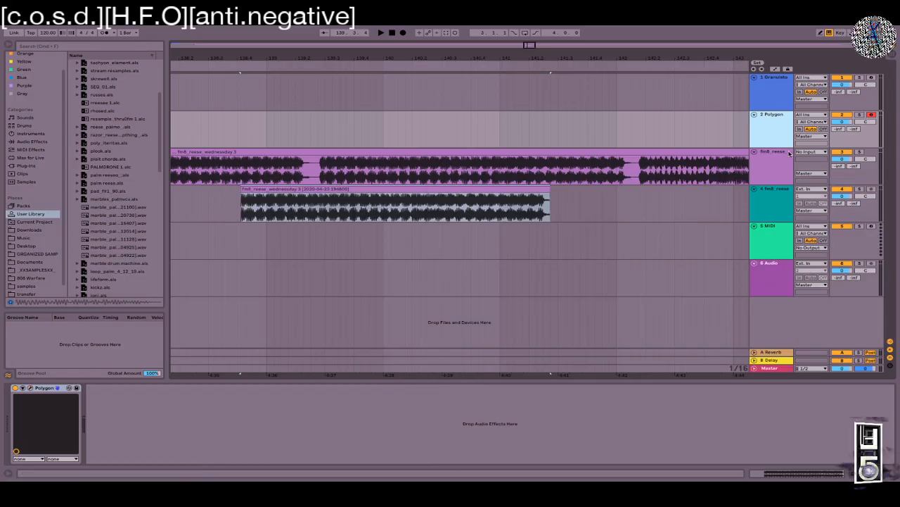
{"action": "left_click", "coordinate": [773, 191]}
{"action": "left_click", "coordinate": [774, 120]}
{"action": "left_click", "coordinate": [31, 387]}
Step: Load the fm8_reese wav from Desktop > hiyah Project > Samples > Processed > Consolidate into Module 3
{"action": "left_click", "coordinate": [730, 227]}
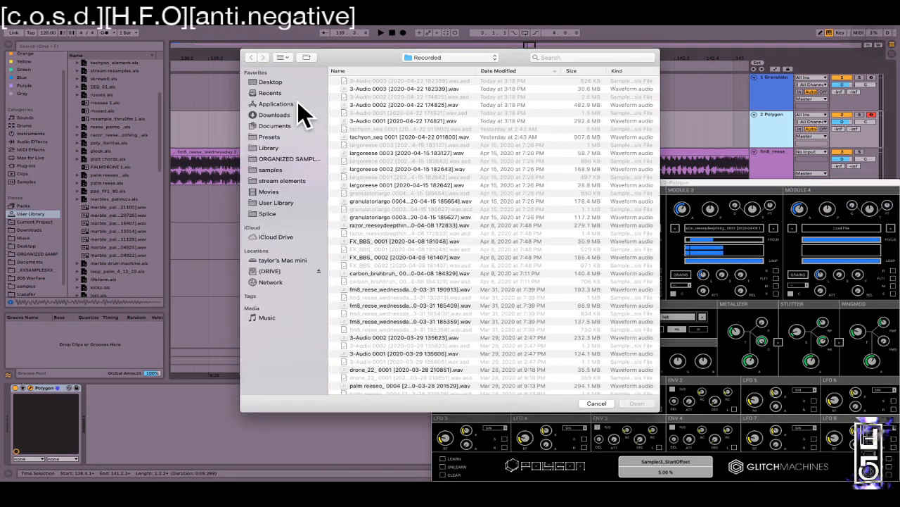
{"action": "left_click", "coordinate": [278, 82]}
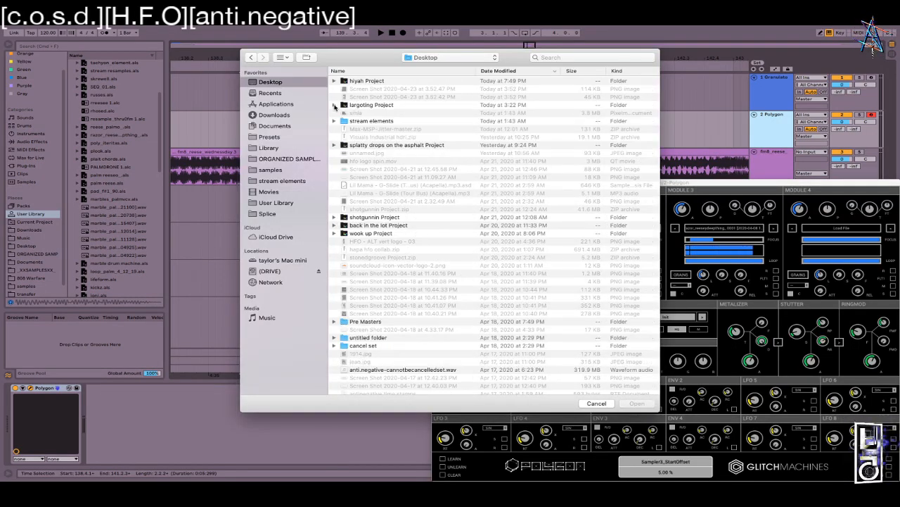
{"action": "double_click", "coordinate": [369, 82]}
{"action": "left_click", "coordinate": [335, 89]}
{"action": "left_click", "coordinate": [344, 97]}
{"action": "left_click", "coordinate": [353, 104]}
{"action": "left_click", "coordinate": [397, 121]}
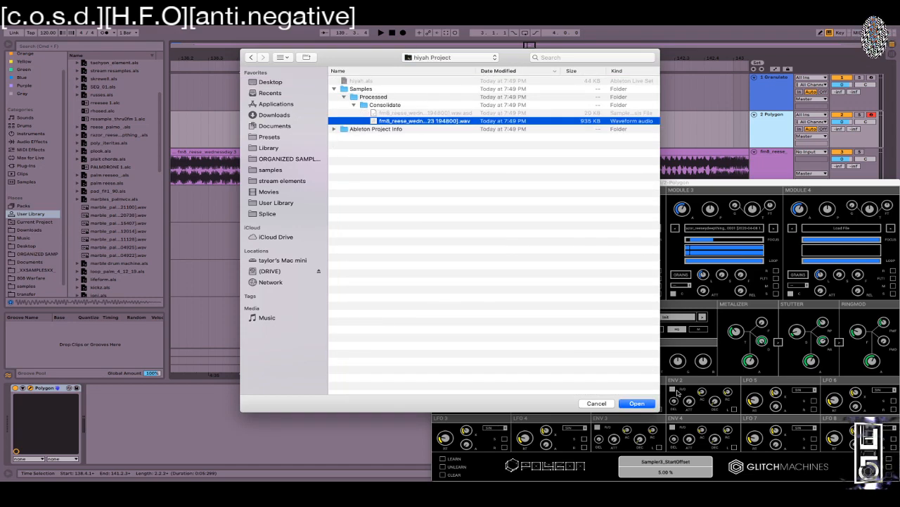
{"action": "left_click", "coordinate": [636, 403]}
Step: Audition the new sample, set Module 3 to loop Backward and trim its end to about 28%
{"action": "key", "text": "a"}
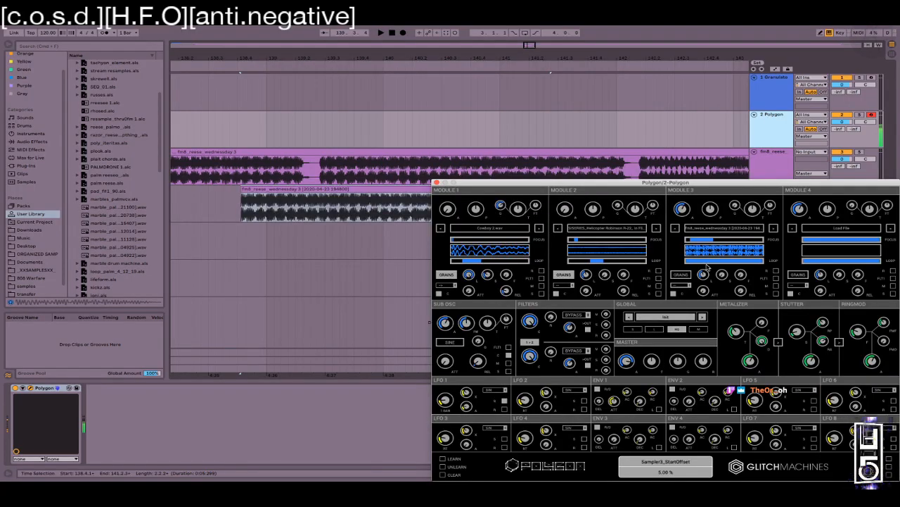
{"action": "key", "text": "z"}
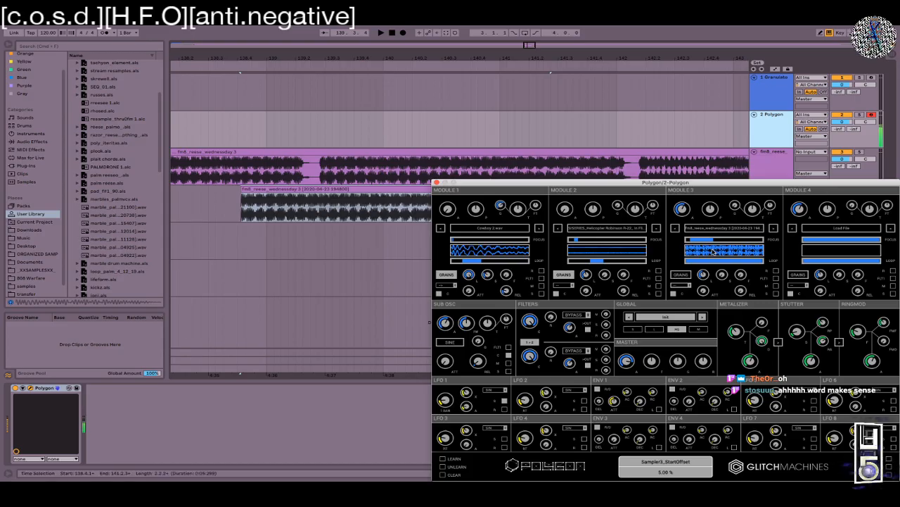
{"action": "left_click", "coordinate": [677, 286]}
{"action": "left_click", "coordinate": [679, 301]}
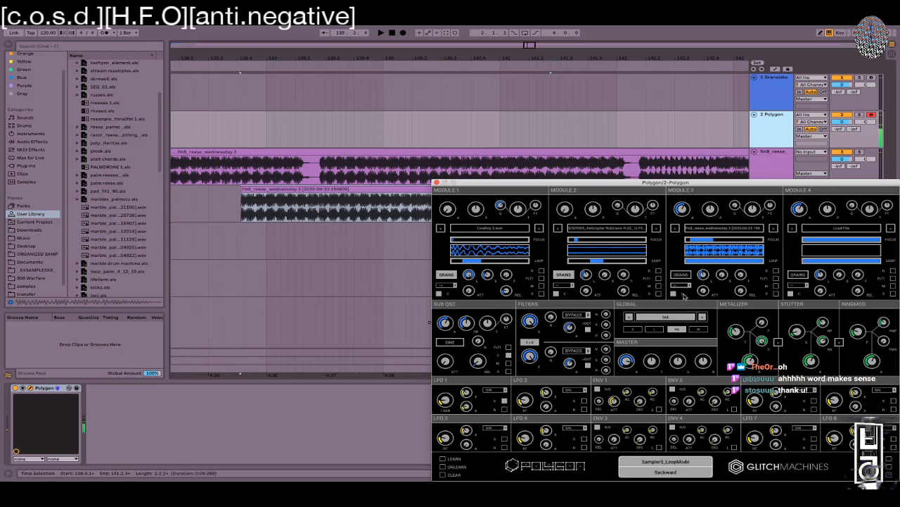
{"action": "left_click_drag", "start_coordinate": [712, 241], "coordinate": [712, 241]}
Step: Switch Module 3 to Ping Pong looping and move the Polygon window to the upper left
{"action": "left_click", "coordinate": [679, 285]}
{"action": "left_click", "coordinate": [680, 305]}
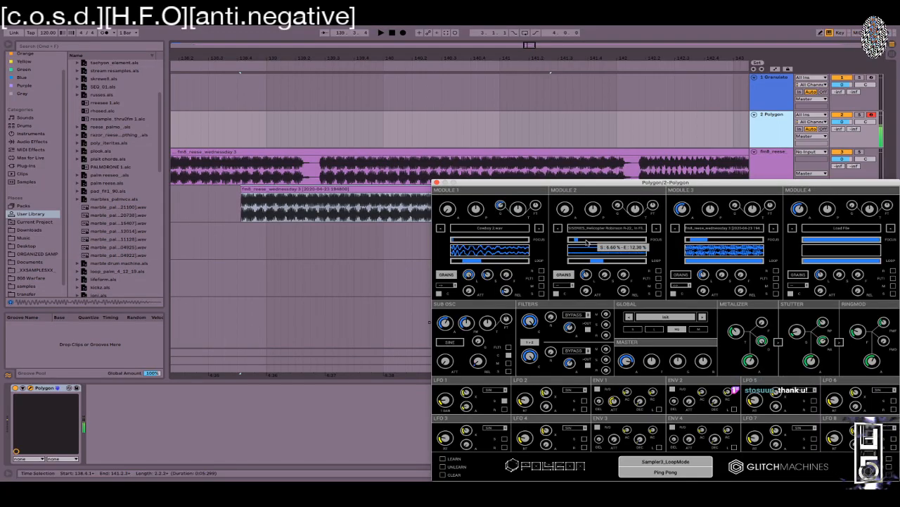
{"action": "left_click_drag", "start_coordinate": [579, 180], "coordinate": [247, 26]}
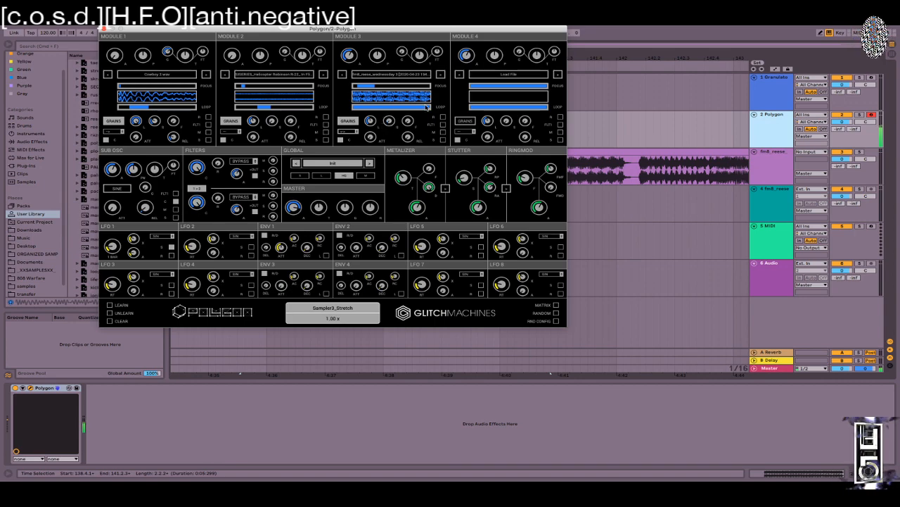
Step: Set Module 3's loop start to 4%, loop end to 17.8% and stretch to about 2x
{"action": "left_click_drag", "start_coordinate": [430, 107], "coordinate": [363, 107]}
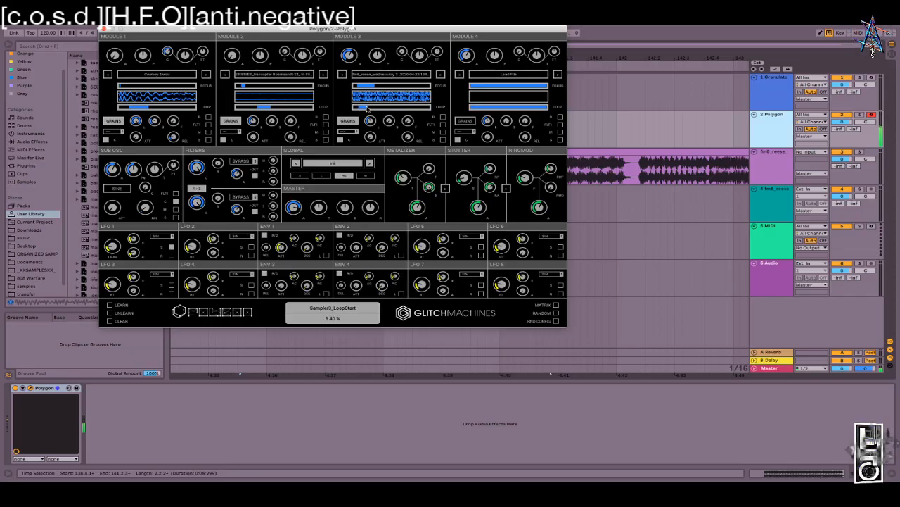
{"action": "left_click_drag", "start_coordinate": [371, 108], "coordinate": [365, 107]}
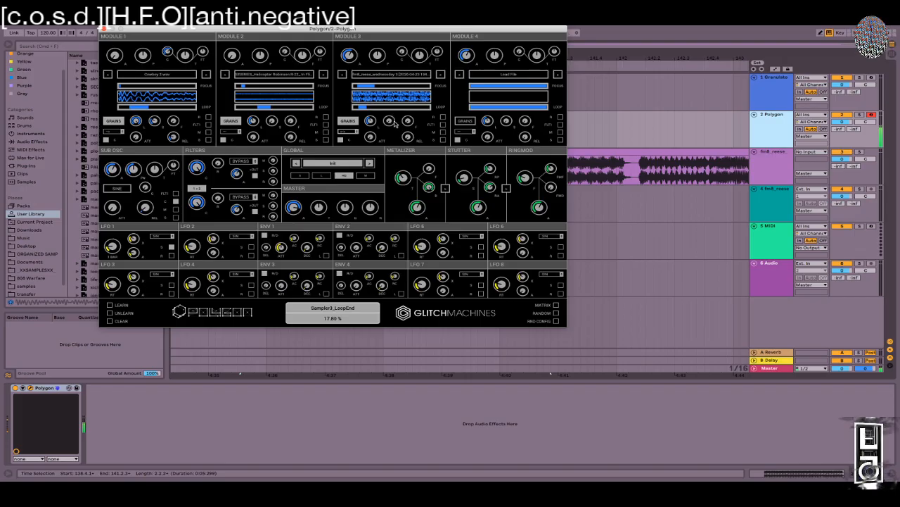
{"action": "left_click_drag", "start_coordinate": [380, 78], "coordinate": [376, 122]}
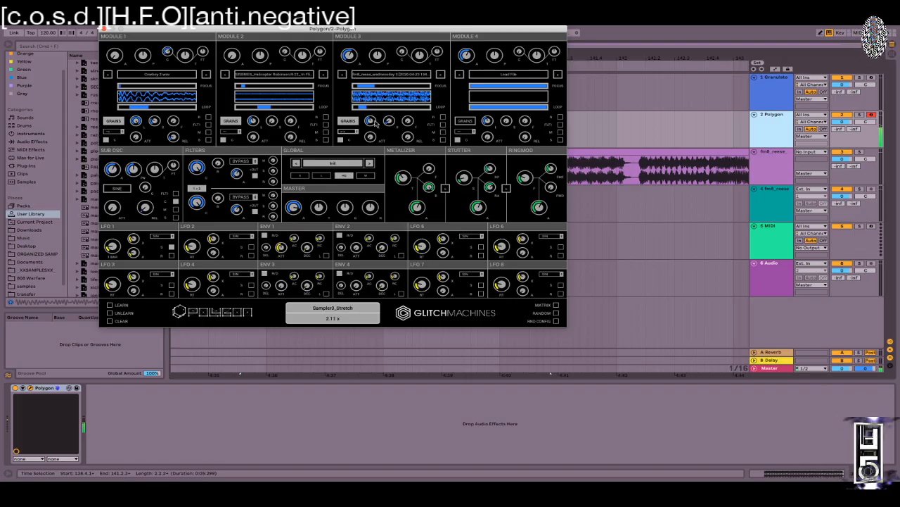
Step: Switch Filter 1 from BYPASS to band-pass (BPF) and sweep its cutoff
{"action": "left_click_drag", "start_coordinate": [199, 163], "coordinate": [182, 272]}
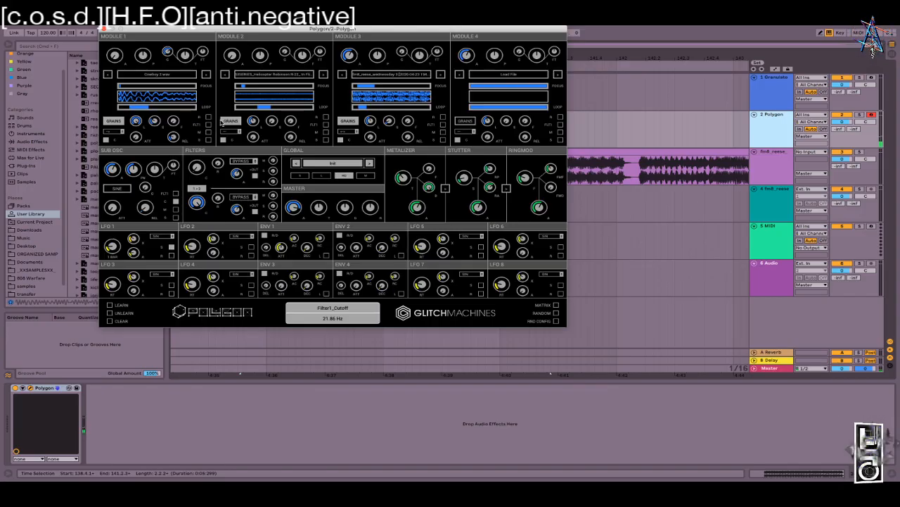
{"action": "left_click", "coordinate": [245, 161]}
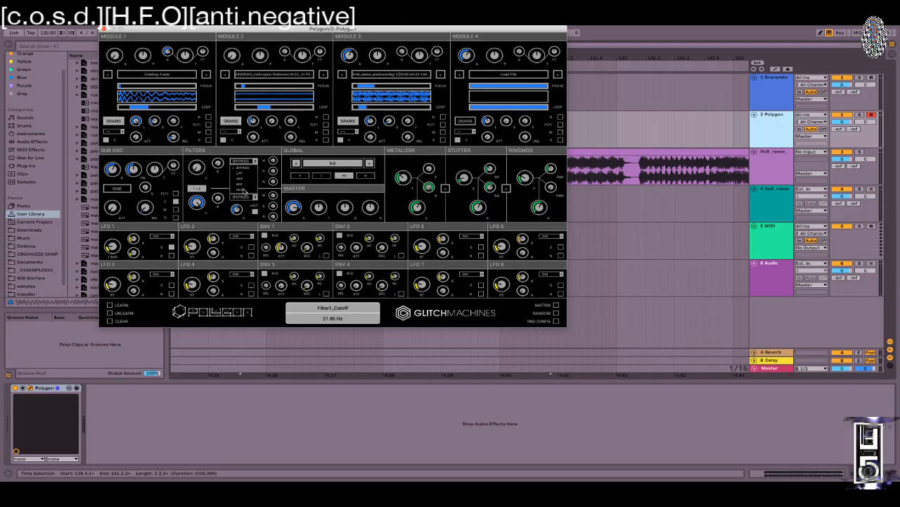
{"action": "left_click", "coordinate": [240, 183]}
{"action": "left_click_drag", "start_coordinate": [196, 172], "coordinate": [187, 134]}
Step: Widen Module 3: loop start 15.6%, playback end 100%, loop end 49.4%, then close Polygon
{"action": "mouse_move", "coordinate": [370, 108]}
{"action": "left_mouse_down"}
{"action": "mouse_move", "coordinate": [413, 91]}
{"action": "mouse_move", "coordinate": [359, 109]}
{"action": "mouse_move", "coordinate": [380, 109]}
{"action": "left_mouse_up"}
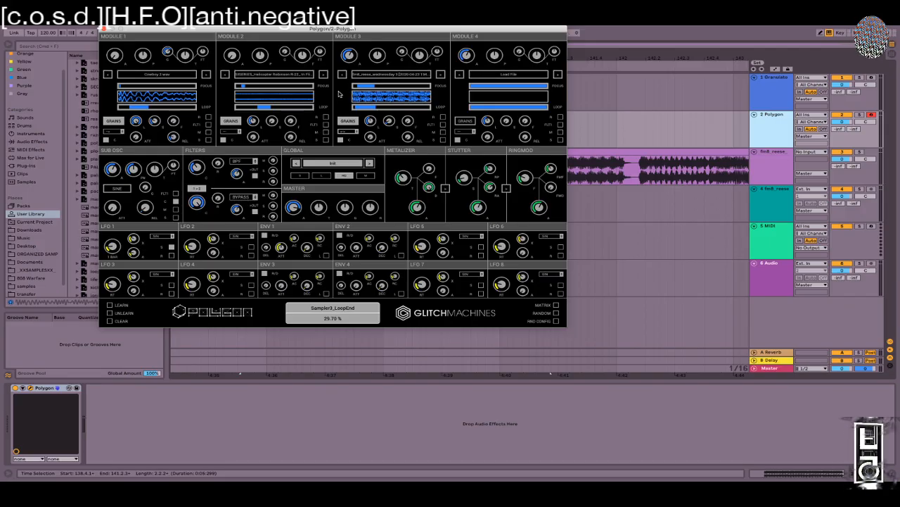
{"action": "left_click_drag", "start_coordinate": [376, 87], "coordinate": [462, 85]}
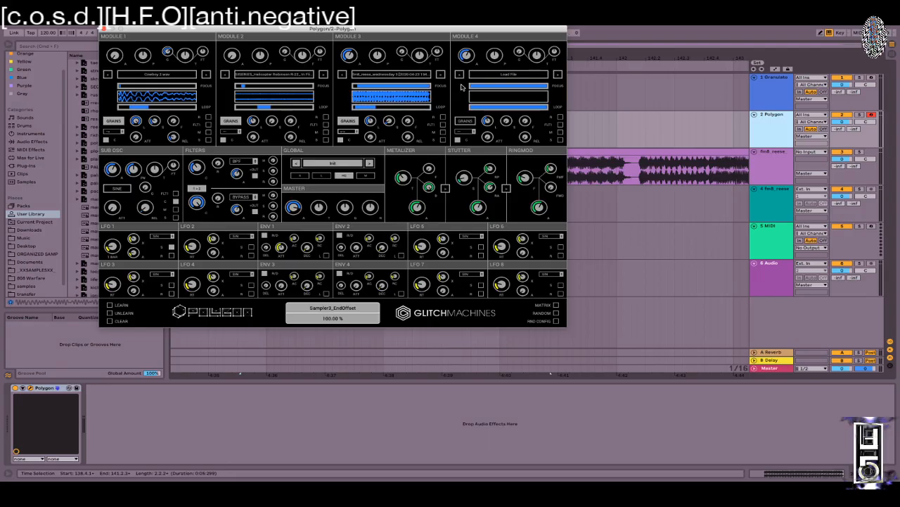
{"action": "left_click_drag", "start_coordinate": [376, 109], "coordinate": [394, 107]}
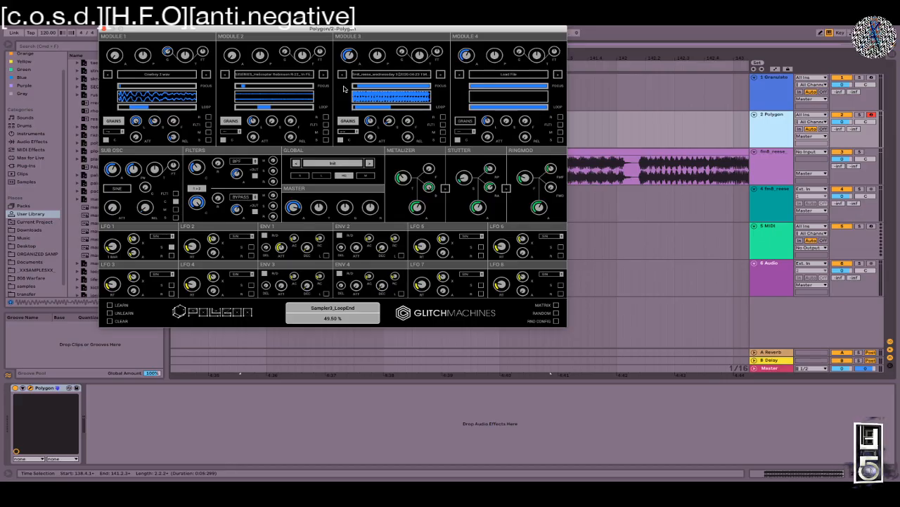
{"action": "left_click", "coordinate": [768, 161]}
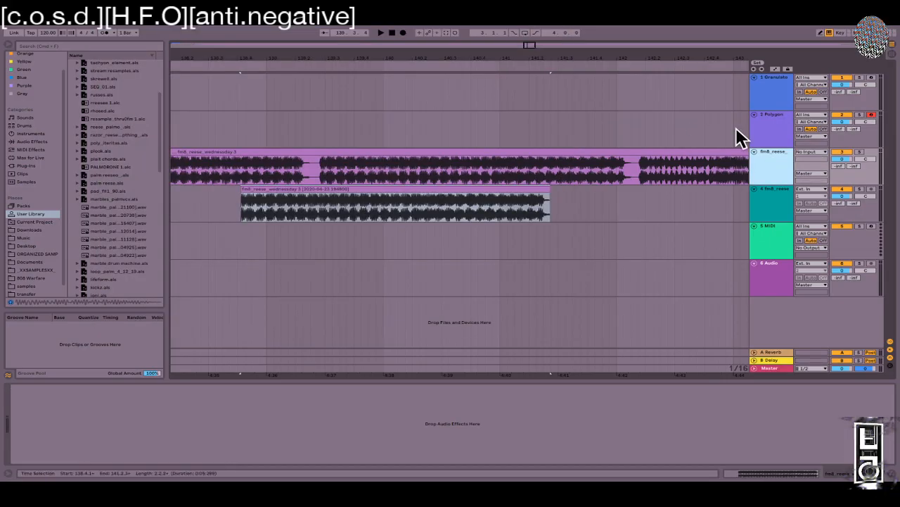
Step: Reopen Polygon from its track and drag Module 3's loop start back to 0%
{"action": "left_click", "coordinate": [775, 204]}
{"action": "left_click", "coordinate": [772, 130]}
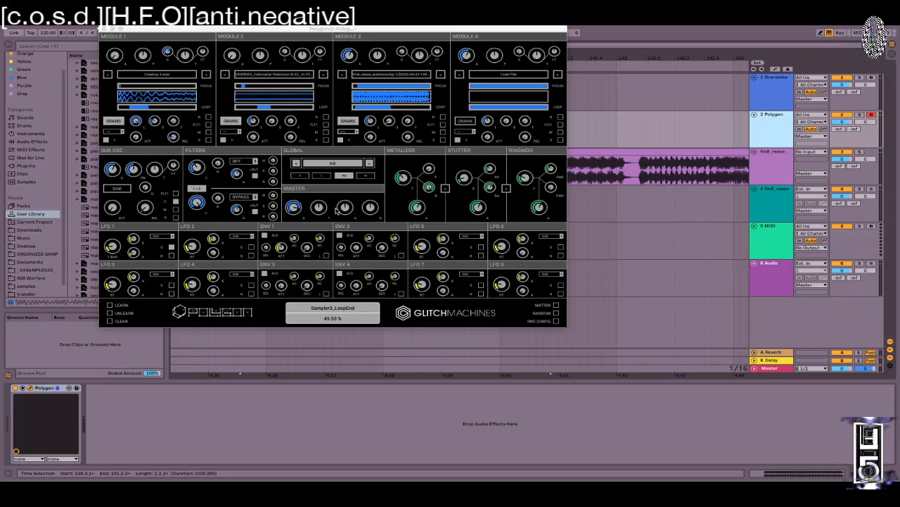
{"action": "left_click", "coordinate": [369, 107]}
{"action": "left_click_drag", "start_coordinate": [370, 108], "coordinate": [355, 107]}
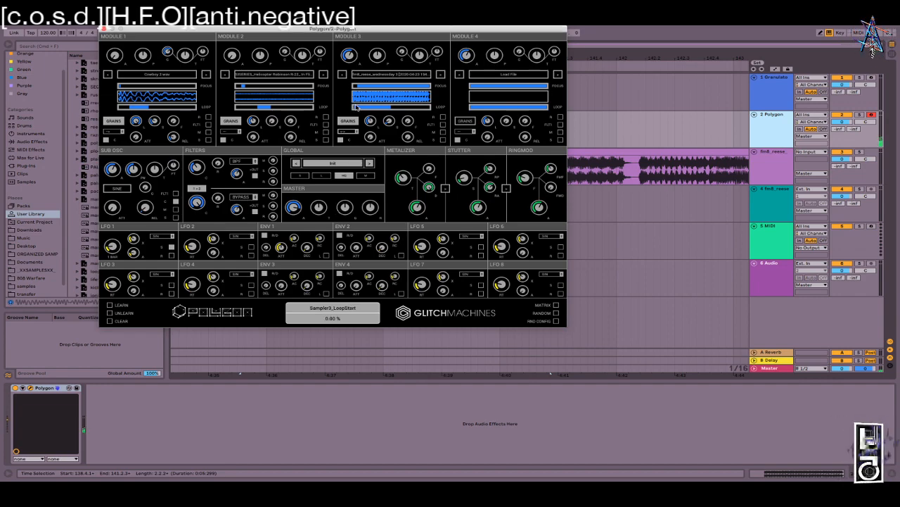
{"action": "key", "text": "z"}
{"action": "key", "text": "z"}
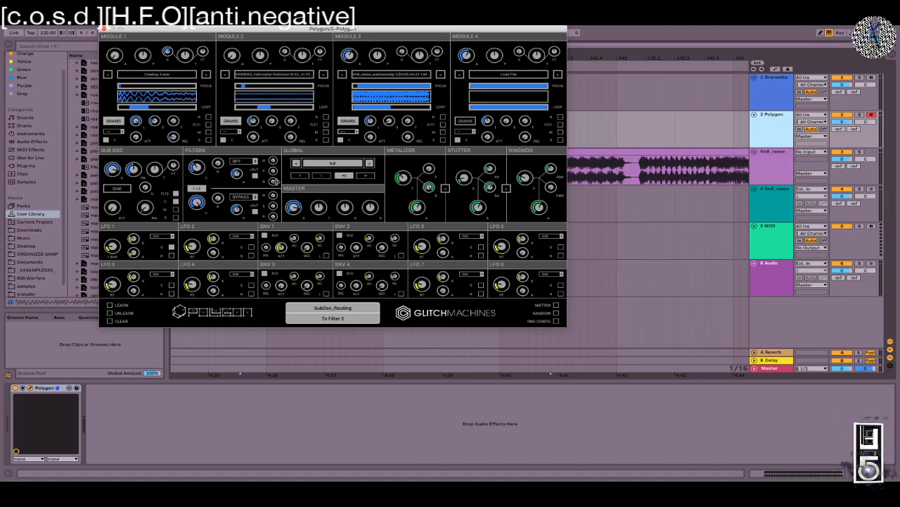
Step: Reset the master pitch from -1 to 0 semitones, checking the gain, glide and release knobs
{"action": "left_click", "coordinate": [297, 204]}
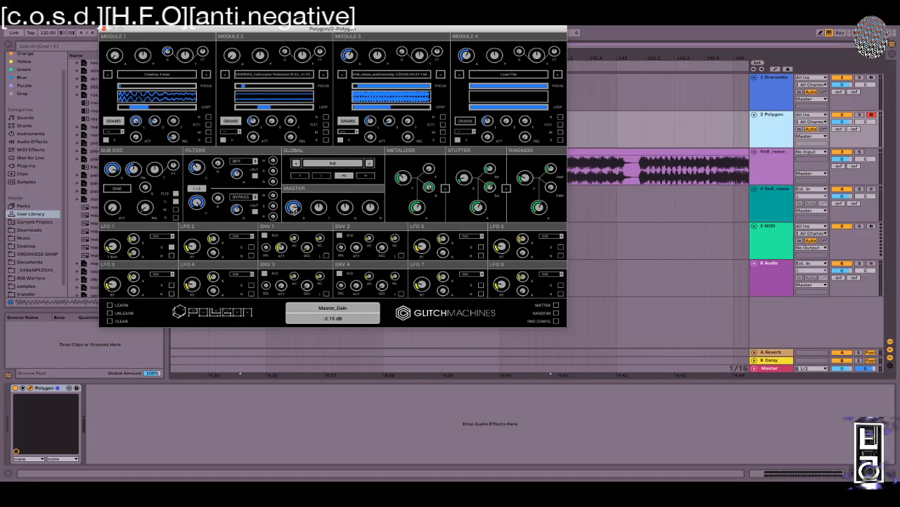
{"action": "left_click", "coordinate": [327, 208]}
{"action": "left_click_drag", "start_coordinate": [318, 208], "coordinate": [318, 207]}
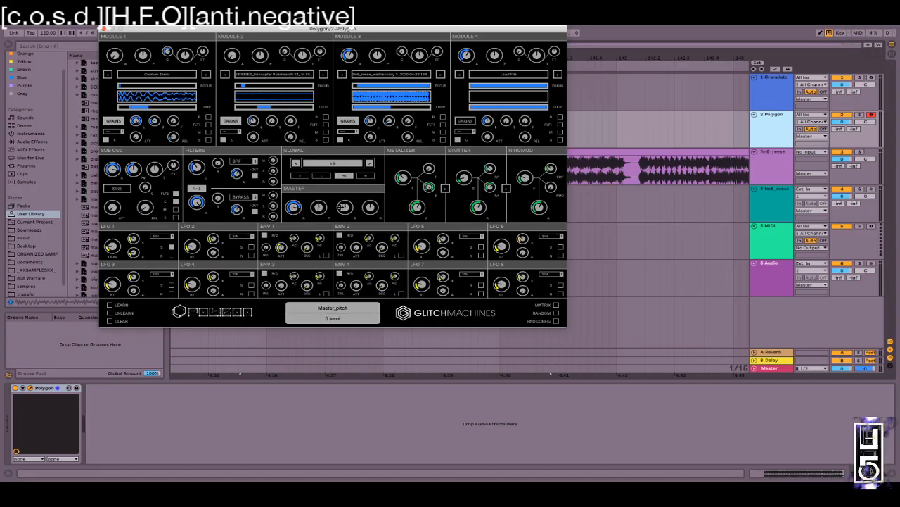
{"action": "left_click", "coordinate": [345, 206]}
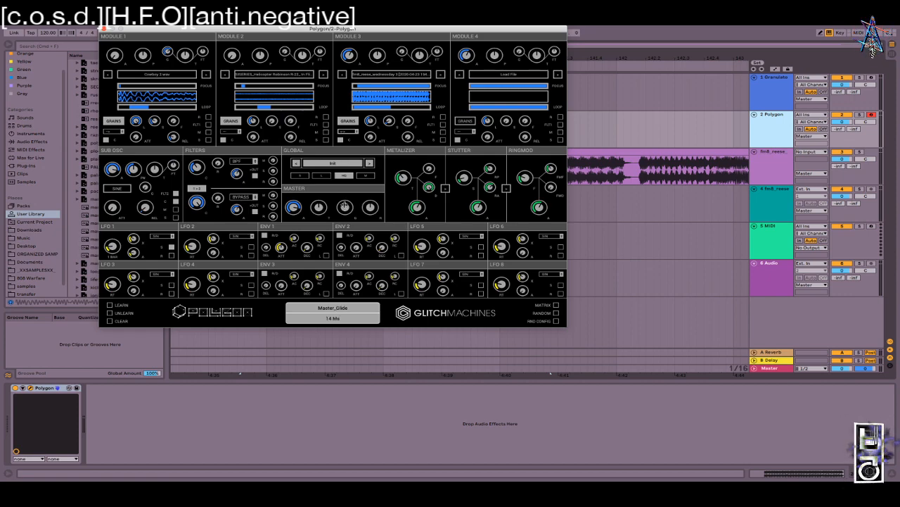
{"action": "left_click", "coordinate": [373, 206]}
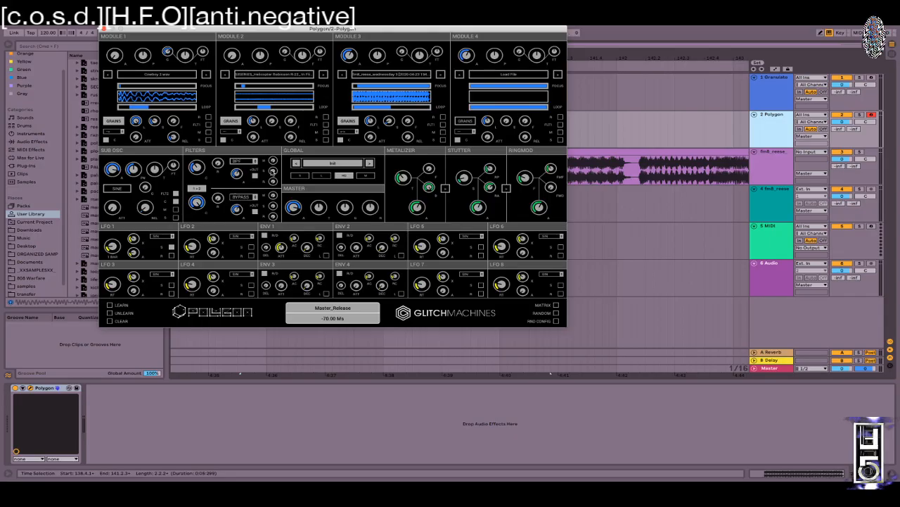
Step: Rebalance Filter 1's sends: raise Metalizer, mute the ring-mod send
{"action": "left_click_drag", "start_coordinate": [273, 162], "coordinate": [273, 134]}
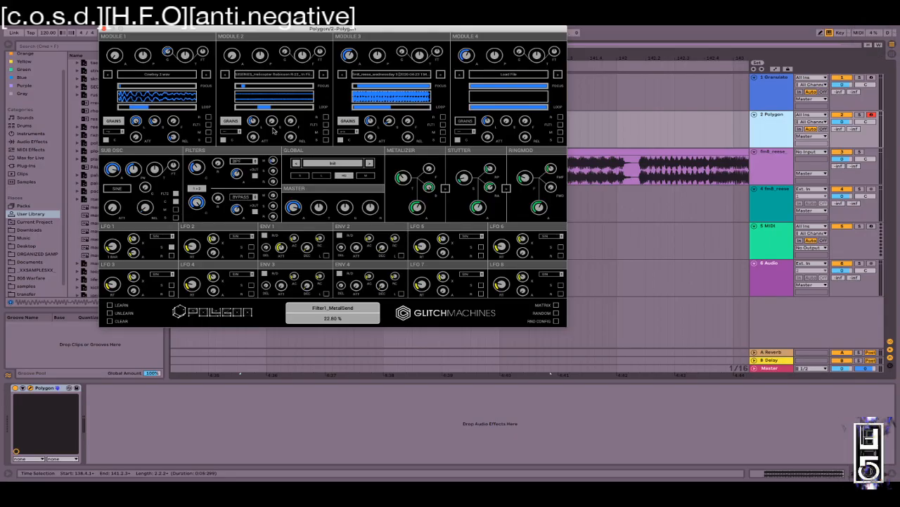
{"action": "left_click_drag", "start_coordinate": [273, 171], "coordinate": [272, 123]}
{"action": "left_click_drag", "start_coordinate": [273, 181], "coordinate": [272, 120]}
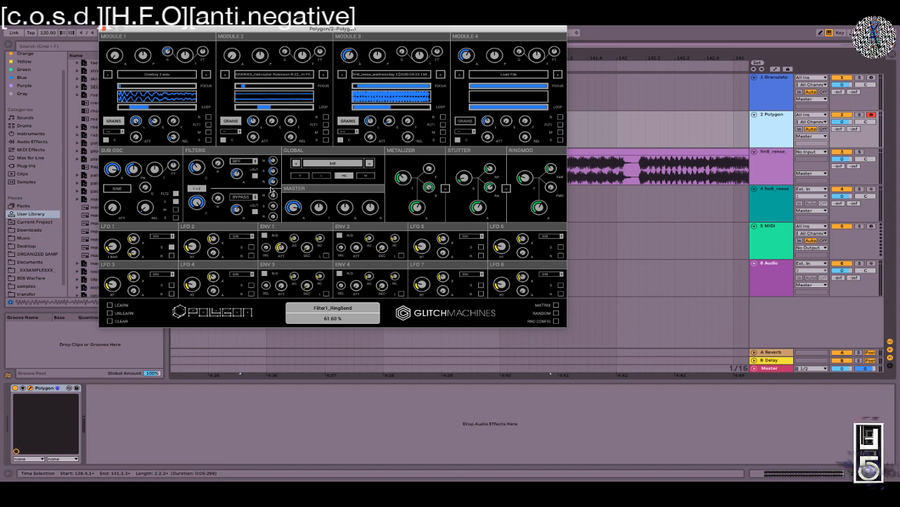
{"action": "left_click_drag", "start_coordinate": [273, 185], "coordinate": [263, 303]}
{"action": "left_click_drag", "start_coordinate": [273, 162], "coordinate": [275, 136]}
Step: Chain Metalizer into Stutter into Ringmod, set Filter 2's ring send to 62.20% and Ringmod frequency to 578 Hz
{"action": "left_click", "coordinate": [445, 189]}
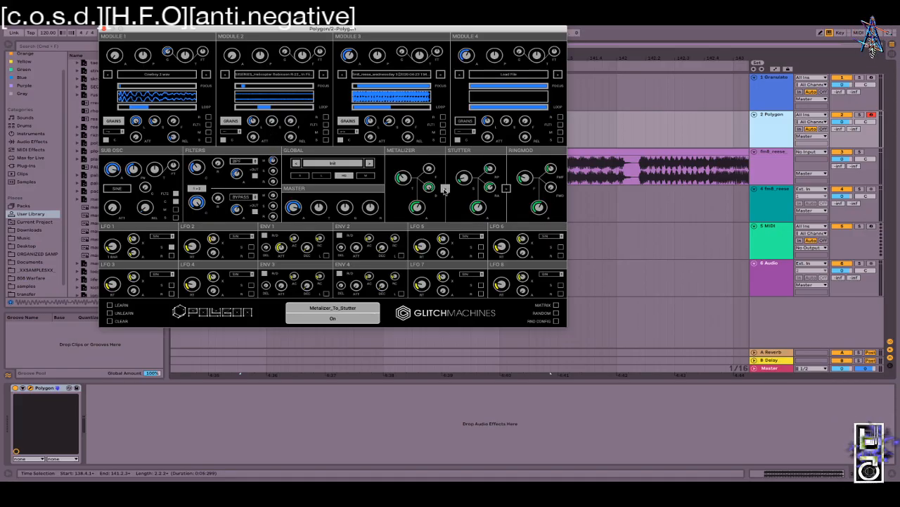
{"action": "left_click", "coordinate": [505, 188]}
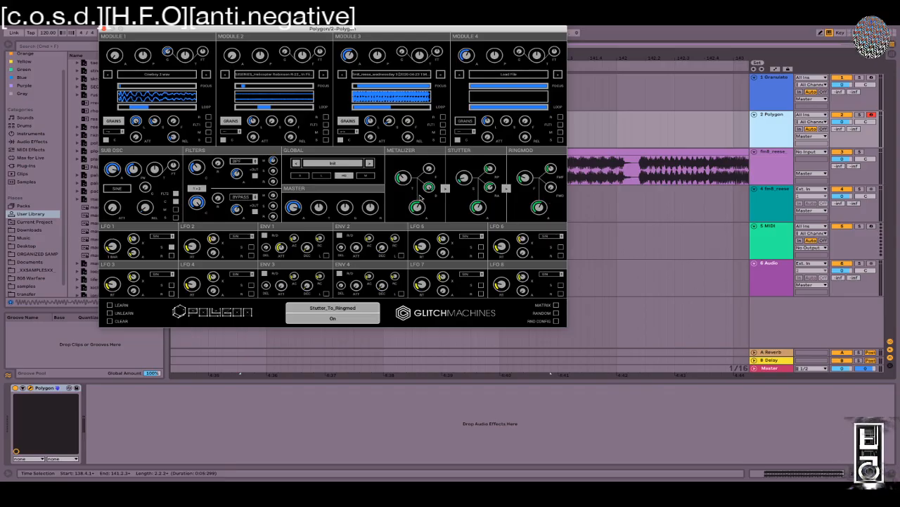
{"action": "mouse_move", "coordinate": [273, 162]}
{"action": "left_mouse_down"}
{"action": "mouse_move", "coordinate": [255, 272]}
{"action": "mouse_move", "coordinate": [259, 149]}
{"action": "mouse_move", "coordinate": [259, 156]}
{"action": "left_mouse_up"}
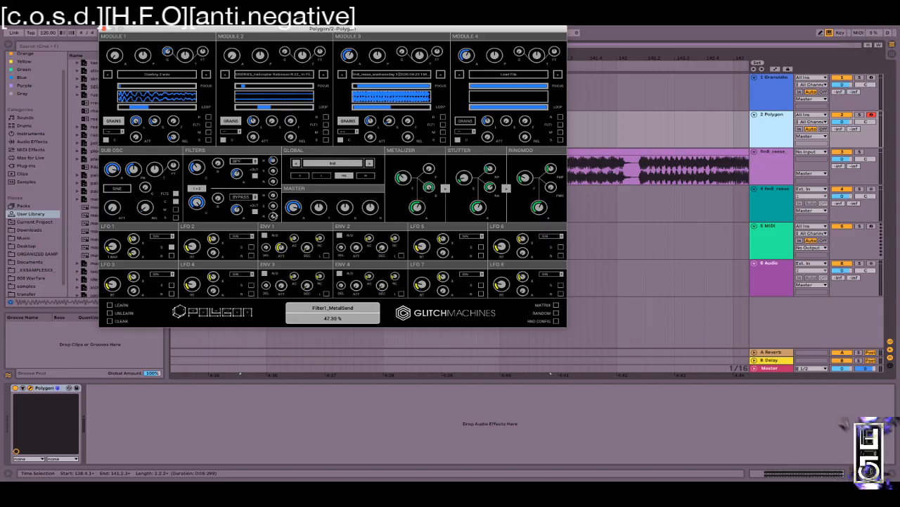
{"action": "left_click_drag", "start_coordinate": [274, 217], "coordinate": [277, 200]}
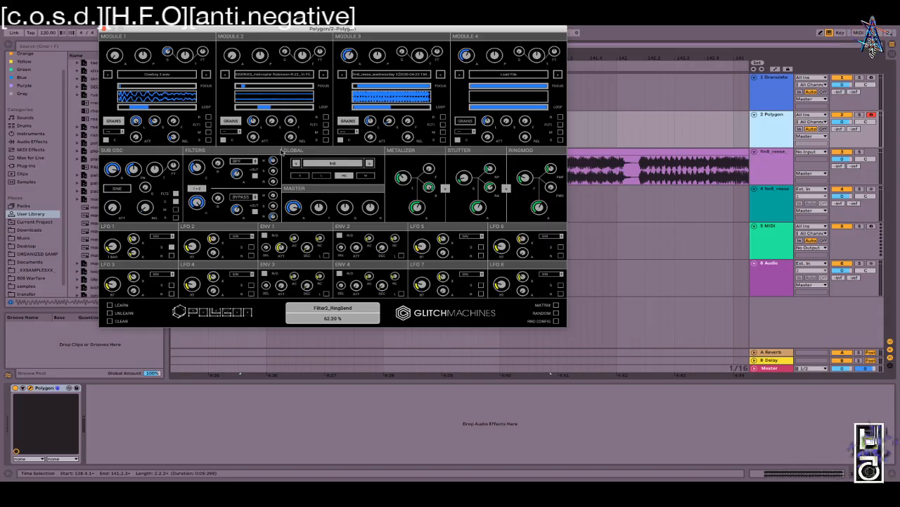
{"action": "mouse_move", "coordinate": [524, 177]}
{"action": "left_mouse_down"}
{"action": "mouse_move", "coordinate": [520, 147]}
{"action": "mouse_move", "coordinate": [519, 161]}
{"action": "left_mouse_up"}
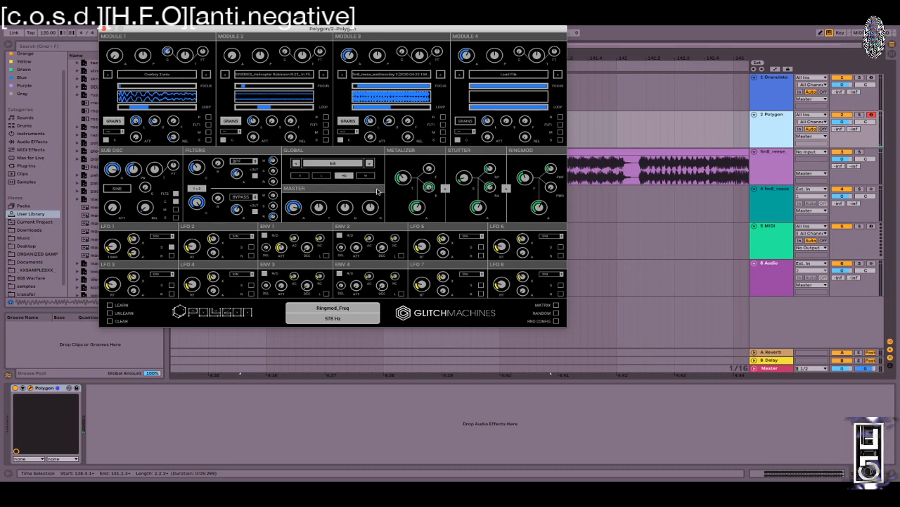
Step: Nudge Module 2's loop start and Module 3's level, set Filter 2 to LPF and the sub oscillator to square
{"action": "left_click_drag", "start_coordinate": [266, 107], "coordinate": [261, 107]}
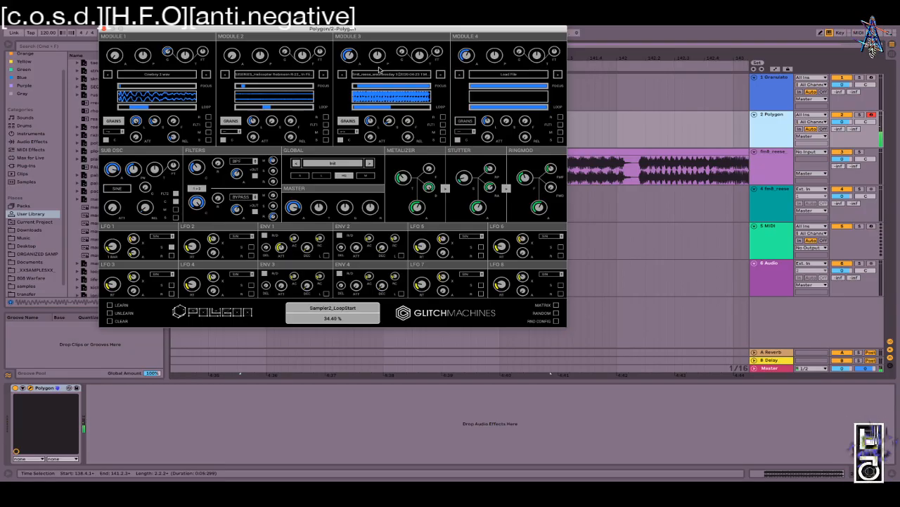
{"action": "left_click_drag", "start_coordinate": [350, 33], "coordinate": [353, 30]}
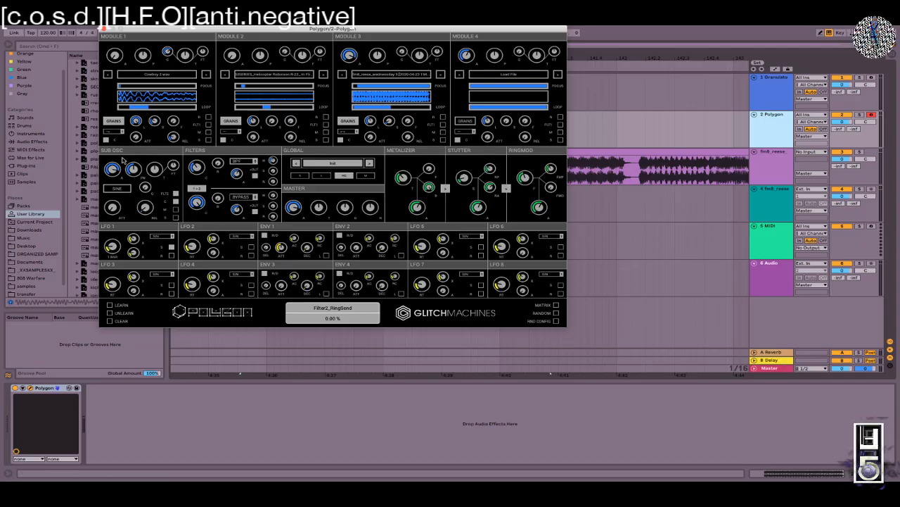
{"action": "left_click", "coordinate": [242, 196]}
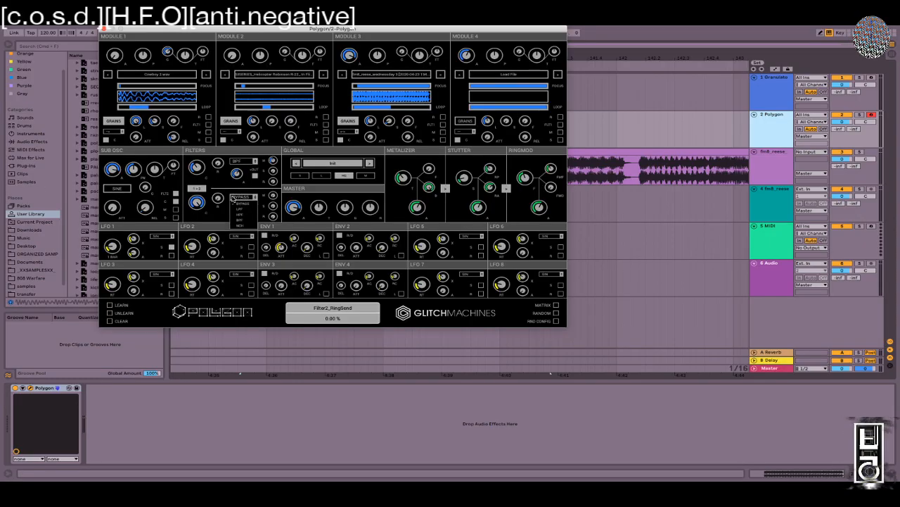
{"action": "left_click", "coordinate": [243, 206]}
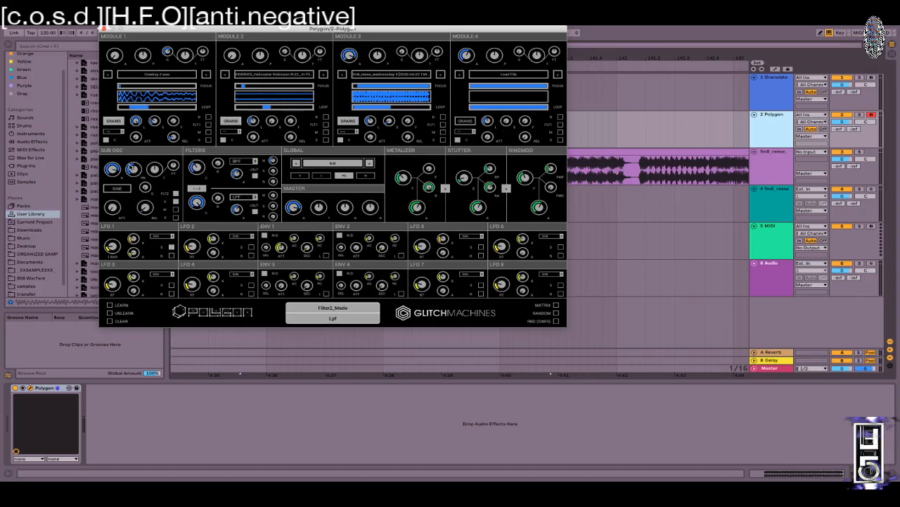
{"action": "left_click", "coordinate": [115, 187]}
Step: Retune the Filter 1 and Filter 2 cutoffs, raise Module 3's level, and show the empty modulation matrix
{"action": "left_click_drag", "start_coordinate": [197, 201], "coordinate": [194, 280]}
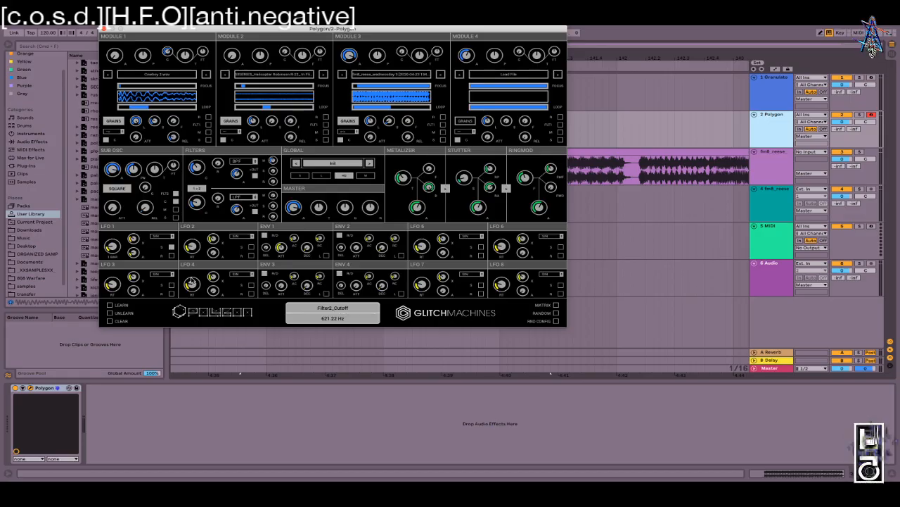
{"action": "mouse_move", "coordinate": [206, 204]}
{"action": "left_mouse_down"}
{"action": "mouse_move", "coordinate": [203, 217]}
{"action": "mouse_move", "coordinate": [202, 188]}
{"action": "left_mouse_up"}
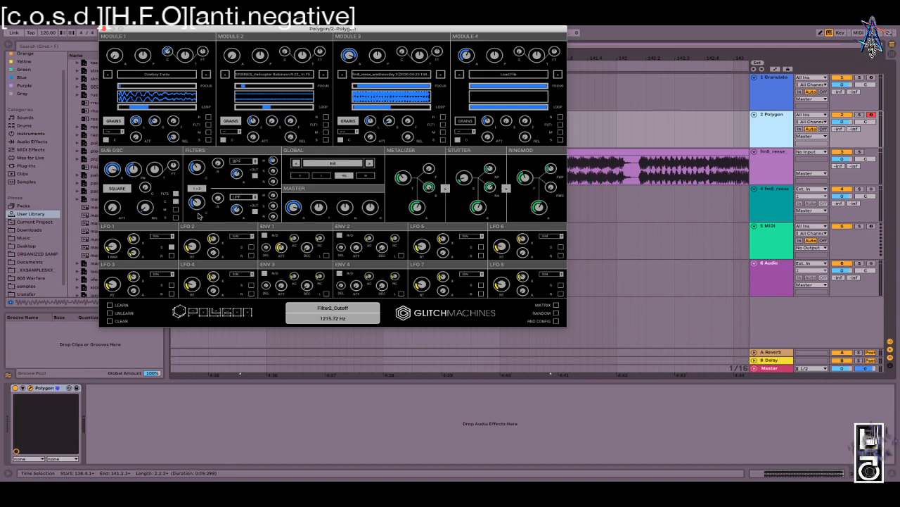
{"action": "left_click_drag", "start_coordinate": [202, 211], "coordinate": [203, 228]}
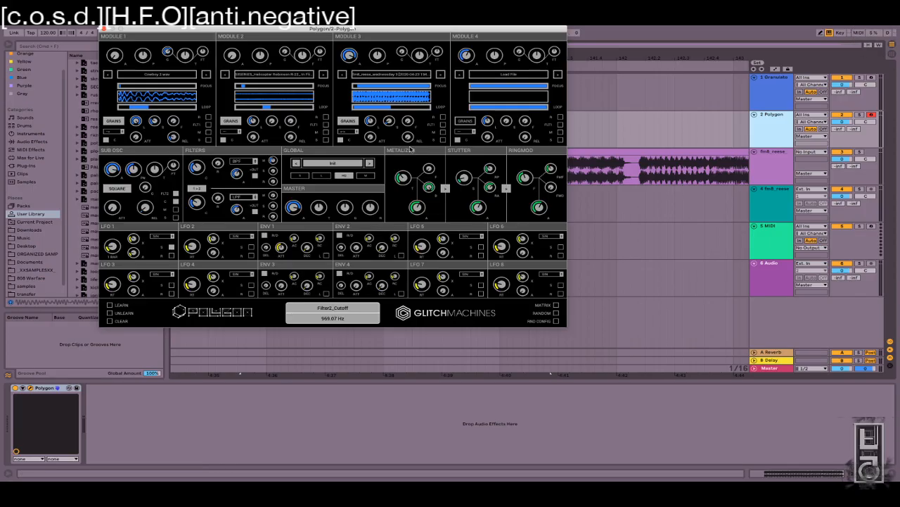
{"action": "left_click_drag", "start_coordinate": [351, 56], "coordinate": [351, 50]}
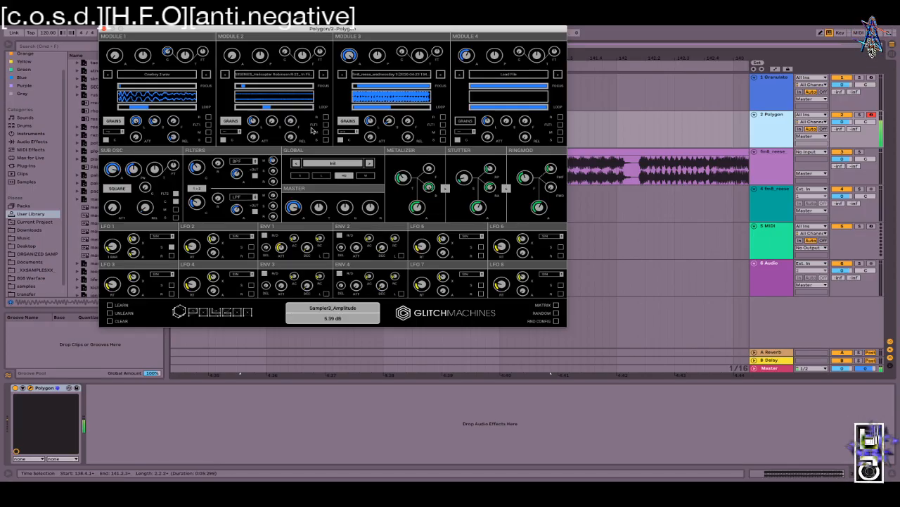
{"action": "left_click_drag", "start_coordinate": [197, 168], "coordinate": [205, 90]}
{"action": "left_click_drag", "start_coordinate": [193, 158], "coordinate": [195, 187]}
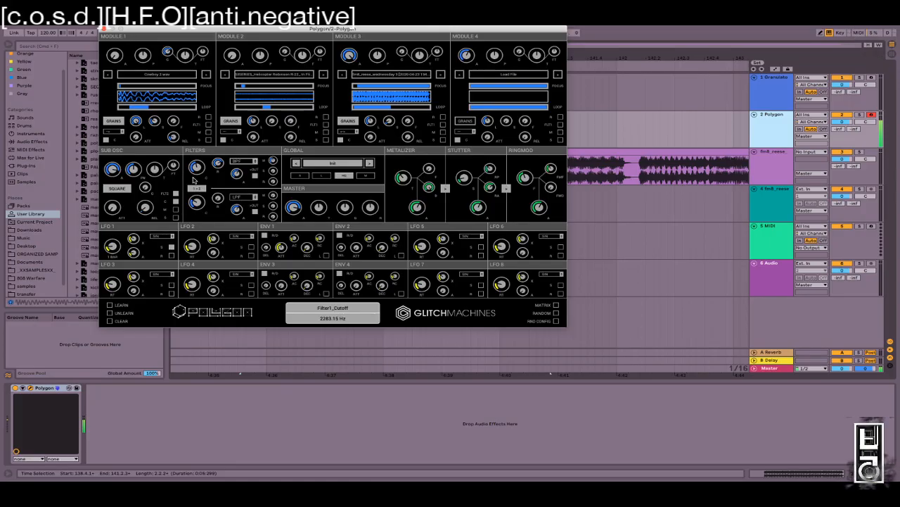
{"action": "left_click_drag", "start_coordinate": [197, 202], "coordinate": [194, 258]}
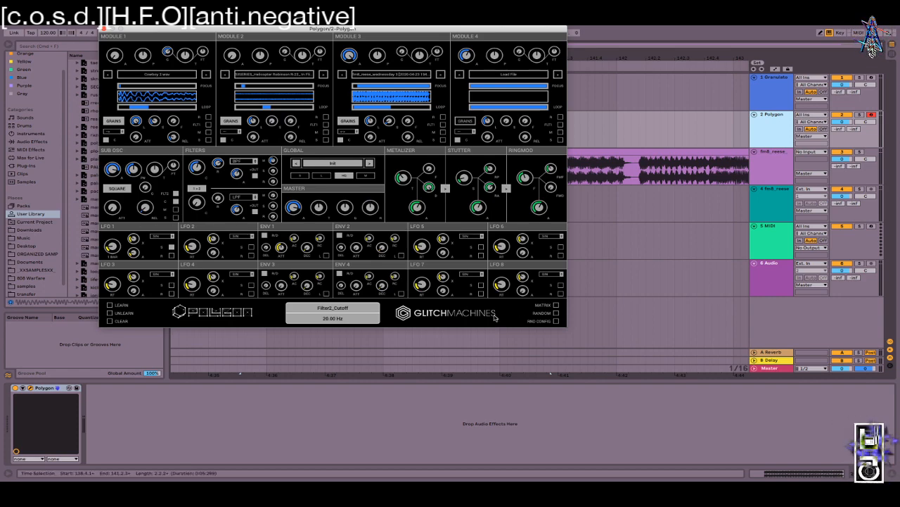
{"action": "left_click", "coordinate": [557, 305]}
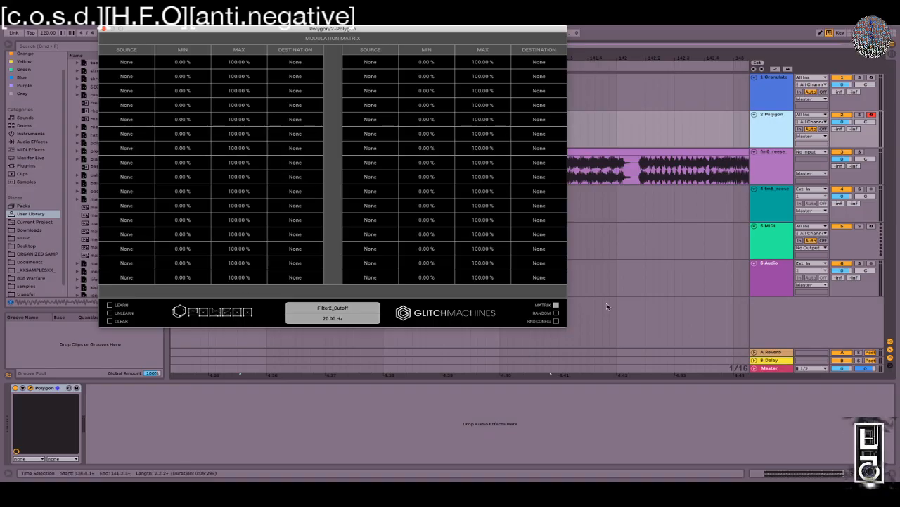
Step: Uncheck MATRIX to return to the main Polygon panel
{"action": "left_click", "coordinate": [557, 305]}
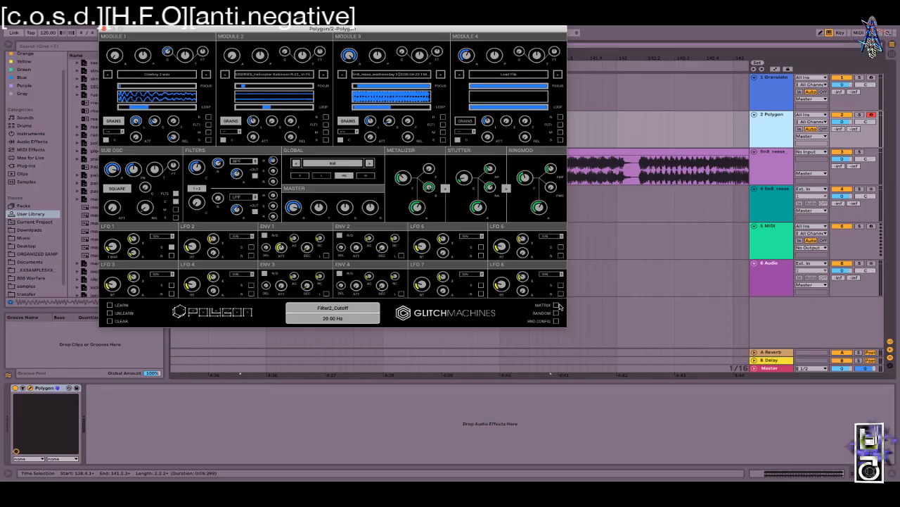
Step: Raise Module 2's level and widen Module 1's playback region, end offset 72.90%, loop start earlier
{"action": "mouse_move", "coordinate": [232, 59]}
{"action": "left_mouse_down"}
{"action": "mouse_move", "coordinate": [225, 27]}
{"action": "mouse_move", "coordinate": [238, 61]}
{"action": "left_mouse_up"}
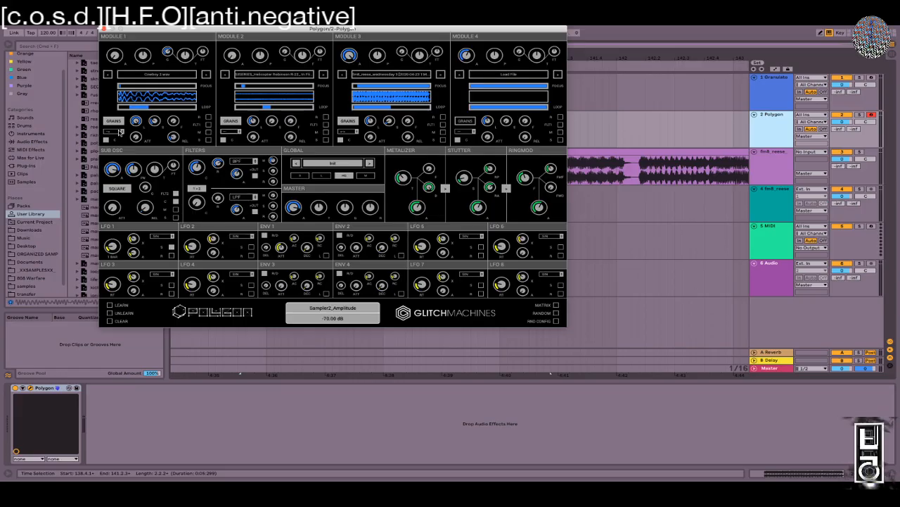
{"action": "left_click_drag", "start_coordinate": [149, 107], "coordinate": [161, 107]}
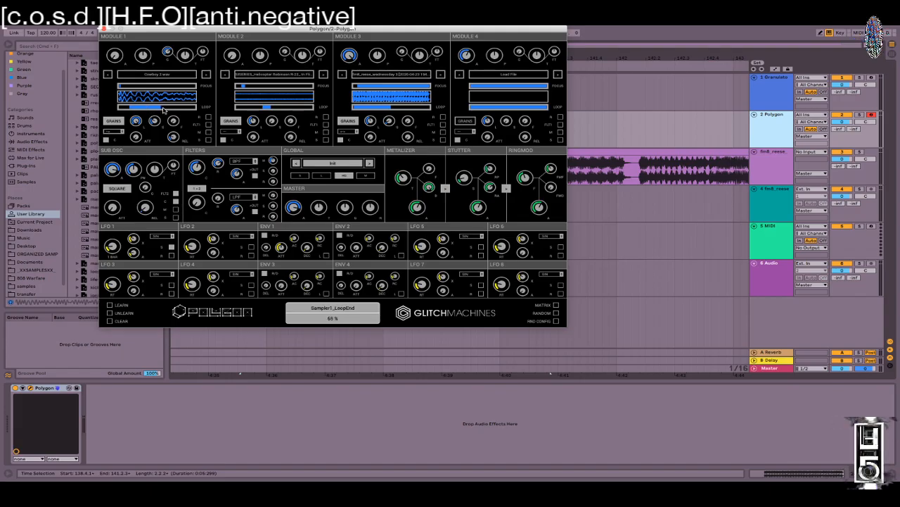
{"action": "left_click_drag", "start_coordinate": [121, 85], "coordinate": [180, 108]}
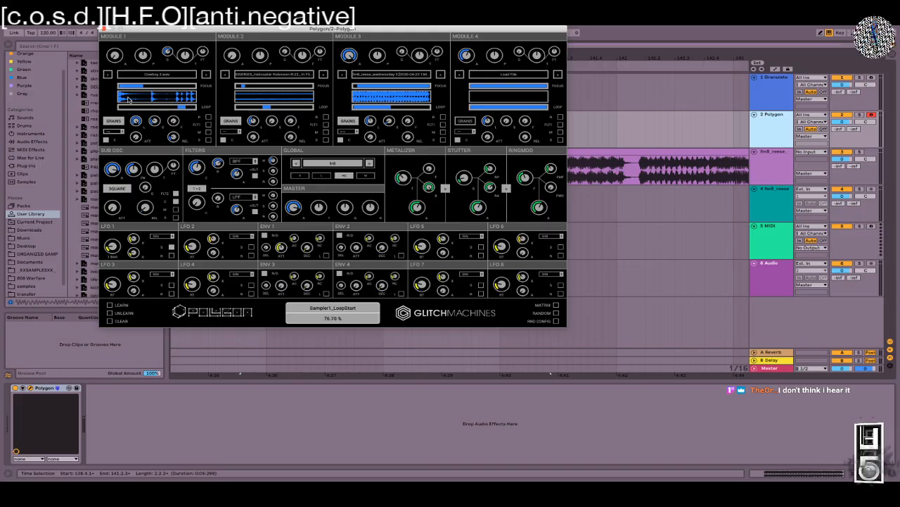
{"action": "mouse_move", "coordinate": [141, 86]}
{"action": "left_mouse_down"}
{"action": "mouse_move", "coordinate": [174, 86]}
{"action": "mouse_move", "coordinate": [127, 86]}
{"action": "mouse_move", "coordinate": [134, 90]}
{"action": "left_mouse_up"}
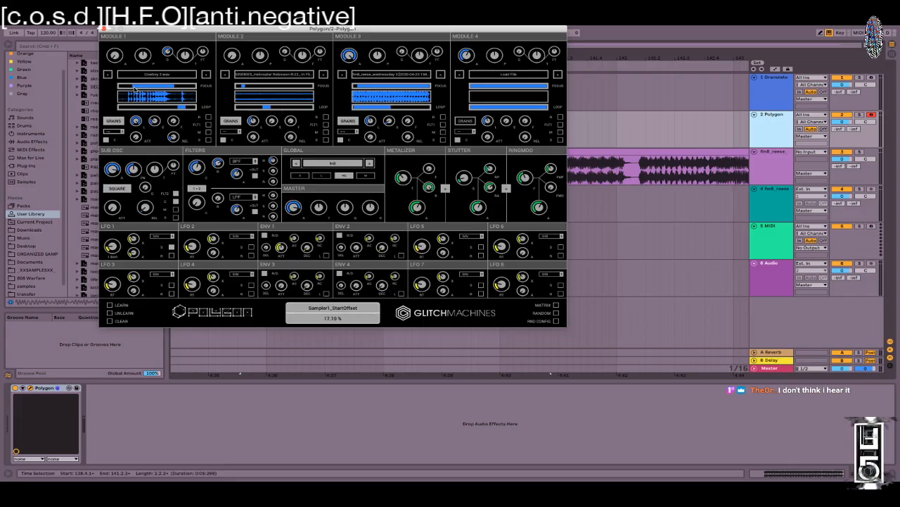
{"action": "left_click_drag", "start_coordinate": [178, 107], "coordinate": [95, 109]}
Step: Set Module 1 to One Shot with a 24.30% start offset, then show the modulation matrix
{"action": "left_click", "coordinate": [114, 132]}
{"action": "left_click", "coordinate": [114, 138]}
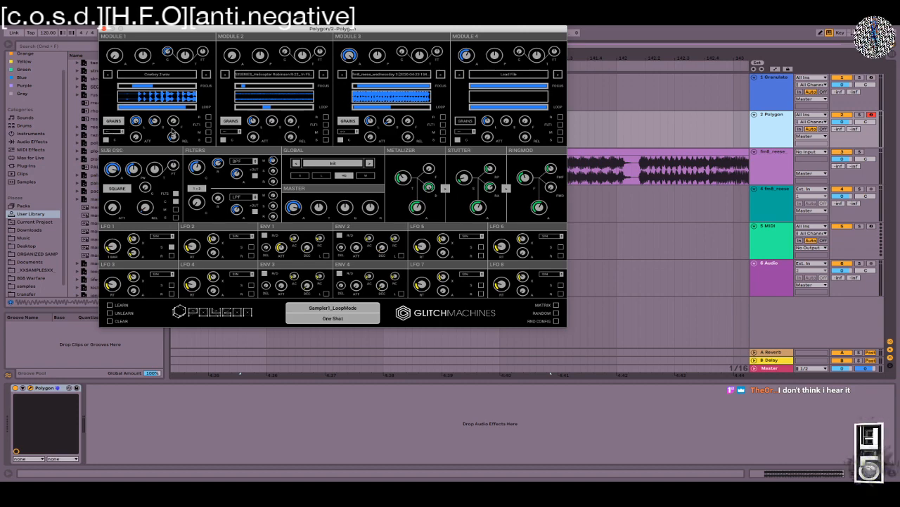
{"action": "left_click_drag", "start_coordinate": [133, 88], "coordinate": [140, 87]}
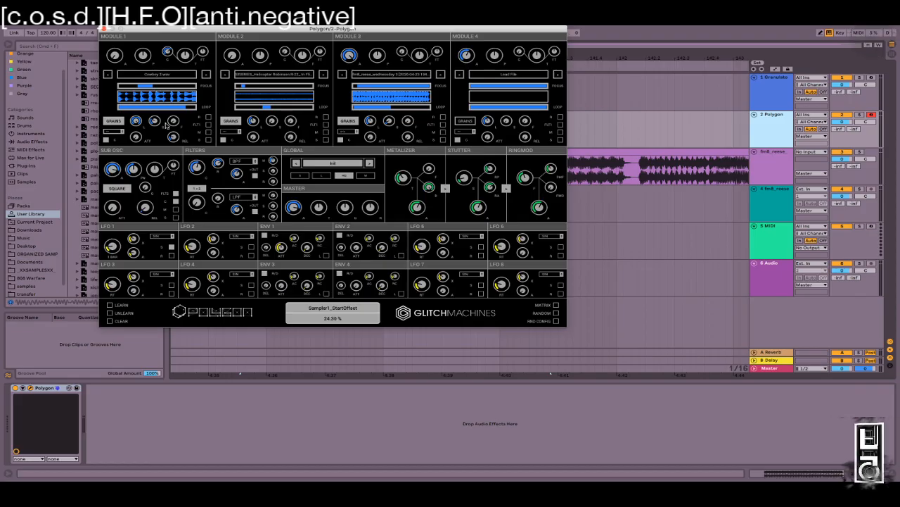
{"action": "left_click", "coordinate": [556, 305]}
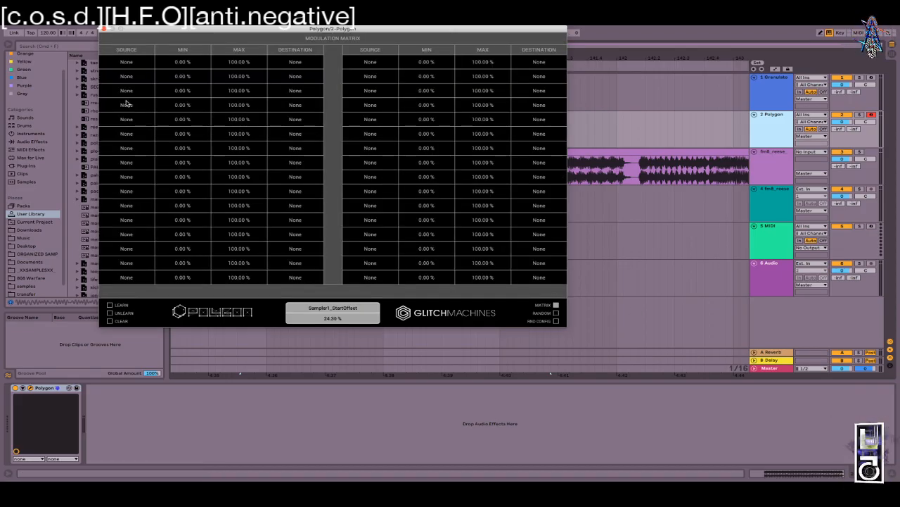
Step: Choose Envelope 1 as row 1's matrix source and uncheck MATRIX to return to the synth panel
{"action": "left_click", "coordinate": [139, 62]}
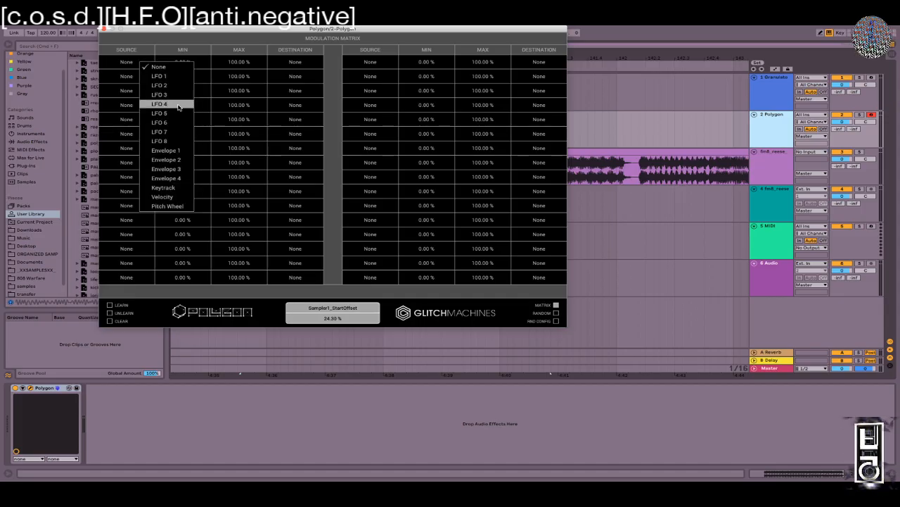
{"action": "left_click", "coordinate": [167, 149]}
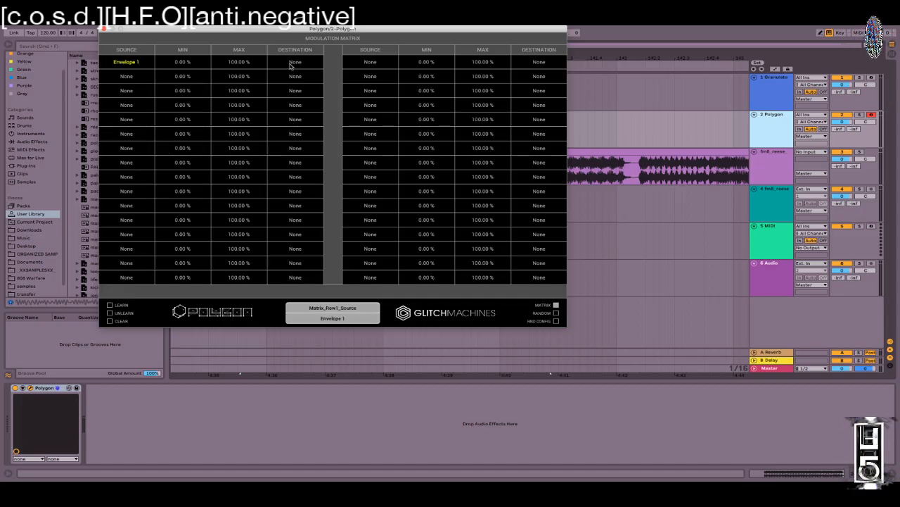
{"action": "left_click", "coordinate": [556, 304]}
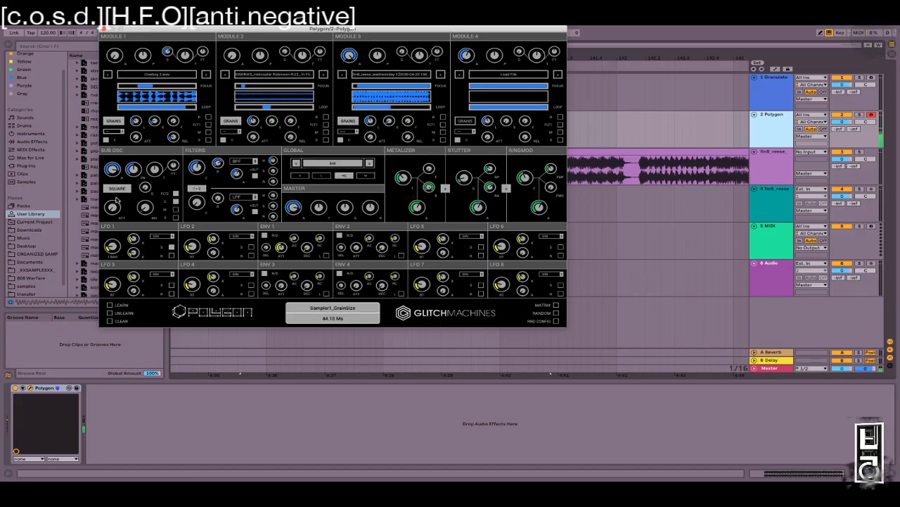
Step: Turn Module 1's level up to maximum and lengthen its grain size
{"action": "mouse_move", "coordinate": [115, 52]}
{"action": "left_mouse_down"}
{"action": "mouse_move", "coordinate": [111, 33]}
{"action": "mouse_move", "coordinate": [121, 59]}
{"action": "mouse_move", "coordinate": [120, 46]}
{"action": "left_mouse_up"}
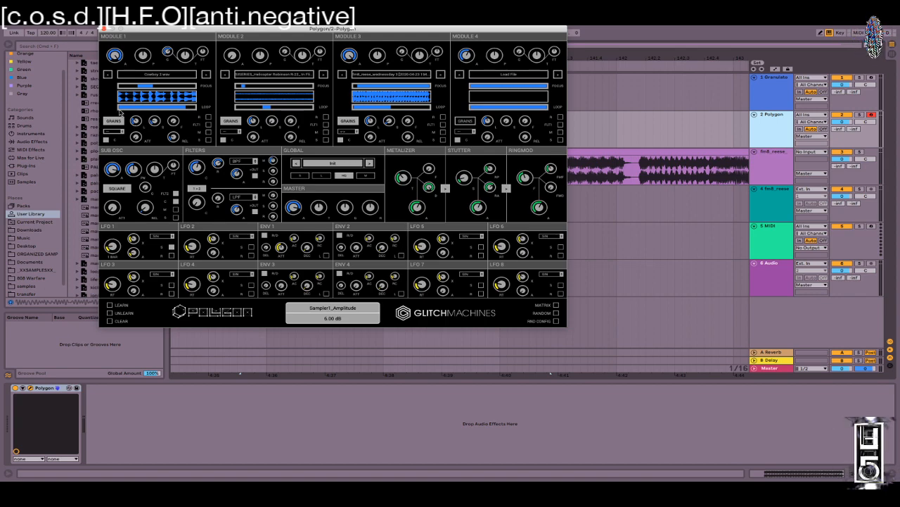
{"action": "left_click_drag", "start_coordinate": [142, 159], "coordinate": [140, 131]}
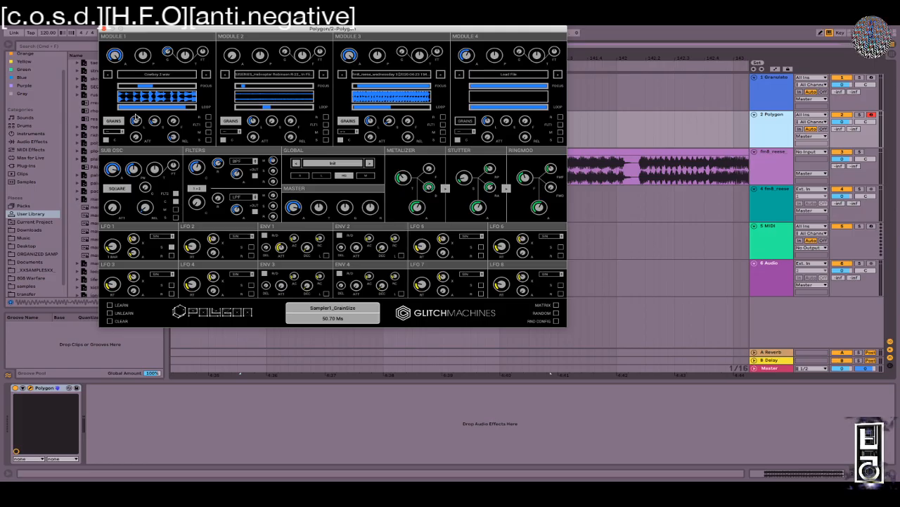
{"action": "left_click_drag", "start_coordinate": [136, 117], "coordinate": [123, 133]}
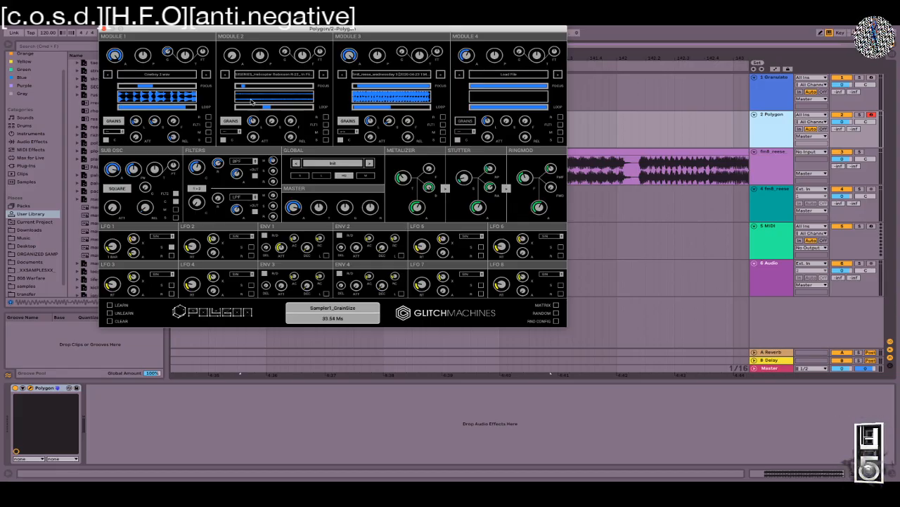
{"action": "left_click_drag", "start_coordinate": [123, 131], "coordinate": [151, 136]}
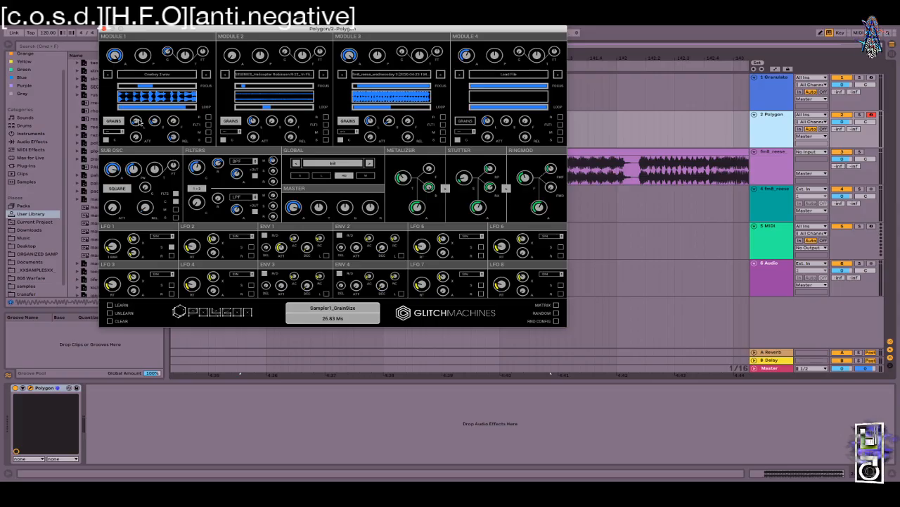
{"action": "mouse_move", "coordinate": [139, 123]}
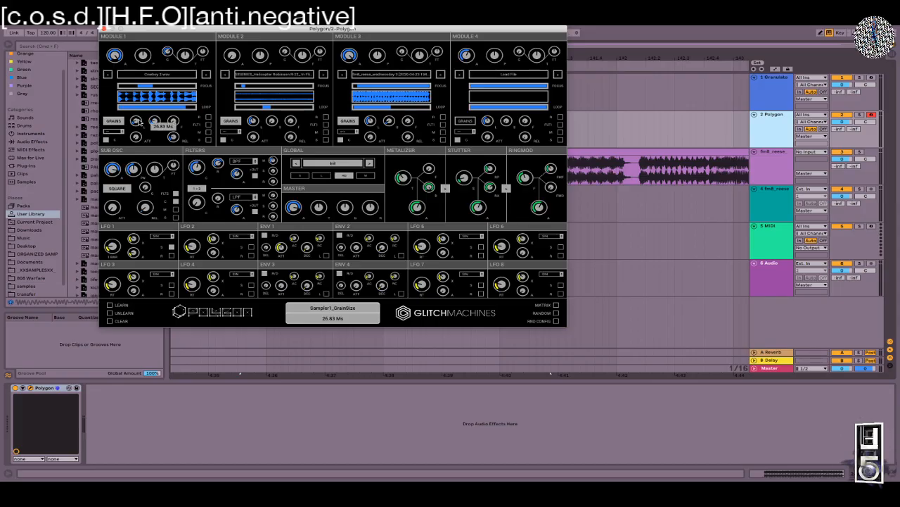
{"action": "left_click_drag", "start_coordinate": [139, 122], "coordinate": [137, 90]}
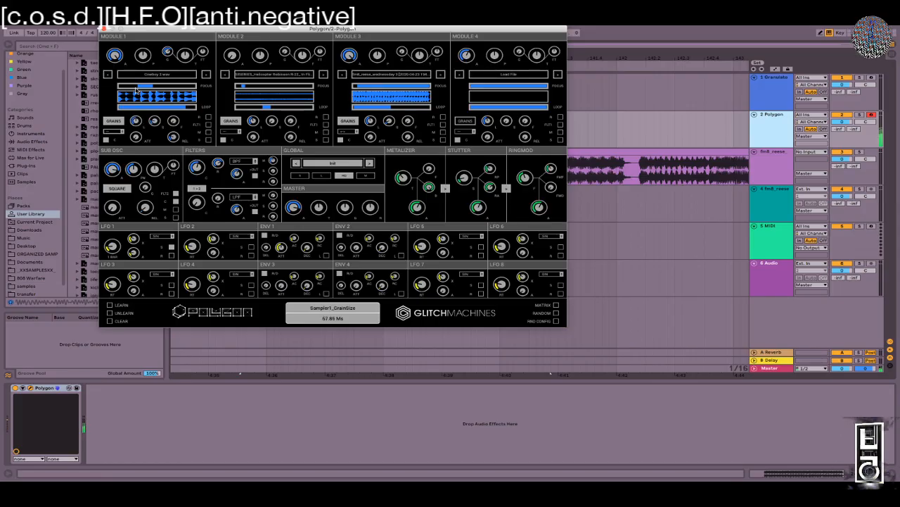
Step: Set Module 1's stretch to 1.03 x, switch playback mode, end loop at 38 %, grain feed 68.40 %
{"action": "left_click_drag", "start_coordinate": [130, 137], "coordinate": [154, 145]}
{"action": "left_click", "coordinate": [114, 132]}
{"action": "left_click", "coordinate": [114, 143]}
{"action": "left_click_drag", "start_coordinate": [186, 108], "coordinate": [153, 154]}
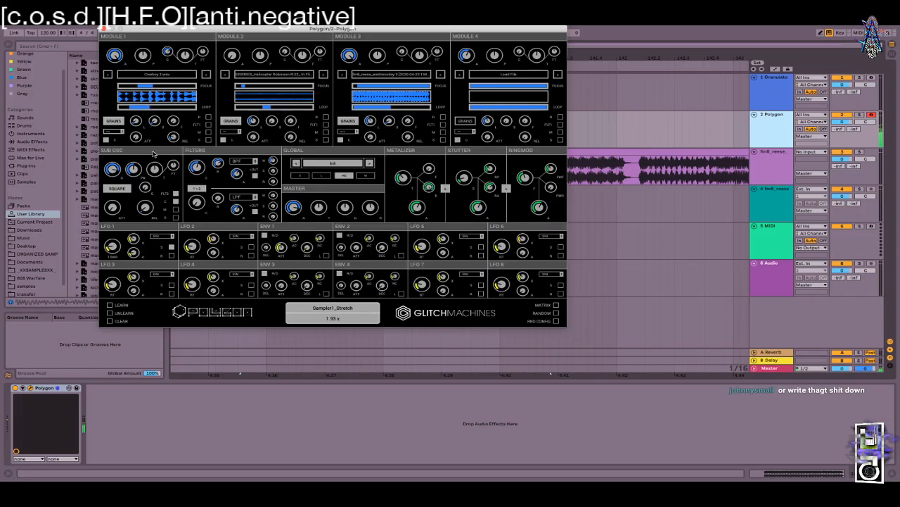
{"action": "left_click_drag", "start_coordinate": [166, 123], "coordinate": [172, 55]}
{"action": "mouse_move", "coordinate": [172, 116]}
{"action": "left_mouse_down"}
{"action": "mouse_move", "coordinate": [173, 105]}
{"action": "mouse_move", "coordinate": [171, 121]}
{"action": "left_mouse_up"}
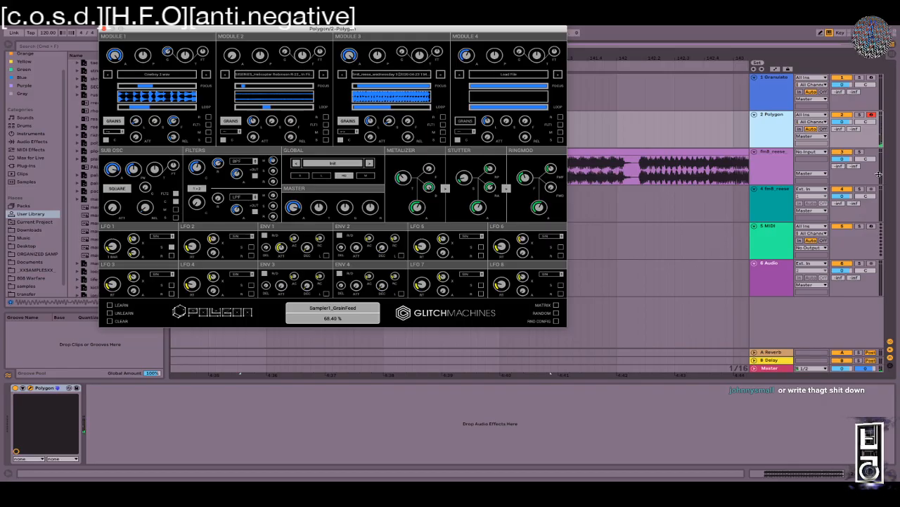
Step: Load Glue Compressor after Polygon/2 via a 'glue' search, then lower Module 1 and Module 3 levels
{"action": "key", "text": "super+Tab"}
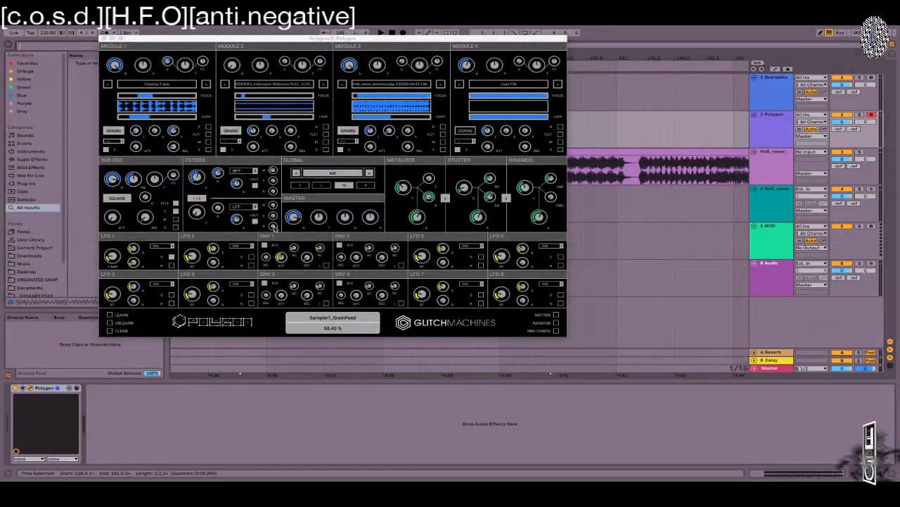
{"action": "key", "text": "super+f"}
{"action": "type", "text": "glue"}
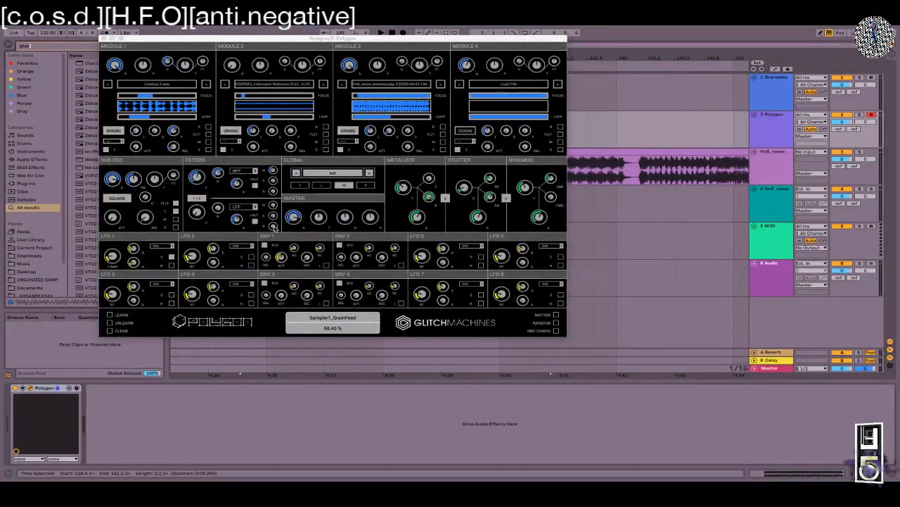
{"action": "key", "text": "Return"}
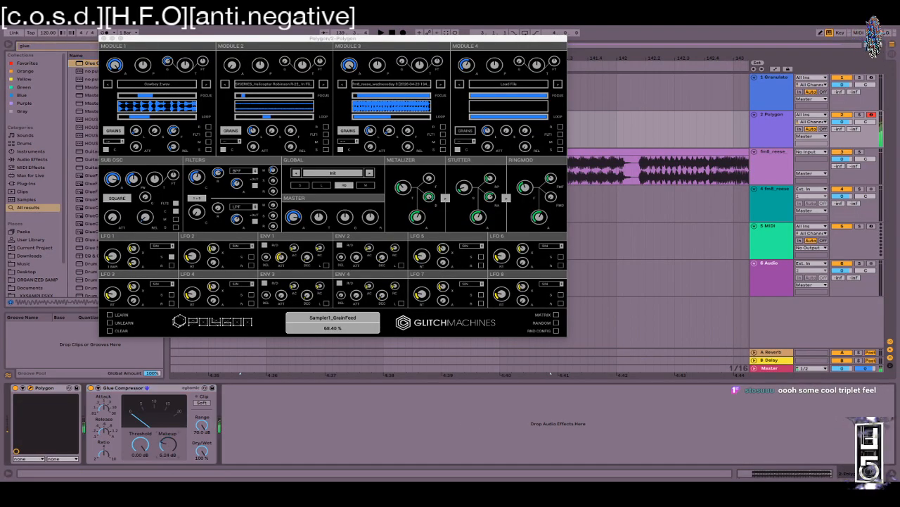
{"action": "left_click_drag", "start_coordinate": [117, 66], "coordinate": [120, 128]}
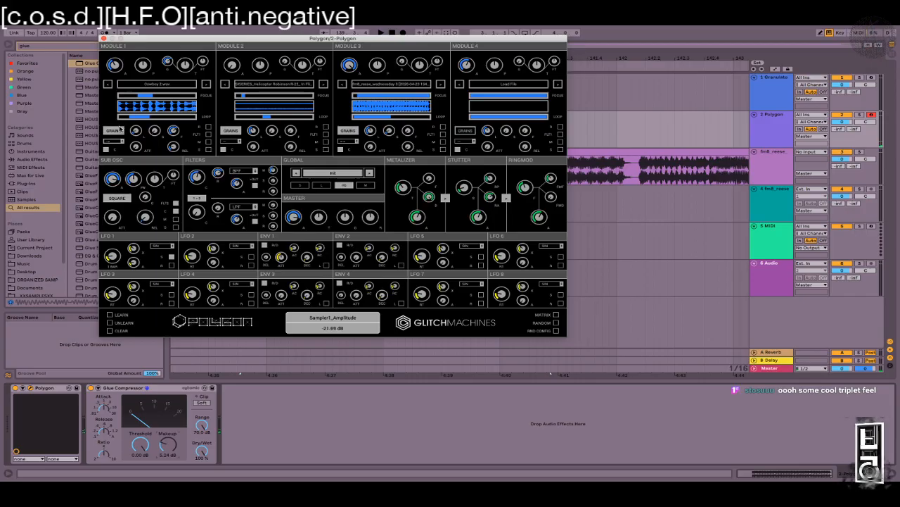
{"action": "left_click_drag", "start_coordinate": [348, 67], "coordinate": [344, 90]}
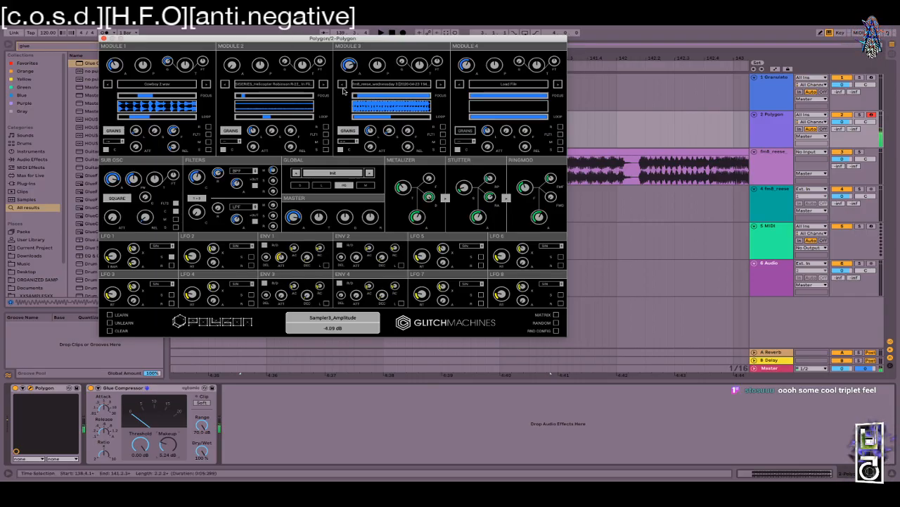
Step: Set Glue Compressor makeup to 14.8 dB and threshold to -11.7 dB; raise the sub oscillator to 4.50 dB
{"action": "left_click_drag", "start_coordinate": [168, 443], "coordinate": [167, 417]}
{"action": "left_click_drag", "start_coordinate": [141, 443], "coordinate": [141, 457]}
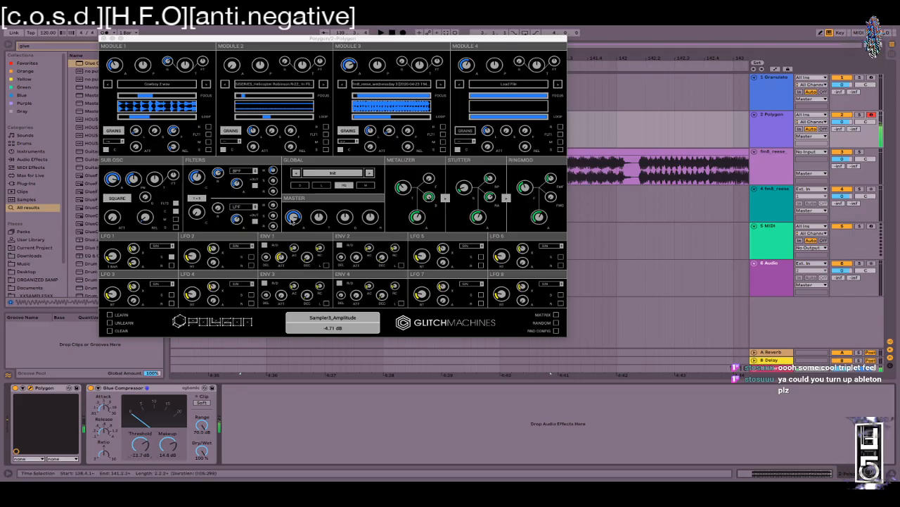
{"action": "left_click_drag", "start_coordinate": [292, 220], "coordinate": [294, 214]}
{"action": "left_click_drag", "start_coordinate": [117, 180], "coordinate": [121, 171]}
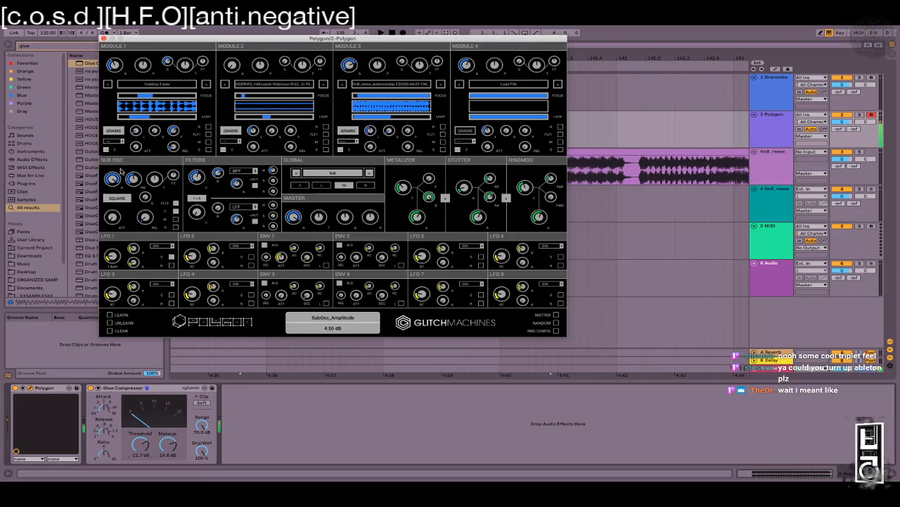
{"action": "key", "text": "x"}
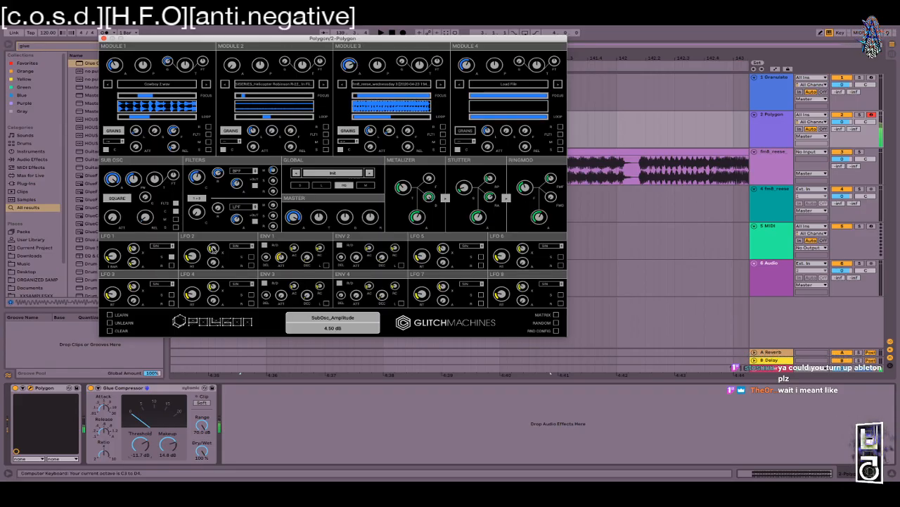
Step: Silence Module 1, set Module 2 loop start 24 %, Module 3 loop 2.90–8.60 %, Filter 1 cutoff 20 Hz
{"action": "left_click_drag", "start_coordinate": [114, 64], "coordinate": [110, 120]}
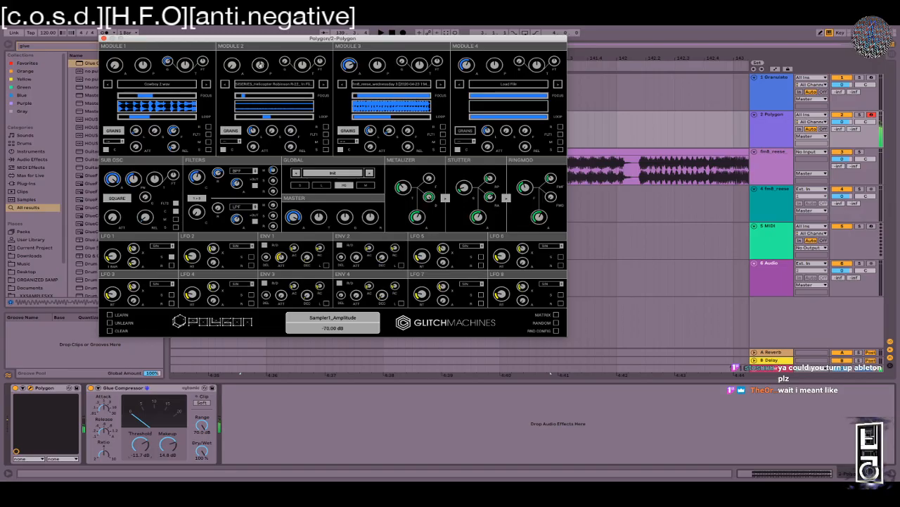
{"action": "left_click_drag", "start_coordinate": [265, 118], "coordinate": [301, 117]}
{"action": "mouse_move", "coordinate": [392, 116]}
{"action": "left_mouse_down"}
{"action": "mouse_move", "coordinate": [356, 118]}
{"action": "mouse_move", "coordinate": [393, 119]}
{"action": "left_mouse_up"}
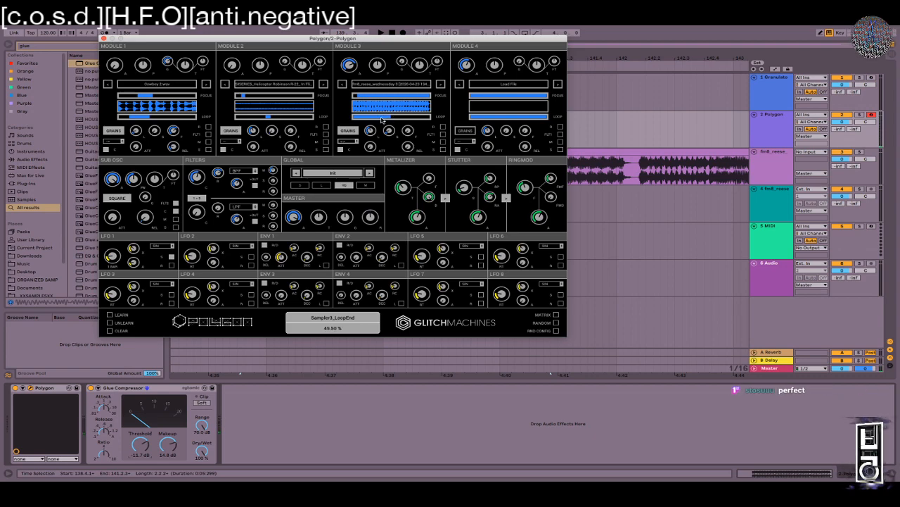
{"action": "left_click_drag", "start_coordinate": [354, 118], "coordinate": [356, 119]}
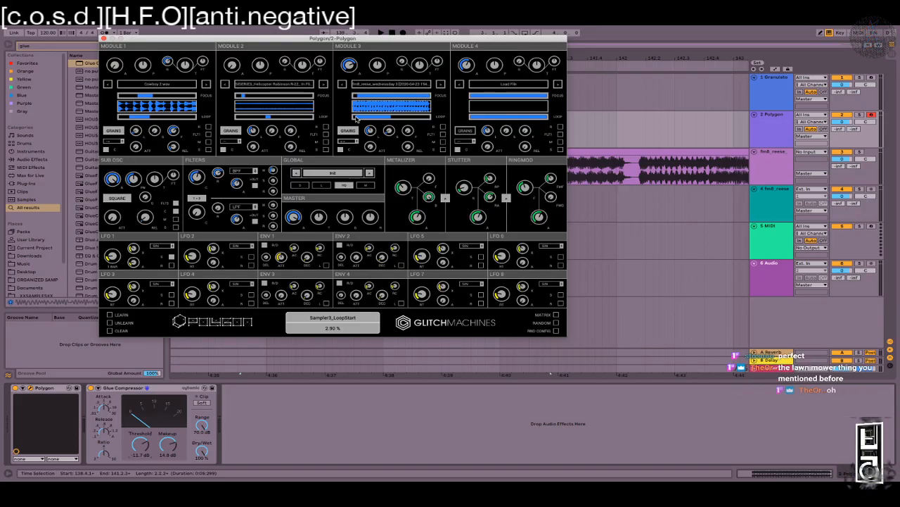
{"action": "left_click_drag", "start_coordinate": [389, 120], "coordinate": [357, 114]}
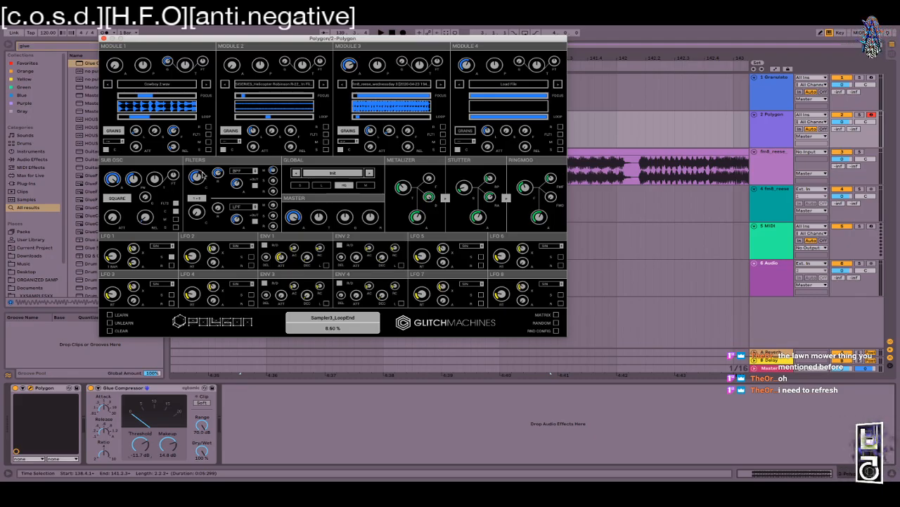
{"action": "left_click_drag", "start_coordinate": [201, 180], "coordinate": [198, 248]}
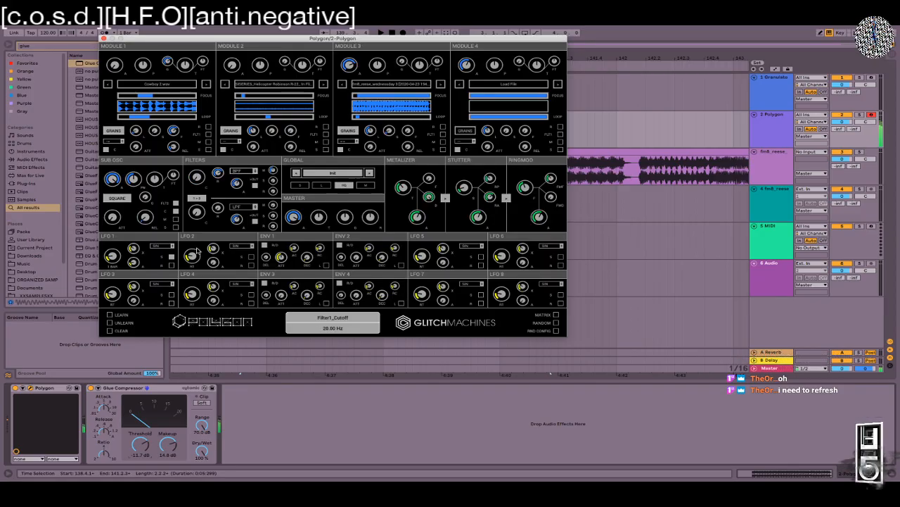
Step: In the modulation matrix, set row 1's destination to Sampler 1 > Sampler1 Start, then close the matrix
{"action": "left_click", "coordinate": [556, 314]}
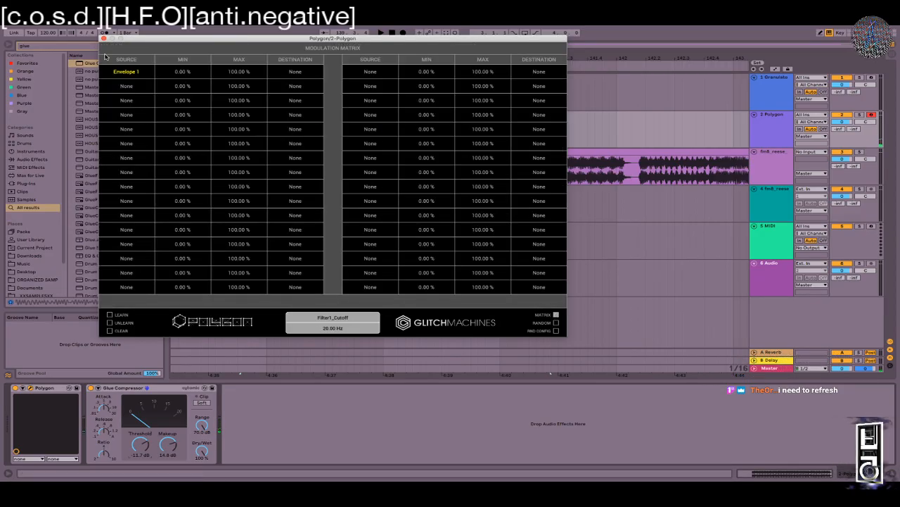
{"action": "left_click", "coordinate": [307, 72]}
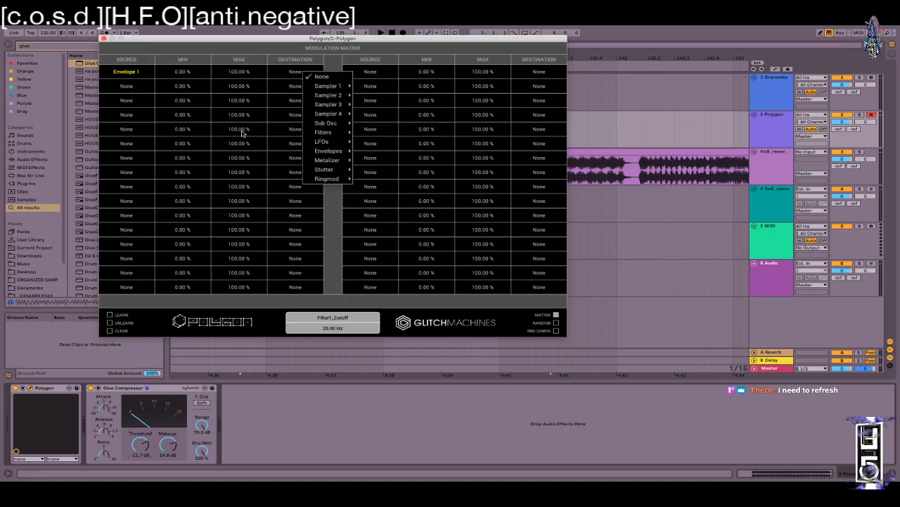
{"action": "mouse_move", "coordinate": [323, 90]}
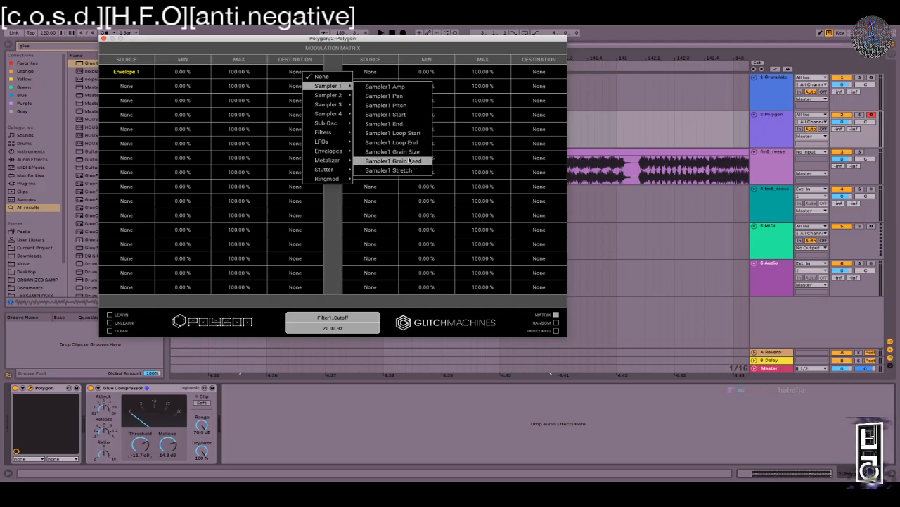
{"action": "left_click", "coordinate": [387, 114]}
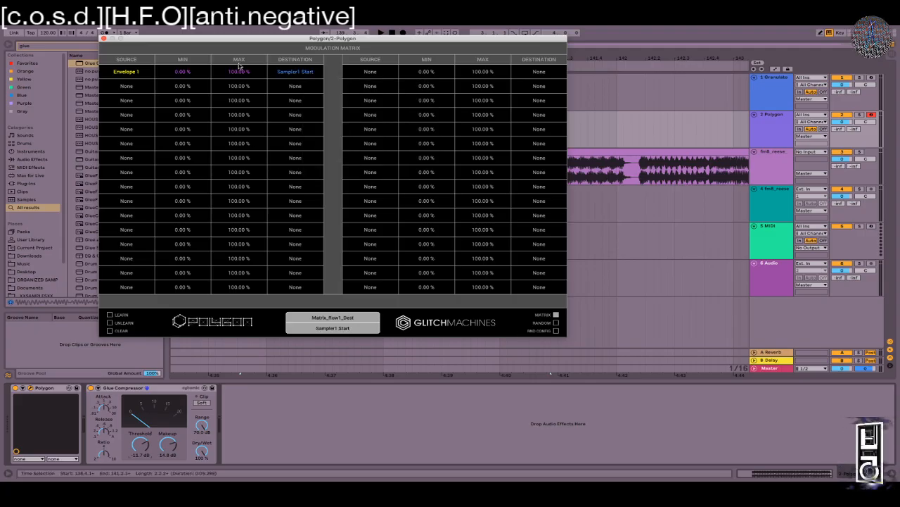
{"action": "left_click", "coordinate": [556, 315]}
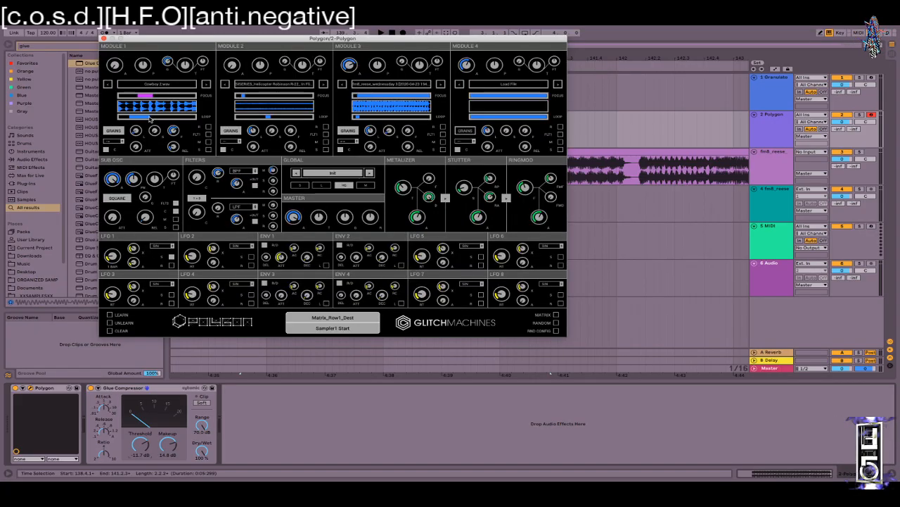
Step: Set Module 1 loop end 29 %, end offset 33 %, level -4.58 dB; loop Envelope 1 with 361.25 ms attack
{"action": "left_click_drag", "start_coordinate": [138, 119], "coordinate": [152, 118]}
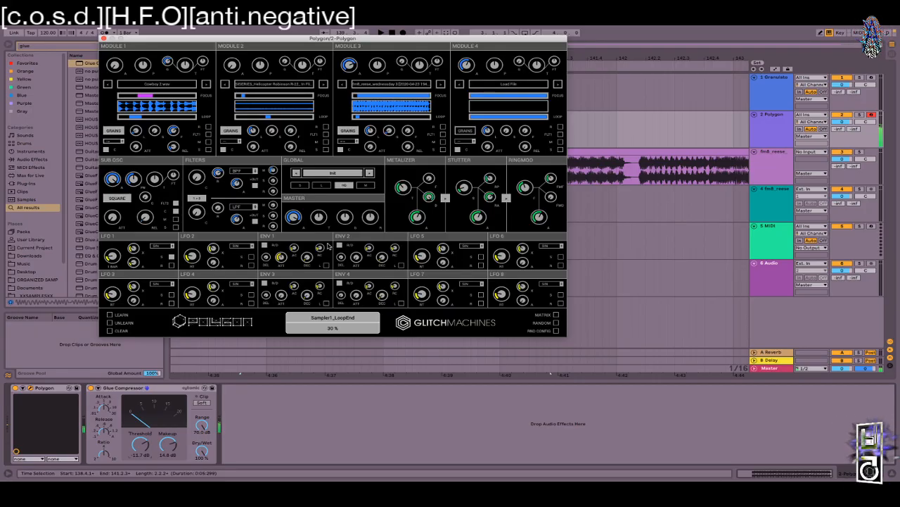
{"action": "left_click", "coordinate": [326, 265]}
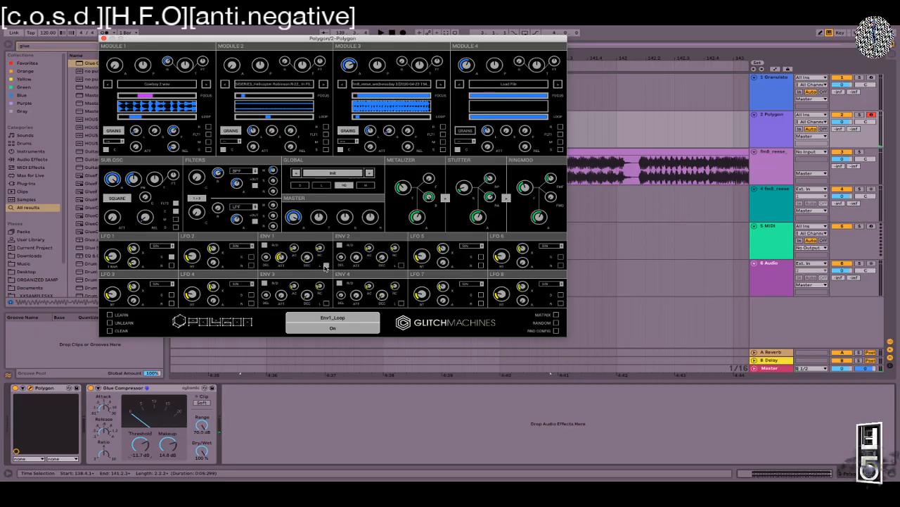
{"action": "left_click_drag", "start_coordinate": [282, 257], "coordinate": [282, 260]}
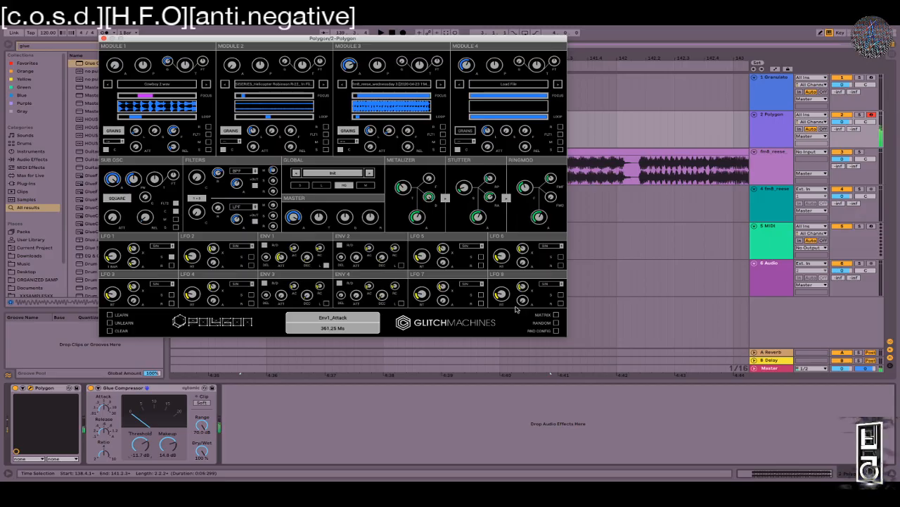
{"action": "left_click_drag", "start_coordinate": [155, 97], "coordinate": [146, 97]}
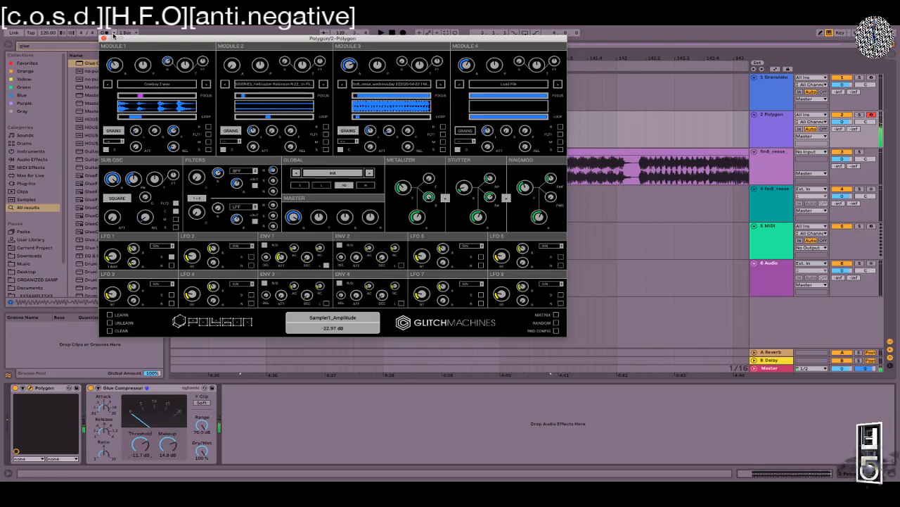
{"action": "left_click_drag", "start_coordinate": [115, 65], "coordinate": [112, 29]}
Step: Switch Filter 1 to low-pass with its cutoff at 490.48 Hz
{"action": "left_click", "coordinate": [240, 171]}
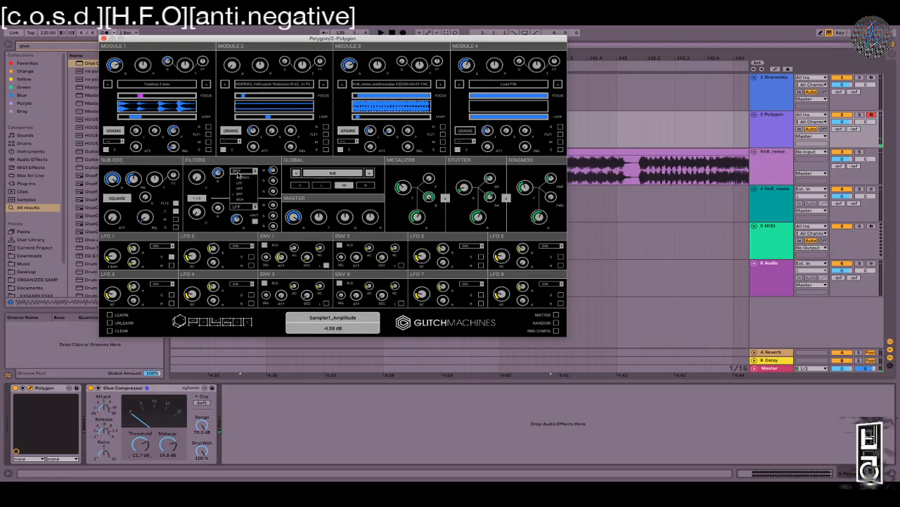
{"action": "left_click", "coordinate": [240, 183]}
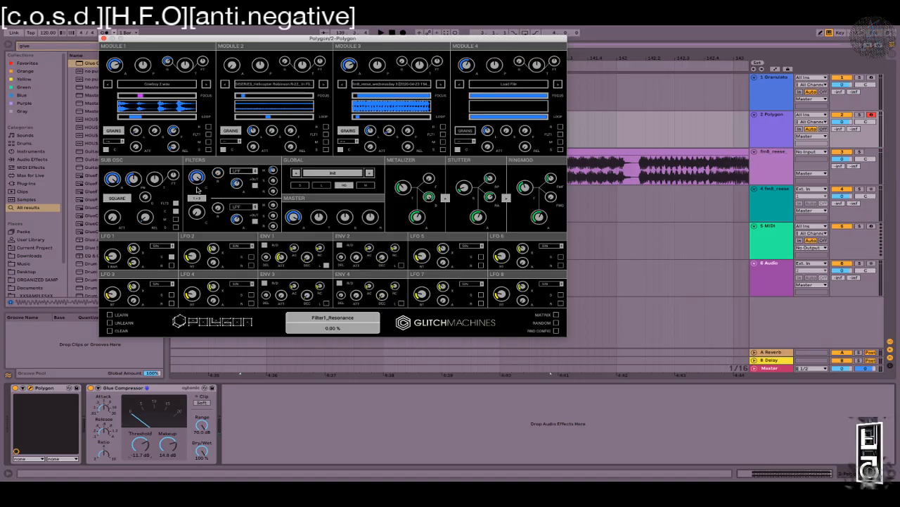
{"action": "left_click_drag", "start_coordinate": [197, 176], "coordinate": [185, 232]}
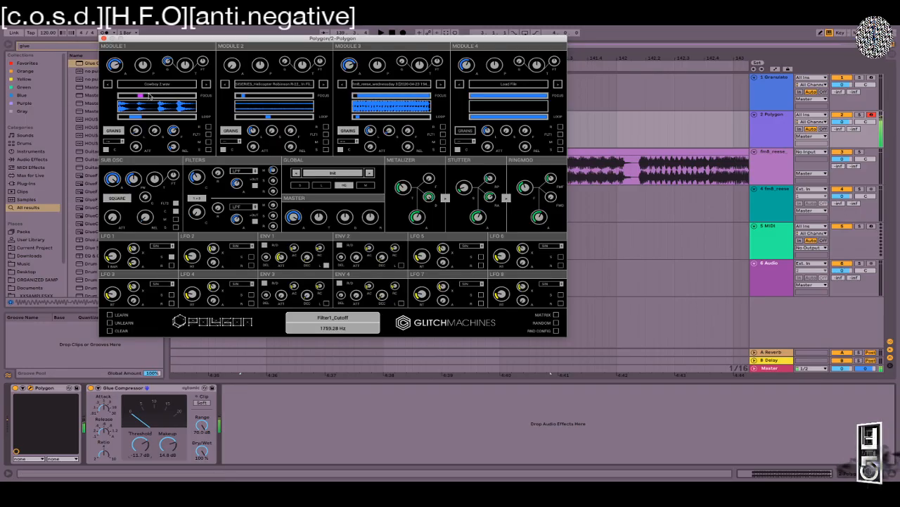
Step: Drop Glue makeup to 10.2 dB with soft clip on; set matrix row 1 to 27.70 % min, 12.90 % max
{"action": "left_click_drag", "start_coordinate": [166, 446], "coordinate": [167, 455]}
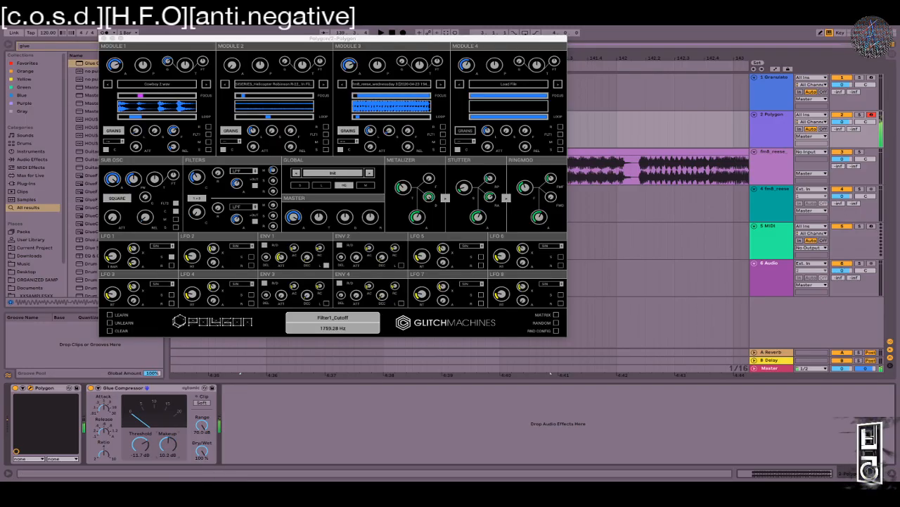
{"action": "left_click", "coordinate": [204, 402]}
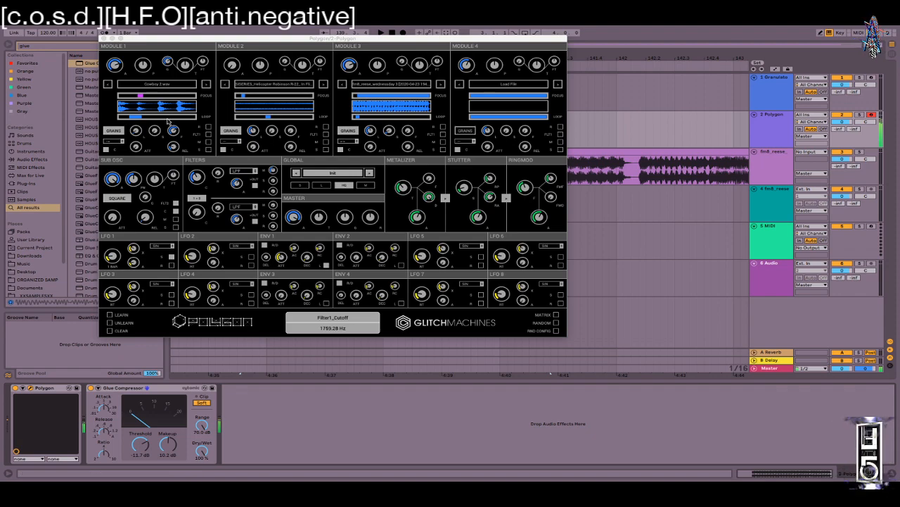
{"action": "left_click", "coordinate": [556, 315]}
{"action": "left_click_drag", "start_coordinate": [239, 78], "coordinate": [230, 90]}
{"action": "left_click_drag", "start_coordinate": [228, 150], "coordinate": [223, 168]}
{"action": "left_click_drag", "start_coordinate": [180, 72], "coordinate": [182, 45]}
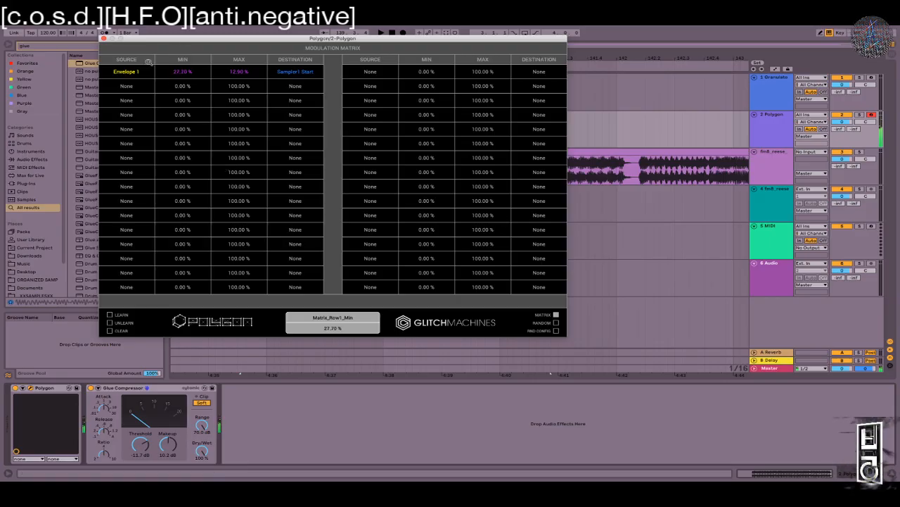
Step: Lower matrix row 1's minimum to 15.10 % and go back to the main synth panel
{"action": "left_click_drag", "start_coordinate": [178, 72], "coordinate": [227, 77]}
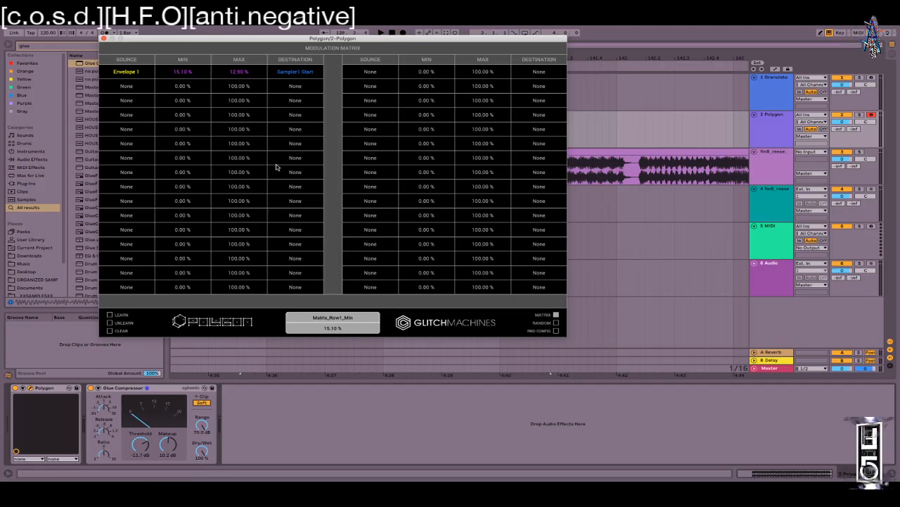
{"action": "left_click", "coordinate": [548, 316]}
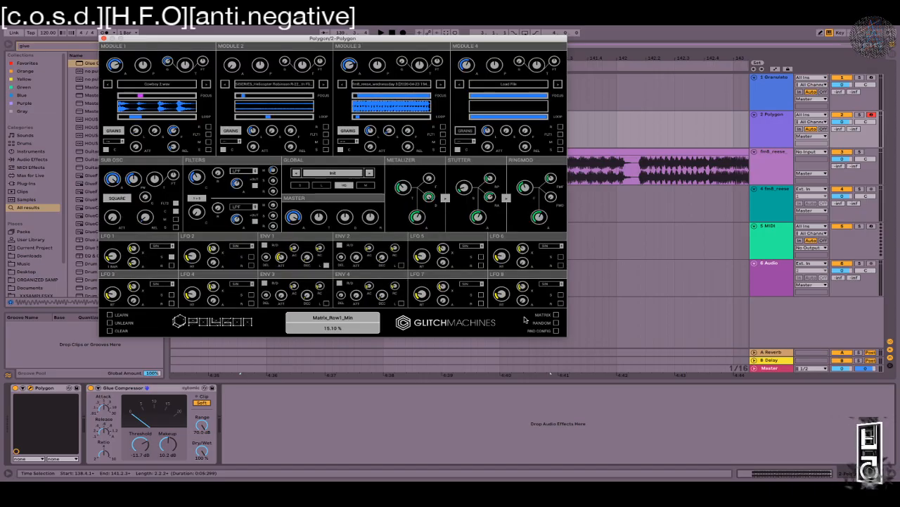
Step: Set Module 1's start offset to 22.60 % and Module 3's end offset to 31.60 %, then show the matrix
{"action": "left_click_drag", "start_coordinate": [138, 98], "coordinate": [138, 99]}
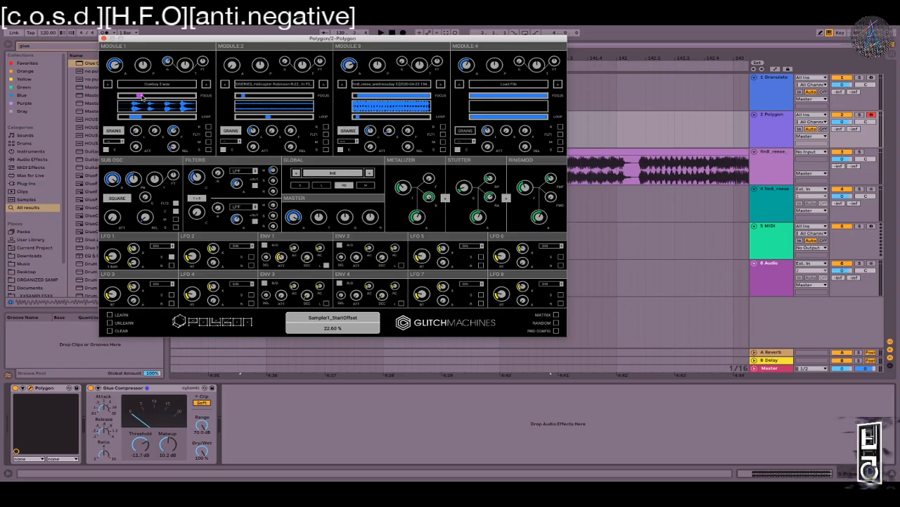
{"action": "mouse_move", "coordinate": [142, 97]}
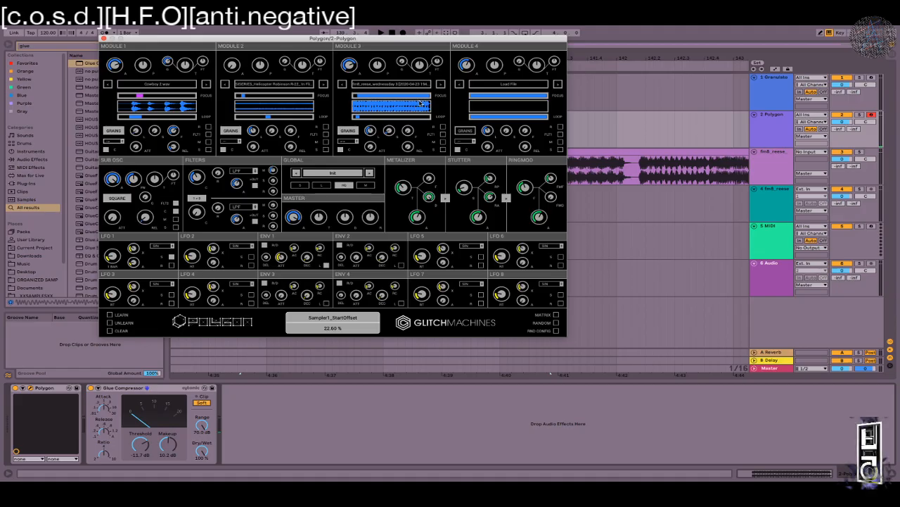
{"action": "left_click_drag", "start_coordinate": [429, 97], "coordinate": [368, 99]}
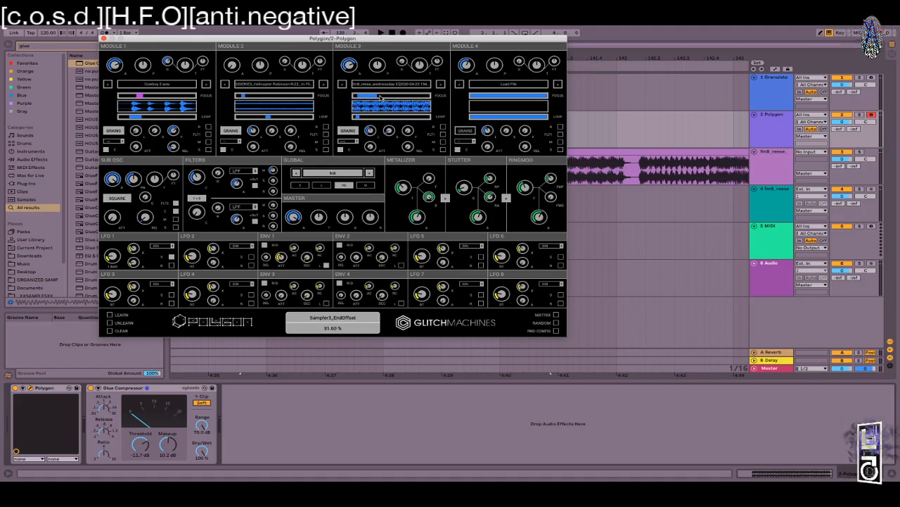
{"action": "left_click", "coordinate": [556, 315]}
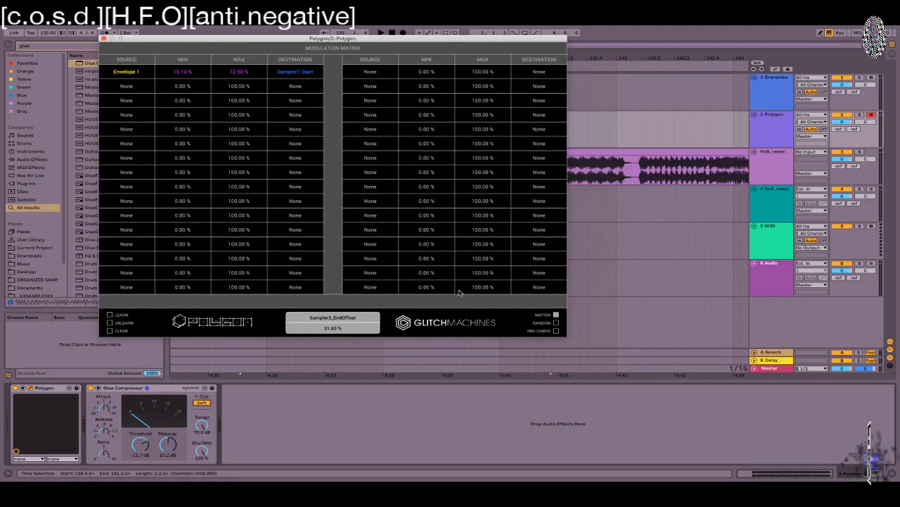
Step: Make matrix row 2 send Envelope 1 to Sampler 3 > Sampler3 Loop Start with Max at 15 %
{"action": "left_click", "coordinate": [123, 87]}
{"action": "left_click", "coordinate": [148, 174]}
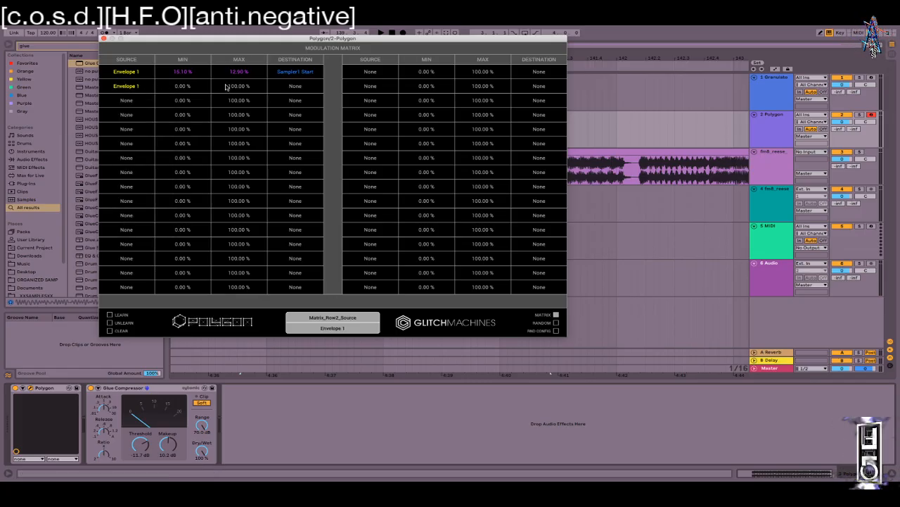
{"action": "left_click", "coordinate": [292, 90]}
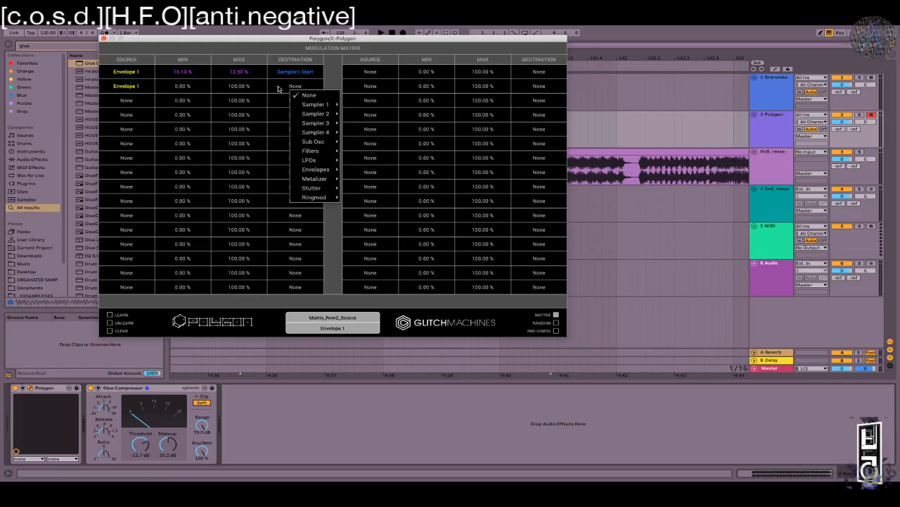
{"action": "mouse_move", "coordinate": [327, 123]}
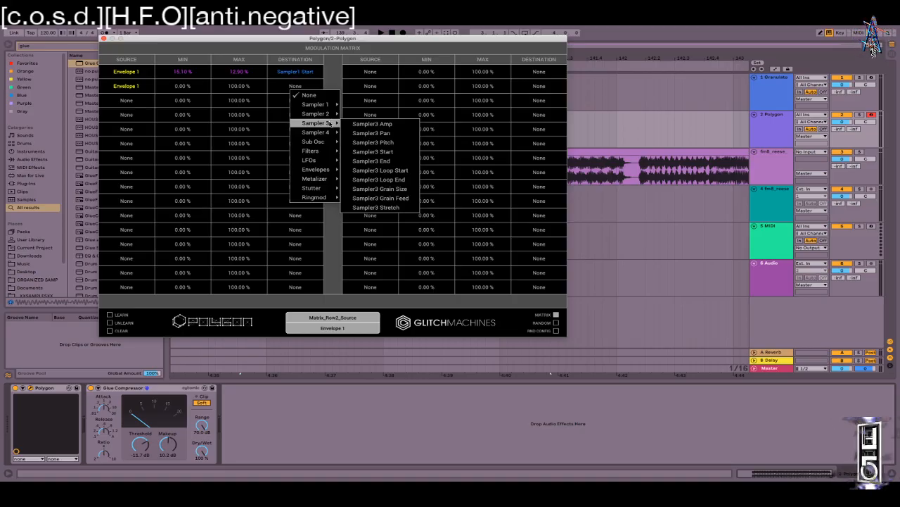
{"action": "left_click", "coordinate": [381, 170]}
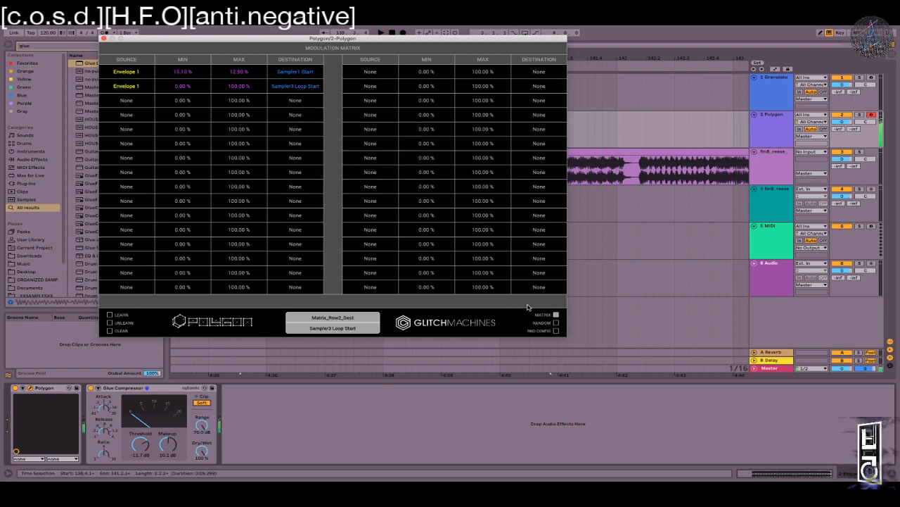
{"action": "left_click_drag", "start_coordinate": [235, 91], "coordinate": [223, 180]}
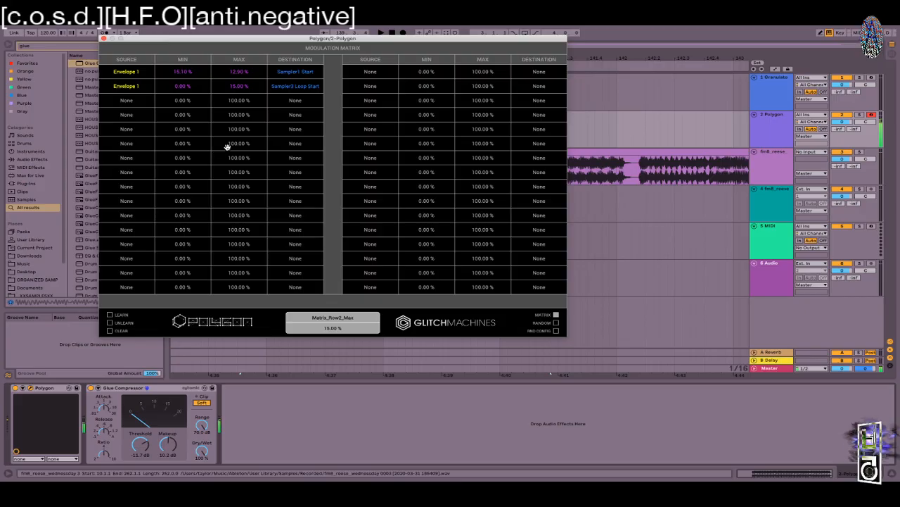
{"action": "left_click", "coordinate": [556, 315]}
{"action": "left_click", "coordinate": [358, 118]}
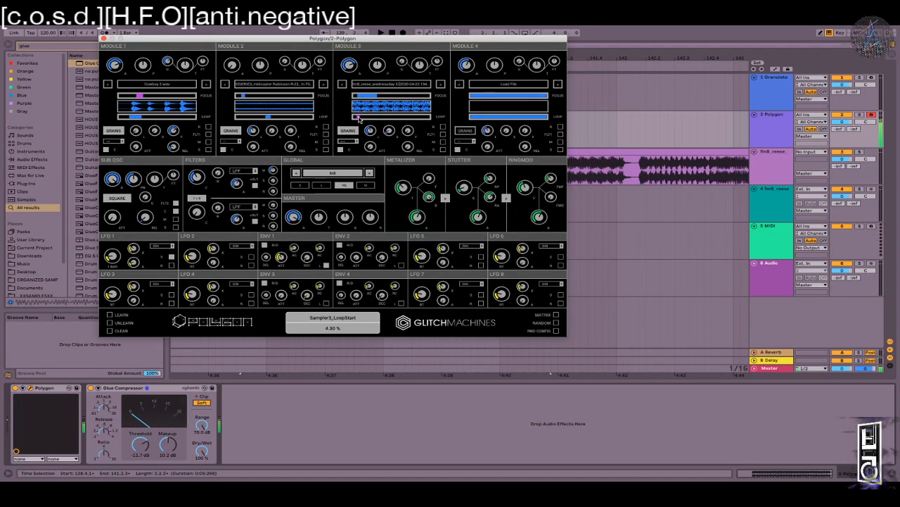
Step: Move Module 3's loop start to the beginning, pull its end point earlier, and lengthen Envelope 1's release
{"action": "mouse_move", "coordinate": [360, 119]}
{"action": "left_mouse_down"}
{"action": "mouse_move", "coordinate": [371, 143]}
{"action": "mouse_move", "coordinate": [373, 131]}
{"action": "left_mouse_up"}
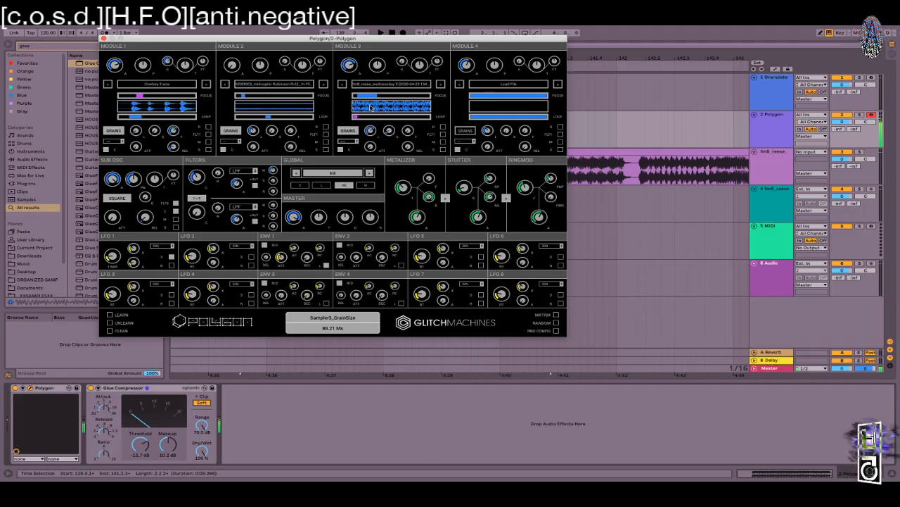
{"action": "mouse_move", "coordinate": [376, 97]}
{"action": "left_mouse_down"}
{"action": "mouse_move", "coordinate": [365, 101]}
{"action": "mouse_move", "coordinate": [394, 98]}
{"action": "mouse_move", "coordinate": [371, 100]}
{"action": "left_mouse_up"}
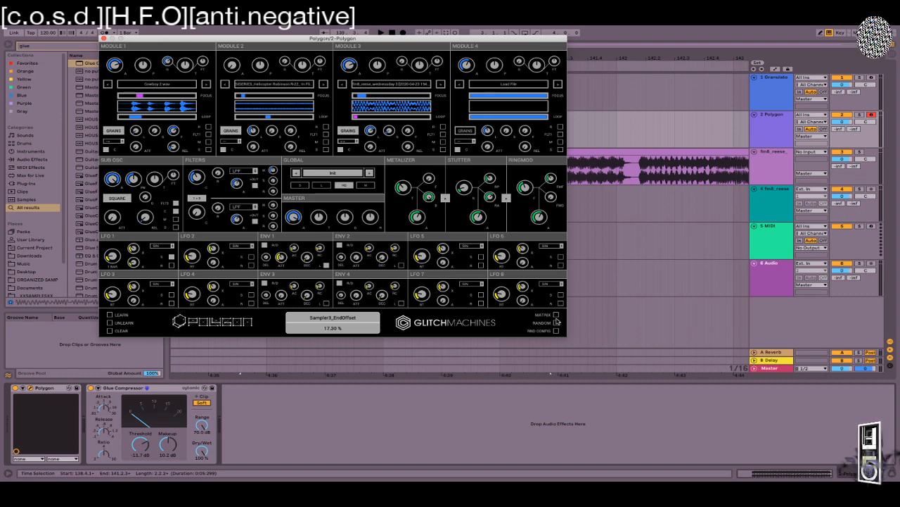
{"action": "left_click_drag", "start_coordinate": [305, 259], "coordinate": [306, 209]}
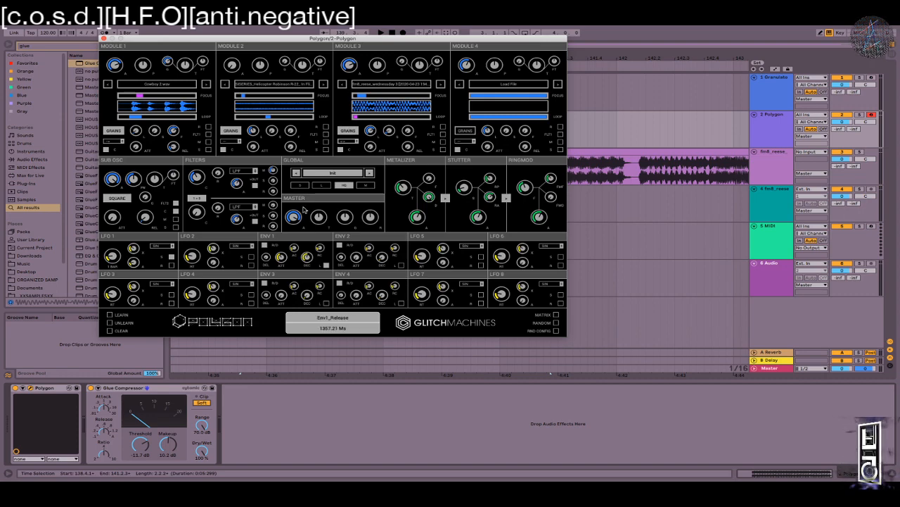
{"action": "left_click_drag", "start_coordinate": [308, 254], "coordinate": [308, 227]}
Step: Lengthen Envelope 1's attack, leaving its curve at 2.20, then return to the modulation matrix
{"action": "left_click_drag", "start_coordinate": [281, 257], "coordinate": [275, 200]}
{"action": "left_click", "coordinate": [295, 216]}
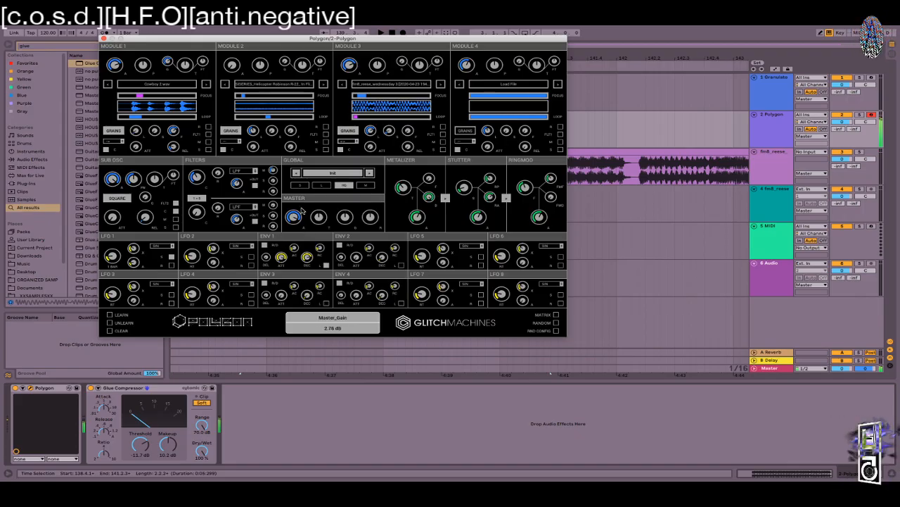
{"action": "left_click_drag", "start_coordinate": [279, 258], "coordinate": [304, 238]}
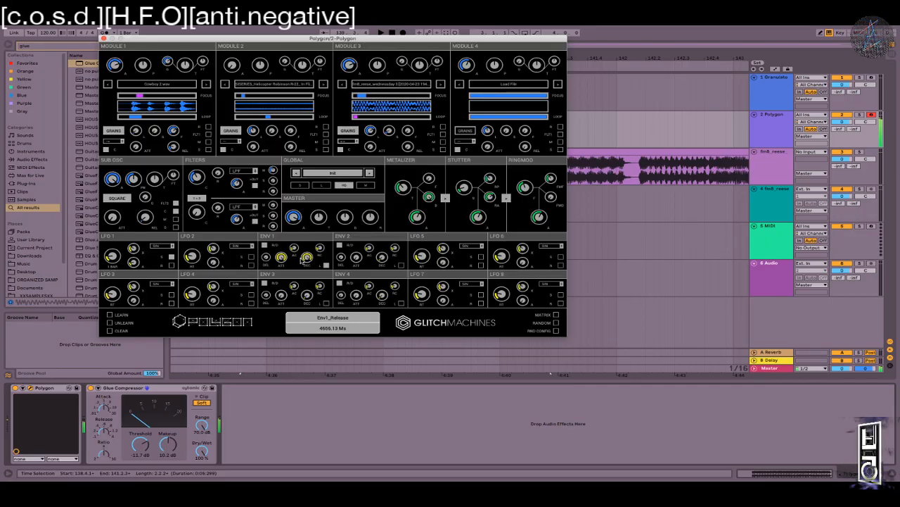
{"action": "key", "text": "z"}
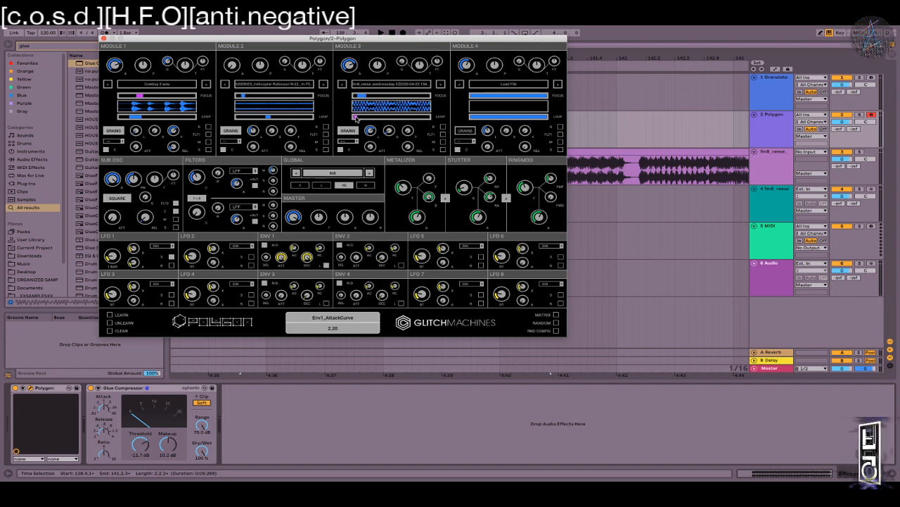
{"action": "left_click", "coordinate": [554, 316]}
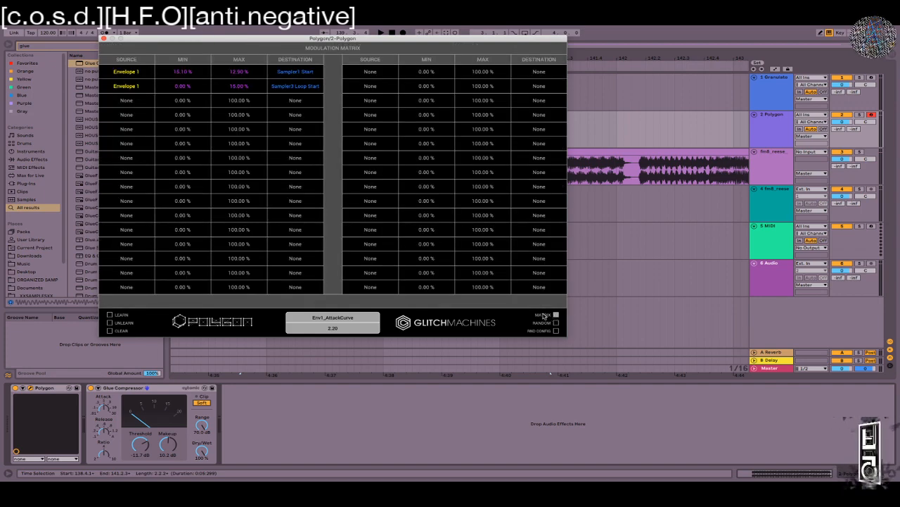
Step: Narrow matrix row 2's Loop Start amount to about 5.70% and raise row 1's maximum to 17.60%
{"action": "left_click_drag", "start_coordinate": [232, 86], "coordinate": [230, 95]}
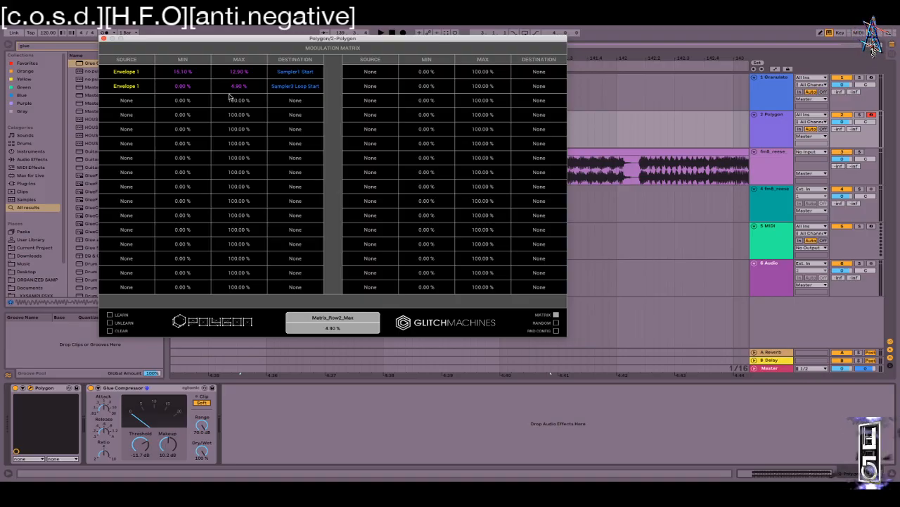
{"action": "left_click_drag", "start_coordinate": [230, 93], "coordinate": [193, 86]}
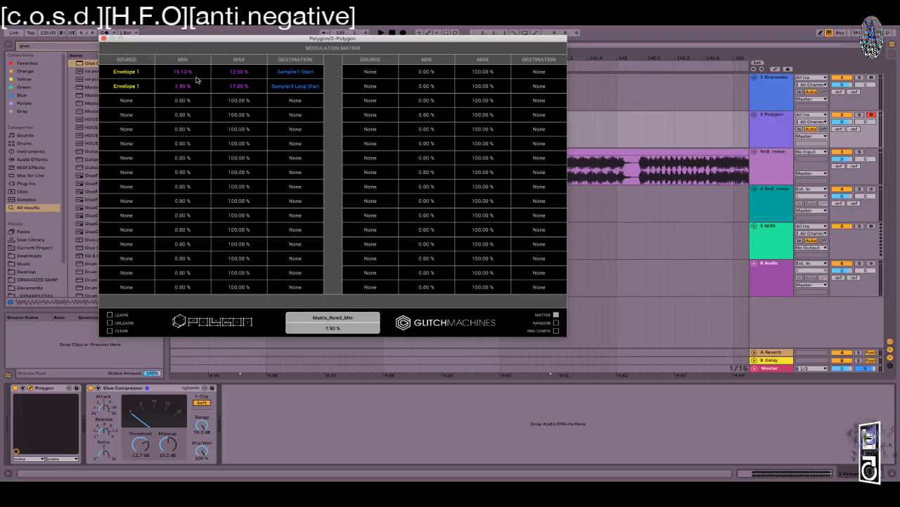
{"action": "left_click_drag", "start_coordinate": [238, 85], "coordinate": [235, 91]}
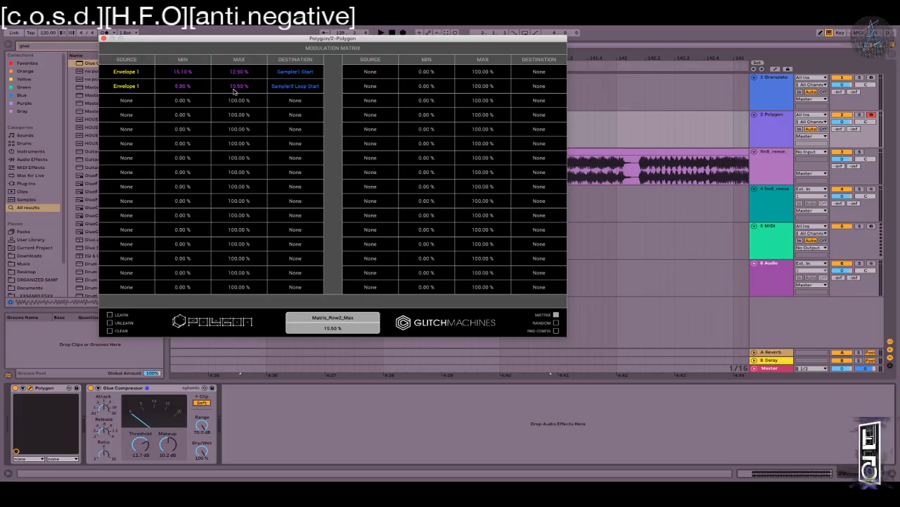
{"action": "mouse_move", "coordinate": [234, 92]}
{"action": "left_mouse_down"}
{"action": "mouse_move", "coordinate": [235, 104]}
{"action": "mouse_move", "coordinate": [231, 85]}
{"action": "mouse_move", "coordinate": [231, 98]}
{"action": "left_mouse_up"}
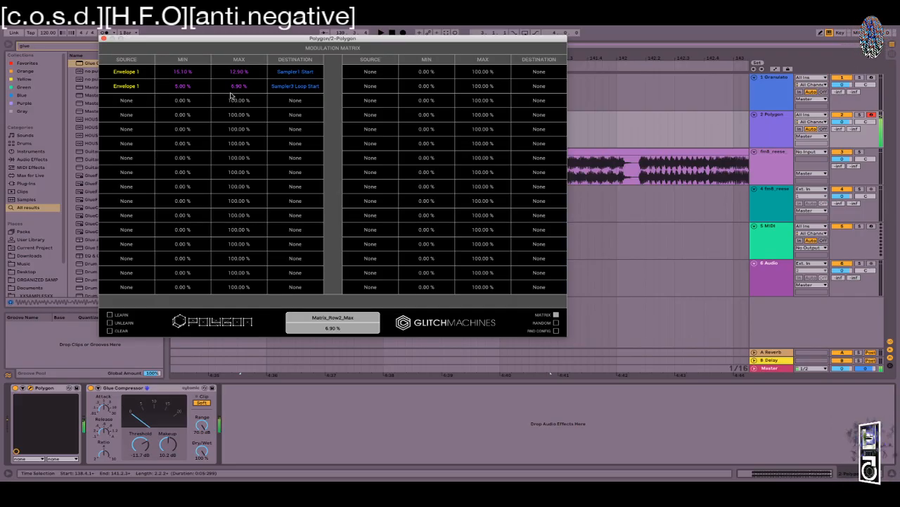
{"action": "left_click_drag", "start_coordinate": [230, 100], "coordinate": [238, 83]}
{"action": "left_click_drag", "start_coordinate": [233, 78], "coordinate": [232, 77]}
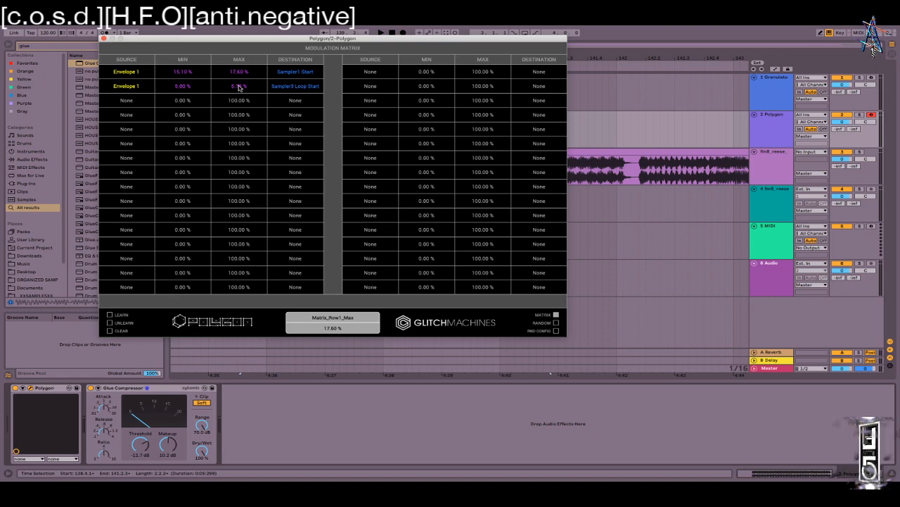
{"action": "left_click", "coordinate": [556, 315]}
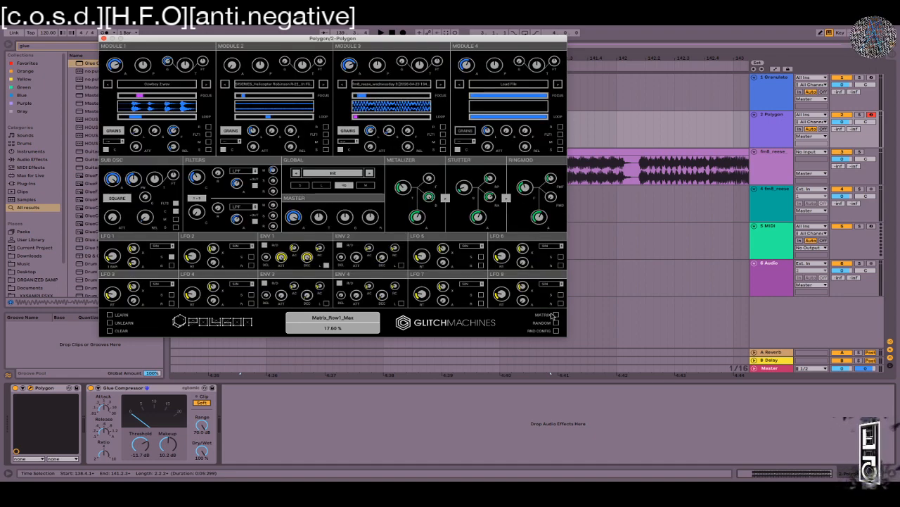
Step: Extend Module 3's loop end and raise matrix row 1's range to 36.20–82.60%
{"action": "left_click_drag", "start_coordinate": [356, 118], "coordinate": [361, 119]}
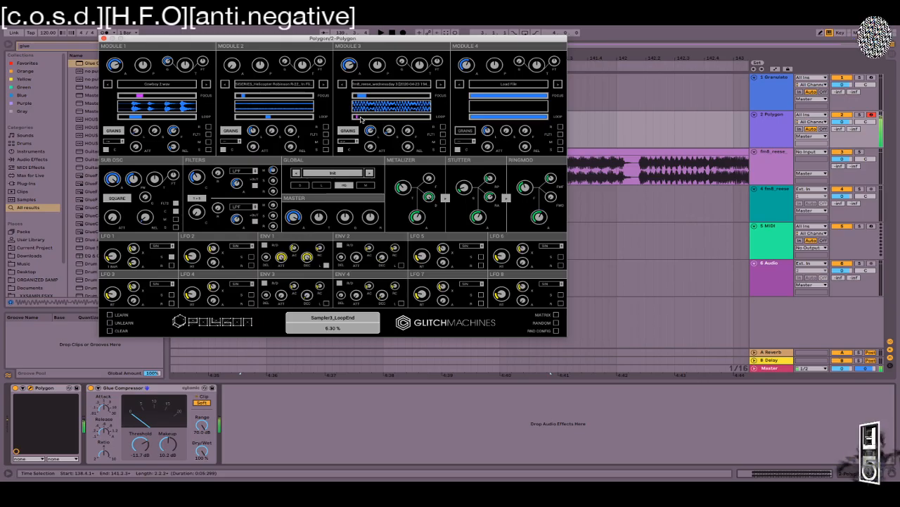
{"action": "left_click", "coordinate": [556, 315]}
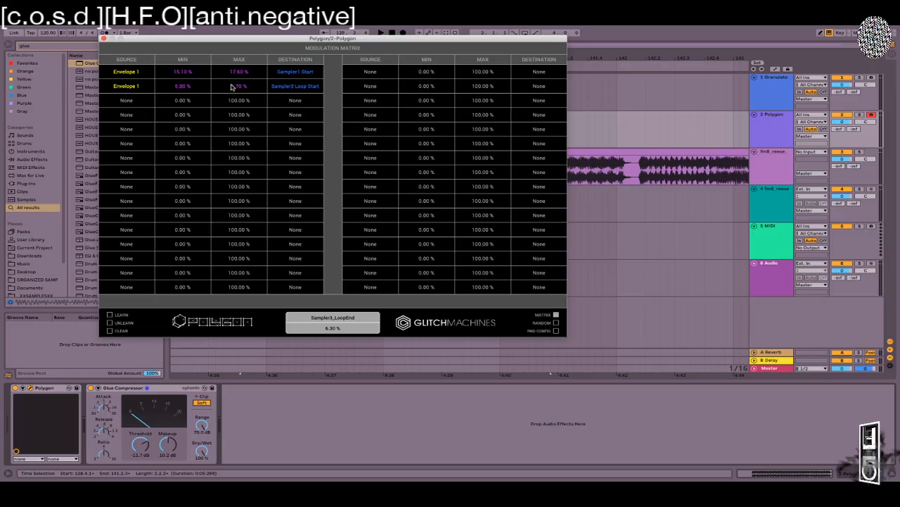
{"action": "left_click_drag", "start_coordinate": [182, 87], "coordinate": [185, 85]}
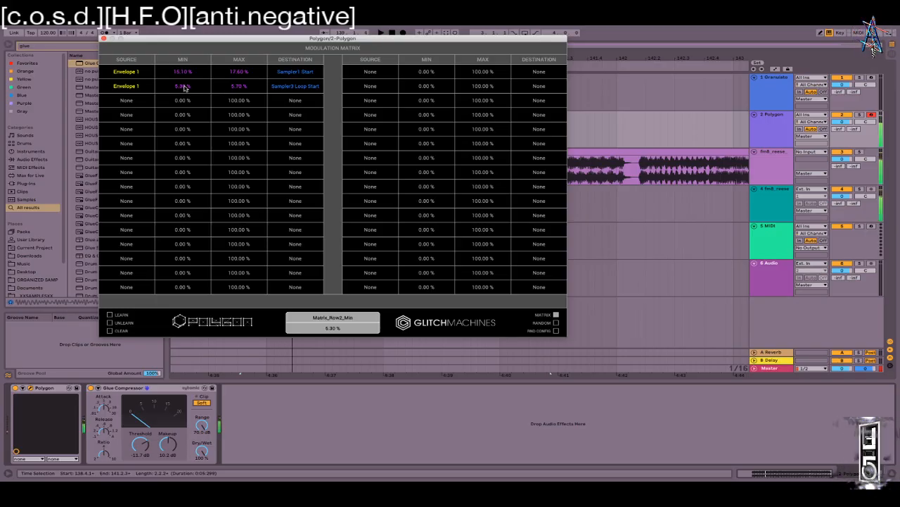
{"action": "left_click_drag", "start_coordinate": [185, 73], "coordinate": [187, 54]}
{"action": "left_click_drag", "start_coordinate": [232, 72], "coordinate": [230, 37]}
{"action": "left_click_drag", "start_coordinate": [237, 74], "coordinate": [236, 48]}
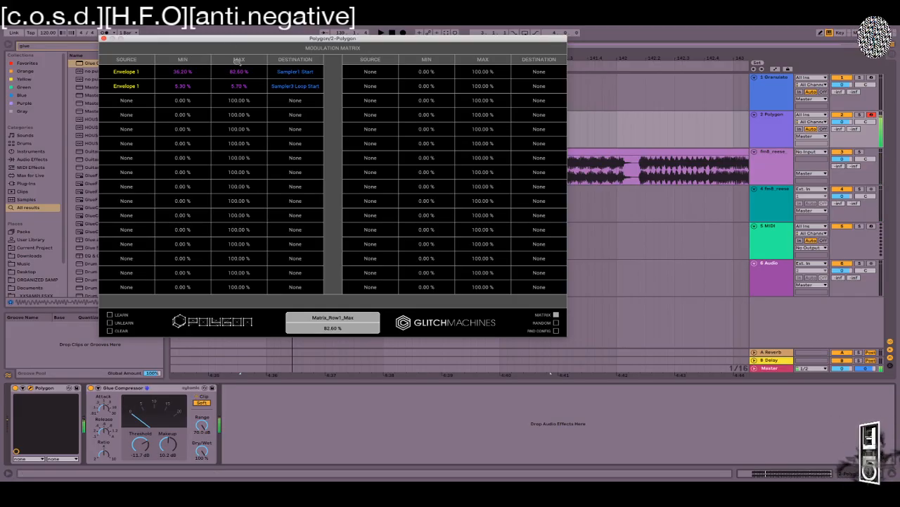
Step: Raise matrix row 2's maximum to about 24.30% and return to the synth panel
{"action": "left_click_drag", "start_coordinate": [236, 88], "coordinate": [236, 52]}
{"action": "left_click_drag", "start_coordinate": [234, 88], "coordinate": [237, 55]}
{"action": "left_click_drag", "start_coordinate": [243, 88], "coordinate": [242, 138]}
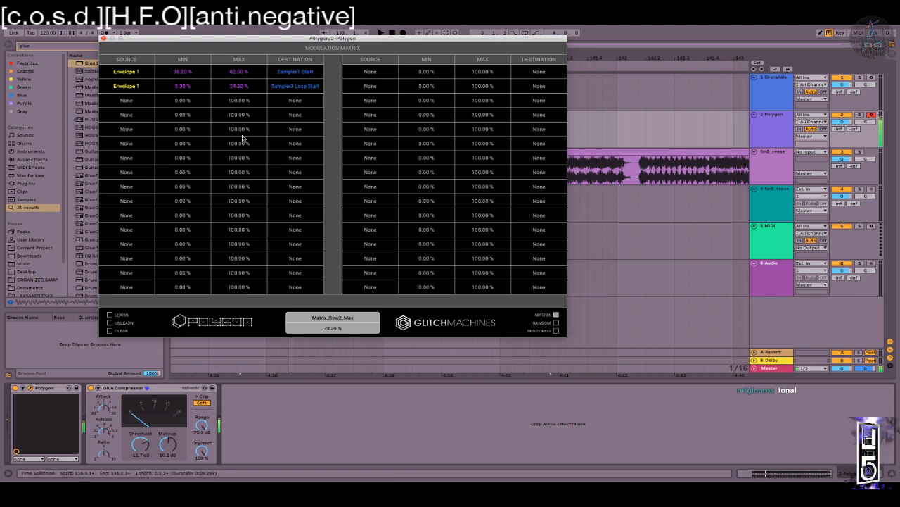
{"action": "left_click", "coordinate": [556, 315]}
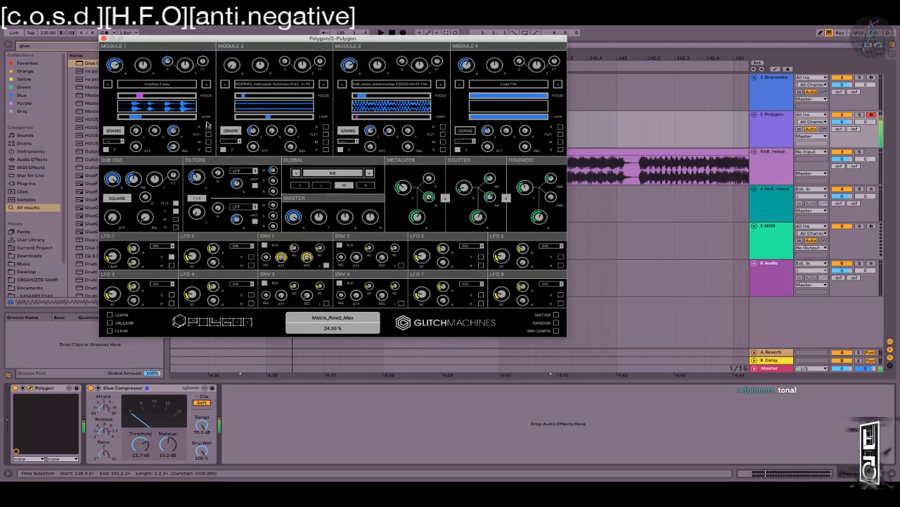
Step: Shift the keyboard octave and settle Filter 2's cutoff at 311.73 Hz
{"action": "key", "text": "z"}
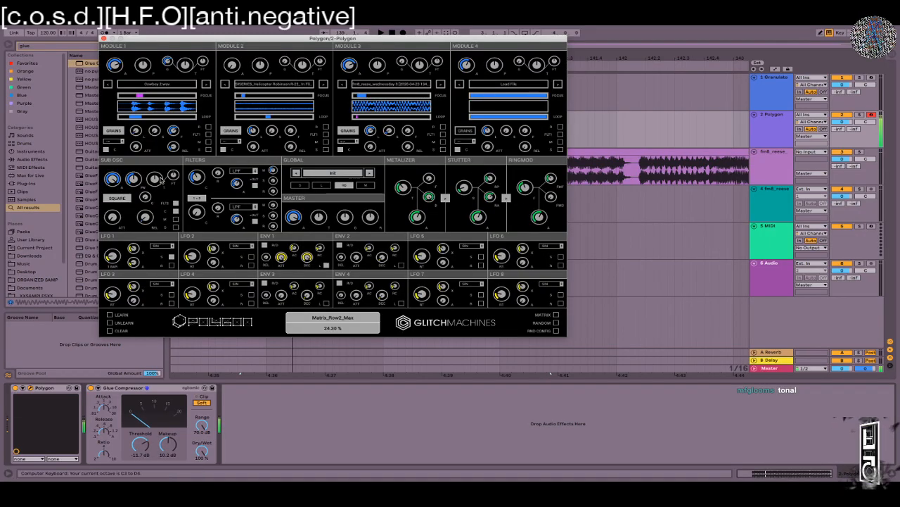
{"action": "mouse_move", "coordinate": [161, 182]}
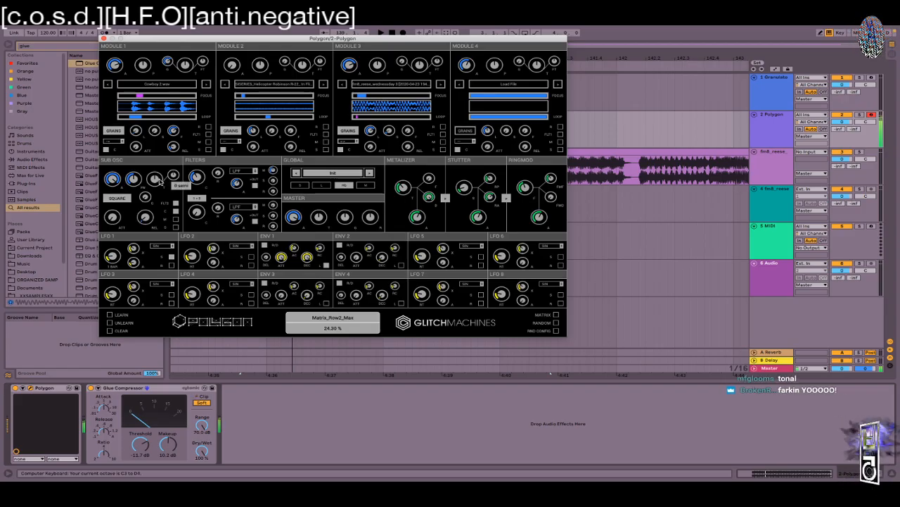
{"action": "mouse_move", "coordinate": [201, 215]}
{"action": "left_mouse_down"}
{"action": "mouse_move", "coordinate": [195, 188]}
{"action": "mouse_move", "coordinate": [195, 200]}
{"action": "left_mouse_up"}
{"action": "mouse_move", "coordinate": [195, 198]}
{"action": "left_mouse_down"}
{"action": "mouse_move", "coordinate": [184, 214]}
{"action": "mouse_move", "coordinate": [181, 196]}
{"action": "left_mouse_up"}
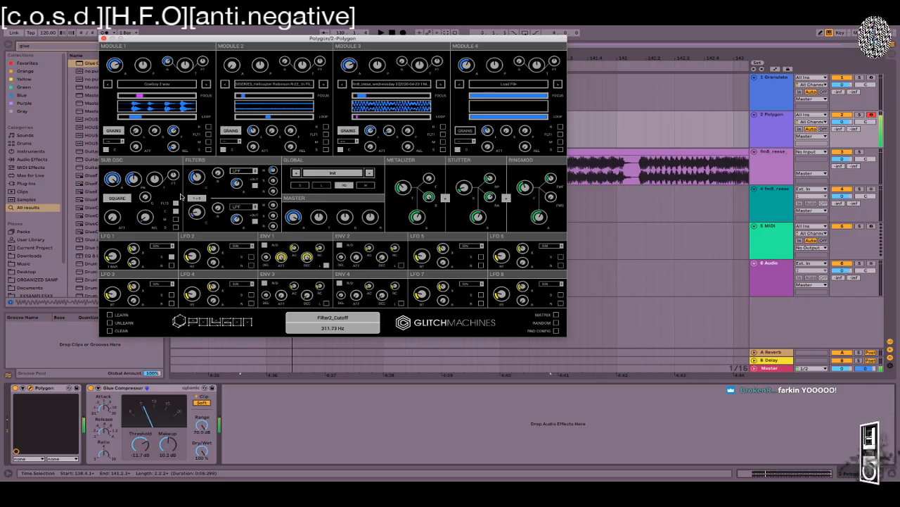
Step: Set the computer keyboard velocity and switch to the Granulator II track
{"action": "key", "text": "c"}
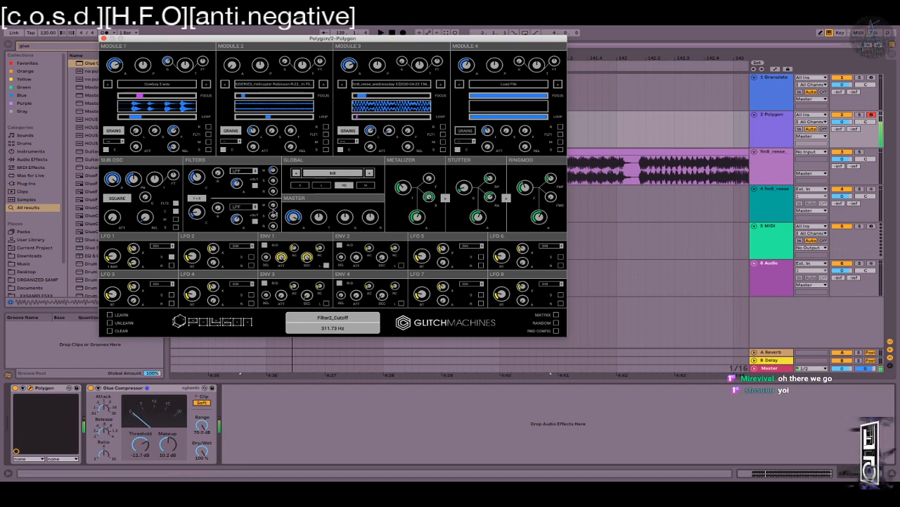
{"action": "mouse_move", "coordinate": [273, 214]}
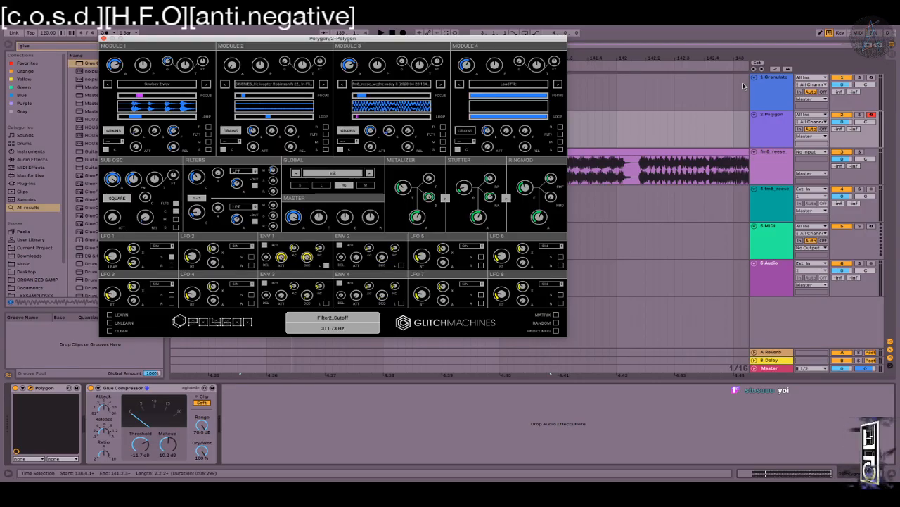
{"action": "left_click", "coordinate": [789, 87]}
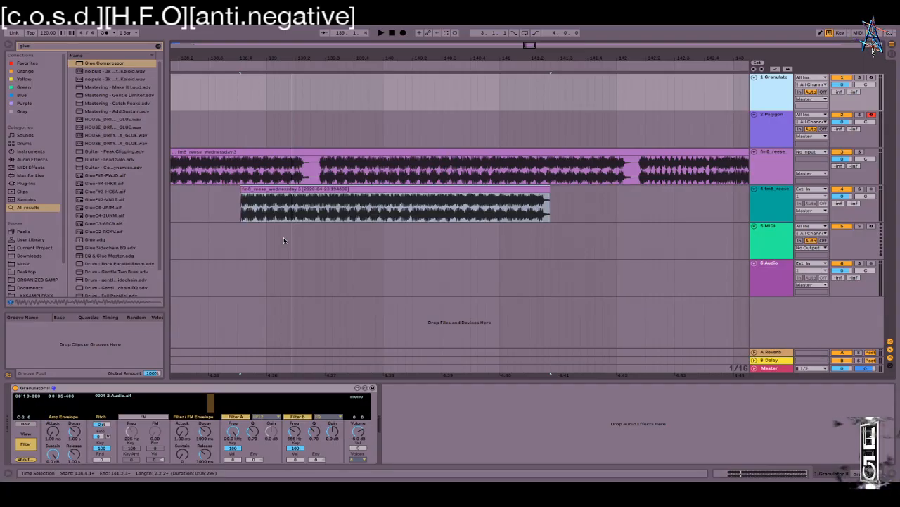
Step: View Granulator II's Grain page, then return to the 2 Polygon track's synth window
{"action": "left_click", "coordinate": [250, 303]}
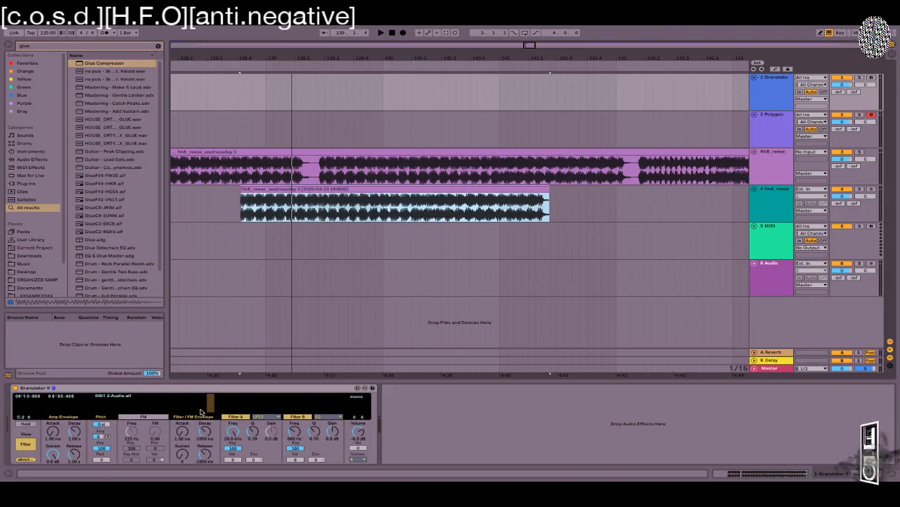
{"action": "left_click", "coordinate": [28, 447]}
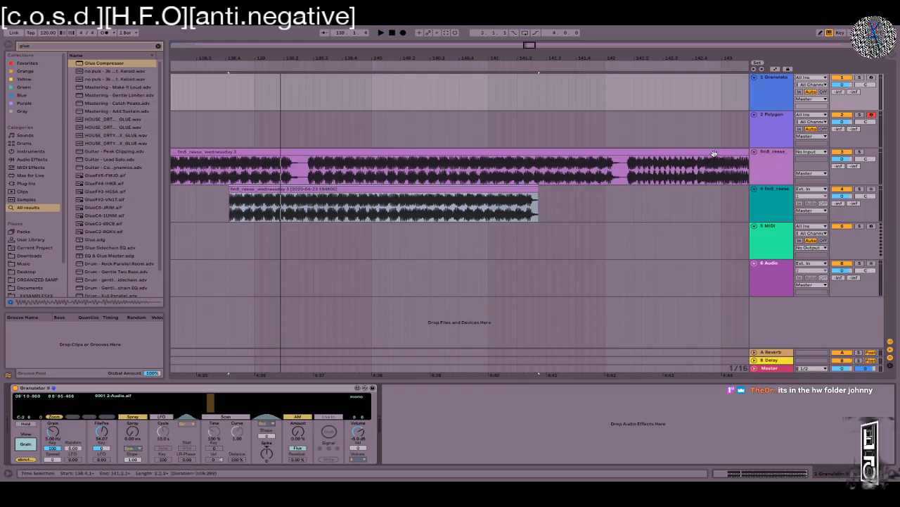
{"action": "left_click", "coordinate": [752, 121]}
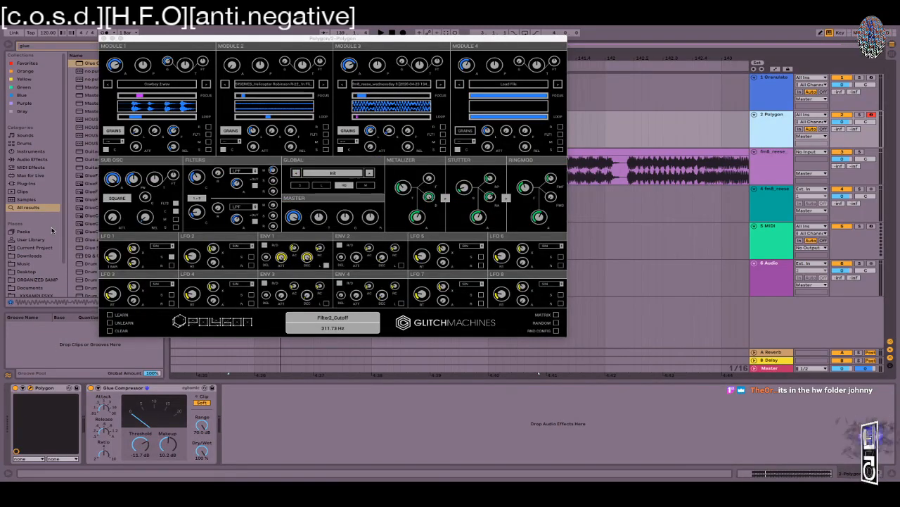
Step: Set Envelope 1's attack to about 1808.80 ms and its release to about 2671.81 ms
{"action": "left_click", "coordinate": [556, 315]}
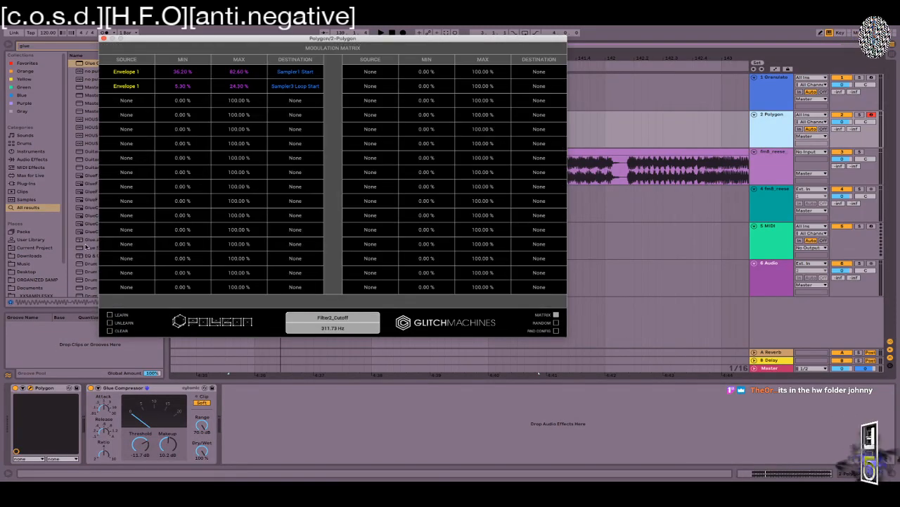
{"action": "left_click", "coordinate": [556, 316]}
{"action": "left_click_drag", "start_coordinate": [308, 259], "coordinate": [305, 211]}
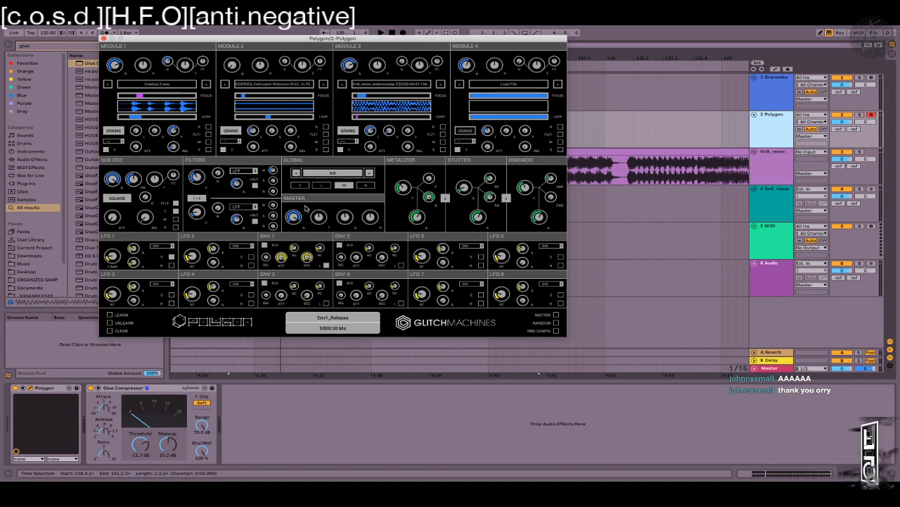
{"action": "left_click_drag", "start_coordinate": [284, 256], "coordinate": [304, 176]}
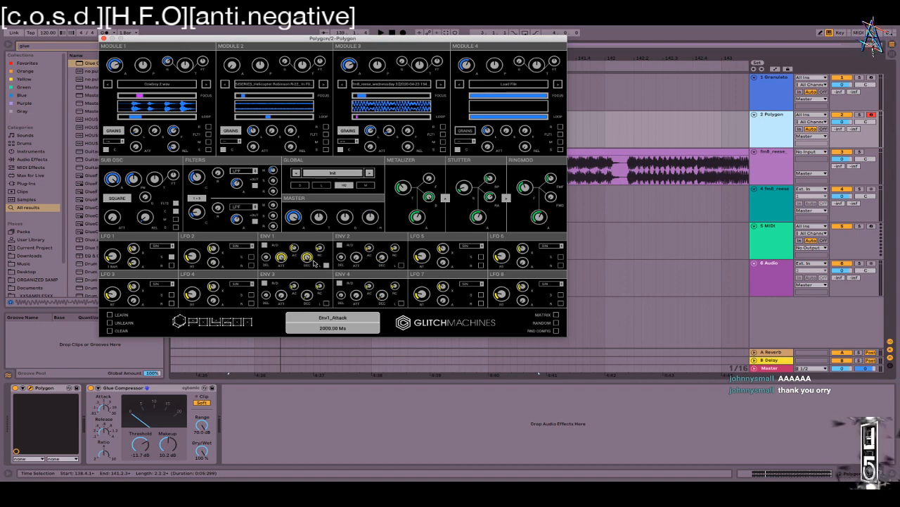
{"action": "left_click_drag", "start_coordinate": [282, 259], "coordinate": [322, 239]}
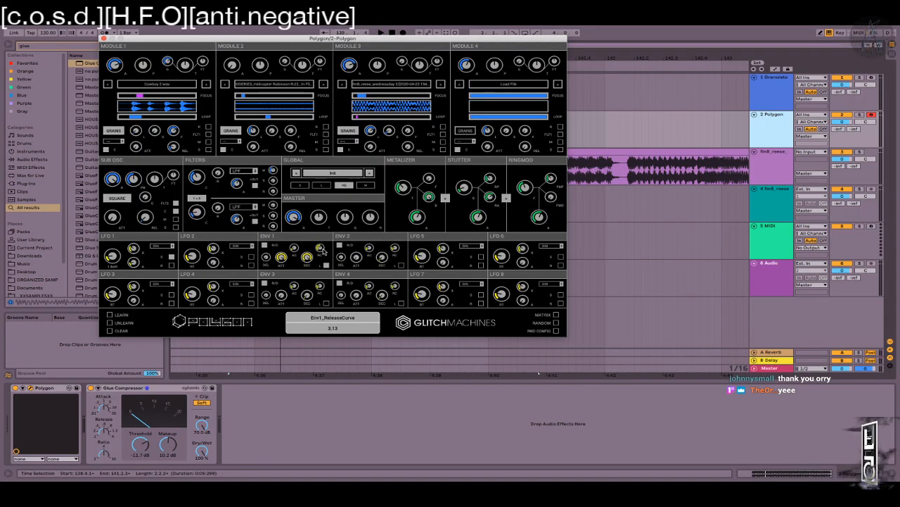
{"action": "left_click_drag", "start_coordinate": [307, 259], "coordinate": [310, 296]}
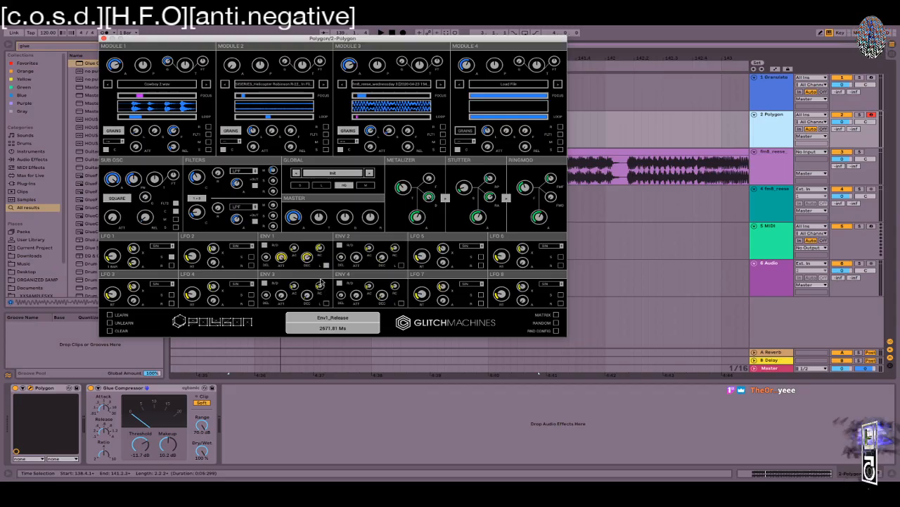
Step: Switch Envelope 1's R/D toggle to Decay mode and turn the decay nearly to maximum
{"action": "left_click", "coordinate": [265, 245]}
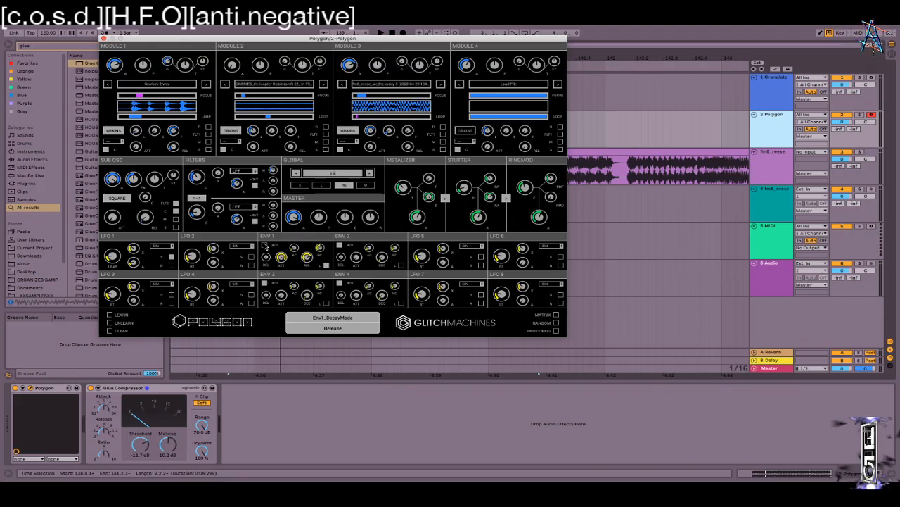
{"action": "left_click_drag", "start_coordinate": [310, 258], "coordinate": [299, 276]}
{"action": "left_click", "coordinate": [265, 246]}
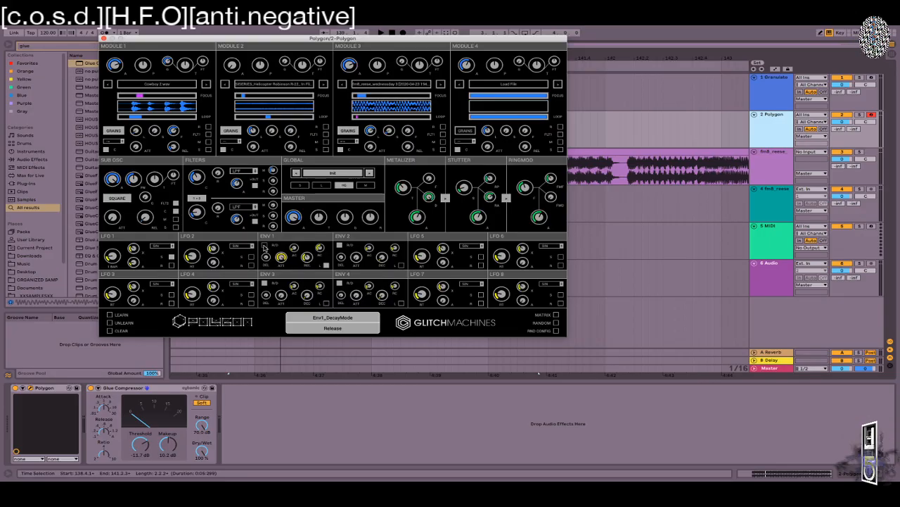
{"action": "left_click", "coordinate": [264, 245]}
{"action": "left_click_drag", "start_coordinate": [307, 258], "coordinate": [284, 251]}
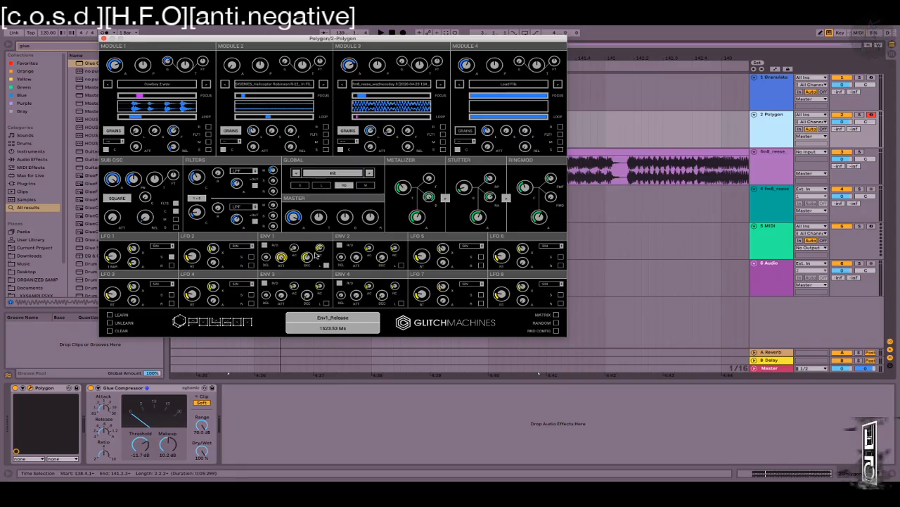
Step: Set LFO 5 to a Sample and Hold waveform with a 0.54 Hz rate
{"action": "left_click", "coordinate": [470, 247]}
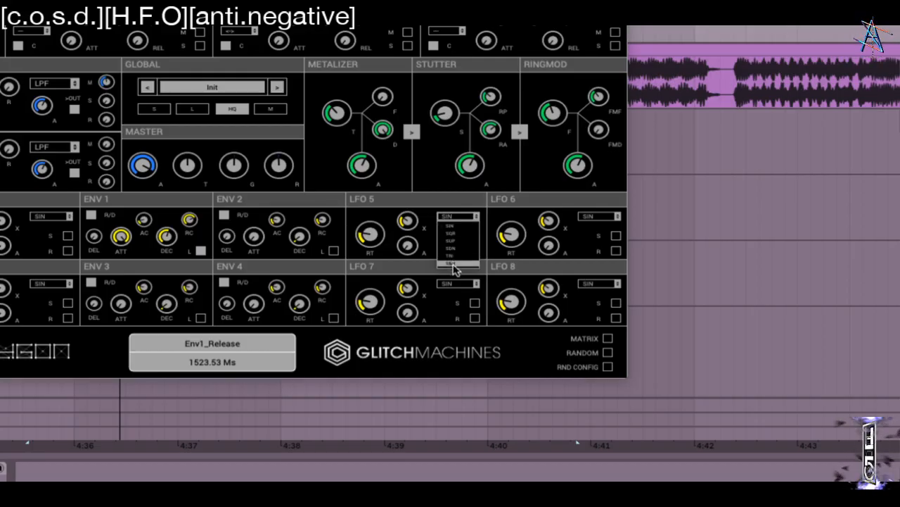
{"action": "left_click", "coordinate": [453, 264]}
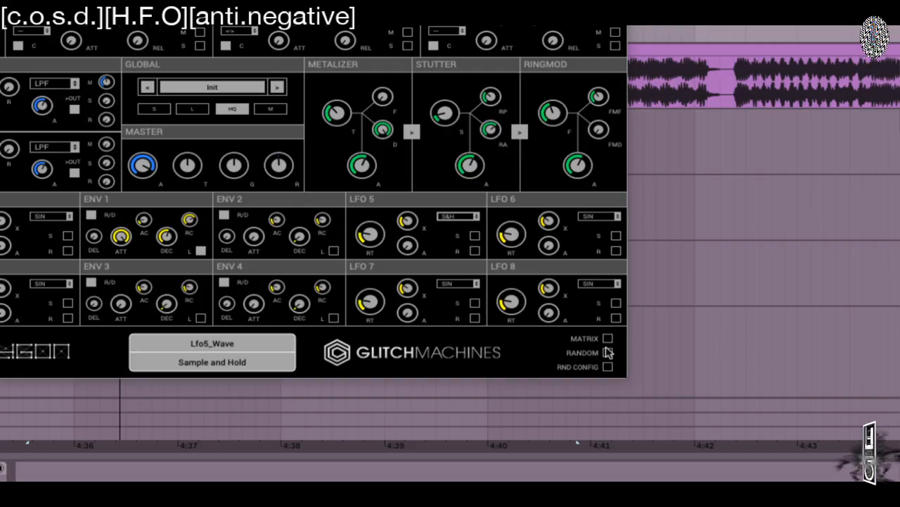
{"action": "left_click_drag", "start_coordinate": [377, 252], "coordinate": [369, 256]}
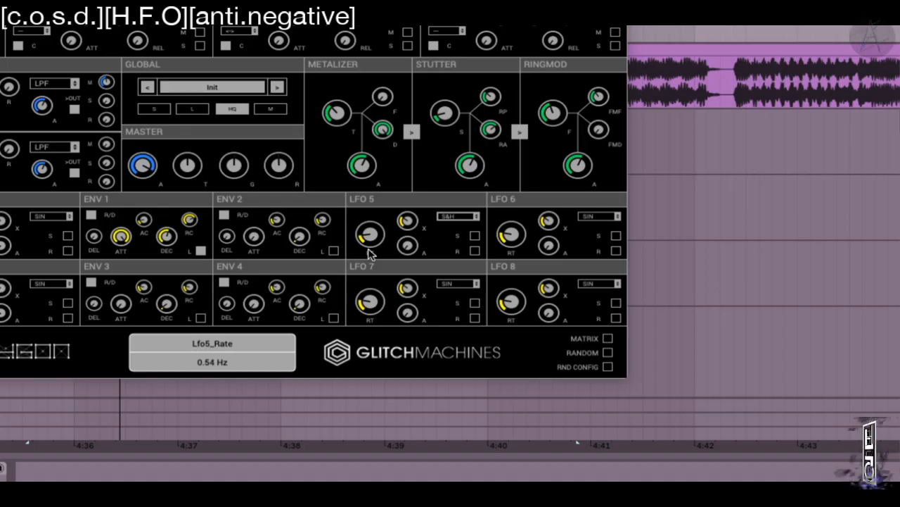
{"action": "left_click", "coordinate": [609, 339]}
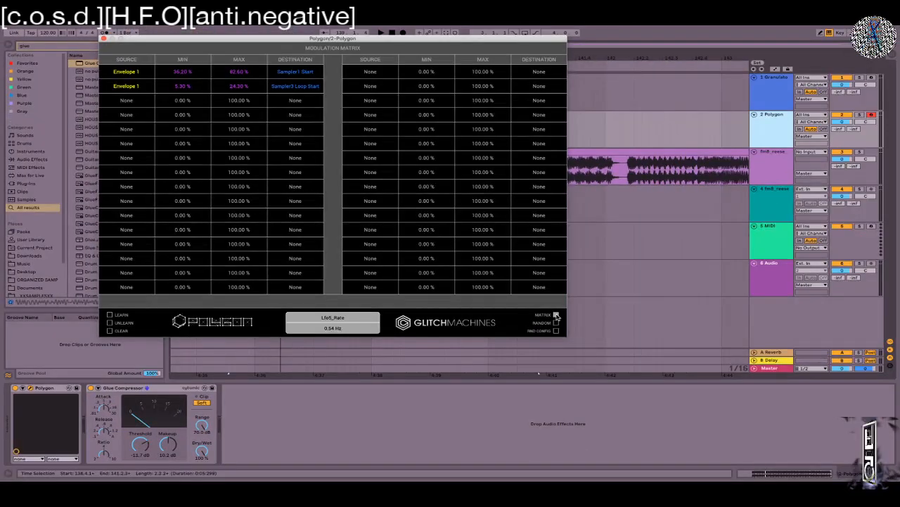
Step: Route matrix row 3 from LFO 5 to Sampler3 Loop End
{"action": "left_click", "coordinate": [135, 101]}
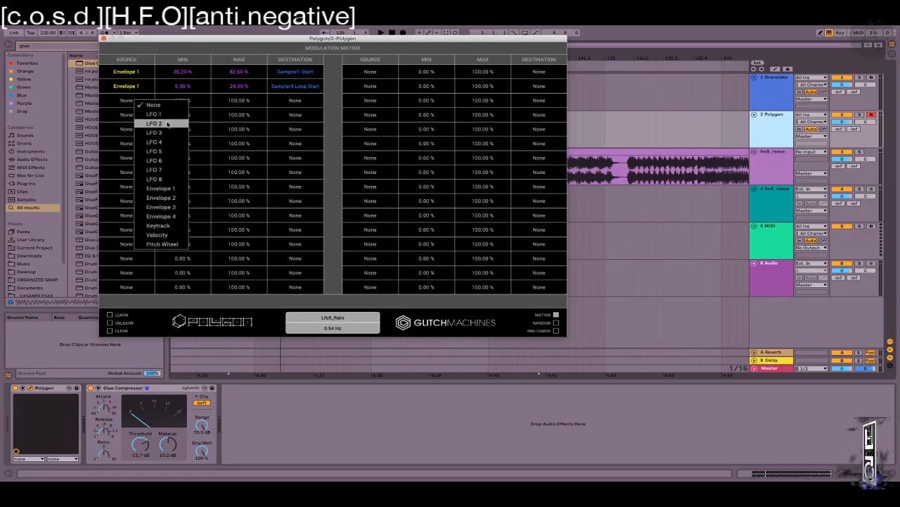
{"action": "left_click", "coordinate": [494, 323]}
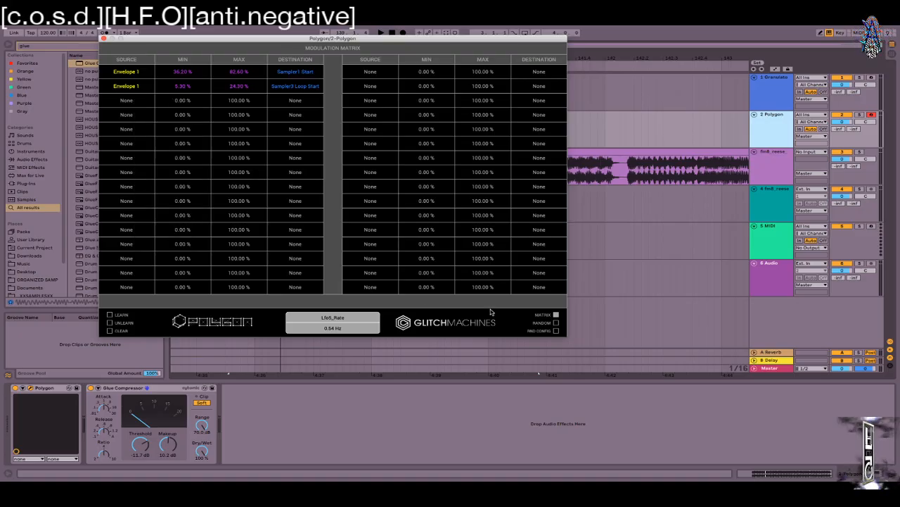
{"action": "left_click", "coordinate": [556, 315]}
{"action": "left_click", "coordinate": [556, 315]}
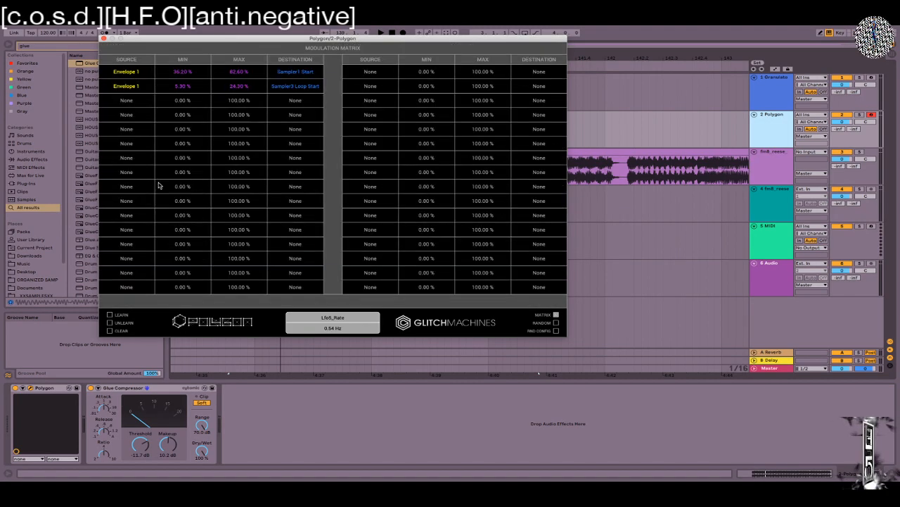
{"action": "left_click", "coordinate": [131, 101]}
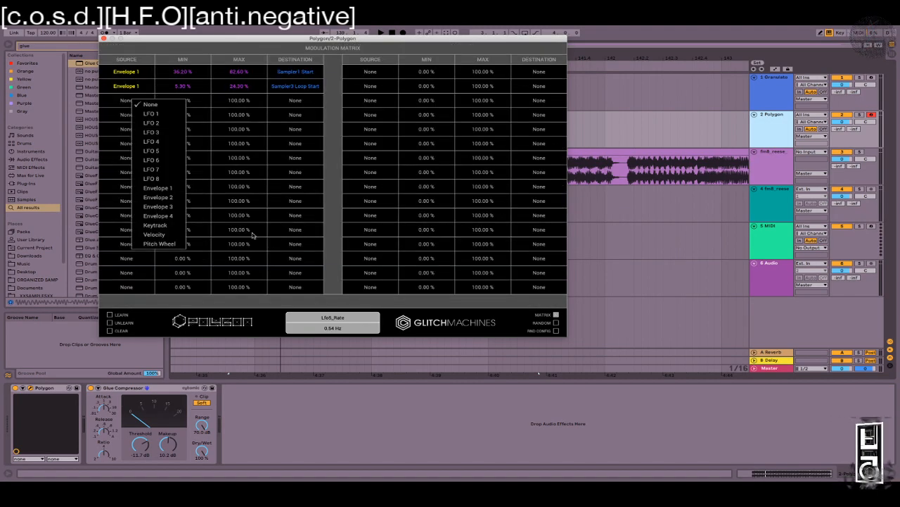
{"action": "left_click", "coordinate": [167, 151]}
{"action": "left_click", "coordinate": [315, 104]}
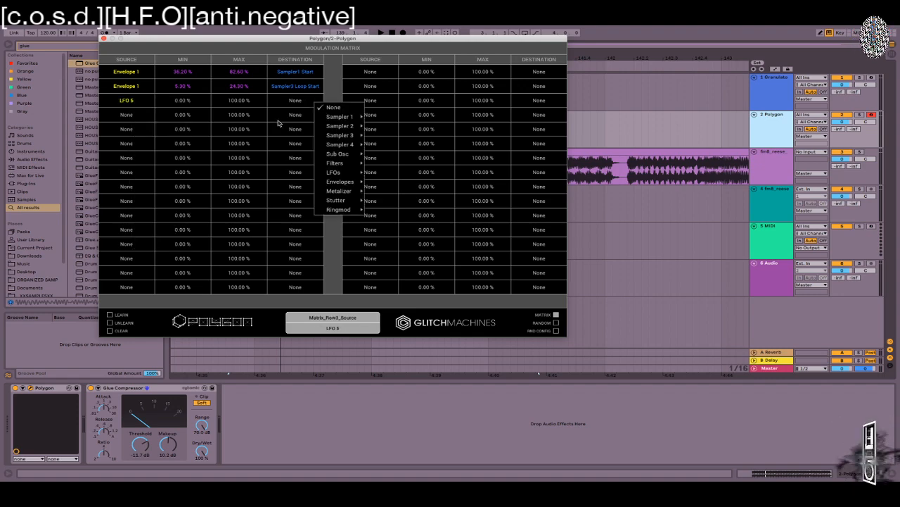
{"action": "mouse_move", "coordinate": [347, 121]}
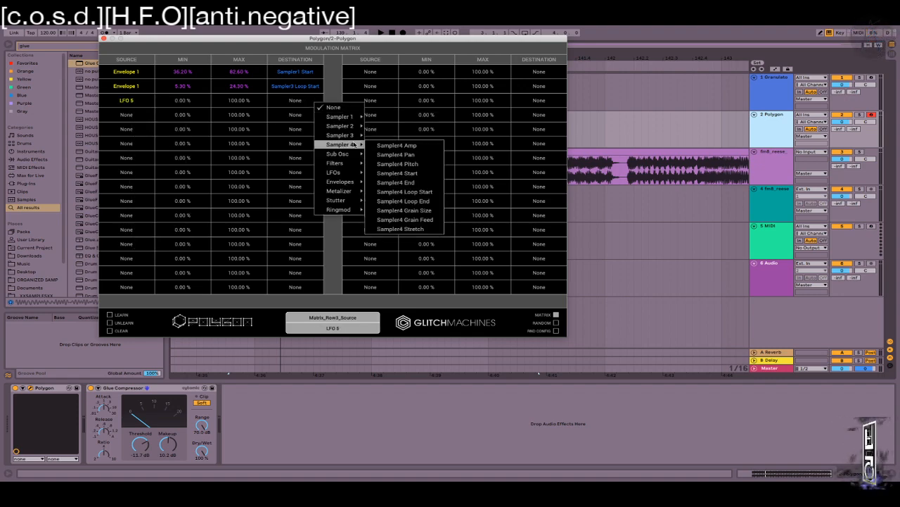
{"action": "mouse_move", "coordinate": [357, 136]}
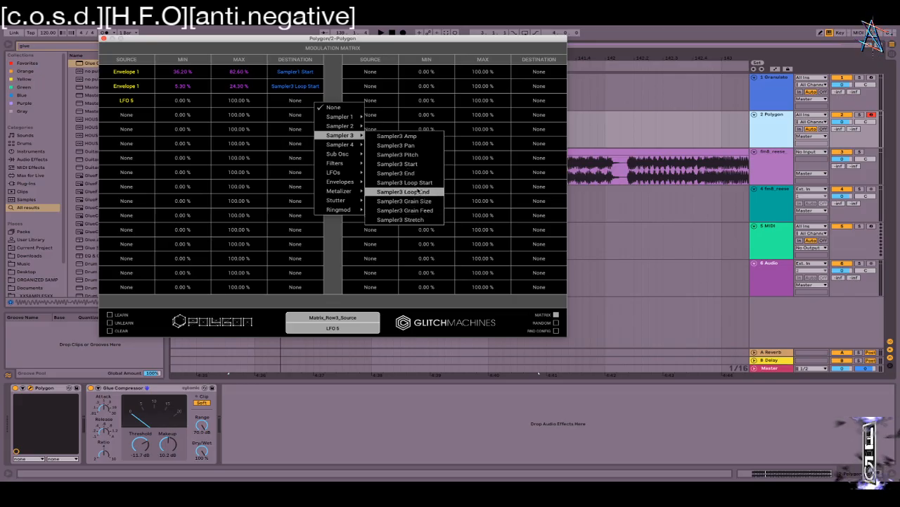
{"action": "left_click", "coordinate": [405, 192]}
Step: Set row 3's modulation range to 12.40–25.20% and return to the synth panel
{"action": "left_click_drag", "start_coordinate": [239, 107], "coordinate": [239, 131]}
{"action": "left_click_drag", "start_coordinate": [182, 100], "coordinate": [179, 93]}
{"action": "left_click_drag", "start_coordinate": [251, 103], "coordinate": [236, 144]}
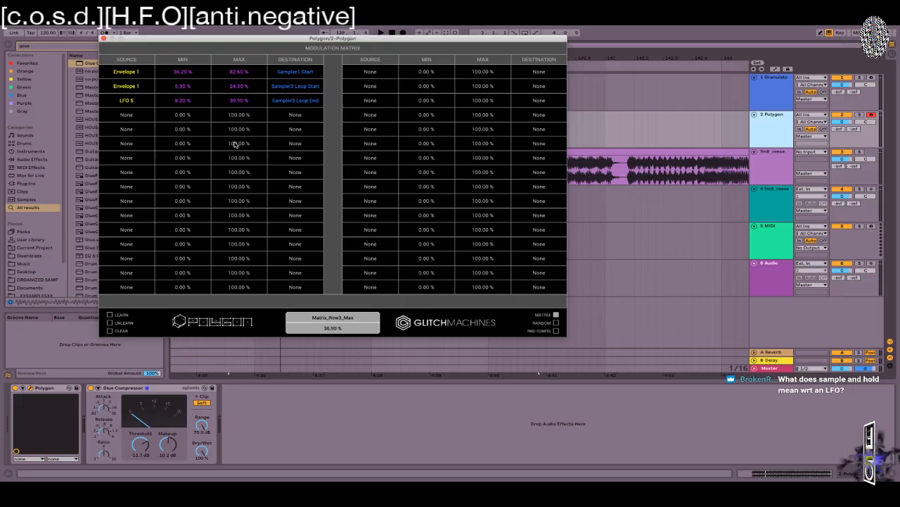
{"action": "left_click_drag", "start_coordinate": [186, 105], "coordinate": [234, 114]}
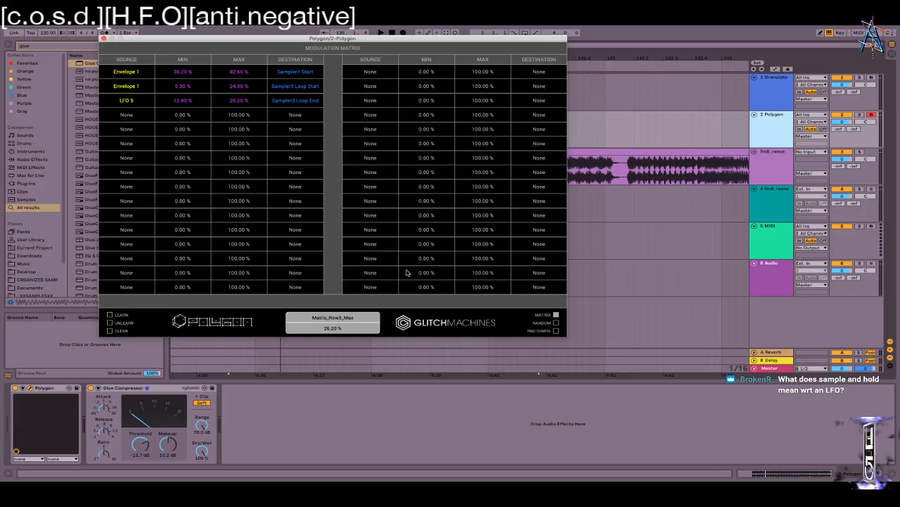
{"action": "left_click", "coordinate": [556, 315]}
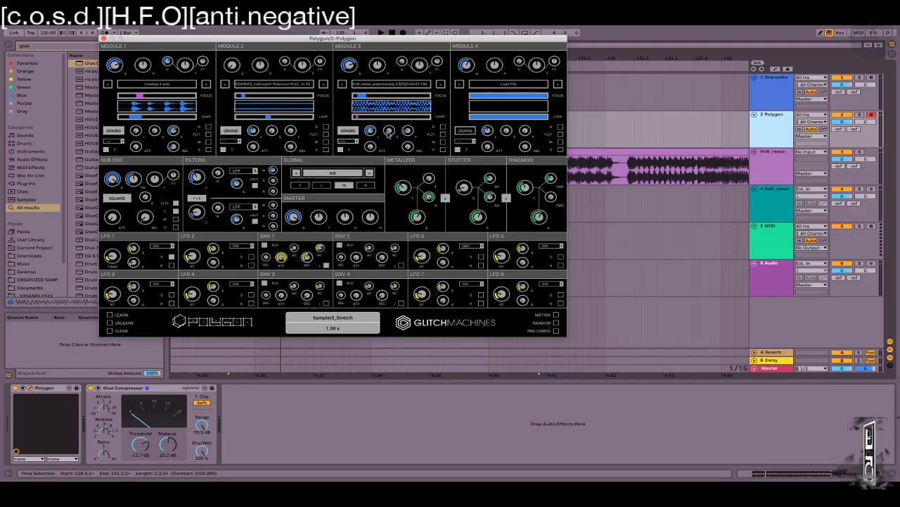
Step: Route matrix row 4 from LFO 5 to Sampler3 Grain Feed
{"action": "left_click", "coordinate": [556, 314]}
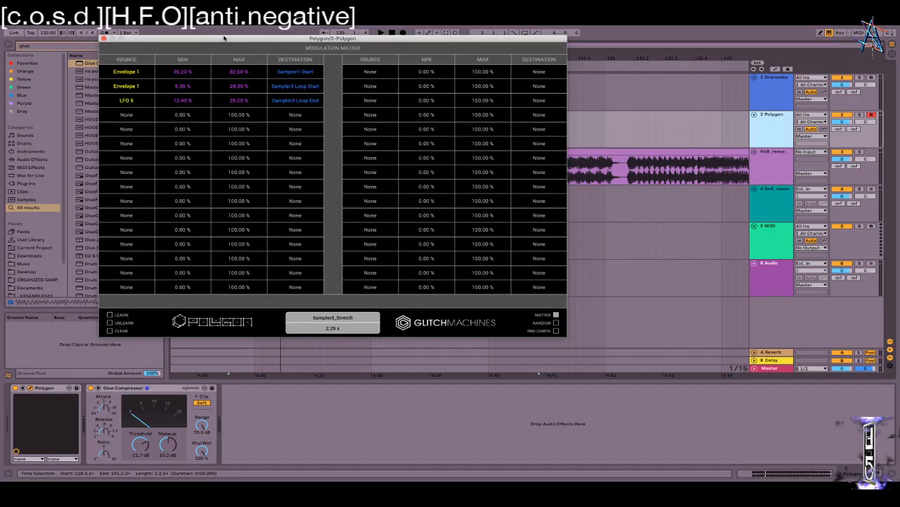
{"action": "left_click", "coordinate": [147, 114]}
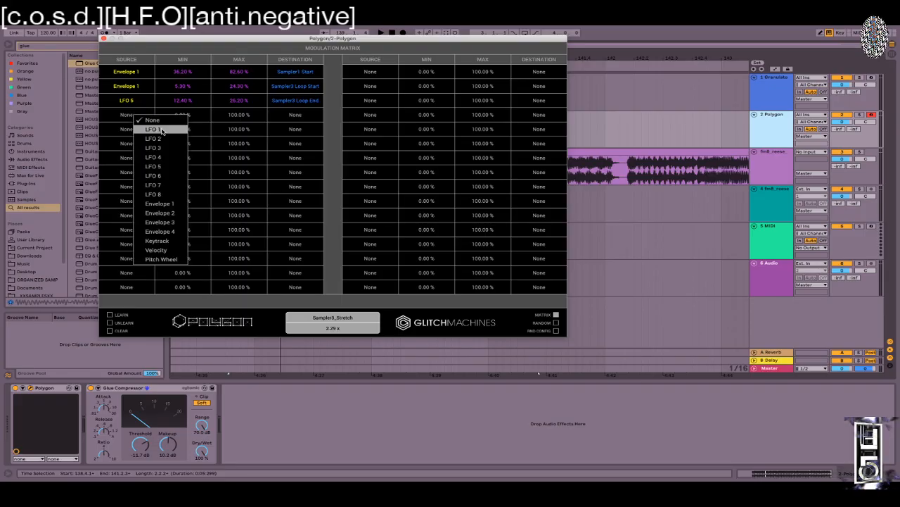
{"action": "left_click", "coordinate": [160, 166]}
{"action": "left_click", "coordinate": [293, 116]}
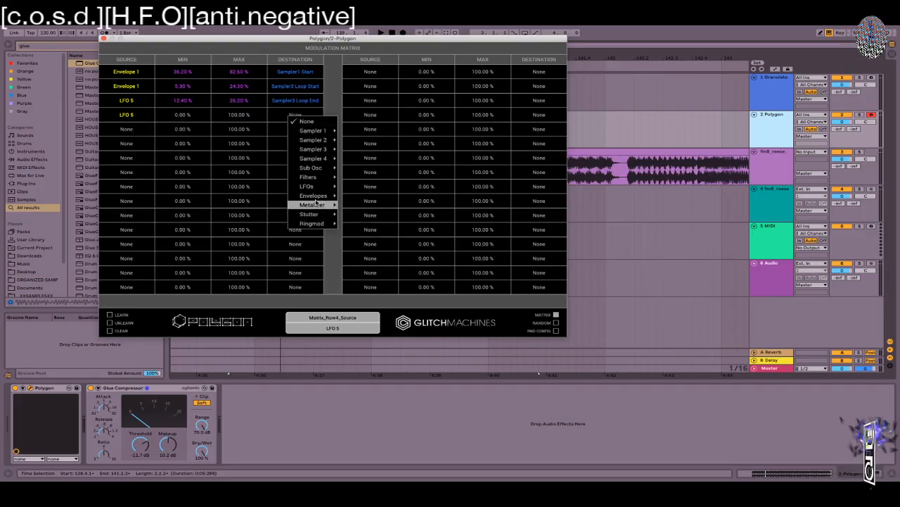
{"action": "mouse_move", "coordinate": [328, 149]}
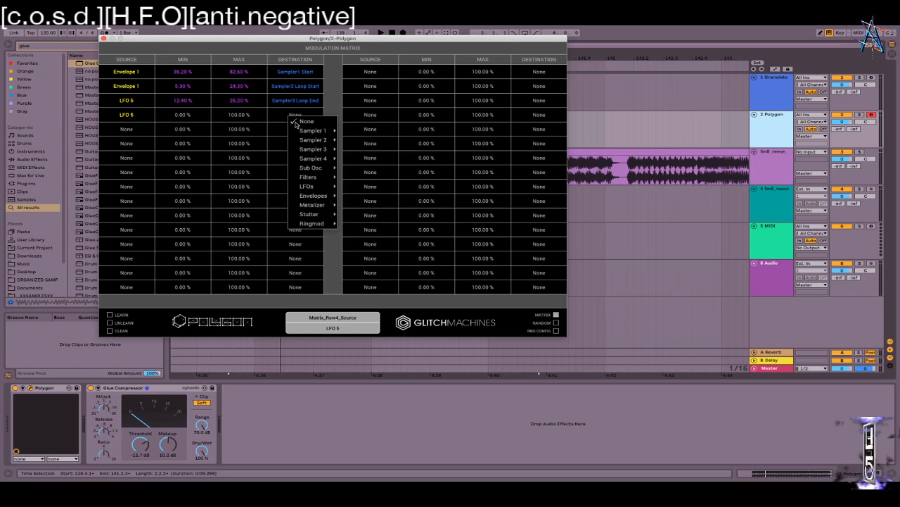
{"action": "mouse_move", "coordinate": [322, 132]}
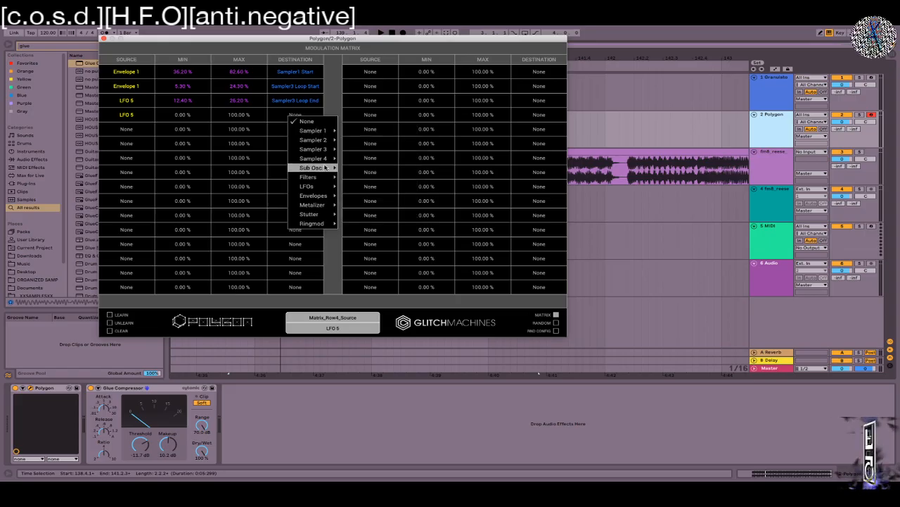
{"action": "mouse_move", "coordinate": [318, 202]}
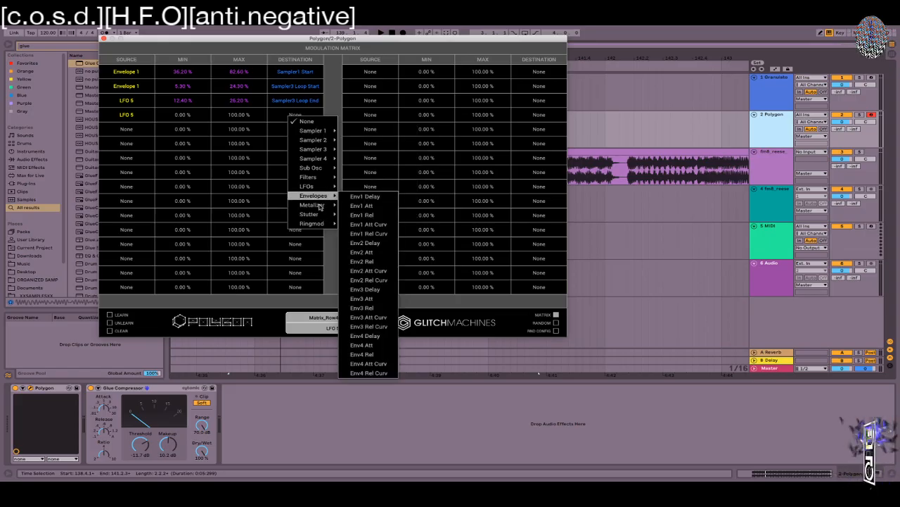
{"action": "mouse_move", "coordinate": [308, 185]}
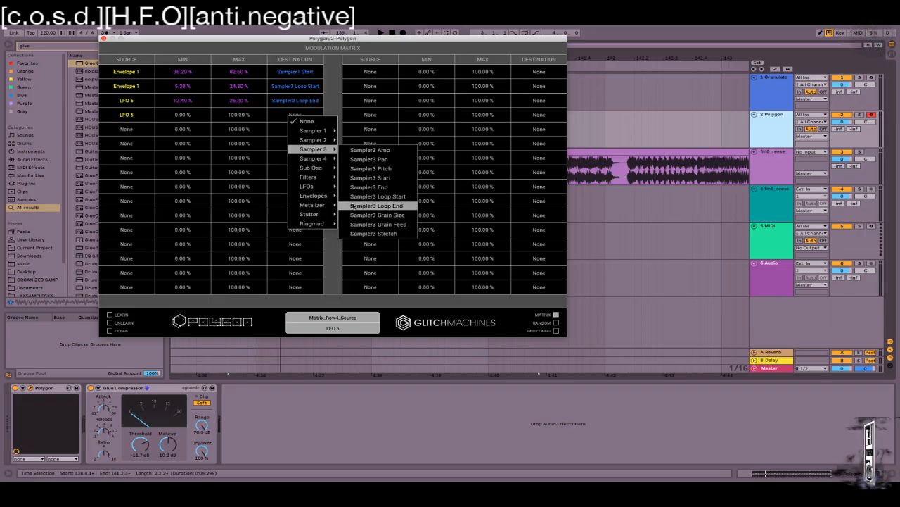
{"action": "left_click", "coordinate": [378, 224]}
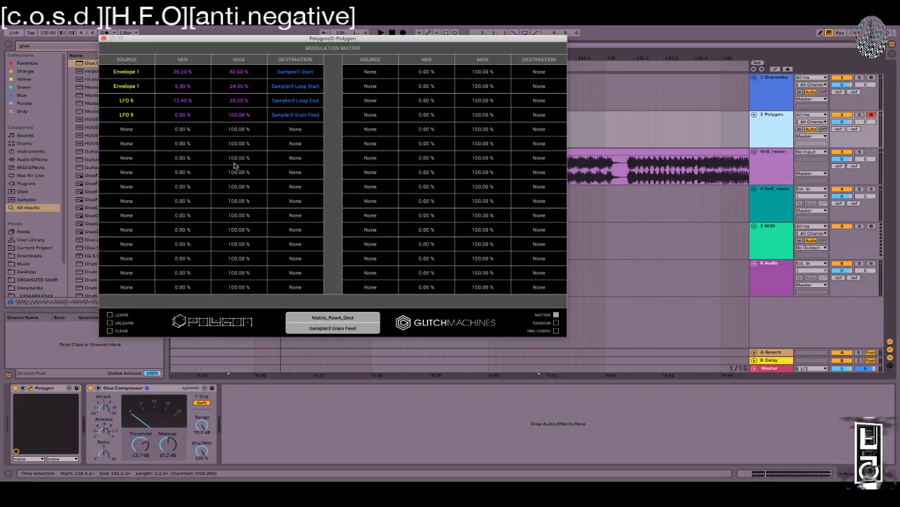
Step: Route matrix row 5 from LFO 5 to Sampler3 Stretch
{"action": "left_click", "coordinate": [126, 131]}
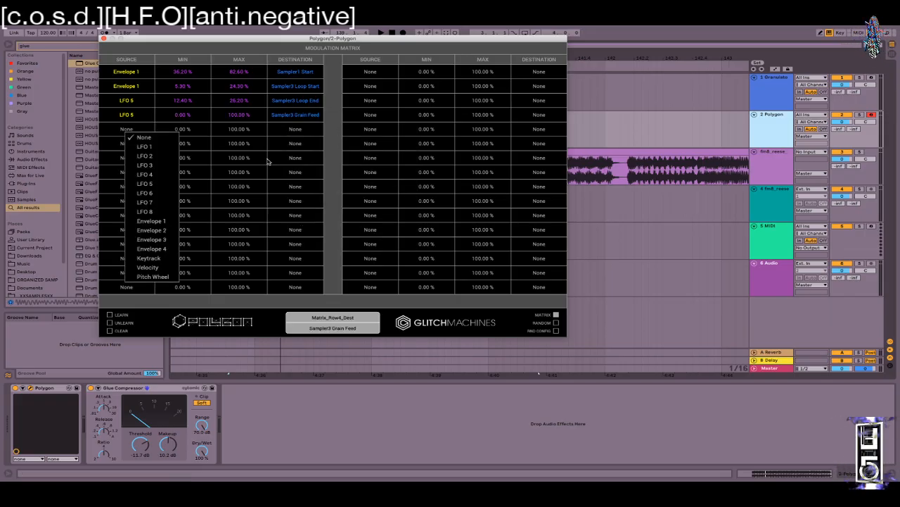
{"action": "left_click", "coordinate": [155, 184]}
{"action": "left_click", "coordinate": [298, 128]}
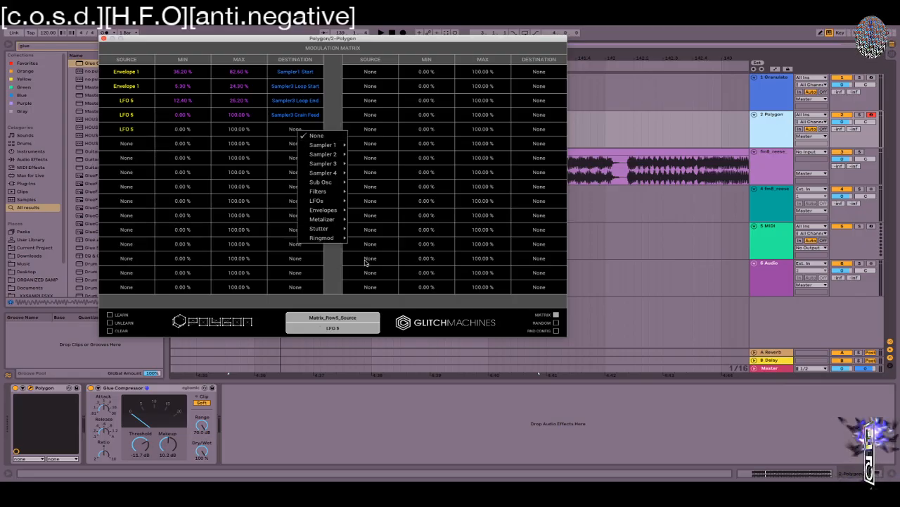
{"action": "mouse_move", "coordinate": [336, 163]}
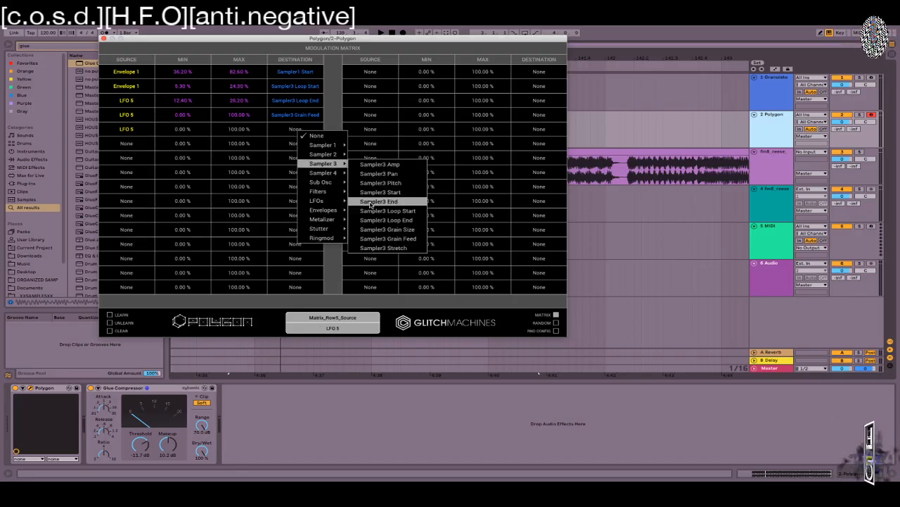
{"action": "left_click", "coordinate": [394, 248]}
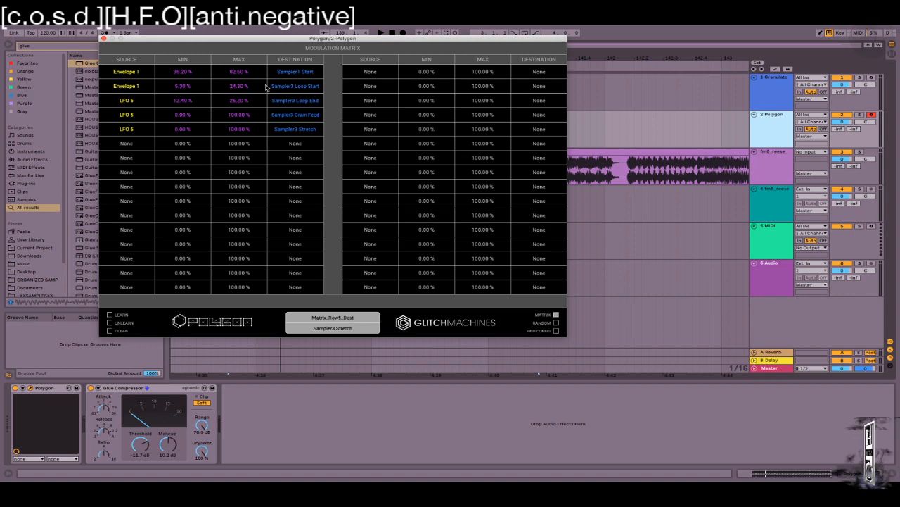
Step: Raise row 4's minimum to 48.80% so Grain Feed spans 48.80–100%
{"action": "left_click", "coordinate": [555, 315]}
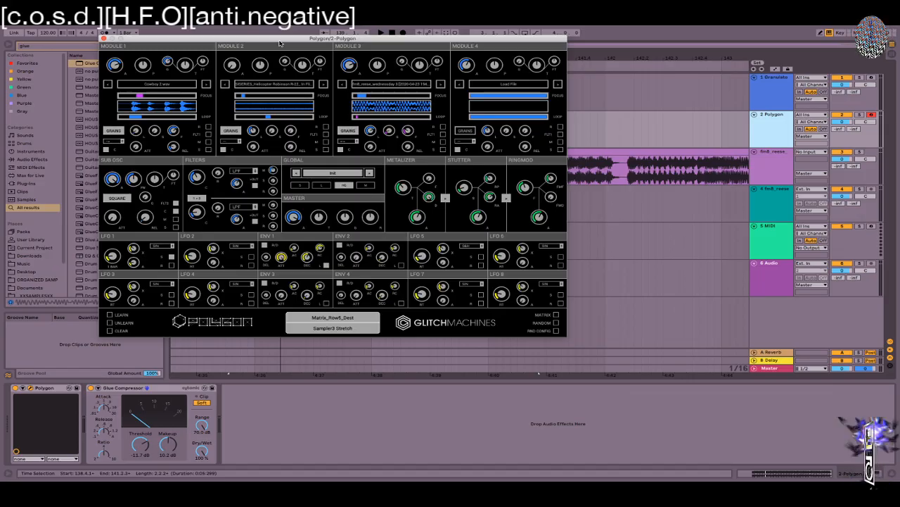
{"action": "left_click", "coordinate": [557, 314]}
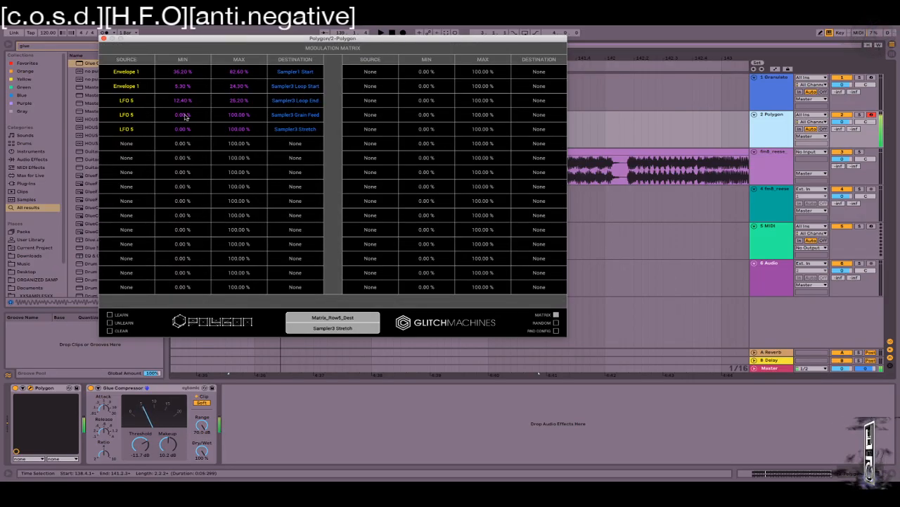
{"action": "left_click_drag", "start_coordinate": [229, 118], "coordinate": [231, 83]}
{"action": "left_click_drag", "start_coordinate": [182, 112], "coordinate": [180, 82]}
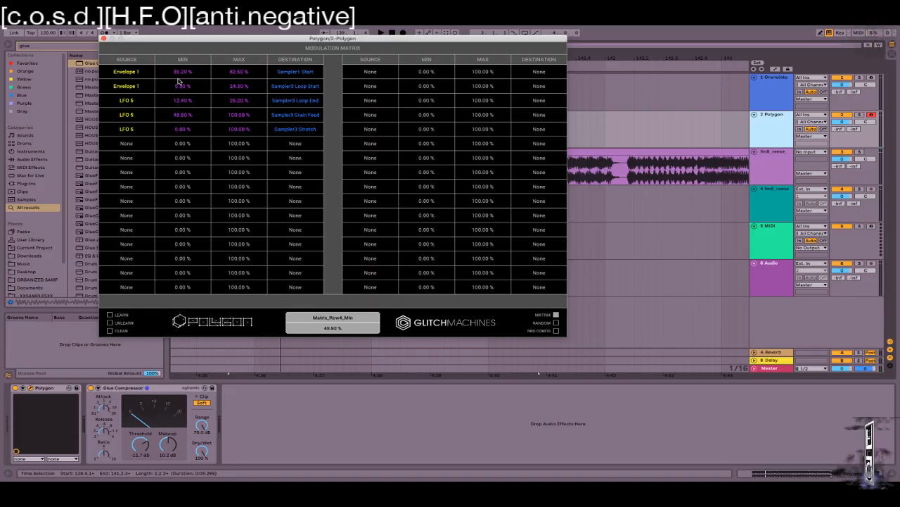
{"action": "left_click", "coordinate": [556, 315]}
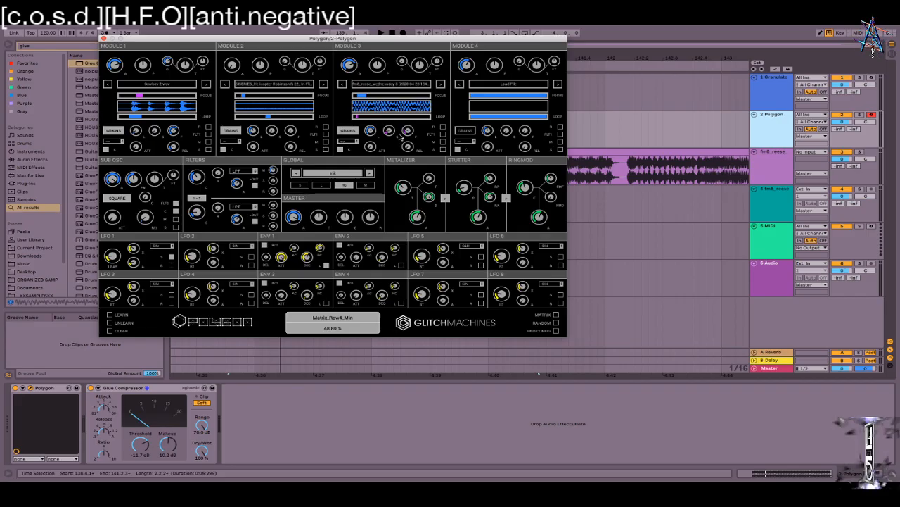
Step: Raise Module 3's Grain Feed knob to about 93% and its Stretch knob to 37.96 x
{"action": "left_click_drag", "start_coordinate": [409, 109], "coordinate": [420, 63]}
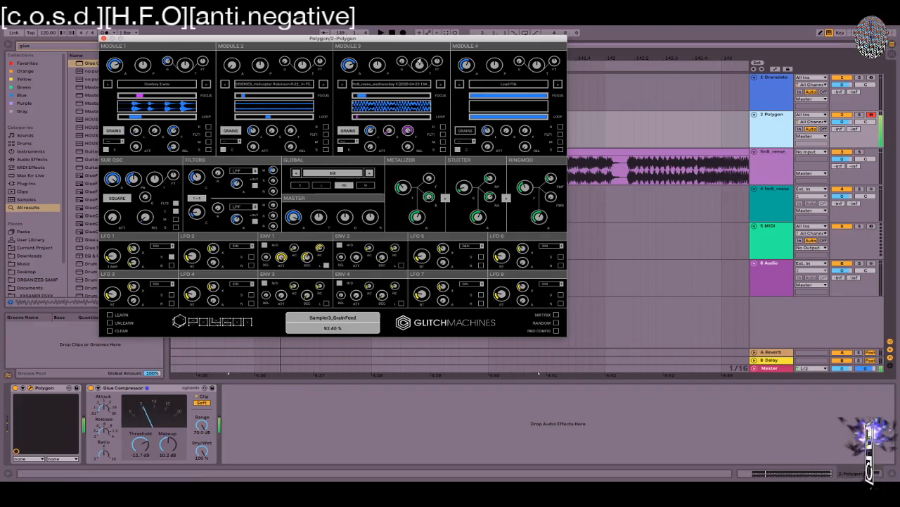
{"action": "left_click_drag", "start_coordinate": [392, 132], "coordinate": [393, 95]}
{"action": "left_click_drag", "start_coordinate": [386, 127], "coordinate": [388, 115]}
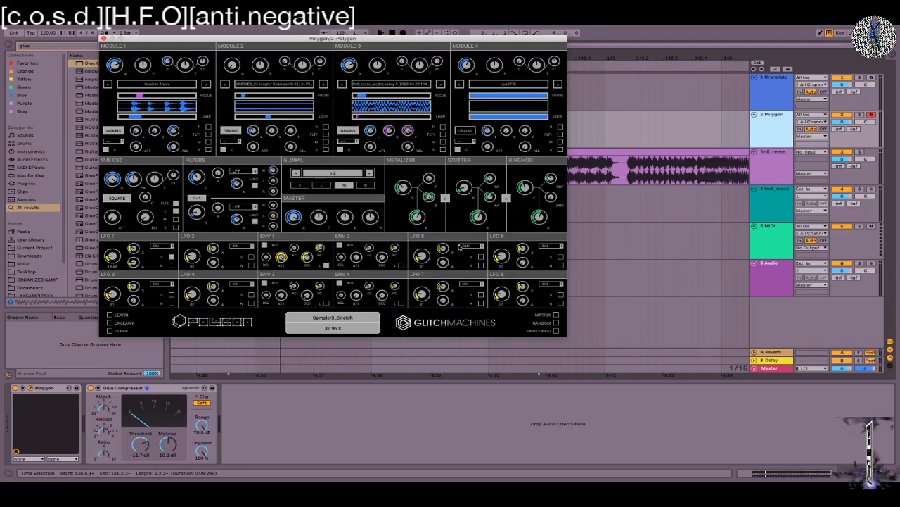
Step: Try Saw Up on LFO 5, settle on Sample and Hold, and close the Polygon/2 window
{"action": "left_click", "coordinate": [465, 246]}
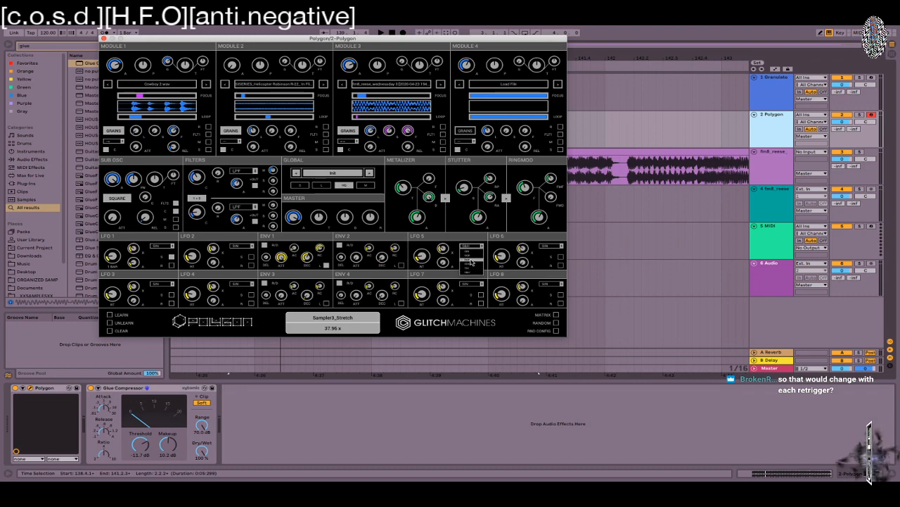
{"action": "left_click", "coordinate": [472, 261]}
{"action": "left_click", "coordinate": [473, 245]}
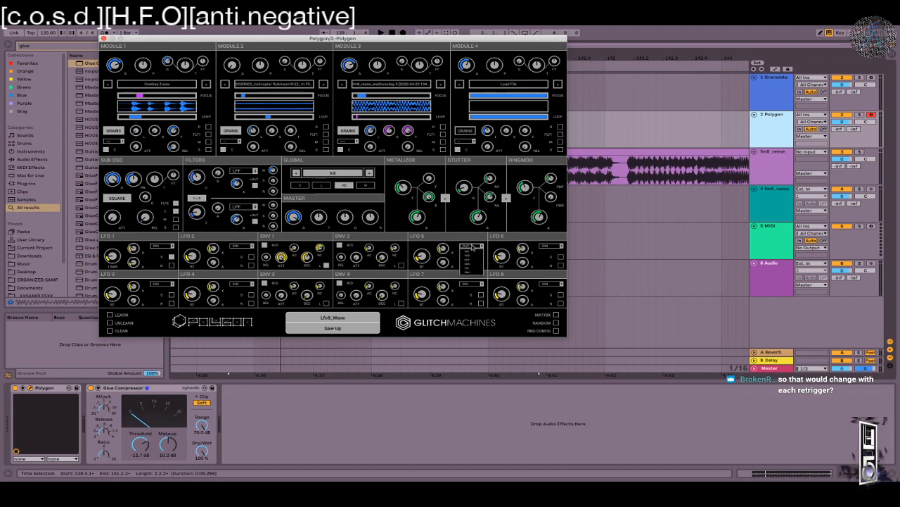
{"action": "left_click", "coordinate": [470, 271]}
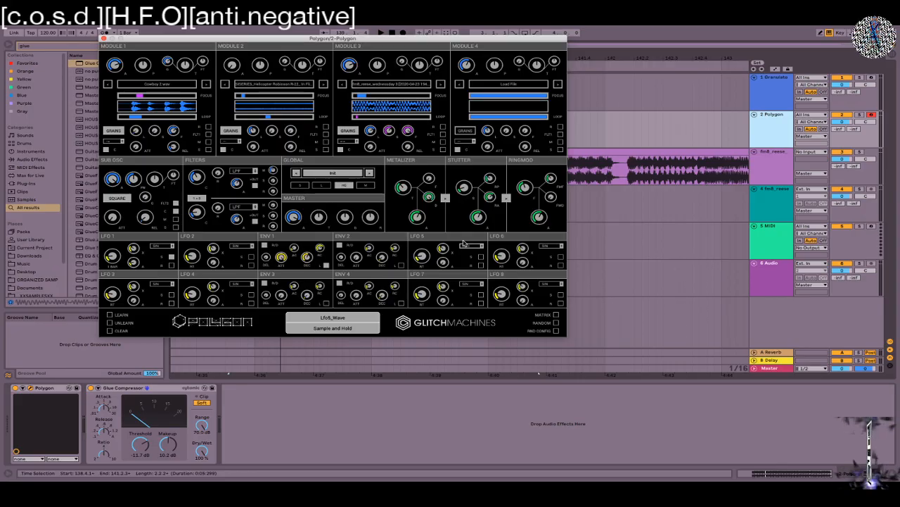
{"action": "left_click", "coordinate": [103, 38]}
Step: Clear the browser search and expand the Max for Live Max Audio Effect folder
{"action": "left_click", "coordinate": [158, 45]}
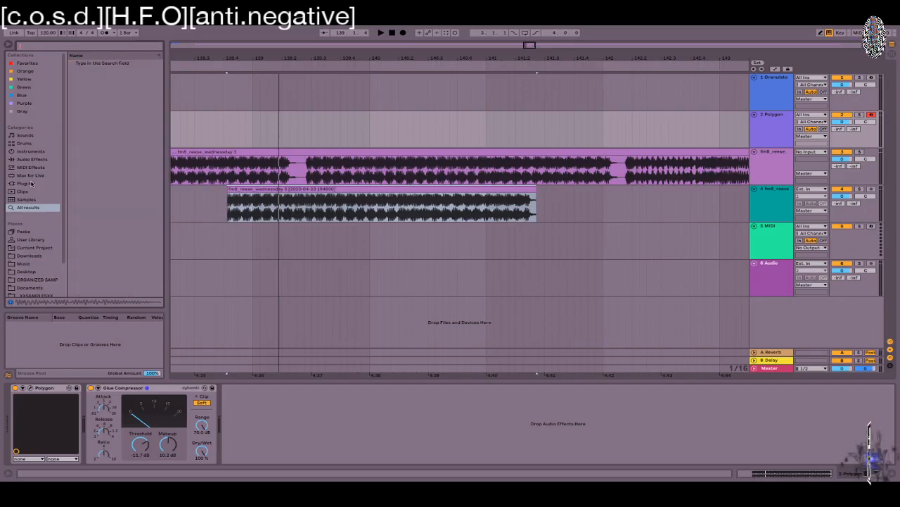
{"action": "left_click", "coordinate": [29, 168]}
{"action": "scroll", "coordinate": [29, 173], "scroll_direction": "down", "scroll_amount": 1}
{"action": "left_click", "coordinate": [25, 171]}
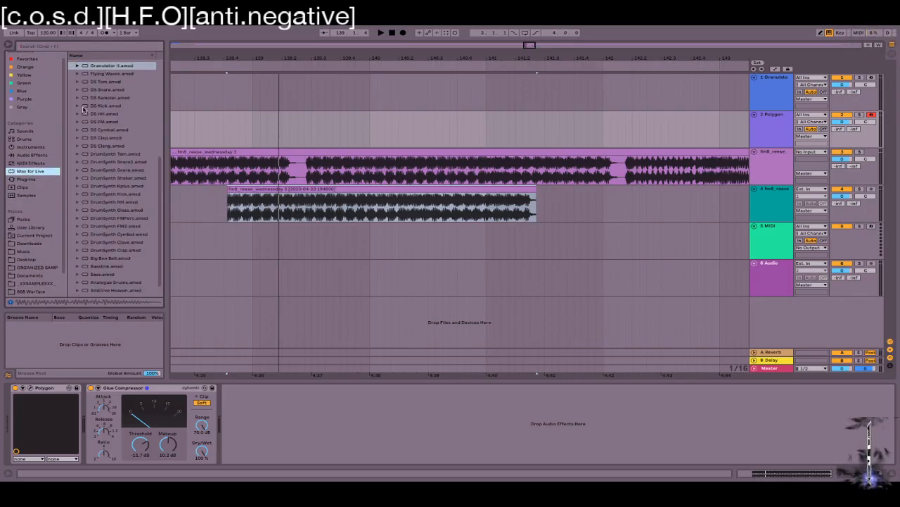
{"action": "scroll", "coordinate": [134, 231], "scroll_direction": "up", "scroll_amount": 6}
{"action": "scroll", "coordinate": [117, 190], "scroll_direction": "down", "scroll_amount": 8}
{"action": "left_click", "coordinate": [72, 285]}
Step: Drop the LFO.amxd device into the Polygon track chain right after the Glue Compressor
{"action": "scroll", "coordinate": [72, 285], "scroll_direction": "down", "scroll_amount": 10}
{"action": "scroll", "coordinate": [81, 279], "scroll_direction": "up", "scroll_amount": 10}
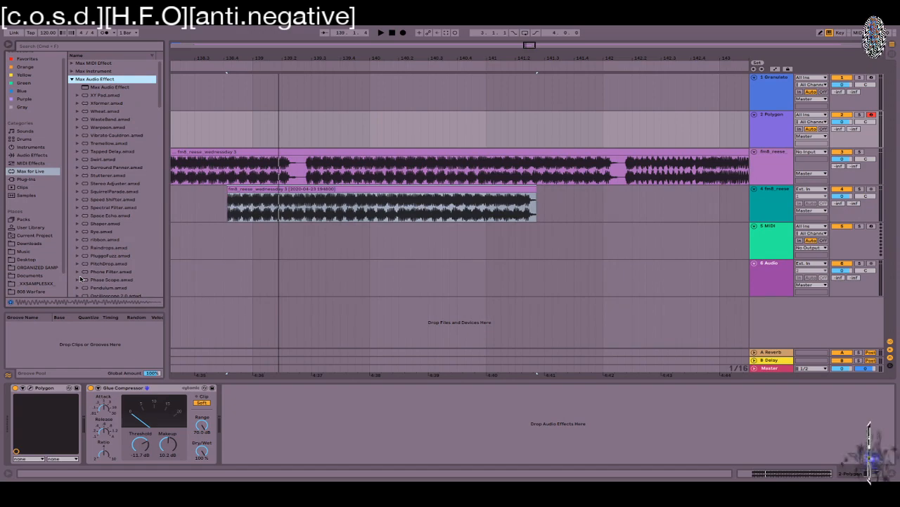
{"action": "scroll", "coordinate": [81, 279], "scroll_direction": "down", "scroll_amount": 10}
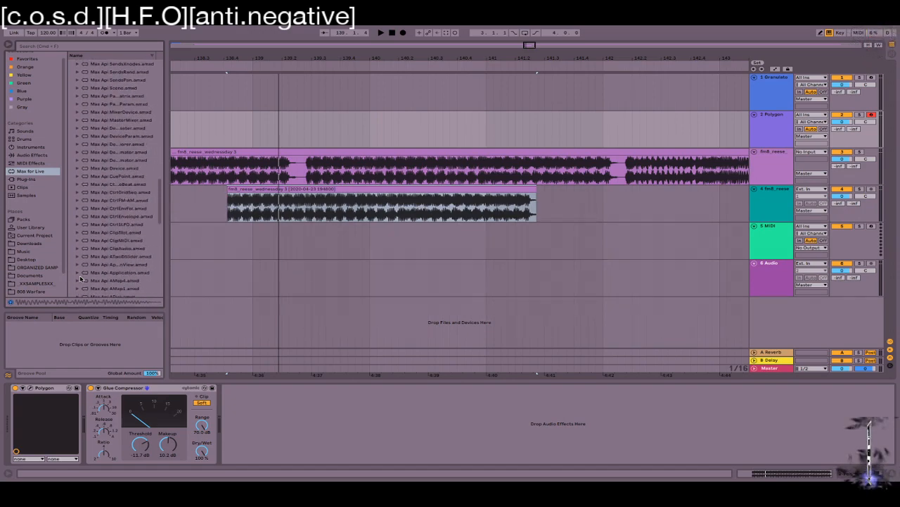
{"action": "scroll", "coordinate": [80, 279], "scroll_direction": "down", "scroll_amount": 1}
{"action": "scroll", "coordinate": [81, 279], "scroll_direction": "up", "scroll_amount": 3}
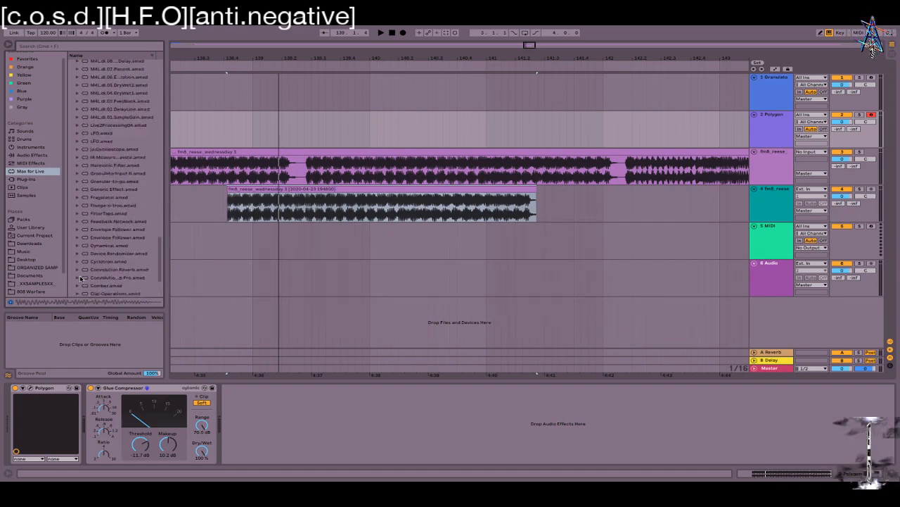
{"action": "left_click", "coordinate": [105, 138]}
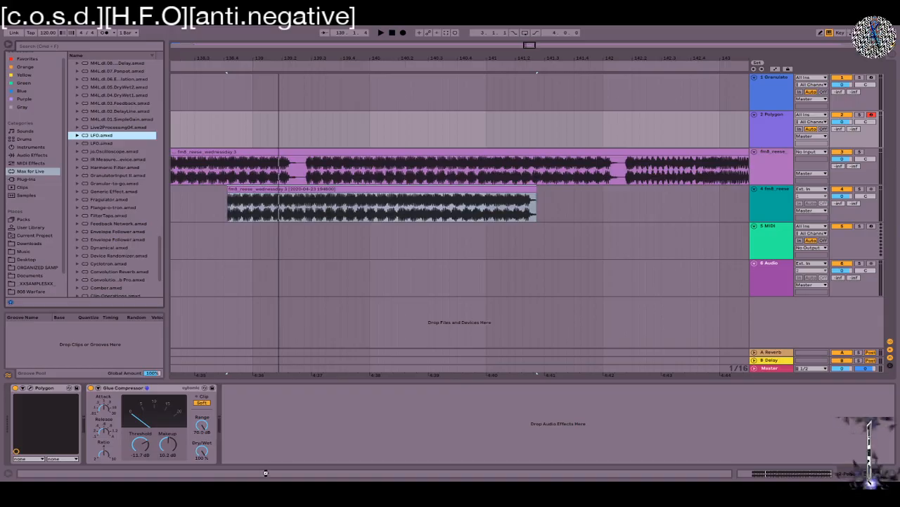
{"action": "left_click_drag", "start_coordinate": [265, 473], "coordinate": [254, 436]}
{"action": "left_click", "coordinate": [235, 433]}
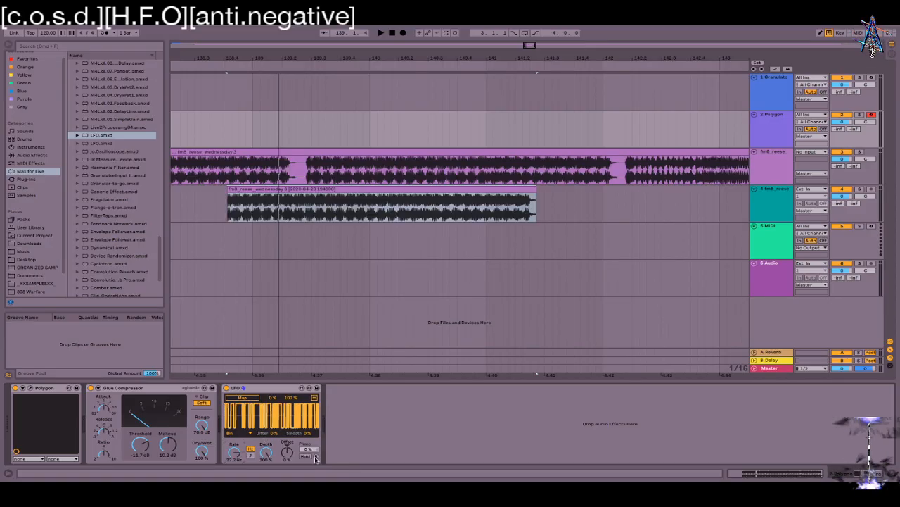
Step: Open the Polygon/2 editor and turn on retrigger (R) for LFO 5
{"action": "left_click", "coordinate": [30, 387]}
{"action": "left_click", "coordinate": [480, 265]}
{"action": "left_click", "coordinate": [481, 265]}
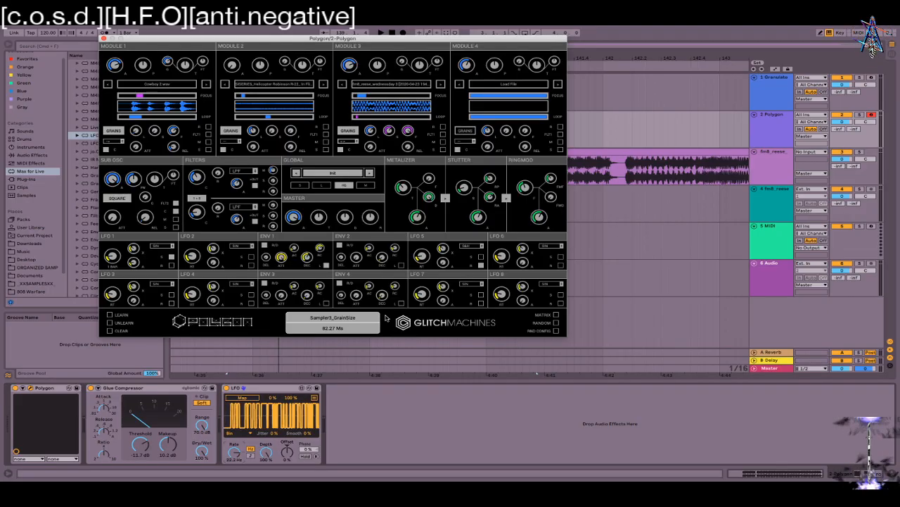
Step: Give the LFO device a Random waveform at 100 % depth and adjust its smoothing
{"action": "left_click", "coordinate": [230, 433]}
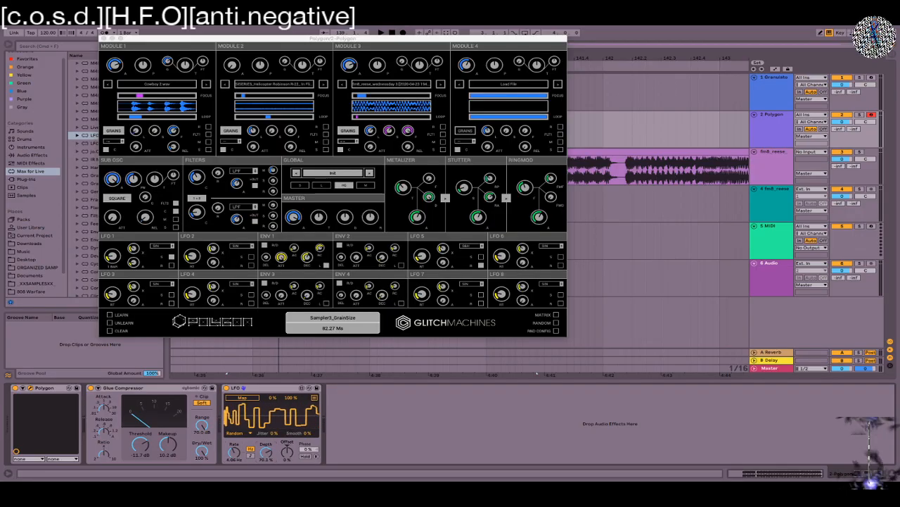
{"action": "left_click_drag", "start_coordinate": [267, 453], "coordinate": [275, 409]}
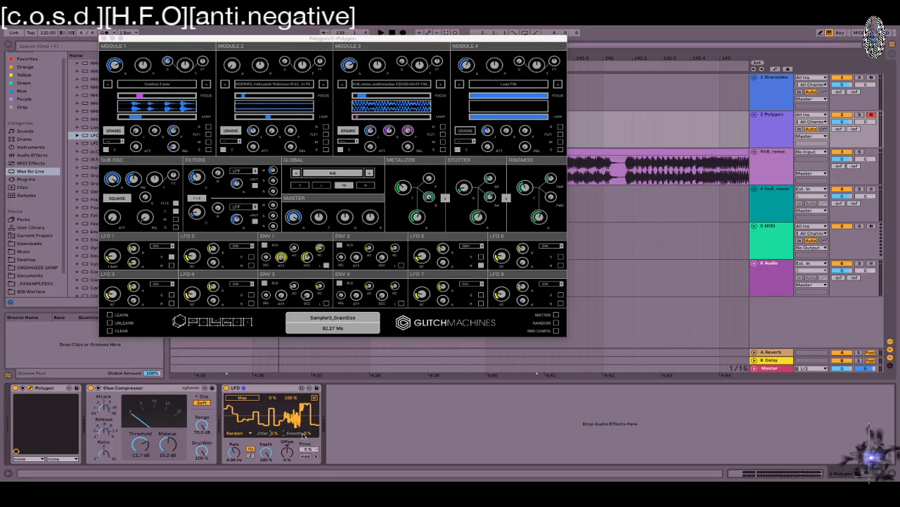
{"action": "mouse_move", "coordinate": [308, 433]}
{"action": "left_mouse_down"}
{"action": "mouse_move", "coordinate": [309, 398]}
{"action": "mouse_move", "coordinate": [309, 433]}
{"action": "left_mouse_up"}
{"action": "left_click", "coordinate": [274, 385]}
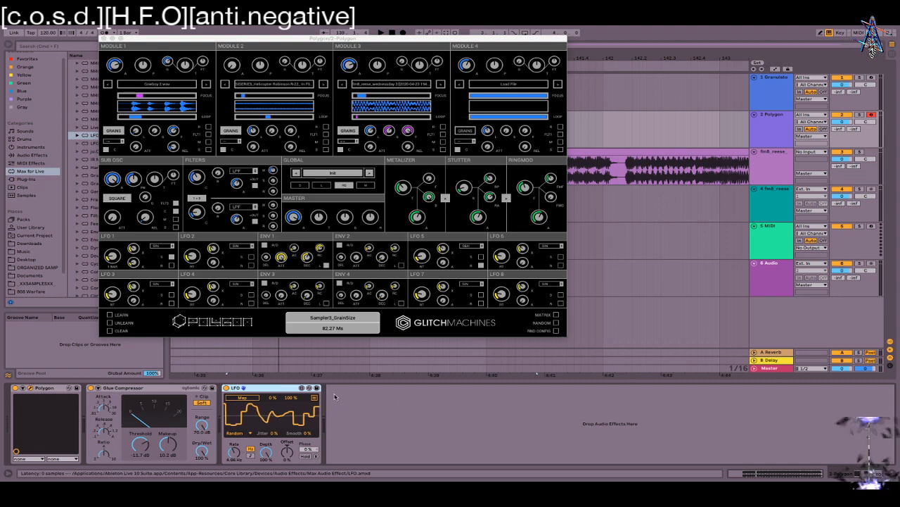
Step: Delete the LFO device, then move Module 1's start offset and loop start to 16.90 %
{"action": "key", "text": "Delete"}
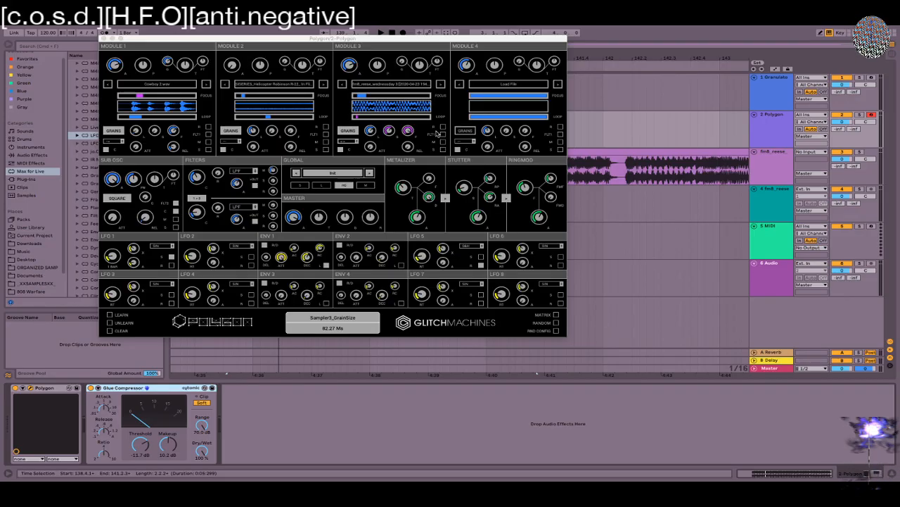
{"action": "left_click", "coordinate": [138, 119]}
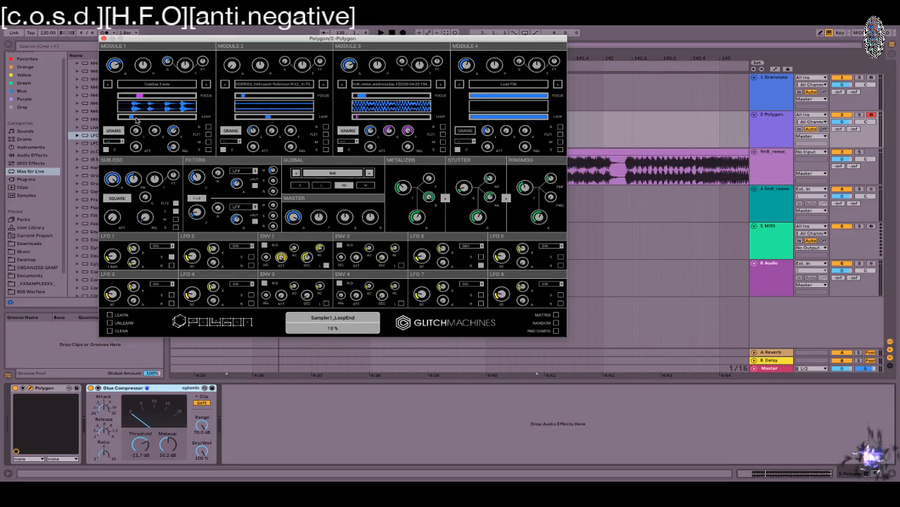
{"action": "mouse_move", "coordinate": [136, 120]}
{"action": "left_mouse_down"}
{"action": "mouse_move", "coordinate": [138, 98]}
{"action": "mouse_move", "coordinate": [145, 99]}
{"action": "left_mouse_up"}
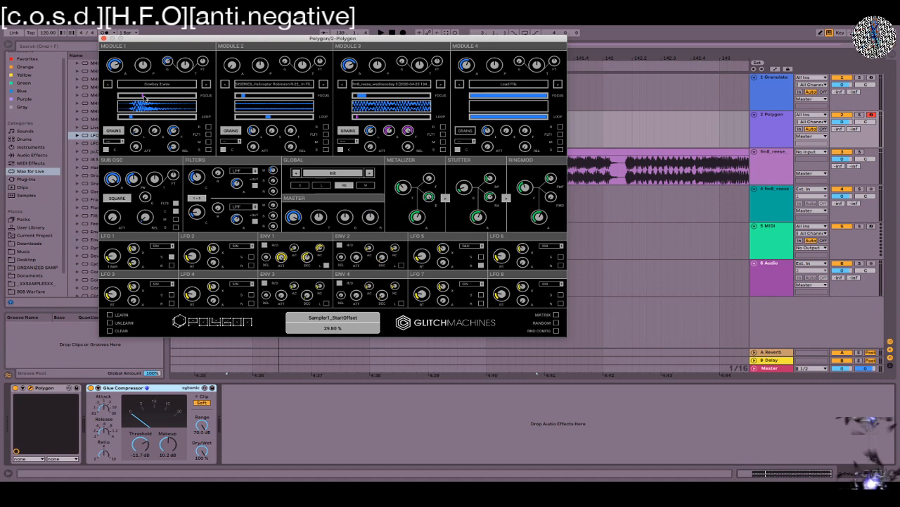
{"action": "left_click_drag", "start_coordinate": [135, 119], "coordinate": [135, 119]}
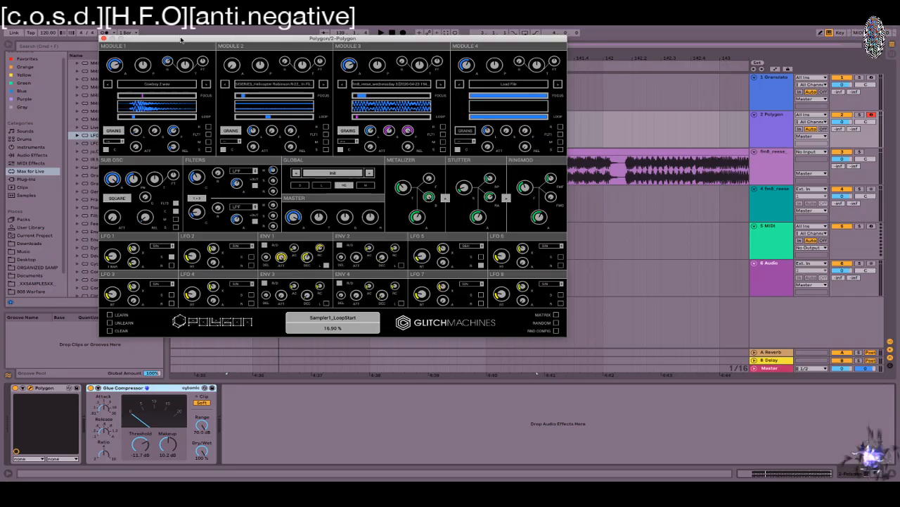
{"action": "left_click_drag", "start_coordinate": [180, 40], "coordinate": [309, 56]}
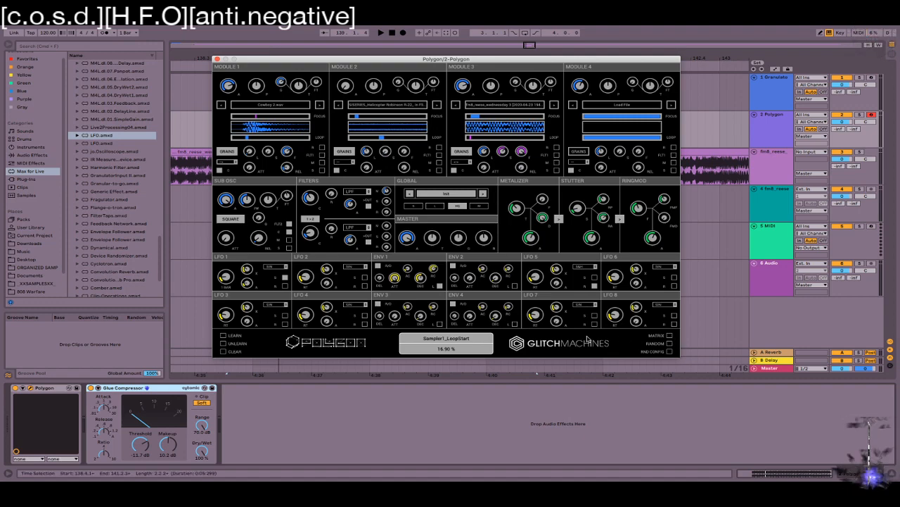
{"action": "left_click", "coordinate": [670, 336]}
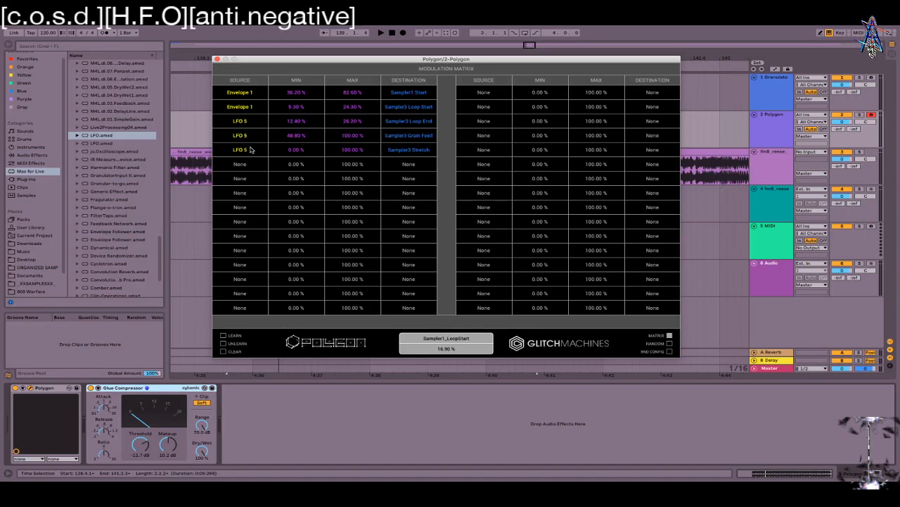
{"action": "left_click_drag", "start_coordinate": [257, 62], "coordinate": [203, 95]}
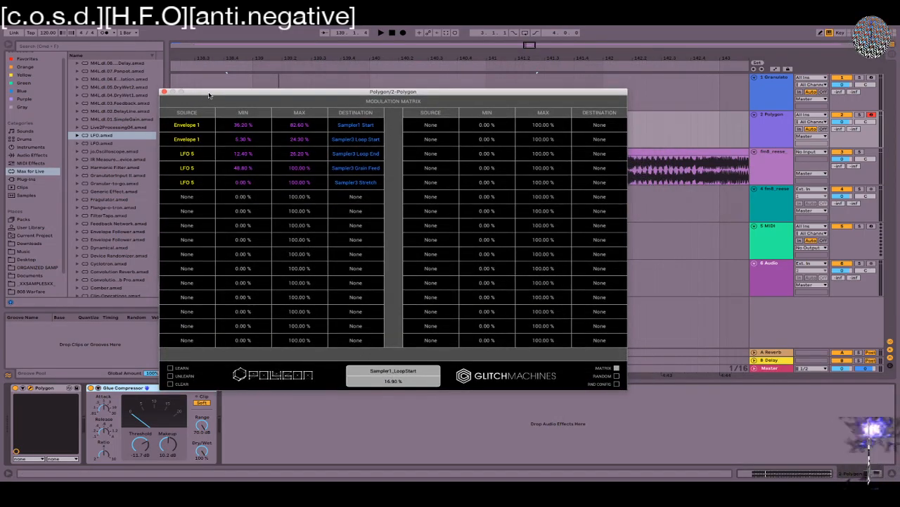
{"action": "left_click", "coordinate": [167, 79]}
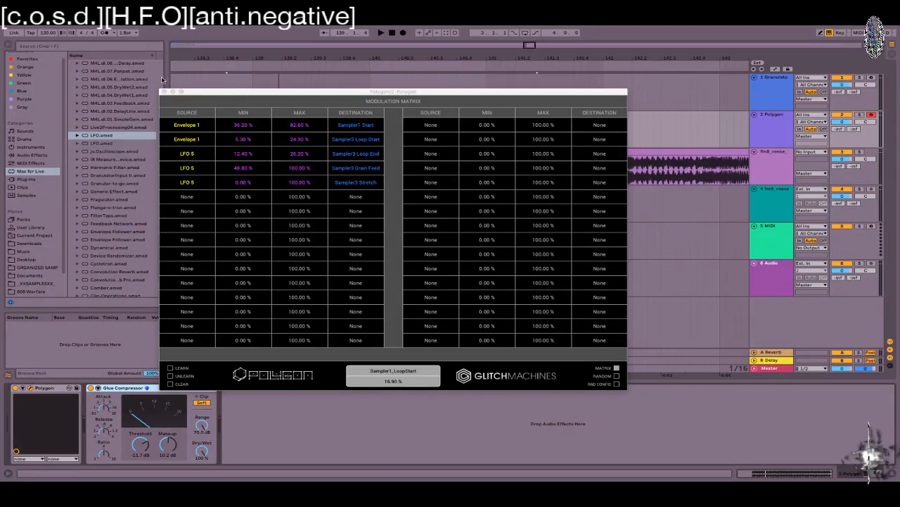
{"action": "left_click_drag", "start_coordinate": [168, 79], "coordinate": [159, 79]}
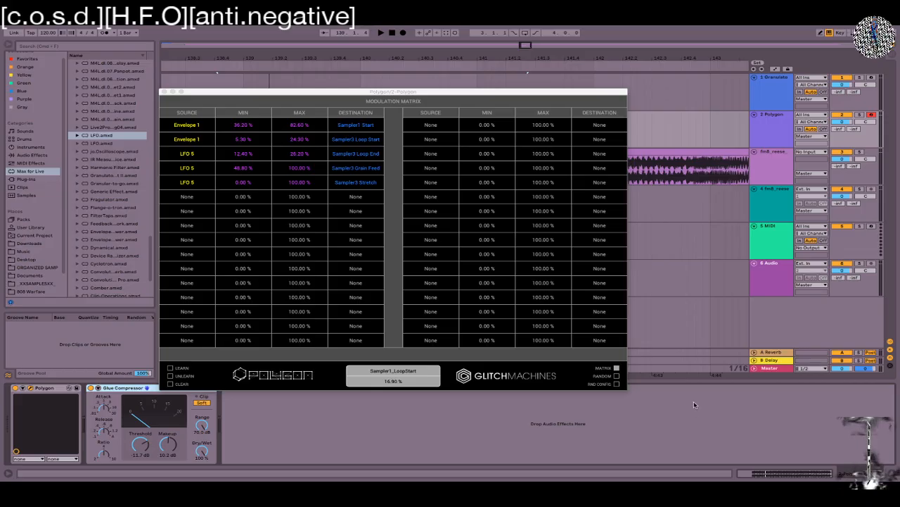
{"action": "left_click", "coordinate": [617, 368]}
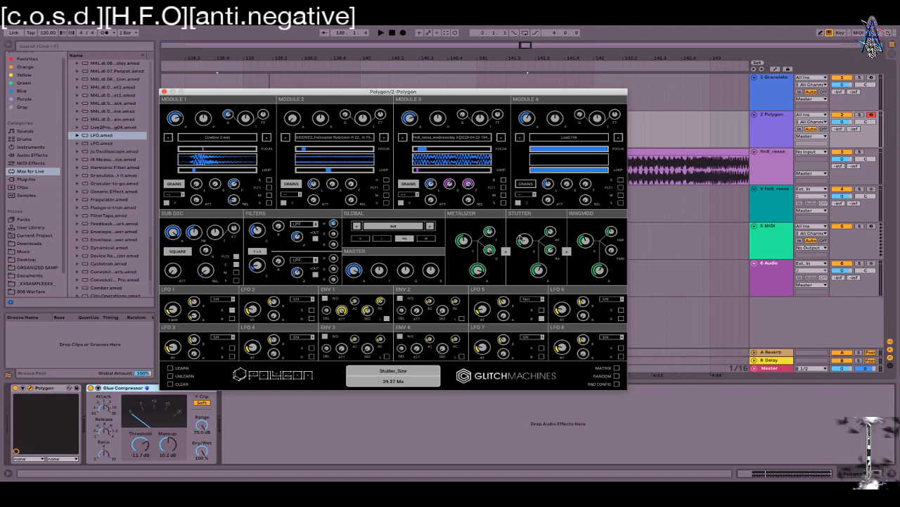
Step: Raise the Metalizer time to 39 ms and its output gain to 3.37 dB
{"action": "left_click_drag", "start_coordinate": [465, 232], "coordinate": [469, 210]}
{"action": "left_click_drag", "start_coordinate": [478, 271], "coordinate": [478, 259]}
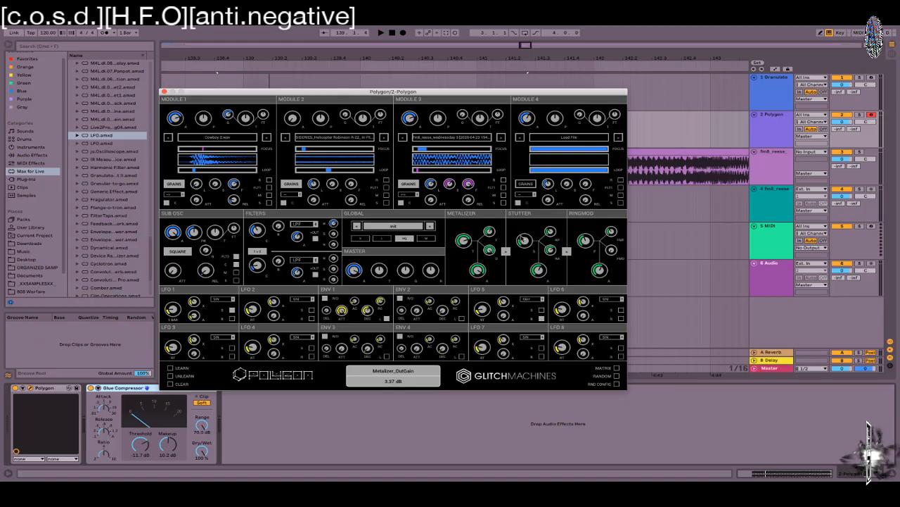
{"action": "mouse_move", "coordinate": [523, 237]}
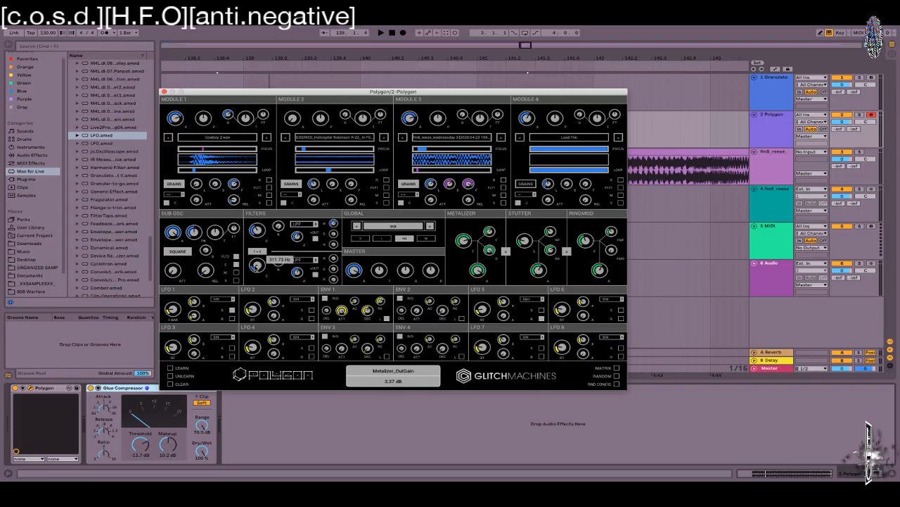
Step: Set Filter 1 cutoff to about 1144 Hz and Filter 2 cutoff to 590.78 Hz
{"action": "left_click_drag", "start_coordinate": [257, 231], "coordinate": [259, 162]}
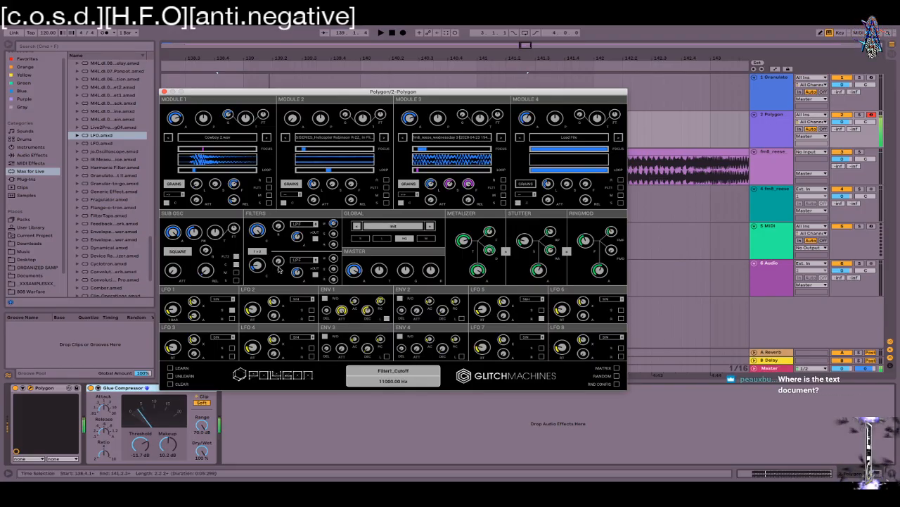
{"action": "left_click_drag", "start_coordinate": [258, 266], "coordinate": [256, 302]}
{"action": "left_click_drag", "start_coordinate": [260, 243], "coordinate": [258, 313]}
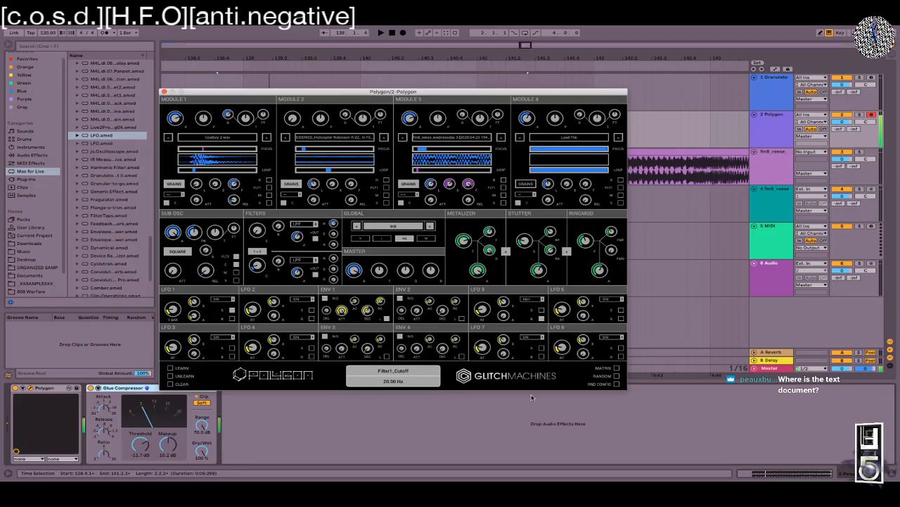
Step: Set matrix row 6's source to Envelope 1, then route Filter 1 into Filter 2
{"action": "left_click", "coordinate": [616, 367]}
{"action": "left_click", "coordinate": [185, 196]}
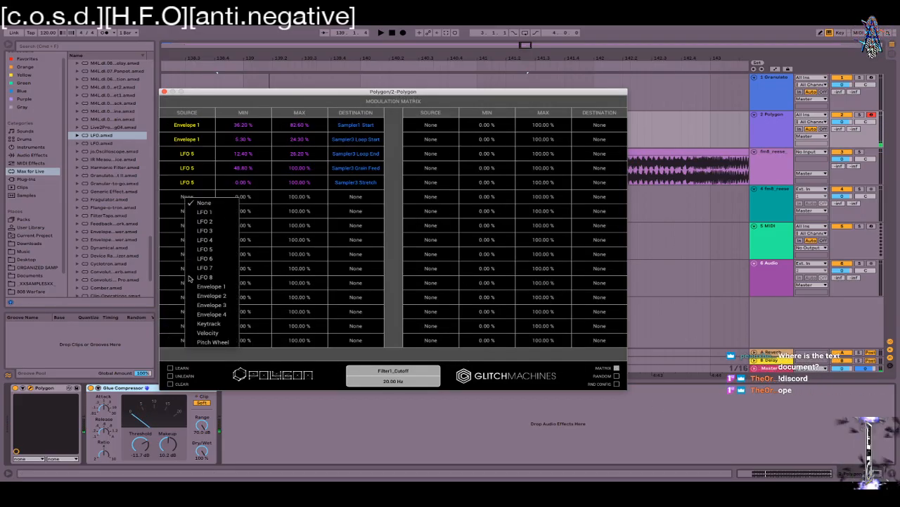
{"action": "left_click", "coordinate": [211, 286]}
{"action": "left_click_drag", "start_coordinate": [237, 287], "coordinate": [239, 285]}
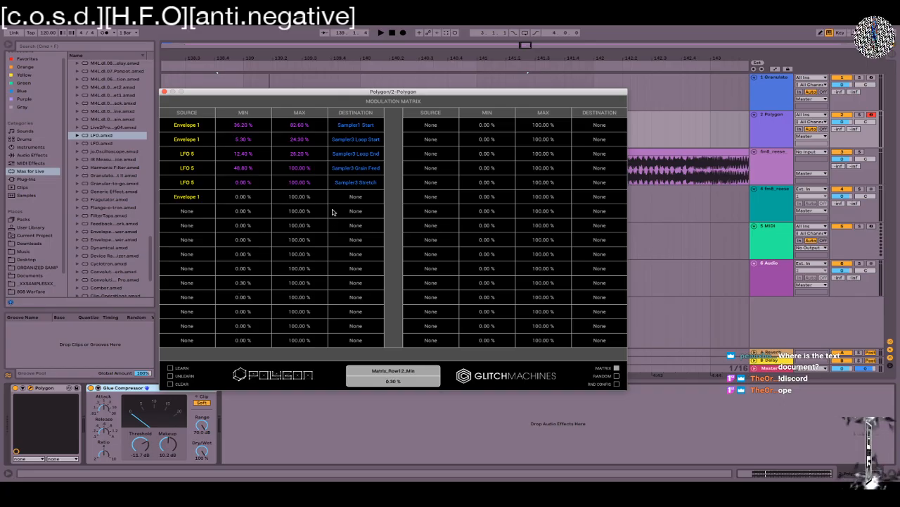
{"action": "left_click", "coordinate": [360, 197]}
{"action": "mouse_move", "coordinate": [390, 275]}
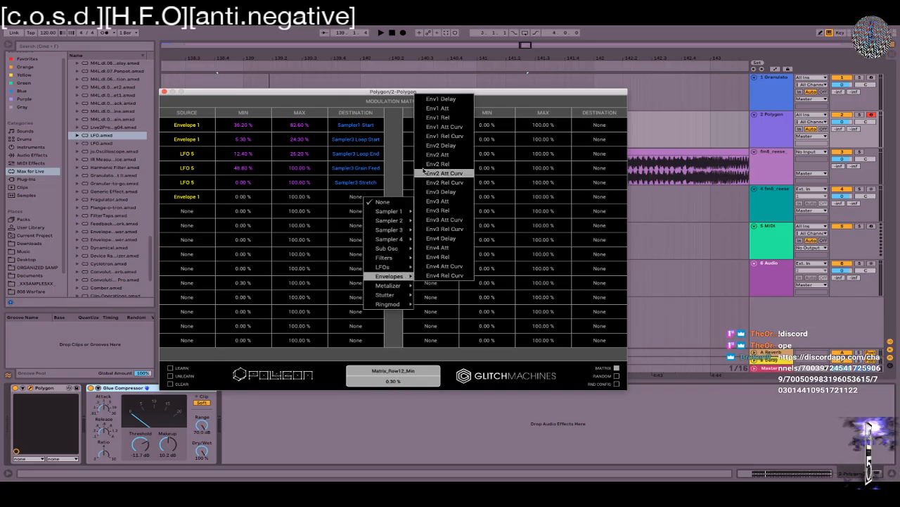
{"action": "left_click", "coordinate": [239, 218]}
{"action": "left_click", "coordinate": [356, 197]}
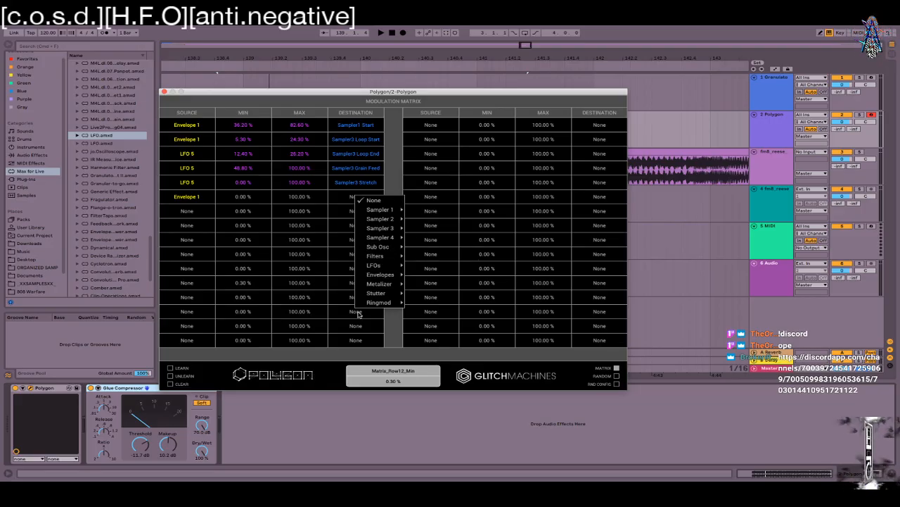
{"action": "left_click", "coordinate": [563, 366]}
{"action": "left_click", "coordinate": [617, 367]}
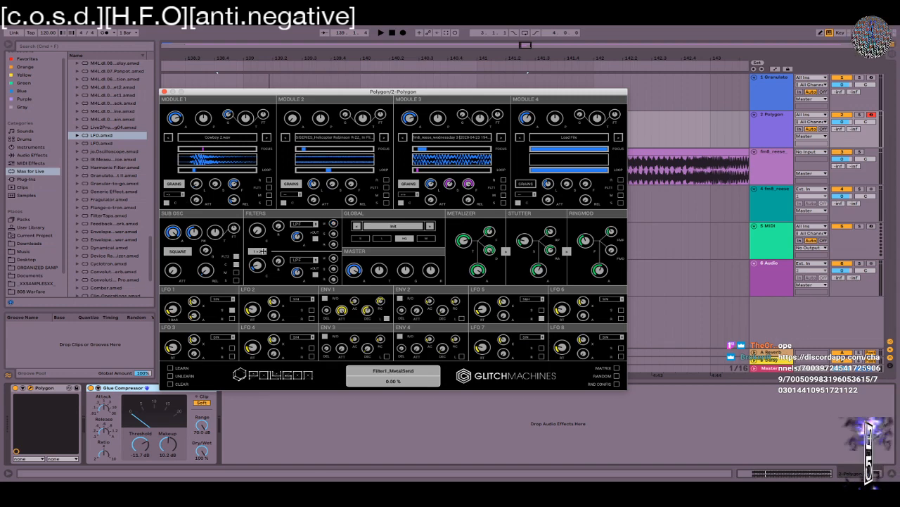
{"action": "left_click", "coordinate": [252, 251]}
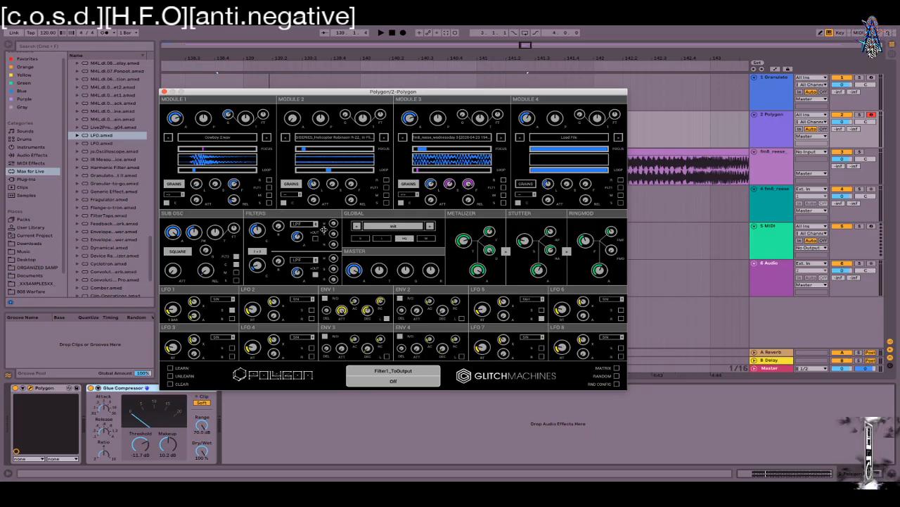
Step: Change row 6's source to Envelope 2 and route it to Filters > Filter2 Cut
{"action": "left_click", "coordinate": [617, 368]}
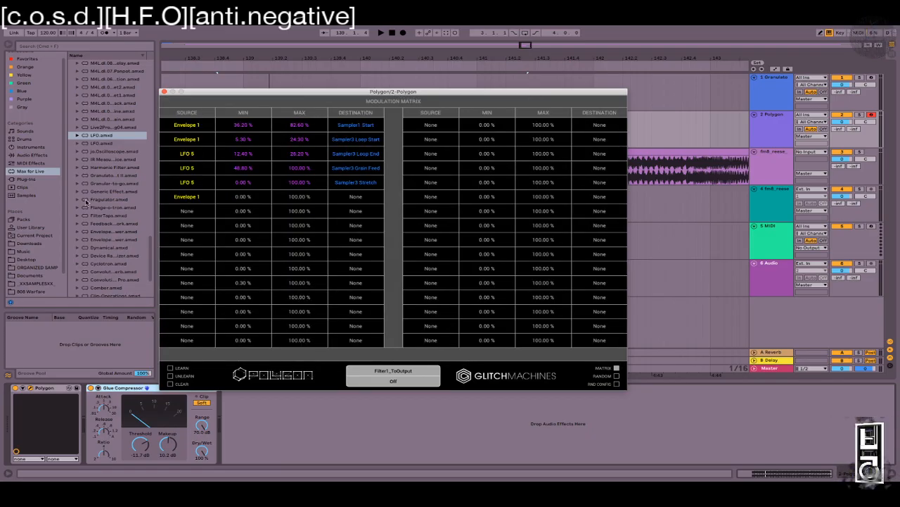
{"action": "left_click", "coordinate": [193, 197]}
{"action": "left_click", "coordinate": [220, 294]}
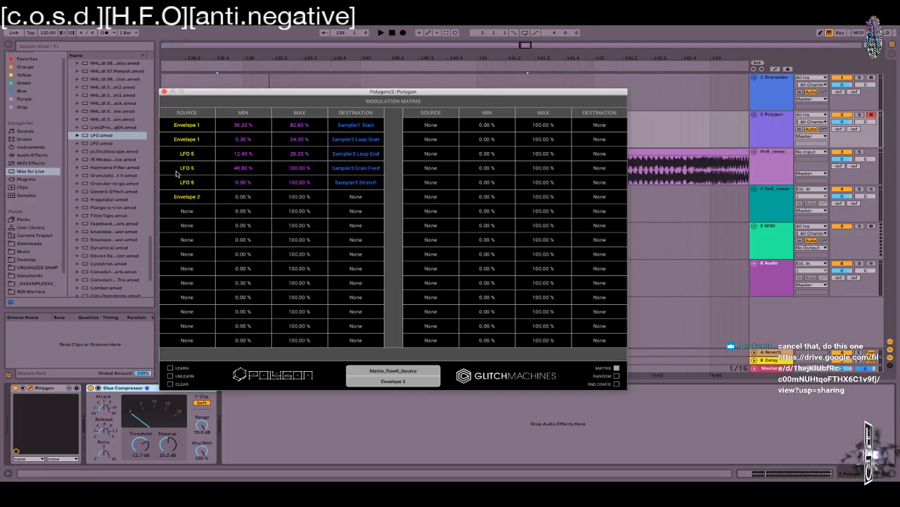
{"action": "left_click", "coordinate": [350, 197]}
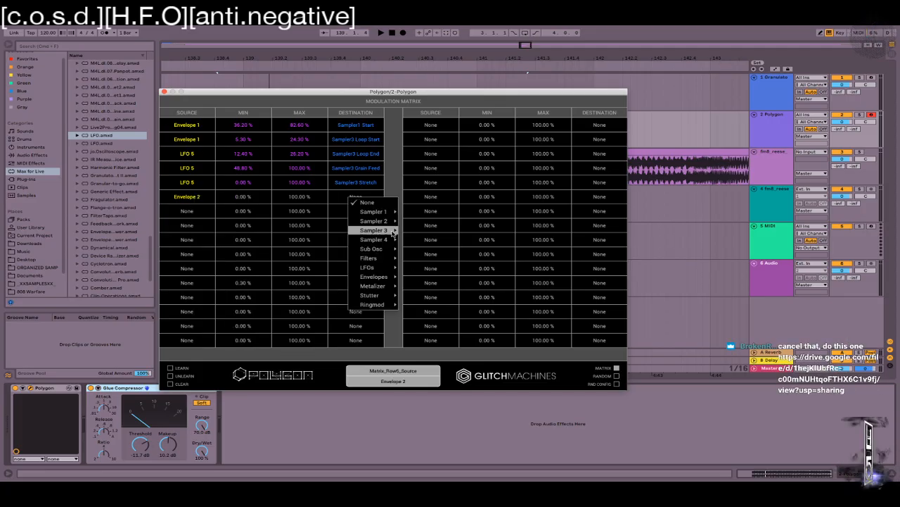
{"action": "mouse_move", "coordinate": [382, 260]}
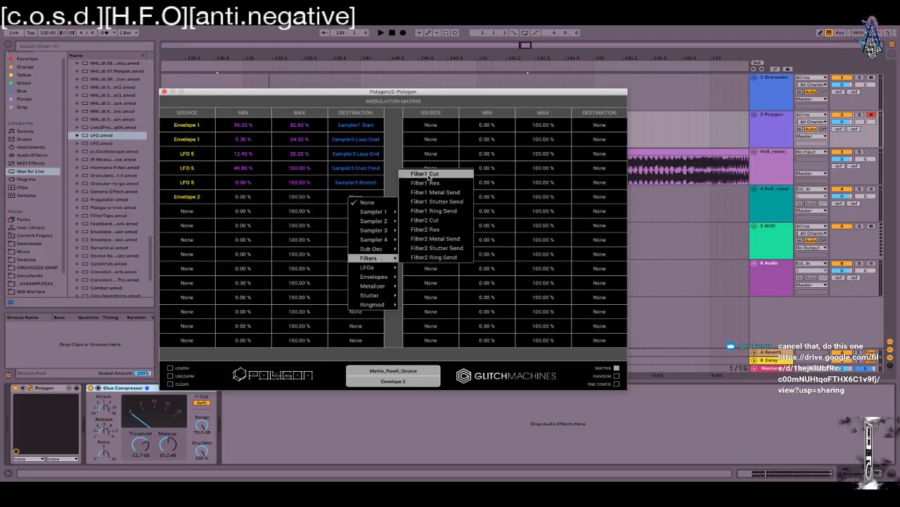
{"action": "left_click", "coordinate": [436, 221]}
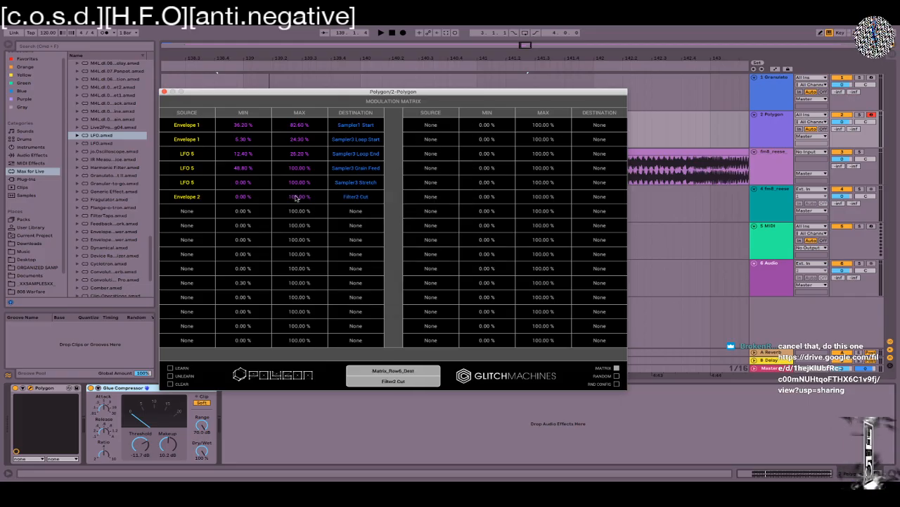
{"action": "left_click", "coordinate": [617, 367]}
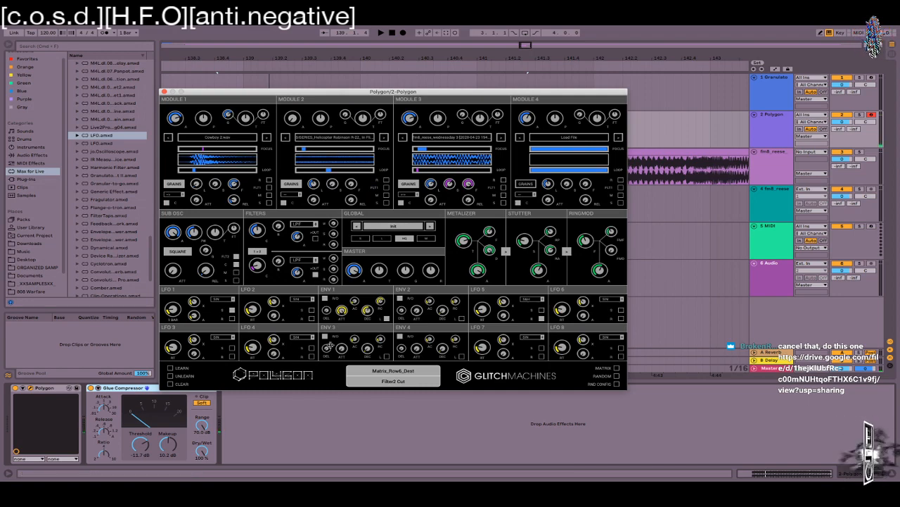
Step: Lengthen Envelope 2's release, lower Filter 2 cutoff, and cap row 6's maximum at 25.60 %
{"action": "left_click_drag", "start_coordinate": [443, 309], "coordinate": [455, 265]}
{"action": "left_click_drag", "start_coordinate": [257, 264], "coordinate": [290, 202]}
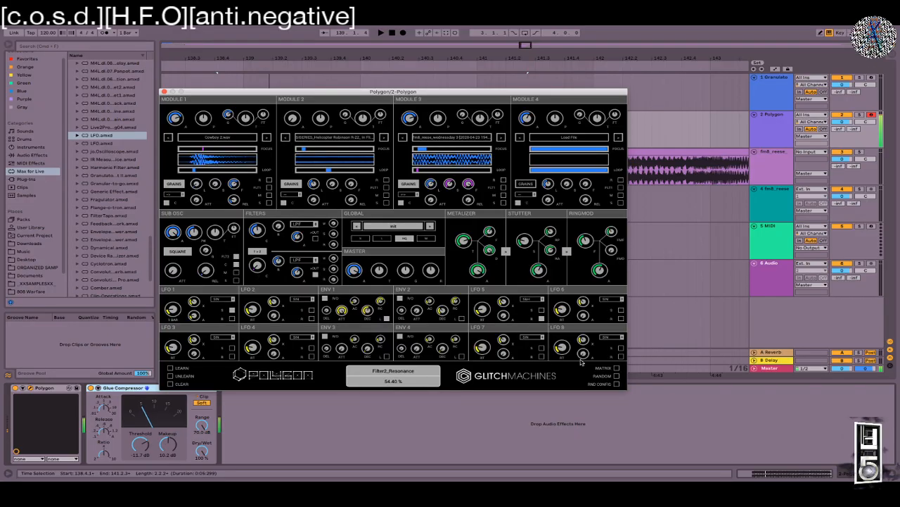
{"action": "left_click", "coordinate": [616, 367]}
{"action": "left_click_drag", "start_coordinate": [300, 196], "coordinate": [287, 274]}
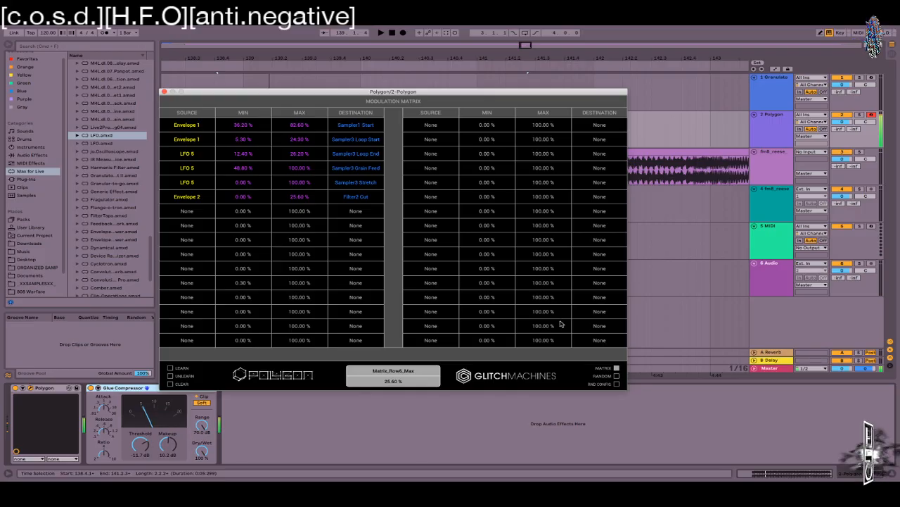
{"action": "left_click", "coordinate": [616, 368]}
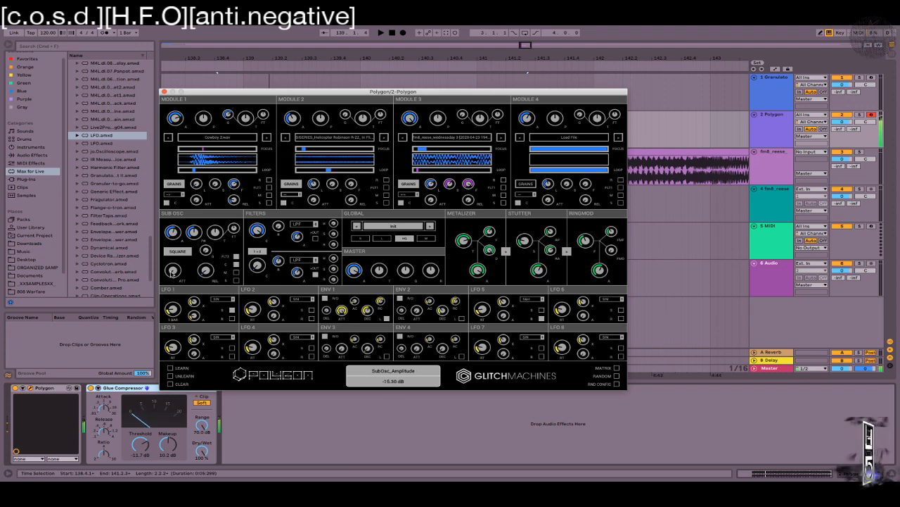
Step: Adjust the sub oscillator level and set Envelope 1 and 2 releases, Envelope 2 near 1928 ms
{"action": "mouse_move", "coordinate": [174, 265]}
{"action": "left_mouse_down"}
{"action": "mouse_move", "coordinate": [172, 251]}
{"action": "mouse_move", "coordinate": [172, 278]}
{"action": "mouse_move", "coordinate": [173, 248]}
{"action": "left_mouse_up"}
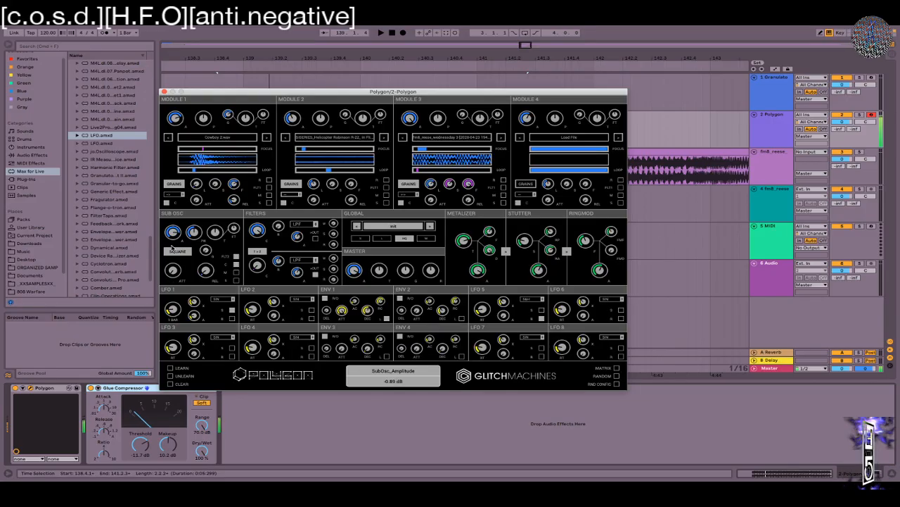
{"action": "mouse_move", "coordinate": [373, 318]}
{"action": "left_mouse_down"}
{"action": "mouse_move", "coordinate": [373, 280]}
{"action": "mouse_move", "coordinate": [366, 307]}
{"action": "left_mouse_up"}
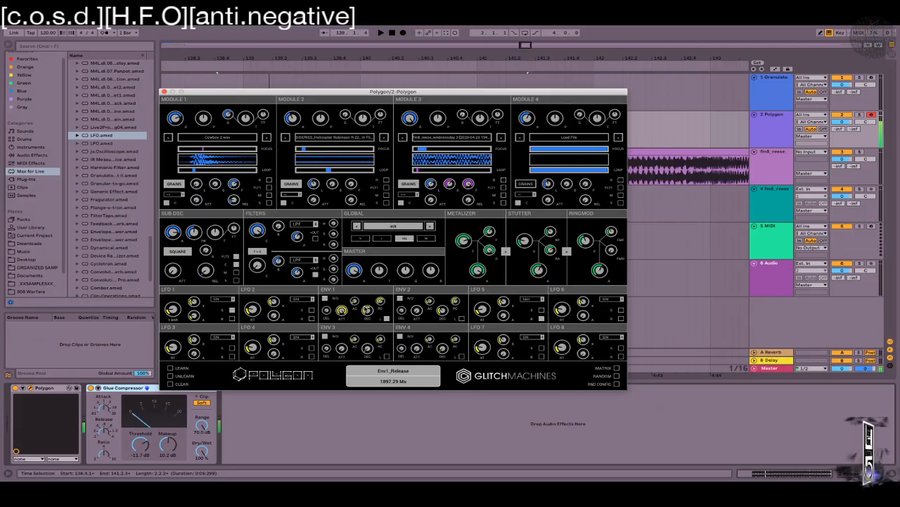
{"action": "left_click_drag", "start_coordinate": [442, 311], "coordinate": [445, 271]}
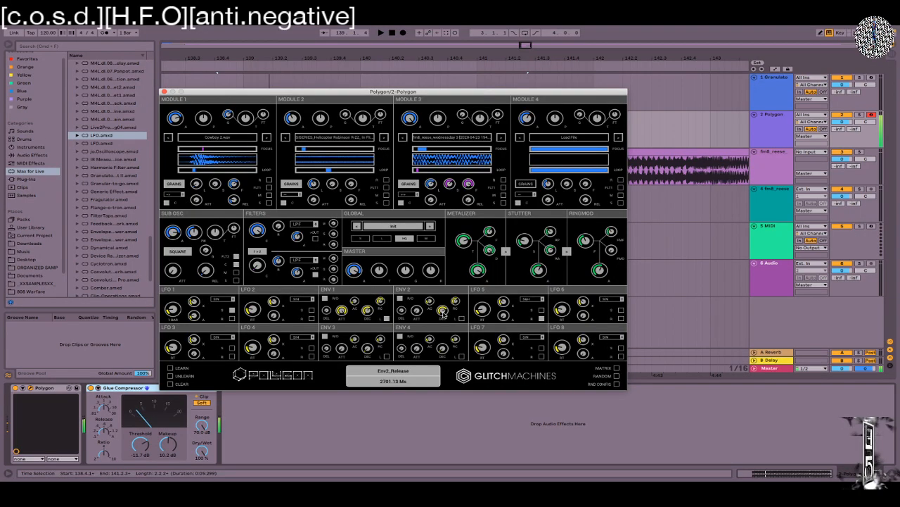
{"action": "mouse_move", "coordinate": [443, 313]}
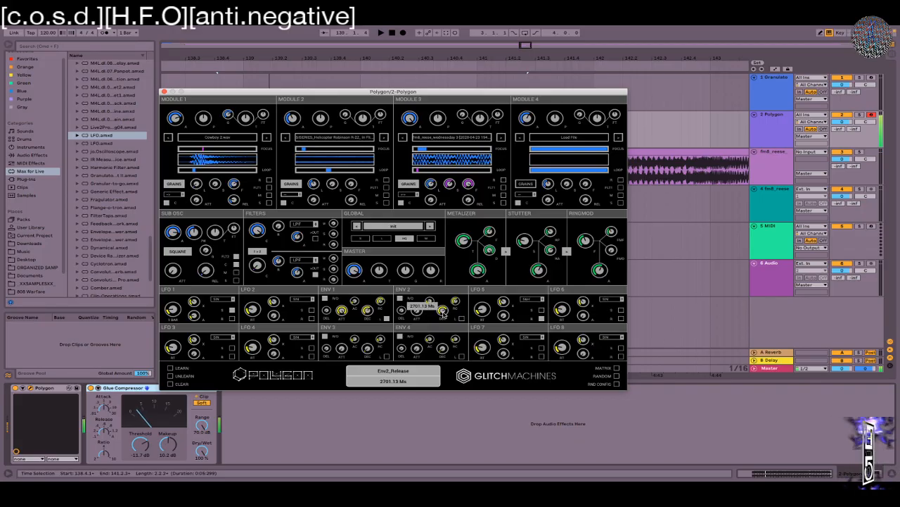
{"action": "left_click_drag", "start_coordinate": [443, 313], "coordinate": [441, 348]}
{"action": "left_click_drag", "start_coordinate": [175, 238], "coordinate": [173, 255]}
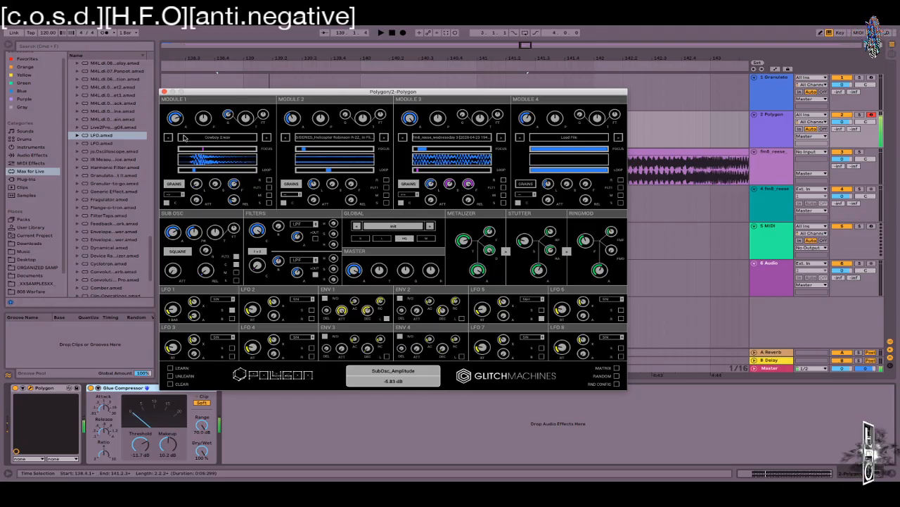
Step: Raise Module 1's amplitude and move its start offset and loop end to 32.60 %
{"action": "left_click_drag", "start_coordinate": [177, 119], "coordinate": [178, 101]}
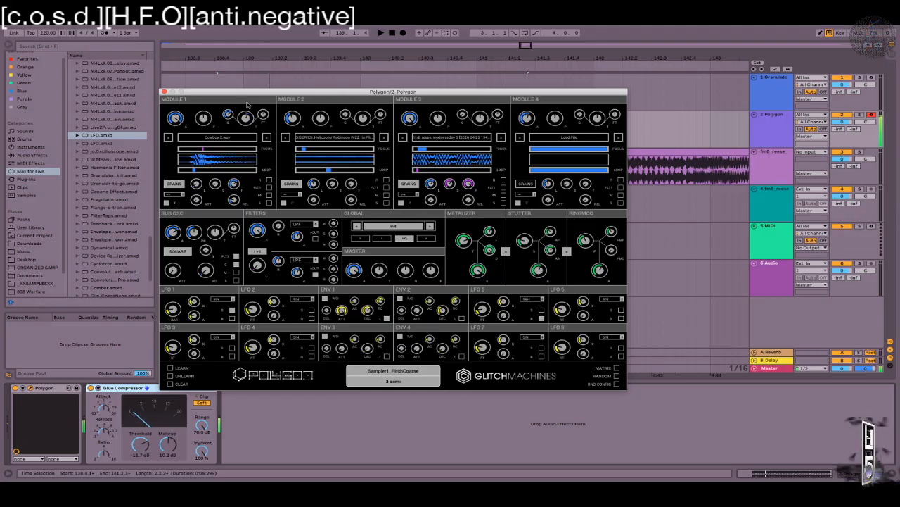
{"action": "left_click", "coordinate": [199, 150]}
{"action": "left_click_drag", "start_coordinate": [198, 150], "coordinate": [196, 174]}
{"action": "left_click", "coordinate": [201, 171]}
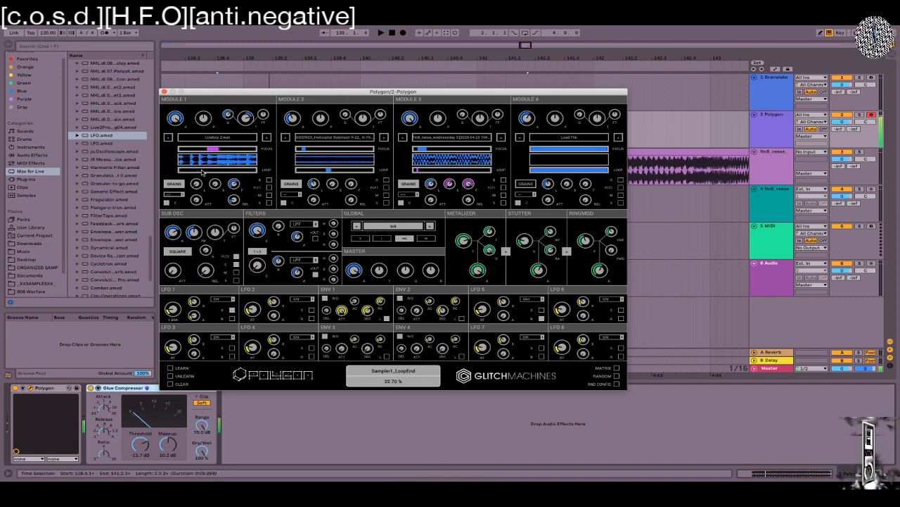
{"action": "left_click", "coordinate": [203, 172]}
{"action": "left_click_drag", "start_coordinate": [204, 171], "coordinate": [207, 172]}
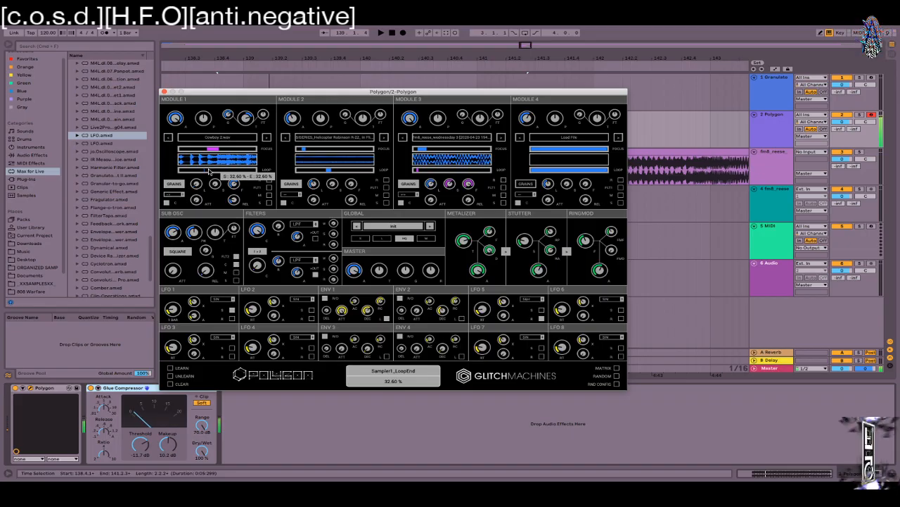
Step: Shift the keyboard playing octave and set Filter 1's cutoff to 11000 Hz
{"action": "key", "text": "x"}
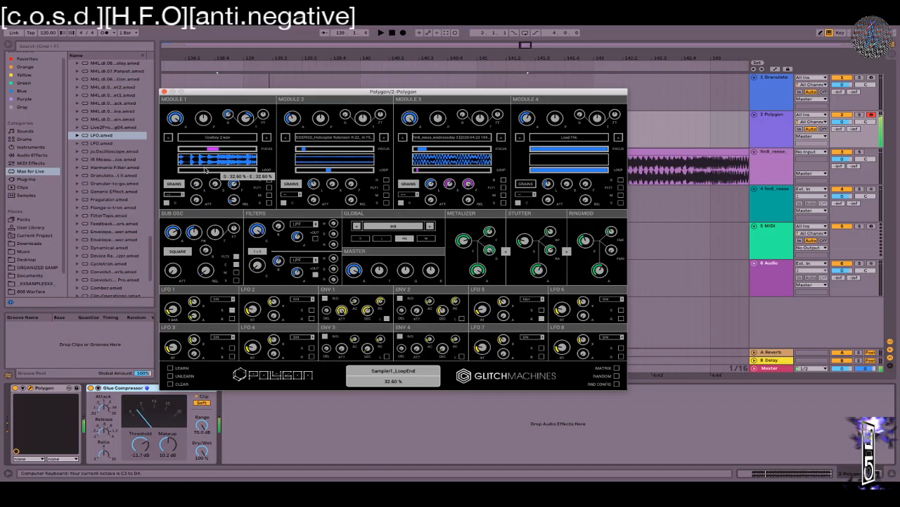
{"action": "left_click_drag", "start_coordinate": [258, 232], "coordinate": [260, 204]}
{"action": "key", "text": "z"}
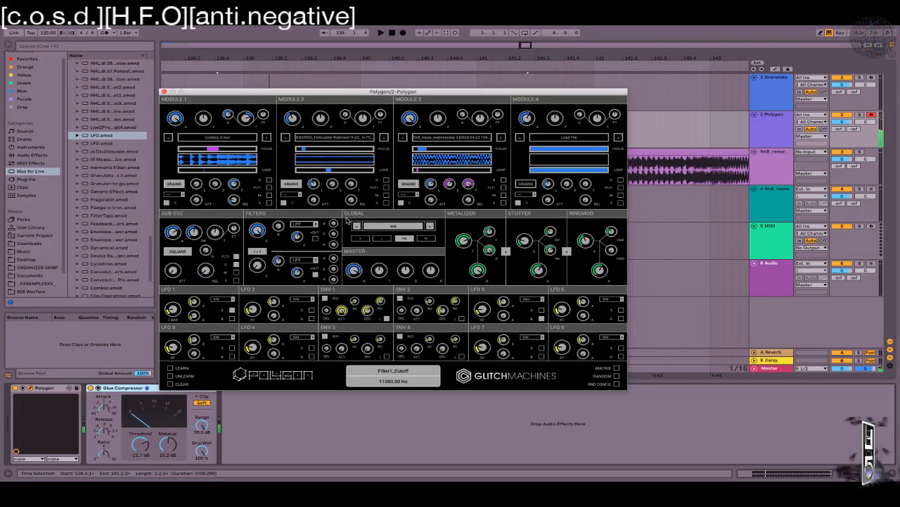
Step: Raise Filter 1's ring and metal sends, shorten Stutter Size, and set Ringmod F to 270 Hz
{"action": "left_click_drag", "start_coordinate": [329, 248], "coordinate": [329, 246]}
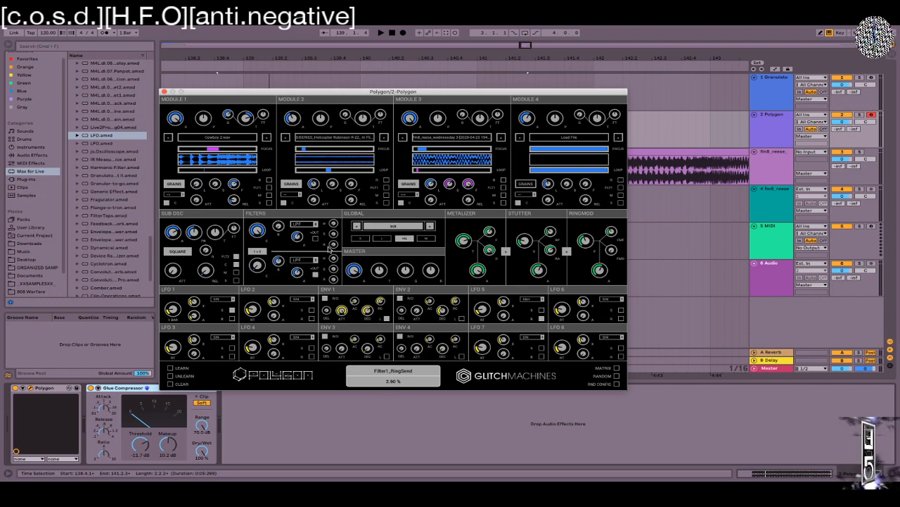
{"action": "mouse_move", "coordinate": [329, 249]}
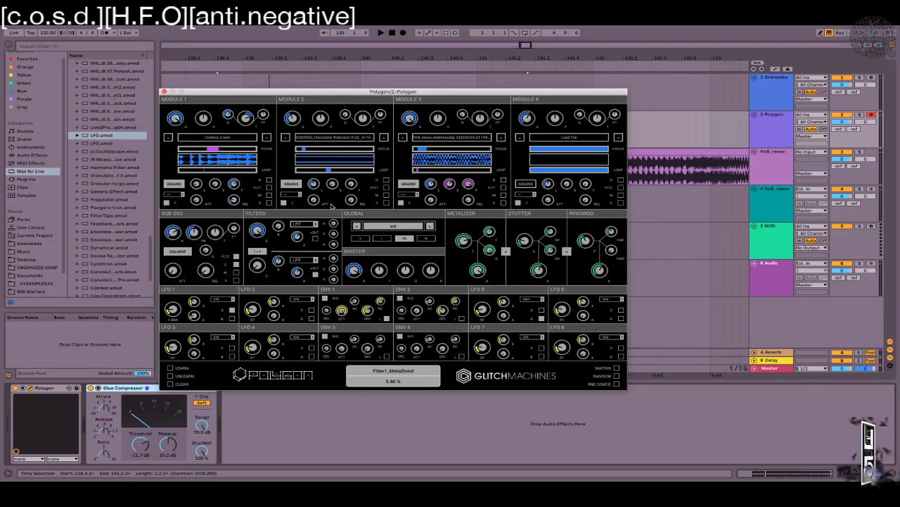
{"action": "left_click_drag", "start_coordinate": [333, 223], "coordinate": [335, 217]}
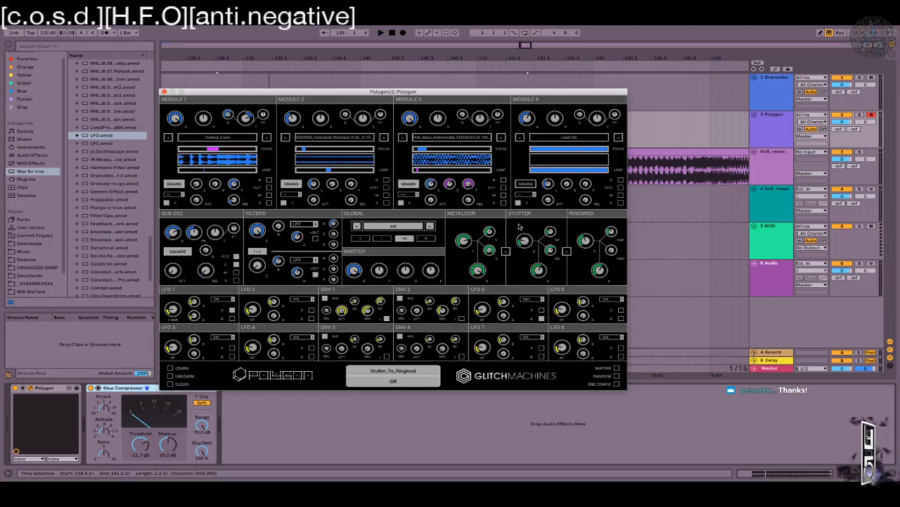
{"action": "left_click_drag", "start_coordinate": [519, 244], "coordinate": [503, 240]}
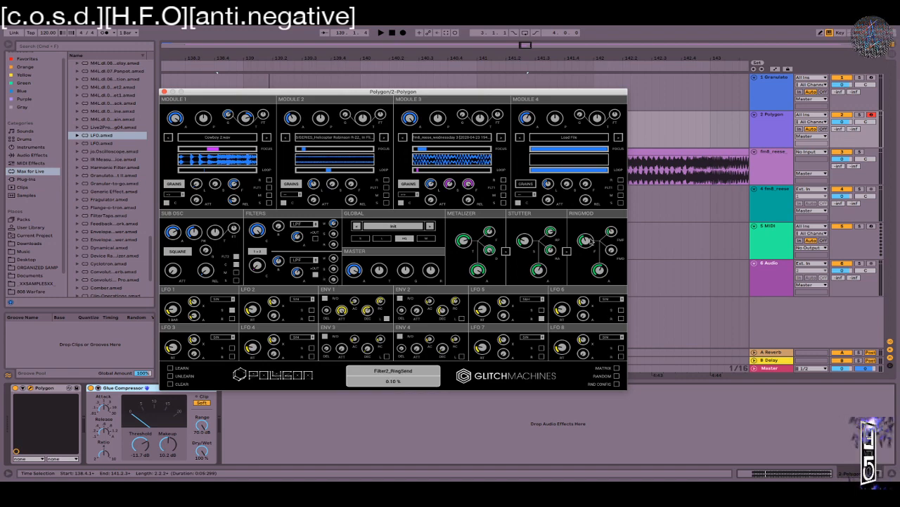
{"action": "left_click_drag", "start_coordinate": [585, 241], "coordinate": [601, 188]}
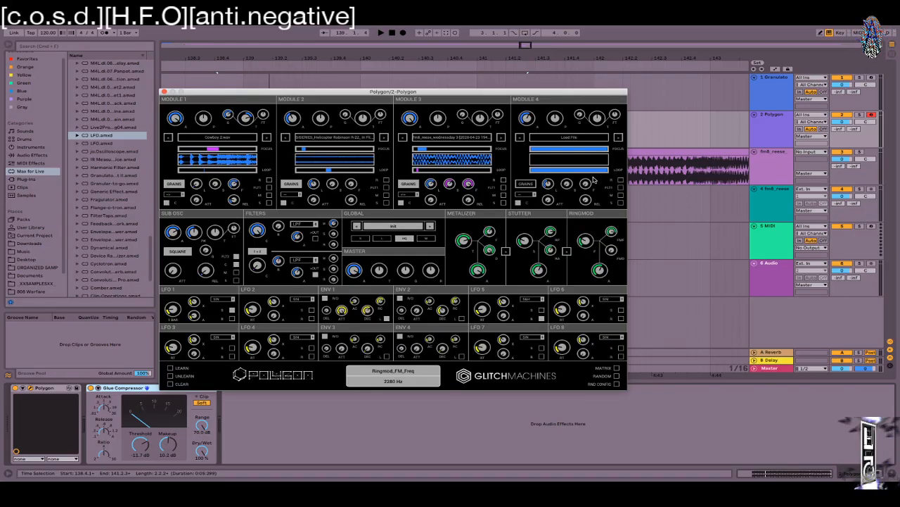
Step: Experiment with the ring modulator frequency and FM depth, settling the frequency at 594 Hz
{"action": "left_click_drag", "start_coordinate": [585, 240], "coordinate": [583, 200]}
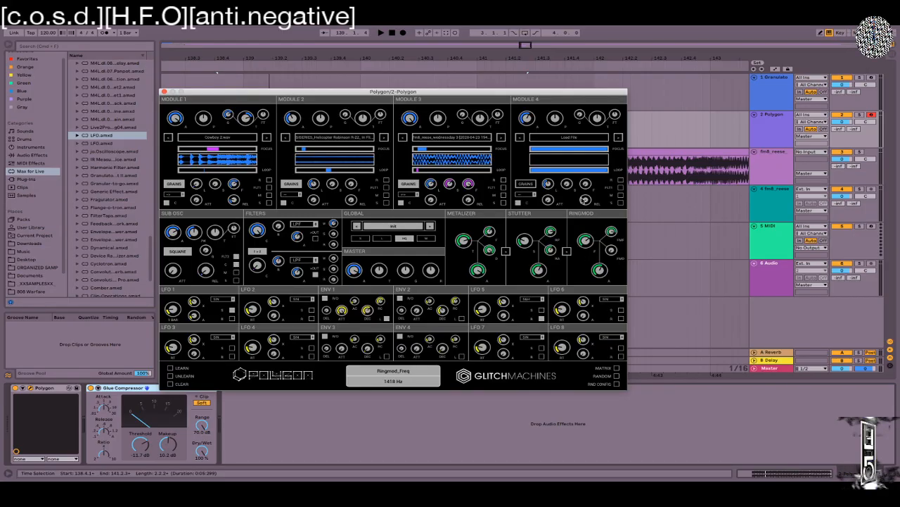
{"action": "left_click_drag", "start_coordinate": [611, 249], "coordinate": [590, 167]}
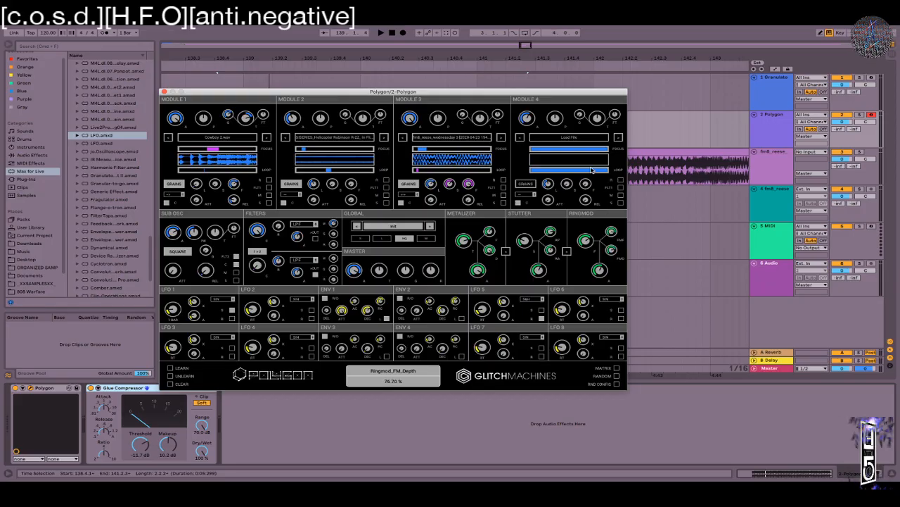
{"action": "left_click_drag", "start_coordinate": [594, 248], "coordinate": [589, 266]}
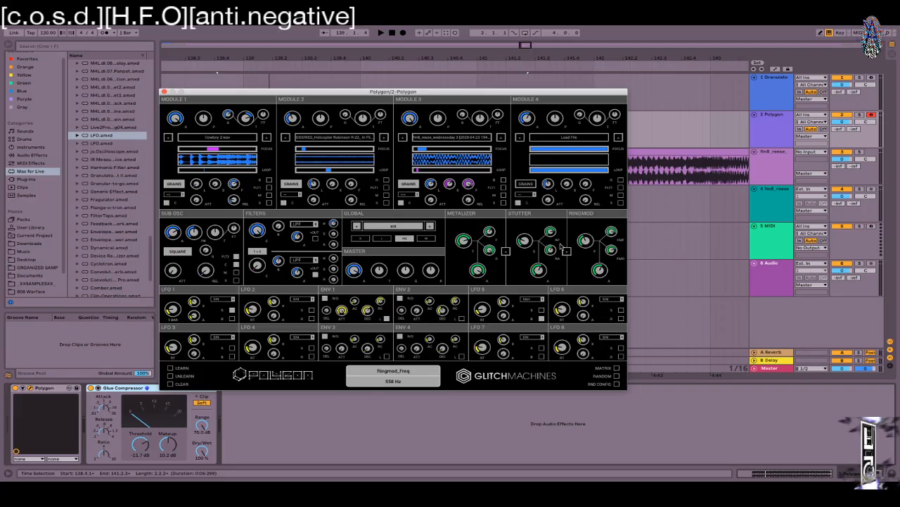
{"action": "mouse_move", "coordinate": [550, 250]}
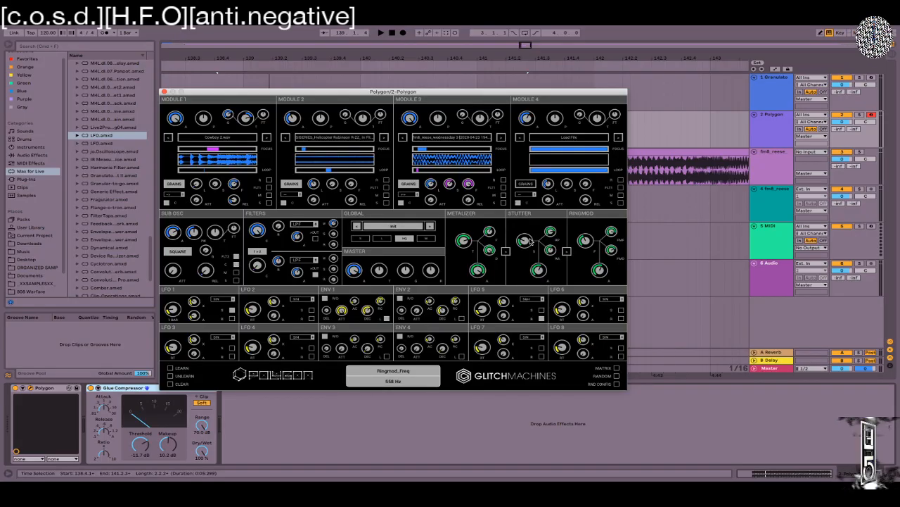
{"action": "left_click_drag", "start_coordinate": [587, 245], "coordinate": [611, 280]}
{"action": "left_click_drag", "start_coordinate": [585, 240], "coordinate": [586, 202]}
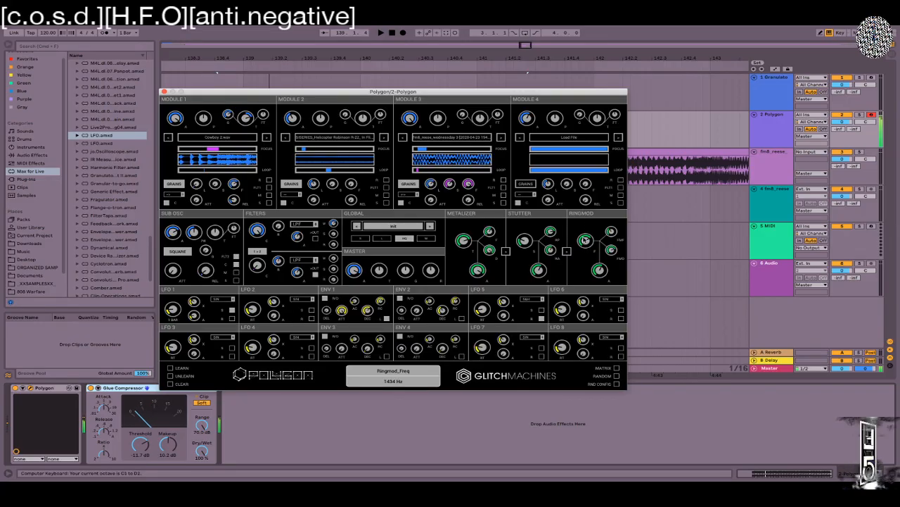
{"action": "mouse_move", "coordinate": [584, 239]}
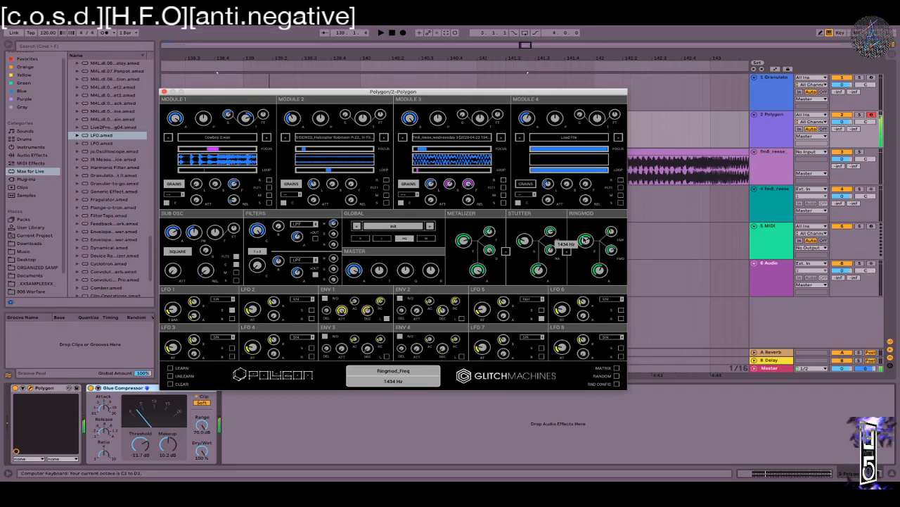
{"action": "left_click_drag", "start_coordinate": [586, 241], "coordinate": [582, 279]}
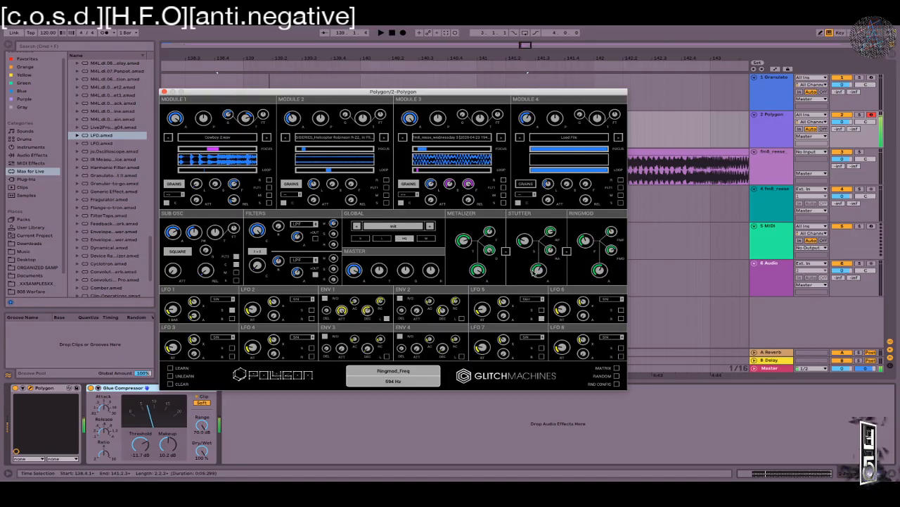
Step: Turn Filter 1's metal send off and set the sub-oscillator to -12 semitones at 2.38 dB
{"action": "left_click_drag", "start_coordinate": [334, 226], "coordinate": [333, 244]}
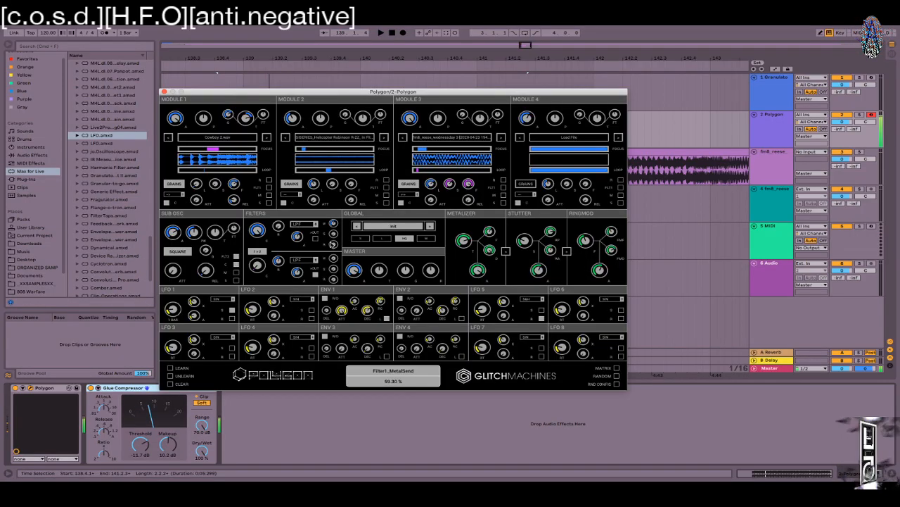
{"action": "left_click_drag", "start_coordinate": [330, 284], "coordinate": [323, 250]}
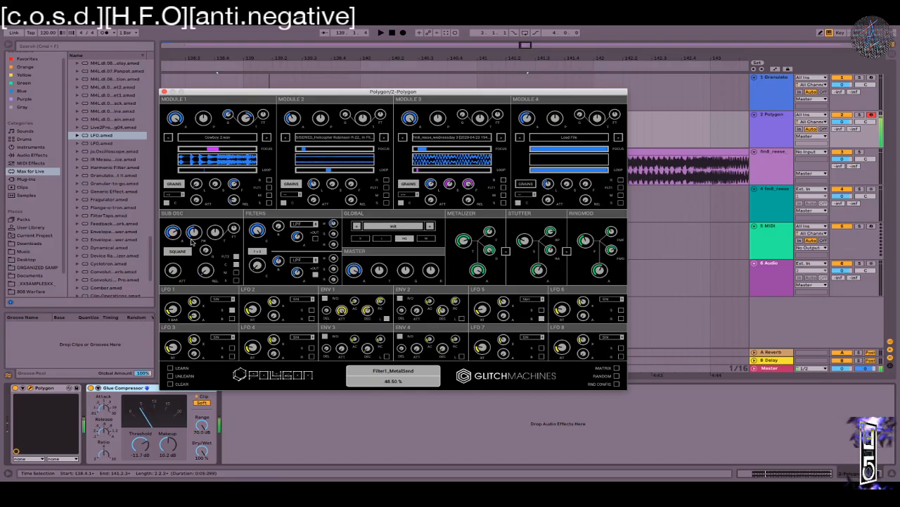
{"action": "left_click_drag", "start_coordinate": [217, 232], "coordinate": [218, 261]}
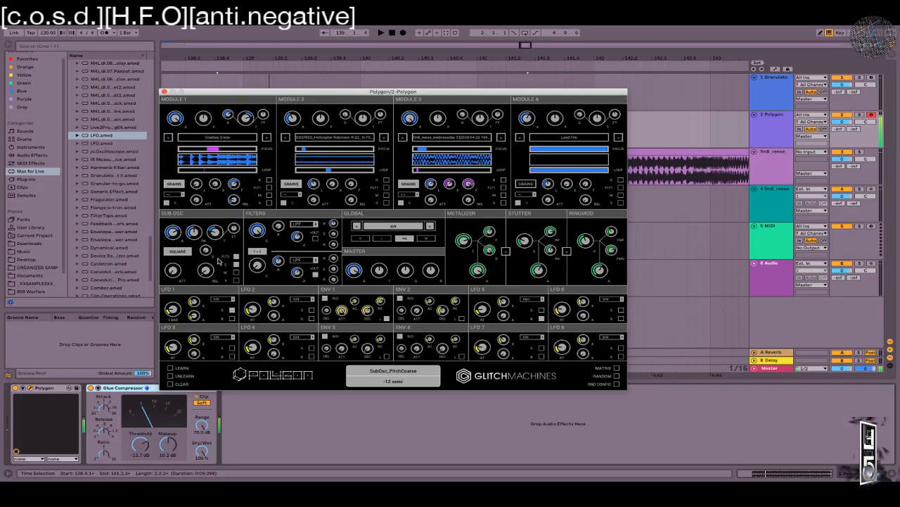
{"action": "left_click_drag", "start_coordinate": [175, 239], "coordinate": [176, 216]}
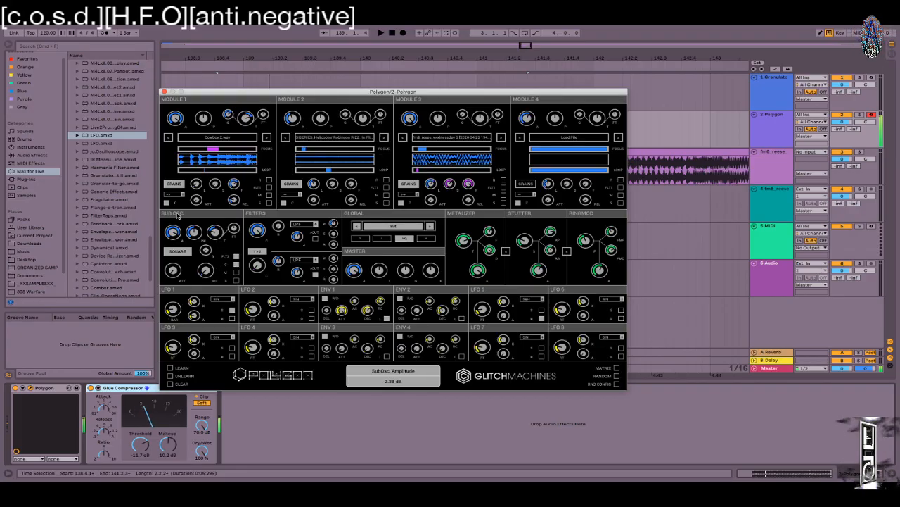
Step: Lengthen Envelope 2's release to about 2318.81 ms and the Metalizer time to 39 ms
{"action": "left_click_drag", "start_coordinate": [445, 310], "coordinate": [447, 283]}
{"action": "key", "text": "x"}
{"action": "left_click_drag", "start_coordinate": [461, 292], "coordinate": [464, 241]}
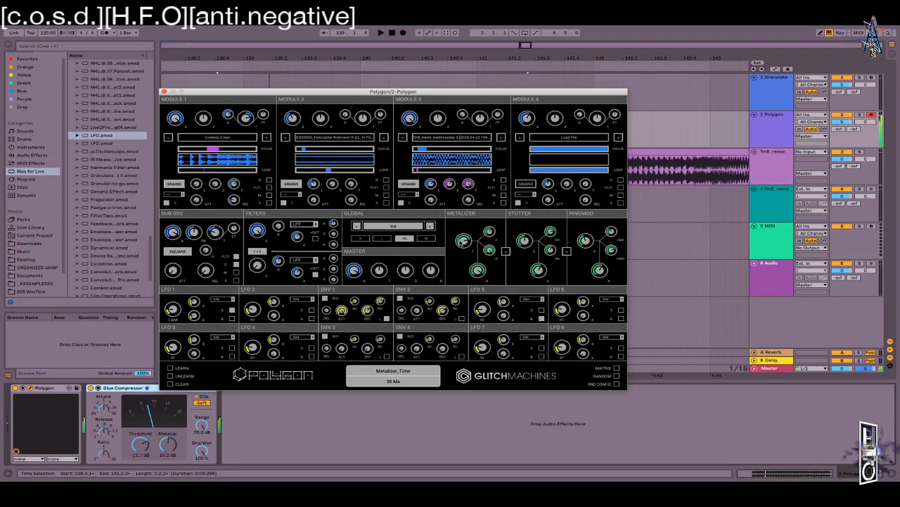
Step: Assign LFO 7 as matrix row 7's modulation source and close the Polygon/2 window
{"action": "left_click", "coordinate": [616, 368]}
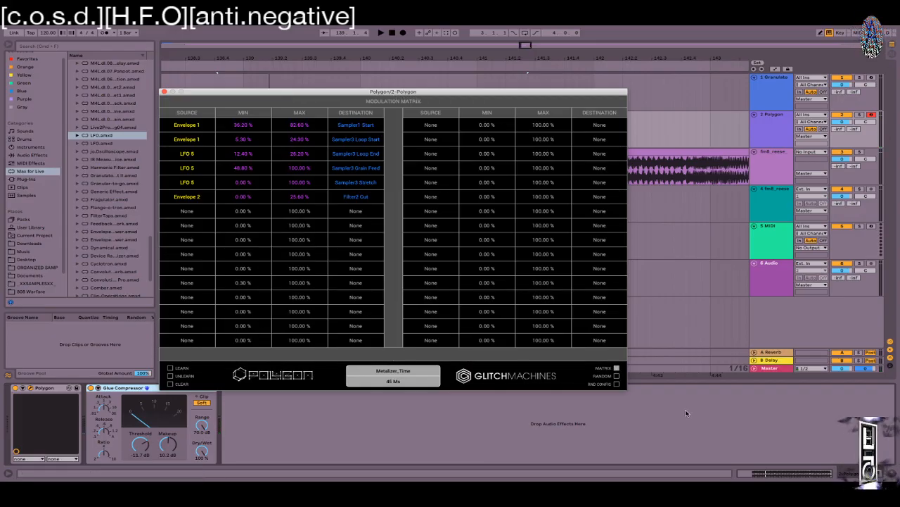
{"action": "scroll", "coordinate": [273, 199], "scroll_direction": "down", "scroll_amount": 1}
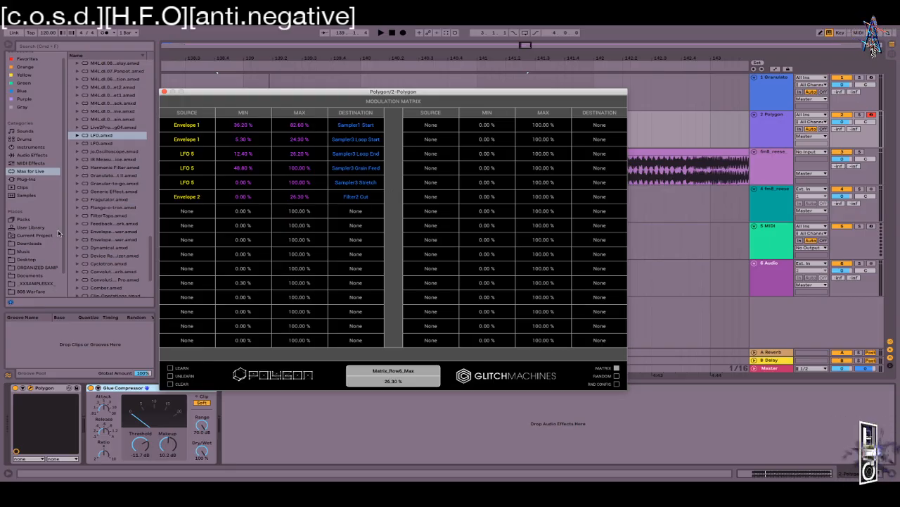
{"action": "left_click", "coordinate": [184, 213]}
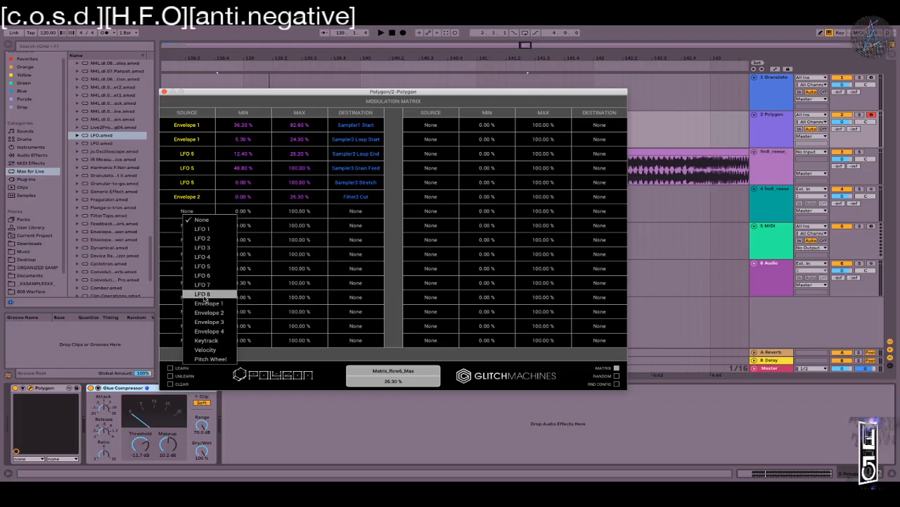
{"action": "left_click", "coordinate": [207, 285]}
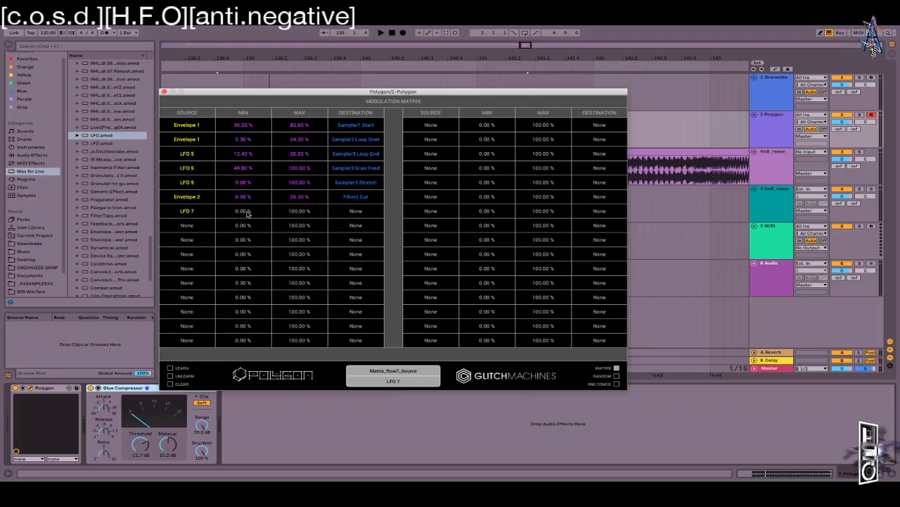
{"action": "left_click", "coordinate": [163, 92]}
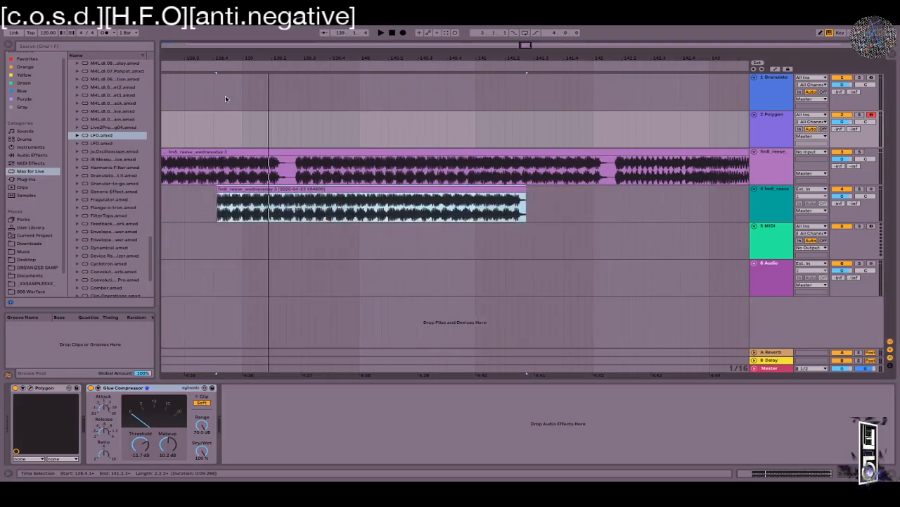
Step: Bring up Granulator II and open the ORGANIZED SAMP samples location in the browser
{"action": "key", "text": "Up"}
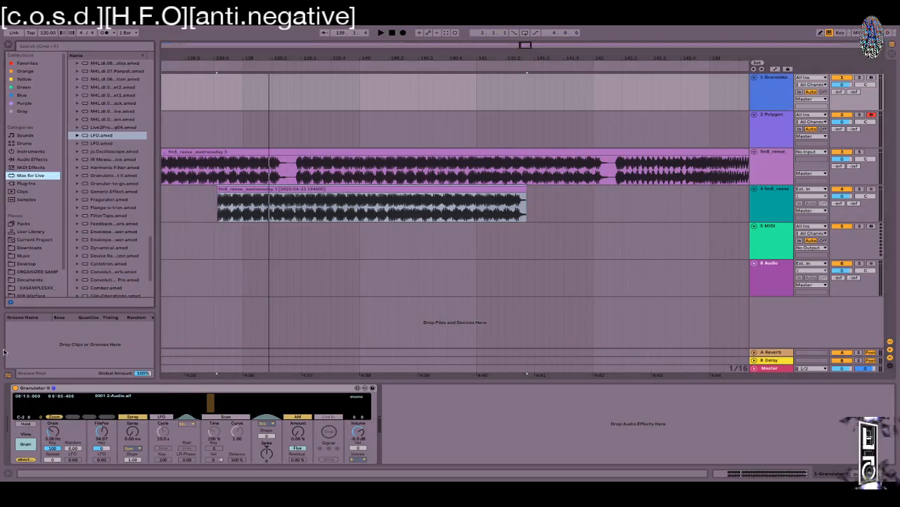
{"action": "left_click", "coordinate": [26, 200]}
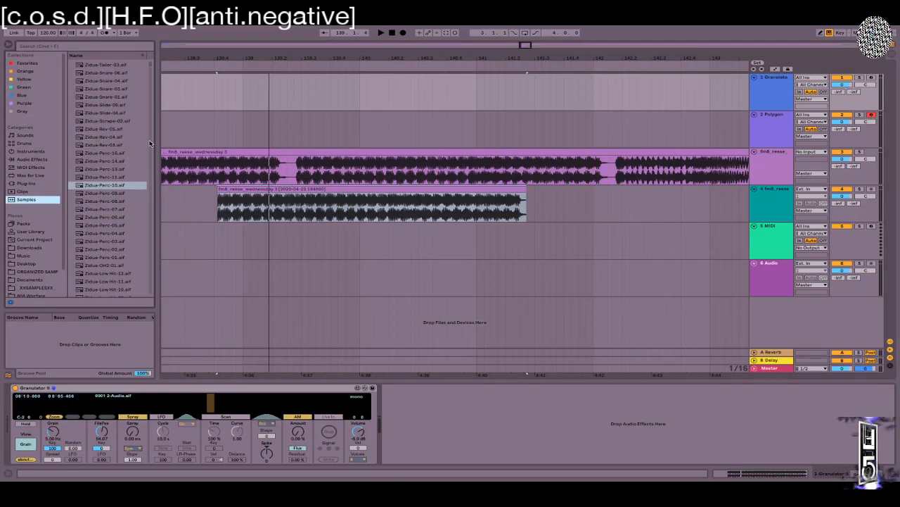
{"action": "scroll", "coordinate": [100, 221], "scroll_direction": "down", "scroll_amount": 20}
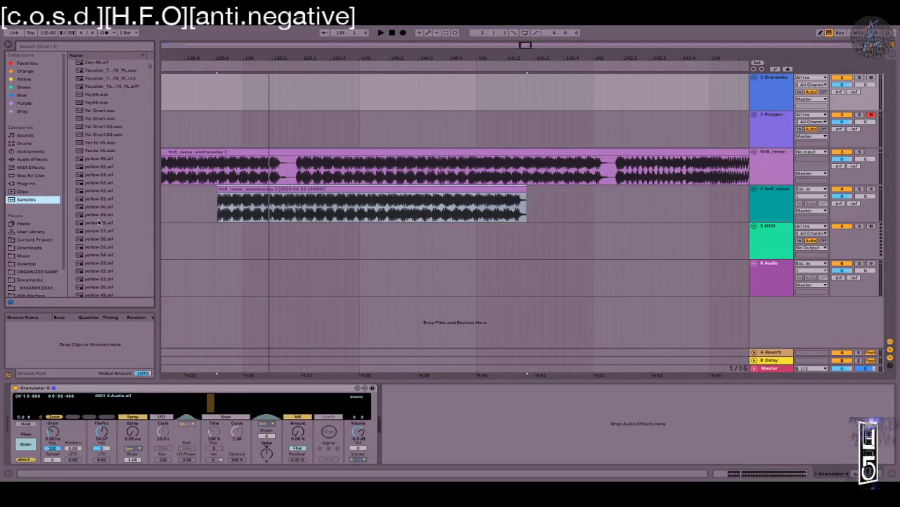
{"action": "scroll", "coordinate": [99, 222], "scroll_direction": "down", "scroll_amount": 6}
{"action": "scroll", "coordinate": [38, 268], "scroll_direction": "down", "scroll_amount": 2}
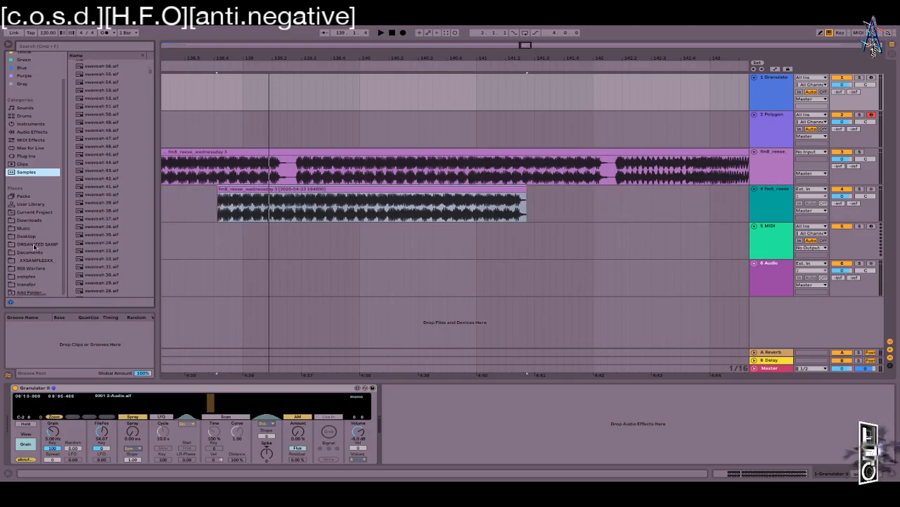
{"action": "left_click", "coordinate": [34, 245]}
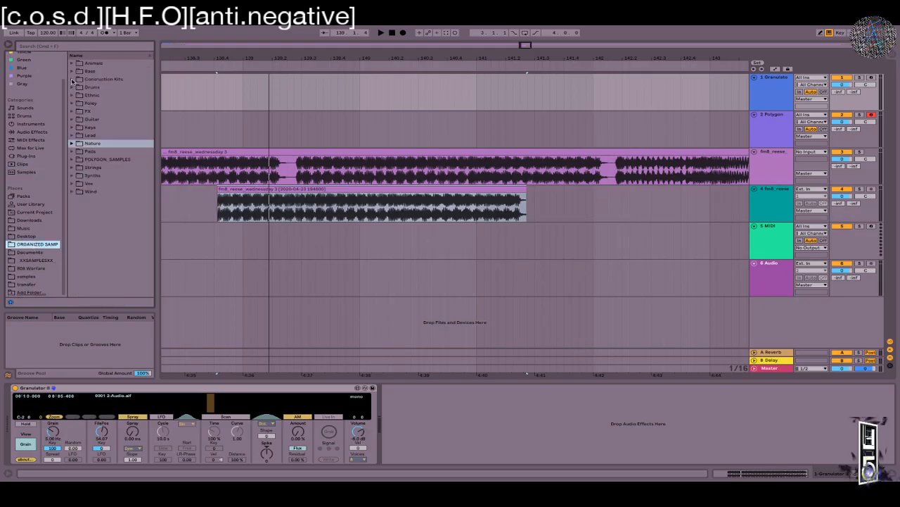
Step: Expand POLYGON_SAMPLES, widen the browser, and audition Aris3.wav and BigSpringAlt4.wav in HYBRID
{"action": "left_click", "coordinate": [72, 159]}
{"action": "left_click_drag", "start_coordinate": [156, 162], "coordinate": [348, 162]}
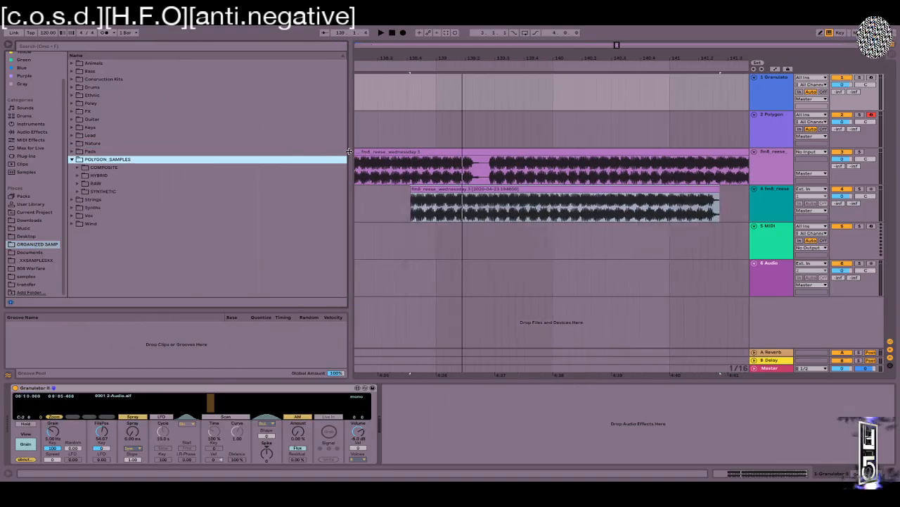
{"action": "left_click", "coordinate": [78, 175]}
{"action": "left_click", "coordinate": [125, 209]}
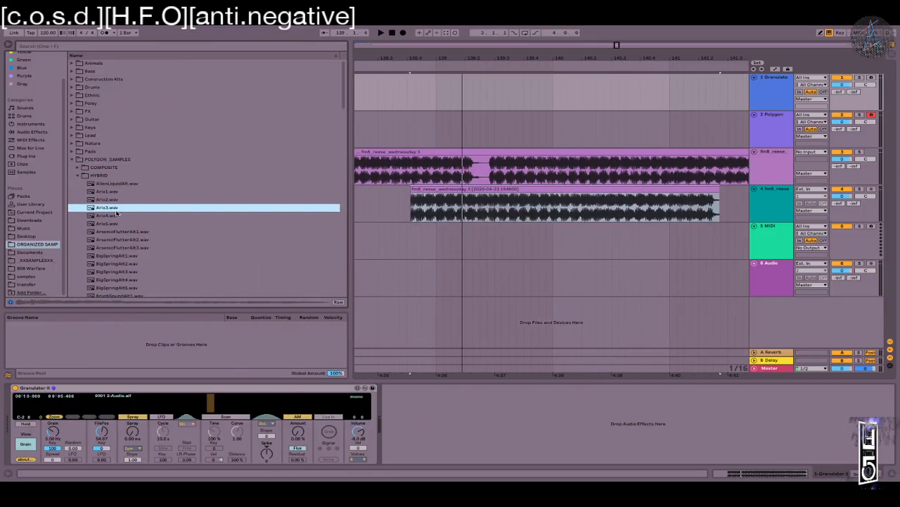
{"action": "left_click", "coordinate": [157, 277]}
{"action": "scroll", "coordinate": [157, 268], "scroll_direction": "down", "scroll_amount": 5}
{"action": "scroll", "coordinate": [156, 268], "scroll_direction": "up", "scroll_amount": 5}
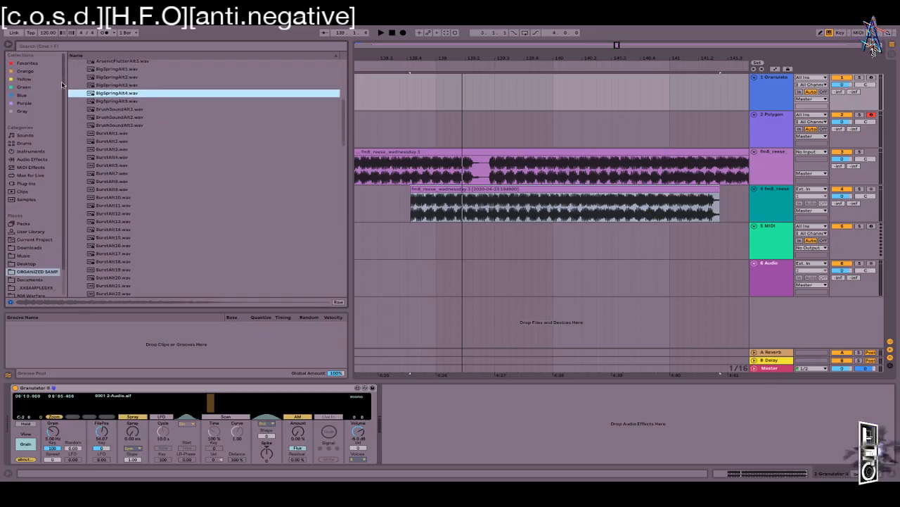
{"action": "left_click", "coordinate": [78, 176]}
Step: Audition the COMPOSITE samples with playback running, settling on FrenzyStreamAlt.wav
{"action": "left_click", "coordinate": [77, 168]}
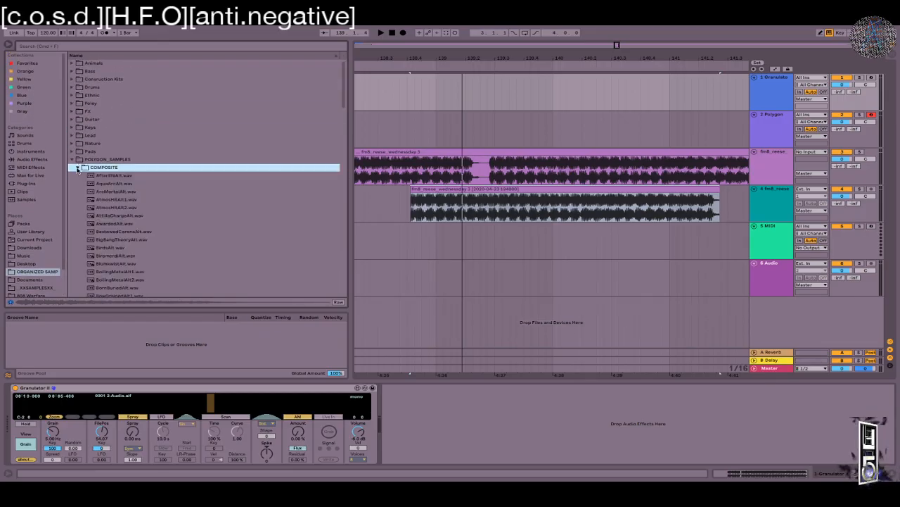
{"action": "scroll", "coordinate": [137, 206], "scroll_direction": "down", "scroll_amount": 10}
{"action": "left_click", "coordinate": [140, 104]}
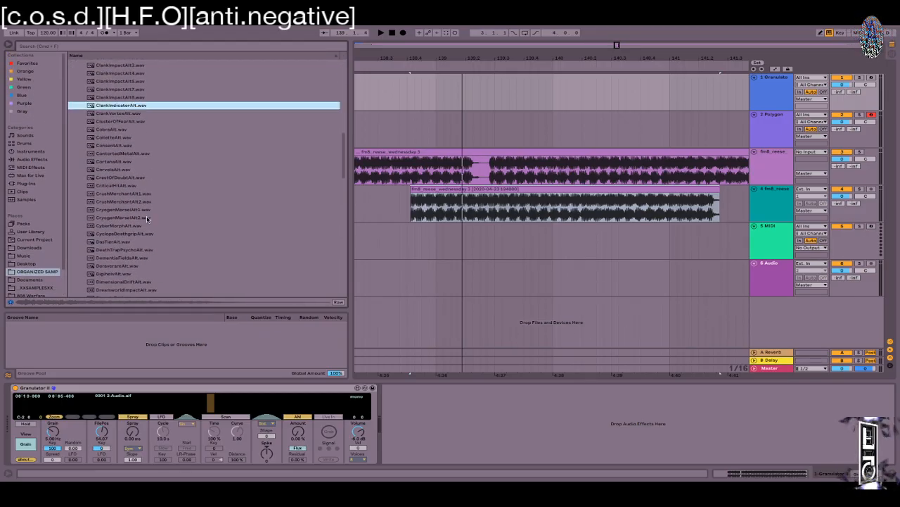
{"action": "left_click", "coordinate": [148, 217]}
{"action": "key", "text": "space"}
{"action": "key", "text": "space"}
{"action": "left_click", "coordinate": [146, 195]}
{"action": "left_click", "coordinate": [159, 256]}
{"action": "scroll", "coordinate": [159, 256], "scroll_direction": "down", "scroll_amount": 1}
{"action": "scroll", "coordinate": [159, 255], "scroll_direction": "down", "scroll_amount": 3}
{"action": "left_click", "coordinate": [147, 215]}
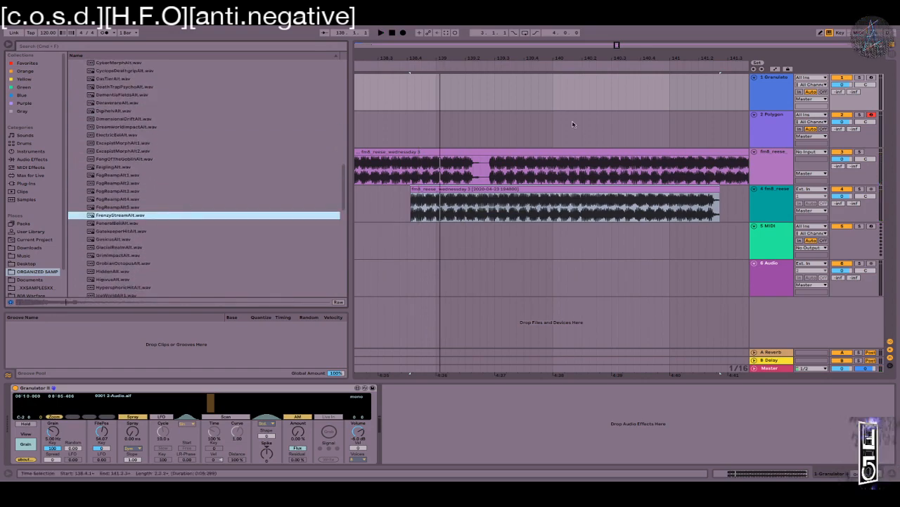
{"action": "left_click_drag", "start_coordinate": [531, 55], "coordinate": [564, 62]}
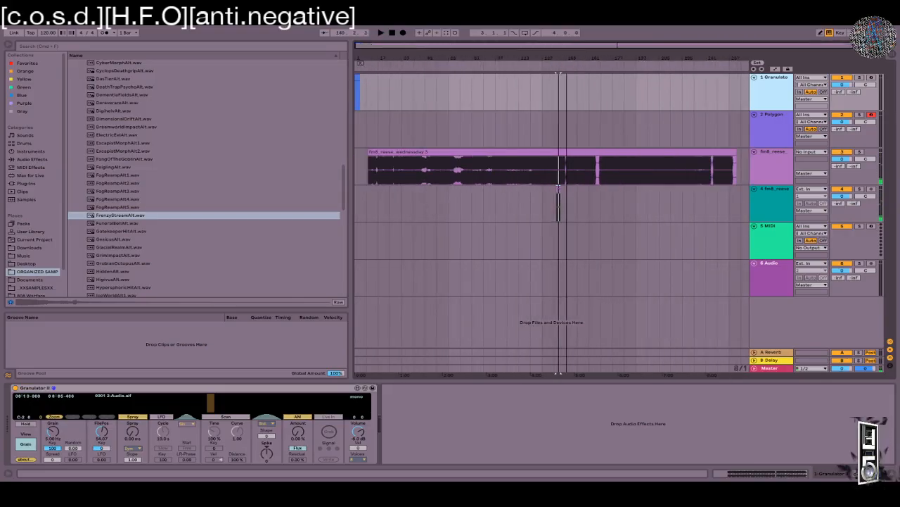
Step: Load fm8_reese_wednesday 3 into Granulator II and arm the Granulator track instead of Polygon
{"action": "left_click_drag", "start_coordinate": [500, 151], "coordinate": [162, 410]}
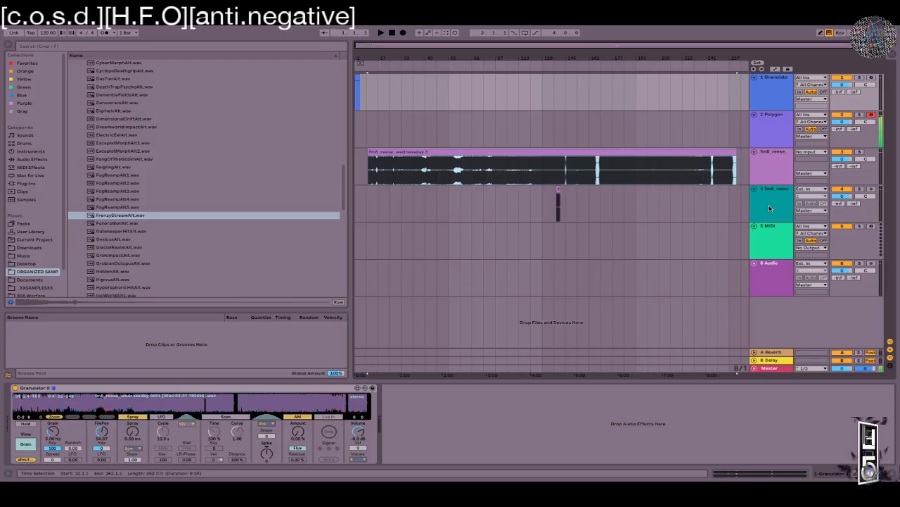
{"action": "left_click", "coordinate": [873, 114]}
{"action": "left_click", "coordinate": [871, 78]}
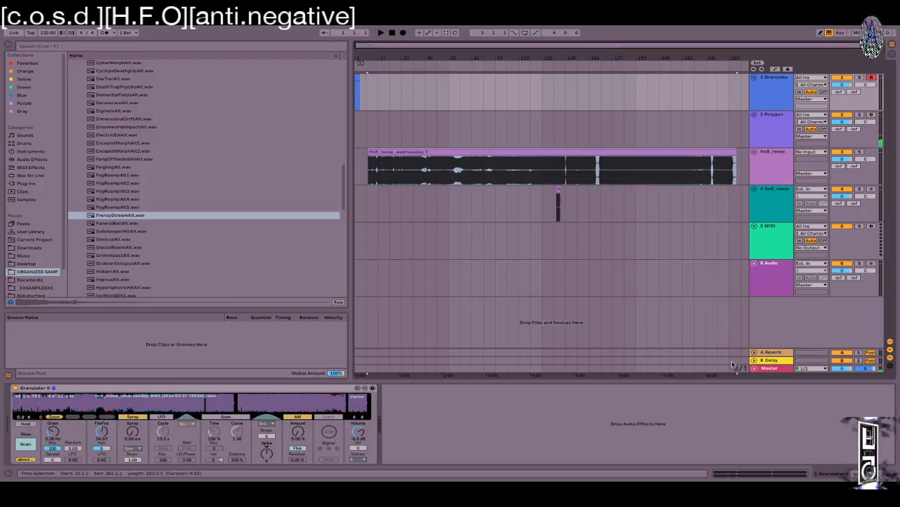
Step: Play notes through Granulator II, lowering FilePos to about 52.6 and dropping an octave
{"action": "key", "text": "f"}
{"action": "mouse_move", "coordinate": [199, 405]}
{"action": "left_mouse_down"}
{"action": "mouse_move", "coordinate": [81, 405]}
{"action": "mouse_move", "coordinate": [328, 407]}
{"action": "mouse_move", "coordinate": [204, 404]}
{"action": "left_mouse_up"}
{"action": "key", "text": "z"}
{"action": "key", "text": "f"}
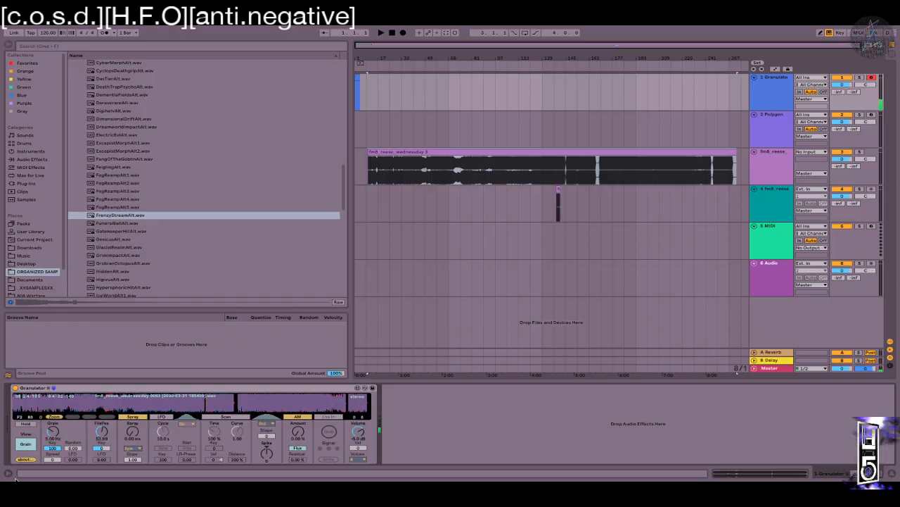
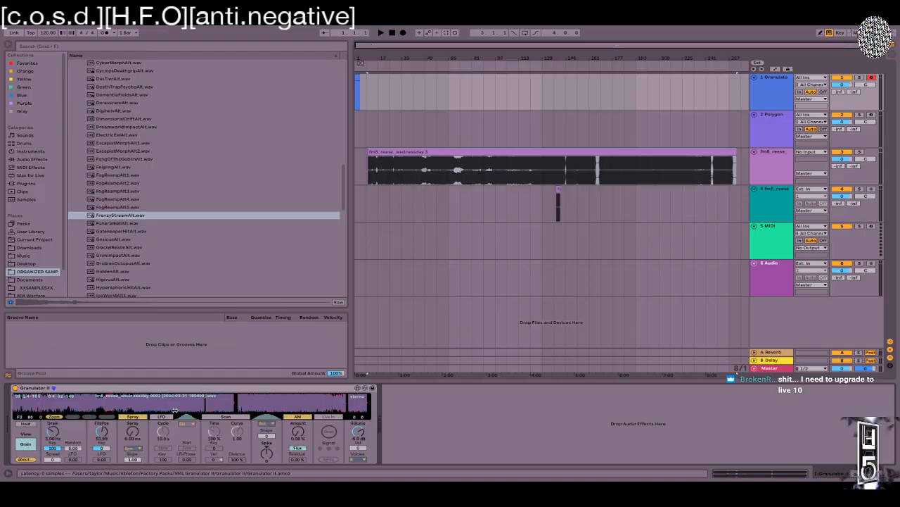
Step: Place the file position mid-way through the reese sample and enable scanning with a 28.2% scan time
{"action": "left_click", "coordinate": [181, 396]}
{"action": "left_click_drag", "start_coordinate": [48, 398], "coordinate": [146, 398]}
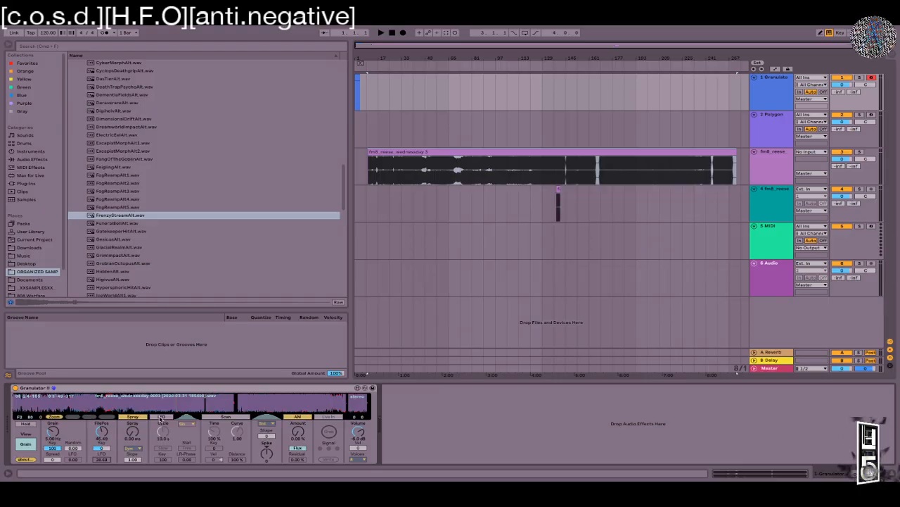
{"action": "left_click", "coordinate": [234, 420]}
{"action": "mouse_move", "coordinate": [213, 435]}
{"action": "left_mouse_down"}
{"action": "mouse_move", "coordinate": [212, 415]}
{"action": "mouse_move", "coordinate": [214, 436]}
{"action": "left_mouse_up"}
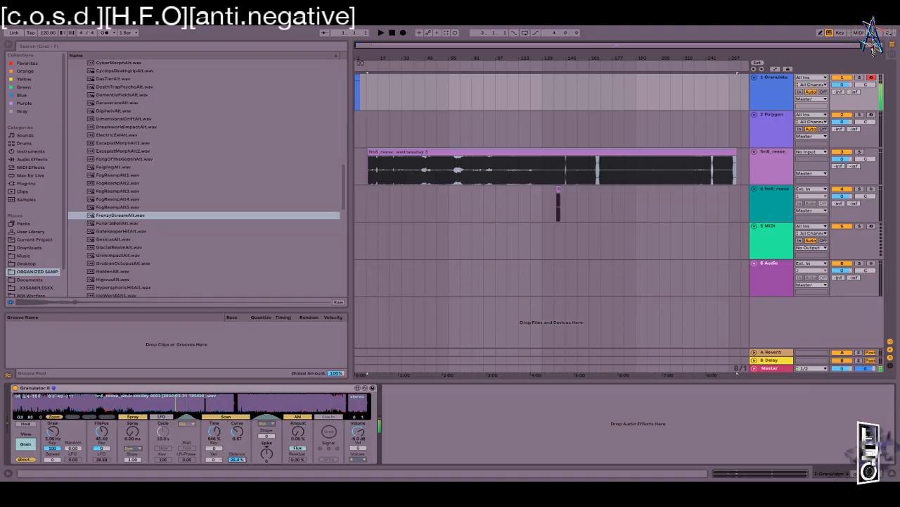
{"action": "left_click_drag", "start_coordinate": [218, 433], "coordinate": [218, 465]}
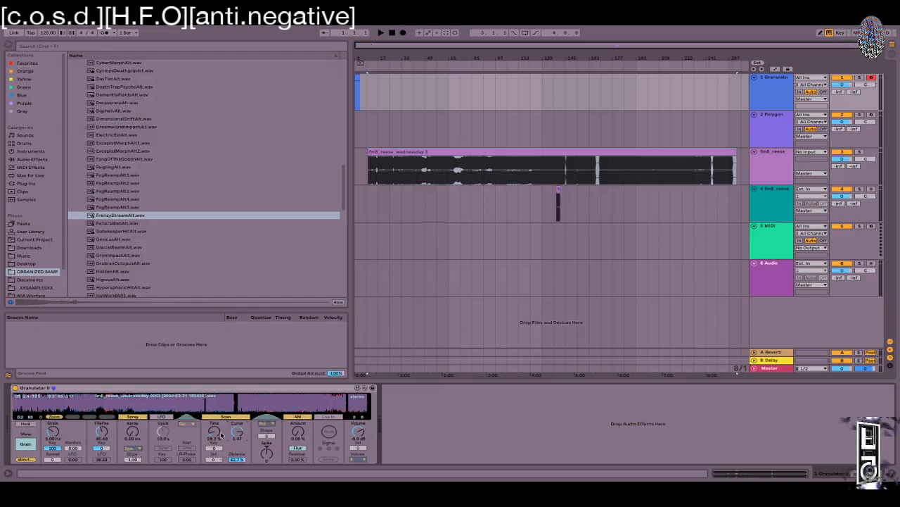
Step: Enable Granulator II's LFO and cycle through several waveform shapes, settling on one other than sine
{"action": "left_click", "coordinate": [160, 420]}
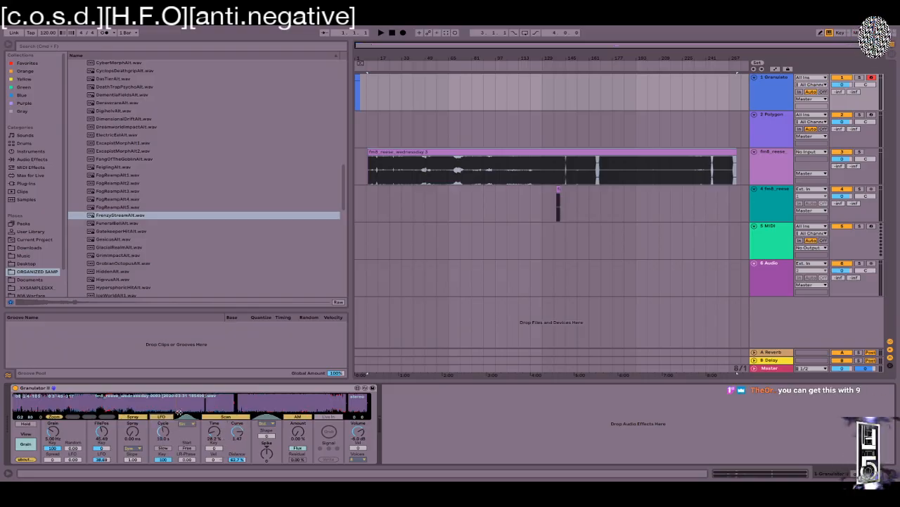
{"action": "left_click", "coordinate": [187, 424]}
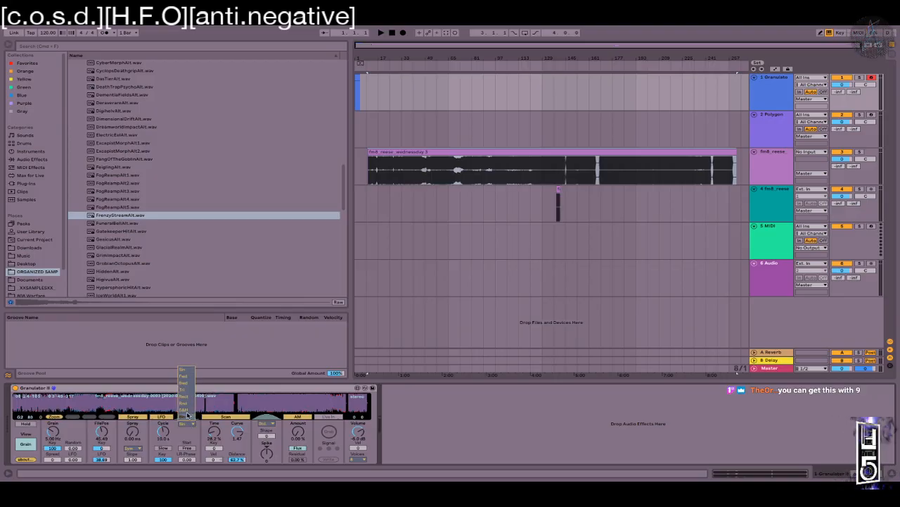
{"action": "left_click", "coordinate": [189, 404]}
{"action": "left_click", "coordinate": [189, 426]}
{"action": "left_click", "coordinate": [185, 410]}
{"action": "left_click", "coordinate": [187, 426]}
{"action": "left_click", "coordinate": [189, 419]}
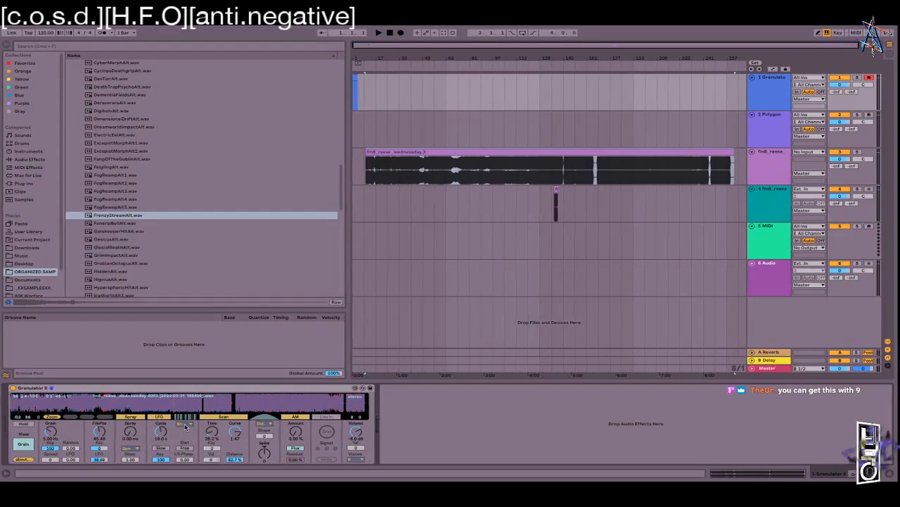
{"action": "left_click", "coordinate": [184, 425]}
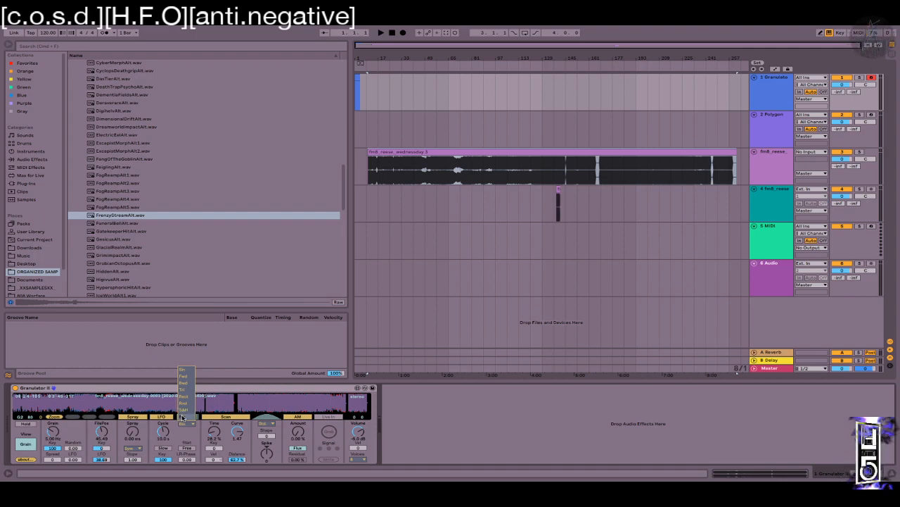
{"action": "left_click", "coordinate": [183, 412]}
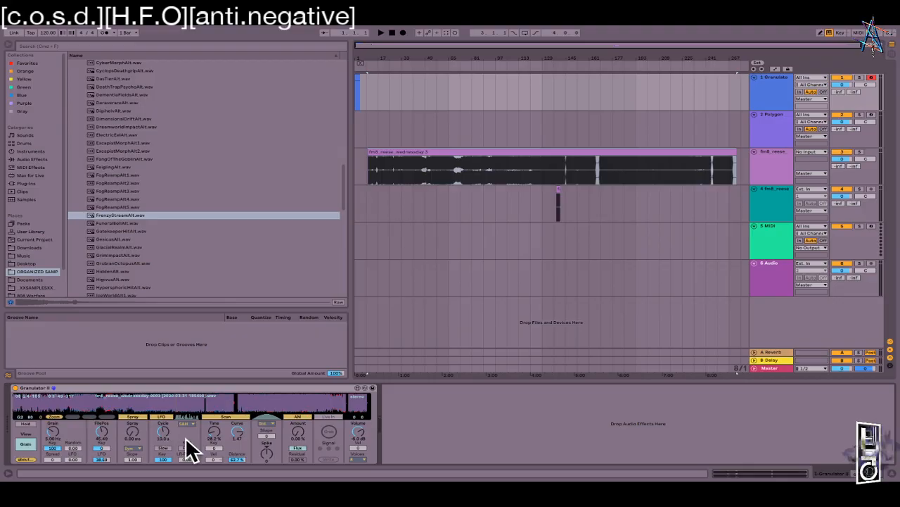
Step: Set the file position near 9.92, adjust the FilePos LFO depth and lengthen the LFO cycle to 1.12 s
{"action": "mouse_move", "coordinate": [102, 434]}
{"action": "left_mouse_down"}
{"action": "mouse_move", "coordinate": [102, 454]}
{"action": "mouse_move", "coordinate": [102, 422]}
{"action": "left_mouse_up"}
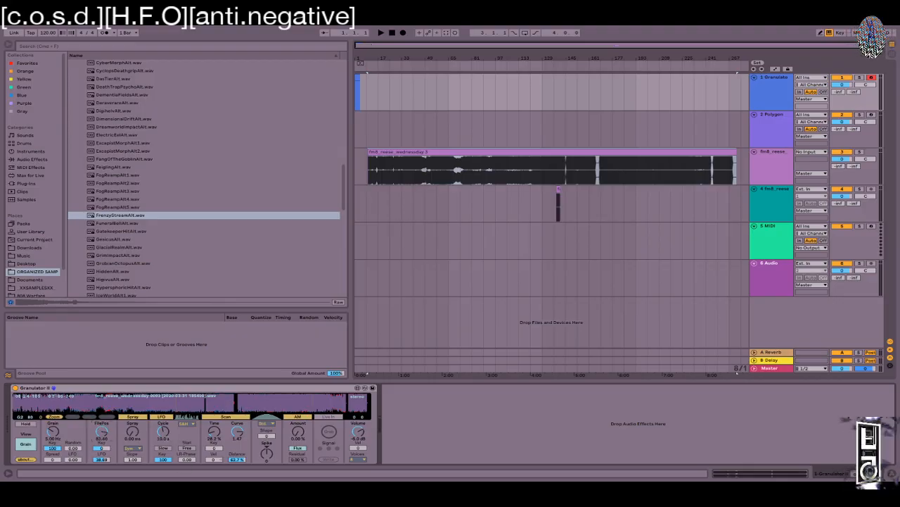
{"action": "left_click_drag", "start_coordinate": [111, 457], "coordinate": [102, 426]}
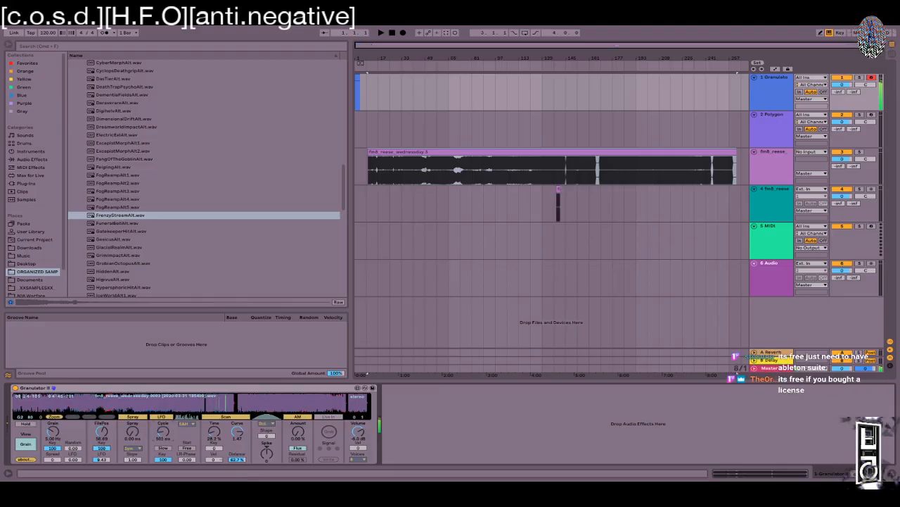
{"action": "left_click_drag", "start_coordinate": [156, 435], "coordinate": [156, 428]}
{"action": "left_click_drag", "start_coordinate": [103, 461], "coordinate": [103, 438]}
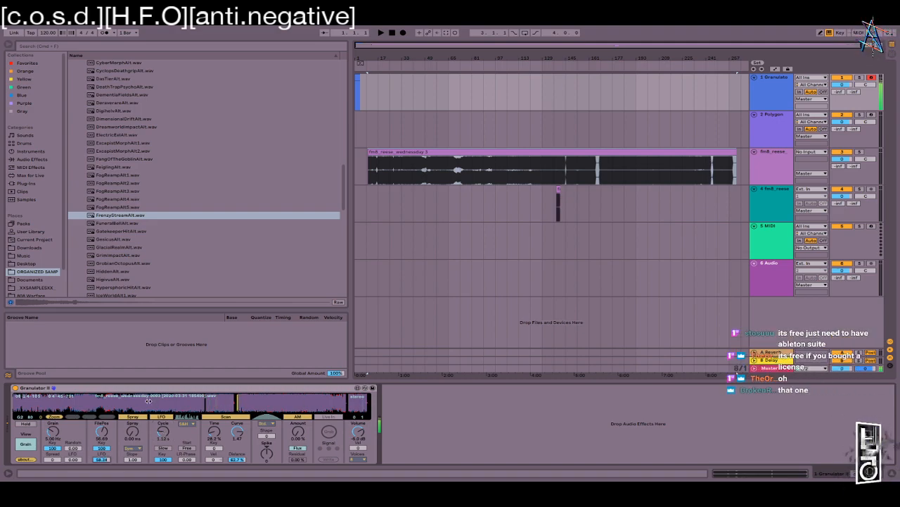
{"action": "mouse_move", "coordinate": [51, 403]}
{"action": "left_mouse_down"}
{"action": "mouse_move", "coordinate": [20, 404]}
{"action": "mouse_move", "coordinate": [47, 401]}
{"action": "left_mouse_up"}
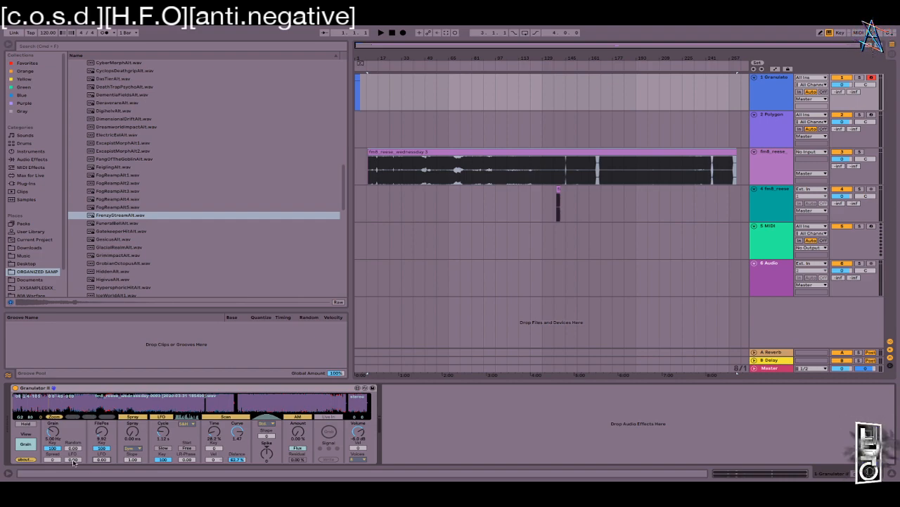
Step: Slow the grain rate to 0.25 Hz with full grain LFO, auditioning much higher rates along the way
{"action": "mouse_move", "coordinate": [52, 432]}
{"action": "left_mouse_down"}
{"action": "mouse_move", "coordinate": [52, 419]}
{"action": "mouse_move", "coordinate": [52, 431]}
{"action": "left_mouse_up"}
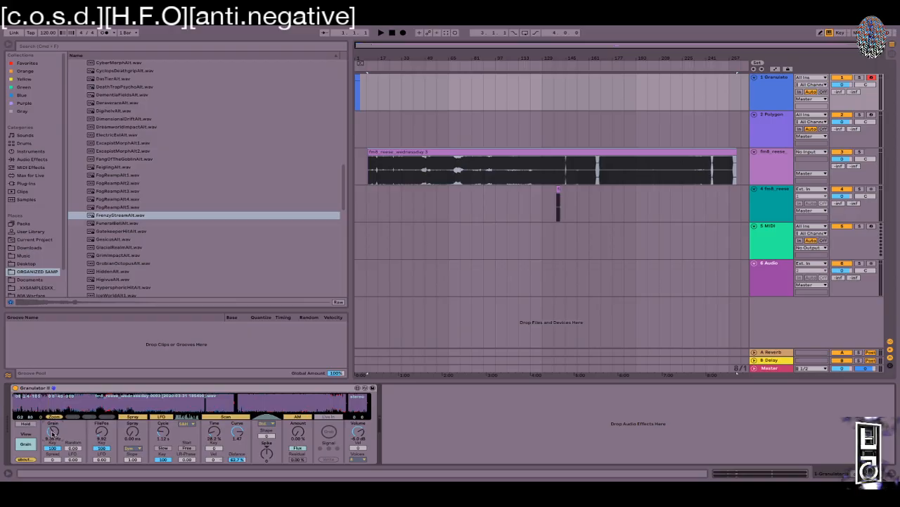
{"action": "left_click_drag", "start_coordinate": [52, 420], "coordinate": [52, 428]}
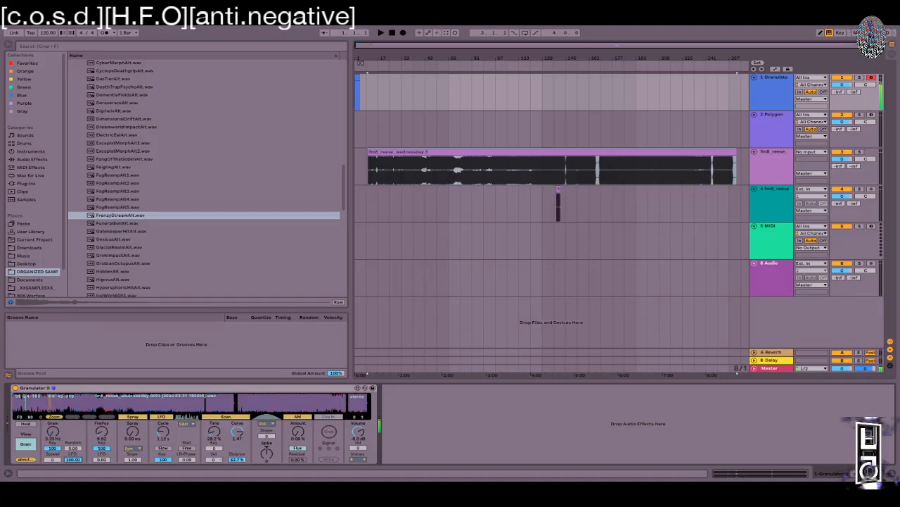
{"action": "mouse_move", "coordinate": [52, 432]}
{"action": "left_mouse_down"}
{"action": "mouse_move", "coordinate": [52, 418]}
{"action": "mouse_move", "coordinate": [52, 435]}
{"action": "left_mouse_up"}
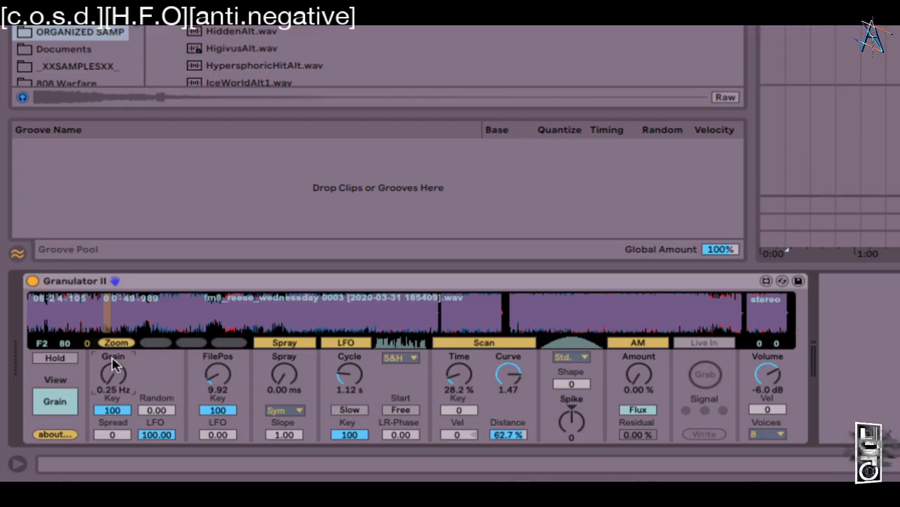
Step: Add 125 ms of spray and compare grain rates from 150 Hz down to 0.25 Hz
{"action": "left_click_drag", "start_coordinate": [285, 374], "coordinate": [285, 340]}
{"action": "left_click_drag", "start_coordinate": [110, 374], "coordinate": [110, 307]}
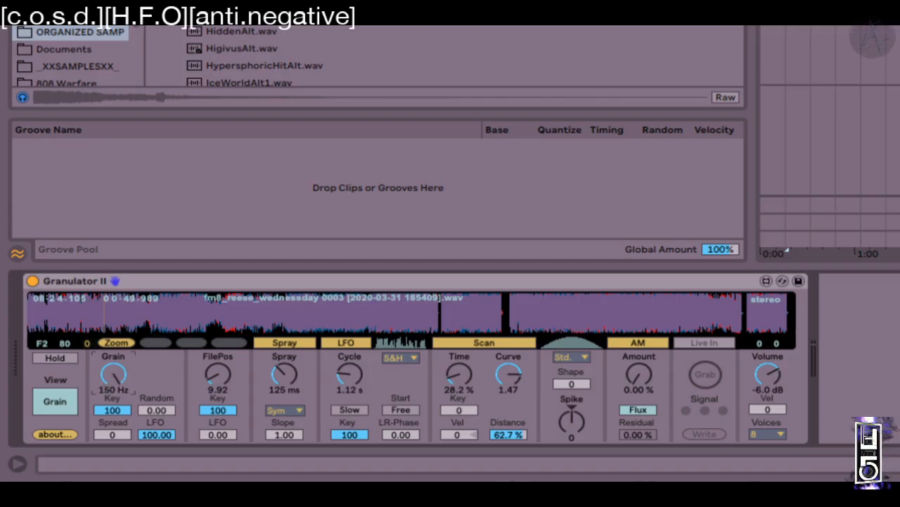
{"action": "mouse_move", "coordinate": [115, 371]}
{"action": "left_mouse_down"}
{"action": "mouse_move", "coordinate": [114, 402]}
{"action": "mouse_move", "coordinate": [114, 371]}
{"action": "left_mouse_up"}
{"action": "left_click_drag", "start_coordinate": [101, 311], "coordinate": [122, 318]}
{"action": "mouse_move", "coordinate": [115, 375]}
{"action": "left_mouse_down"}
{"action": "mouse_move", "coordinate": [115, 387]}
{"action": "mouse_move", "coordinate": [115, 375]}
{"action": "left_mouse_up"}
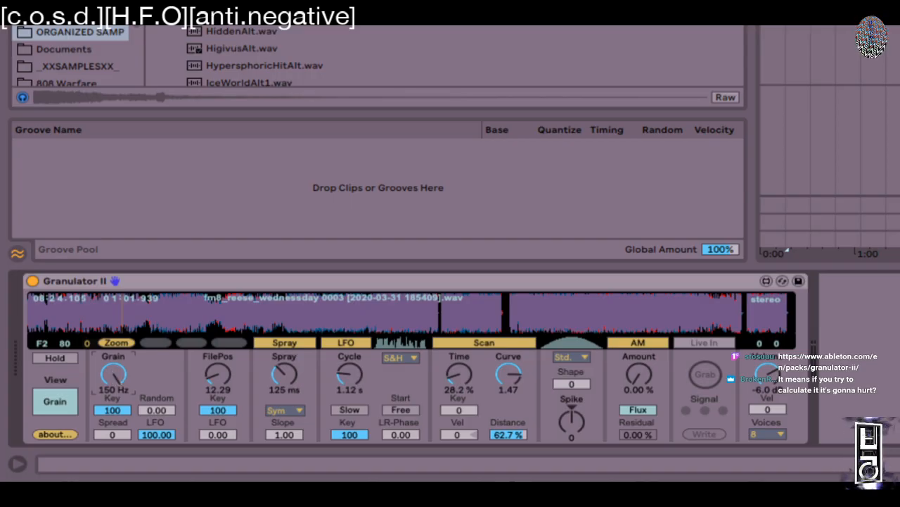
{"action": "left_click_drag", "start_coordinate": [113, 374], "coordinate": [113, 459]}
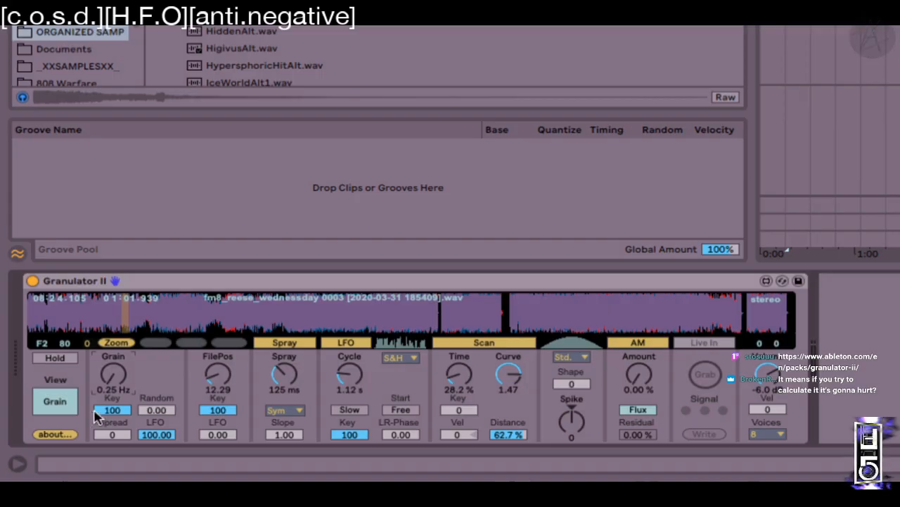
Step: Scrub the file position to 7.91 and raise the grain rate to a few Hz
{"action": "mouse_move", "coordinate": [121, 311]}
{"action": "left_mouse_down"}
{"action": "mouse_move", "coordinate": [187, 308]}
{"action": "mouse_move", "coordinate": [75, 313]}
{"action": "mouse_move", "coordinate": [127, 313]}
{"action": "left_mouse_up"}
{"action": "mouse_move", "coordinate": [142, 322]}
{"action": "left_mouse_down"}
{"action": "mouse_move", "coordinate": [676, 322]}
{"action": "mouse_move", "coordinate": [90, 316]}
{"action": "left_mouse_up"}
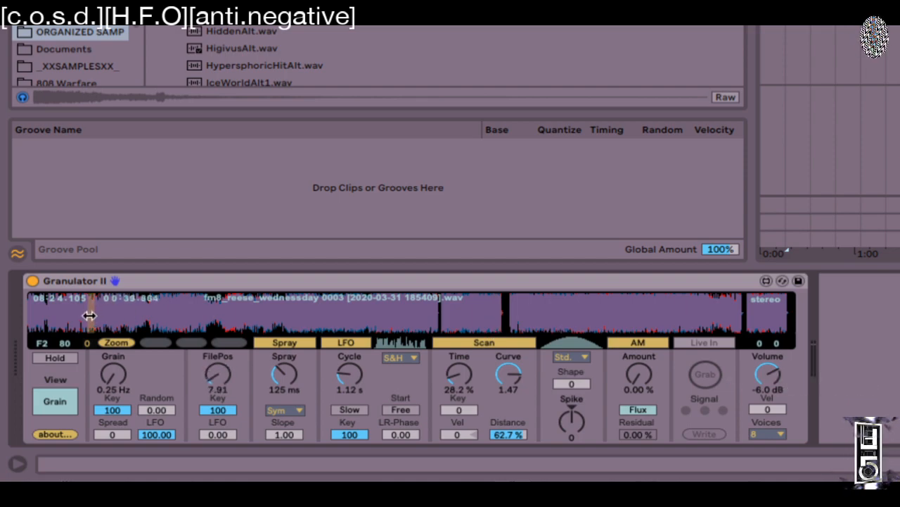
{"action": "left_click_drag", "start_coordinate": [113, 375], "coordinate": [112, 355]}
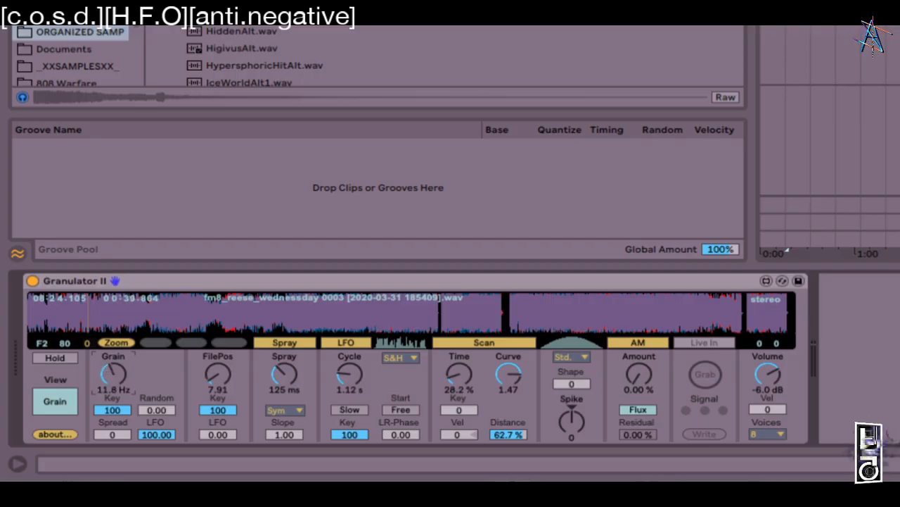
{"action": "mouse_move", "coordinate": [112, 355]}
{"action": "left_mouse_down"}
{"action": "mouse_move", "coordinate": [113, 346]}
{"action": "mouse_move", "coordinate": [113, 379]}
{"action": "mouse_move", "coordinate": [112, 345]}
{"action": "left_mouse_up"}
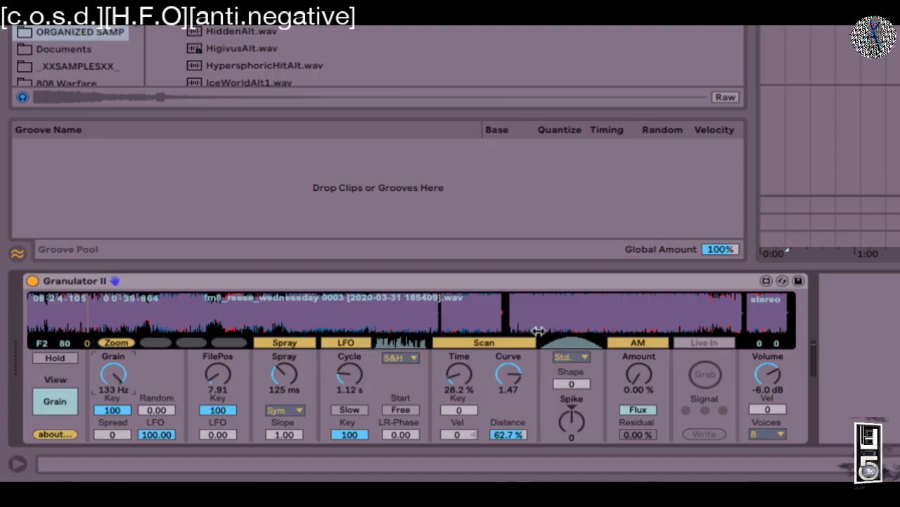
Step: Spike the scan window, settle the grain rate at 3.38 Hz, and switch the LFO mode to Bin
{"action": "mouse_move", "coordinate": [571, 420]}
{"action": "left_mouse_down"}
{"action": "mouse_move", "coordinate": [571, 395]}
{"action": "mouse_move", "coordinate": [572, 405]}
{"action": "left_mouse_up"}
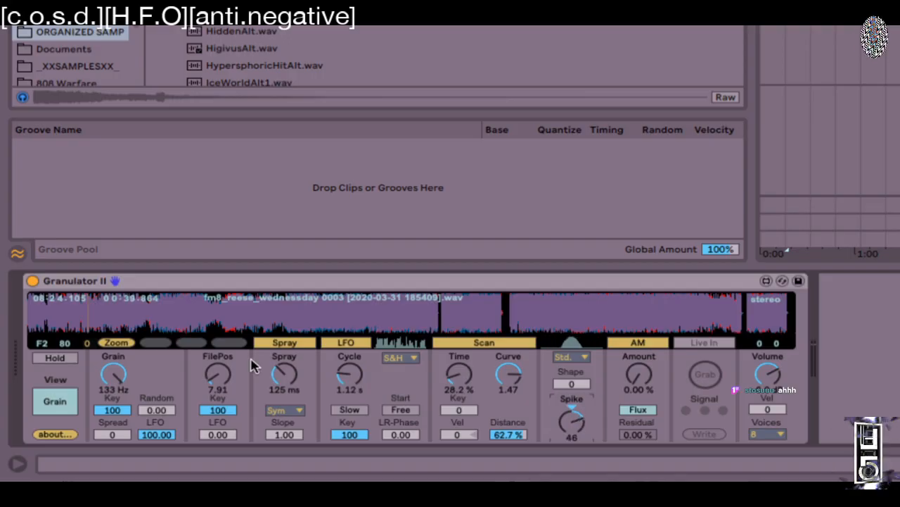
{"action": "left_click_drag", "start_coordinate": [114, 373], "coordinate": [114, 398]}
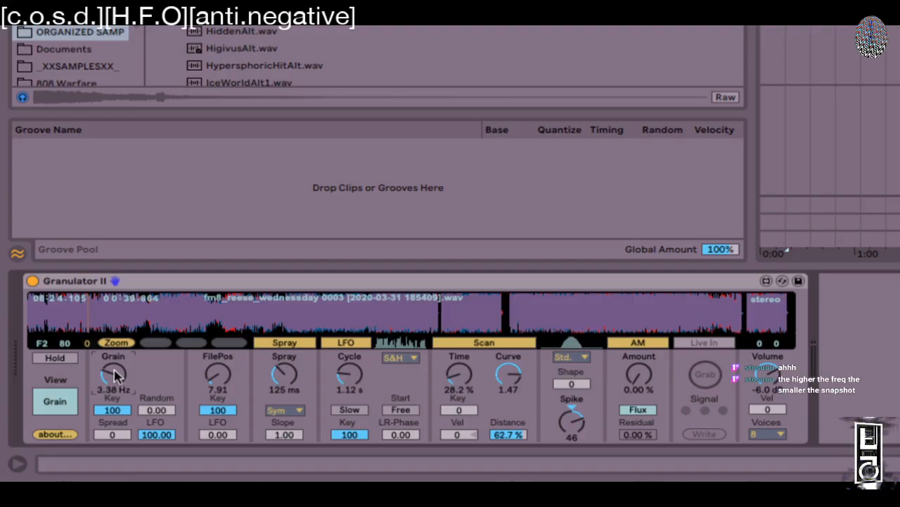
{"action": "left_click", "coordinate": [411, 357]}
{"action": "left_click", "coordinate": [405, 346]}
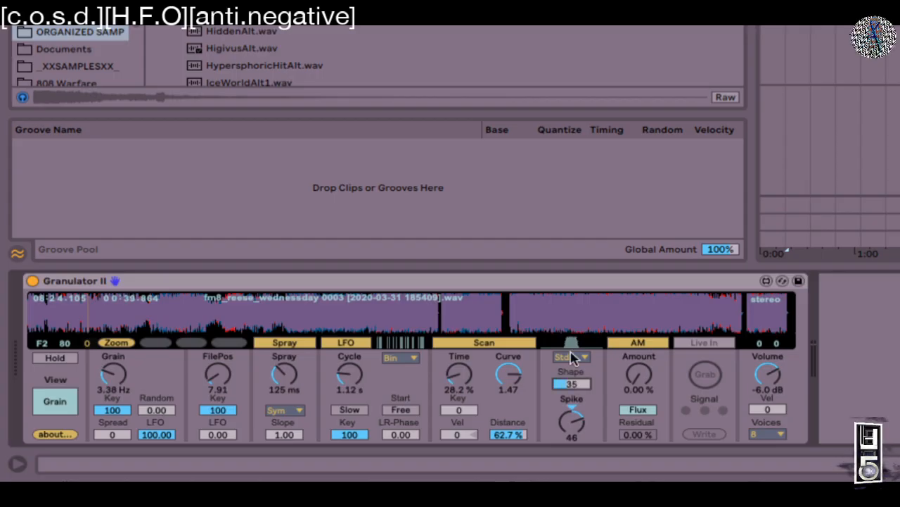
Step: Swing the Spike knob negative, then back up to about 2 for a nearly flat window
{"action": "left_click_drag", "start_coordinate": [571, 420], "coordinate": [571, 506]}
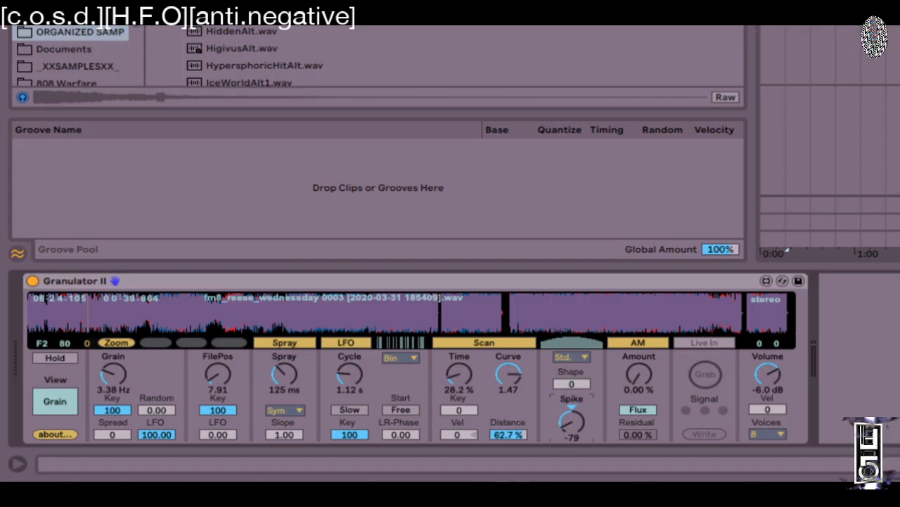
{"action": "left_click_drag", "start_coordinate": [571, 465], "coordinate": [571, 454]}
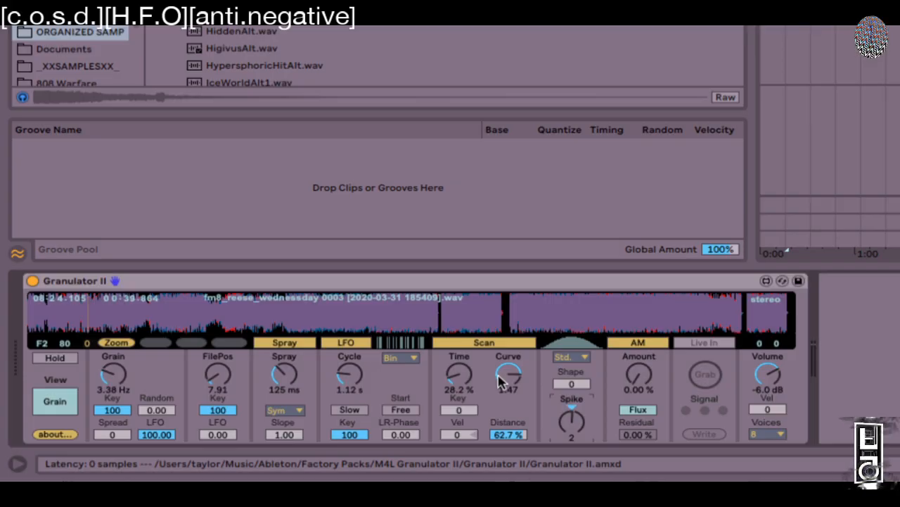
Step: Switch the grain window to Noiz and sweep Spike between 100 and -82, shifting the keyboard up an octave
{"action": "left_click", "coordinate": [581, 359]}
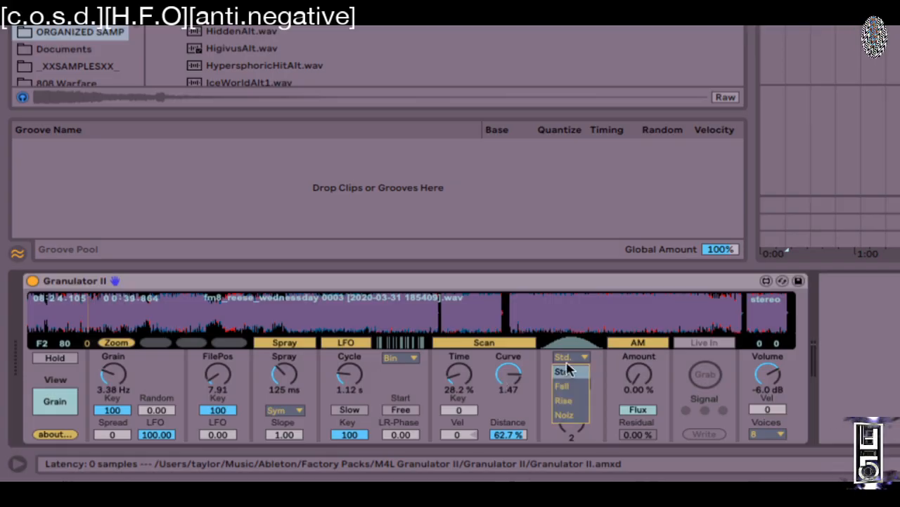
{"action": "left_click", "coordinate": [567, 415]}
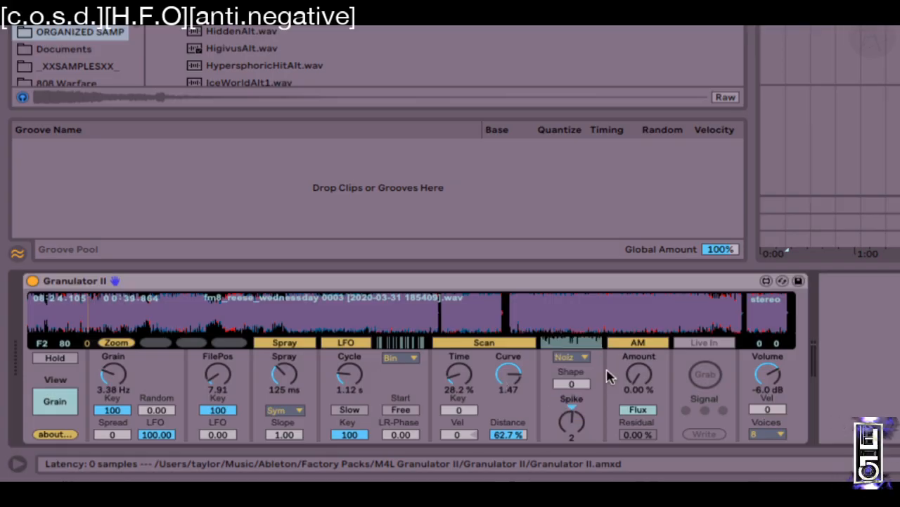
{"action": "left_click", "coordinate": [571, 356]}
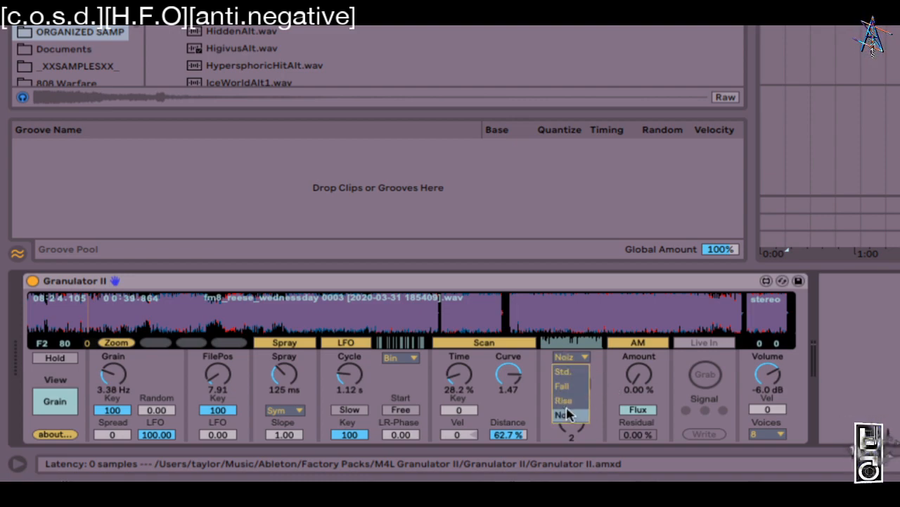
{"action": "left_click", "coordinate": [537, 386]}
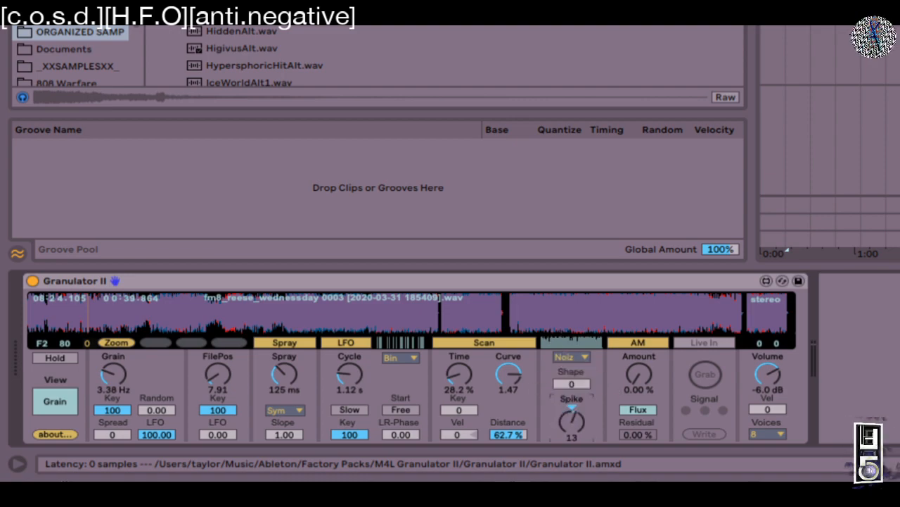
{"action": "left_click_drag", "start_coordinate": [571, 421], "coordinate": [572, 402]}
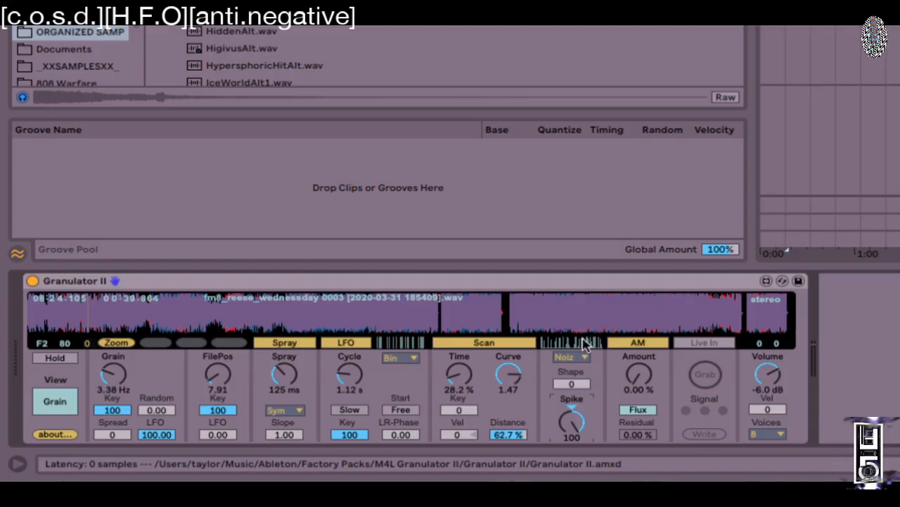
{"action": "left_click_drag", "start_coordinate": [561, 412], "coordinate": [571, 373]}
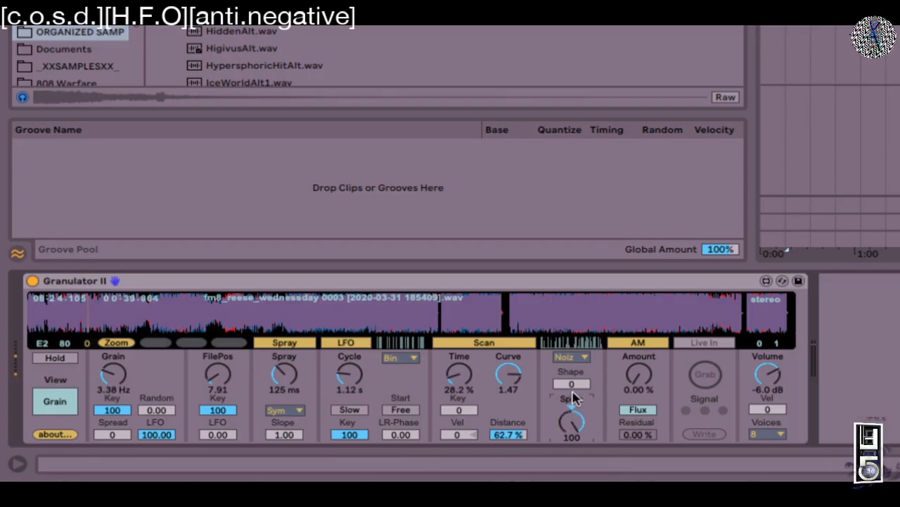
{"action": "left_click_drag", "start_coordinate": [570, 421], "coordinate": [570, 435]}
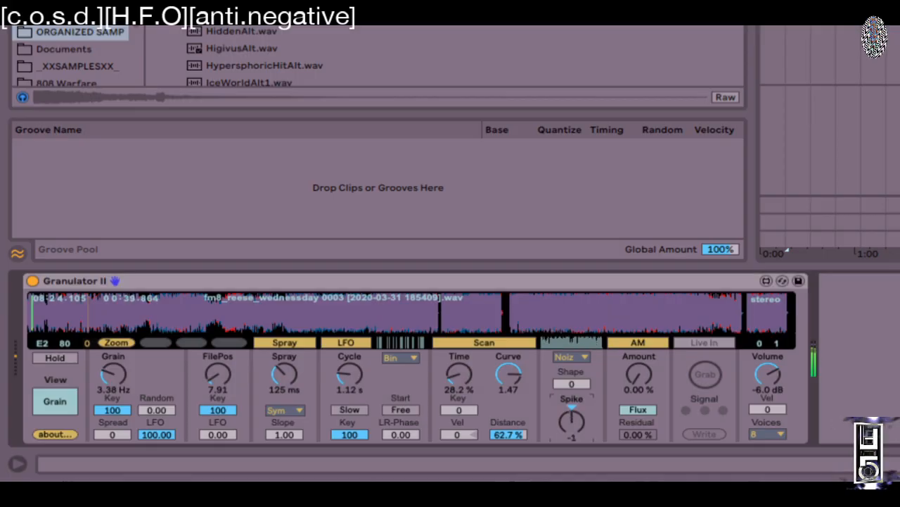
{"action": "key", "text": "x"}
{"action": "mouse_move", "coordinate": [572, 421]}
{"action": "left_mouse_down"}
{"action": "mouse_move", "coordinate": [571, 432]}
{"action": "mouse_move", "coordinate": [571, 394]}
{"action": "mouse_move", "coordinate": [571, 432]}
{"action": "left_mouse_up"}
{"action": "left_click_drag", "start_coordinate": [572, 392], "coordinate": [572, 371]}
{"action": "left_click_drag", "start_coordinate": [573, 416], "coordinate": [573, 394]}
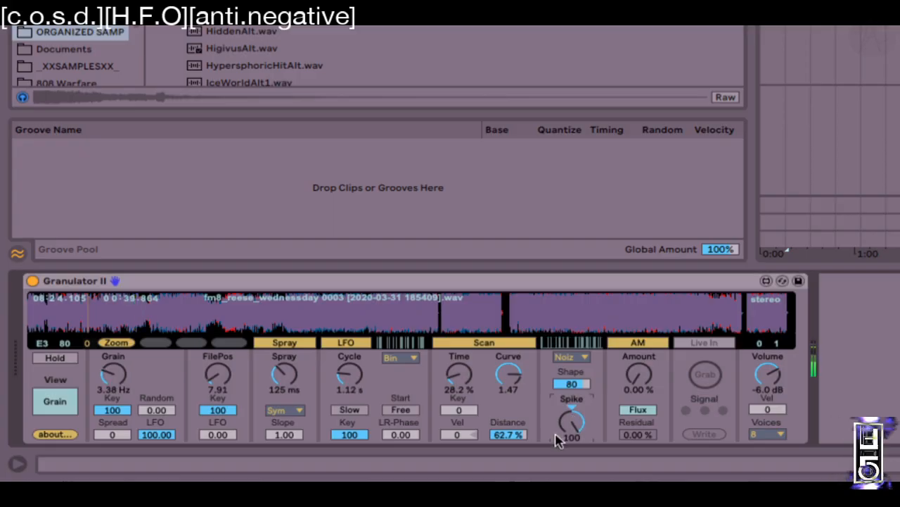
Step: Raise Shape to 100, bring Spike to 8, then try the Fall window with Spike swept to -92
{"action": "left_click", "coordinate": [582, 358]}
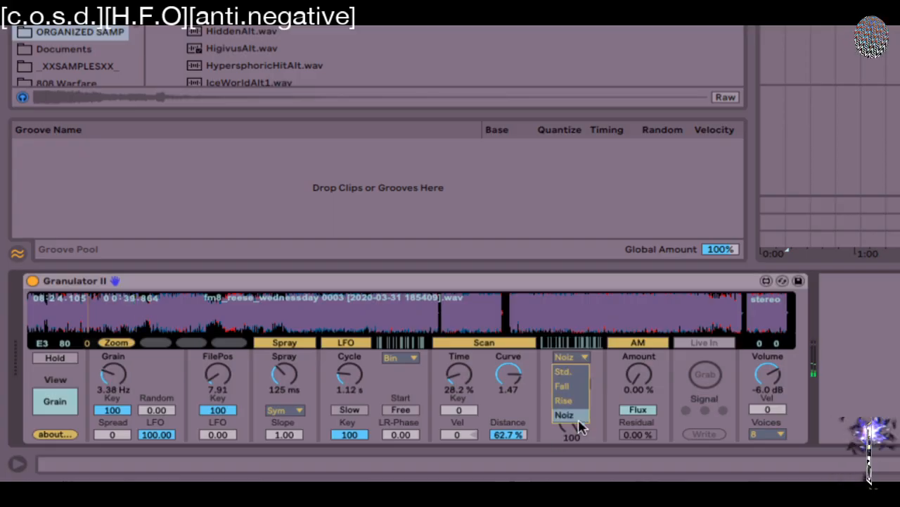
{"action": "left_click", "coordinate": [584, 342]}
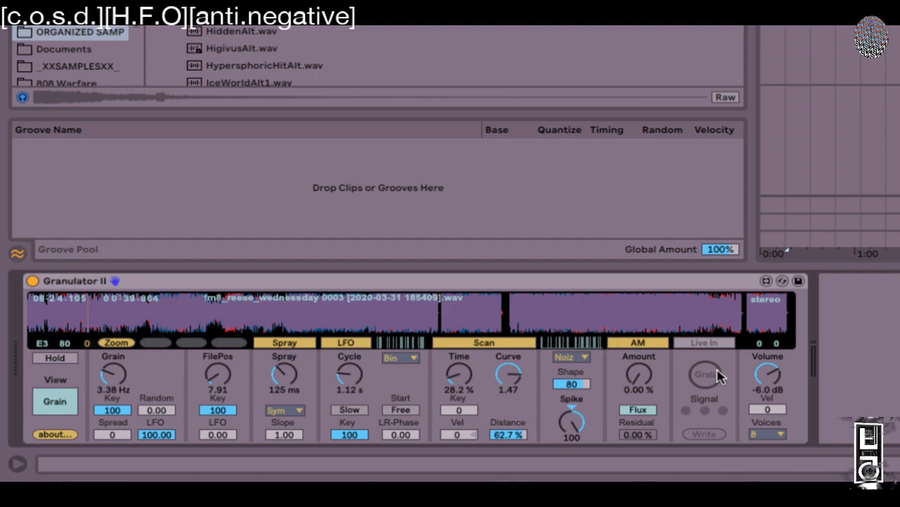
{"action": "left_click_drag", "start_coordinate": [573, 384], "coordinate": [572, 369]}
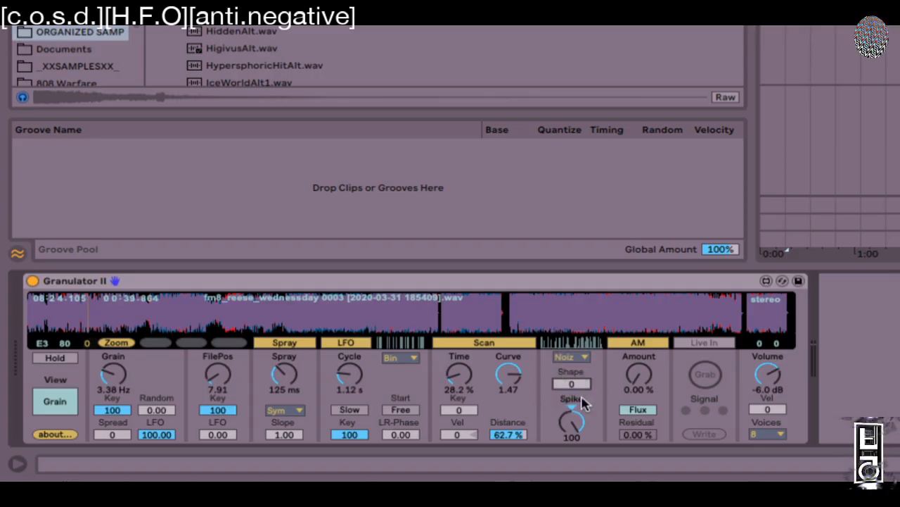
{"action": "left_click_drag", "start_coordinate": [571, 421], "coordinate": [571, 475]}
{"action": "left_click", "coordinate": [572, 357]}
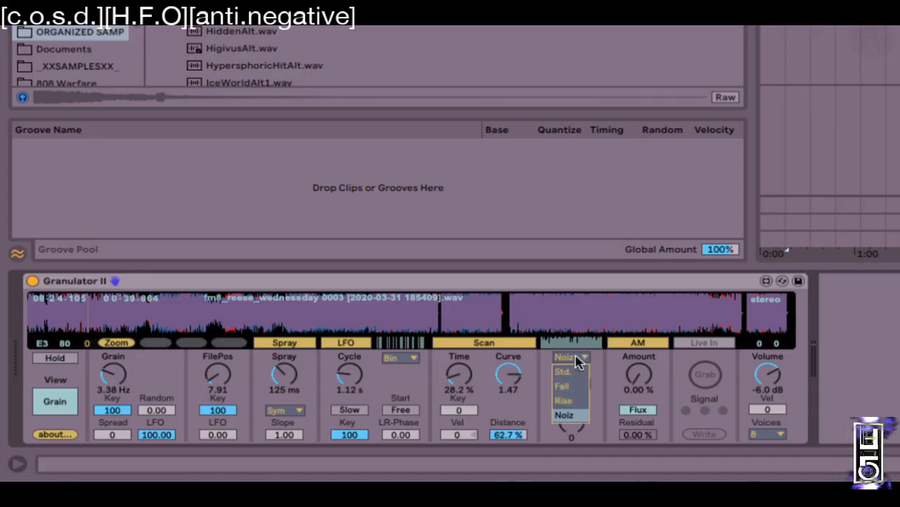
{"action": "left_click", "coordinate": [571, 394]}
{"action": "mouse_move", "coordinate": [571, 421]}
{"action": "left_mouse_down"}
{"action": "mouse_move", "coordinate": [571, 482]}
{"action": "mouse_move", "coordinate": [571, 362]}
{"action": "mouse_move", "coordinate": [571, 420]}
{"action": "left_mouse_up"}
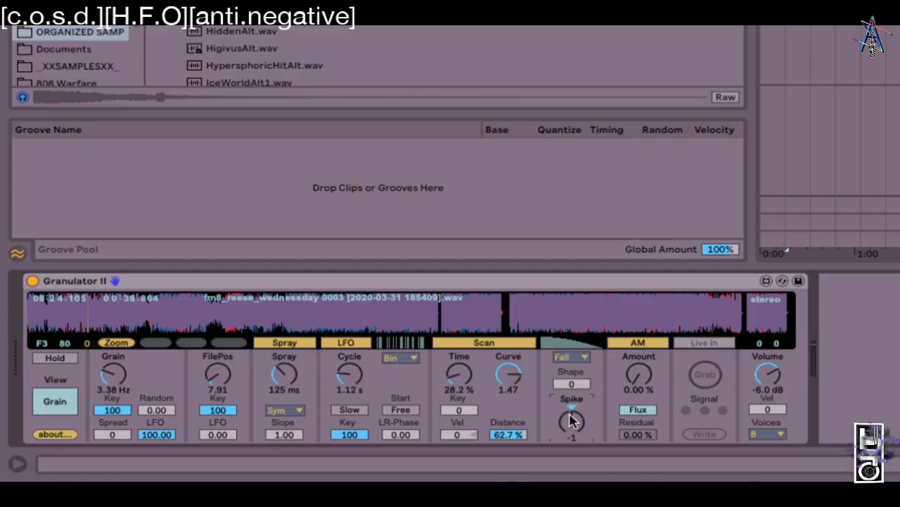
Step: Speed grains to 22.2 Hz and pick the Rise window with Shape 36, dropping the keyboard octaves
{"action": "left_click_drag", "start_coordinate": [113, 378], "coordinate": [117, 350]}
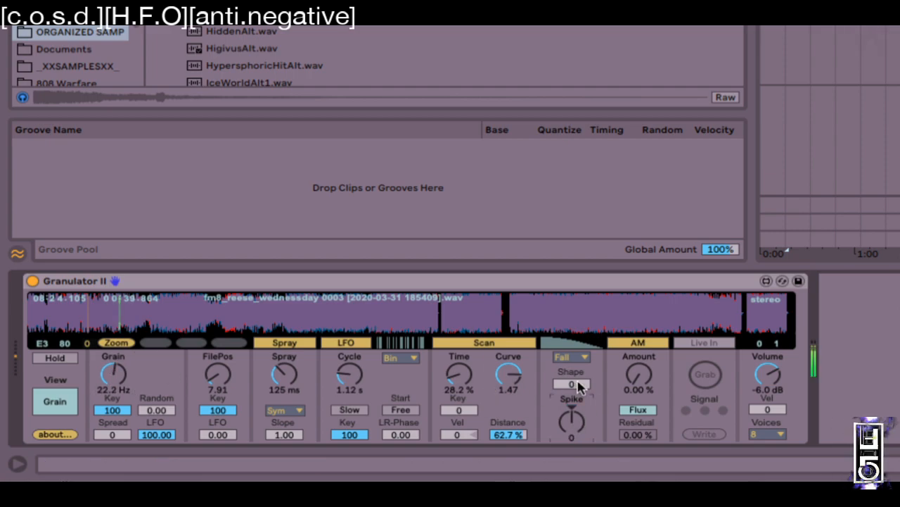
{"action": "left_click", "coordinate": [574, 356]}
{"action": "left_click", "coordinate": [570, 371]}
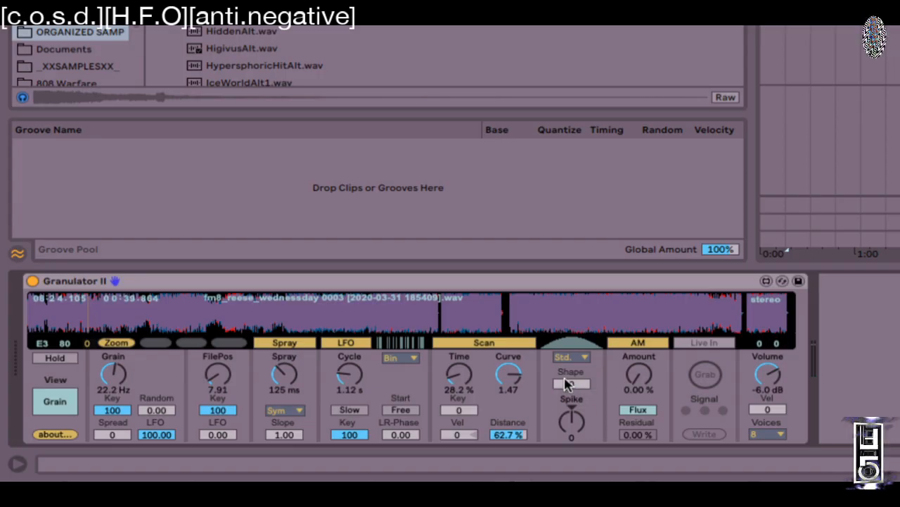
{"action": "left_click", "coordinate": [571, 357]}
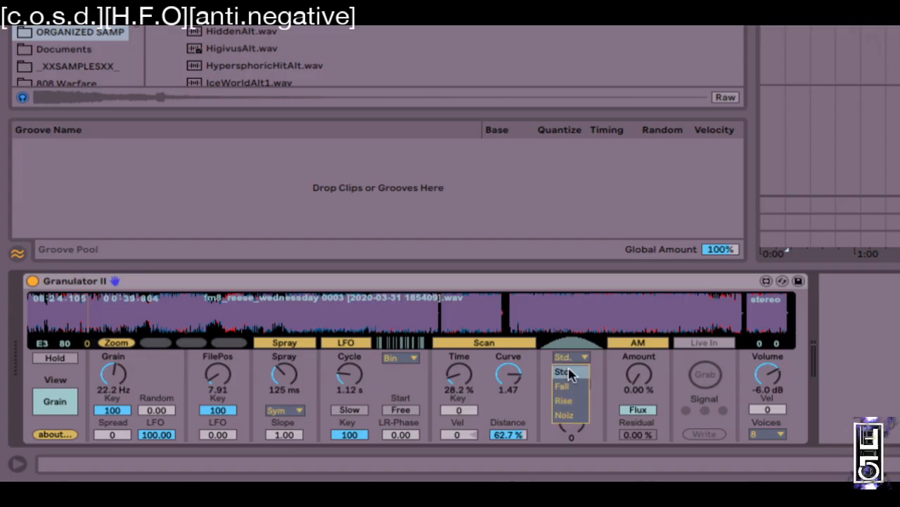
{"action": "left_click", "coordinate": [570, 399]}
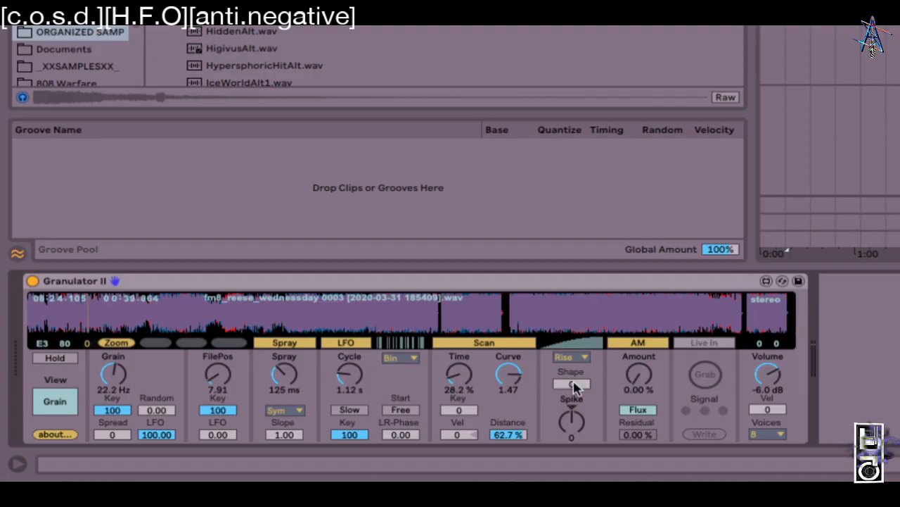
{"action": "left_click_drag", "start_coordinate": [571, 384], "coordinate": [571, 360]}
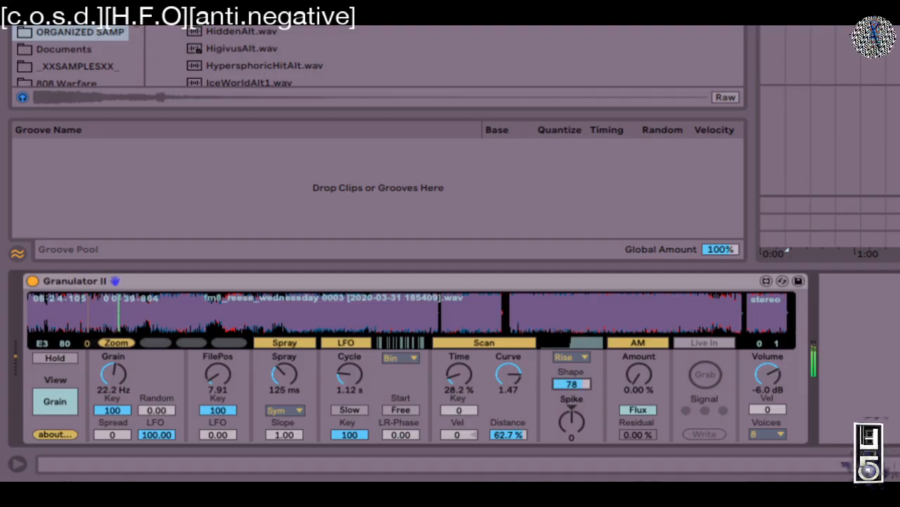
{"action": "key", "text": "z"}
{"action": "key", "text": "d"}
{"action": "key", "text": "d"}
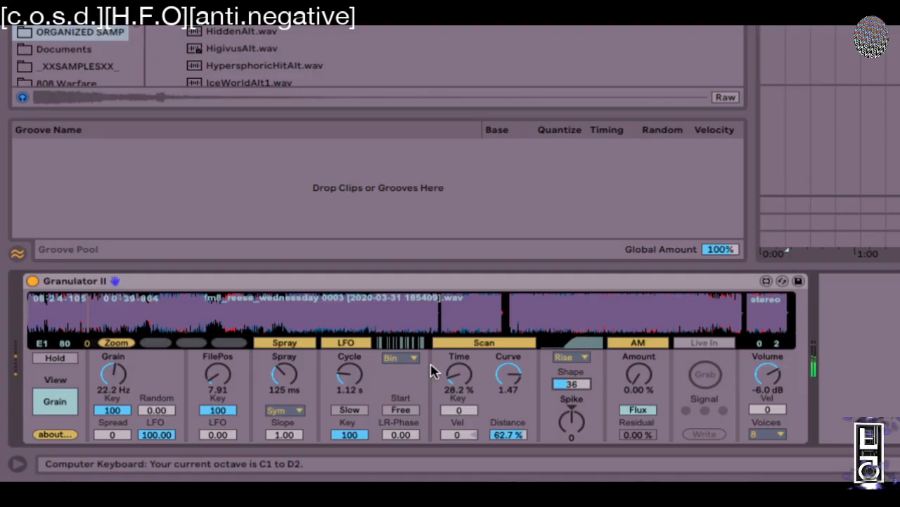
Step: Set file position to 38.30 and volume to -3.2 dB, then sweep Spike and return it to 0
{"action": "left_click_drag", "start_coordinate": [282, 311], "coordinate": [322, 306]}
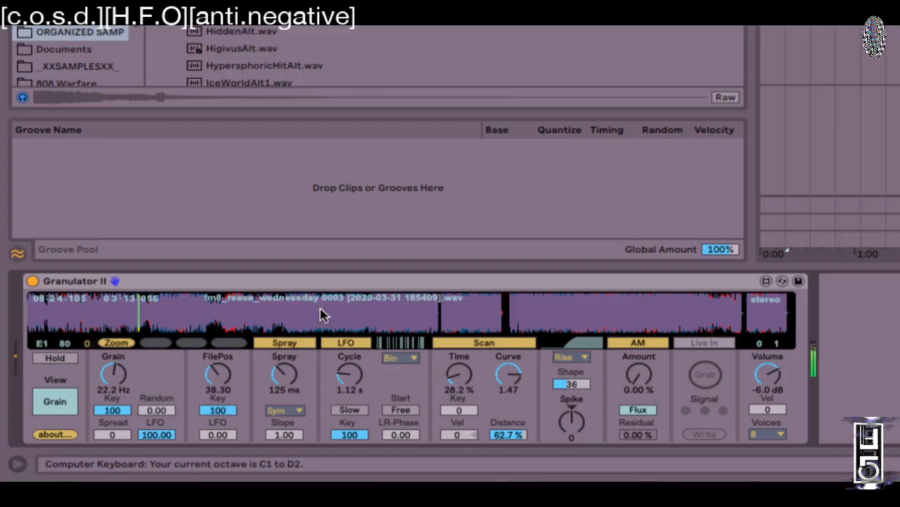
{"action": "left_click_drag", "start_coordinate": [768, 387], "coordinate": [768, 375]}
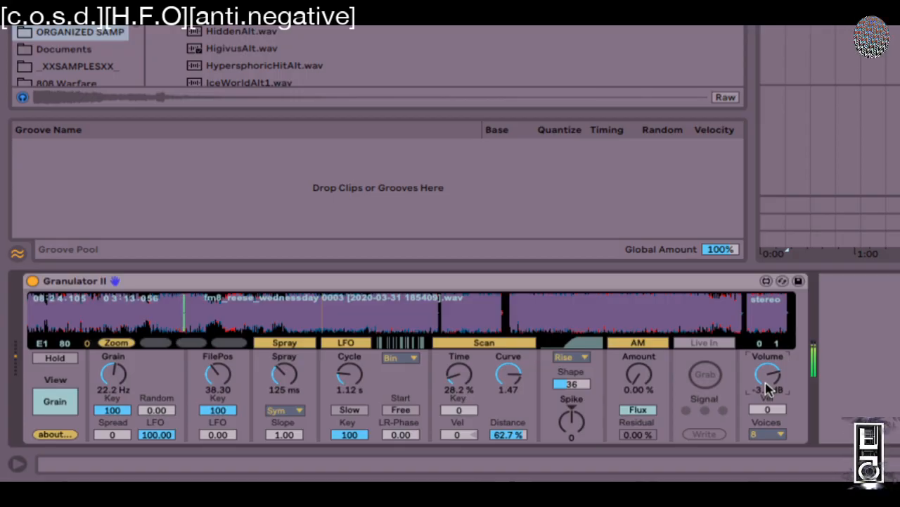
{"action": "left_click_drag", "start_coordinate": [571, 420], "coordinate": [571, 380]}
{"action": "mouse_move", "coordinate": [572, 421]}
{"action": "left_mouse_down"}
{"action": "mouse_move", "coordinate": [573, 439]}
{"action": "mouse_move", "coordinate": [576, 424]}
{"action": "left_mouse_up"}
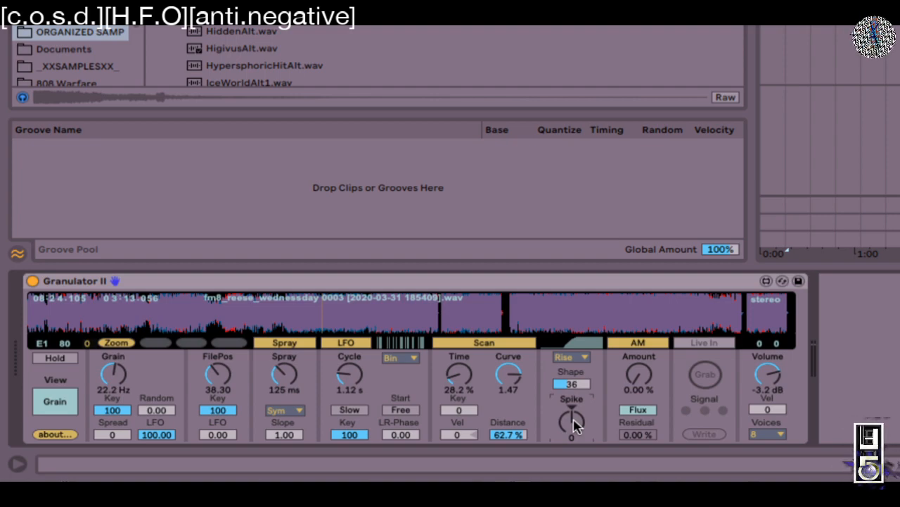
Step: Switch the grain window to Std. and bring the Shape amount down to 4
{"action": "left_click", "coordinate": [573, 358]}
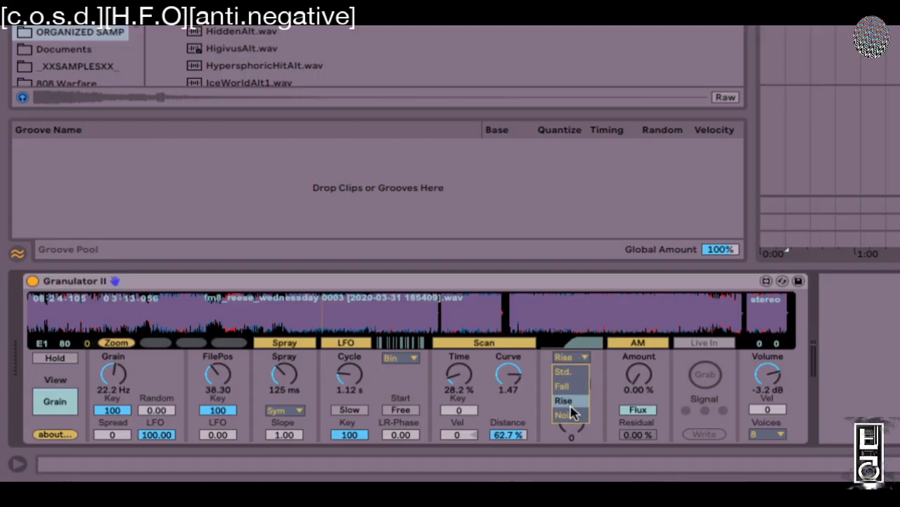
{"action": "left_click", "coordinate": [570, 372]}
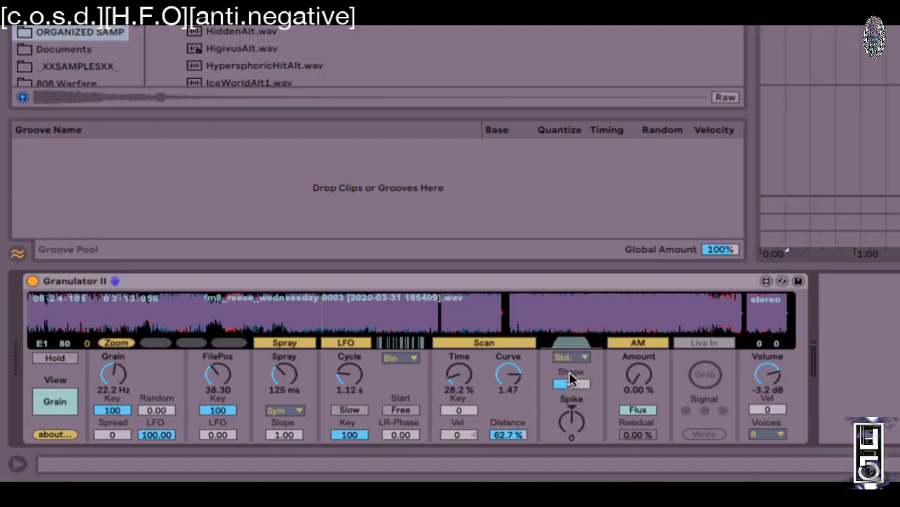
{"action": "left_click_drag", "start_coordinate": [576, 385], "coordinate": [576, 429]}
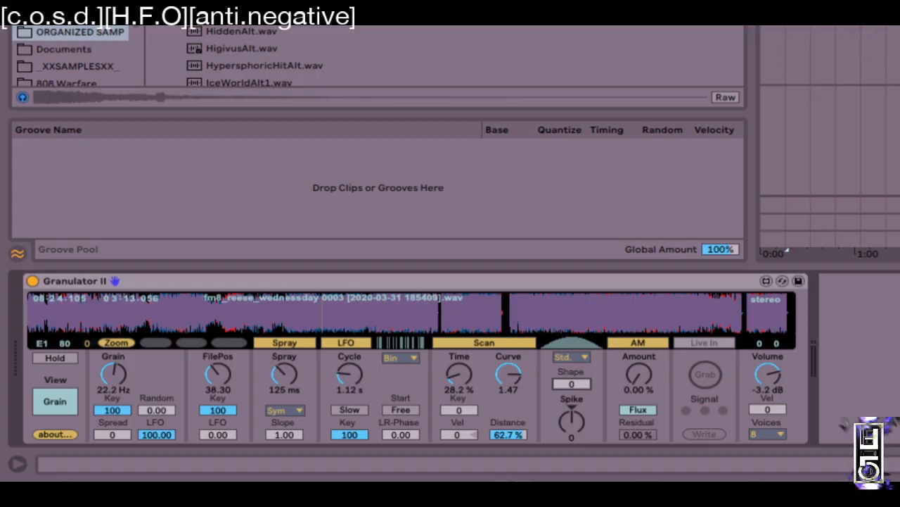
{"action": "left_click", "coordinate": [574, 385]}
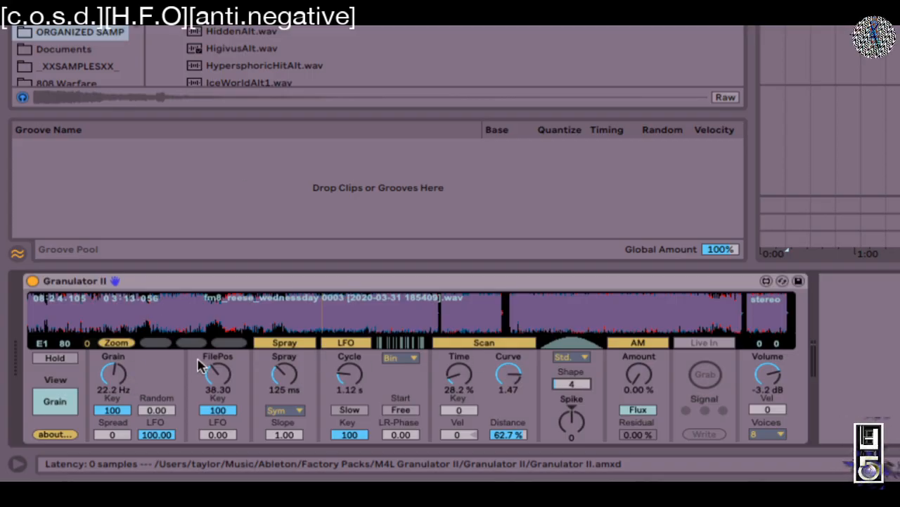
Step: Experiment with spray (230 ms, maximum, 0 ms), file position around 44.05, and scan distance 0.16% to 9.24%
{"action": "mouse_move", "coordinate": [288, 374]}
{"action": "left_mouse_down"}
{"action": "mouse_move", "coordinate": [288, 309]}
{"action": "mouse_move", "coordinate": [288, 380]}
{"action": "left_mouse_up"}
{"action": "left_click_drag", "start_coordinate": [231, 310], "coordinate": [412, 331]}
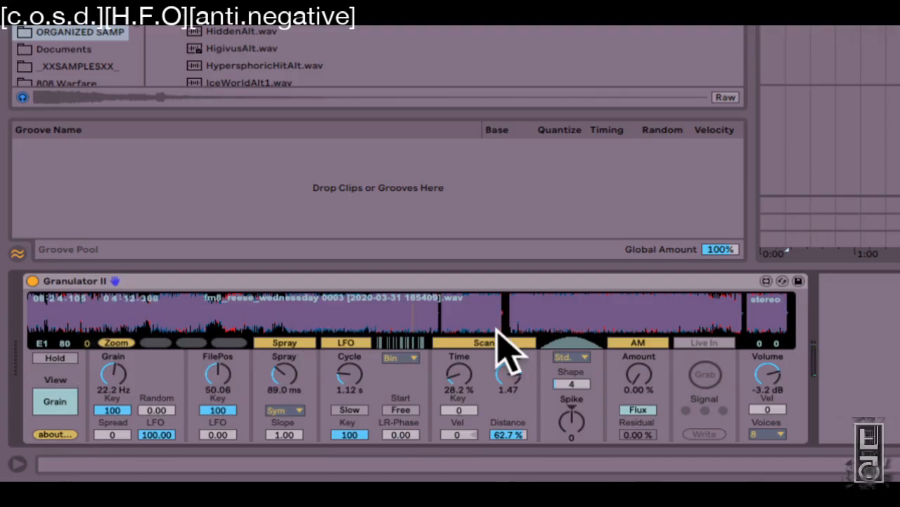
{"action": "left_click_drag", "start_coordinate": [366, 312], "coordinate": [350, 310]}
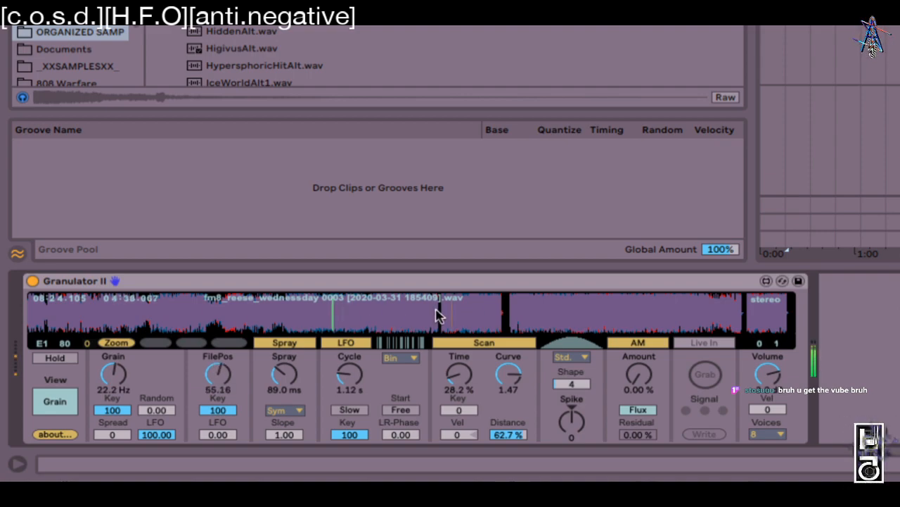
{"action": "left_click_drag", "start_coordinate": [518, 433], "coordinate": [519, 477]}
{"action": "left_click_drag", "start_coordinate": [284, 373], "coordinate": [284, 326]}
{"action": "left_click_drag", "start_coordinate": [285, 373], "coordinate": [285, 450]}
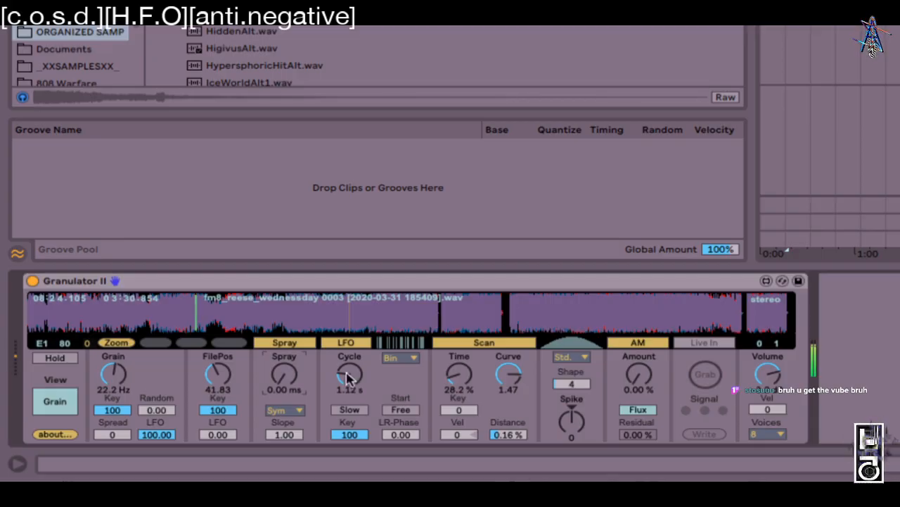
{"action": "left_click_drag", "start_coordinate": [519, 435], "coordinate": [519, 412]}
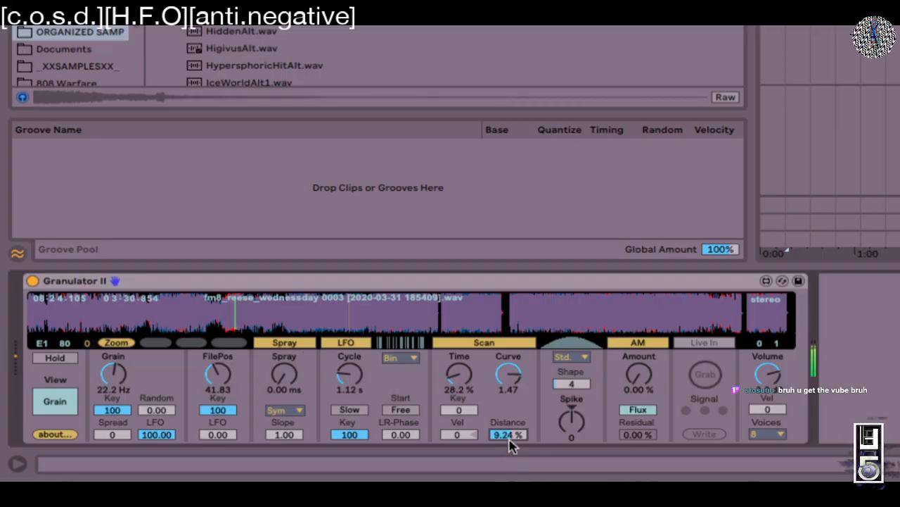
Step: Crank the scan Time up, then lower it from 3708% to about 2700% while playing a note
{"action": "left_click_drag", "start_coordinate": [448, 367], "coordinate": [448, 329]}
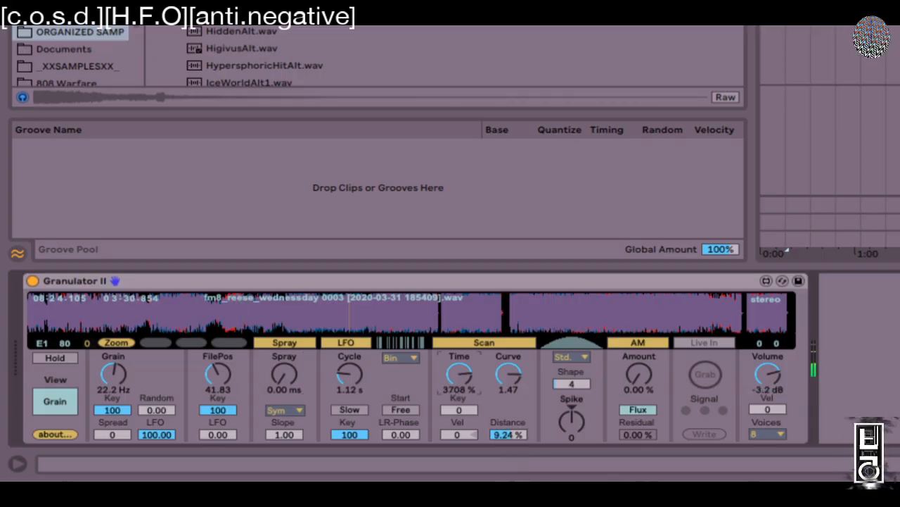
{"action": "key", "text": "f"}
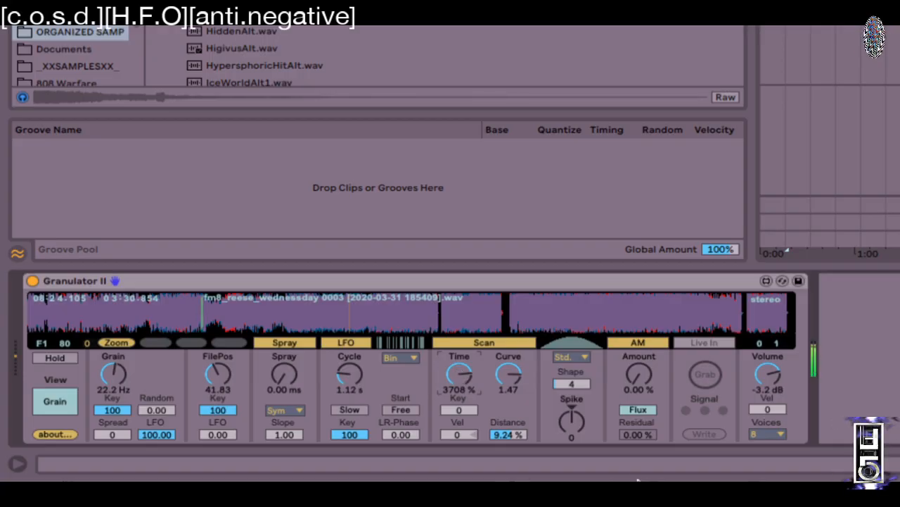
{"action": "mouse_move", "coordinate": [460, 375]}
{"action": "left_mouse_down"}
{"action": "mouse_move", "coordinate": [460, 399]}
{"action": "mouse_move", "coordinate": [467, 377]}
{"action": "left_mouse_up"}
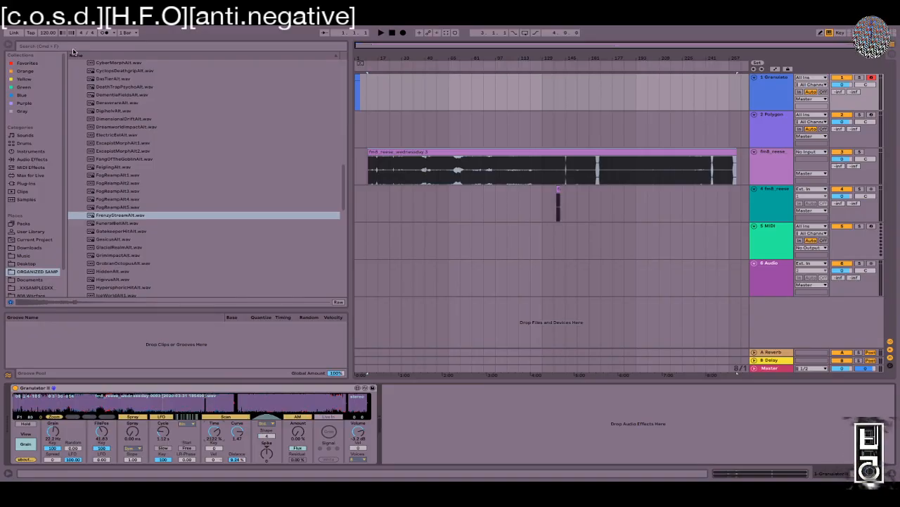
Step: Search the browser for 'granulat' and filter to the Max for Live category
{"action": "left_click", "coordinate": [45, 47]}
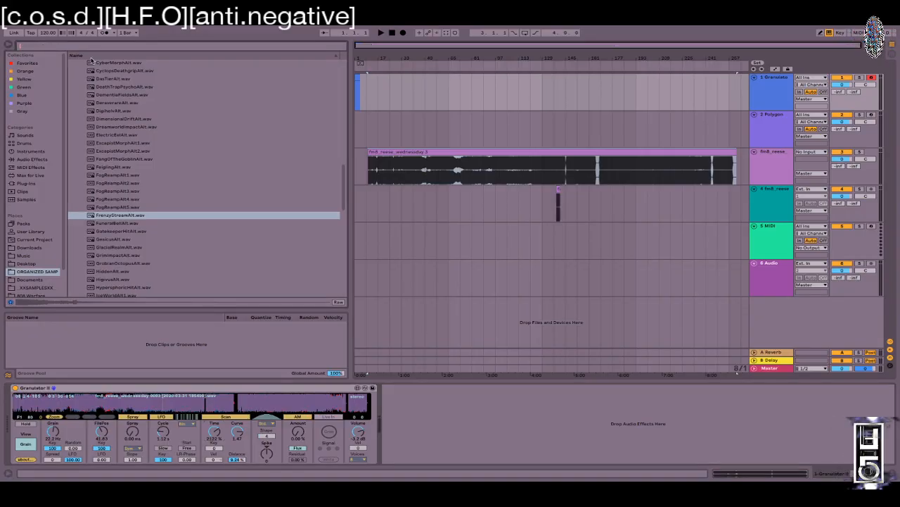
{"action": "type", "text": "granulat"}
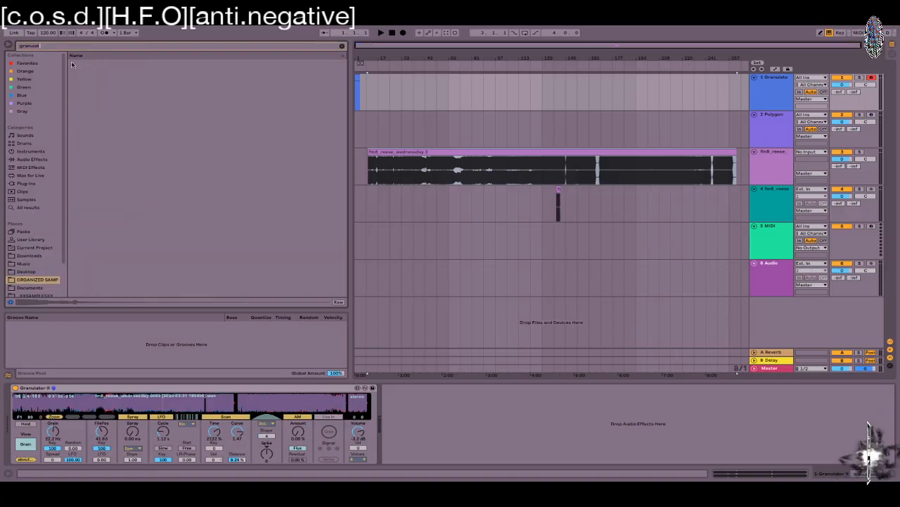
{"action": "left_click", "coordinate": [36, 176]}
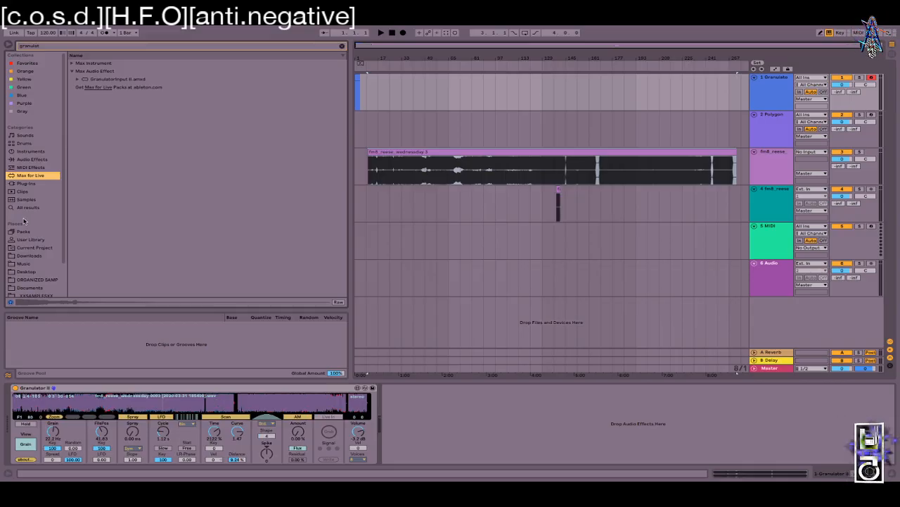
Step: Clear the search so all Max for Live devices list, and show the Granulator track's Granulator II
{"action": "left_click", "coordinate": [461, 125]}
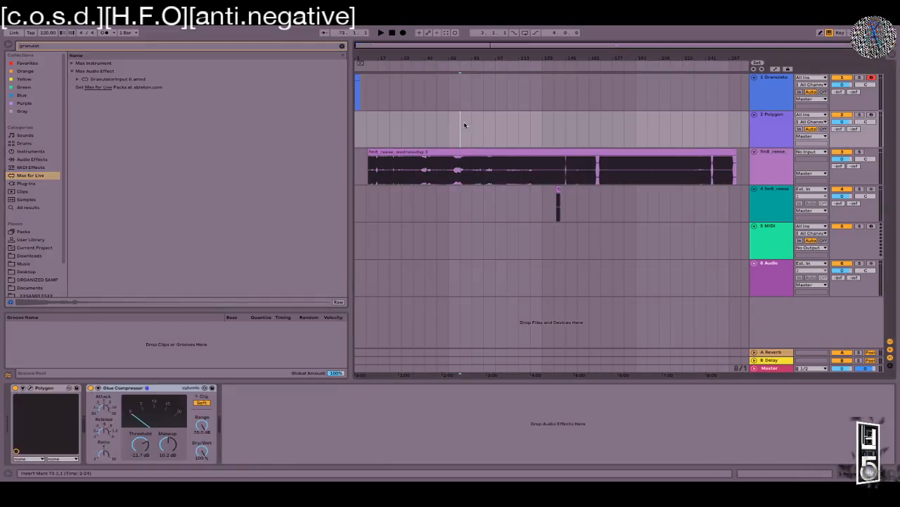
{"action": "left_click", "coordinate": [342, 45]}
{"action": "left_click", "coordinate": [780, 89]}
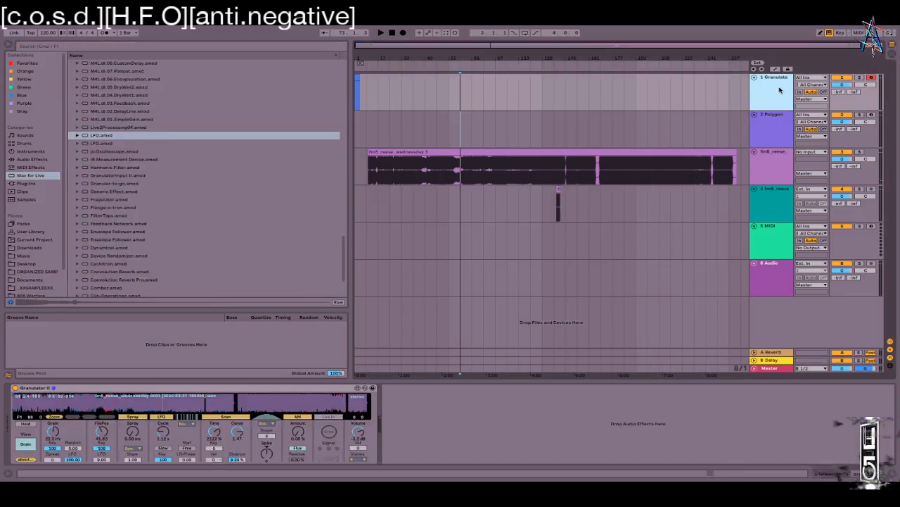
Step: Switch Granulator II to its Filter page and narrow the browser so the arrangement widens
{"action": "left_click", "coordinate": [31, 444]}
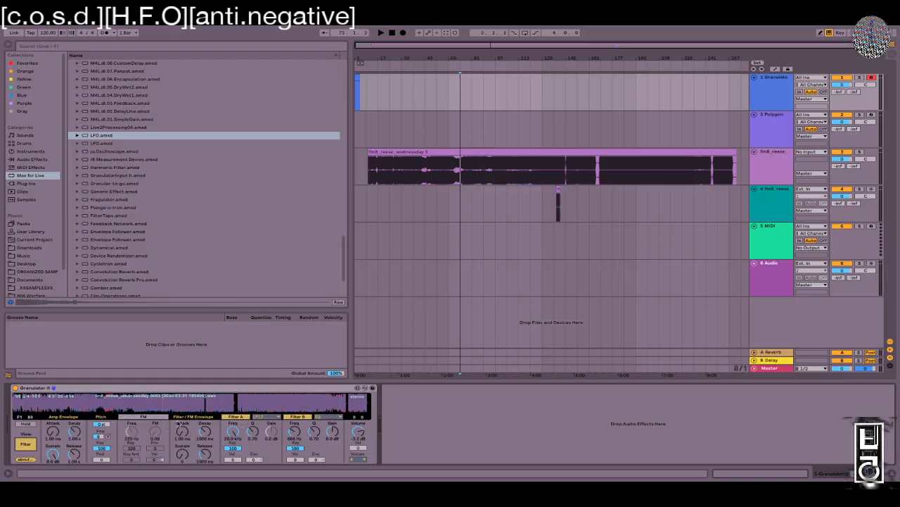
{"action": "left_click_drag", "start_coordinate": [350, 309], "coordinate": [211, 317]}
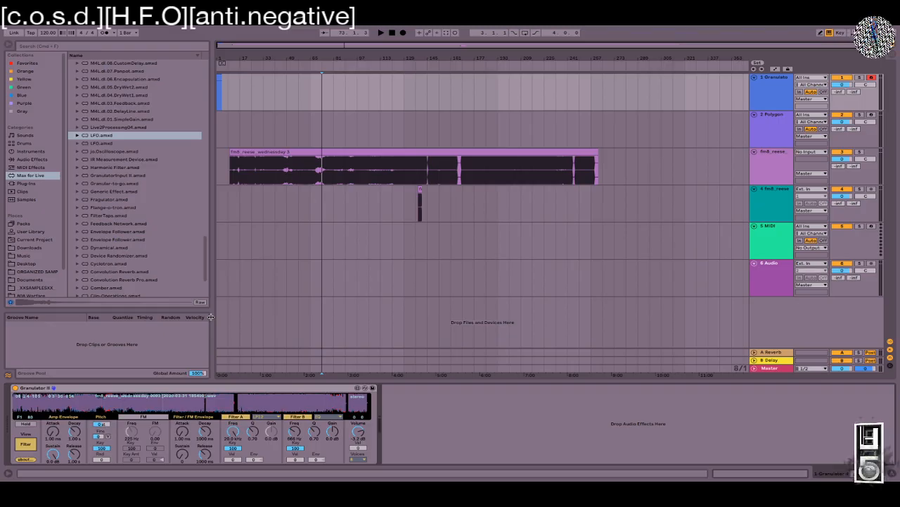
{"action": "left_click_drag", "start_coordinate": [210, 316], "coordinate": [183, 318]}
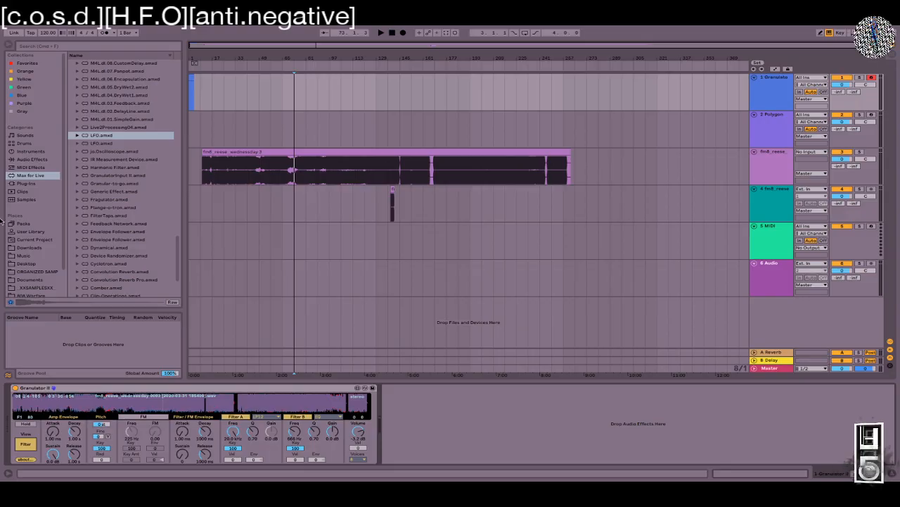
Step: Drag the fm8_reese clip on track 3 so it starts at 1.1.1
{"action": "left_click", "coordinate": [204, 151]}
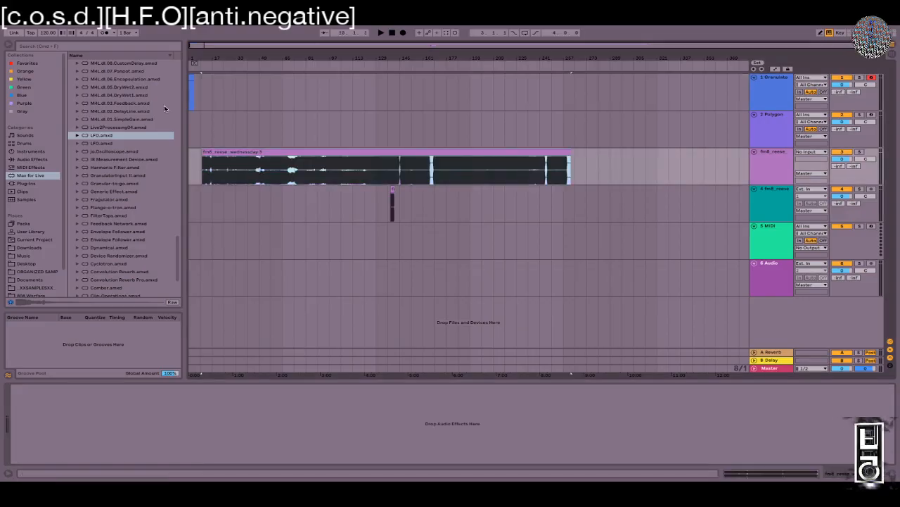
{"action": "left_click", "coordinate": [243, 165]}
{"action": "left_click", "coordinate": [242, 153]}
{"action": "left_click", "coordinate": [246, 159]}
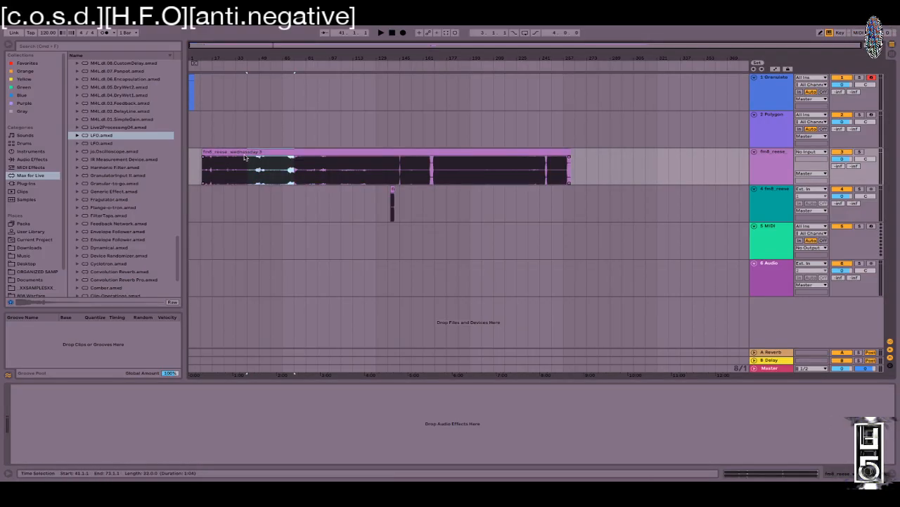
{"action": "left_click", "coordinate": [246, 153]}
{"action": "left_click_drag", "start_coordinate": [246, 152], "coordinate": [226, 156]}
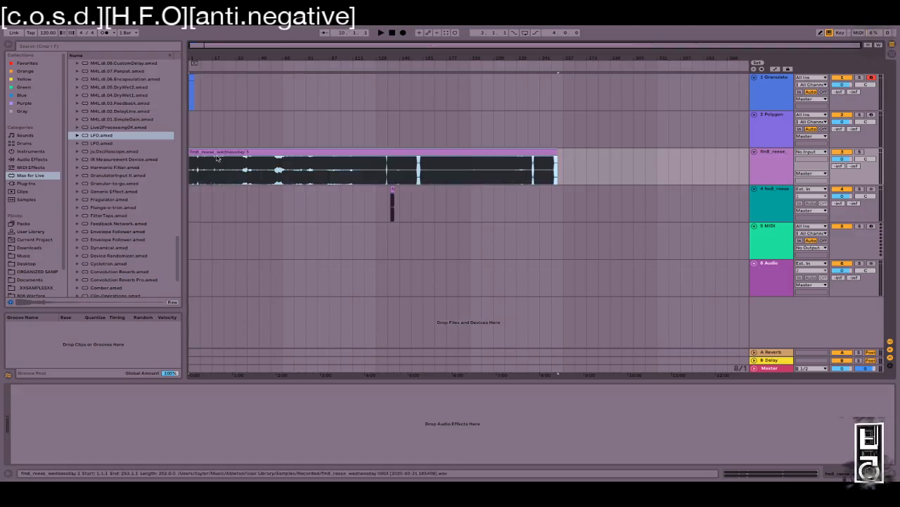
Step: Reselect the Granulator track to bring Granulator II's controls back
{"action": "left_click", "coordinate": [778, 168]}
{"action": "left_click", "coordinate": [774, 89]}
{"action": "left_click", "coordinate": [768, 122]}
{"action": "left_click", "coordinate": [769, 84]}
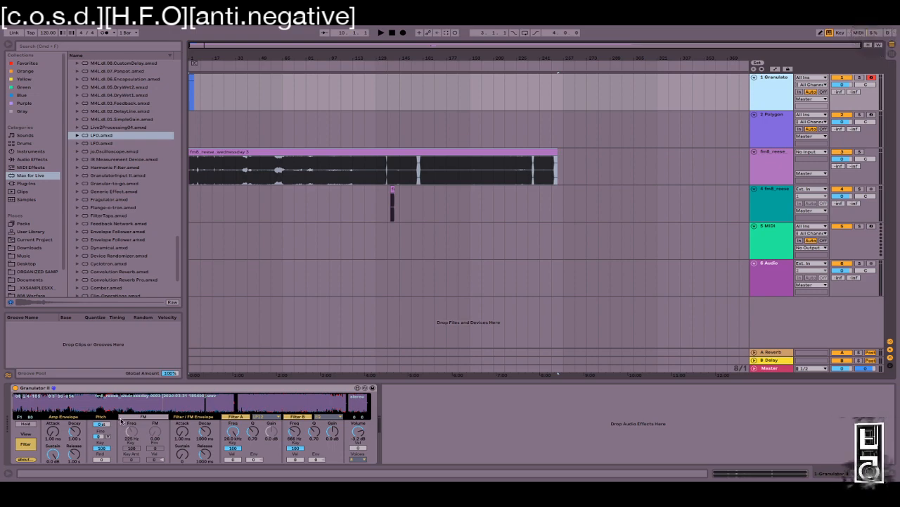
Step: Lower Granulator II's grain rate to about 3.38 Hz on the grain page
{"action": "left_click", "coordinate": [27, 444]}
{"action": "left_click", "coordinate": [27, 444]}
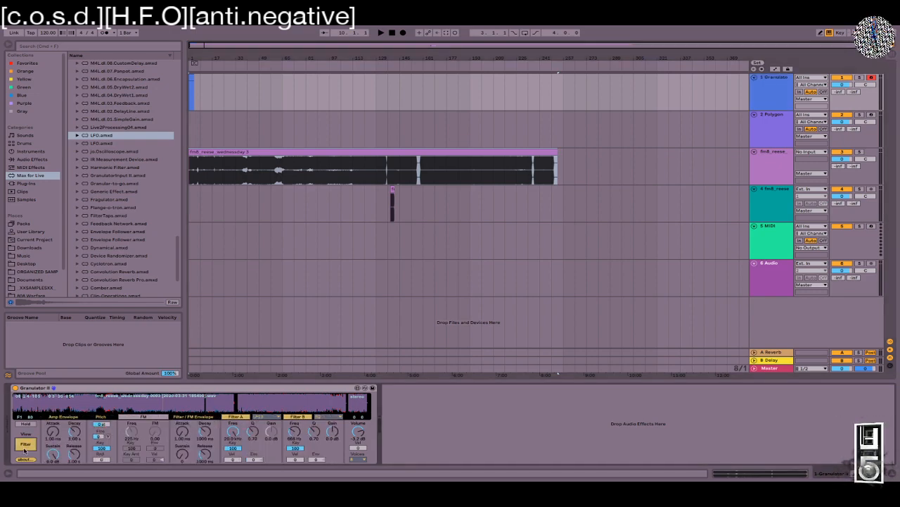
{"action": "left_click", "coordinate": [20, 446]}
{"action": "left_click", "coordinate": [20, 446]}
{"action": "left_click", "coordinate": [20, 447]}
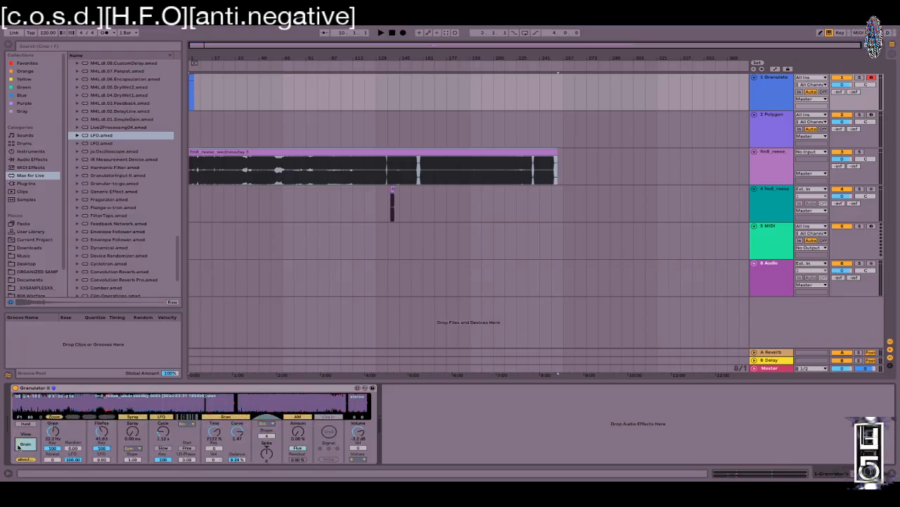
{"action": "left_click", "coordinate": [20, 445]}
{"action": "left_click", "coordinate": [20, 445]}
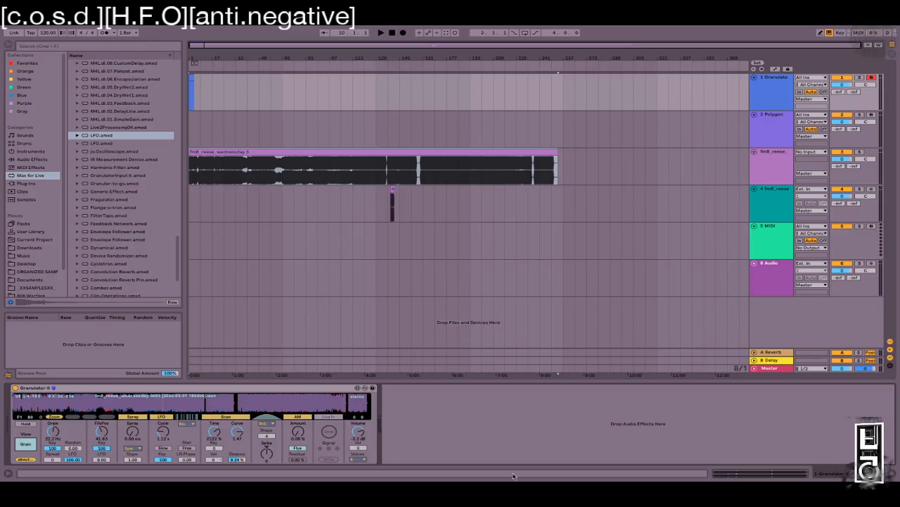
{"action": "left_click", "coordinate": [25, 445]}
{"action": "left_click", "coordinate": [25, 445]}
{"action": "left_click", "coordinate": [25, 446]}
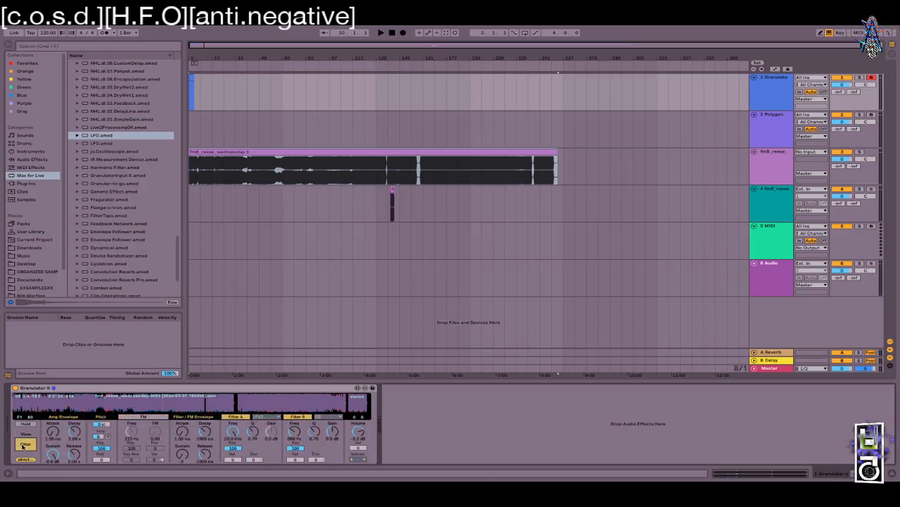
{"action": "left_click", "coordinate": [24, 445]}
{"action": "left_click_drag", "start_coordinate": [54, 434], "coordinate": [54, 454]}
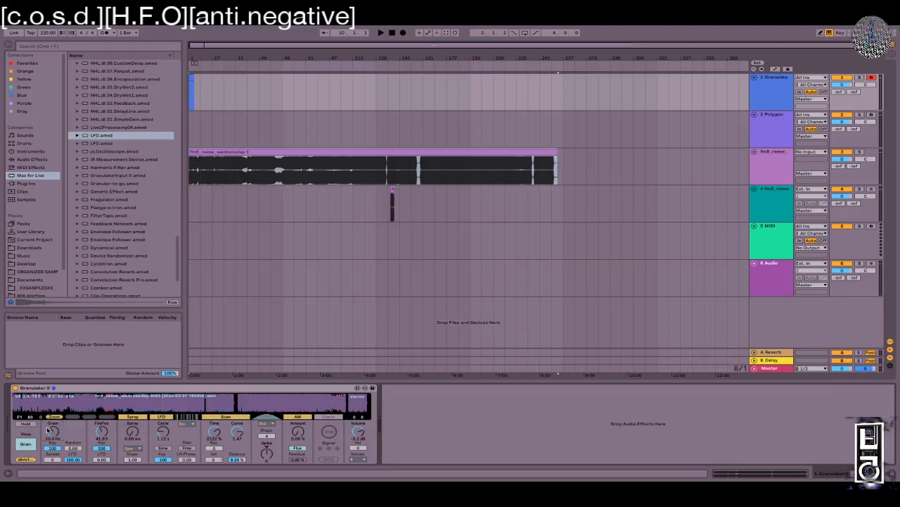
Step: Return Granulator II to its filter and envelope page
{"action": "left_click", "coordinate": [31, 443]}
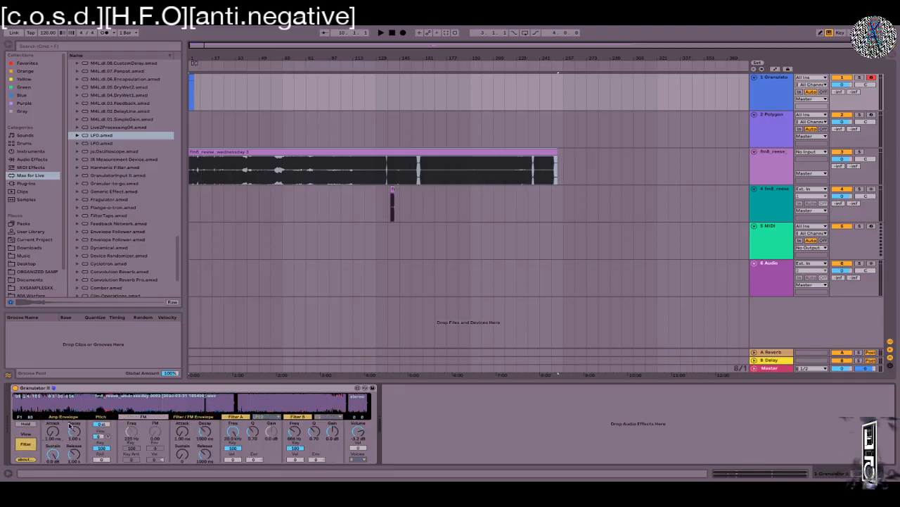
{"action": "left_click", "coordinate": [28, 442]}
{"action": "left_click", "coordinate": [27, 443]}
{"action": "left_click", "coordinate": [27, 443]}
{"action": "left_click", "coordinate": [27, 442]}
{"action": "left_click", "coordinate": [27, 442]}
{"action": "left_click", "coordinate": [28, 442]}
{"action": "left_click", "coordinate": [28, 442]}
{"action": "left_click", "coordinate": [27, 442]}
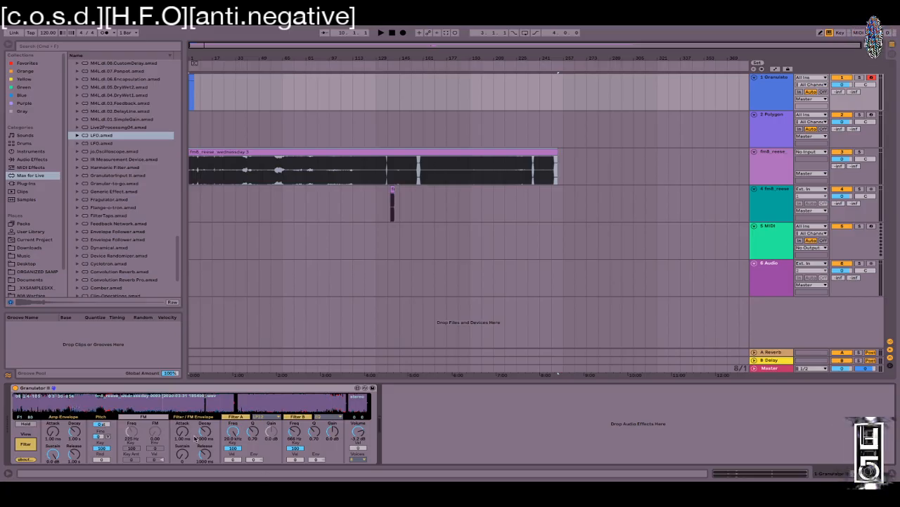
Step: Switch on FM, adjust its amount, set Key Amt to 100 and lower the FM frequency
{"action": "left_click", "coordinate": [159, 417]}
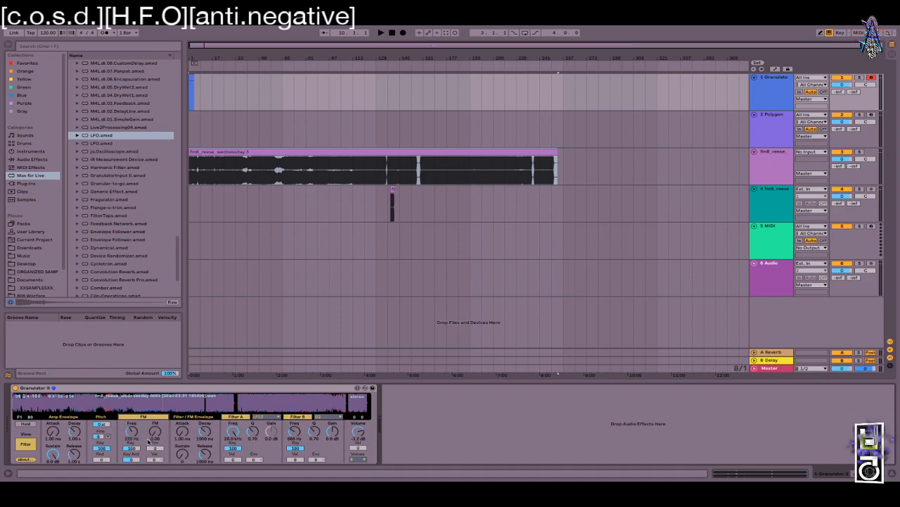
{"action": "left_click_drag", "start_coordinate": [156, 434], "coordinate": [155, 413]}
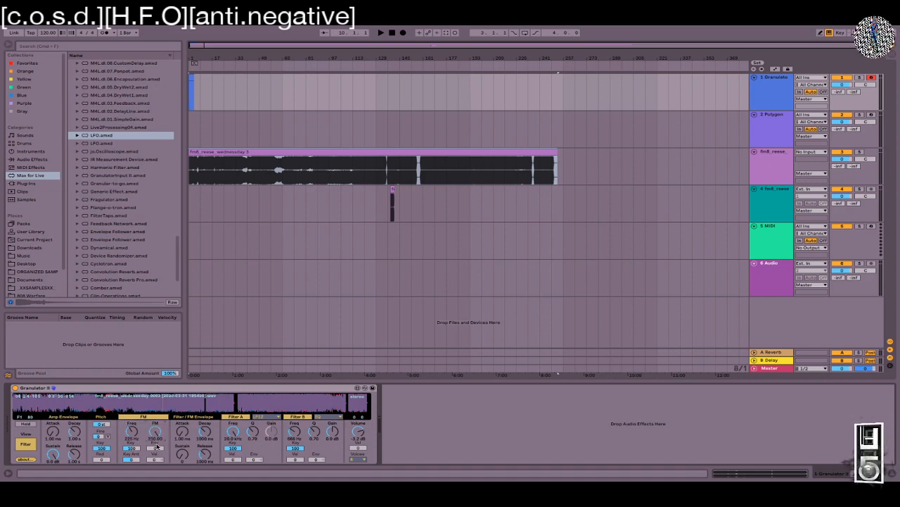
{"action": "mouse_move", "coordinate": [155, 434]}
{"action": "left_mouse_down"}
{"action": "mouse_move", "coordinate": [156, 423]}
{"action": "mouse_move", "coordinate": [155, 441]}
{"action": "left_mouse_up"}
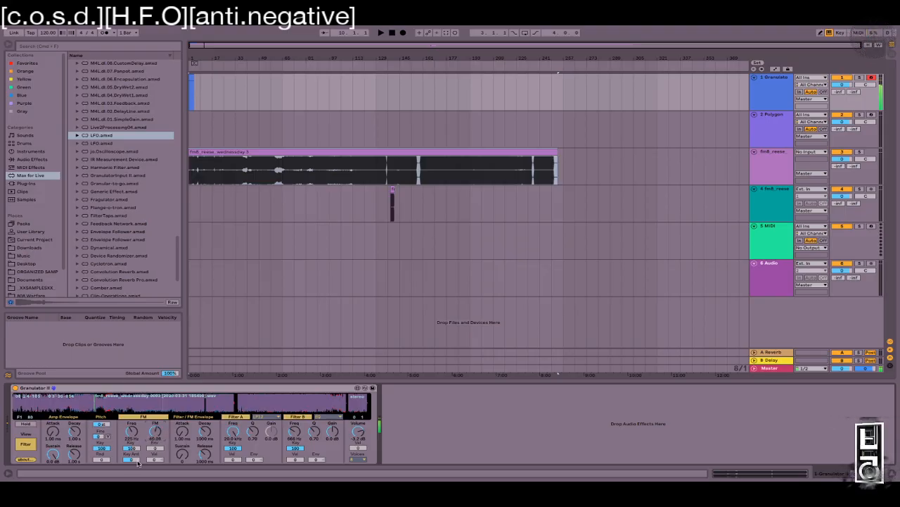
{"action": "left_click_drag", "start_coordinate": [139, 459], "coordinate": [139, 424]}
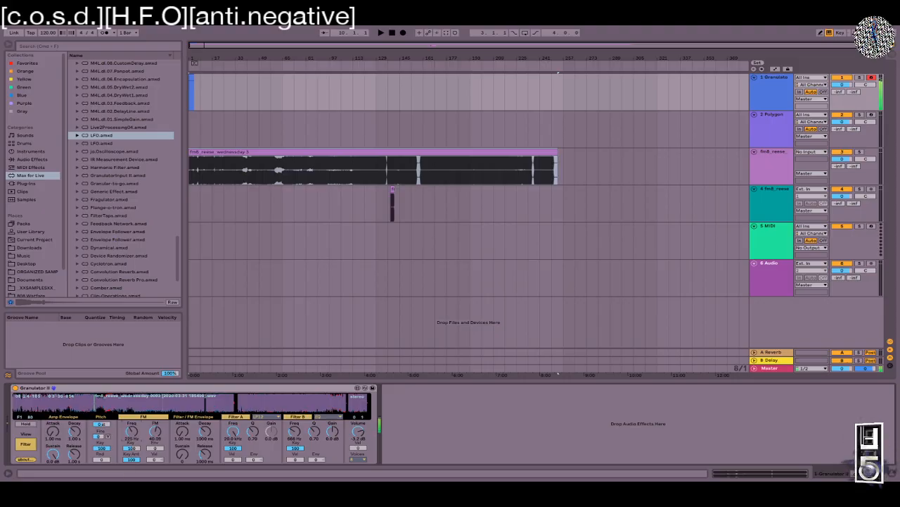
{"action": "left_click_drag", "start_coordinate": [132, 431], "coordinate": [131, 442]}
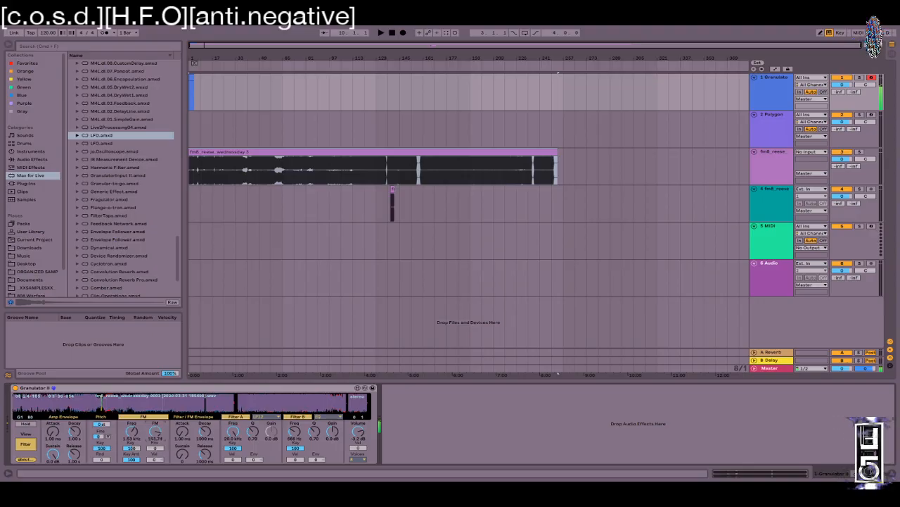
{"action": "left_click_drag", "start_coordinate": [156, 431], "coordinate": [156, 425]}
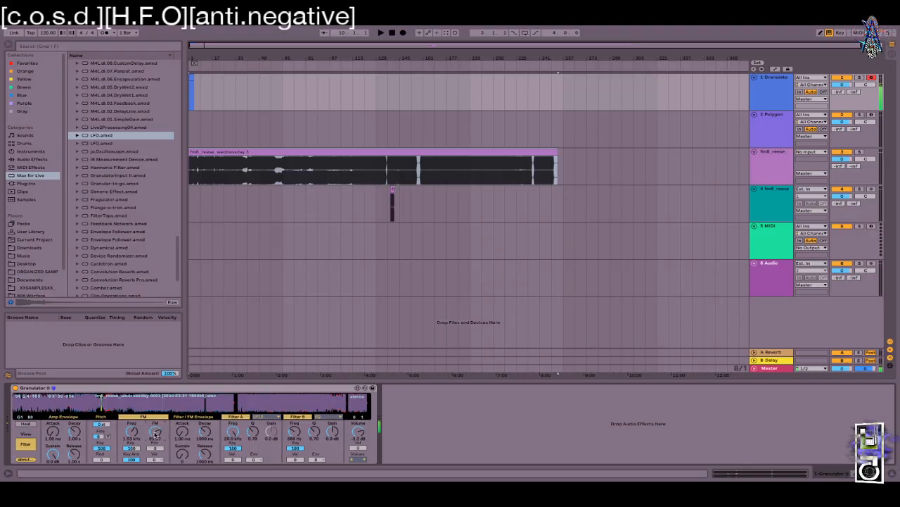
Step: Audition in octave C0–D1 at velocity 100 while reducing the FM amount
{"action": "key", "text": "z"}
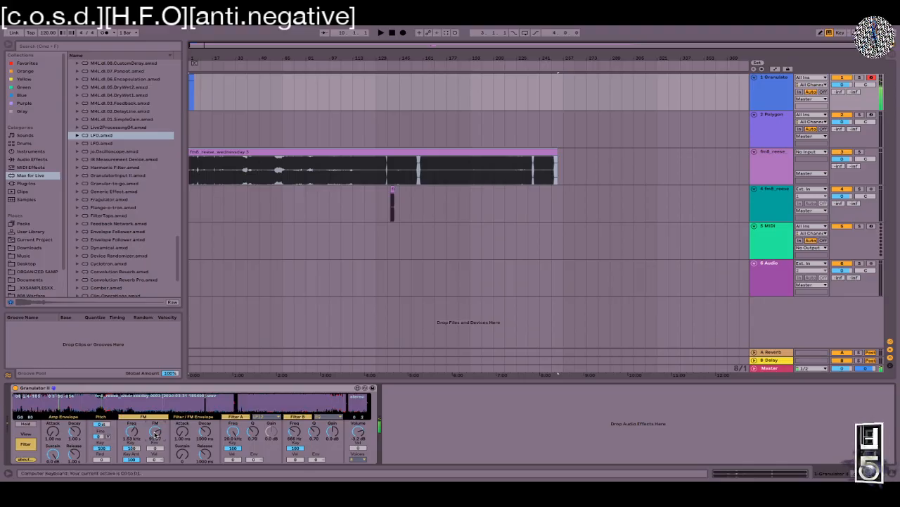
{"action": "mouse_move", "coordinate": [155, 431]}
{"action": "left_mouse_down"}
{"action": "mouse_move", "coordinate": [135, 447]}
{"action": "mouse_move", "coordinate": [156, 425]}
{"action": "left_mouse_up"}
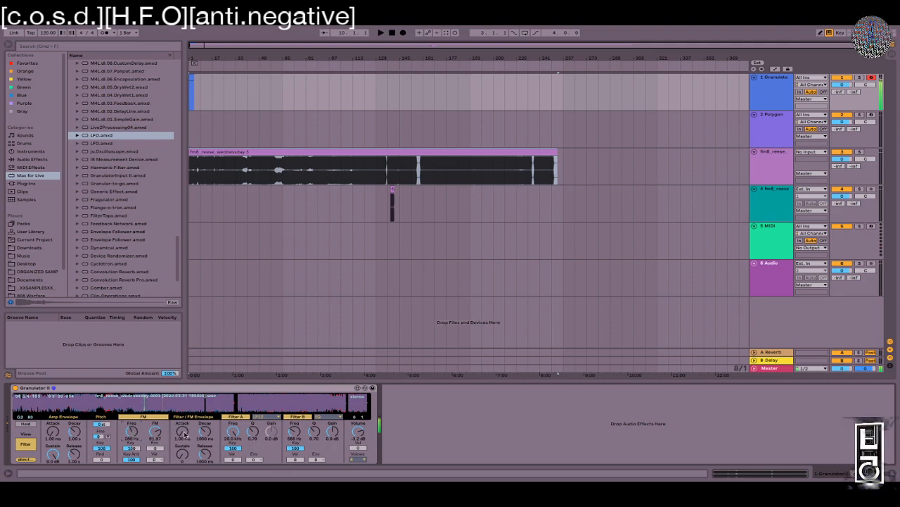
{"action": "key", "text": "v"}
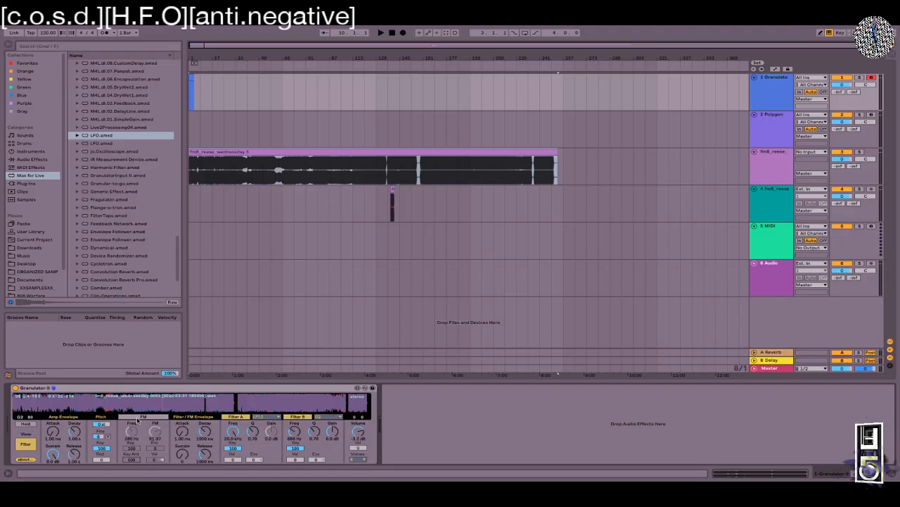
Step: Enable FM with amount 93 and Env 10, and cut the Filter/FM decay to about 890 ms
{"action": "left_click", "coordinate": [139, 417]}
{"action": "left_click_drag", "start_coordinate": [134, 460], "coordinate": [139, 472]}
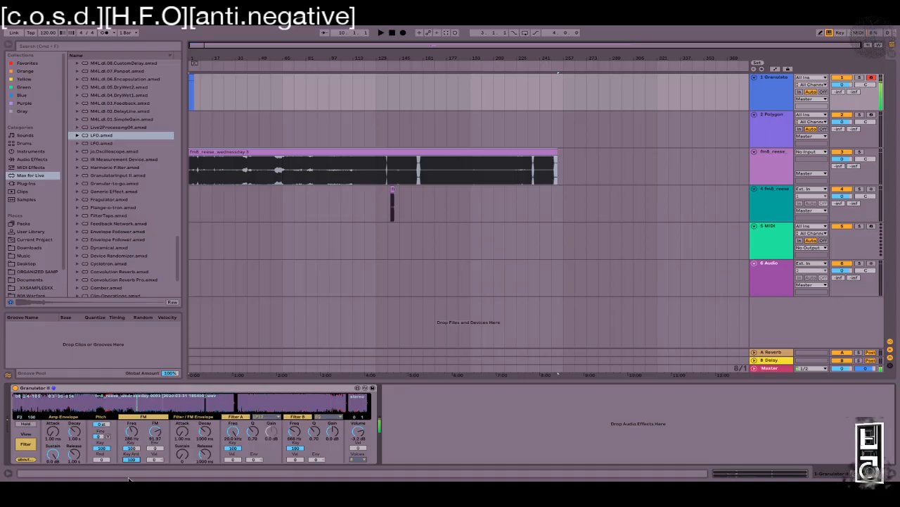
{"action": "left_click_drag", "start_coordinate": [158, 447], "coordinate": [158, 441]}
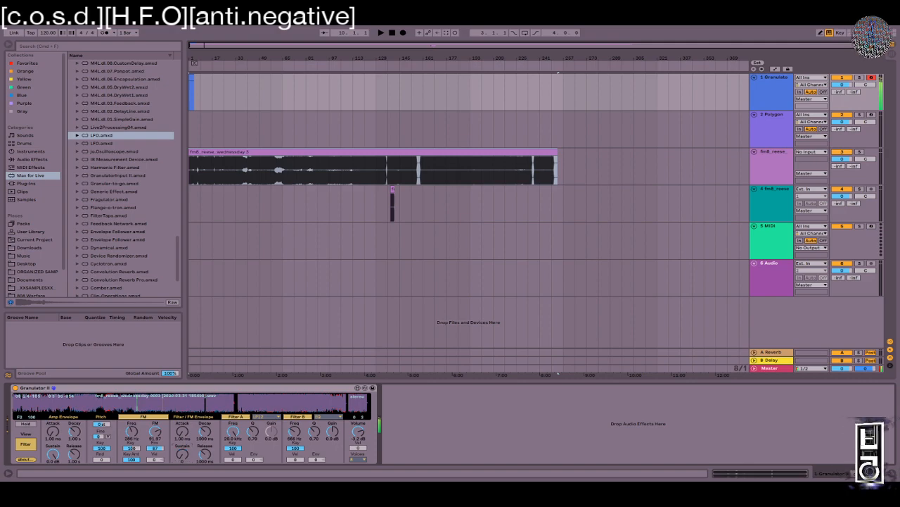
{"action": "left_click_drag", "start_coordinate": [205, 432], "coordinate": [156, 426]}
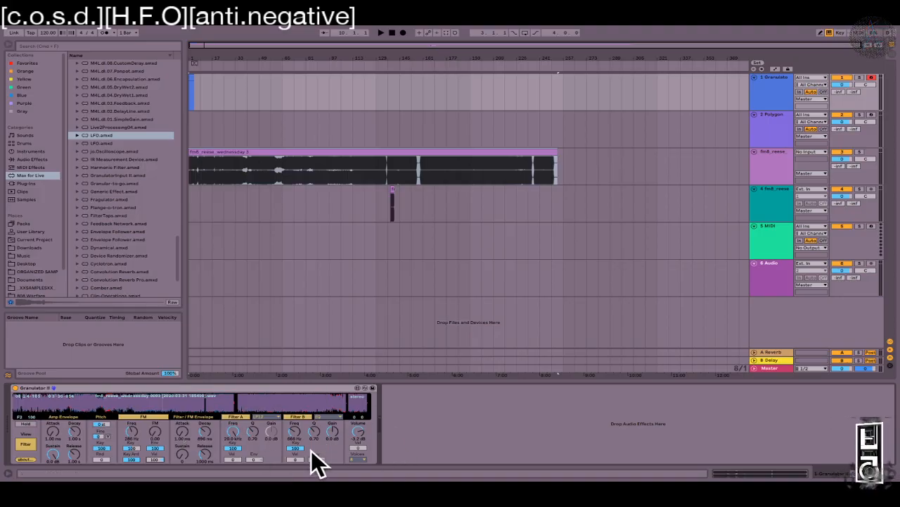
Step: Set Filter B to Notch with an envelope amount of 100
{"action": "left_click", "coordinate": [336, 419]}
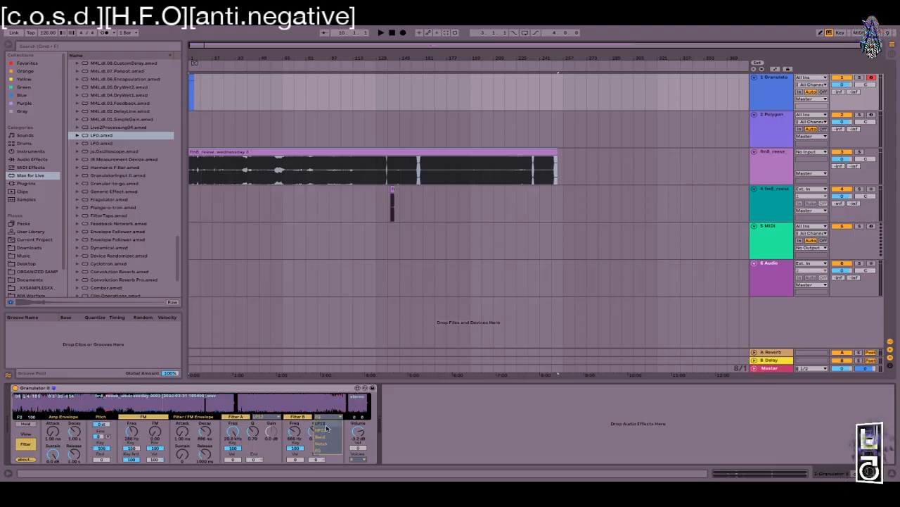
{"action": "left_click", "coordinate": [321, 444]}
{"action": "left_click_drag", "start_coordinate": [317, 461], "coordinate": [317, 423]}
Step: Check the Voices menu without changing it, then show Granulator II's grain page
{"action": "left_click", "coordinate": [363, 459]}
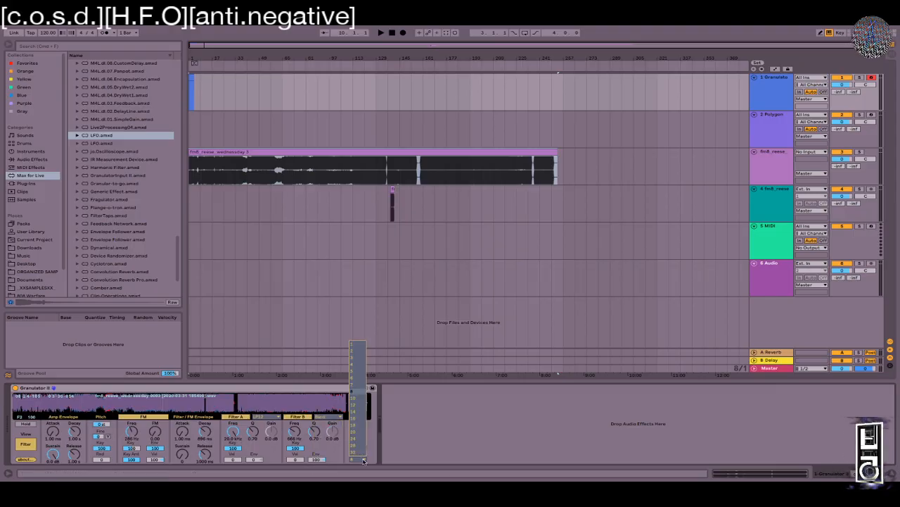
{"action": "left_click", "coordinate": [480, 465]}
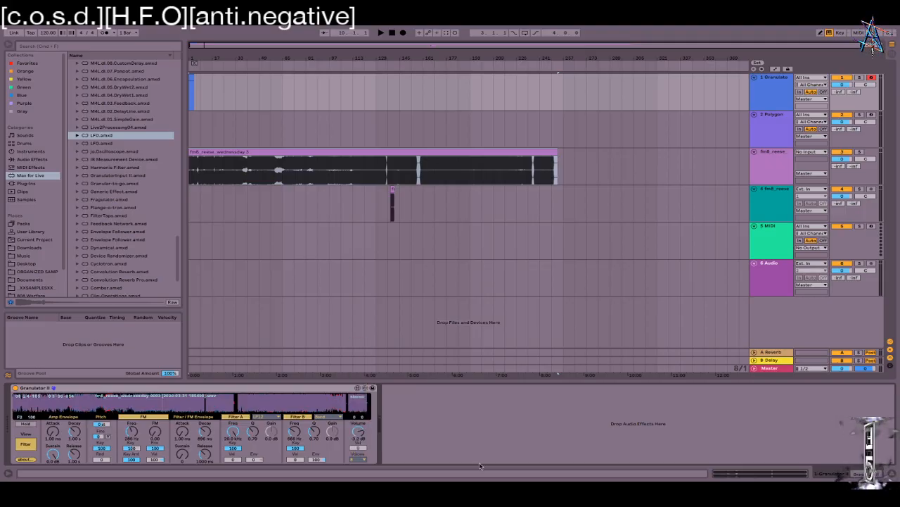
{"action": "left_click", "coordinate": [354, 459]}
{"action": "left_click", "coordinate": [353, 347]}
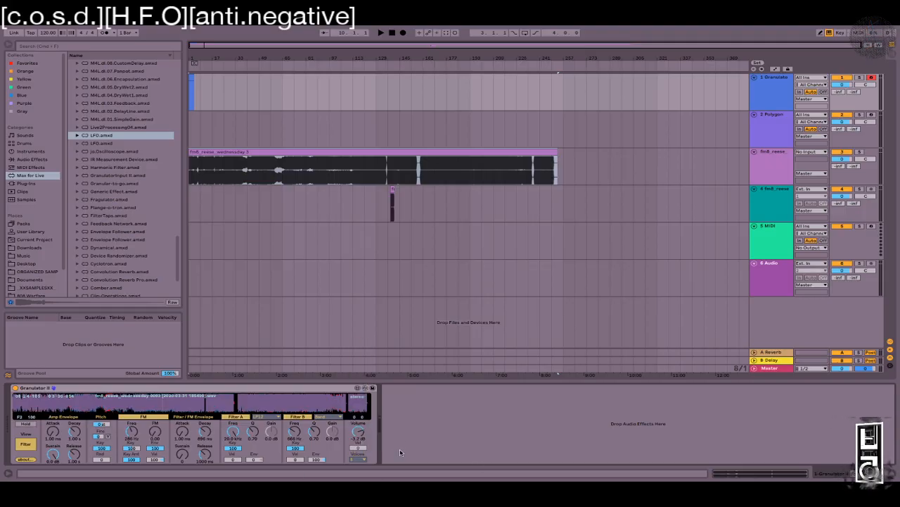
{"action": "left_click", "coordinate": [355, 459]}
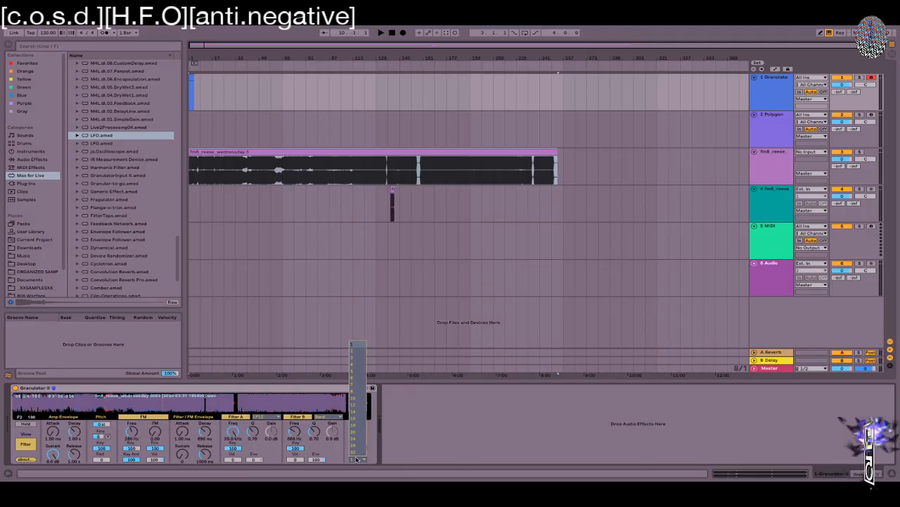
{"action": "left_click", "coordinate": [355, 344]}
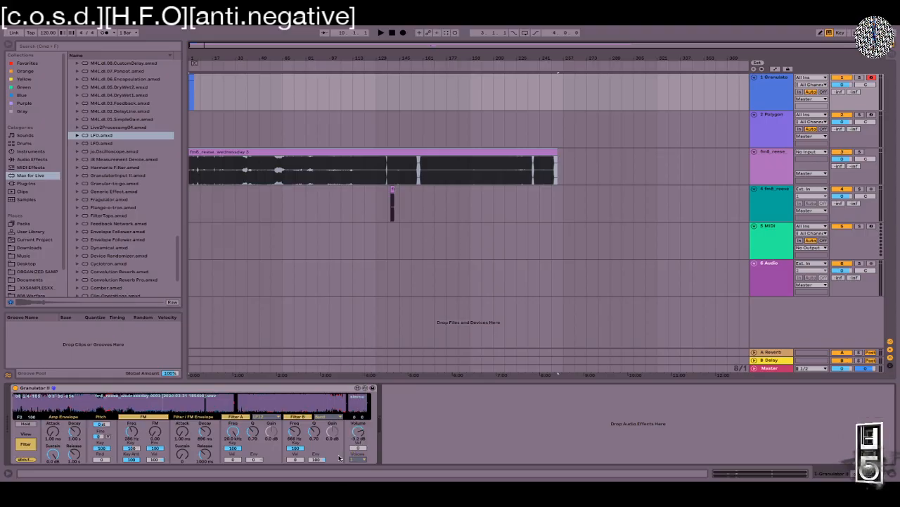
{"action": "left_click", "coordinate": [25, 444]}
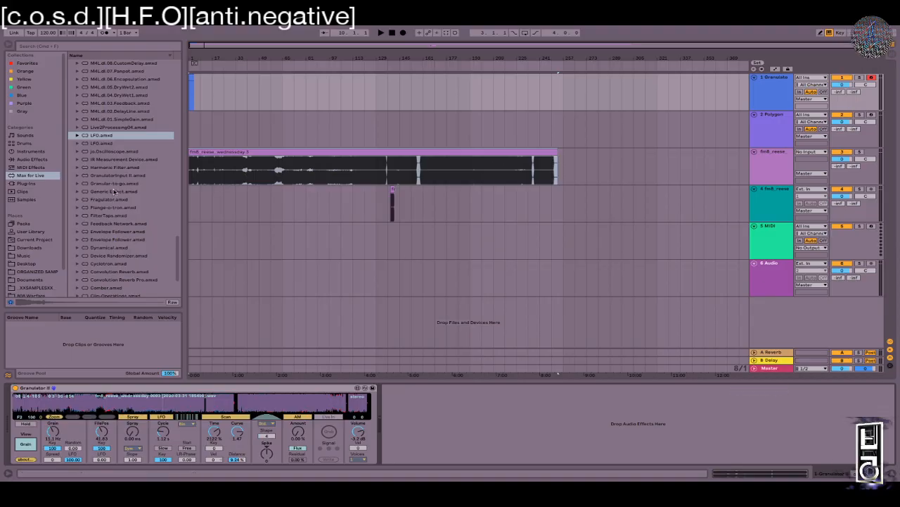
Step: Select the Granulator, Polygon, fm8_reese and MIDI tracks in turn, narrow the browser, then select track 4 fm8_reese
{"action": "scroll", "coordinate": [110, 207], "scroll_direction": "down", "scroll_amount": 3}
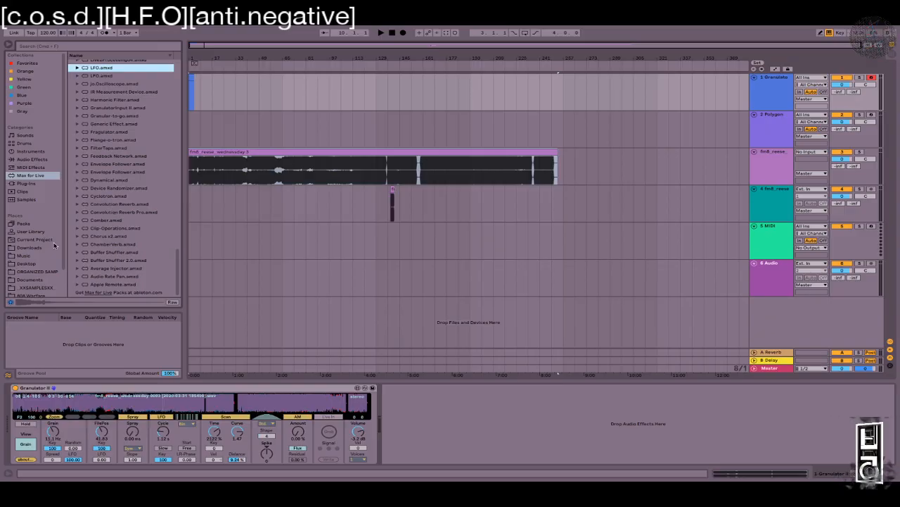
{"action": "scroll", "coordinate": [22, 246], "scroll_direction": "down", "scroll_amount": 2}
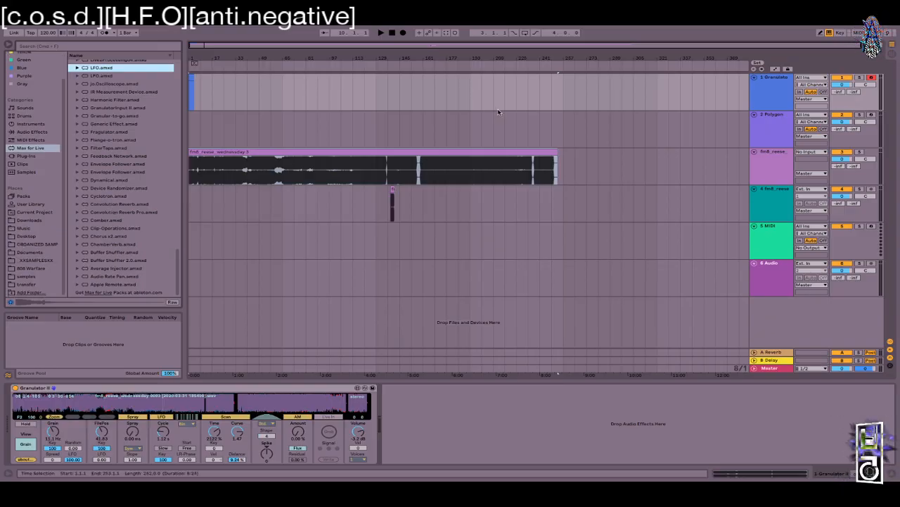
{"action": "left_click", "coordinate": [772, 89]}
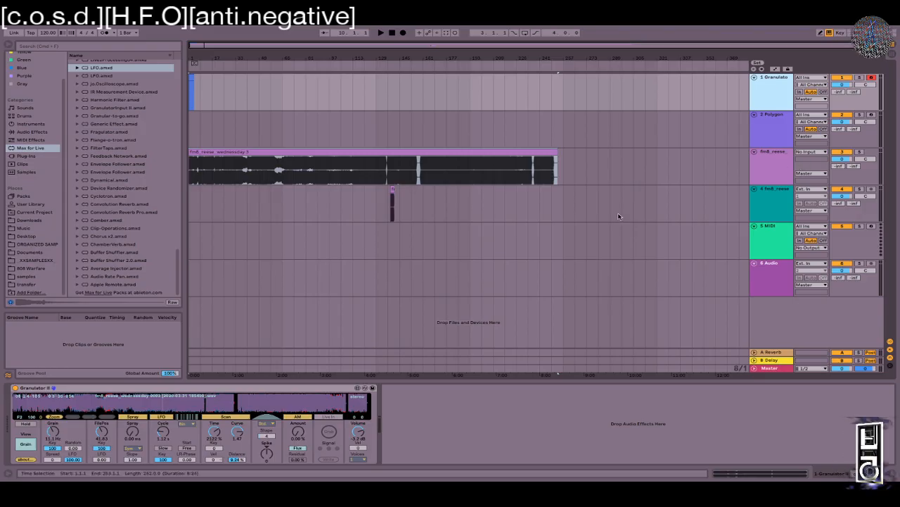
{"action": "left_click", "coordinate": [780, 127]}
{"action": "left_click", "coordinate": [761, 166]}
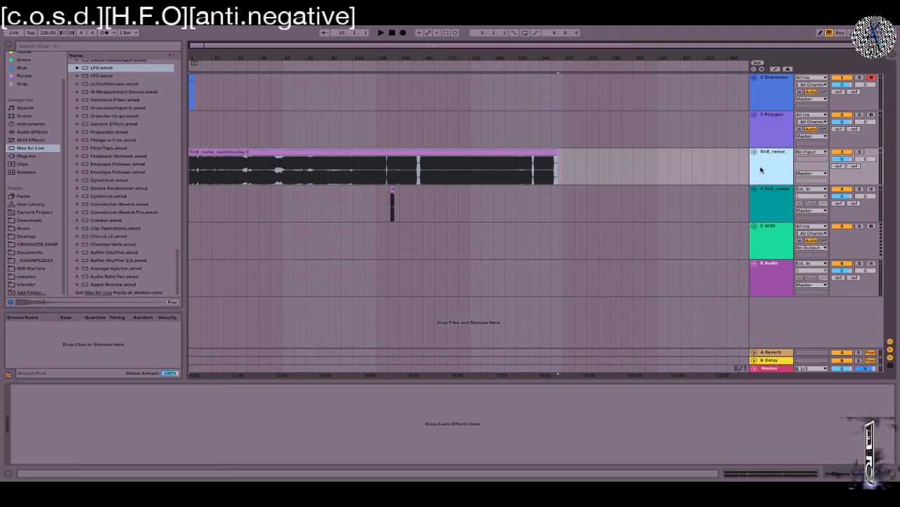
{"action": "left_click", "coordinate": [761, 209]}
{"action": "left_click", "coordinate": [761, 239]}
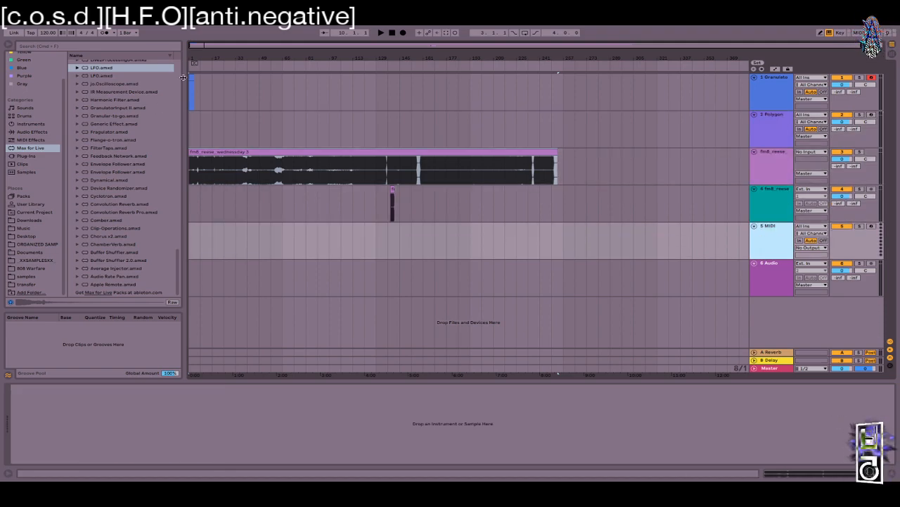
{"action": "left_click_drag", "start_coordinate": [183, 77], "coordinate": [164, 78]}
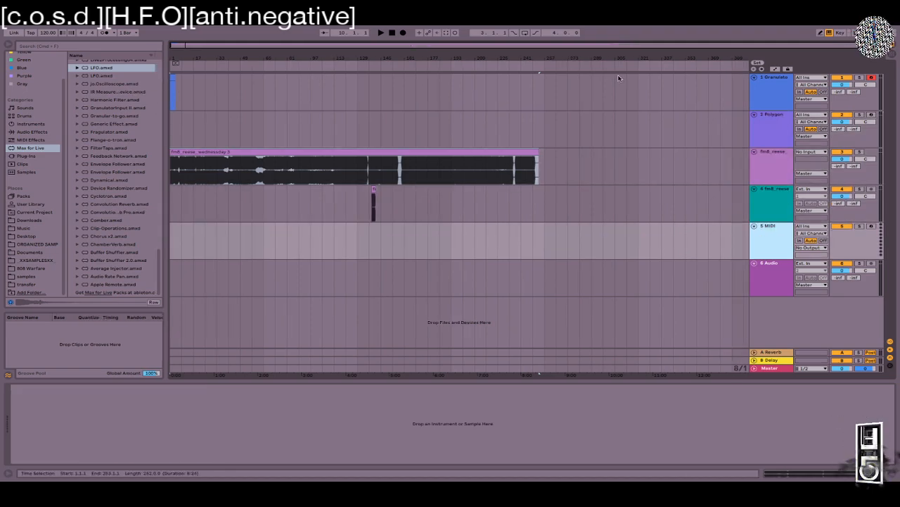
{"action": "left_click", "coordinate": [777, 201]}
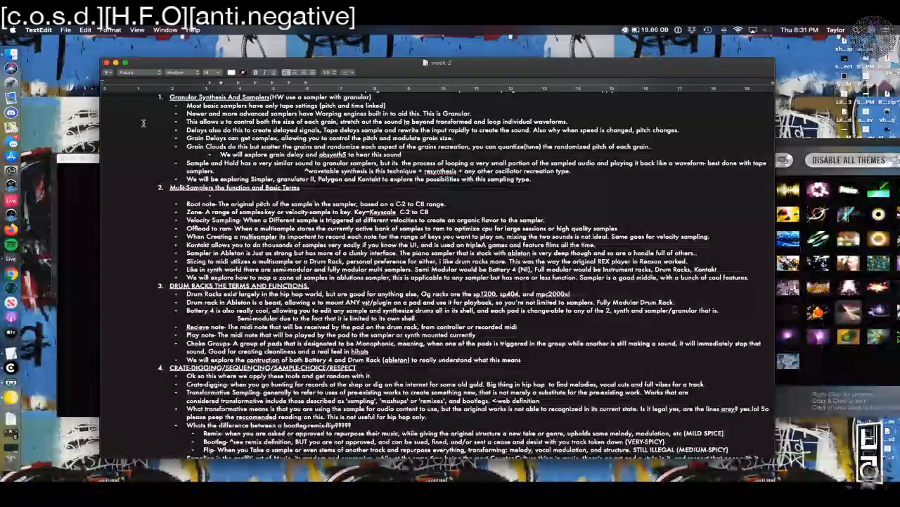
Step: Scroll through the week 2 notes and select a passage
{"action": "scroll", "coordinate": [144, 123], "scroll_direction": "down", "scroll_amount": 5}
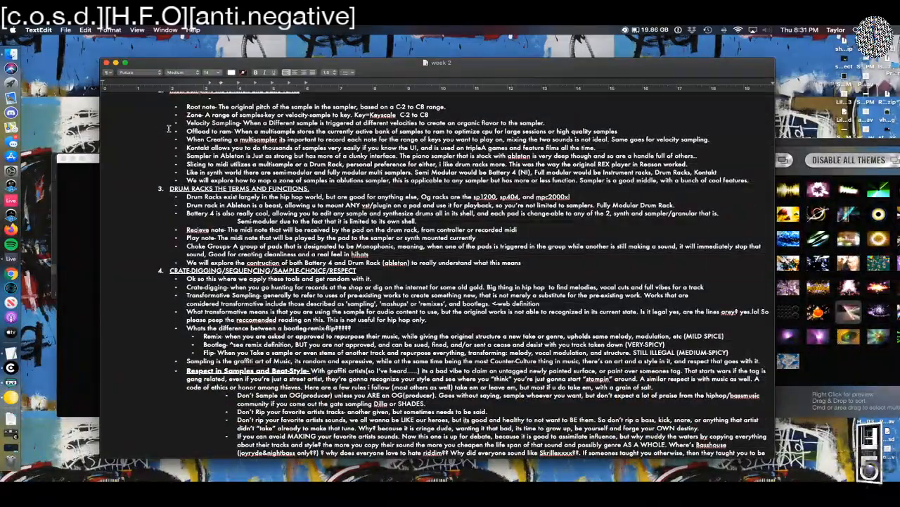
{"action": "scroll", "coordinate": [169, 128], "scroll_direction": "down", "scroll_amount": 5}
{"action": "scroll", "coordinate": [169, 128], "scroll_direction": "up", "scroll_amount": 4}
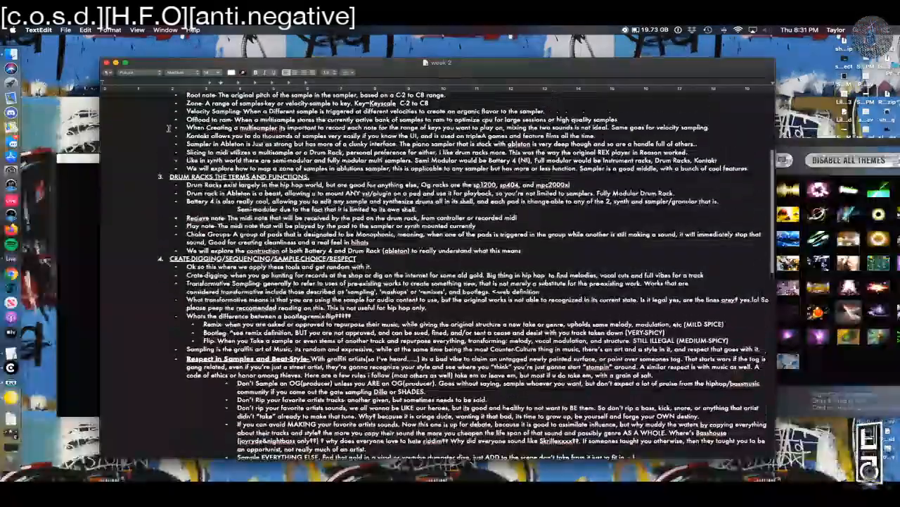
{"action": "scroll", "coordinate": [169, 128], "scroll_direction": "up", "scroll_amount": 3}
{"action": "left_click_drag", "start_coordinate": [378, 276], "coordinate": [175, 130]}
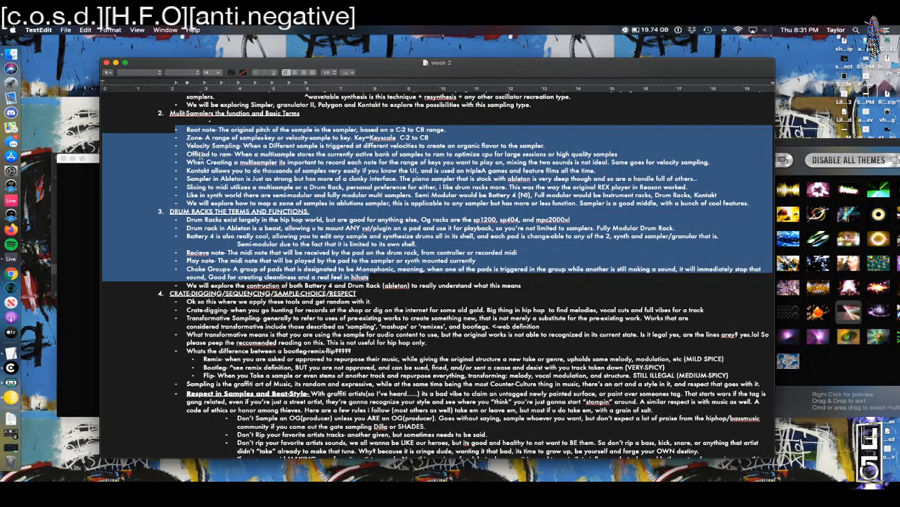
Step: Highlight the Multi-Sampler, Zone-to-Battery 4 and drum rack notes, then return to Live
{"action": "left_click_drag", "start_coordinate": [417, 245], "coordinate": [209, 221]}
{"action": "left_click_drag", "start_coordinate": [159, 137], "coordinate": [180, 211]}
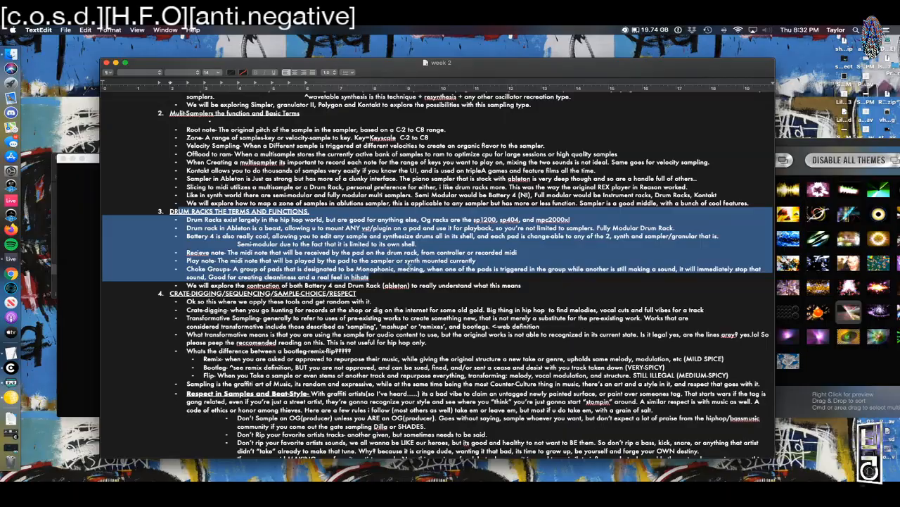
{"action": "left_click_drag", "start_coordinate": [373, 275], "coordinate": [464, 239]}
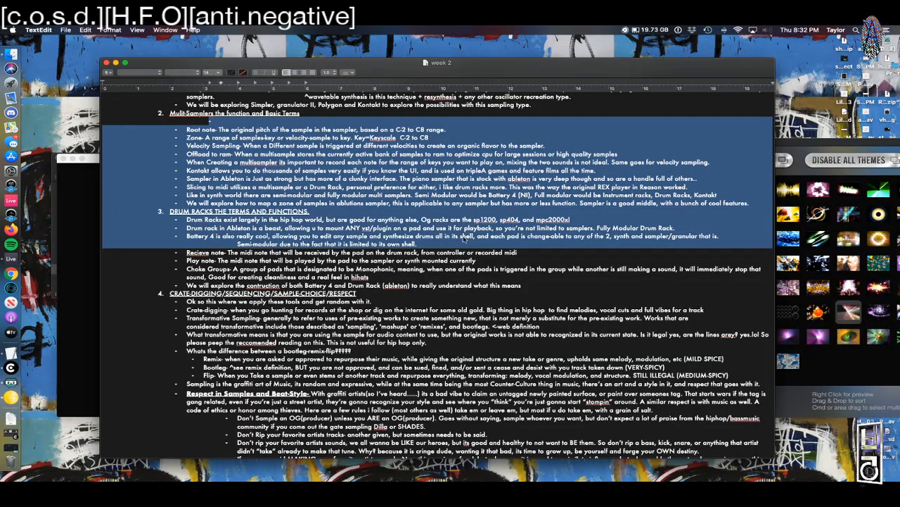
{"action": "key", "text": "super+Tab"}
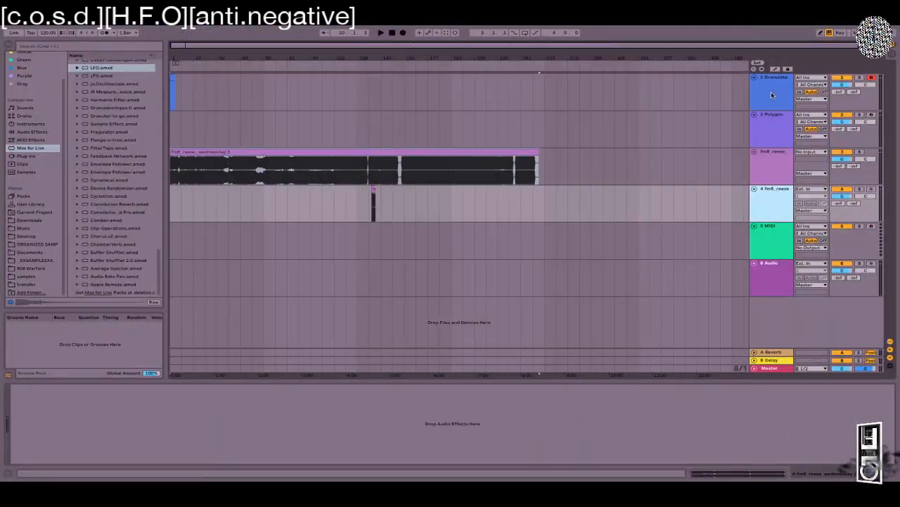
Step: Insert a new MIDI track and load Sampler onto it from a browser search
{"action": "left_click", "coordinate": [771, 93]}
{"action": "key", "text": "ctrl+shift+t"}
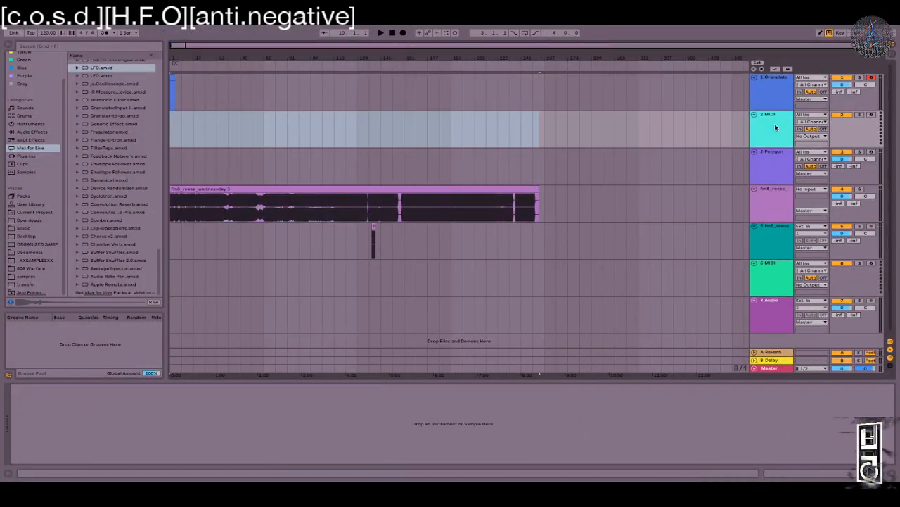
{"action": "key", "text": "ctrl+f"}
{"action": "type", "text": "sampler"}
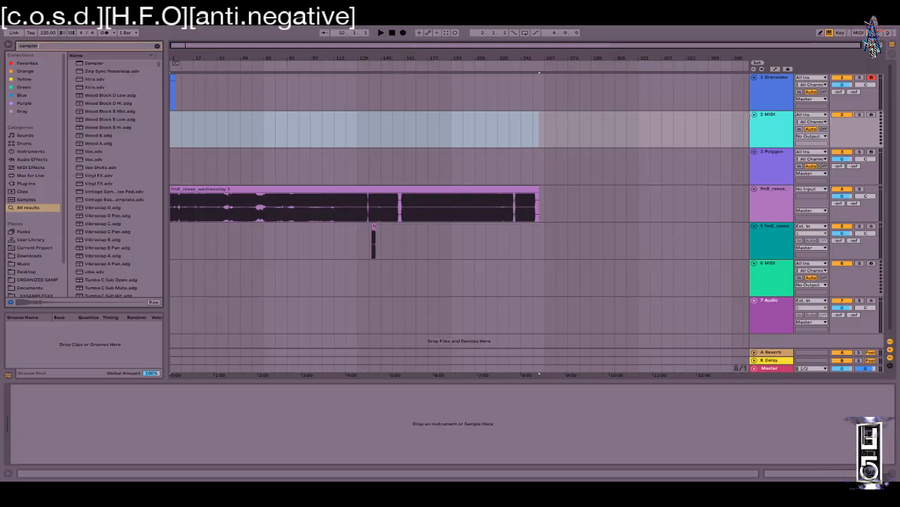
{"action": "double_click", "coordinate": [92, 62]}
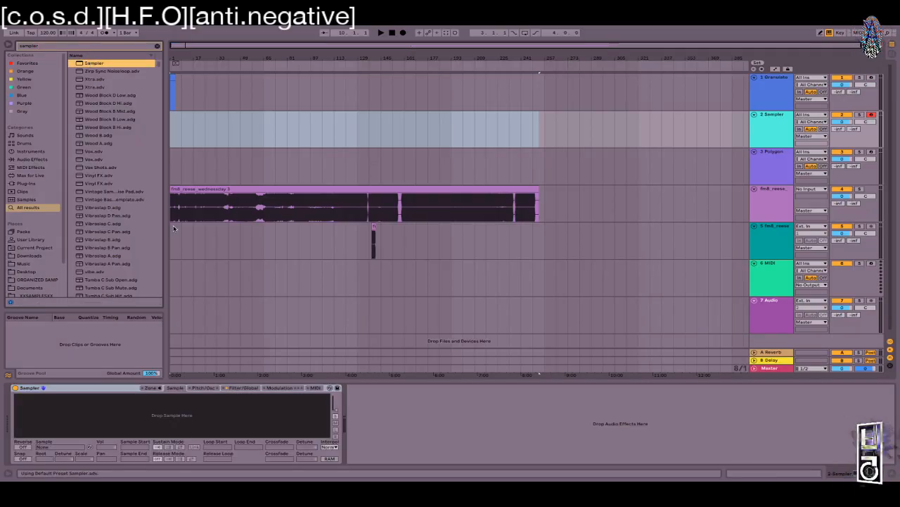
Step: Look through Sampler's Pitch/Osc, Filter/Global, Modulation and MIDI pages, enabling the oscillator
{"action": "left_click_drag", "start_coordinate": [166, 97], "coordinate": [246, 96]}
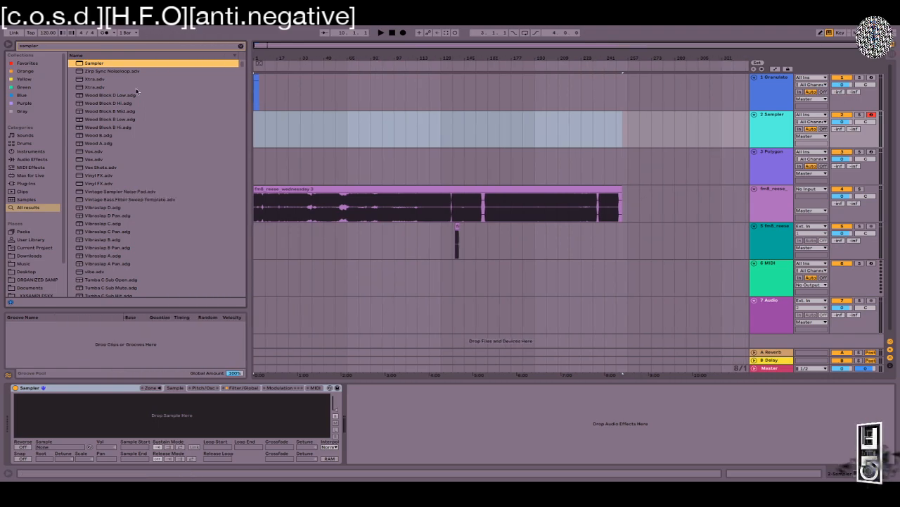
{"action": "scroll", "coordinate": [31, 255], "scroll_direction": "down", "scroll_amount": 2}
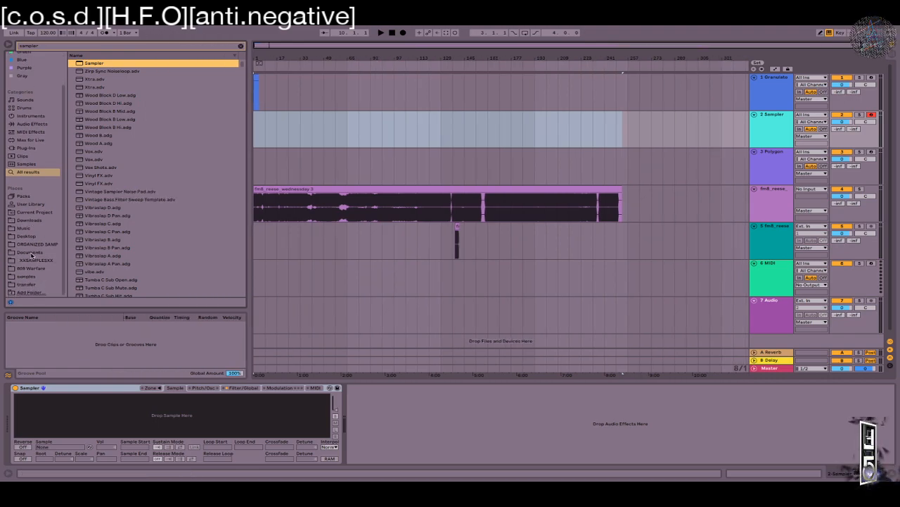
{"action": "left_click", "coordinate": [203, 388]}
{"action": "left_click", "coordinate": [26, 398]}
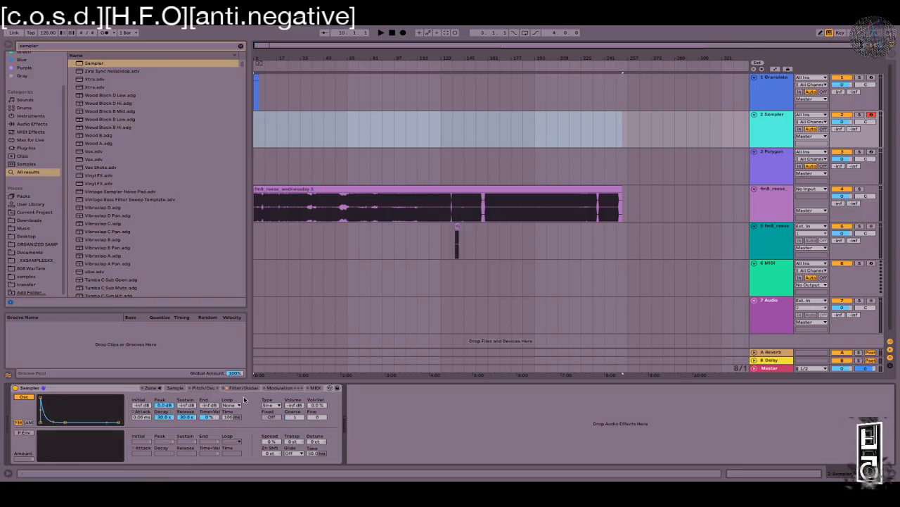
{"action": "left_click", "coordinate": [241, 387]}
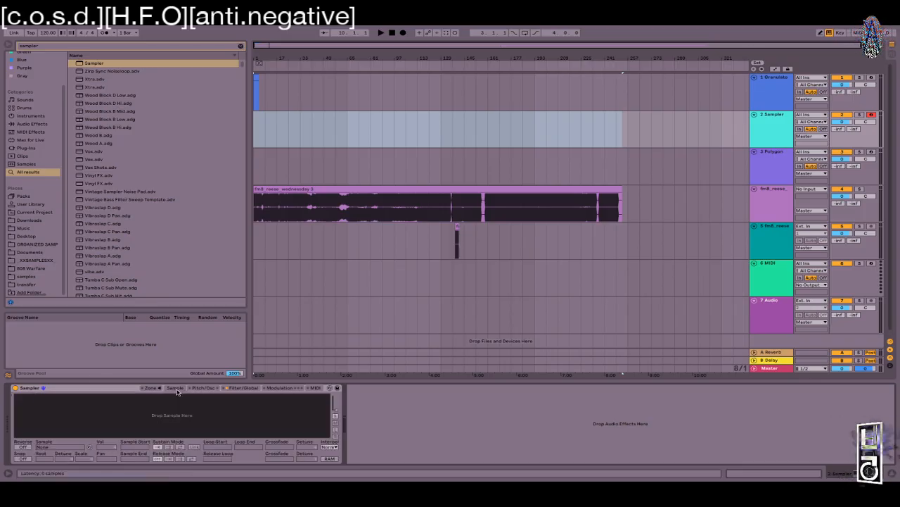
{"action": "left_click", "coordinate": [282, 387]}
{"action": "left_click", "coordinate": [315, 388]}
{"action": "left_click", "coordinate": [288, 388]}
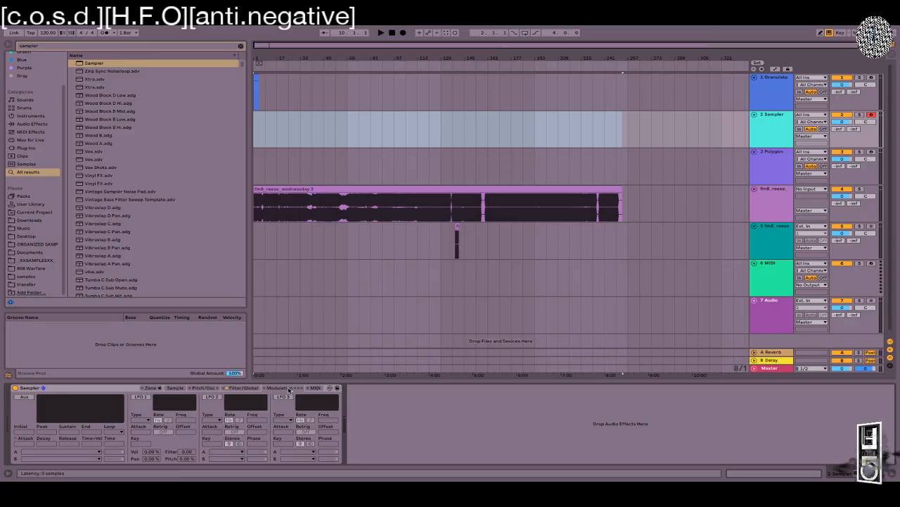
Step: Open, enlarge and close Sampler's zone editor, then go to the lesson notes
{"action": "left_click", "coordinate": [150, 387]}
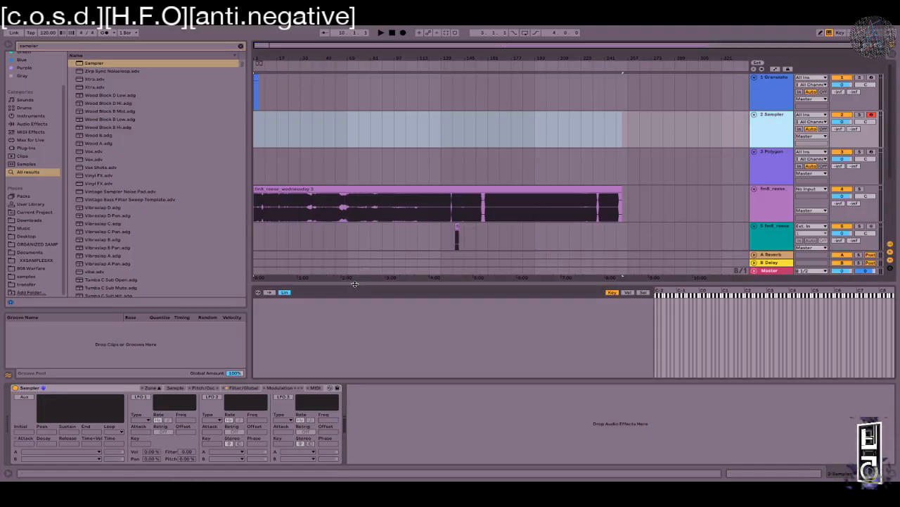
{"action": "left_click_drag", "start_coordinate": [355, 283], "coordinate": [355, 138]}
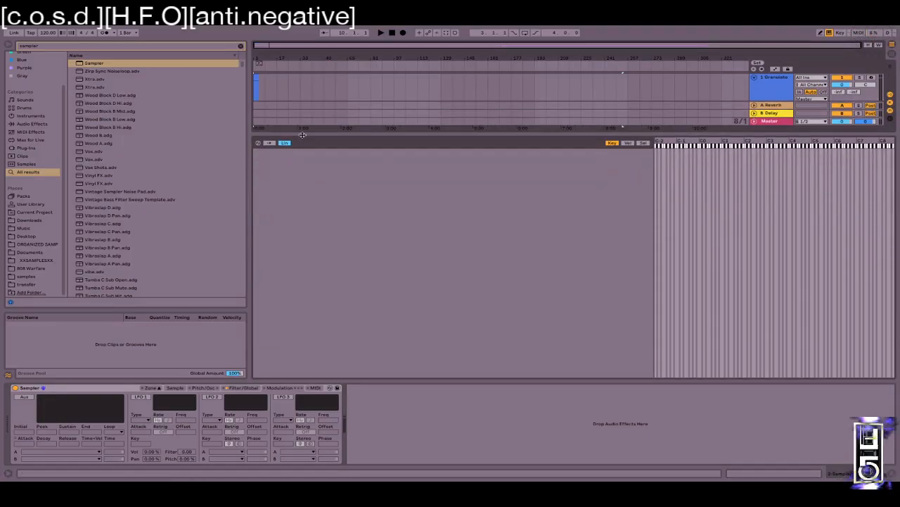
{"action": "left_click", "coordinate": [160, 388]}
{"action": "key", "text": "ctrl+Left"}
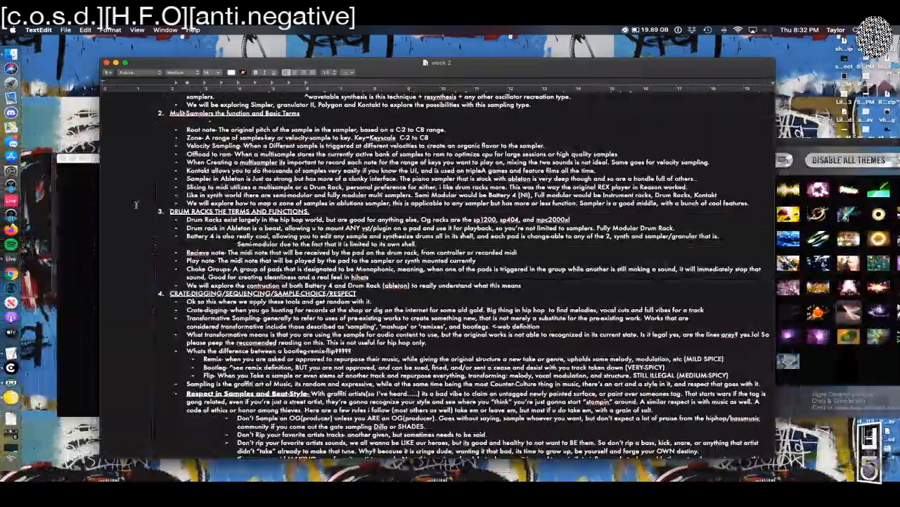
Step: Highlight the Root note and Zone definition lines in the week 2 notes
{"action": "triple_click", "coordinate": [190, 128]}
{"action": "left_click", "coordinate": [155, 137]}
{"action": "left_click_drag", "start_coordinate": [179, 127], "coordinate": [287, 145]}
{"action": "left_click", "coordinate": [221, 133]}
{"action": "left_click_drag", "start_coordinate": [221, 133], "coordinate": [379, 133]}
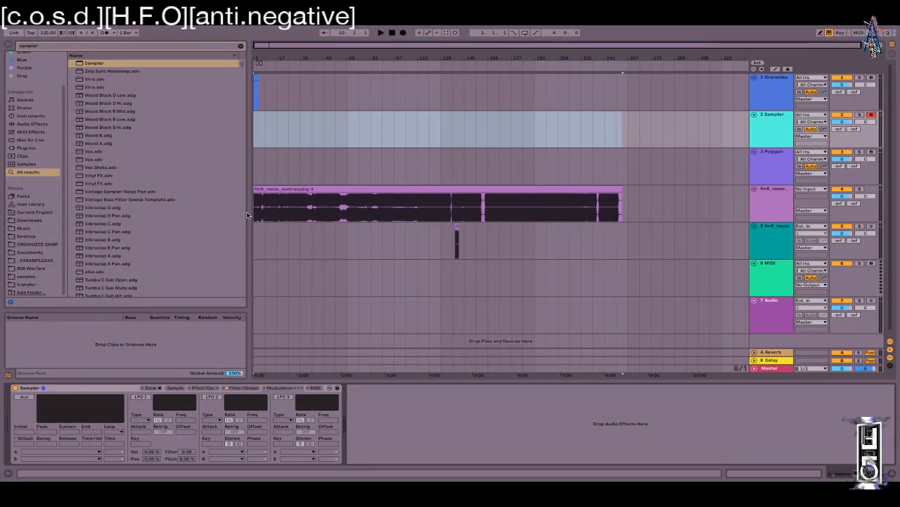
Step: Drop fm8_reese_wednesday 0003 onto Sampler's Sample page, toggling Snap on then off
{"action": "left_click", "coordinate": [174, 388]}
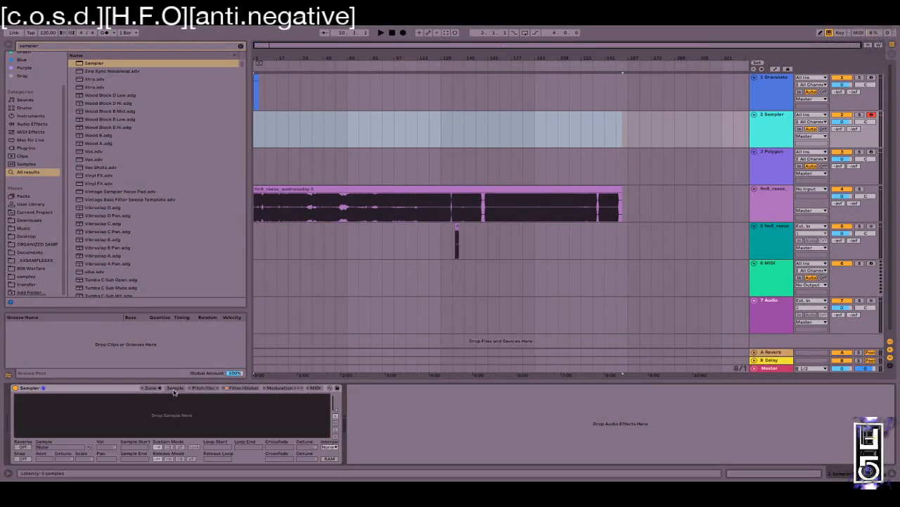
{"action": "left_click", "coordinate": [241, 46]}
{"action": "left_click_drag", "start_coordinate": [357, 204], "coordinate": [179, 418]}
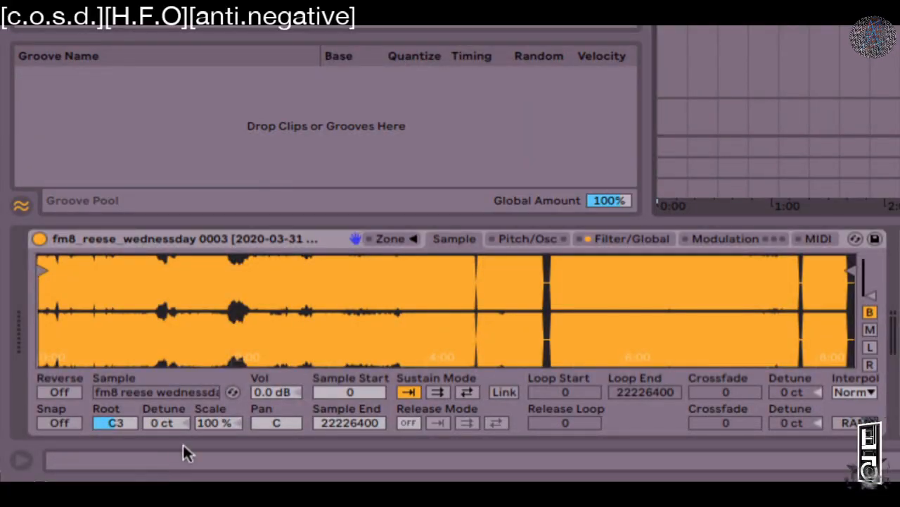
{"action": "left_click", "coordinate": [64, 422]}
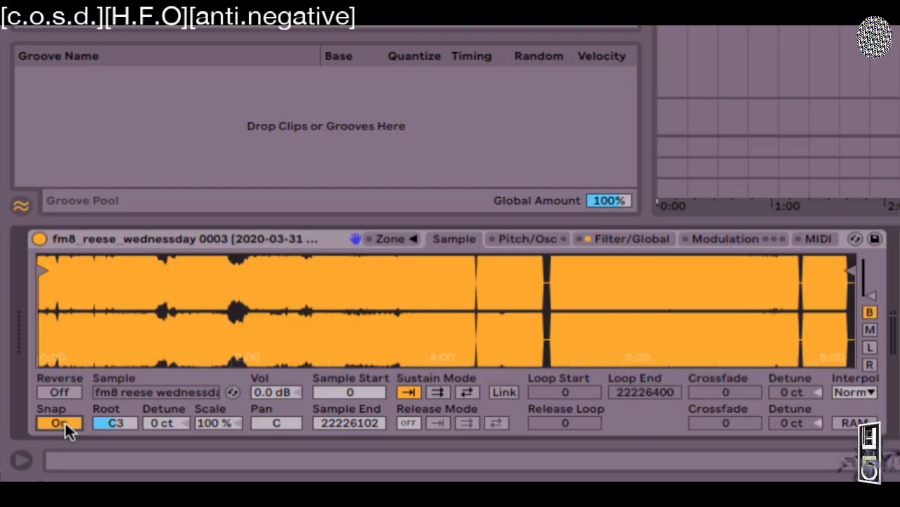
{"action": "left_click", "coordinate": [65, 422]}
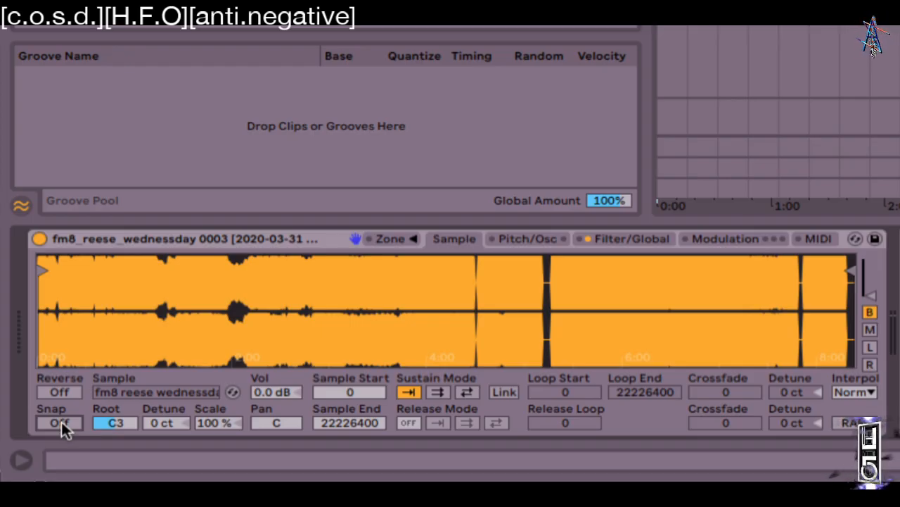
Step: Zoom into the reese waveform and drag its Sample Start later, to 1094182
{"action": "left_click_drag", "start_coordinate": [64, 321], "coordinate": [129, 450]}
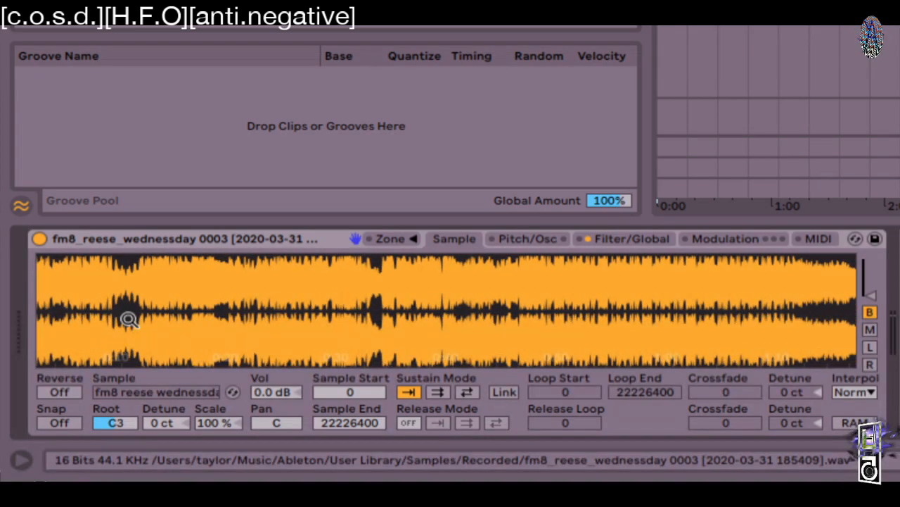
{"action": "left_click_drag", "start_coordinate": [72, 283], "coordinate": [195, 450]}
{"action": "left_click_drag", "start_coordinate": [312, 296], "coordinate": [312, 394]}
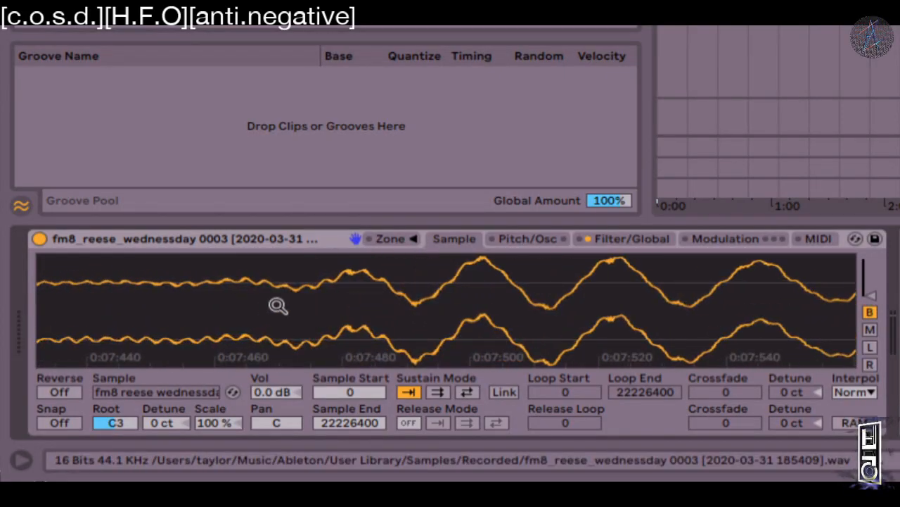
{"action": "left_click_drag", "start_coordinate": [249, 259], "coordinate": [249, 337]}
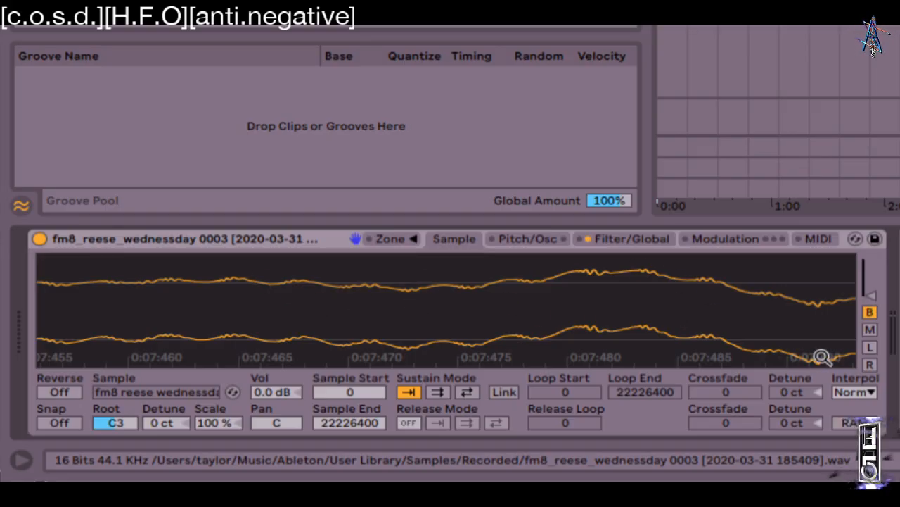
{"action": "left_click_drag", "start_coordinate": [603, 296], "coordinate": [422, 297]}
{"action": "left_click_drag", "start_coordinate": [345, 266], "coordinate": [366, 275]}
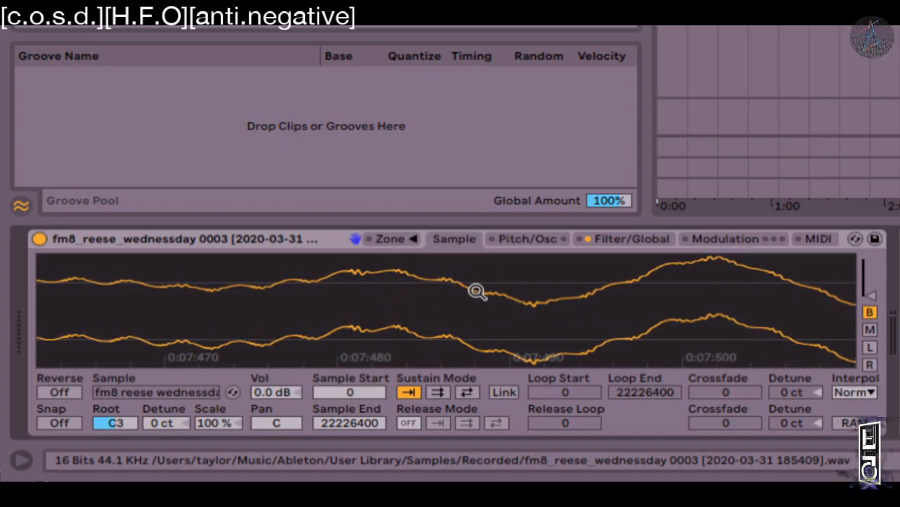
{"action": "left_click_drag", "start_coordinate": [442, 331], "coordinate": [450, 262]}
{"action": "left_click_drag", "start_coordinate": [450, 356], "coordinate": [450, 278]}
{"action": "left_click_drag", "start_coordinate": [83, 357], "coordinate": [85, 359]}
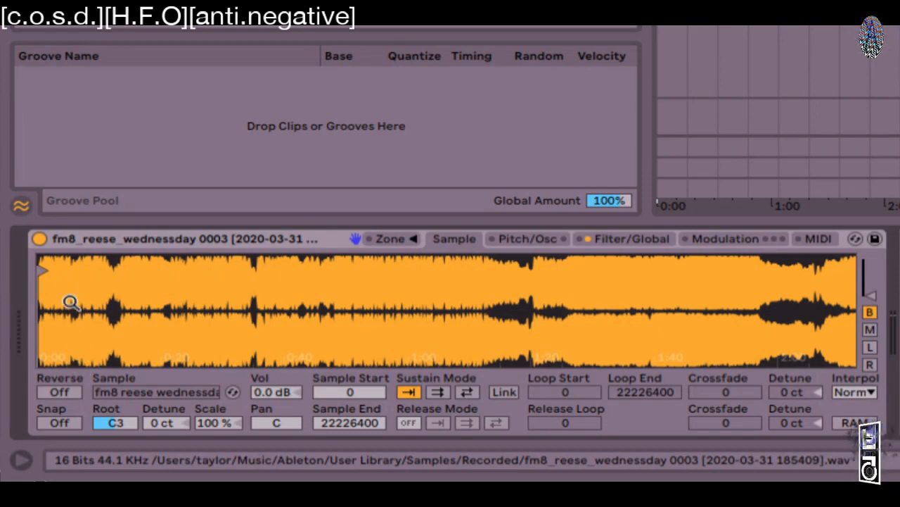
{"action": "mouse_move", "coordinate": [43, 270]}
{"action": "left_mouse_down"}
{"action": "mouse_move", "coordinate": [362, 266]}
{"action": "mouse_move", "coordinate": [80, 266]}
{"action": "mouse_move", "coordinate": [215, 263]}
{"action": "mouse_move", "coordinate": [193, 270]}
{"action": "mouse_move", "coordinate": [200, 366]}
{"action": "mouse_move", "coordinate": [341, 366]}
{"action": "left_mouse_up"}
Step: With Snap on, nudge the reese Sample Start onto a waveform peak at 1097636
{"action": "left_click", "coordinate": [48, 422]}
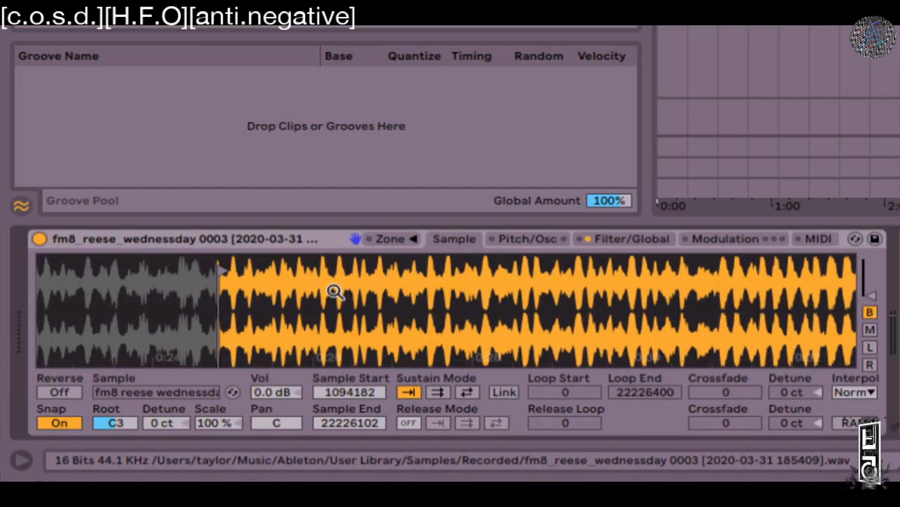
{"action": "left_click_drag", "start_coordinate": [190, 280], "coordinate": [188, 373]}
{"action": "mouse_move", "coordinate": [391, 272]}
{"action": "left_mouse_down"}
{"action": "mouse_move", "coordinate": [289, 274]}
{"action": "mouse_move", "coordinate": [512, 275]}
{"action": "mouse_move", "coordinate": [429, 274]}
{"action": "left_mouse_up"}
{"action": "left_click_drag", "start_coordinate": [521, 285], "coordinate": [307, 283]}
{"action": "left_click_drag", "start_coordinate": [347, 310], "coordinate": [241, 318]}
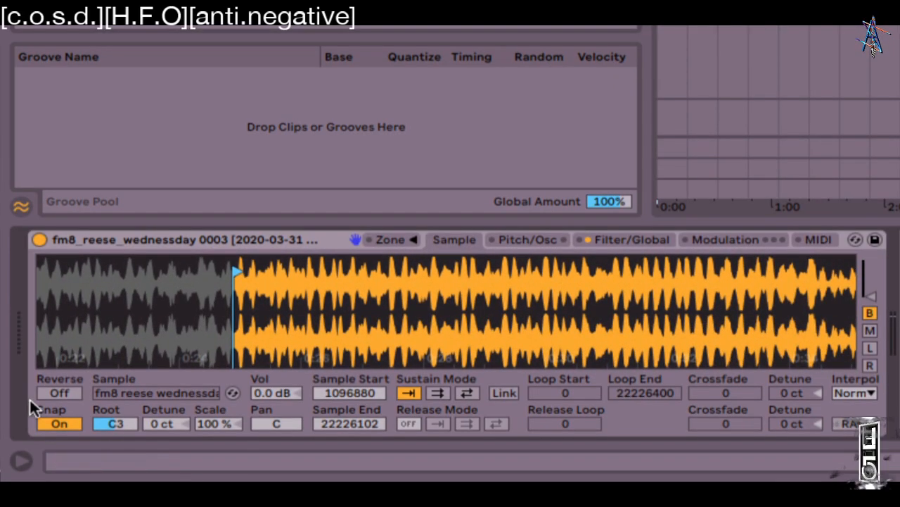
Step: Turn Snap off and view the Filter/Global page, trying a longer volume attack then resetting it
{"action": "left_click", "coordinate": [56, 420]}
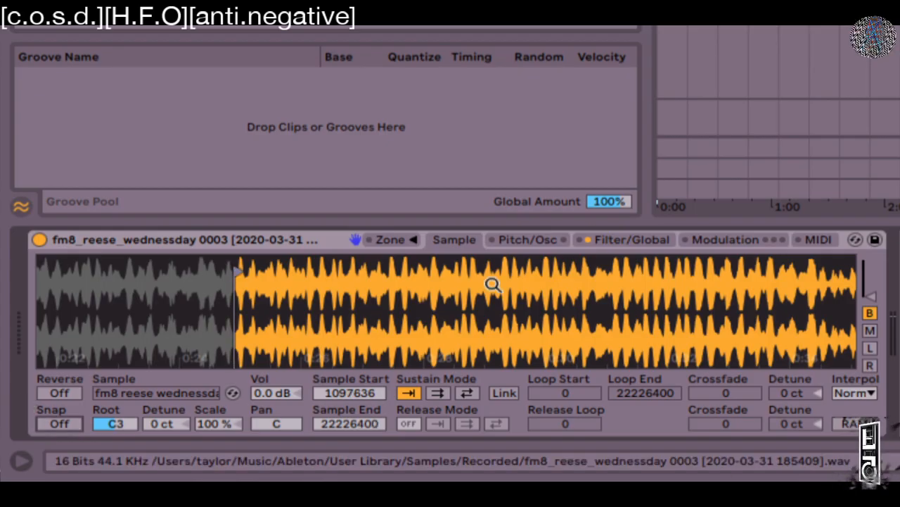
{"action": "left_click", "coordinate": [629, 239]}
{"action": "left_click_drag", "start_coordinate": [613, 384], "coordinate": [607, 407]}
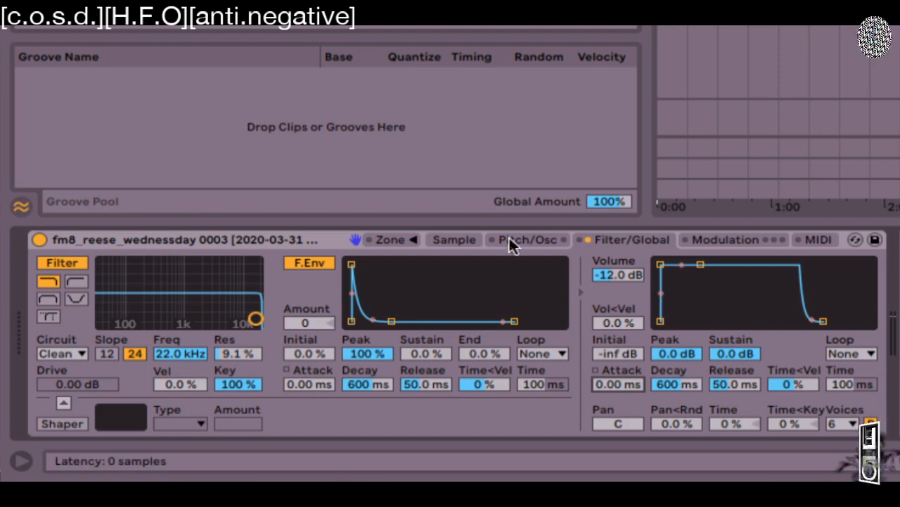
Step: Glance at the Pitch/Osc page, then return to the Sample page showing the reese waveform
{"action": "left_click", "coordinate": [512, 243]}
{"action": "left_click", "coordinate": [444, 239]}
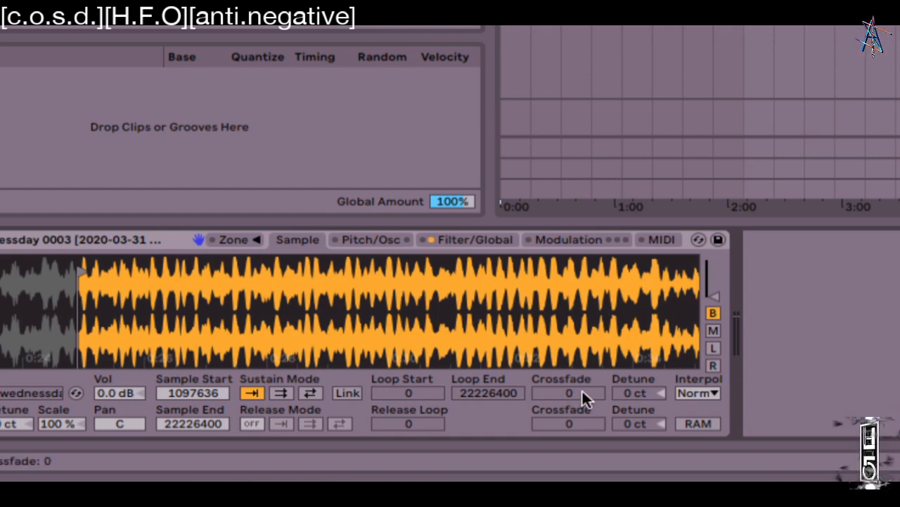
Step: Try forward sustain looping on the reese sample, then switch it back off
{"action": "left_click", "coordinate": [581, 391]}
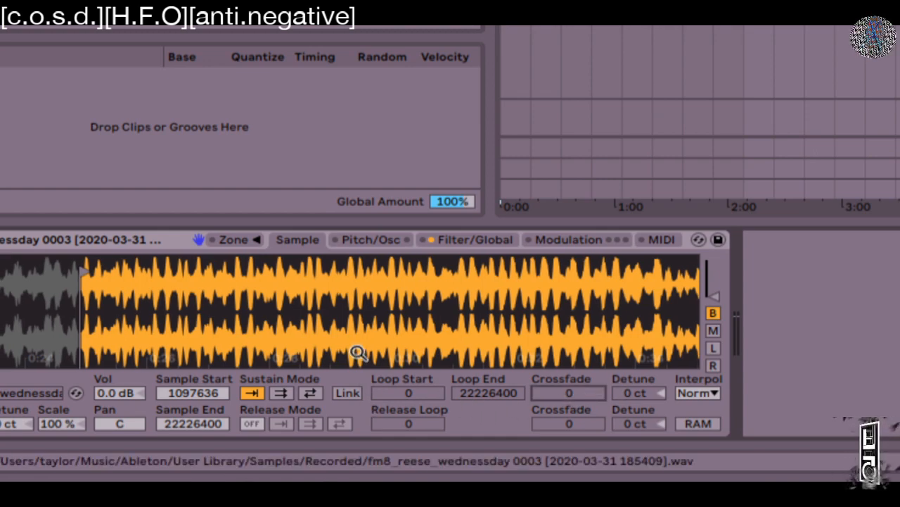
{"action": "left_click", "coordinate": [282, 391]}
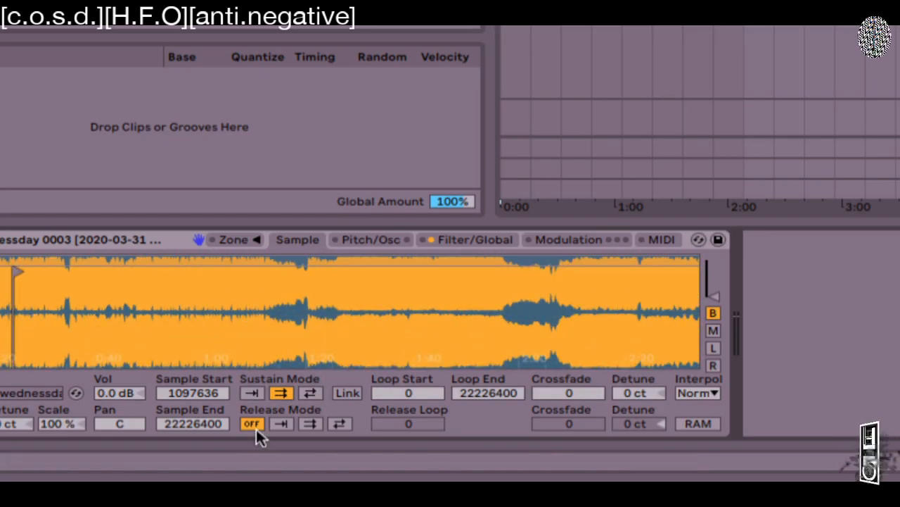
{"action": "left_click", "coordinate": [252, 392]}
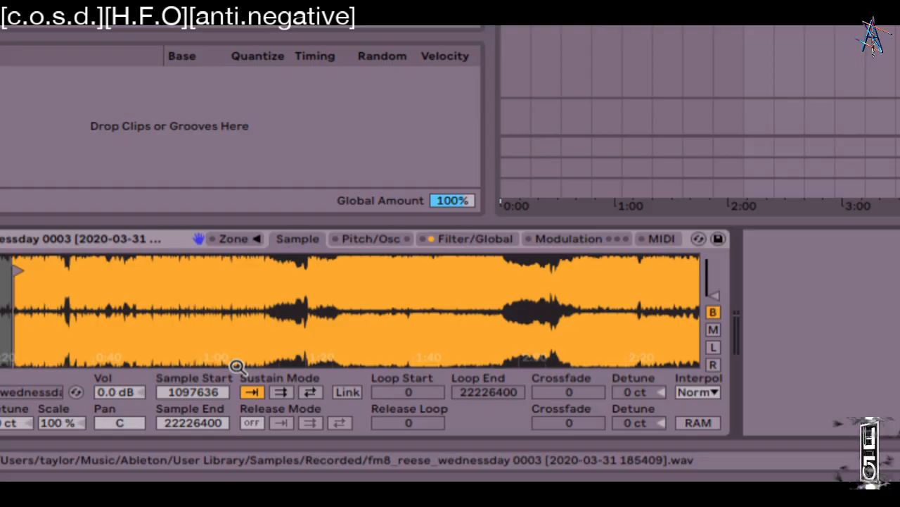
{"action": "left_click_drag", "start_coordinate": [91, 273], "coordinate": [461, 330]}
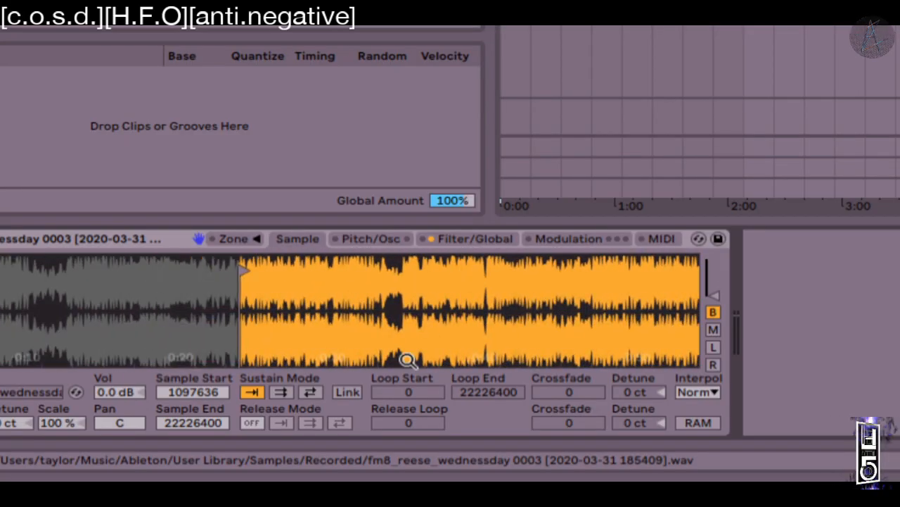
Step: Test sustain and release loop combinations, leave sustain looping off, and open the Interpolation choices
{"action": "left_click", "coordinate": [280, 392]}
{"action": "left_click", "coordinate": [310, 422]}
{"action": "left_click_drag", "start_coordinate": [279, 321], "coordinate": [237, 308]}
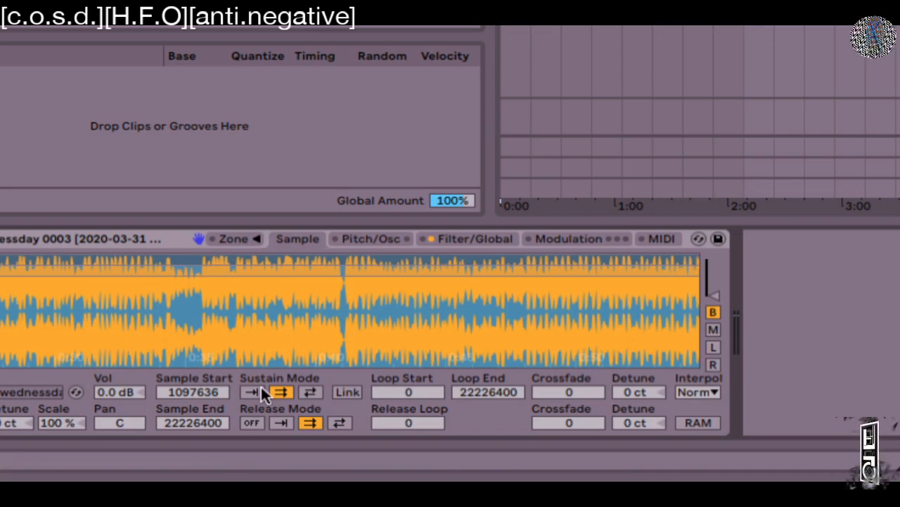
{"action": "left_click", "coordinate": [250, 422]}
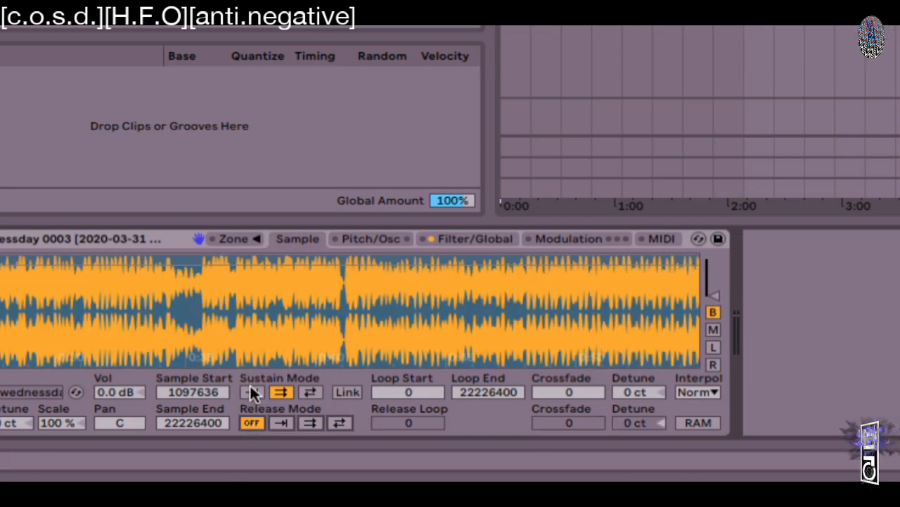
{"action": "left_click", "coordinate": [251, 389]}
{"action": "left_click", "coordinate": [302, 420]}
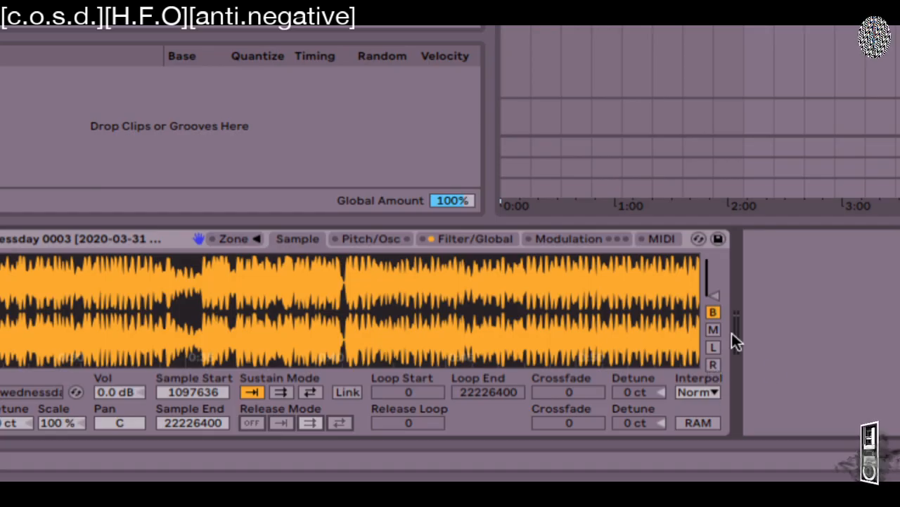
{"action": "left_click", "coordinate": [699, 394]}
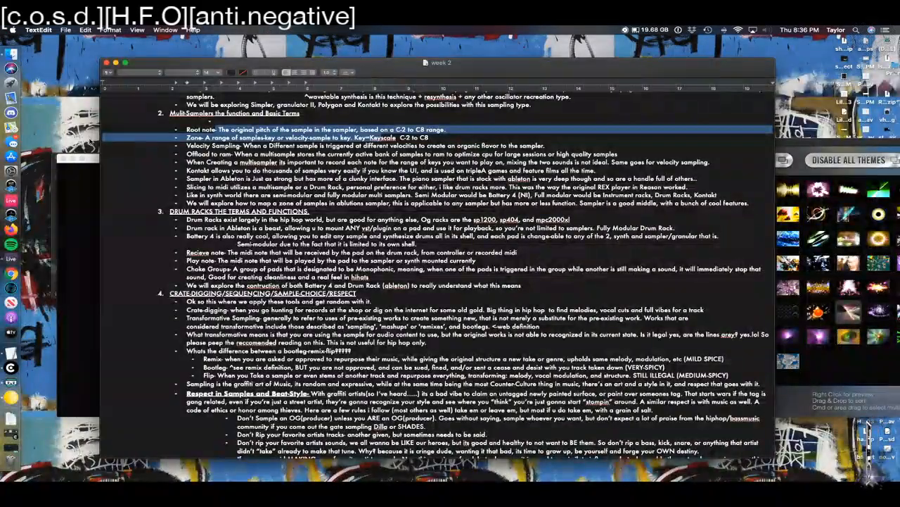
Step: Highlight the 'Offload to ram' note in the week 2 TextEdit notes, then return to Ableton Live
{"action": "left_click", "coordinate": [117, 117]}
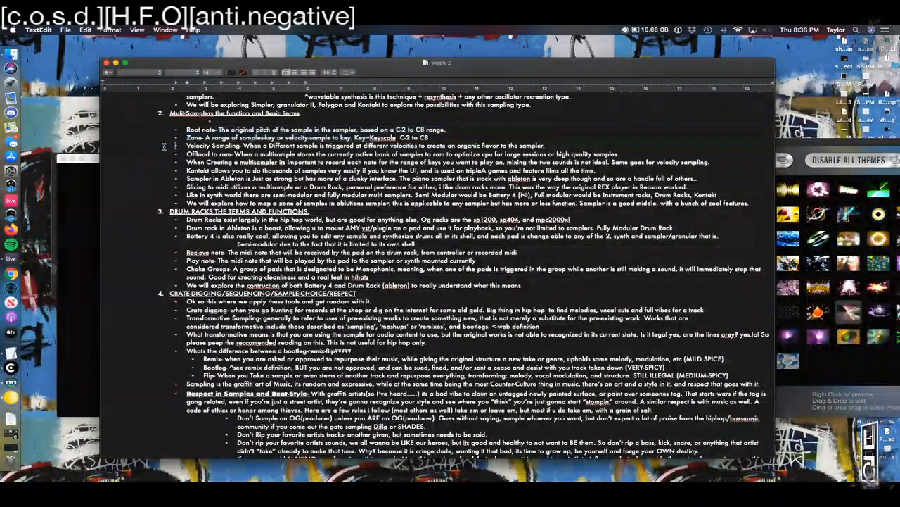
{"action": "left_click_drag", "start_coordinate": [177, 153], "coordinate": [325, 146]}
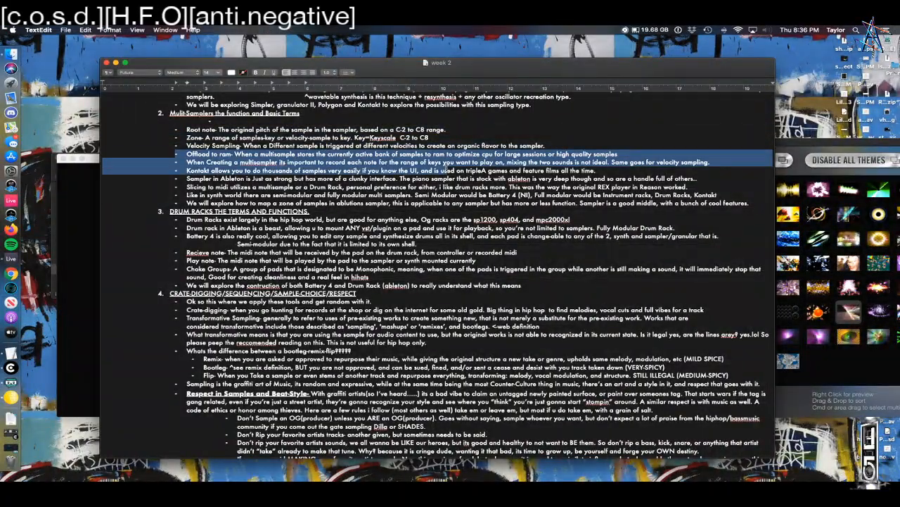
{"action": "left_click_drag", "start_coordinate": [177, 153], "coordinate": [576, 150]}
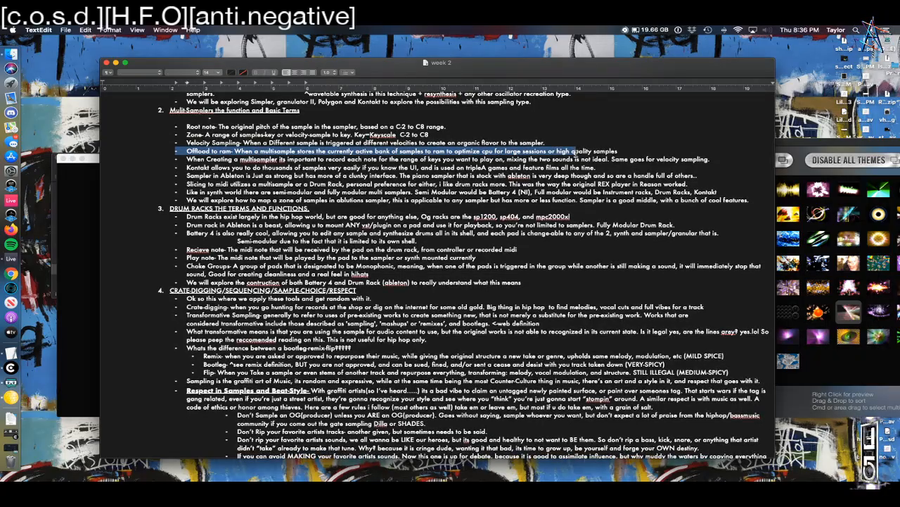
{"action": "key", "text": "ctrl+Right"}
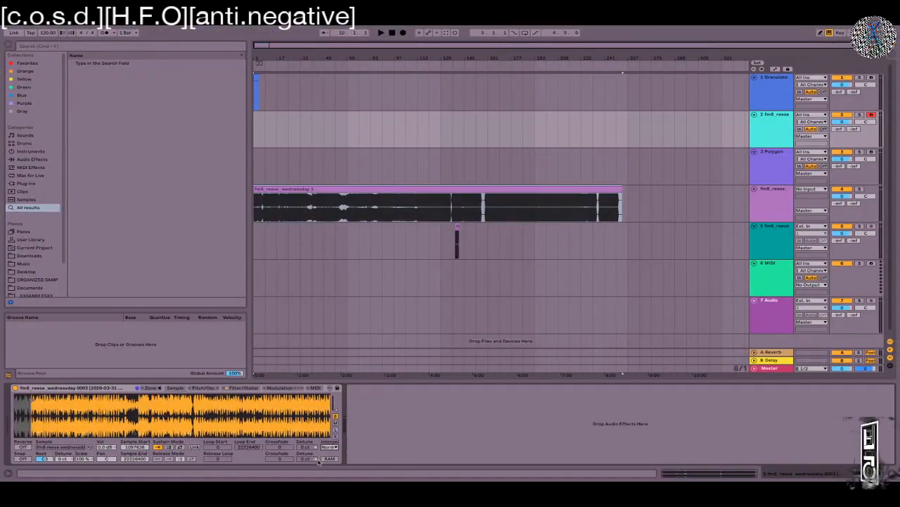
Step: Switch the reese sample to RAM mode and change Interpolation from Norm to Good
{"action": "left_click", "coordinate": [331, 447]}
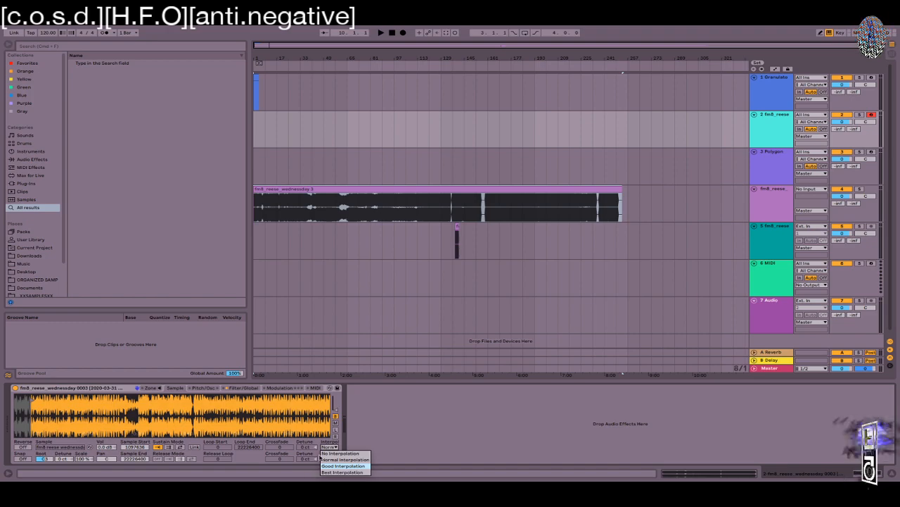
{"action": "left_click", "coordinate": [318, 454]}
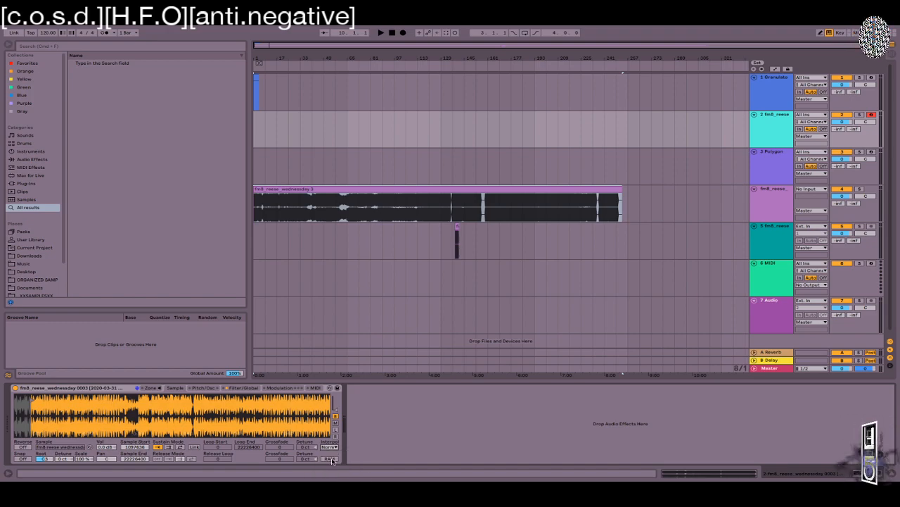
{"action": "left_click", "coordinate": [331, 458]}
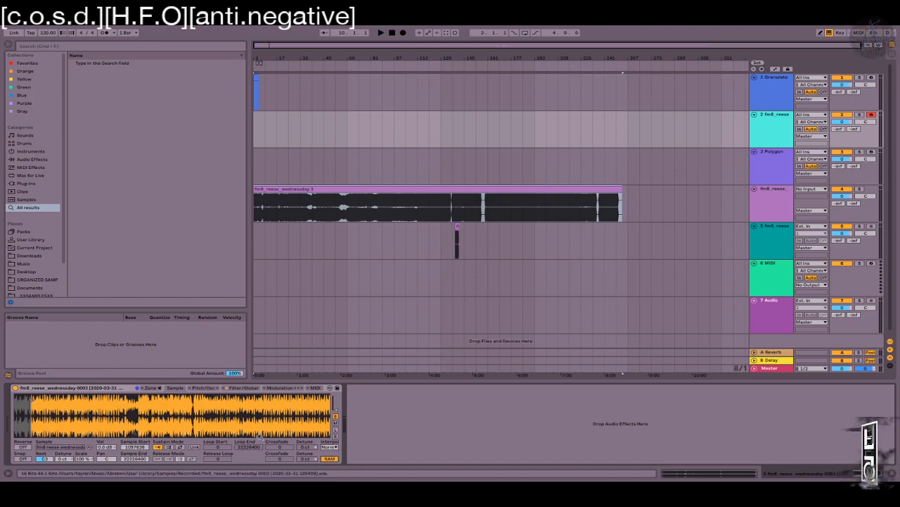
{"action": "left_click", "coordinate": [328, 447]}
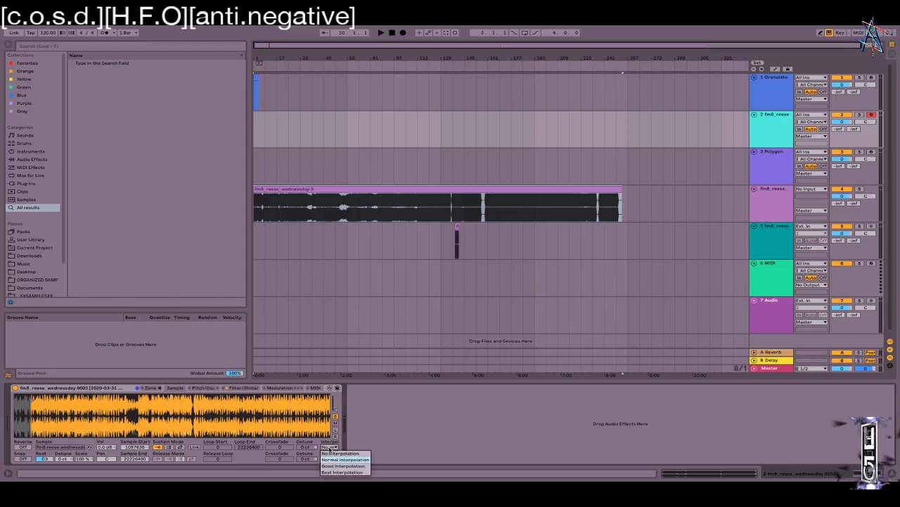
{"action": "left_click", "coordinate": [329, 466]}
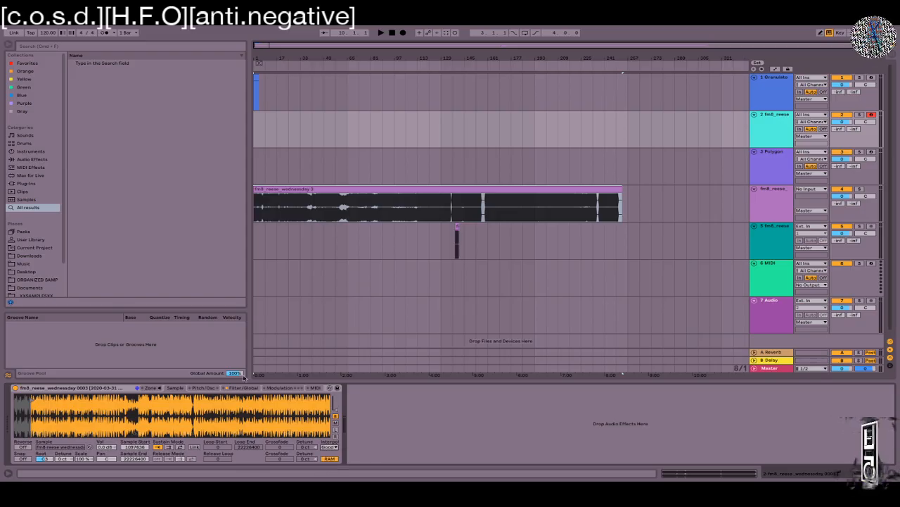
{"action": "left_click", "coordinate": [330, 447]}
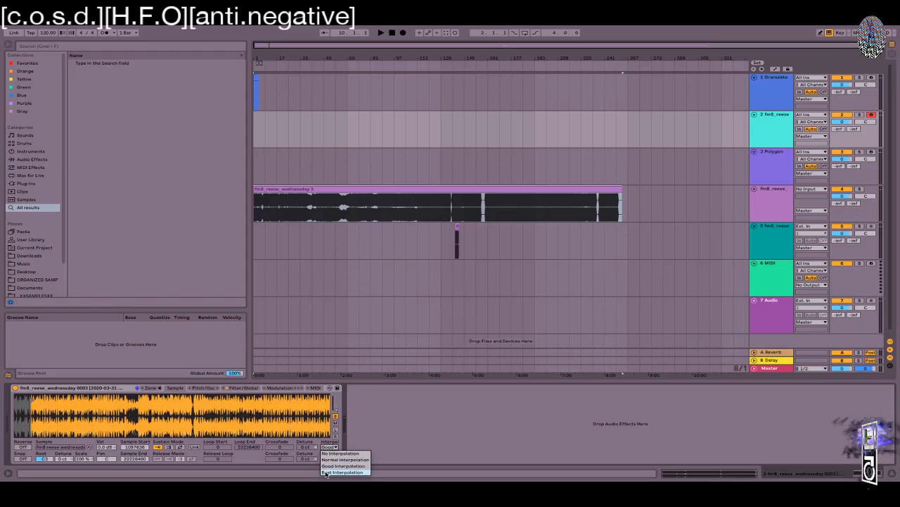
{"action": "left_click", "coordinate": [355, 465]}
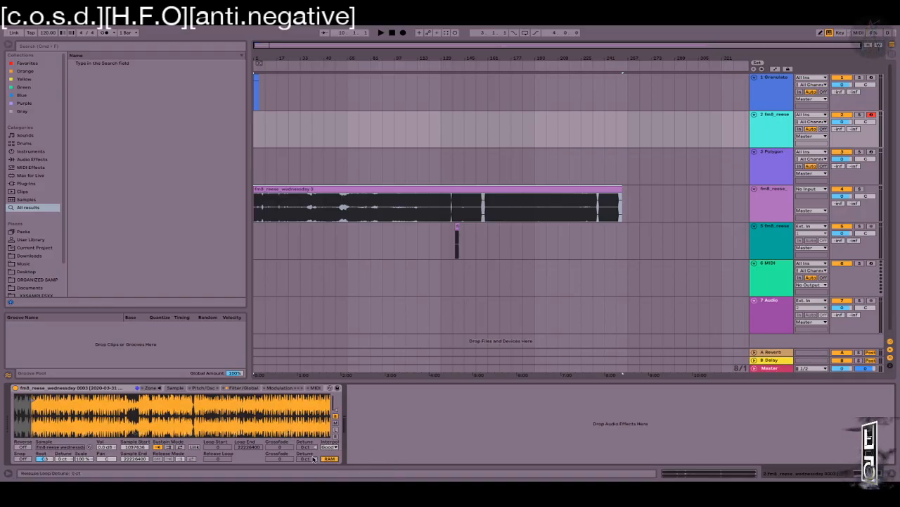
Step: Move the reese Sample Start later to 1656729 and show the Sampler's zone editor
{"action": "mouse_move", "coordinate": [32, 398]}
{"action": "left_mouse_down"}
{"action": "mouse_move", "coordinate": [211, 398]}
{"action": "mouse_move", "coordinate": [145, 398]}
{"action": "mouse_move", "coordinate": [159, 399]}
{"action": "left_mouse_up"}
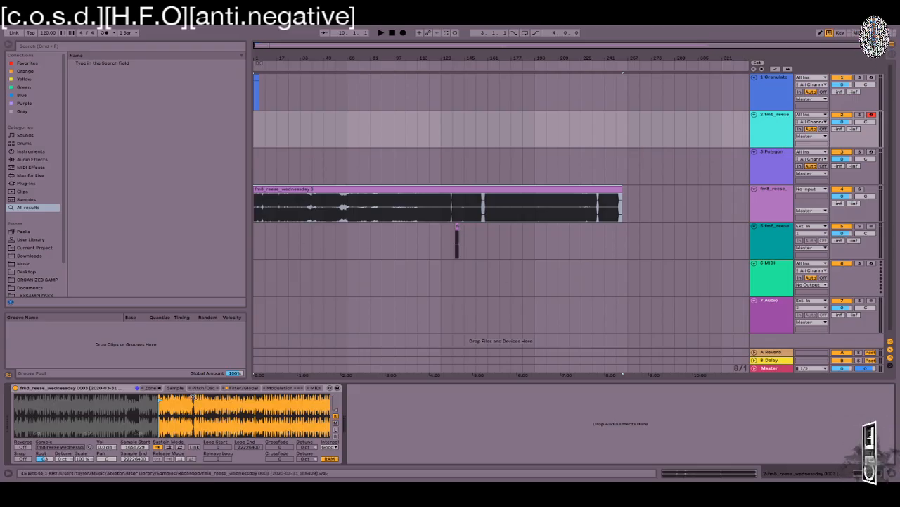
{"action": "left_click", "coordinate": [204, 387]}
{"action": "left_click", "coordinate": [157, 387]}
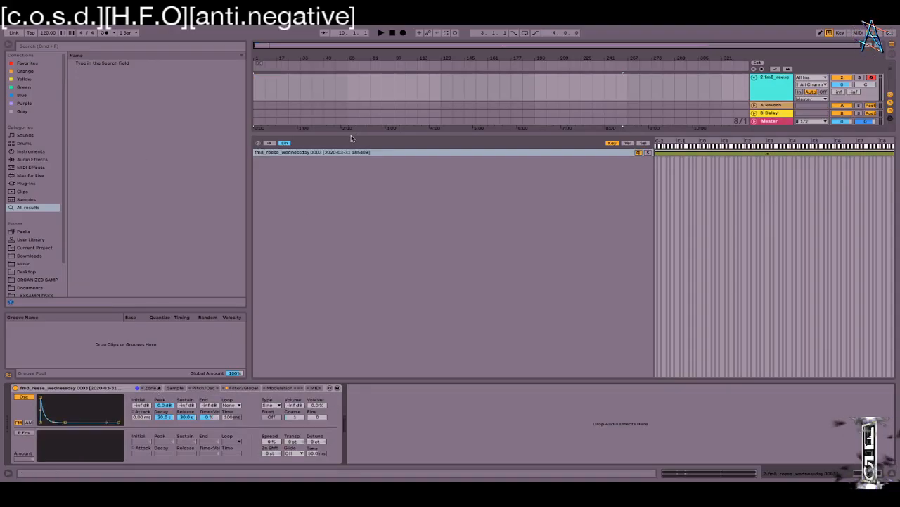
Step: Drag the arrangement/detail splitter down twice so the reese clip and 6 MIDI track appear
{"action": "left_click_drag", "start_coordinate": [352, 138], "coordinate": [365, 241]}
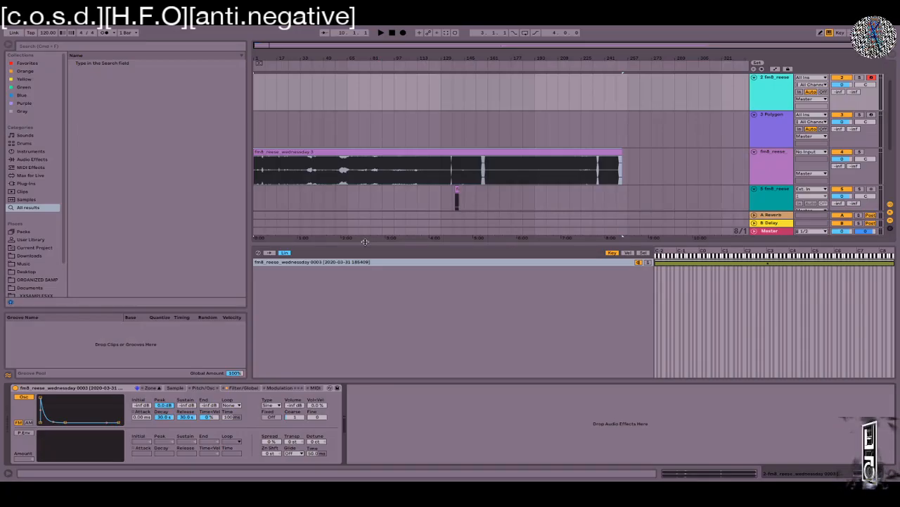
{"action": "left_click_drag", "start_coordinate": [607, 242], "coordinate": [606, 270]}
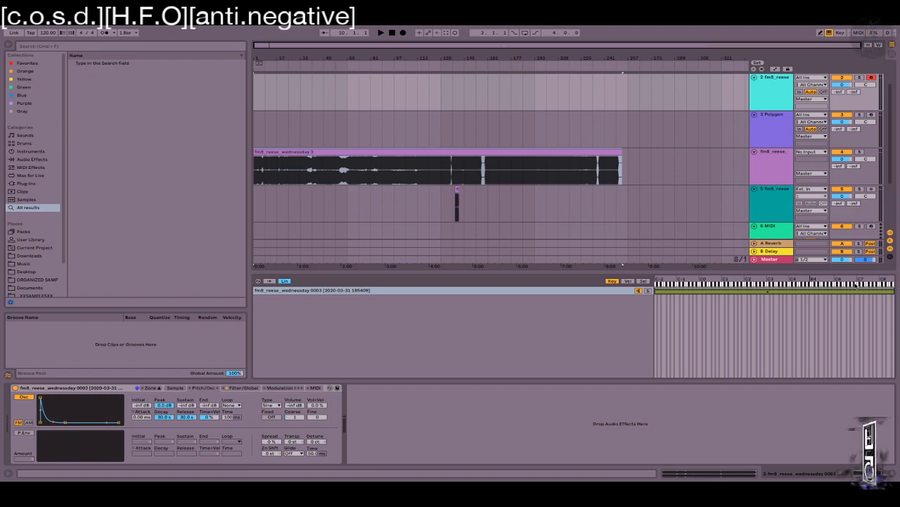
Step: Navigate the browser past Blue and Instruments to the User Library holding the marble_palm files
{"action": "left_click", "coordinate": [35, 96]}
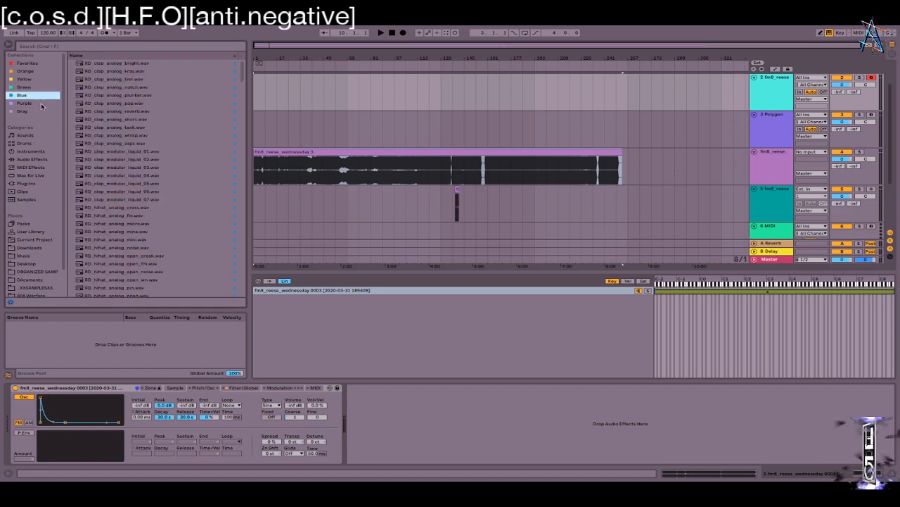
{"action": "left_click", "coordinate": [31, 151]}
{"action": "left_click", "coordinate": [74, 103]}
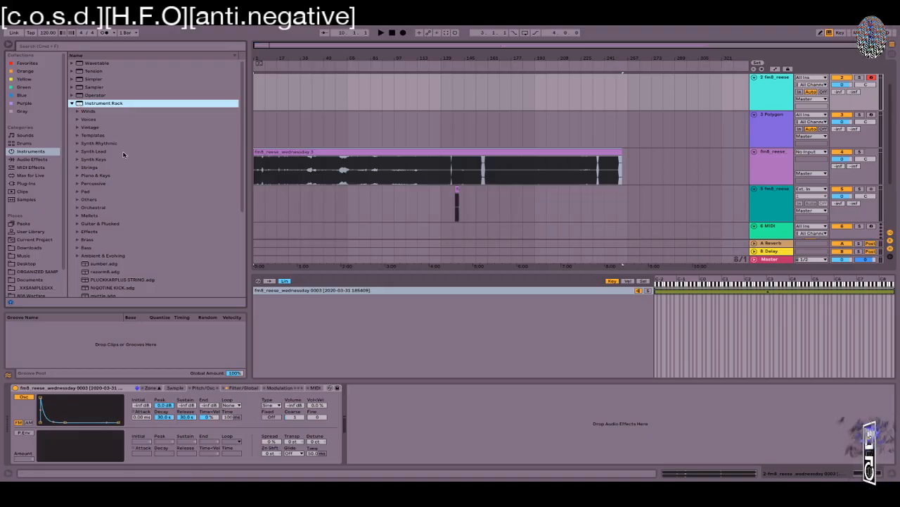
{"action": "scroll", "coordinate": [130, 286], "scroll_direction": "down", "scroll_amount": 3}
{"action": "scroll", "coordinate": [130, 281], "scroll_direction": "down", "scroll_amount": 3}
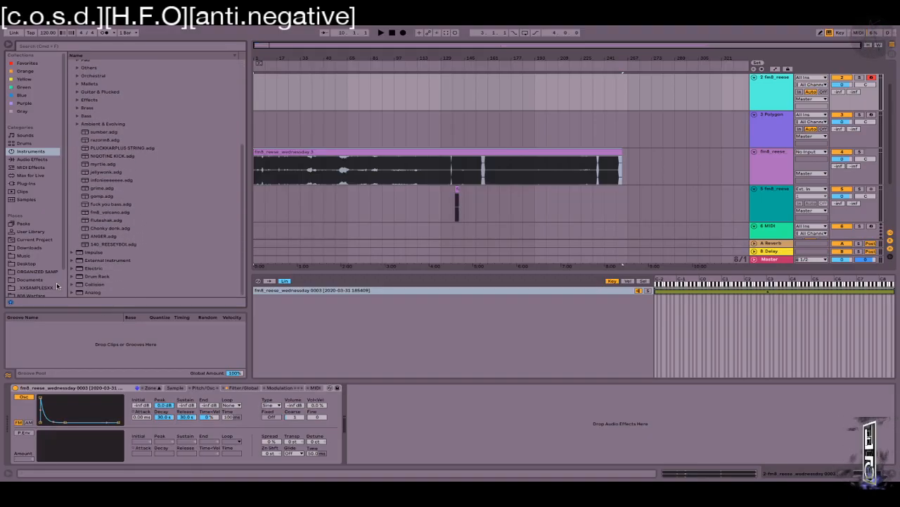
{"action": "left_click", "coordinate": [31, 231]}
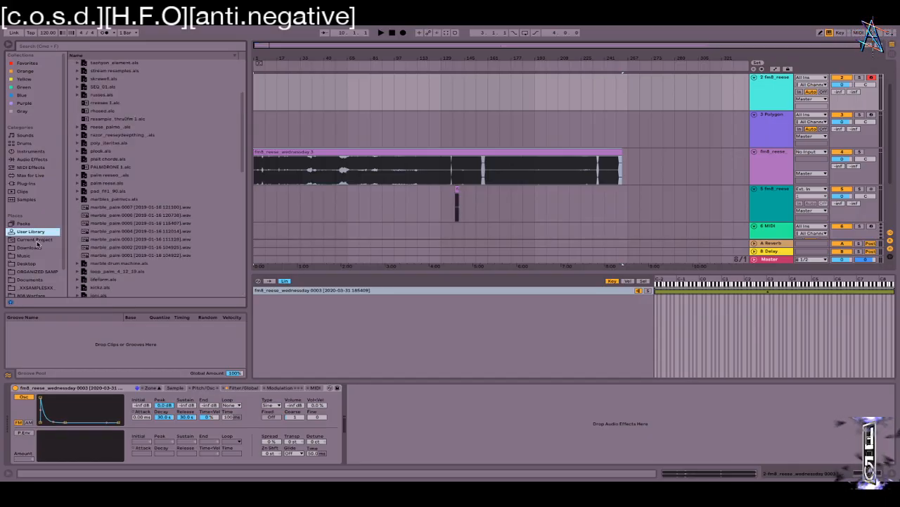
Step: Drop marble_palm 0005 into the Sampler zones, try a fade-in to F#0, then restore its full key range
{"action": "left_click_drag", "start_coordinate": [106, 224], "coordinate": [394, 322]}
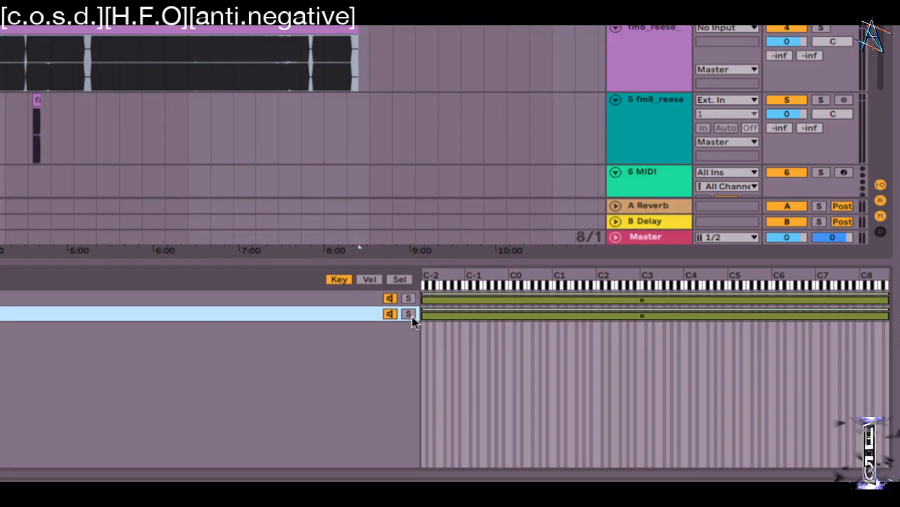
{"action": "left_click_drag", "start_coordinate": [423, 311], "coordinate": [506, 316]}
{"action": "mouse_move", "coordinate": [890, 316]}
{"action": "left_mouse_down"}
{"action": "mouse_move", "coordinate": [638, 316]}
{"action": "mouse_move", "coordinate": [890, 317]}
{"action": "left_mouse_up"}
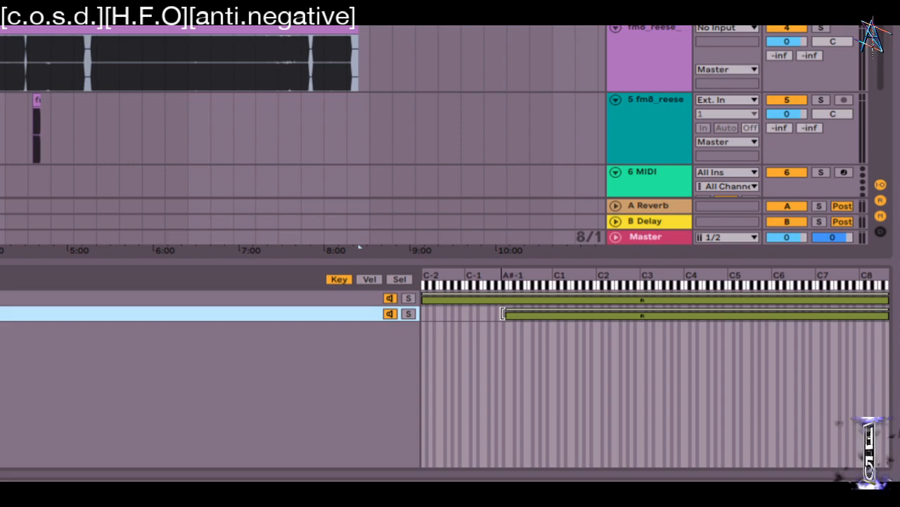
{"action": "left_click_drag", "start_coordinate": [505, 315], "coordinate": [342, 318]}
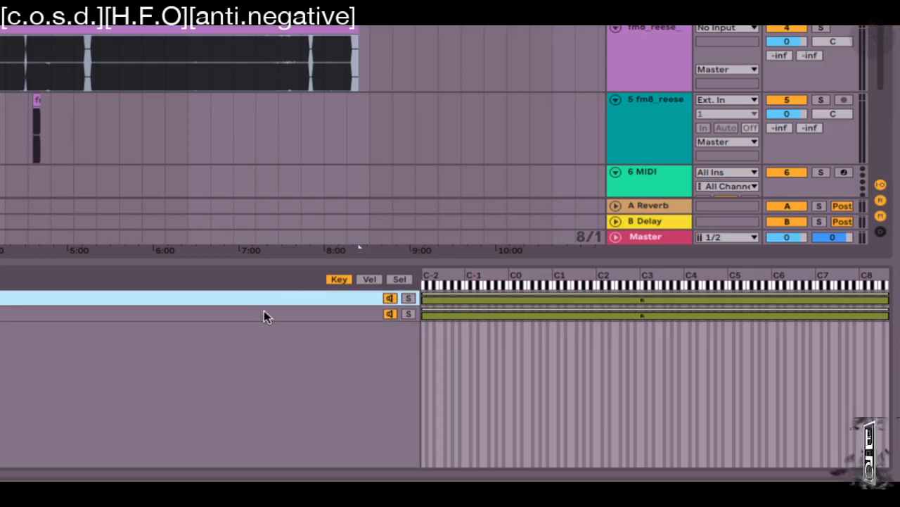
Step: Select the second zone, duplicate with Cmd+D, and undo the accidental duplicates
{"action": "left_click", "coordinate": [349, 314]}
{"action": "key", "text": "super+d"}
{"action": "key", "text": "super+d"}
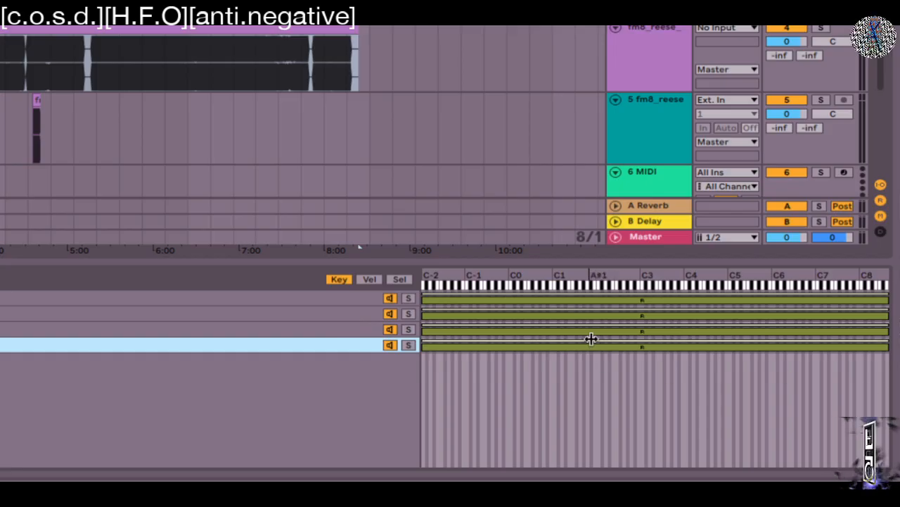
{"action": "key", "text": "super+z"}
{"action": "key", "text": "super+z"}
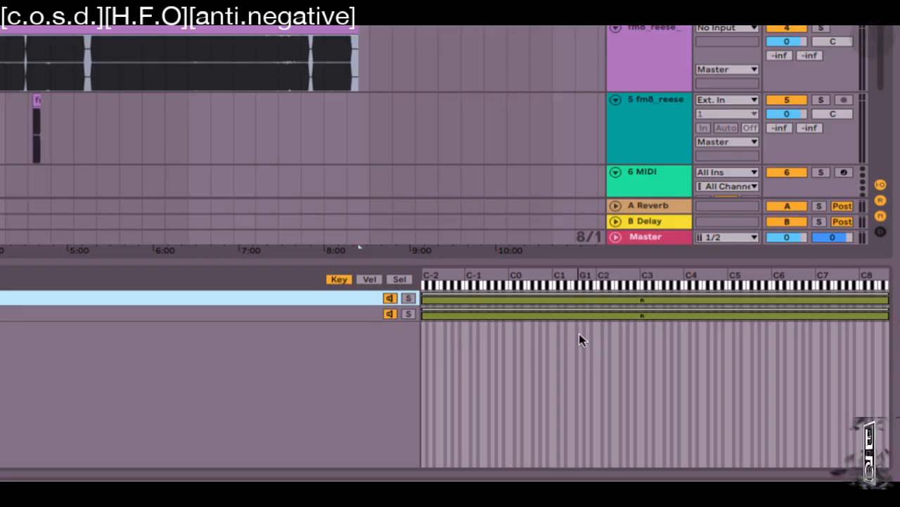
Step: Start the palm key zone at B1 and end the reese key zone around C2
{"action": "left_click_drag", "start_coordinate": [423, 313], "coordinate": [597, 306]}
{"action": "left_click_drag", "start_coordinate": [891, 293], "coordinate": [661, 325]}
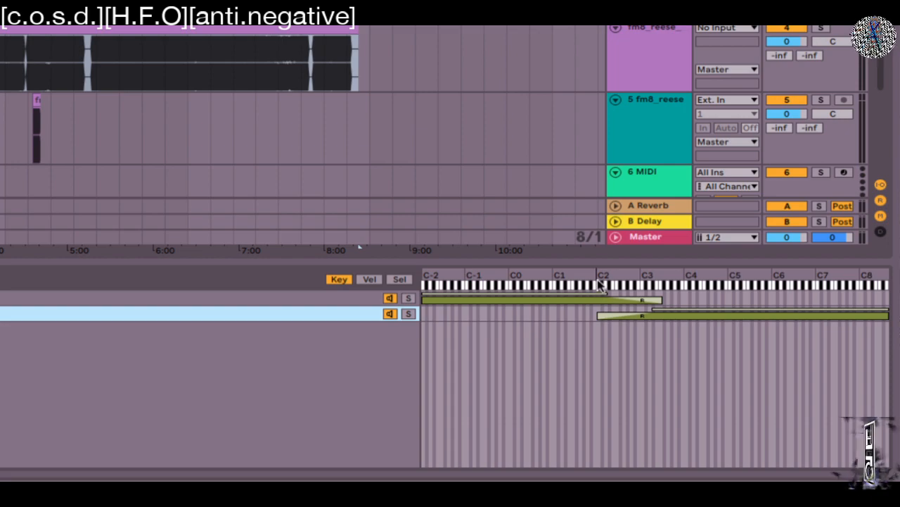
{"action": "left_click_drag", "start_coordinate": [660, 297], "coordinate": [597, 298]}
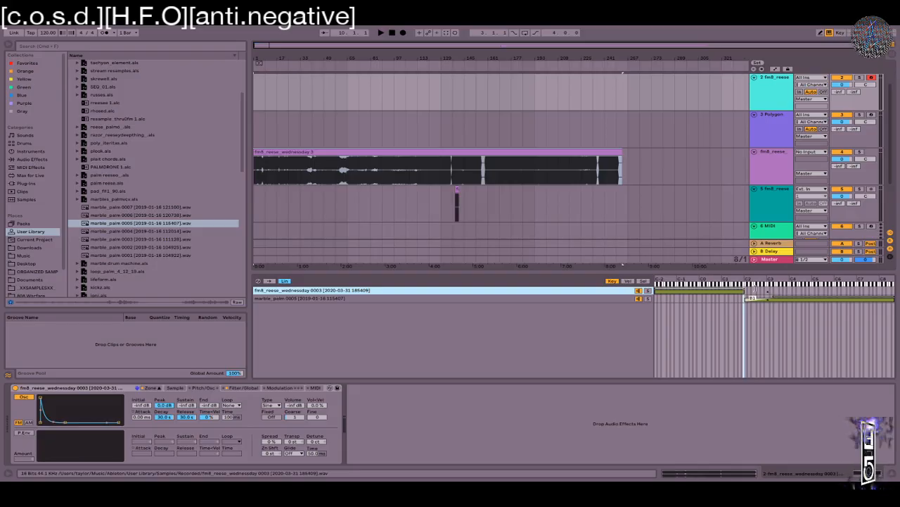
Step: Raise the lower limit of the reese sample's velocity zone
{"action": "left_click", "coordinate": [770, 298]}
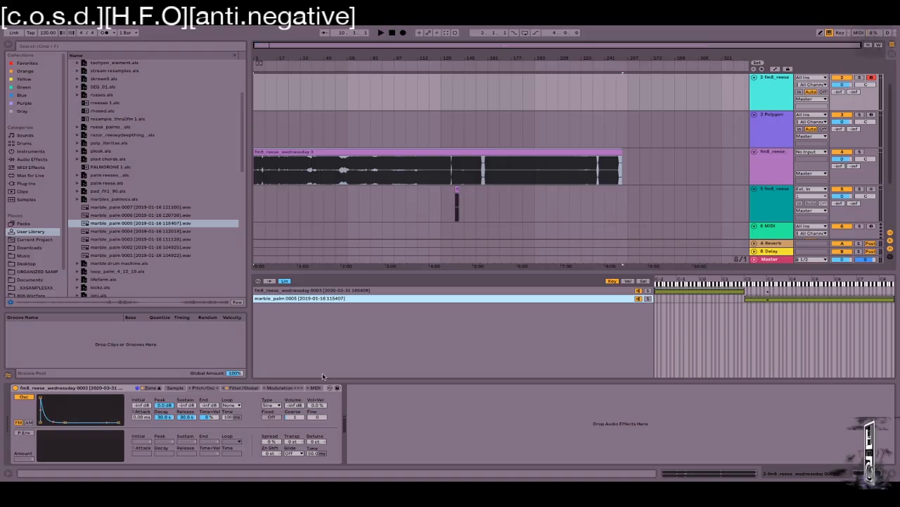
{"action": "left_click", "coordinate": [626, 281]}
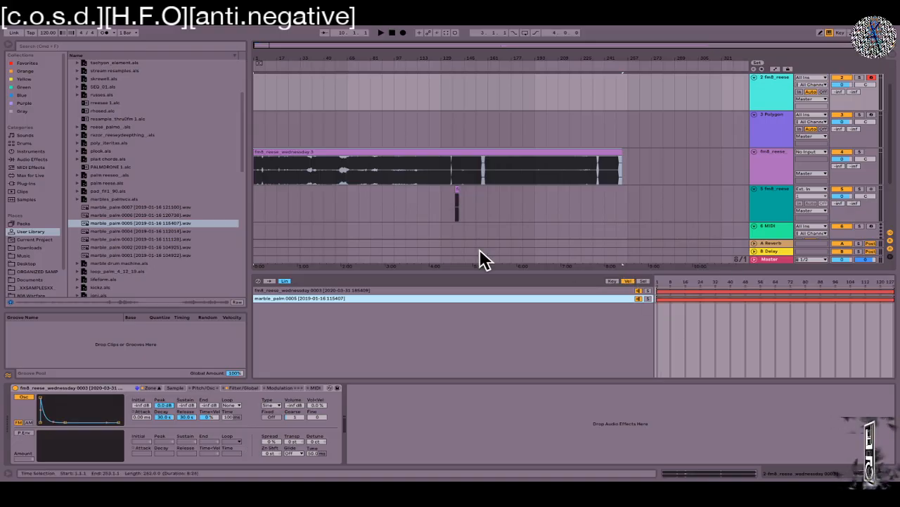
{"action": "left_click", "coordinate": [655, 290]}
{"action": "left_click_drag", "start_coordinate": [864, 283], "coordinate": [860, 300]}
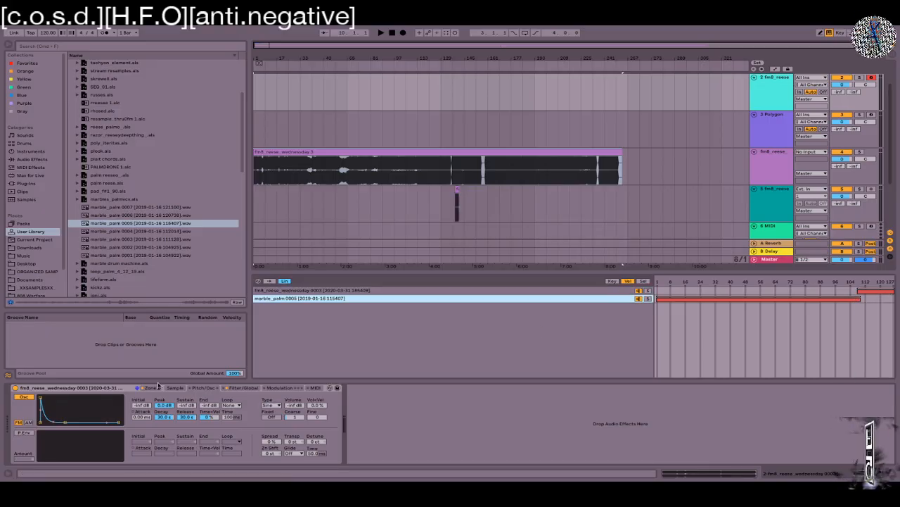
Step: Limit the reese chain to velocities above about 90 and end the palm chain's velocity range at about 90
{"action": "left_click", "coordinate": [613, 281]}
{"action": "left_click", "coordinate": [744, 291]}
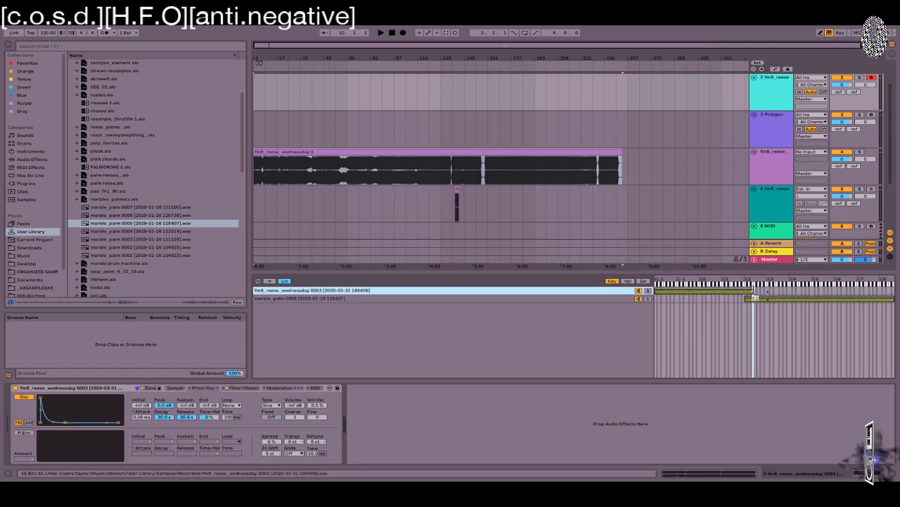
{"action": "left_click", "coordinate": [745, 298]}
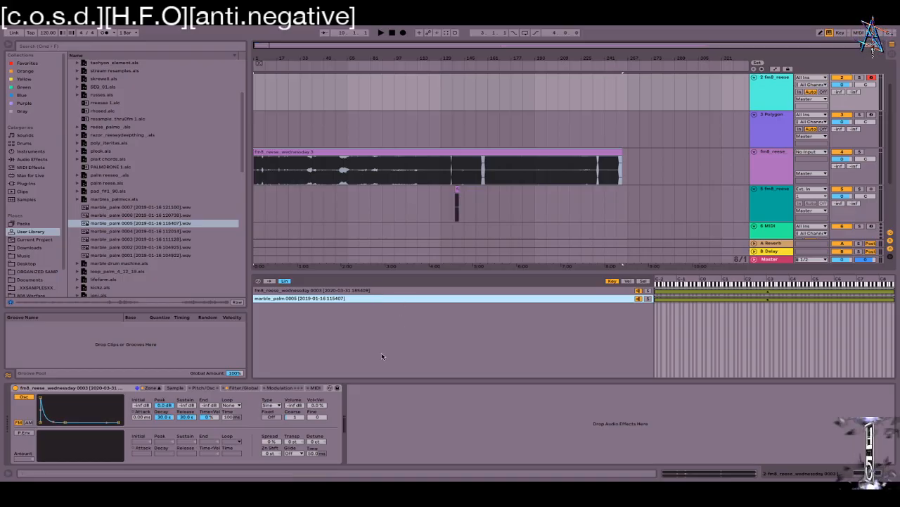
{"action": "left_click", "coordinate": [628, 282]}
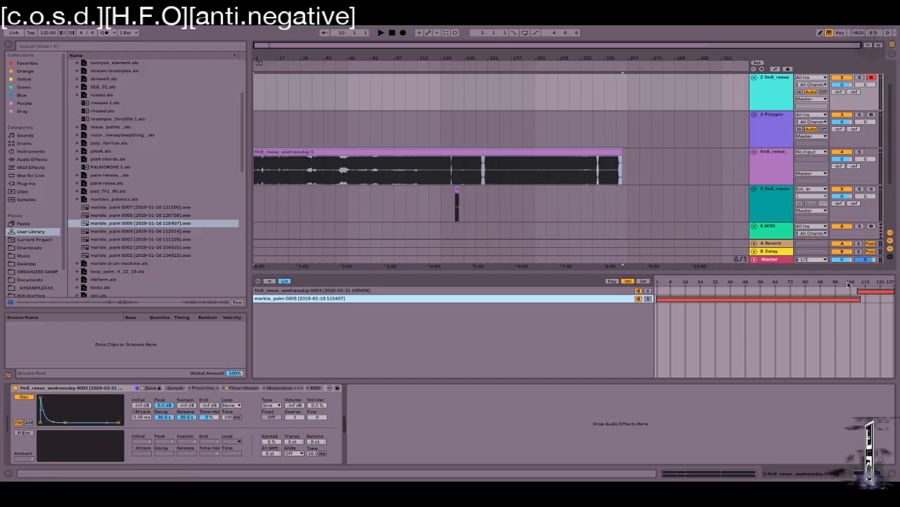
{"action": "left_click_drag", "start_coordinate": [859, 289], "coordinate": [824, 290]}
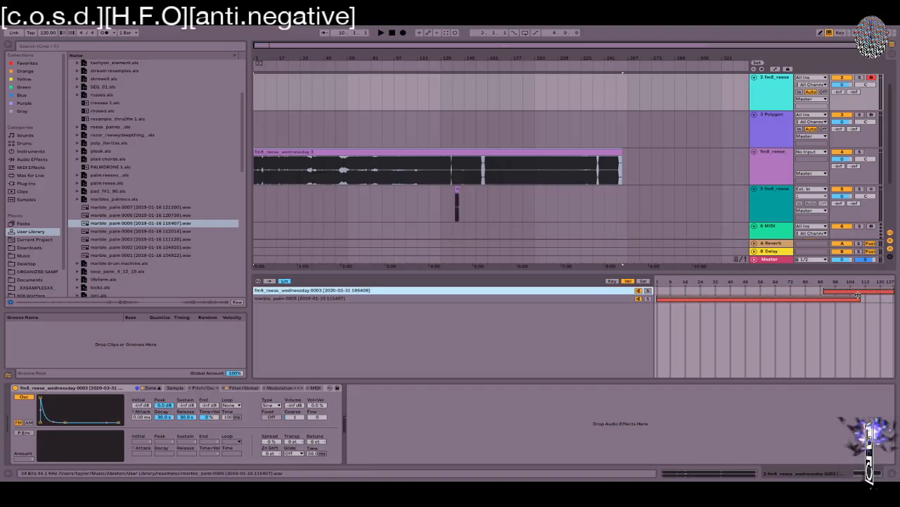
{"action": "left_click", "coordinate": [858, 297]}
{"action": "mouse_move", "coordinate": [859, 297]}
{"action": "left_mouse_down"}
{"action": "mouse_move", "coordinate": [817, 297]}
{"action": "mouse_move", "coordinate": [876, 291]}
{"action": "mouse_move", "coordinate": [823, 289]}
{"action": "mouse_move", "coordinate": [866, 301]}
{"action": "mouse_move", "coordinate": [824, 298]}
{"action": "left_mouse_up"}
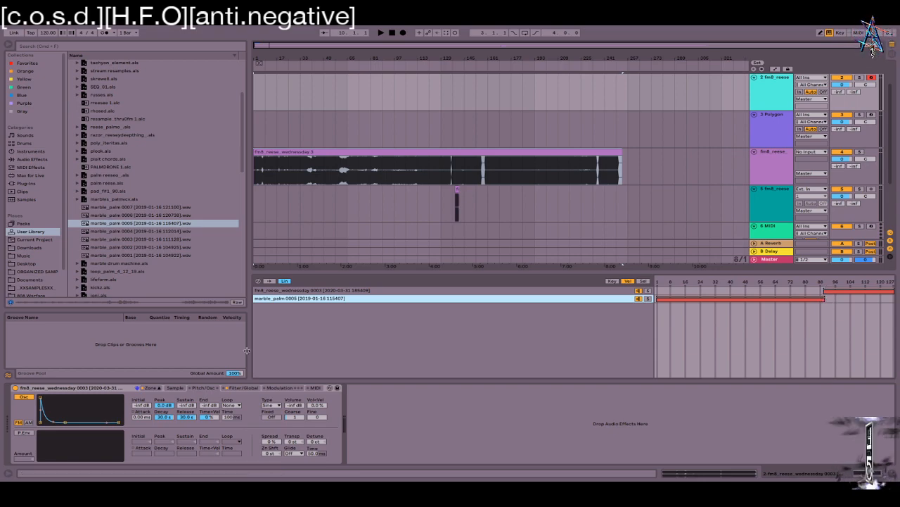
Step: Restrict the reese chain to the upper chain-select values, starting around 64
{"action": "left_click", "coordinate": [643, 281]}
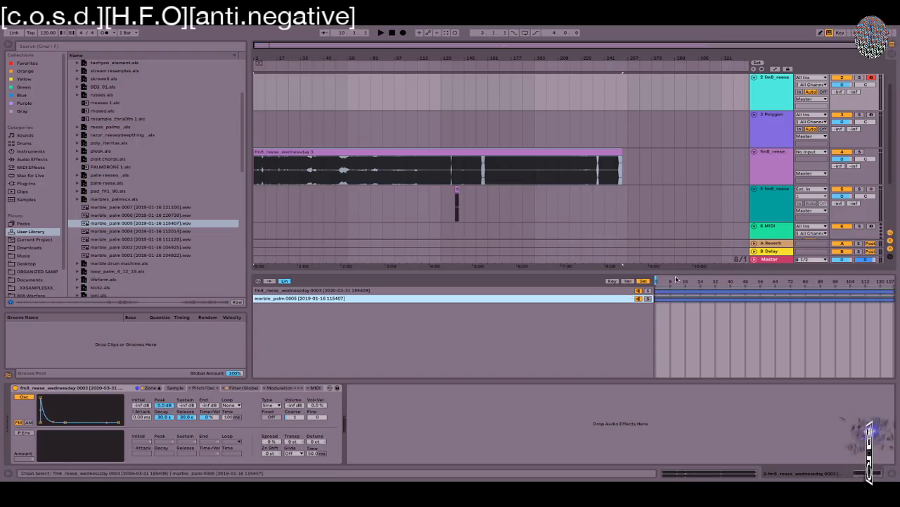
{"action": "left_click", "coordinate": [724, 281]}
{"action": "left_click_drag", "start_coordinate": [889, 281], "coordinate": [750, 281]}
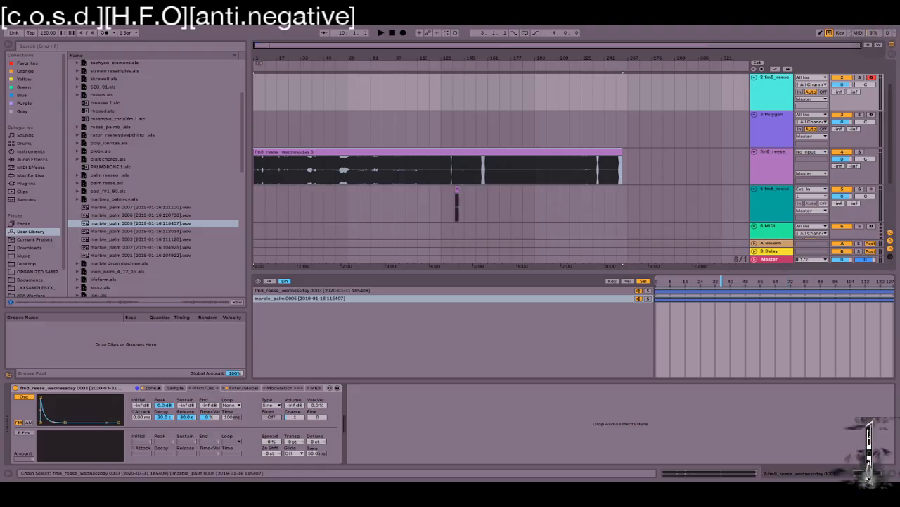
{"action": "left_click_drag", "start_coordinate": [730, 281], "coordinate": [891, 280]}
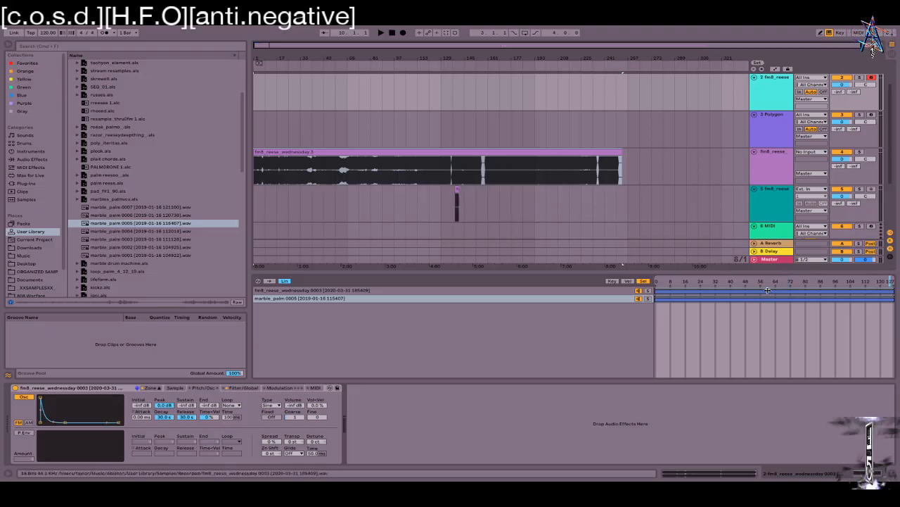
{"action": "left_click_drag", "start_coordinate": [657, 291], "coordinate": [764, 290]}
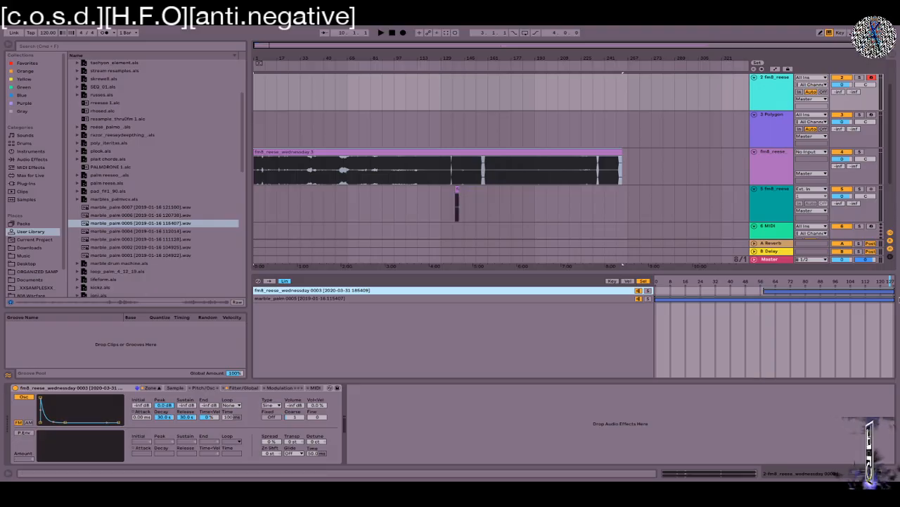
Step: End the palm chain's select zone around 63 and reset the chain selector to 0
{"action": "left_click", "coordinate": [891, 297]}
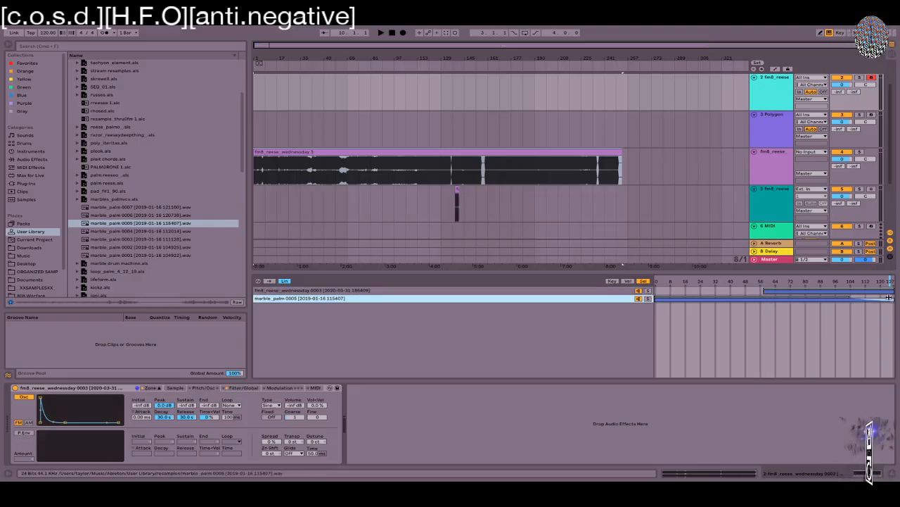
{"action": "left_click_drag", "start_coordinate": [891, 297], "coordinate": [769, 296]}
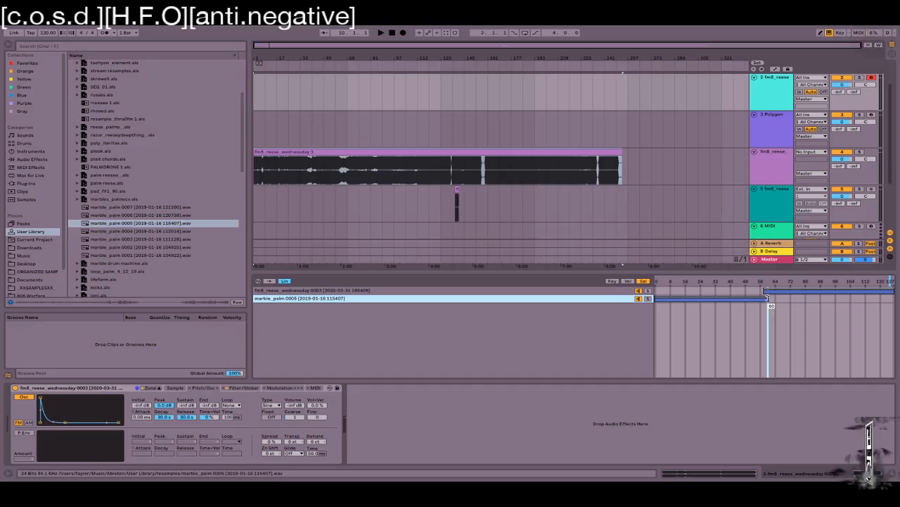
{"action": "left_click", "coordinate": [388, 290]}
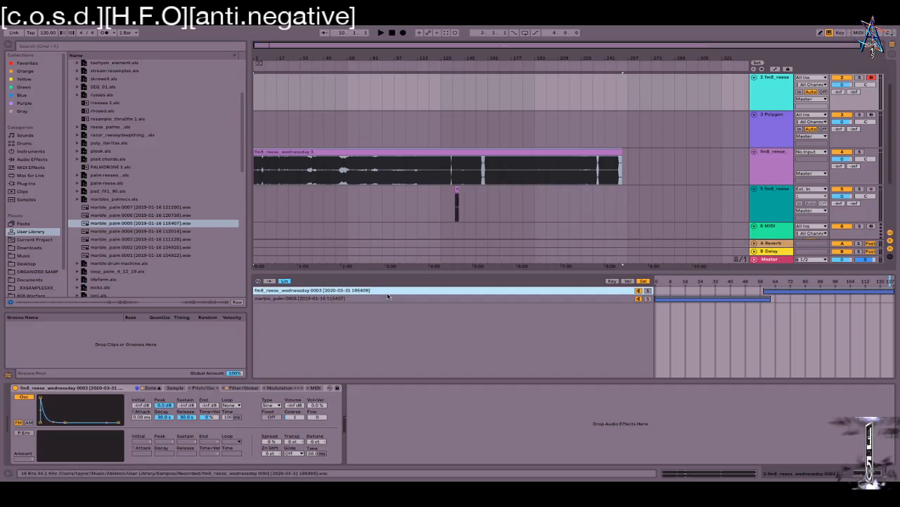
{"action": "left_click", "coordinate": [386, 299], "text": "shift"}
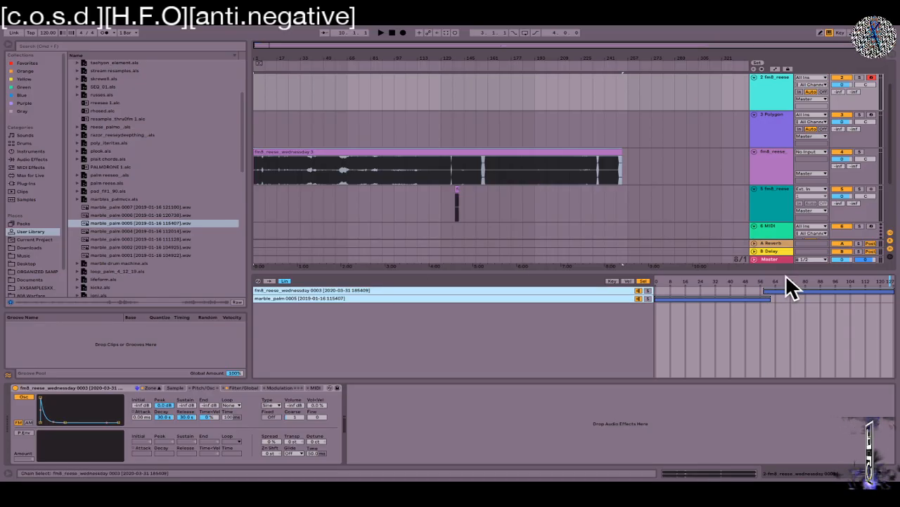
{"action": "left_click_drag", "start_coordinate": [890, 280], "coordinate": [657, 281]}
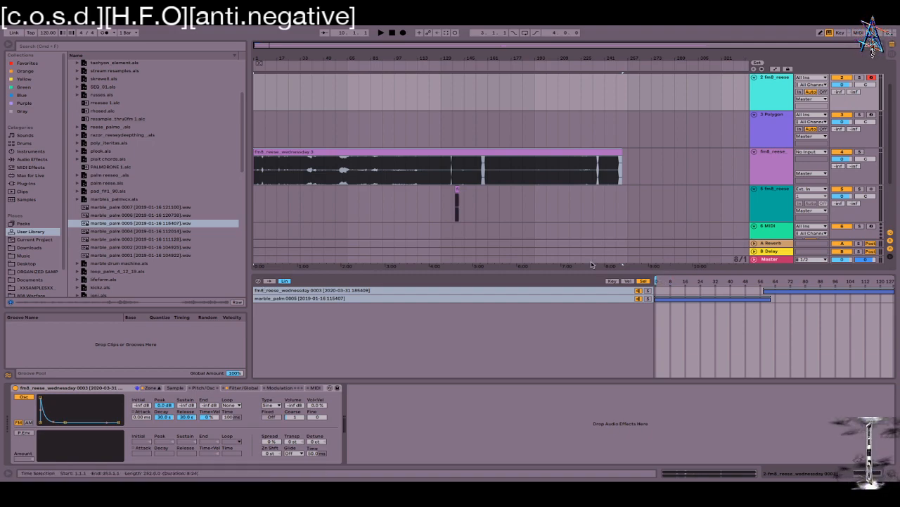
Step: Group the Sampler into an Instrument Rack with Ctrl+G and show its macro controls
{"action": "right_click", "coordinate": [716, 284]}
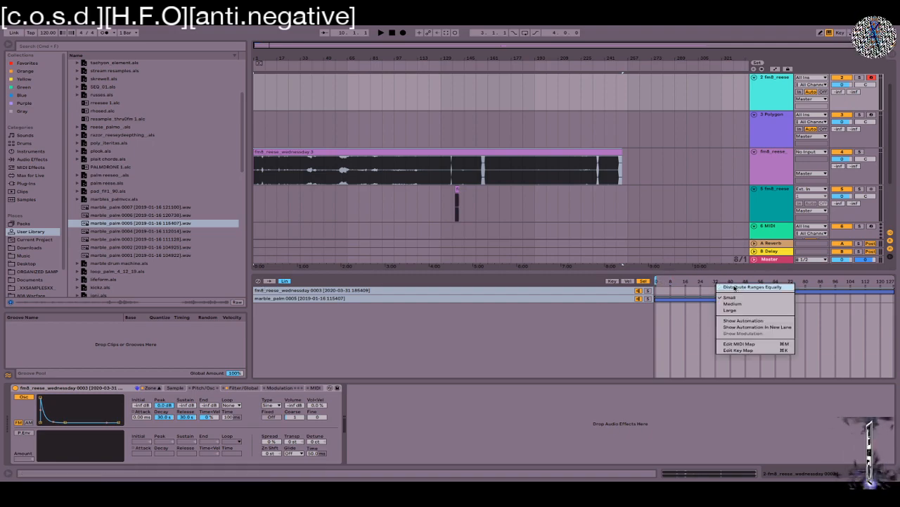
{"action": "left_click", "coordinate": [441, 459]}
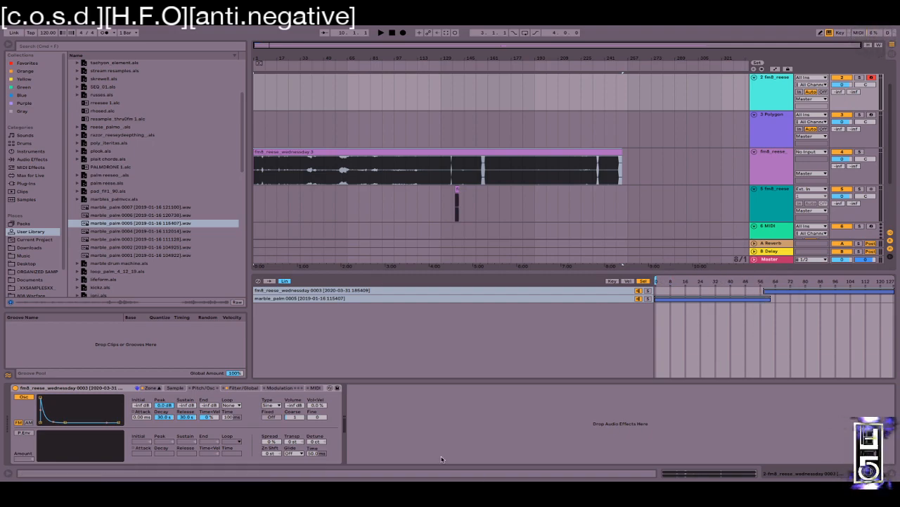
{"action": "left_click", "coordinate": [88, 389]}
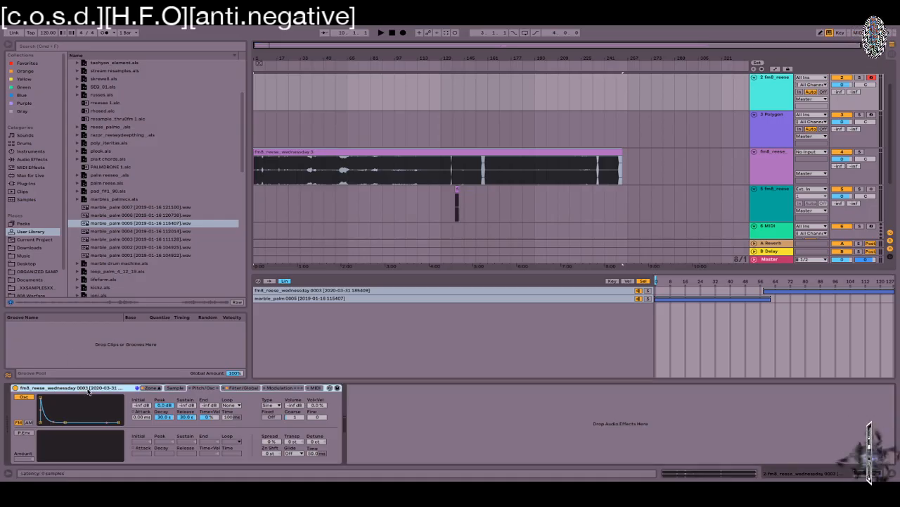
{"action": "key", "text": "ctrl+g"}
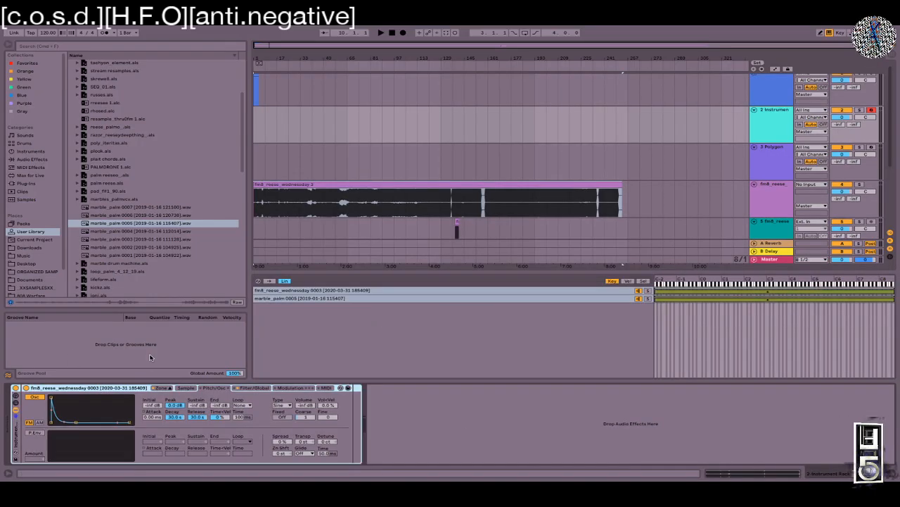
{"action": "left_click", "coordinate": [16, 402]}
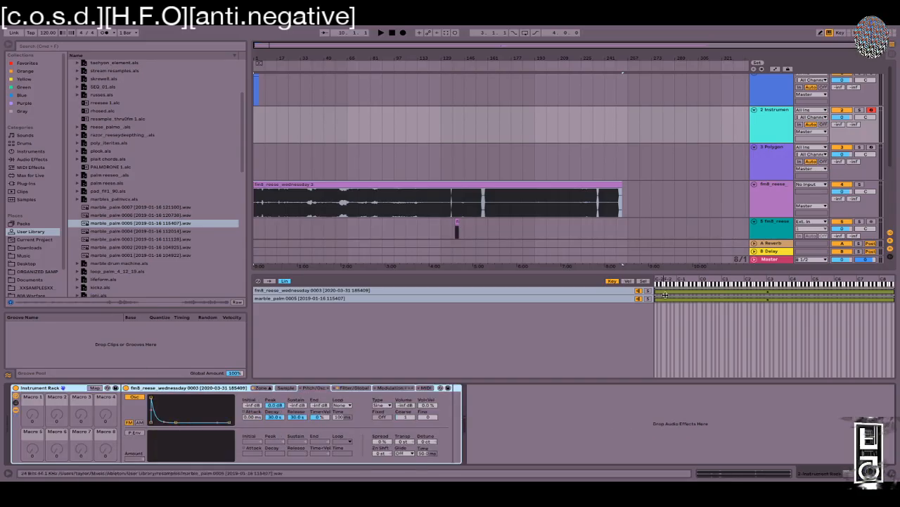
Step: Map the chain selector to Macro 1 as Sample Selector and turn it to 12
{"action": "left_click", "coordinate": [628, 280]}
{"action": "right_click", "coordinate": [723, 290]}
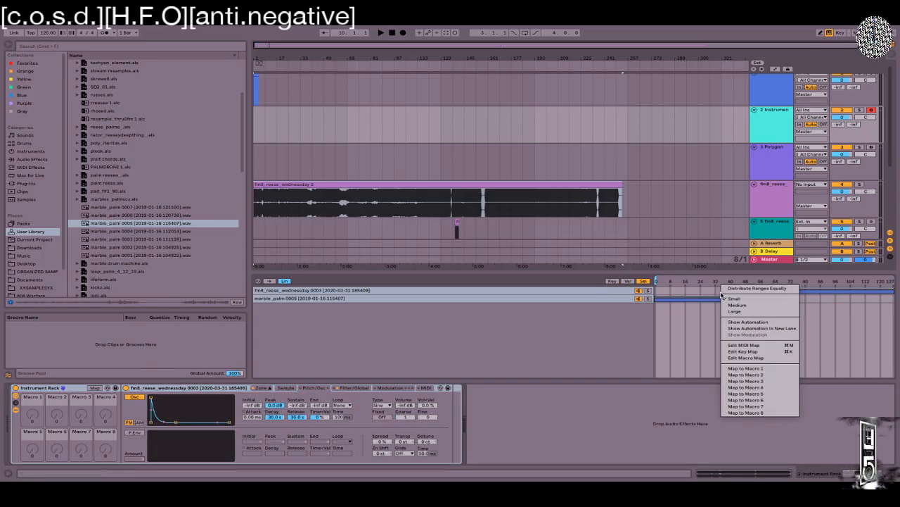
{"action": "left_click", "coordinate": [746, 368]}
{"action": "mouse_move", "coordinate": [33, 415]}
{"action": "left_mouse_down"}
{"action": "mouse_move", "coordinate": [32, 345]}
{"action": "mouse_move", "coordinate": [32, 407]}
{"action": "left_mouse_up"}
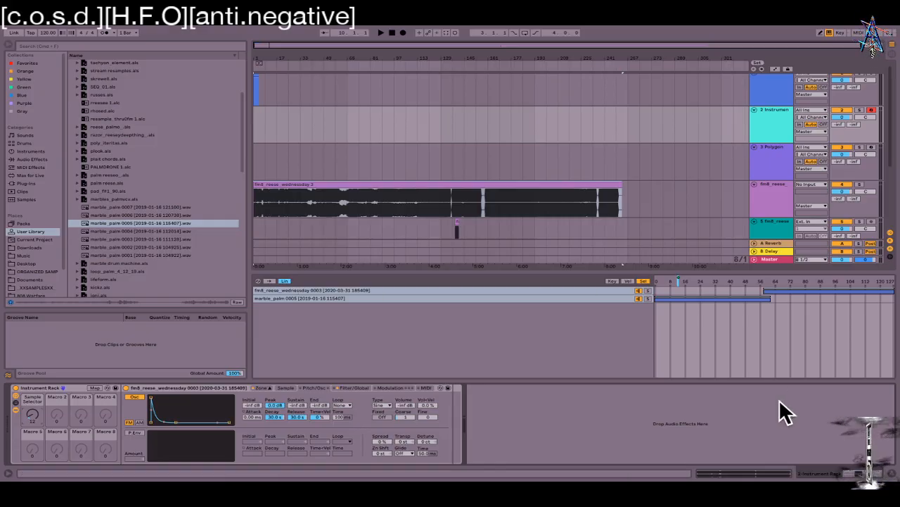
Step: Dismiss the zone options menu and enlarge the arrangement area to reveal the sixth MIDI track
{"action": "right_click", "coordinate": [746, 292]}
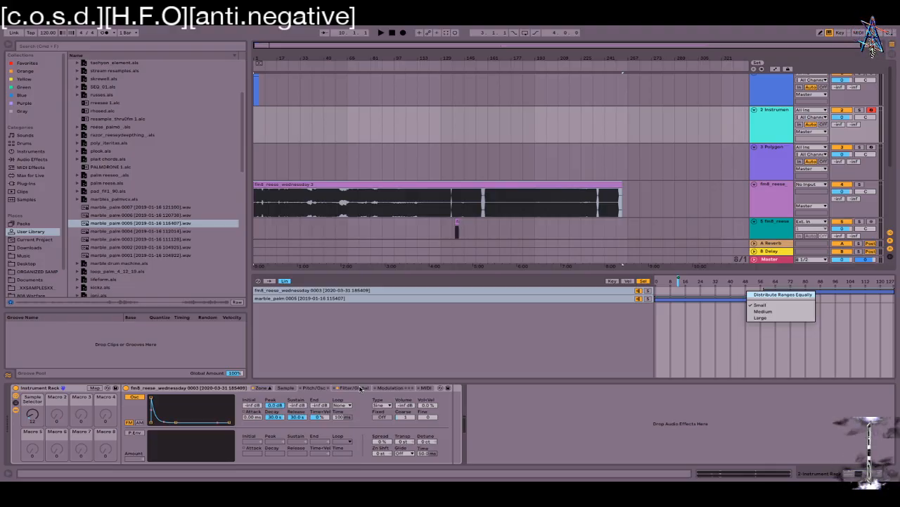
{"action": "key", "text": "Escape"}
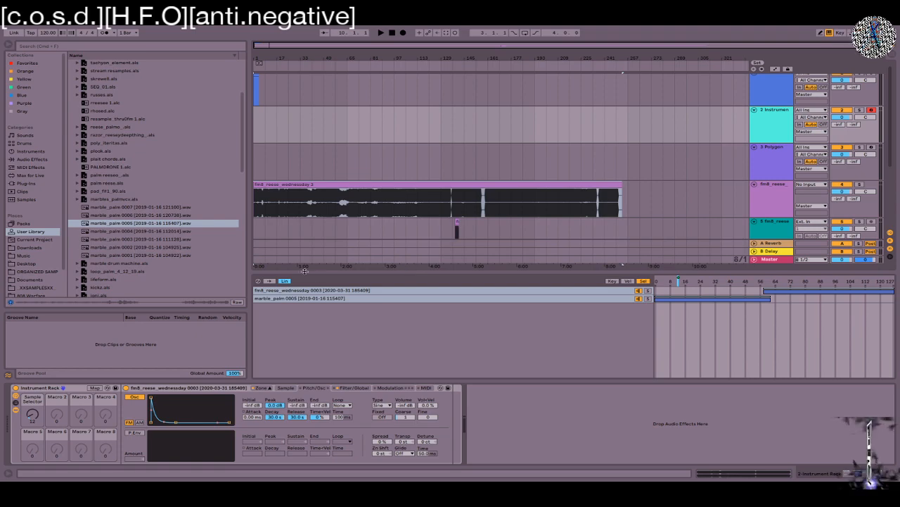
{"action": "left_click_drag", "start_coordinate": [307, 272], "coordinate": [311, 325]}
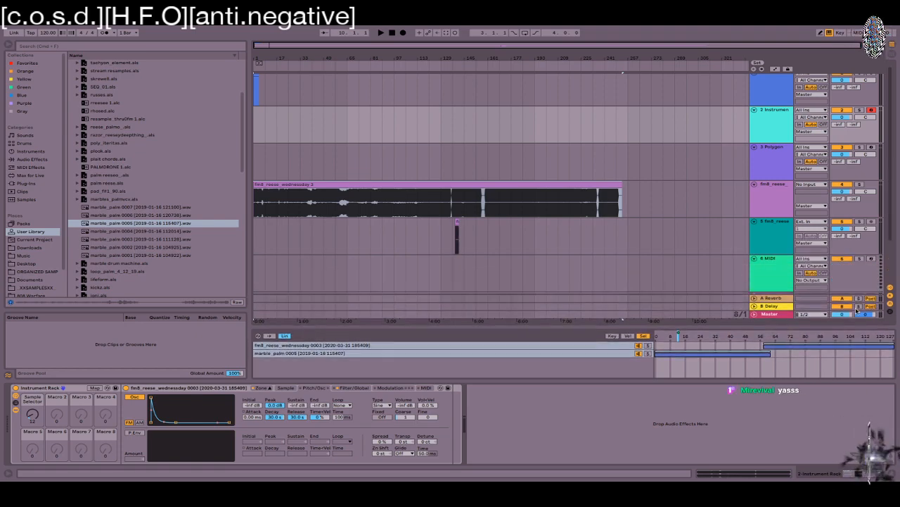
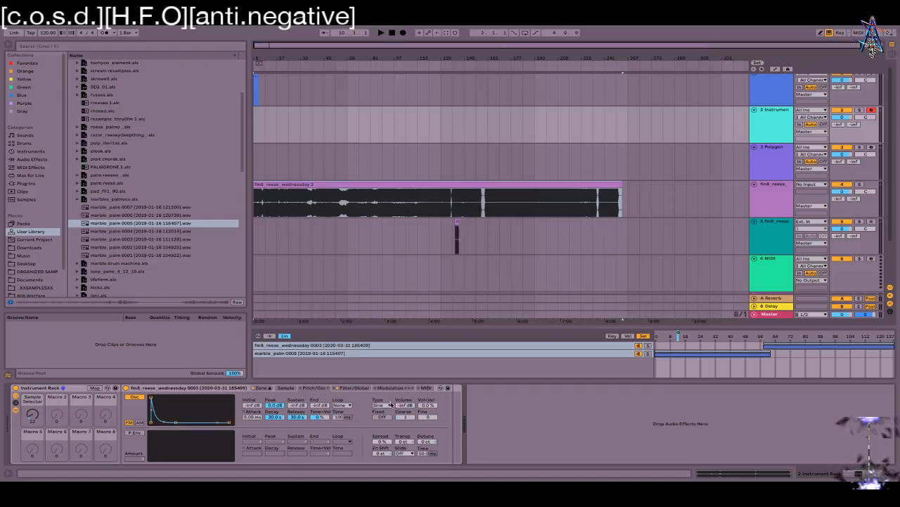
Step: Flip through the Sampler's Modulation, MIDI and Filter/Global pages, ending on Filter/Global
{"action": "left_click", "coordinate": [390, 388]}
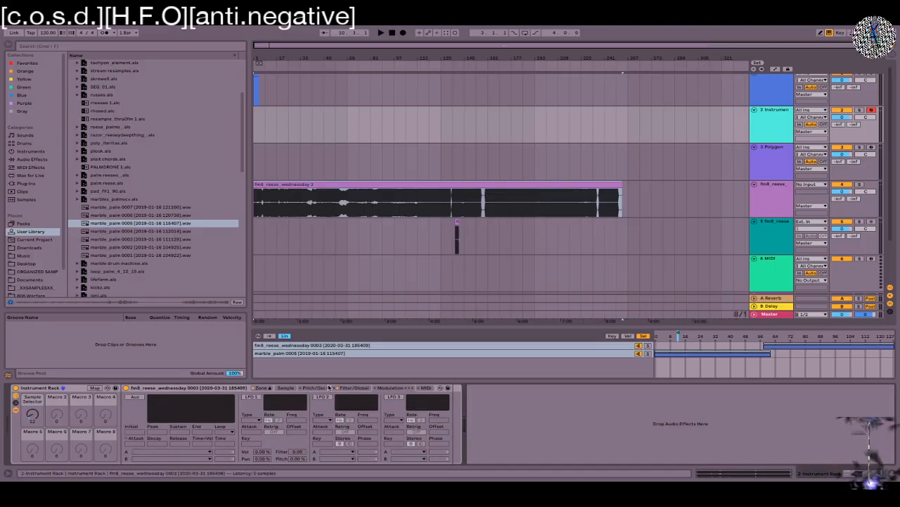
{"action": "left_click", "coordinate": [358, 388]}
{"action": "left_click", "coordinate": [391, 388]}
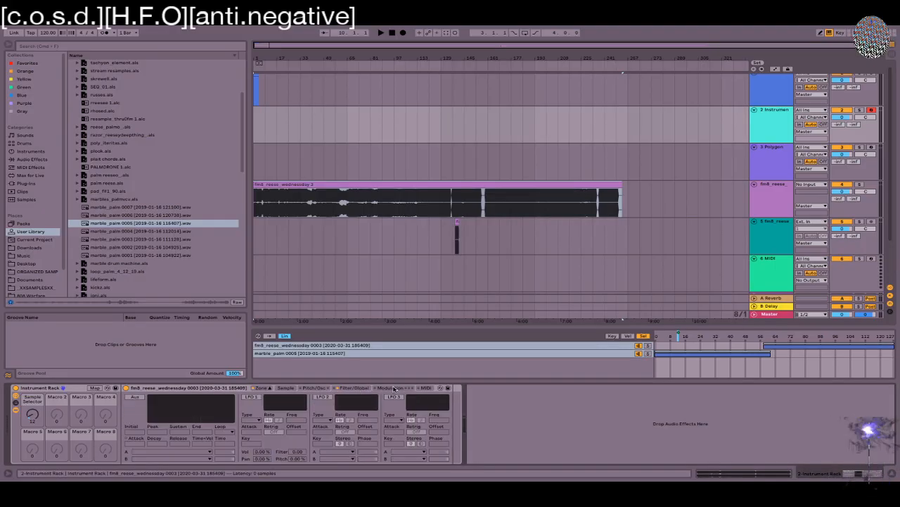
{"action": "left_click", "coordinate": [427, 388]}
{"action": "left_click", "coordinate": [390, 387]}
{"action": "left_click", "coordinate": [361, 388]}
{"action": "left_click", "coordinate": [389, 388]}
{"action": "left_click", "coordinate": [430, 387]}
{"action": "left_click", "coordinate": [349, 389]}
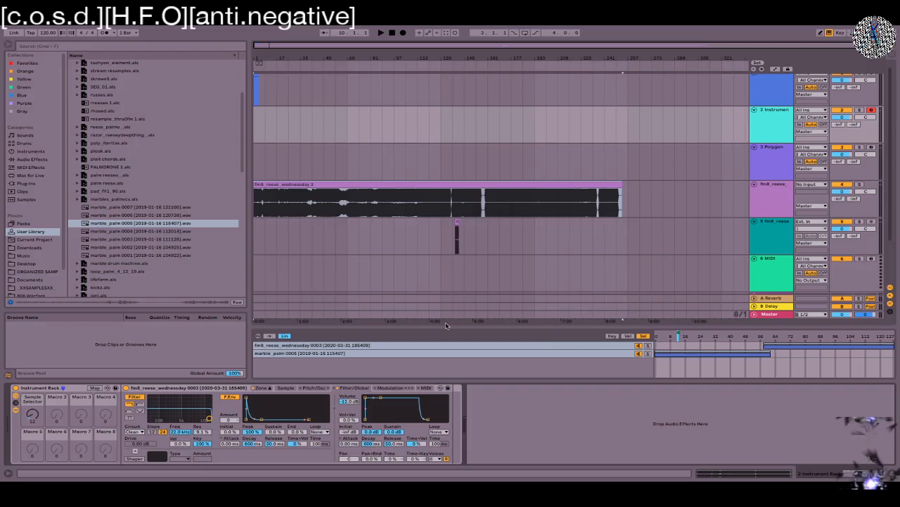
Step: Select the marble_palm 0005 clip, then the fm8_reese Sampler device and track 2
{"action": "left_click", "coordinate": [512, 353]}
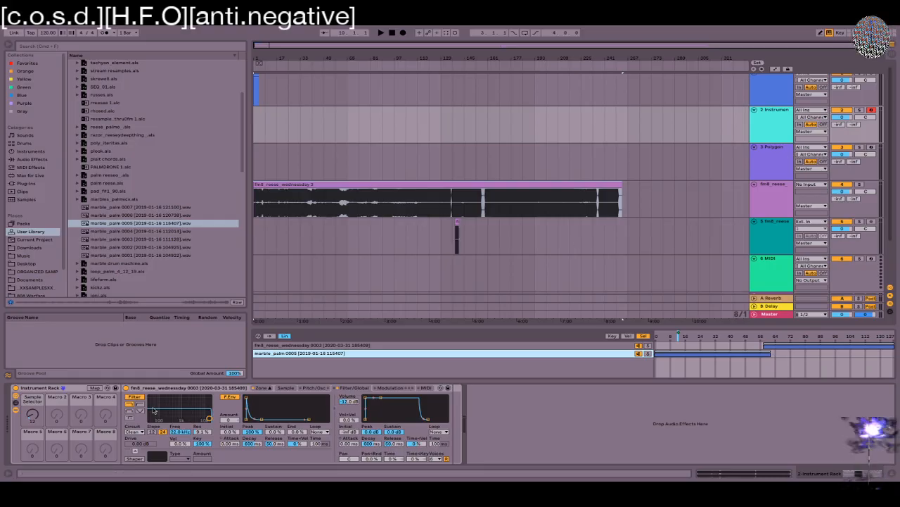
{"action": "left_click", "coordinate": [178, 388]}
{"action": "left_click", "coordinate": [774, 129]}
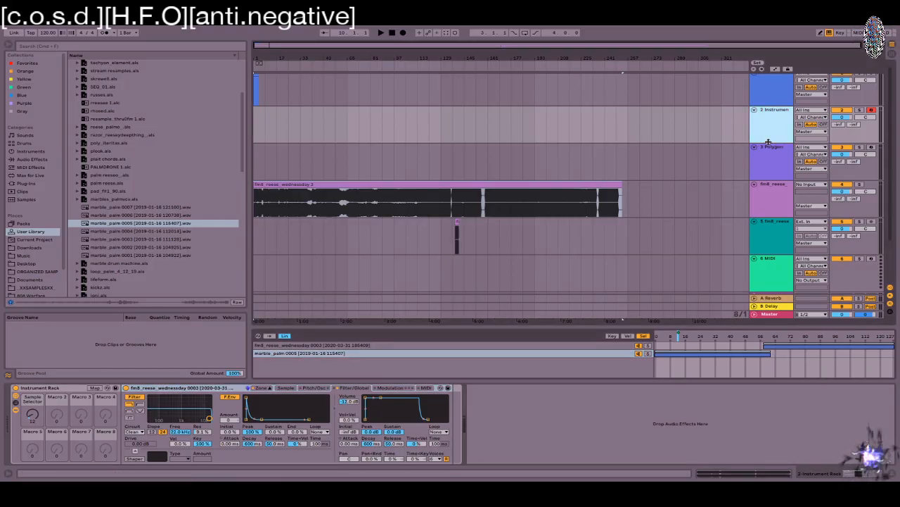
Step: Insert MIDI track 3 and load an empty Drum Rack found by searching 'drum'
{"action": "key", "text": "ctrl+shift+t"}
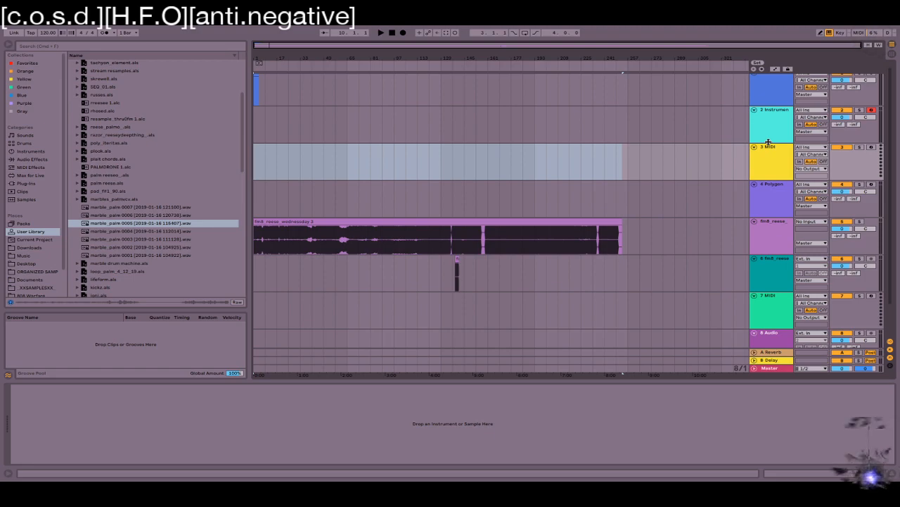
{"action": "key", "text": "ctrl+f"}
{"action": "type", "text": "drum"}
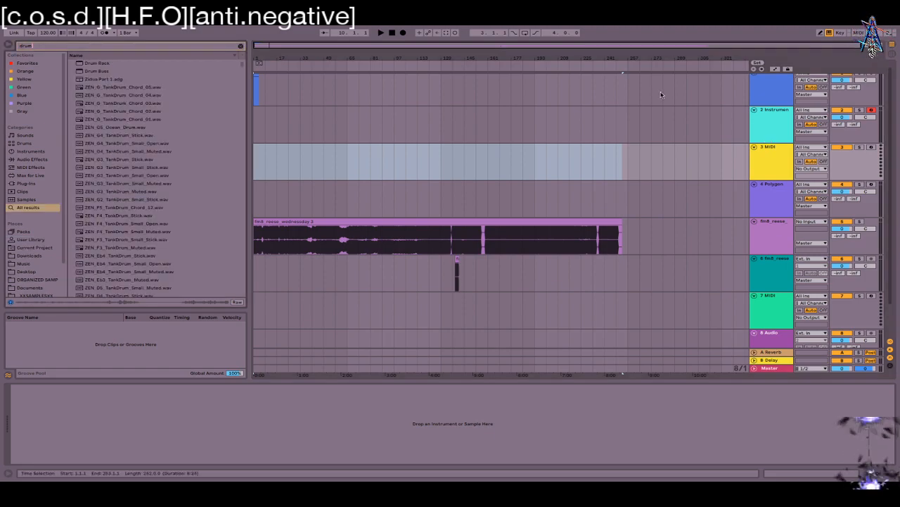
{"action": "left_click", "coordinate": [108, 63]}
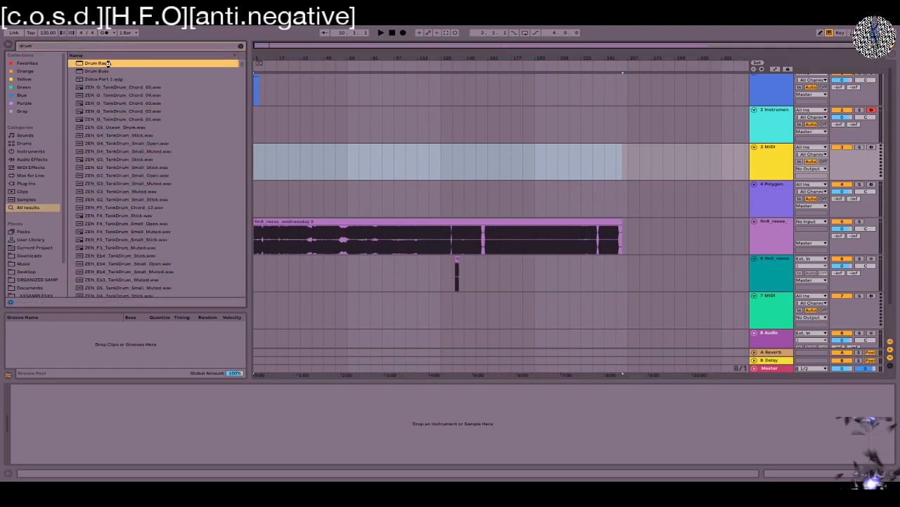
{"action": "double_click", "coordinate": [107, 63]}
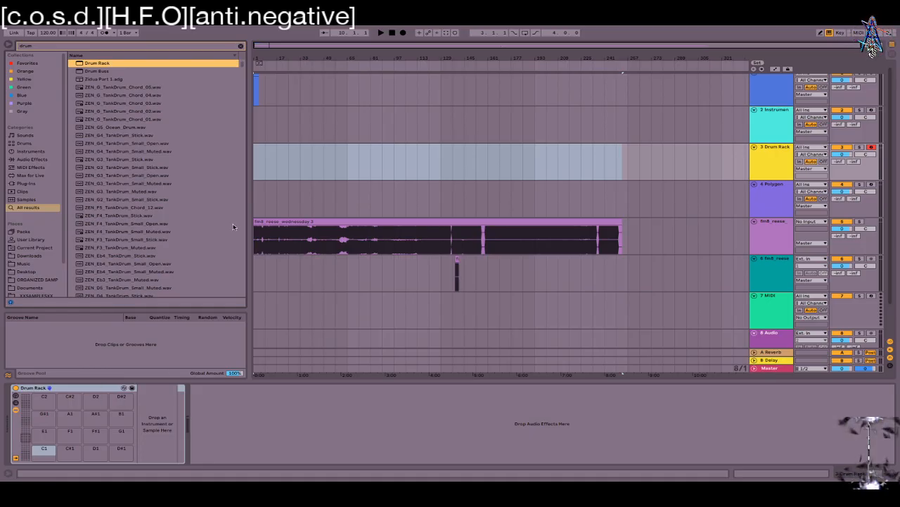
Step: Clear the search and expand the Drum Rack's chain list, return chains and I/O columns
{"action": "left_click", "coordinate": [240, 46]}
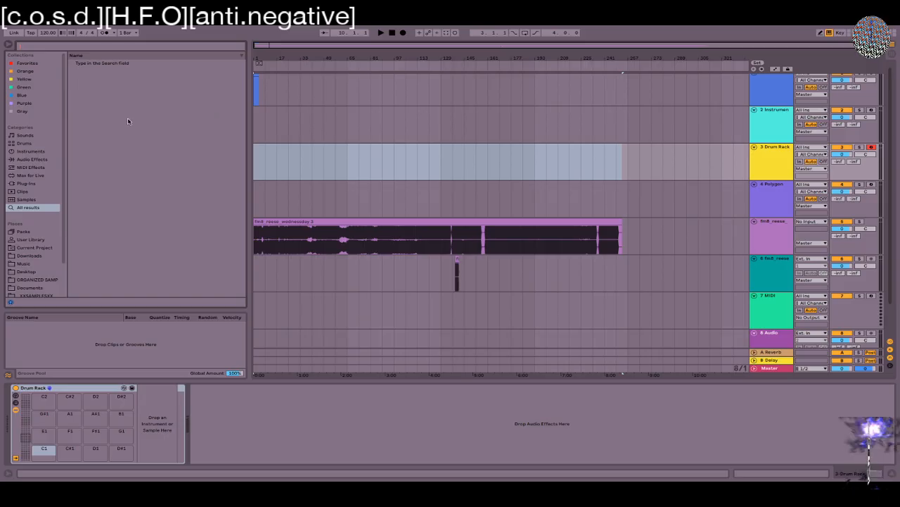
{"action": "left_click", "coordinate": [28, 183]}
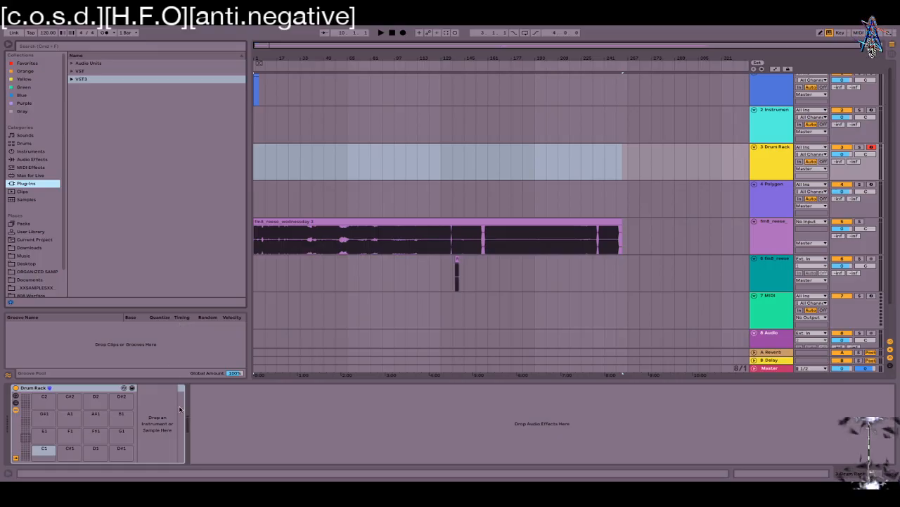
{"action": "left_click", "coordinate": [15, 402]}
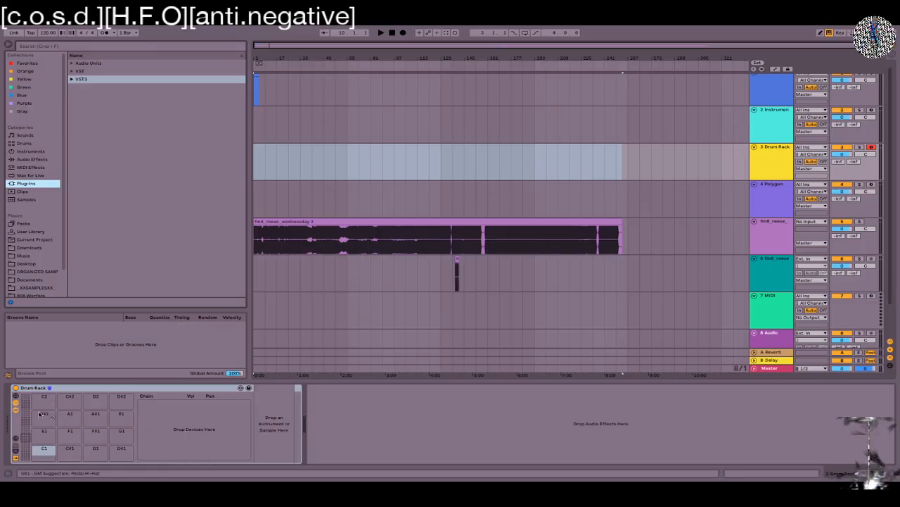
{"action": "left_click", "coordinate": [15, 454]}
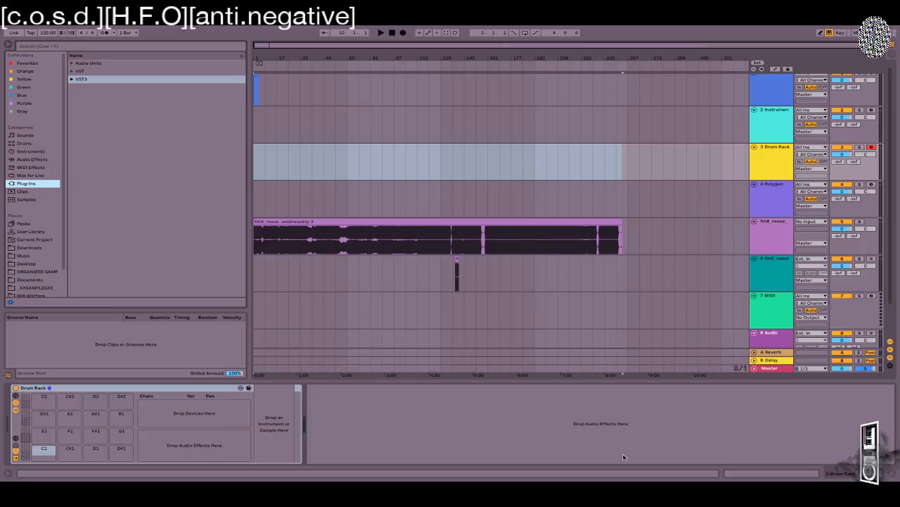
{"action": "left_click", "coordinate": [15, 439]}
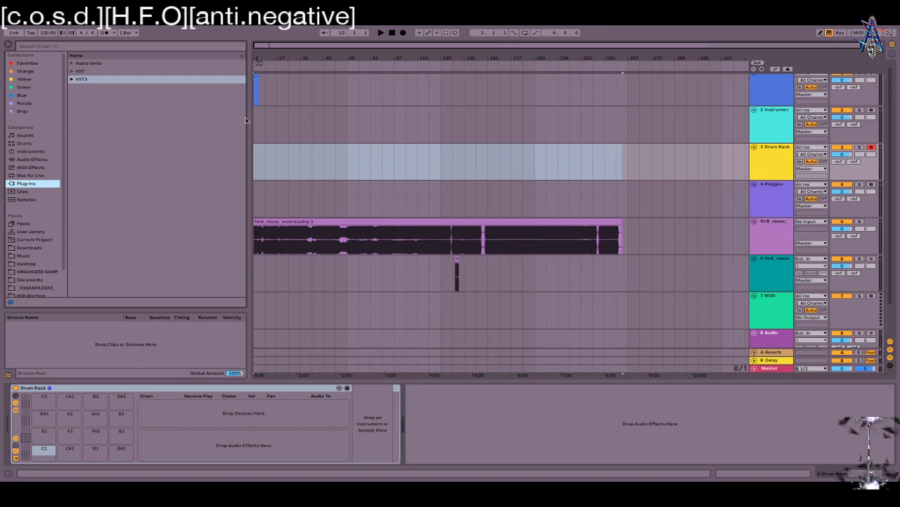
Step: Narrow the browser and switch it to the Audio Effects category
{"action": "left_click_drag", "start_coordinate": [248, 112], "coordinate": [185, 111]}
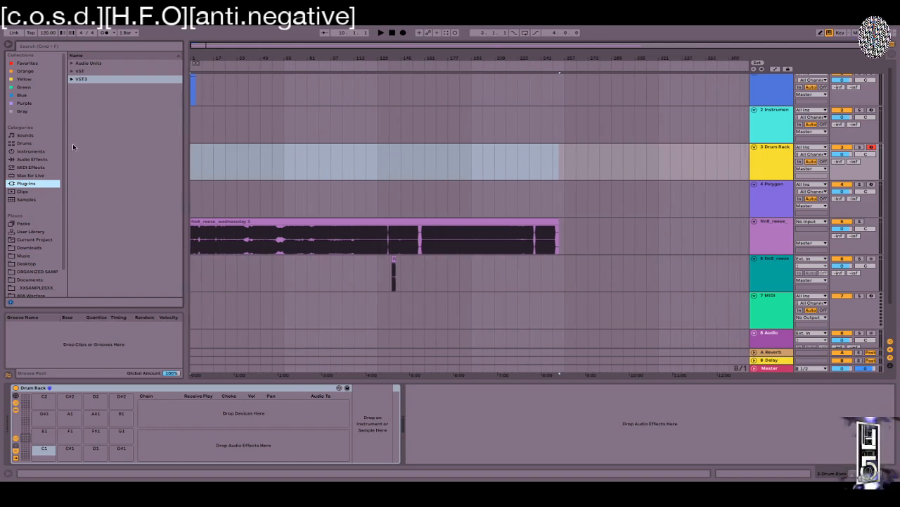
{"action": "left_click", "coordinate": [26, 160]}
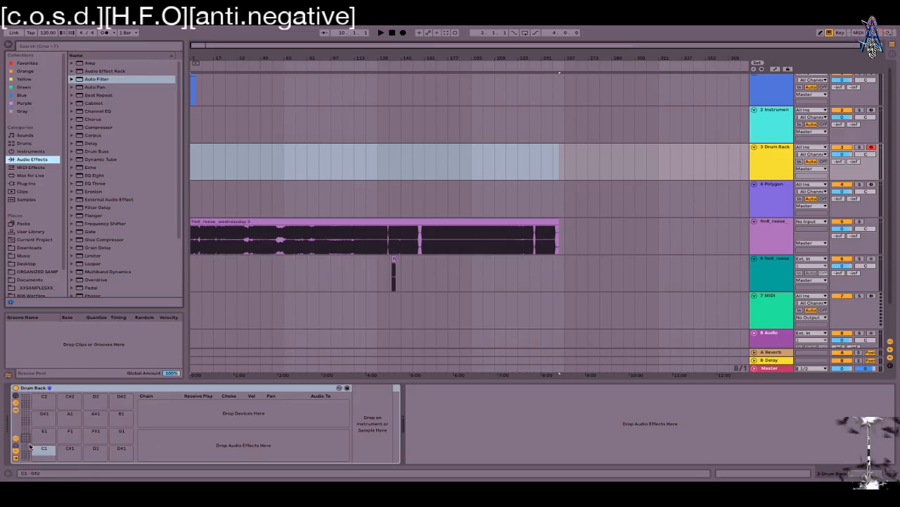
{"action": "mouse_move", "coordinate": [26, 442]}
{"action": "left_mouse_down"}
{"action": "mouse_move", "coordinate": [26, 457]}
{"action": "mouse_move", "coordinate": [26, 400]}
{"action": "mouse_move", "coordinate": [26, 438]}
{"action": "left_mouse_up"}
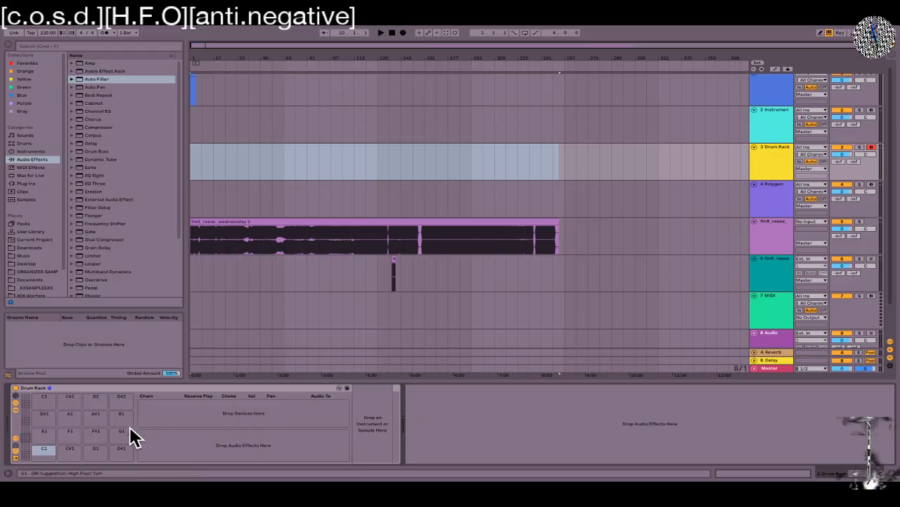
{"action": "left_click", "coordinate": [35, 184]}
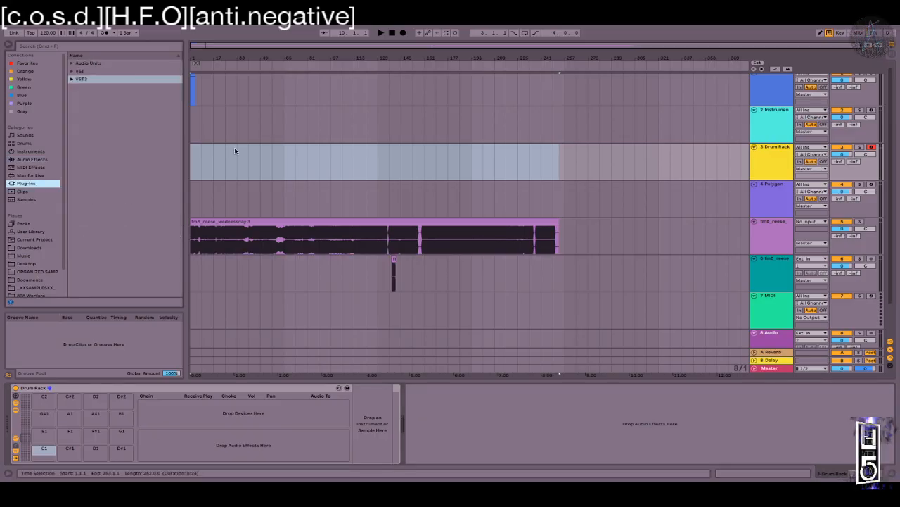
{"action": "left_click", "coordinate": [50, 159]}
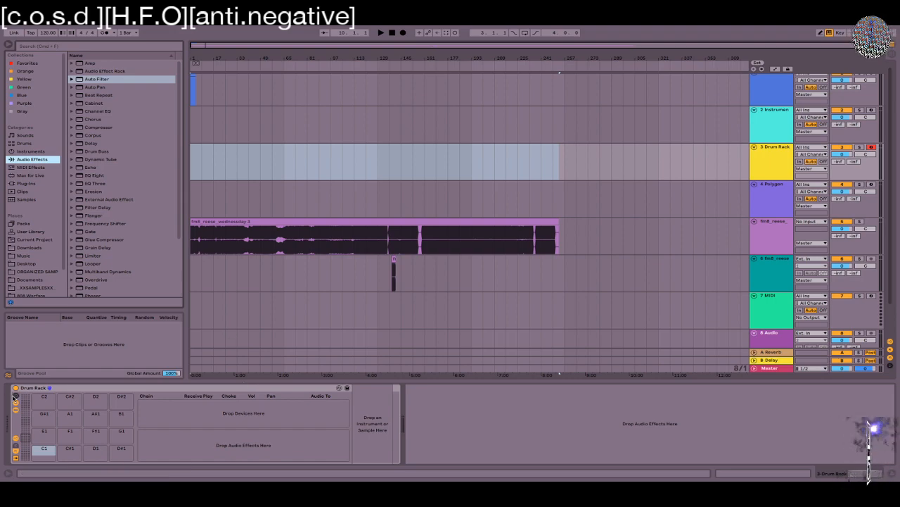
Step: Browse the sample locations and open the XXSAMPLESXX folder
{"action": "left_click", "coordinate": [31, 152]}
{"action": "left_click", "coordinate": [40, 262]}
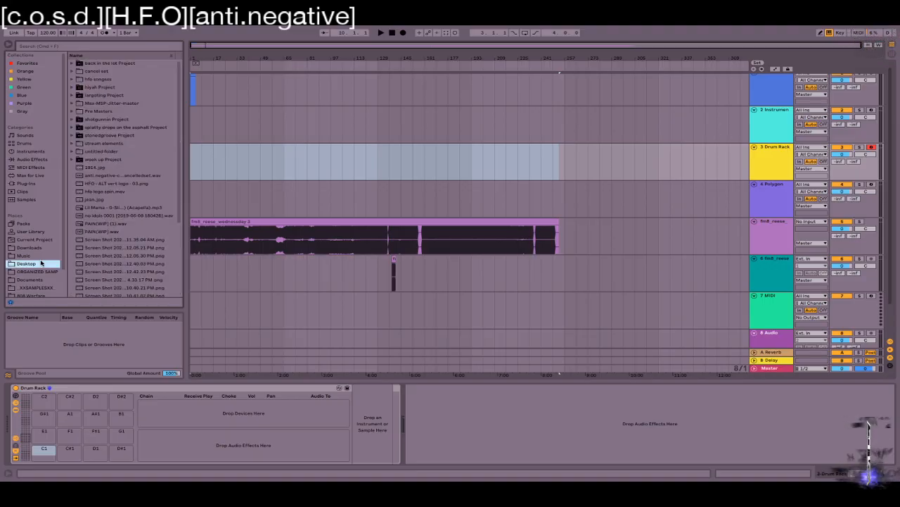
{"action": "left_click", "coordinate": [39, 231]}
{"action": "left_click", "coordinate": [32, 223]}
{"action": "left_click", "coordinate": [34, 240]}
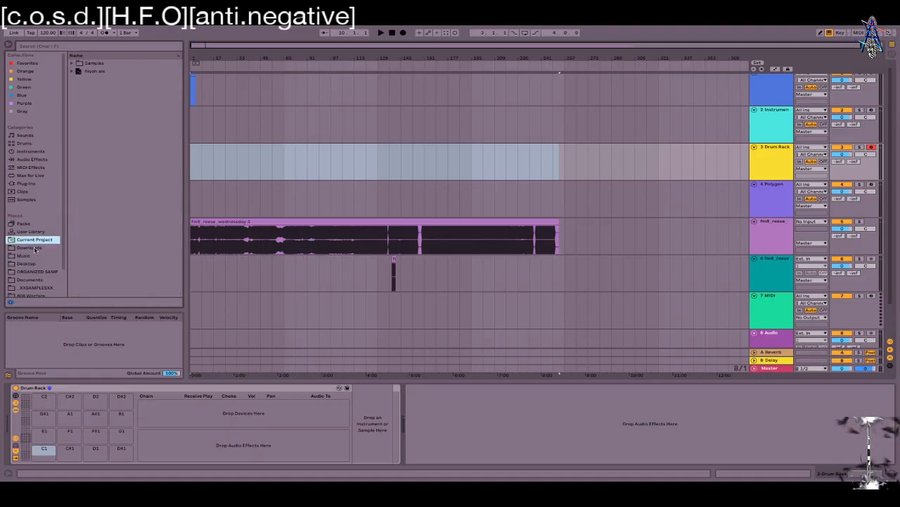
{"action": "left_click", "coordinate": [31, 247]}
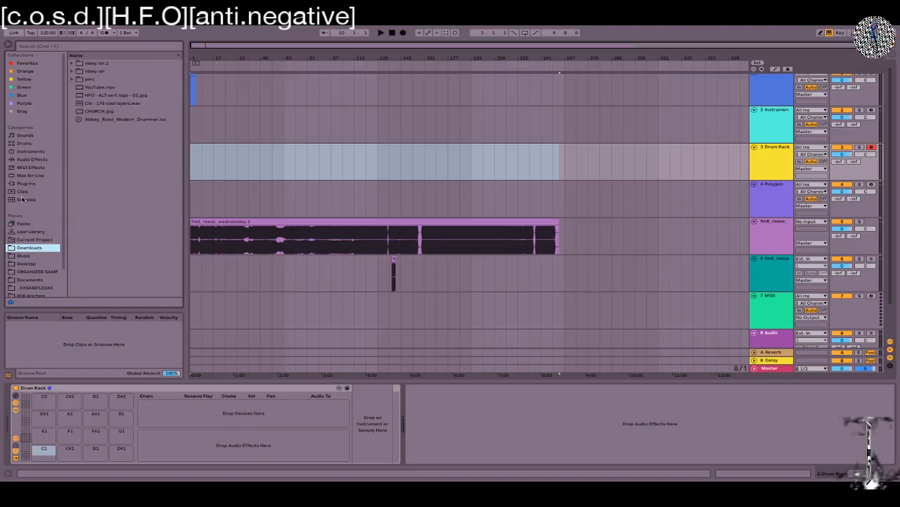
{"action": "left_click", "coordinate": [22, 199]}
{"action": "scroll", "coordinate": [31, 266], "scroll_direction": "down", "scroll_amount": 2}
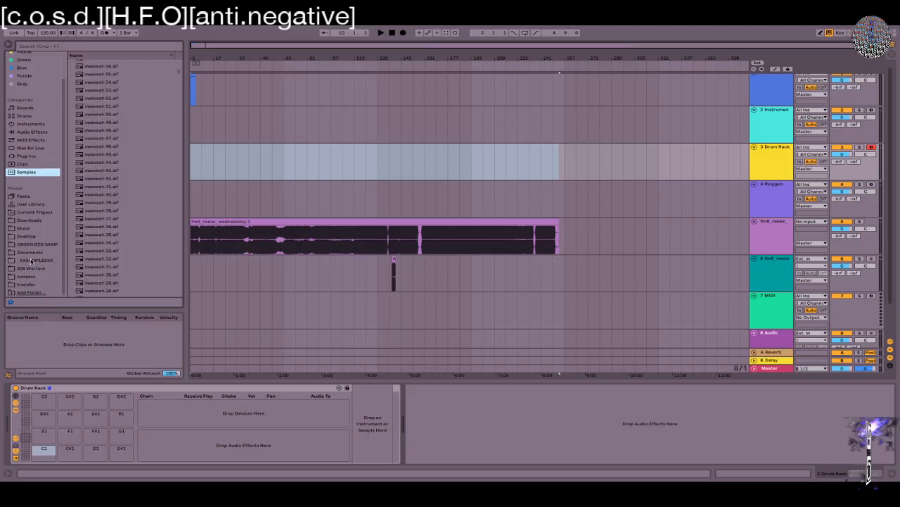
{"action": "left_click", "coordinate": [31, 260]}
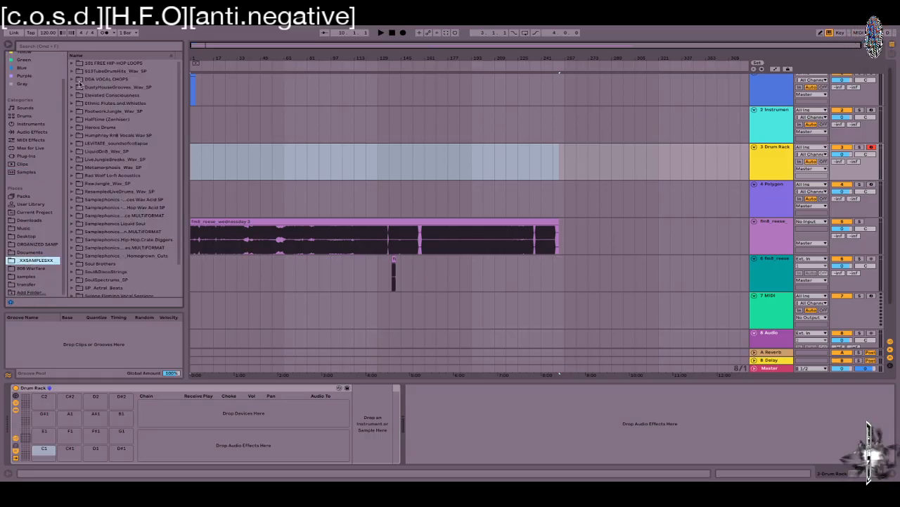
Step: Drag hi-hats 003–010 from Halftime (Zenhiser) > JCSP - Drums - 04 Hi Hats onto pad C1
{"action": "left_click", "coordinate": [72, 120]}
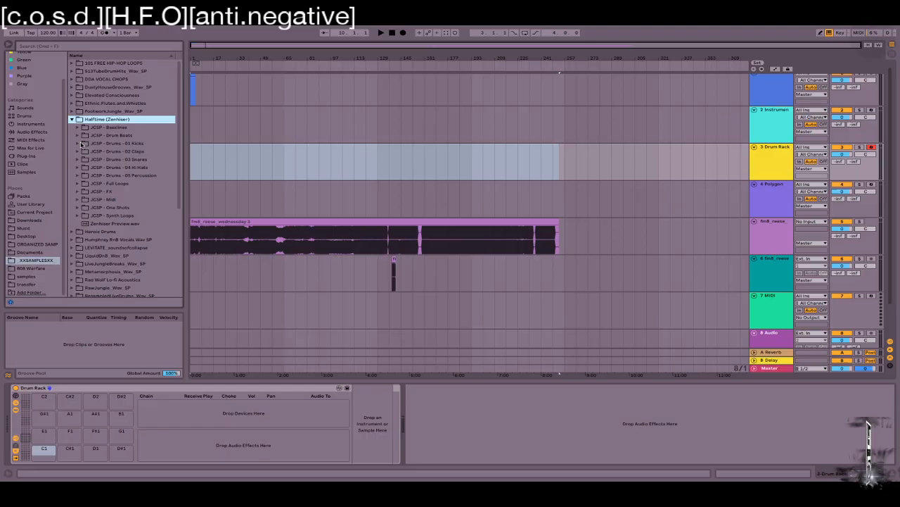
{"action": "left_click", "coordinate": [80, 144]}
{"action": "left_click", "coordinate": [95, 162]}
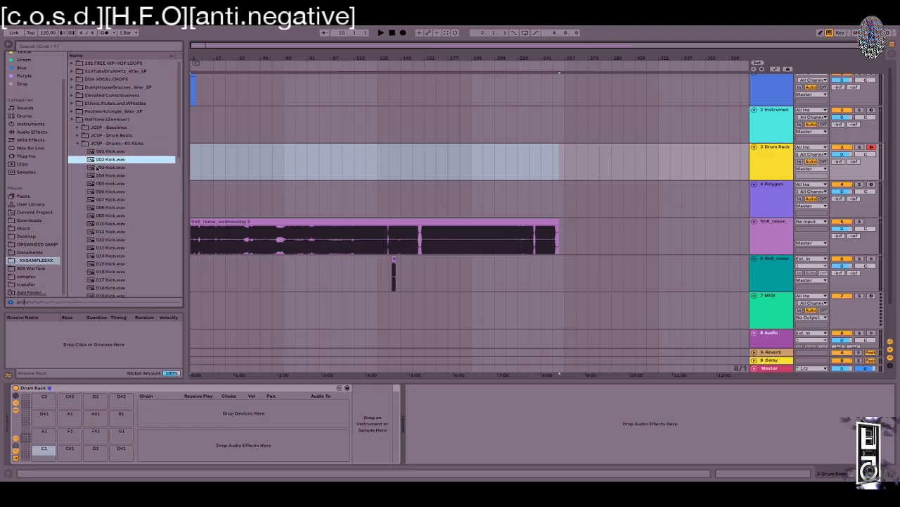
{"action": "left_click", "coordinate": [123, 232], "text": "shift"}
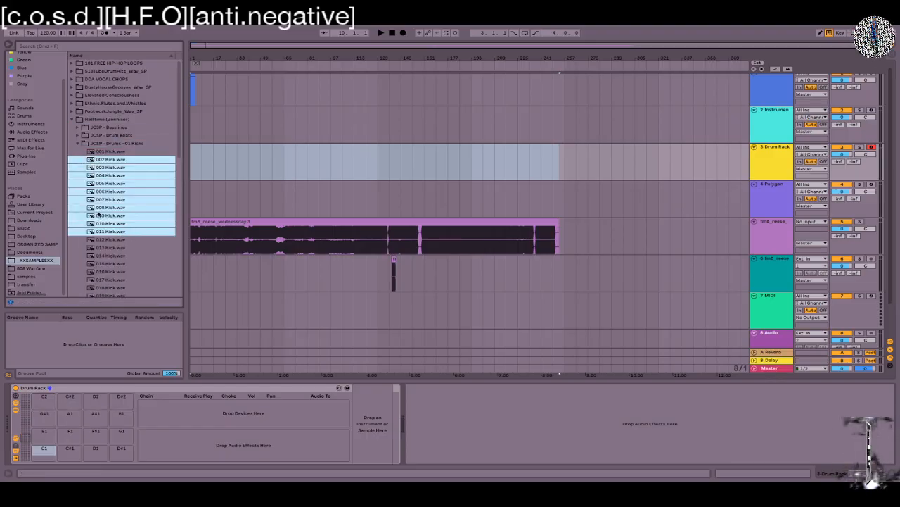
{"action": "left_click", "coordinate": [83, 144]}
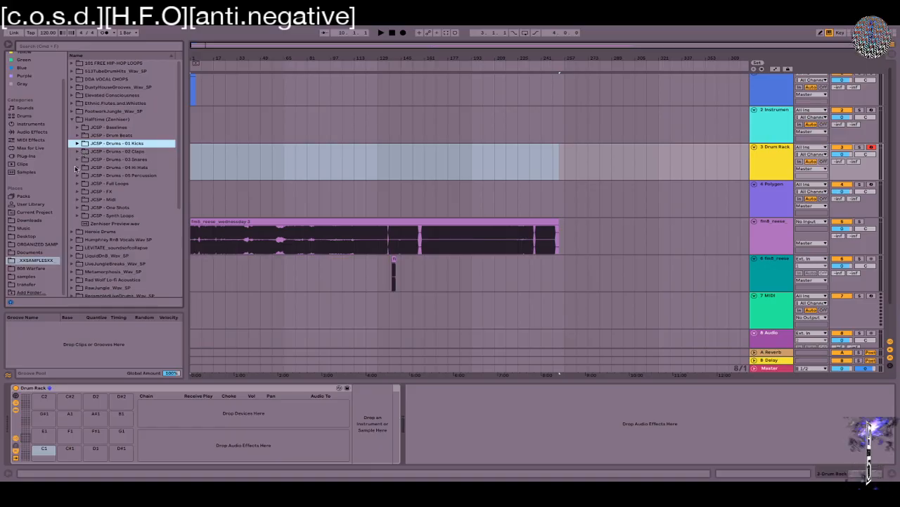
{"action": "left_click", "coordinate": [78, 168]}
{"action": "left_click", "coordinate": [96, 192]}
{"action": "left_click", "coordinate": [119, 248], "text": "shift"}
{"action": "left_click_drag", "start_coordinate": [119, 251], "coordinate": [44, 450]}
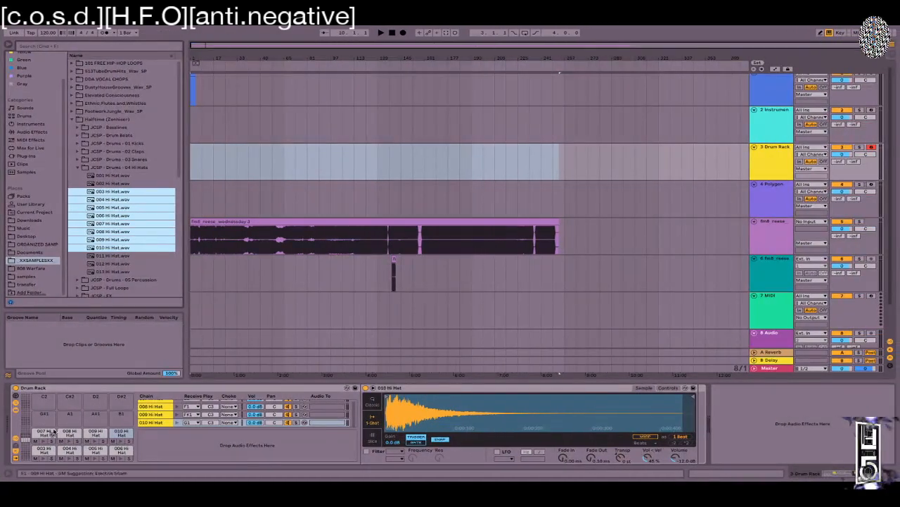
Step: Drop 011 Hi Hat onto pad B1, layering it with 010 Hi Hat in an Instrument Rack
{"action": "left_click", "coordinate": [15, 452]}
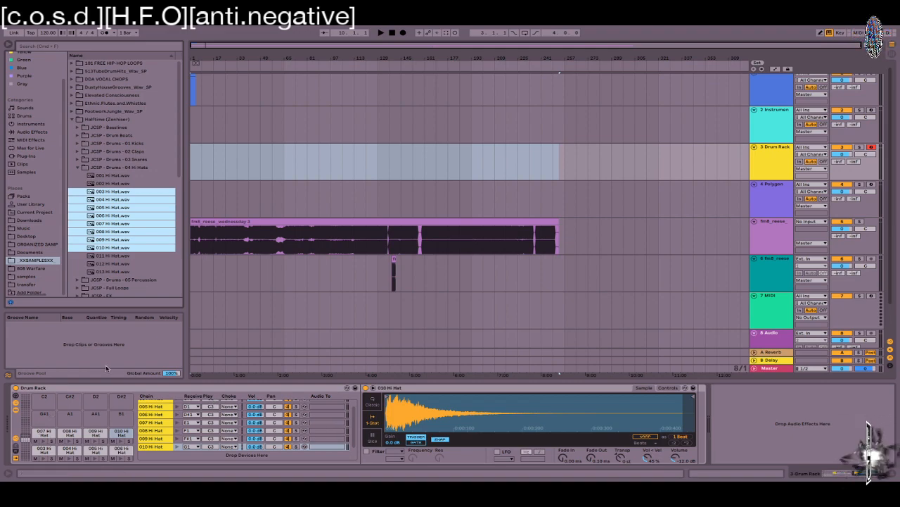
{"action": "left_click", "coordinate": [132, 259]}
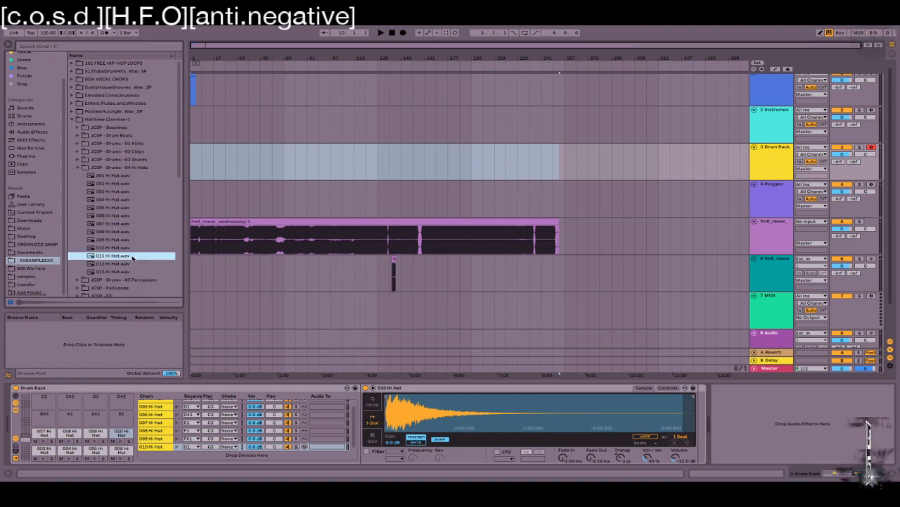
{"action": "left_click_drag", "start_coordinate": [121, 257], "coordinate": [118, 433]}
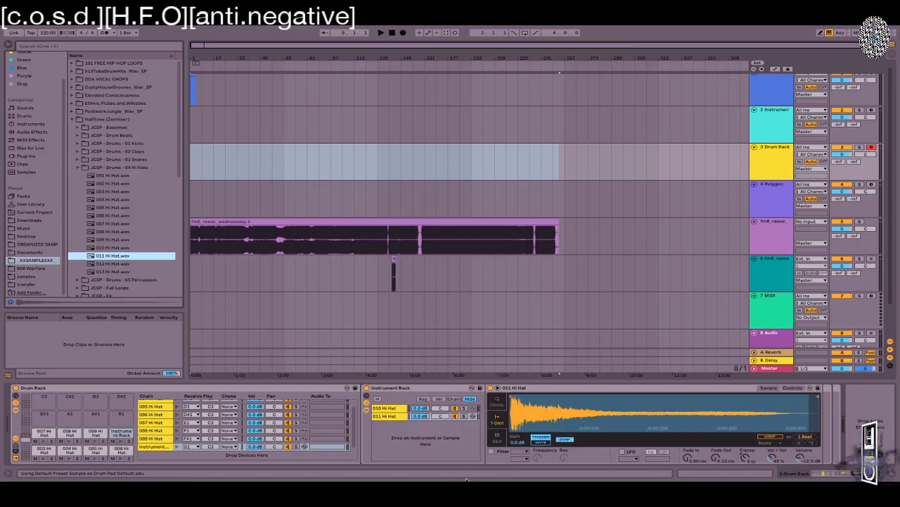
Step: Inspect the layers' Key, Velocity and Chain zones, then undo the 011 layering
{"action": "left_click", "coordinate": [423, 399]}
{"action": "left_click", "coordinate": [438, 399]}
{"action": "left_click", "coordinate": [450, 399]}
{"action": "left_click", "coordinate": [422, 398]}
{"action": "left_click", "coordinate": [439, 399]}
{"action": "left_click", "coordinate": [454, 399]}
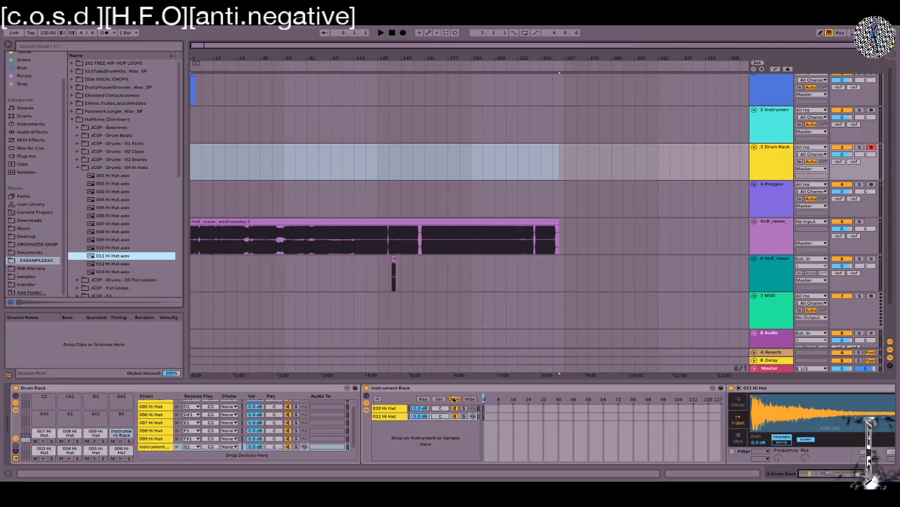
{"action": "left_click", "coordinate": [421, 400]}
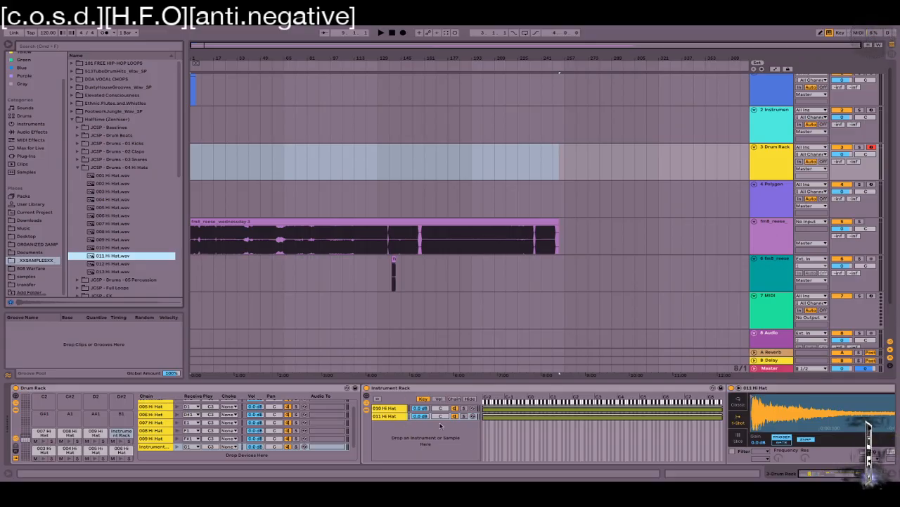
{"action": "left_click", "coordinate": [439, 426]}
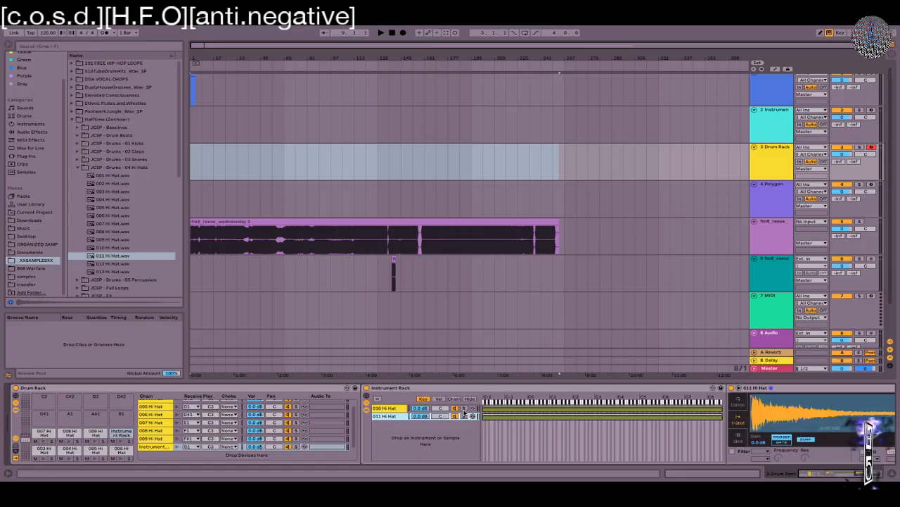
{"action": "key", "text": "super+z"}
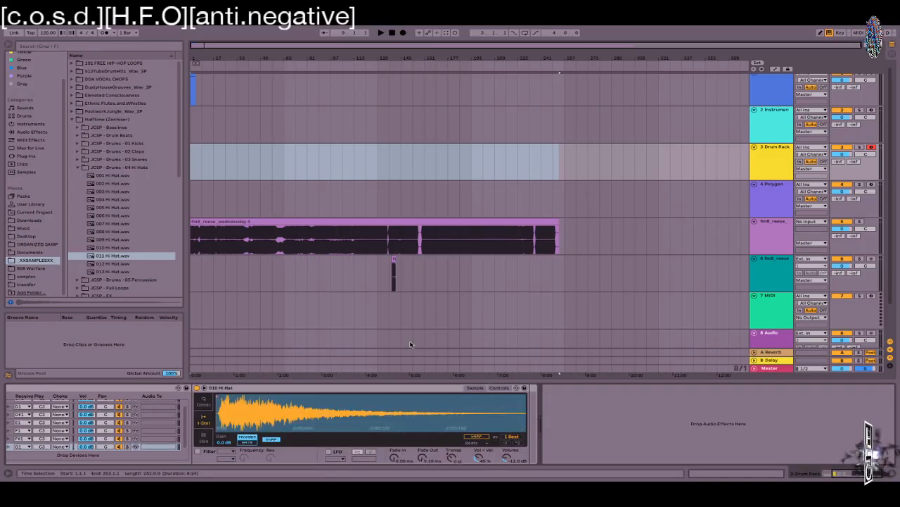
{"action": "scroll", "coordinate": [200, 418], "scroll_direction": "left", "scroll_amount": 5}
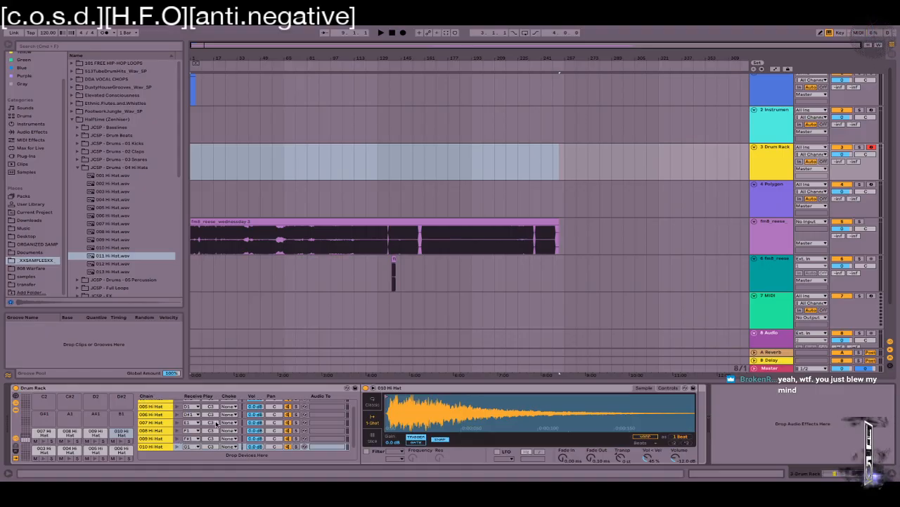
{"action": "scroll", "coordinate": [98, 405], "scroll_direction": "up", "scroll_amount": 4}
{"action": "scroll", "coordinate": [98, 405], "scroll_direction": "up", "scroll_amount": 1}
{"action": "scroll", "coordinate": [99, 405], "scroll_direction": "down", "scroll_amount": 6}
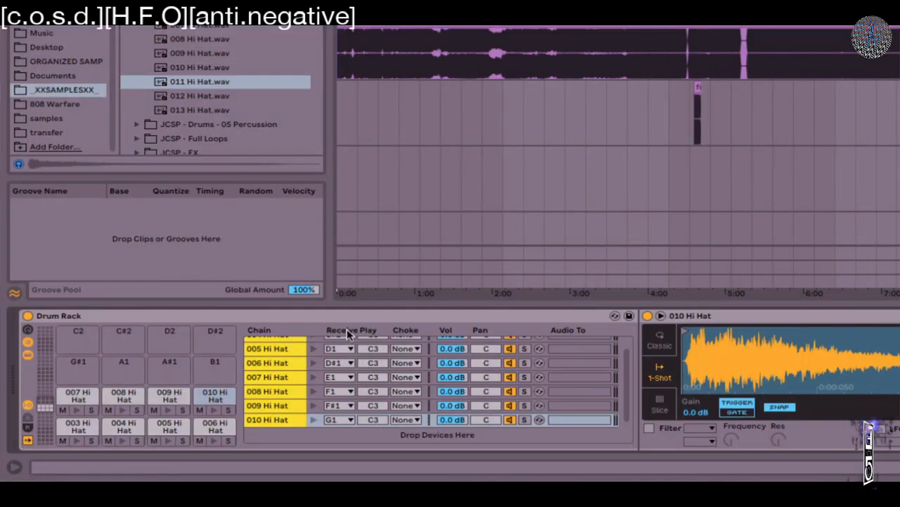
Step: Move the 003 Hi Hat sample to pad G#1 and back to C1
{"action": "left_click", "coordinate": [79, 424]}
{"action": "left_click_drag", "start_coordinate": [79, 426], "coordinate": [79, 366]}
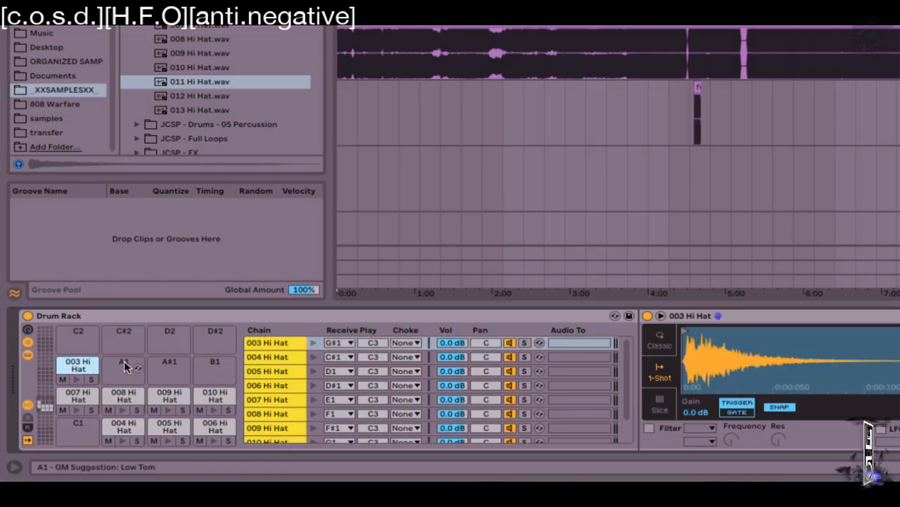
{"action": "mouse_move", "coordinate": [74, 438]}
{"action": "left_mouse_down"}
{"action": "mouse_move", "coordinate": [88, 436]}
{"action": "mouse_move", "coordinate": [73, 427]}
{"action": "mouse_move", "coordinate": [76, 370]}
{"action": "mouse_move", "coordinate": [78, 430]}
{"action": "left_mouse_up"}
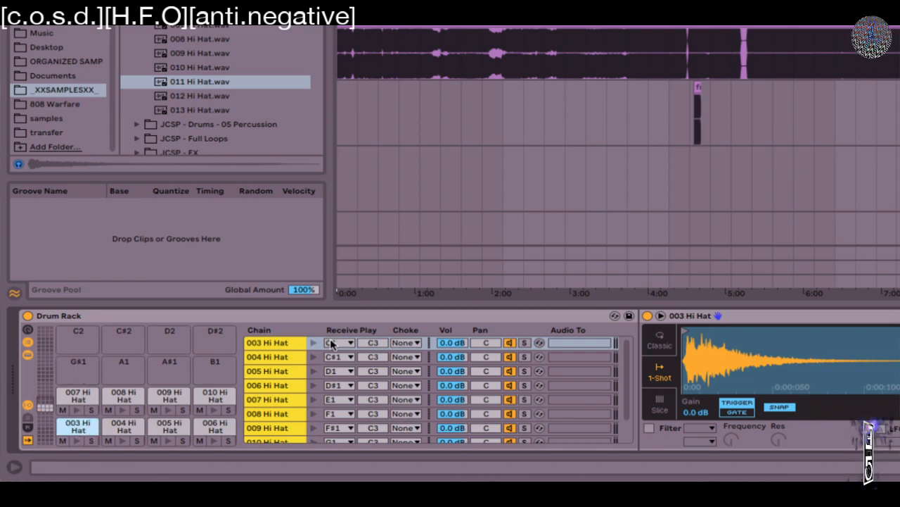
{"action": "left_click_drag", "start_coordinate": [82, 389], "coordinate": [82, 426]}
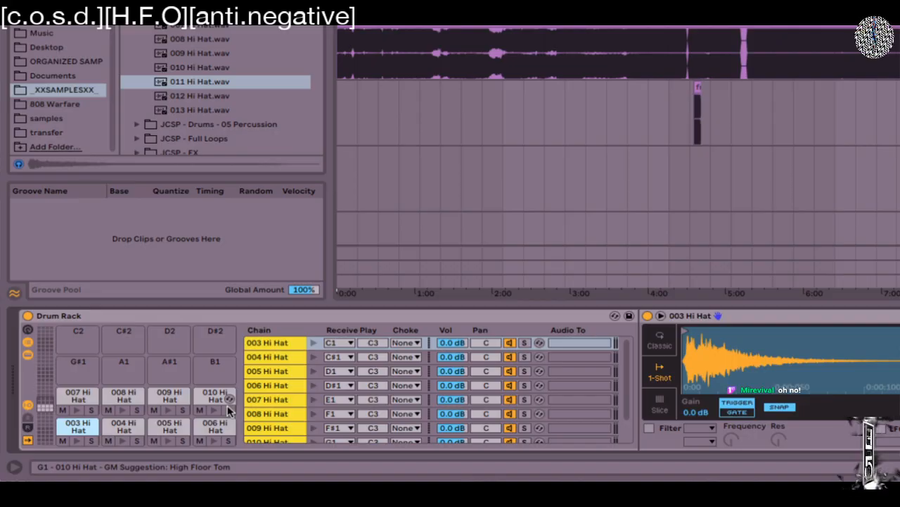
Step: Reset the 003 Hi Hat's play note to C3 and bring up its Choke choices
{"action": "mouse_move", "coordinate": [381, 342]}
{"action": "left_mouse_down"}
{"action": "mouse_move", "coordinate": [381, 310]}
{"action": "mouse_move", "coordinate": [380, 343]}
{"action": "left_mouse_up"}
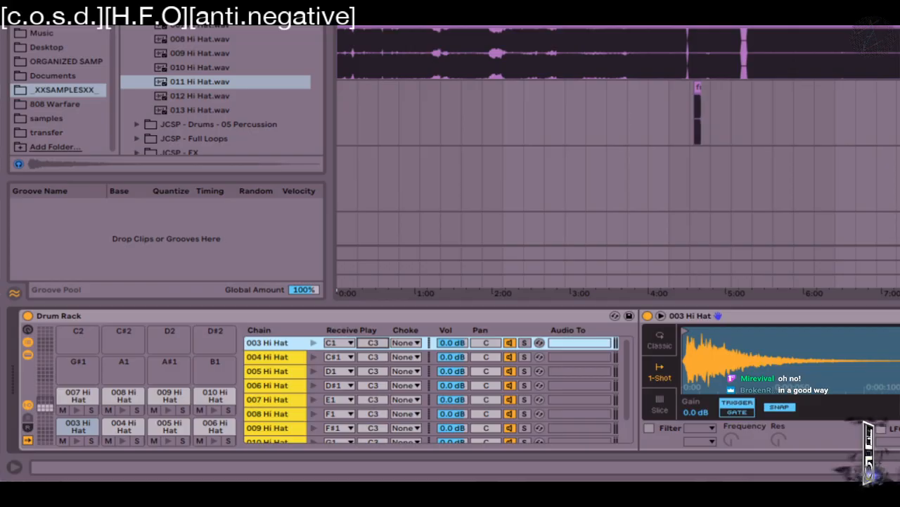
{"action": "left_click_drag", "start_coordinate": [381, 343], "coordinate": [381, 335]}
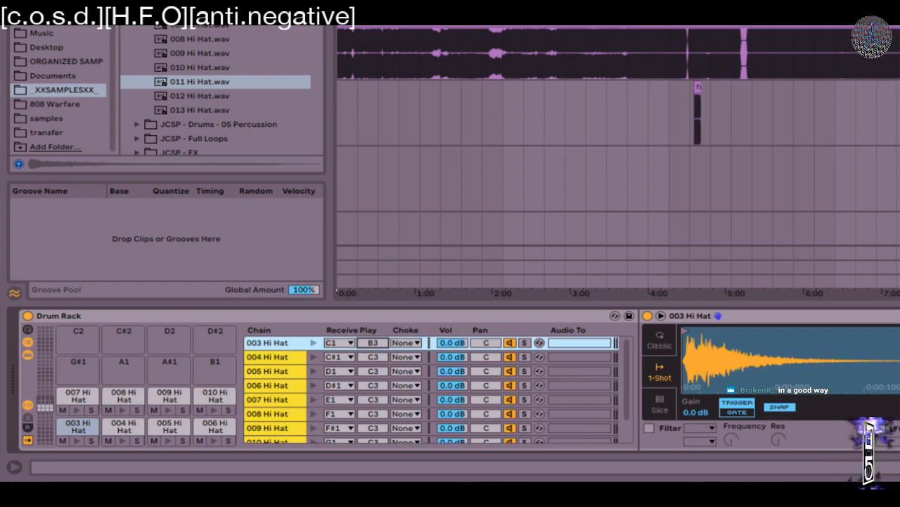
{"action": "double_click", "coordinate": [370, 343]}
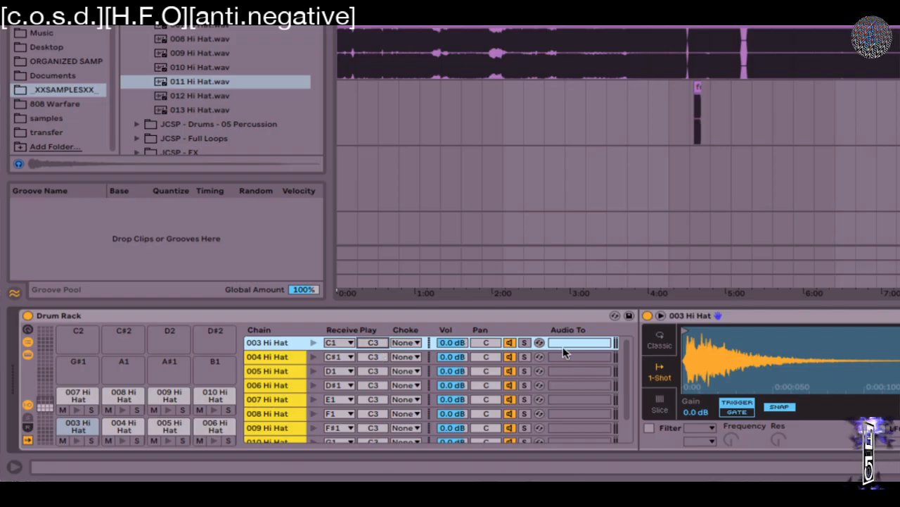
{"action": "left_click", "coordinate": [415, 343]}
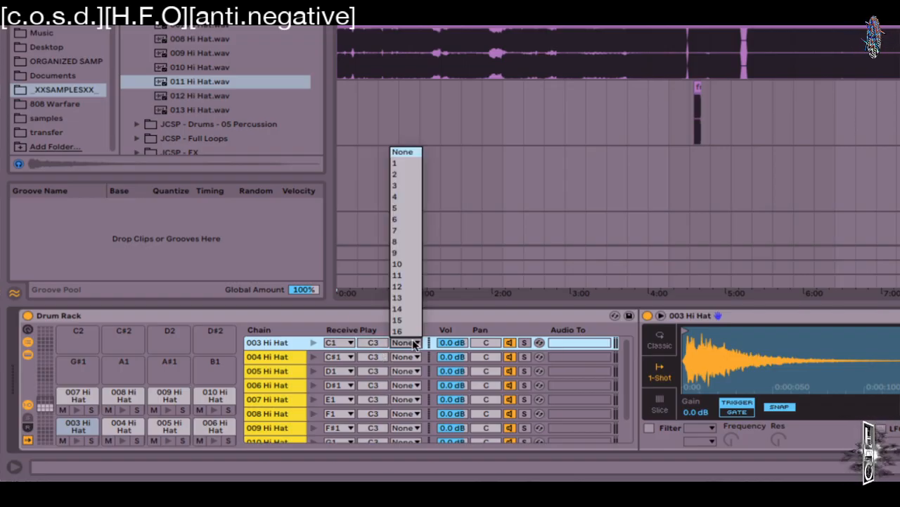
Step: Leave 003's choke at None and audition the 003 to 006 Hi Hat chains
{"action": "left_click", "coordinate": [497, 314]}
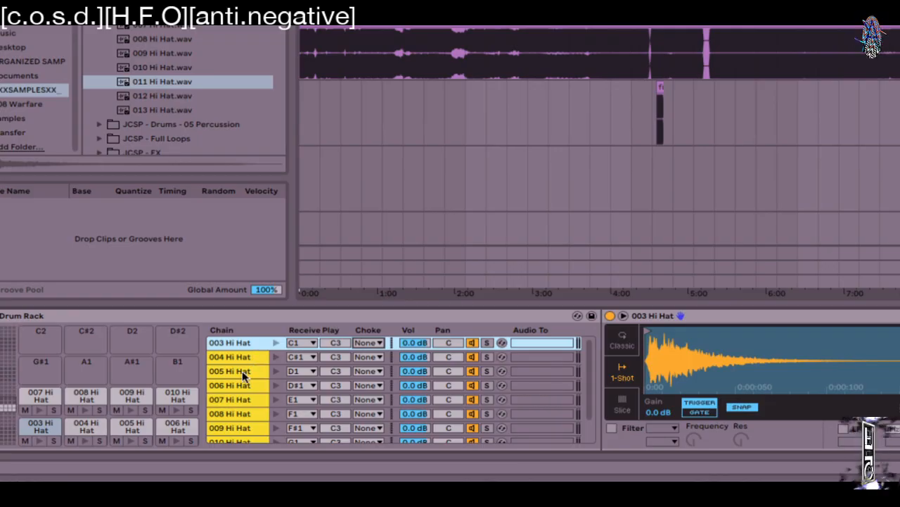
{"action": "left_click", "coordinate": [242, 399], "text": "shift"}
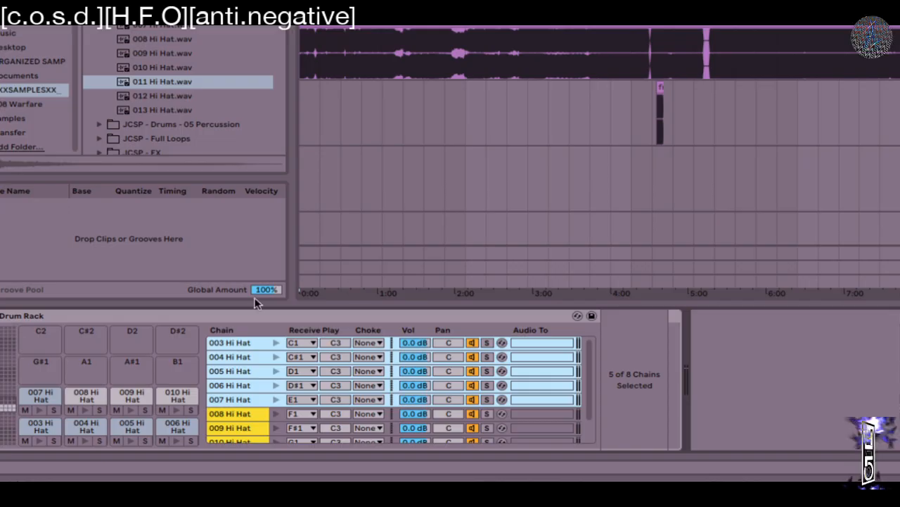
{"action": "left_click", "coordinate": [246, 371]}
{"action": "left_click", "coordinate": [249, 344]}
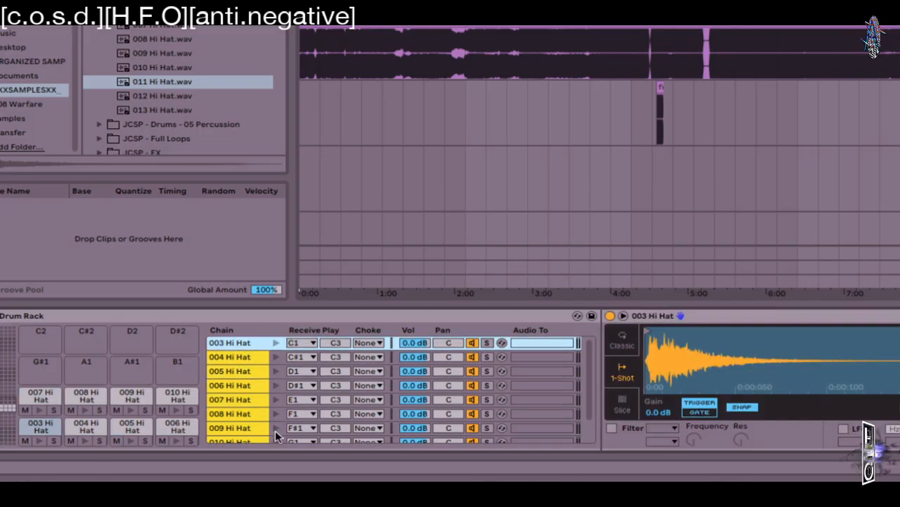
{"action": "left_click", "coordinate": [276, 343]}
{"action": "left_click", "coordinate": [275, 357]}
{"action": "left_click", "coordinate": [275, 370]}
{"action": "left_click", "coordinate": [275, 385]}
Step: Select the 004 and 005 Hi Hat chains and assign them to choke group 1
{"action": "left_click", "coordinate": [246, 371]}
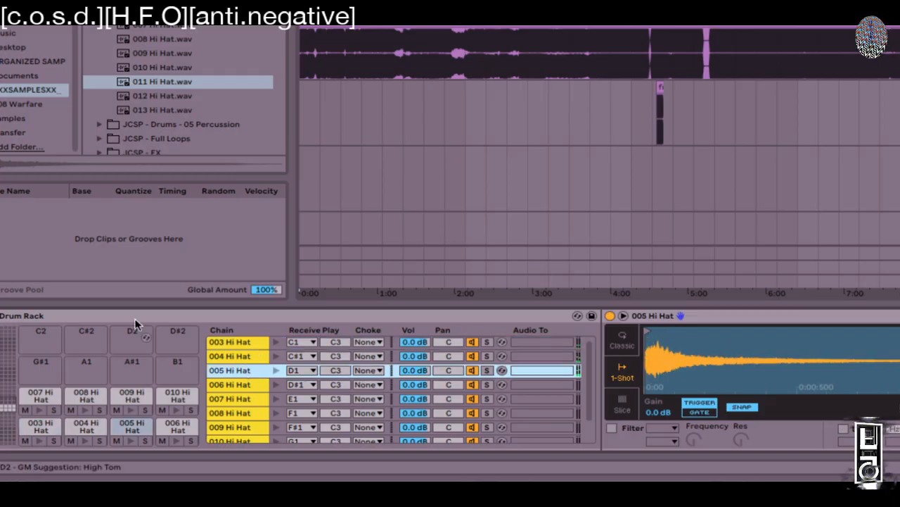
{"action": "scroll", "coordinate": [279, 360], "scroll_direction": "down", "scroll_amount": 1}
{"action": "left_click", "coordinate": [243, 354]}
{"action": "scroll", "coordinate": [244, 357], "scroll_direction": "down", "scroll_amount": 1}
{"action": "left_click", "coordinate": [275, 364]}
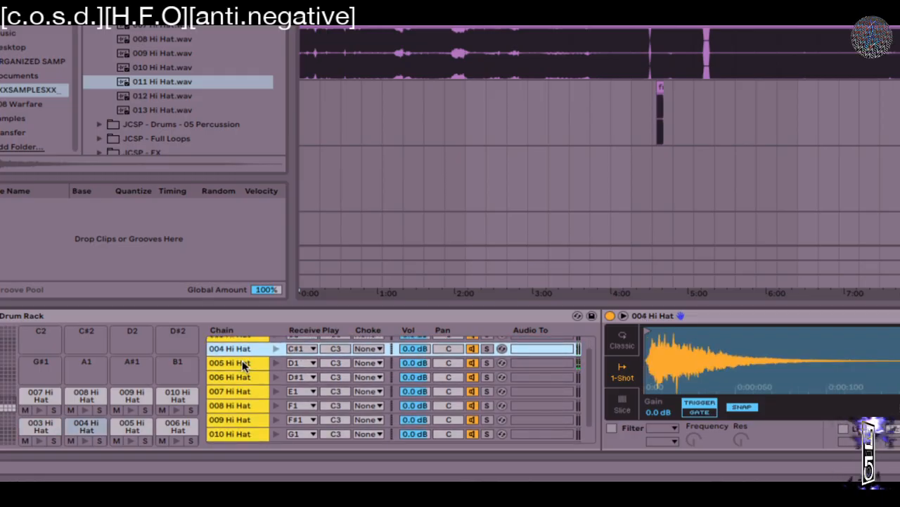
{"action": "left_click", "coordinate": [244, 363], "text": "shift"}
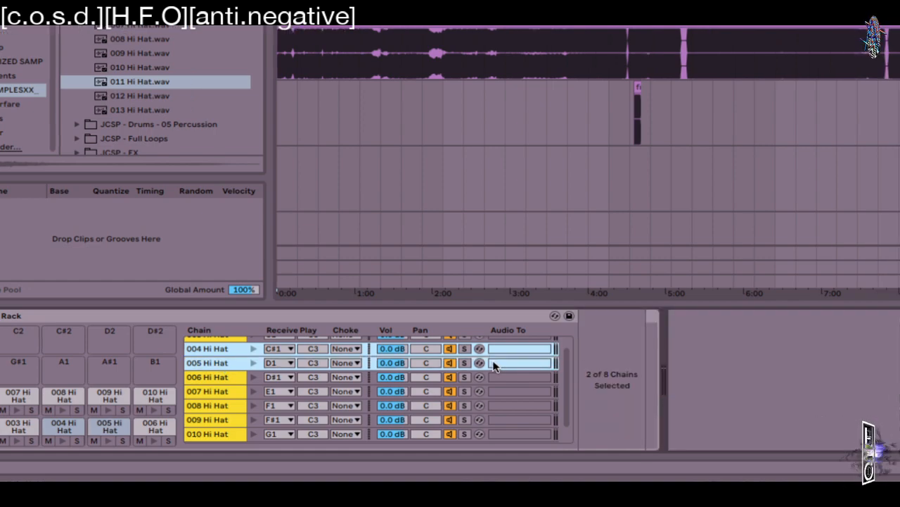
{"action": "left_click", "coordinate": [355, 363]}
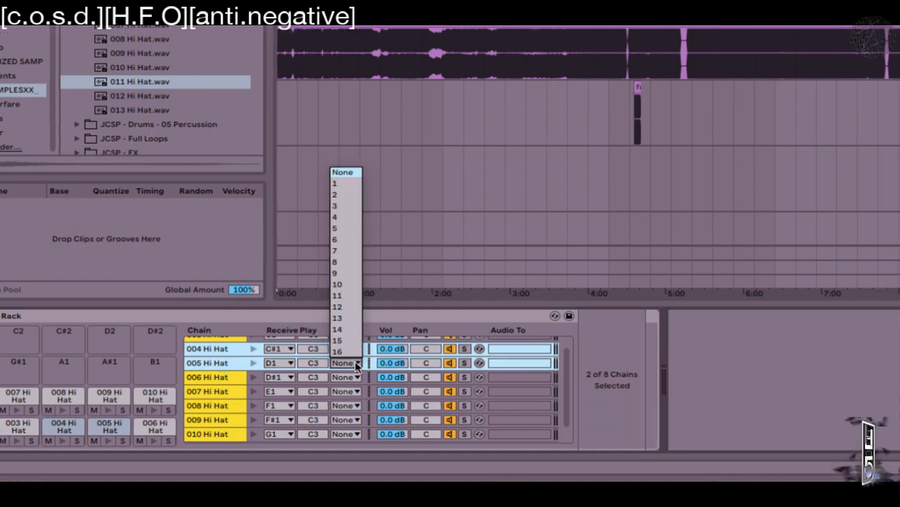
{"action": "left_click", "coordinate": [338, 185]}
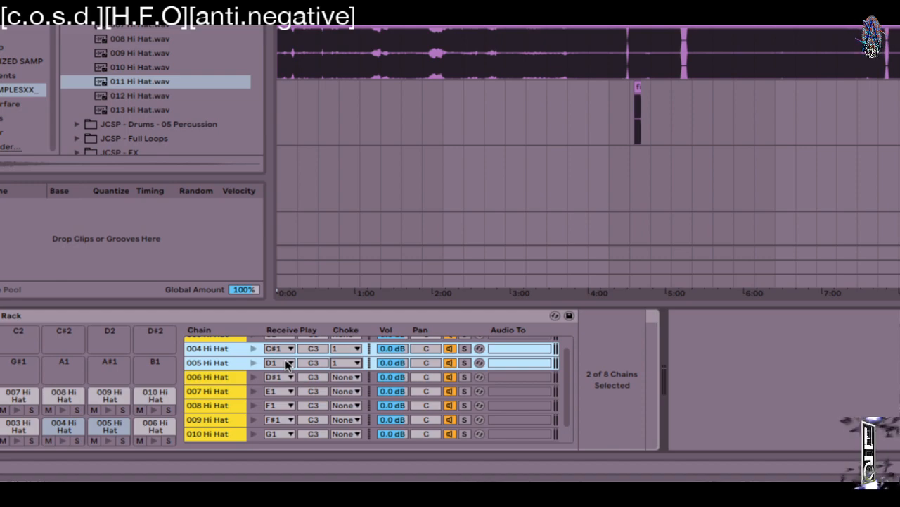
{"action": "left_click", "coordinate": [107, 409]}
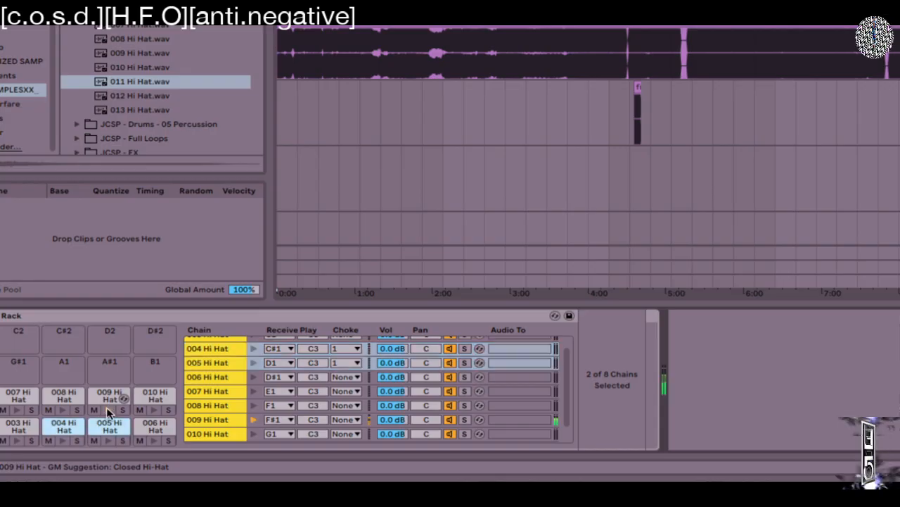
{"action": "left_click", "coordinate": [253, 349]}
{"action": "left_click", "coordinate": [254, 365]}
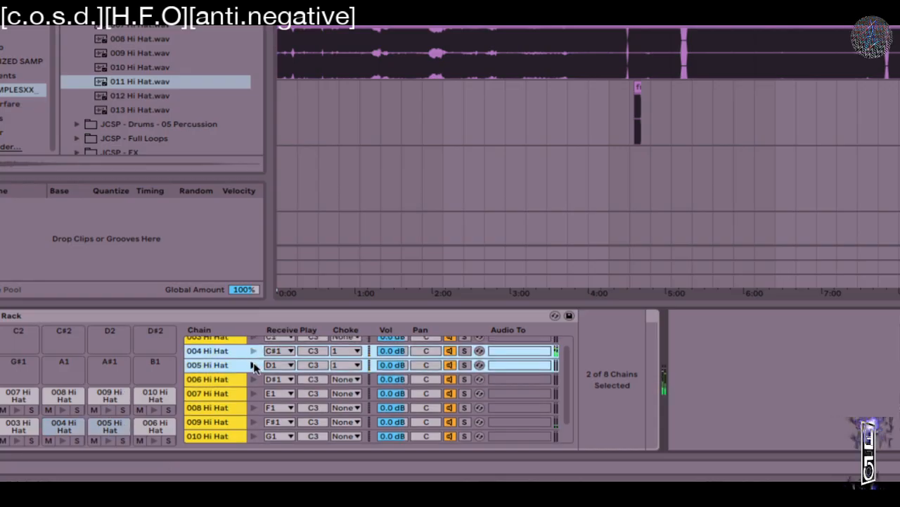
{"action": "left_click", "coordinate": [253, 351]}
{"action": "scroll", "coordinate": [254, 353], "scroll_direction": "down", "scroll_amount": 1}
{"action": "left_click", "coordinate": [253, 363]}
{"action": "left_click", "coordinate": [254, 350]}
{"action": "left_click", "coordinate": [253, 363]}
{"action": "left_click", "coordinate": [253, 352]}
{"action": "left_click", "coordinate": [253, 364]}
{"action": "left_click", "coordinate": [254, 351]}
{"action": "left_click", "coordinate": [253, 363]}
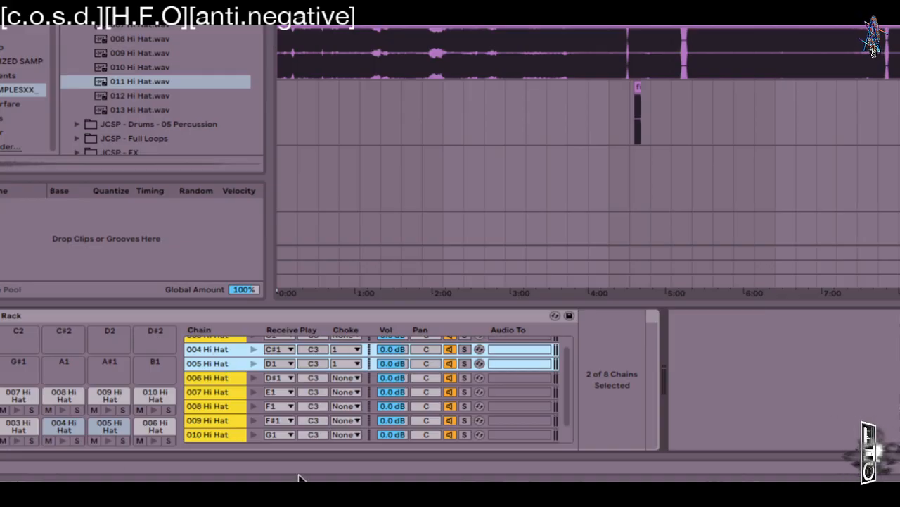
{"action": "left_click", "coordinate": [254, 392]}
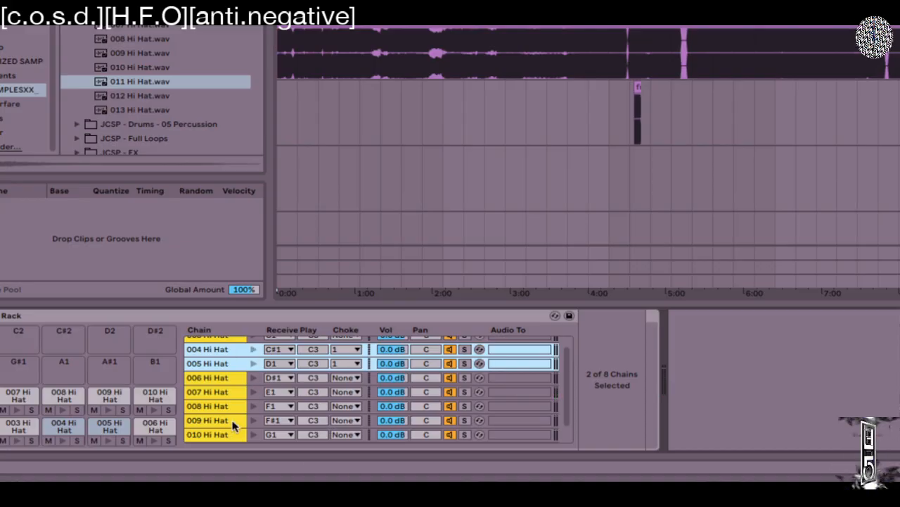
{"action": "scroll", "coordinate": [272, 408], "scroll_direction": "down", "scroll_amount": 1}
{"action": "left_click", "coordinate": [345, 367]}
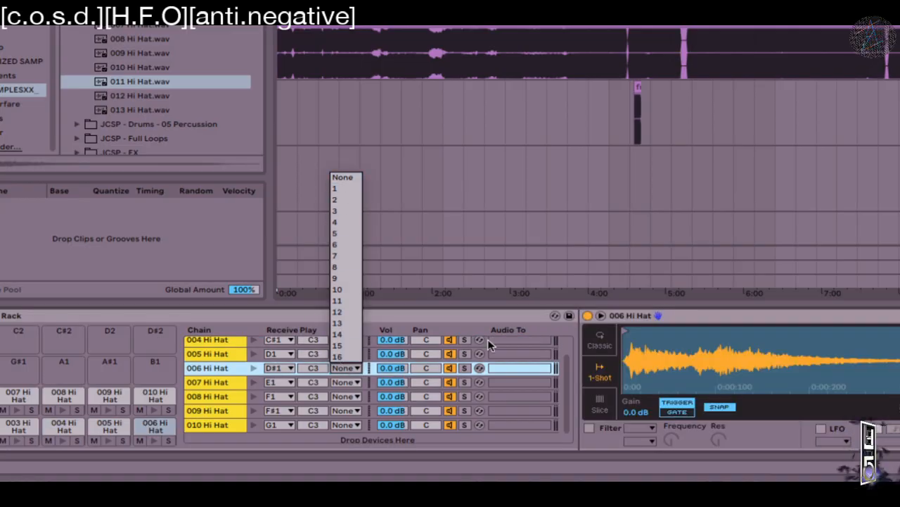
{"action": "left_click", "coordinate": [188, 318]}
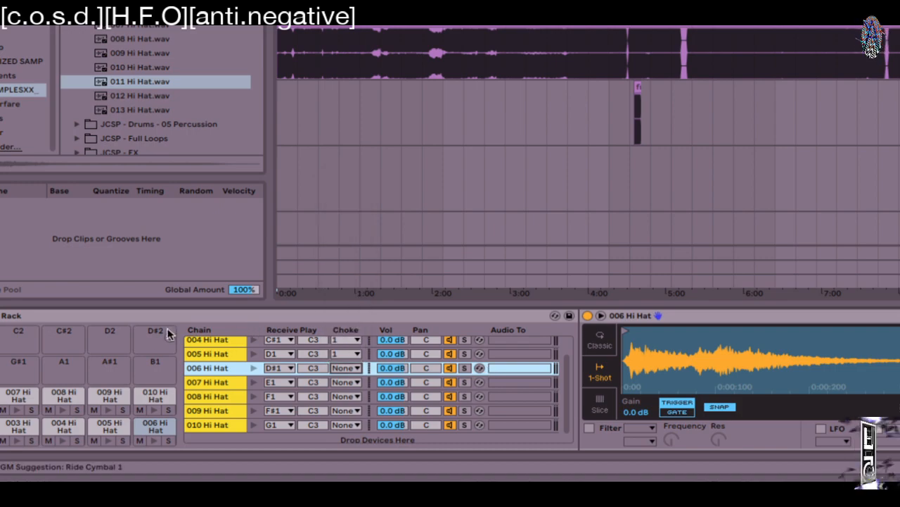
{"action": "left_click", "coordinate": [111, 313]}
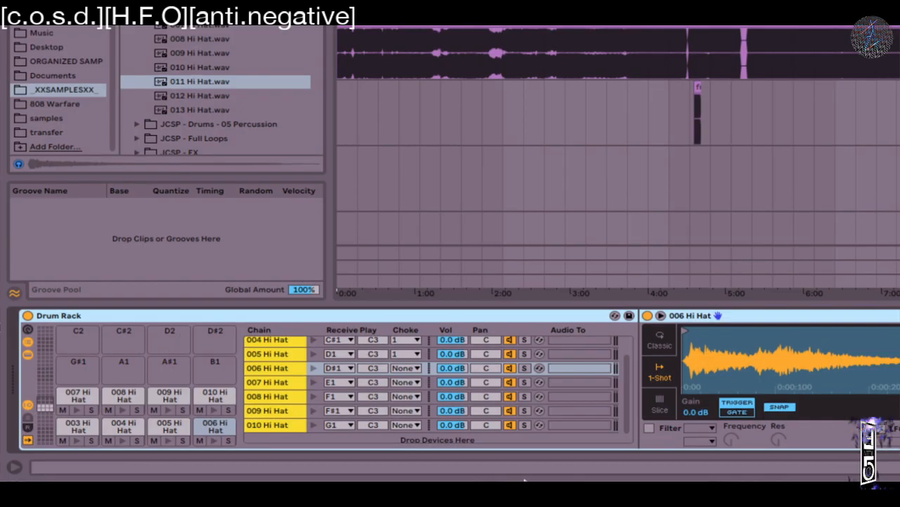
Step: Create a return chain in the Drum Rack, leaving 004 Hi Hat's output routing unchanged
{"action": "left_click", "coordinate": [27, 427]}
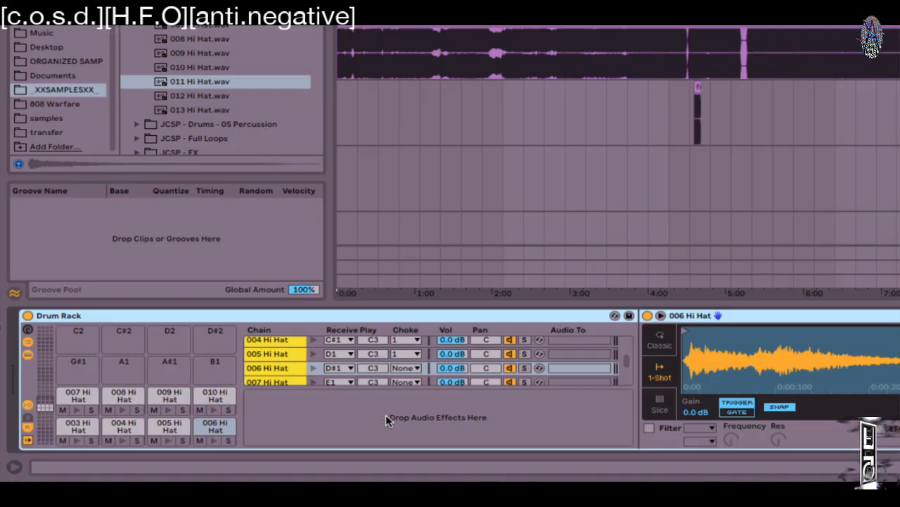
{"action": "right_click", "coordinate": [410, 418]}
{"action": "left_click", "coordinate": [465, 422]}
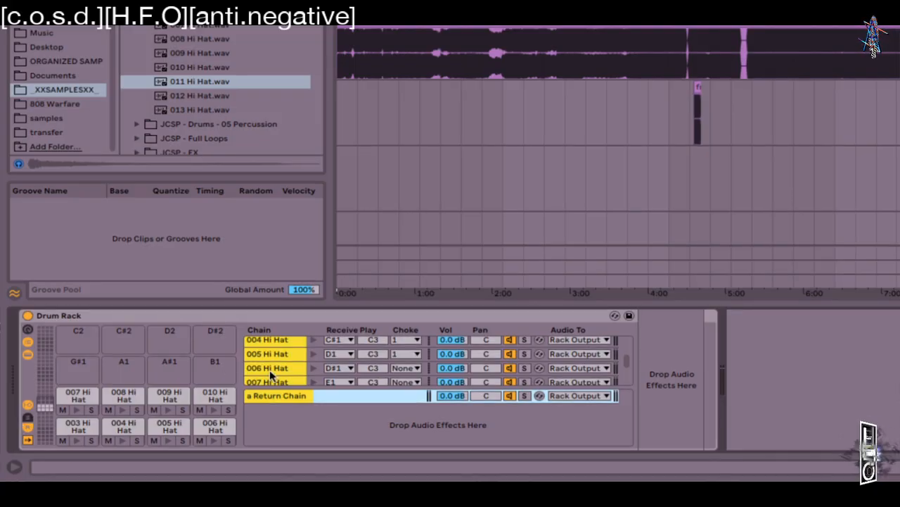
{"action": "left_click", "coordinate": [576, 339]}
{"action": "left_click", "coordinate": [458, 418]}
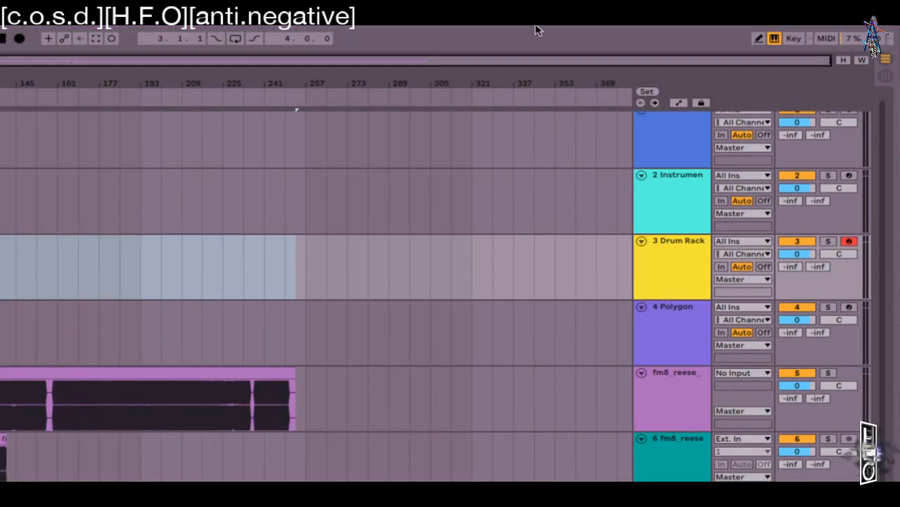
Step: Delete the Drum Rack's return chain and enlarge the chain list to show 004–010 Hi Hat
{"action": "left_click", "coordinate": [752, 287]}
{"action": "left_click", "coordinate": [748, 315]}
{"action": "scroll", "coordinate": [127, 415], "scroll_direction": "down", "scroll_amount": 1}
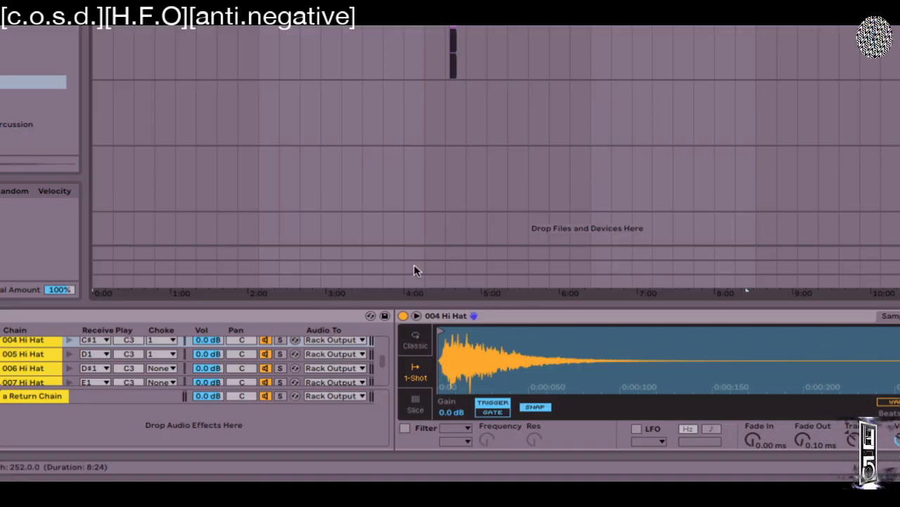
{"action": "left_click", "coordinate": [365, 361]}
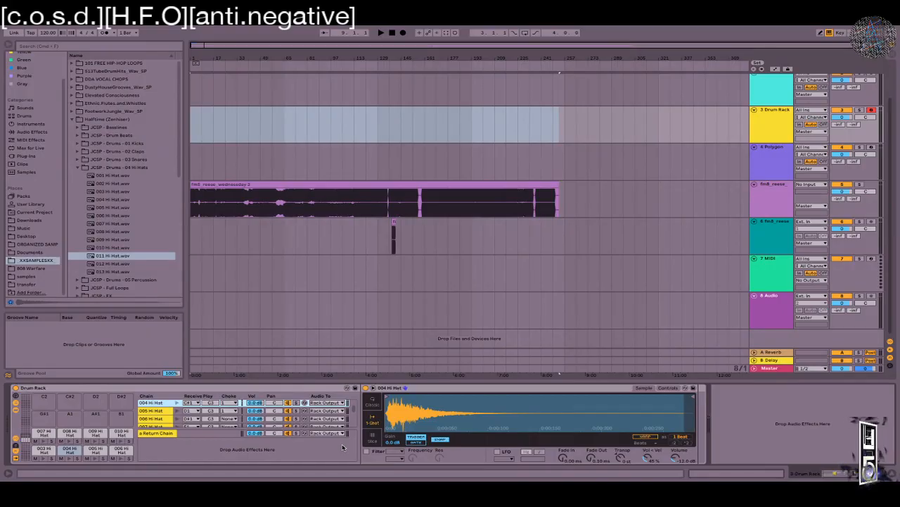
{"action": "left_click", "coordinate": [185, 434]}
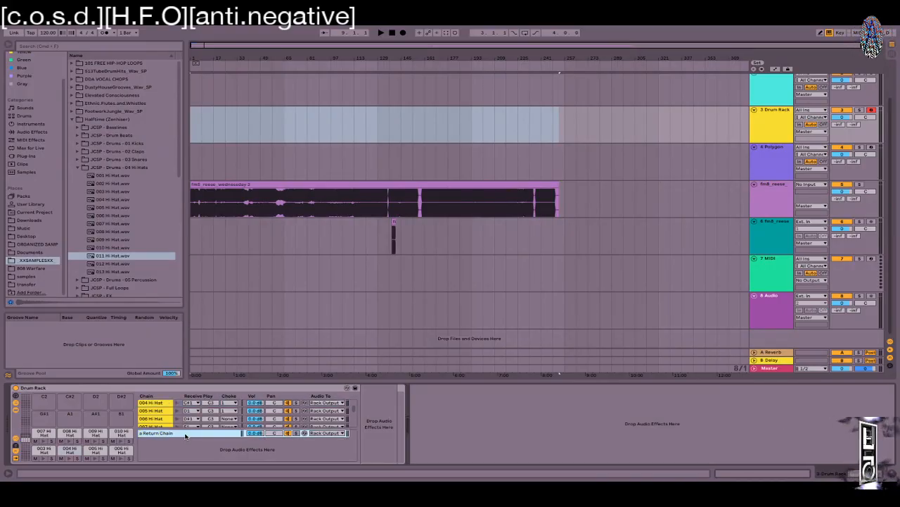
{"action": "key", "text": "Delete"}
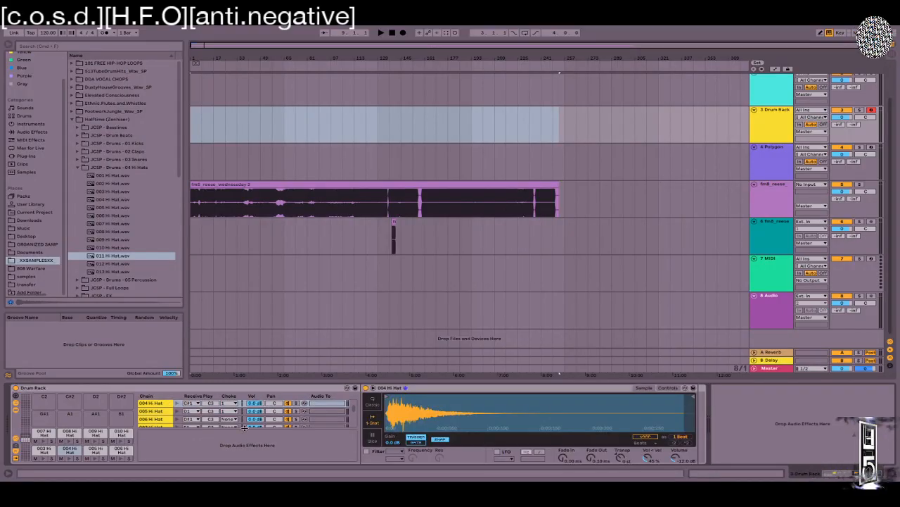
{"action": "left_click_drag", "start_coordinate": [244, 427], "coordinate": [244, 455]}
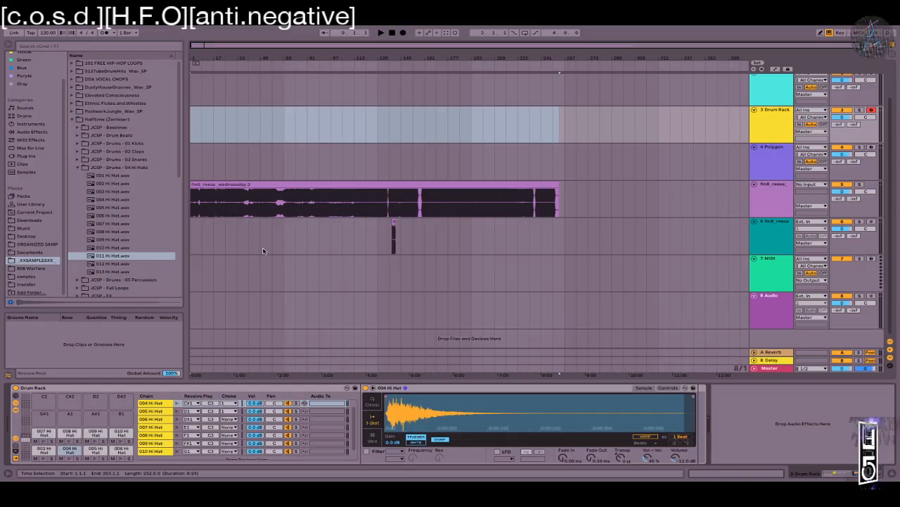
Step: Load Battery 4 onto track 3 via a 'batter' browser search
{"action": "key", "text": "super+f"}
{"action": "type", "text": "batter"}
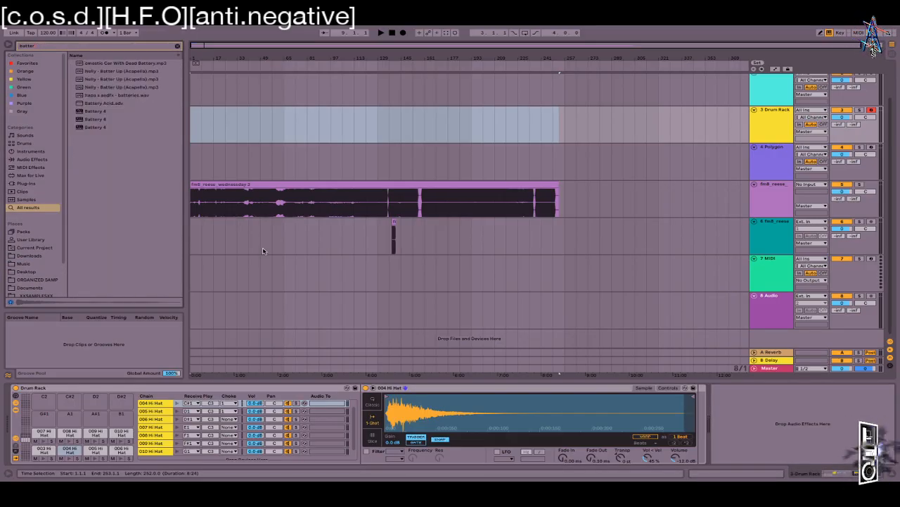
{"action": "left_click", "coordinate": [90, 127]}
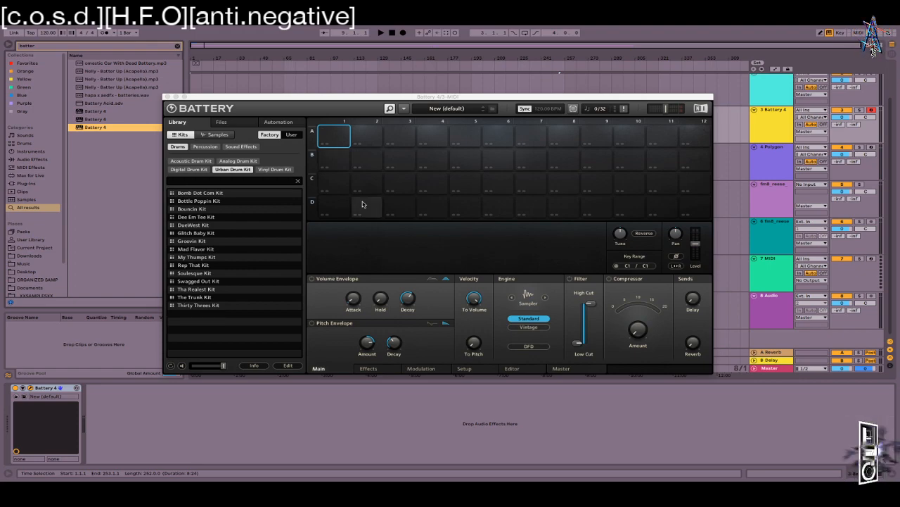
{"action": "left_click", "coordinate": [200, 203]}
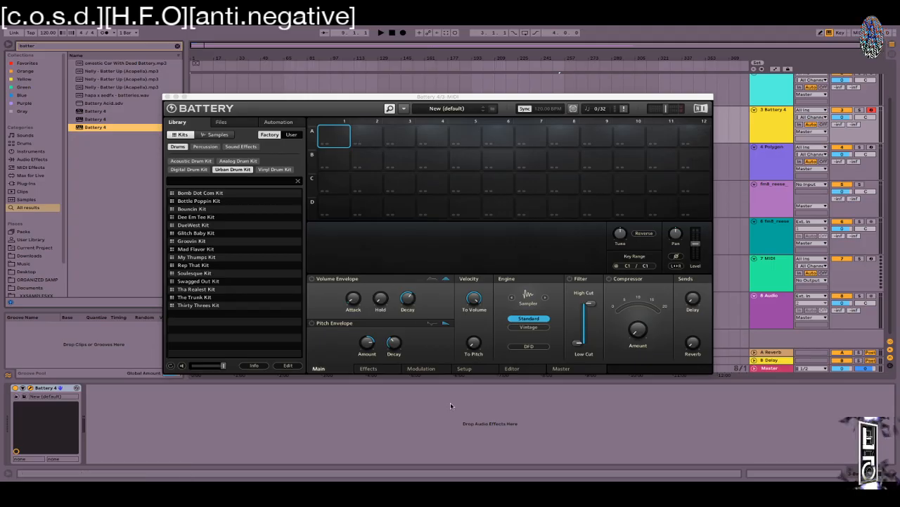
Step: Tour Battery's Effects, Editor and Master pages, then enable Articulation in Setup
{"action": "left_click", "coordinate": [368, 368]}
{"action": "left_click", "coordinate": [432, 371]}
{"action": "left_click", "coordinate": [470, 371]}
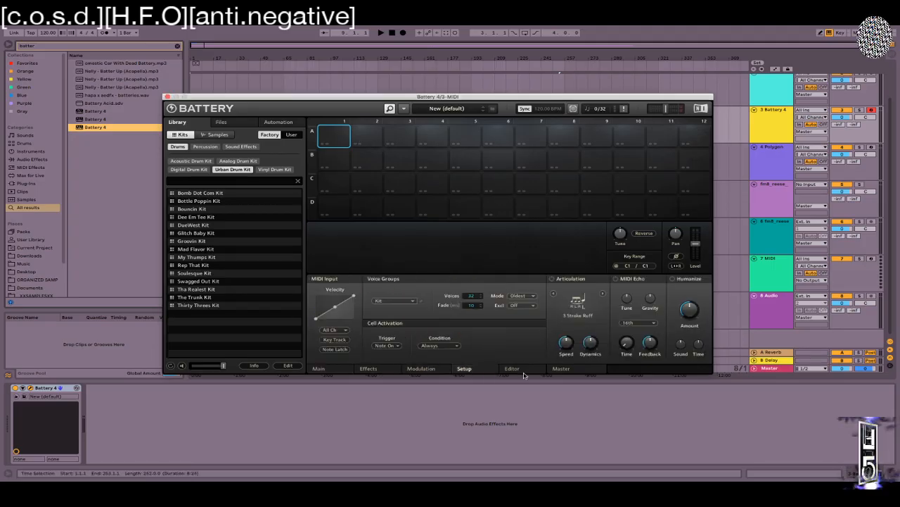
{"action": "left_click", "coordinate": [566, 370]}
{"action": "left_click", "coordinate": [529, 372]}
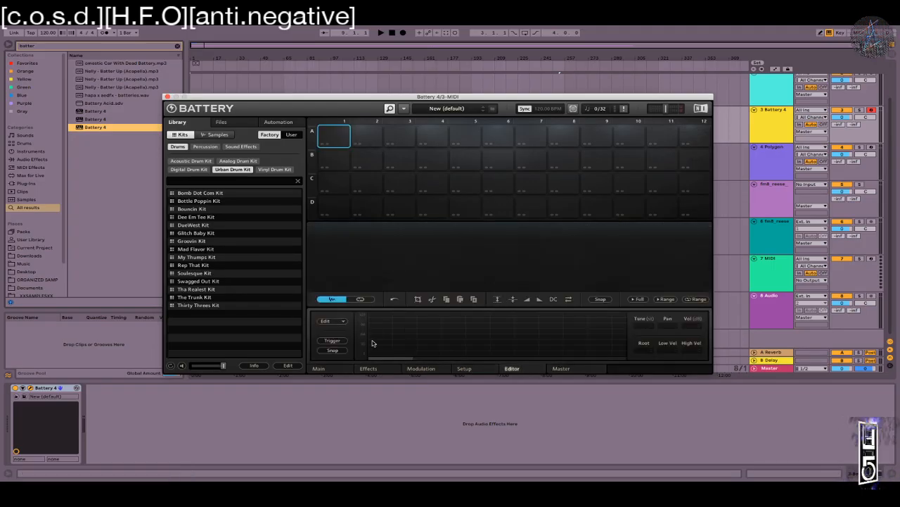
{"action": "left_click", "coordinate": [460, 369]}
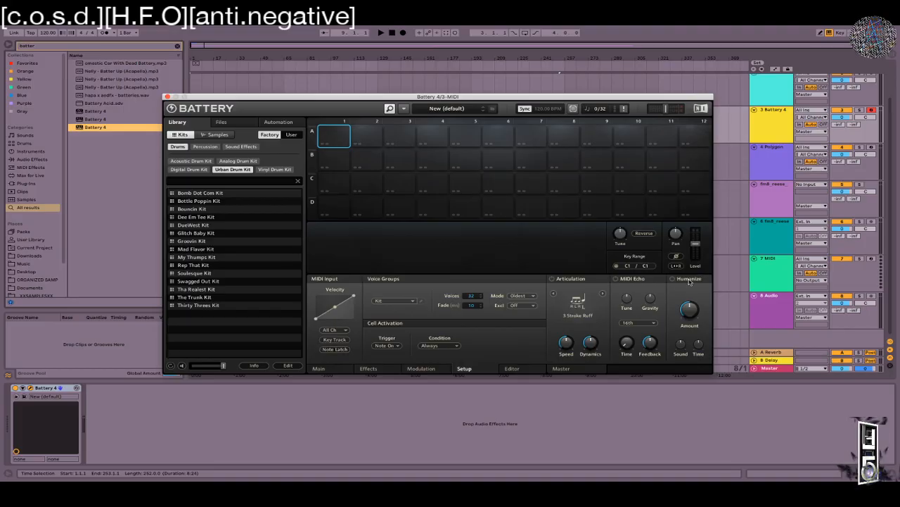
{"action": "left_click", "coordinate": [553, 279]}
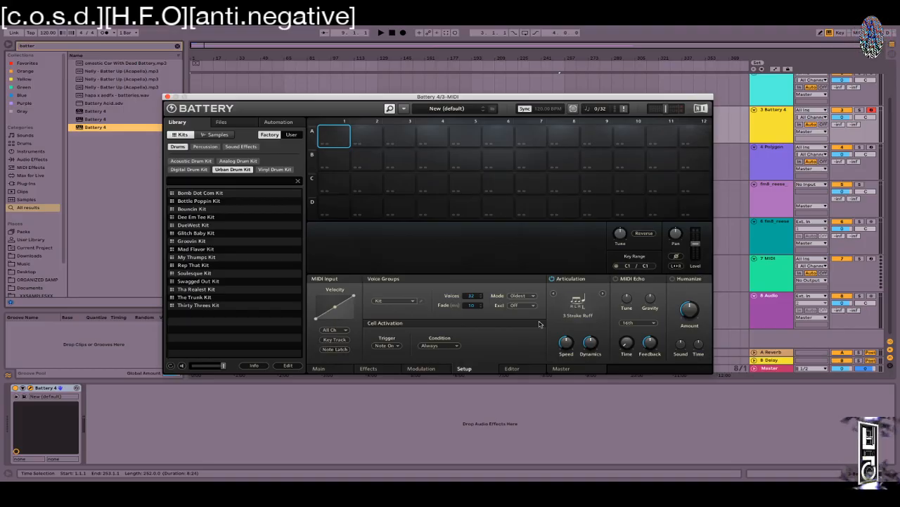
{"action": "left_click", "coordinate": [578, 303]}
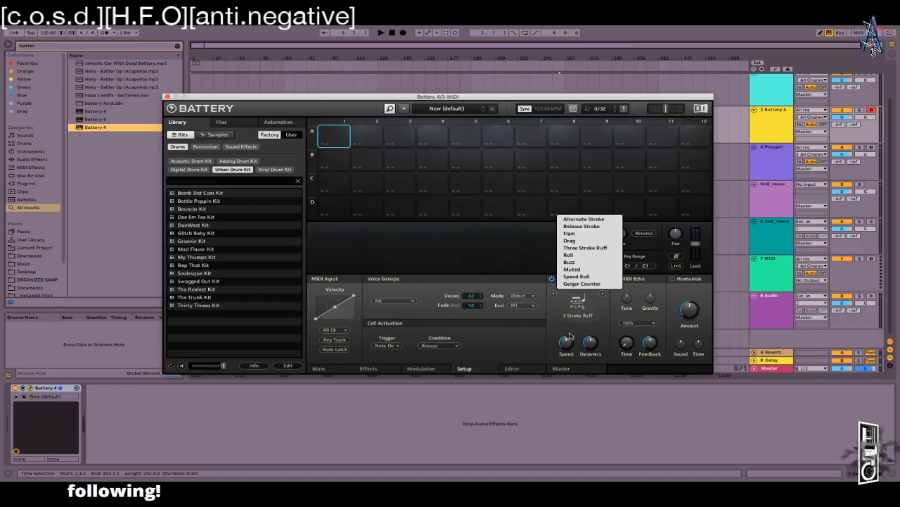
{"action": "left_click", "coordinate": [528, 341]}
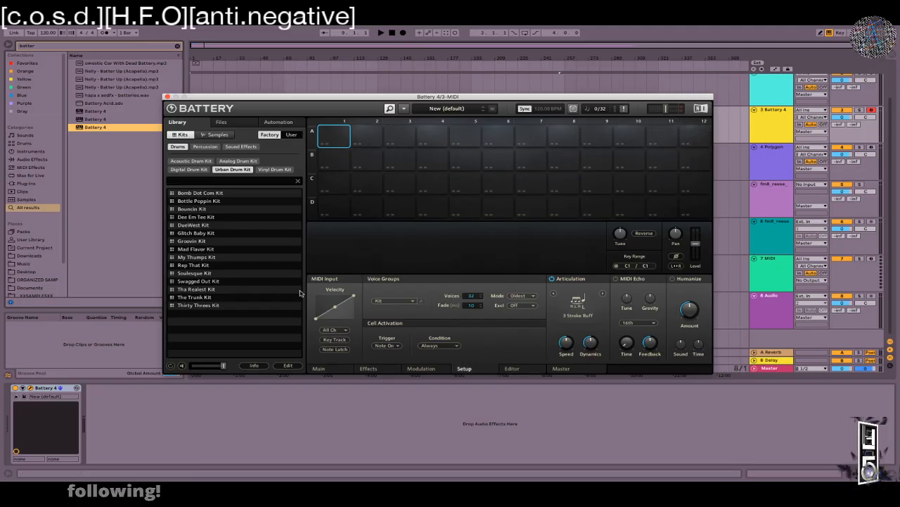
{"action": "left_click_drag", "start_coordinate": [557, 97], "coordinate": [639, 109]}
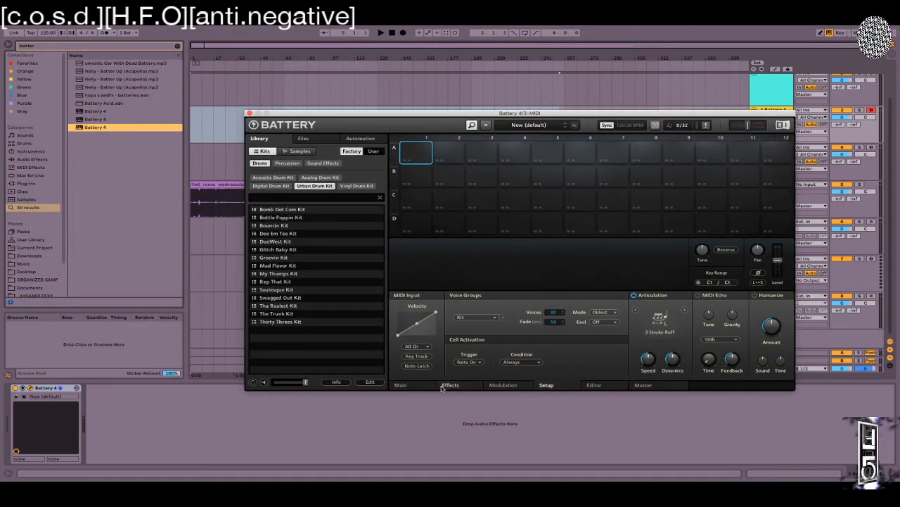
Step: Load the DueWest Kit from the Library onto Battery 4's pad grid
{"action": "left_click", "coordinate": [491, 386]}
{"action": "left_click", "coordinate": [458, 384]}
{"action": "left_click", "coordinate": [491, 386]}
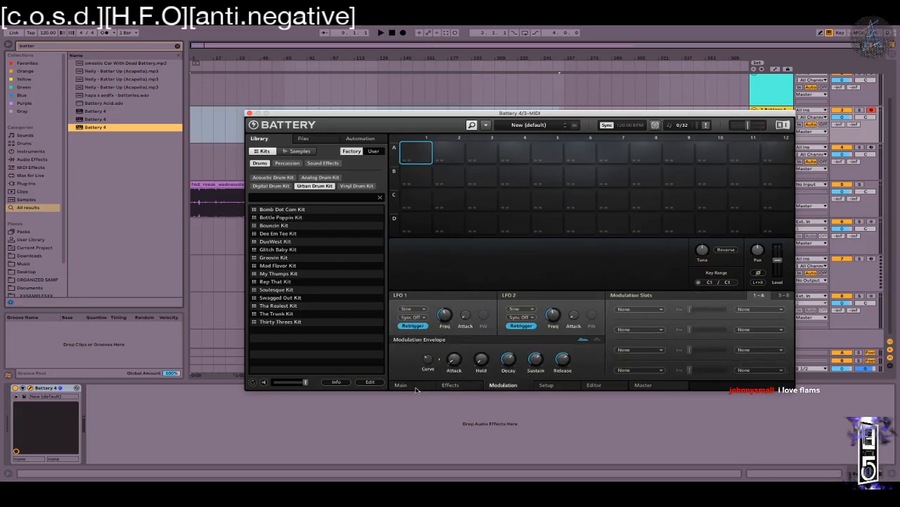
{"action": "left_click", "coordinate": [414, 387]}
{"action": "left_click_drag", "start_coordinate": [303, 243], "coordinate": [567, 187]}
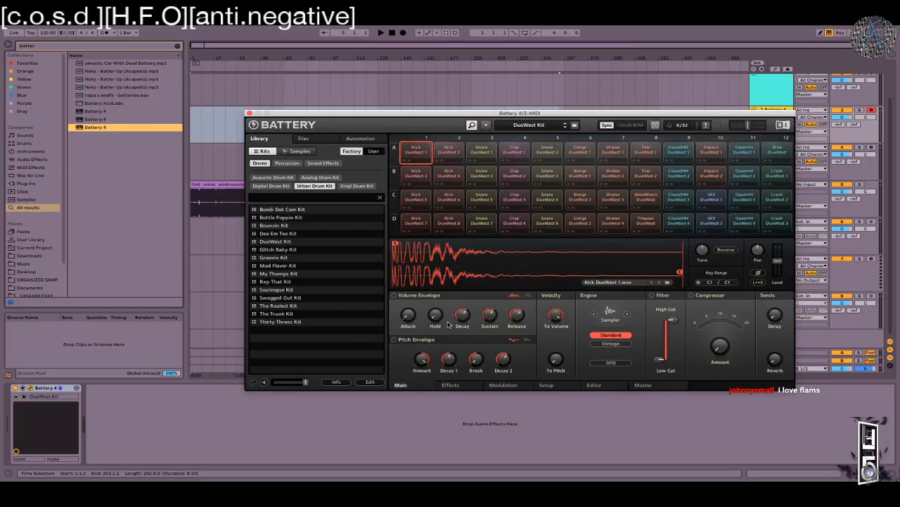
Step: Reorder the effects chain: Compressor right after Saturation, LoFi moved later
{"action": "left_click", "coordinate": [450, 384]}
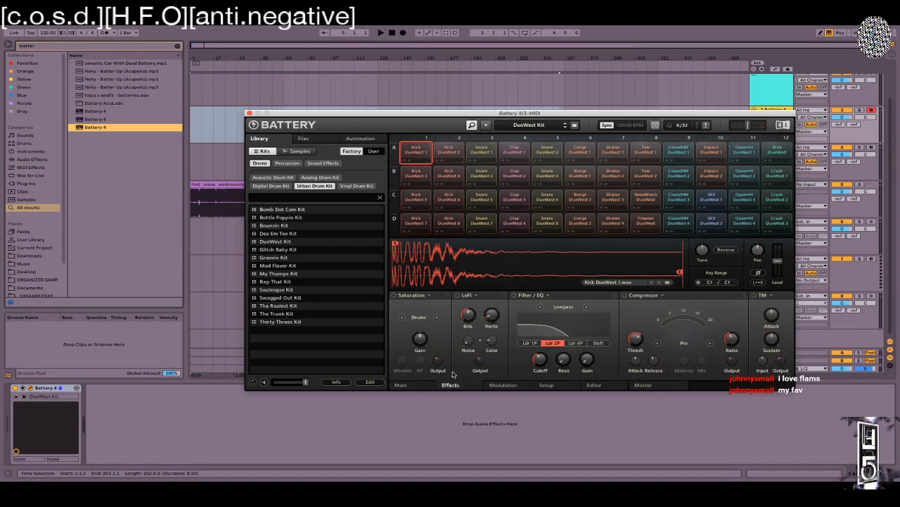
{"action": "left_click_drag", "start_coordinate": [458, 298], "coordinate": [623, 297]}
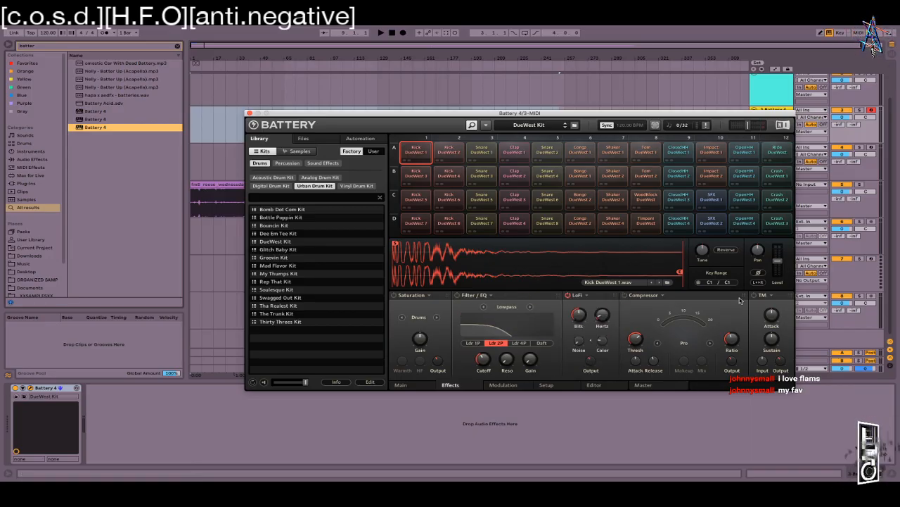
{"action": "left_click_drag", "start_coordinate": [721, 299], "coordinate": [451, 298]}
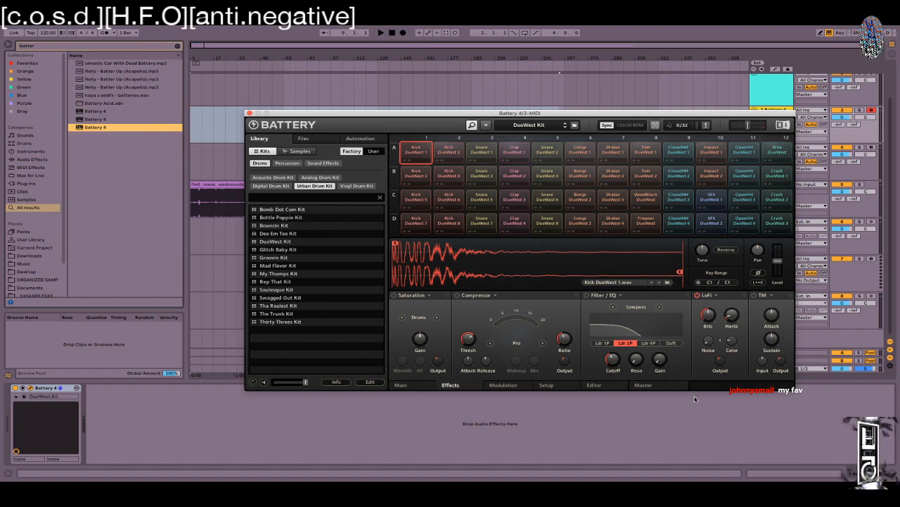
Step: Look over the modulation, master bus and effects pages, then the Setup settings
{"action": "left_click", "coordinate": [516, 386]}
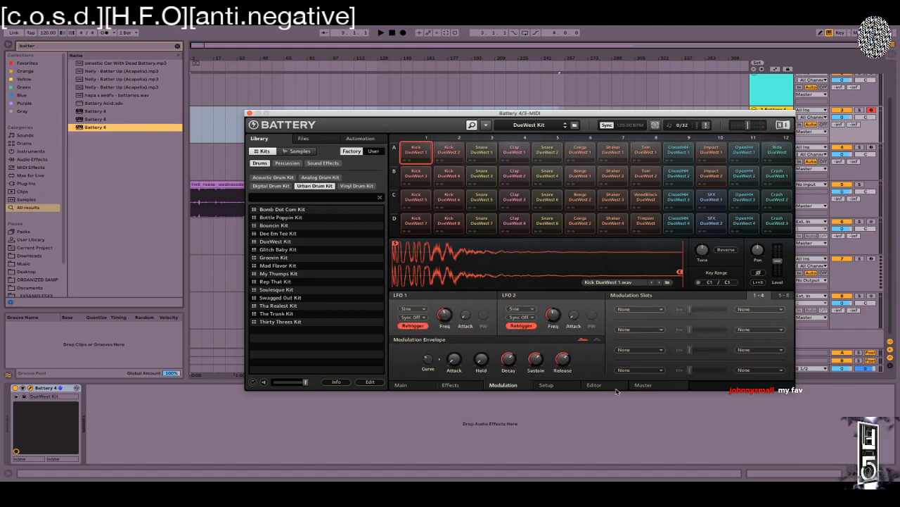
{"action": "left_click", "coordinate": [643, 386]}
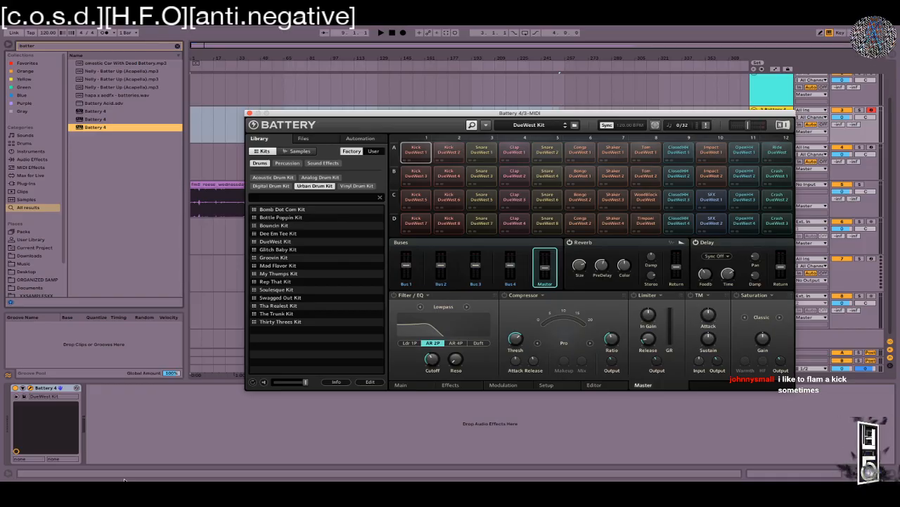
{"action": "left_click", "coordinate": [526, 386]}
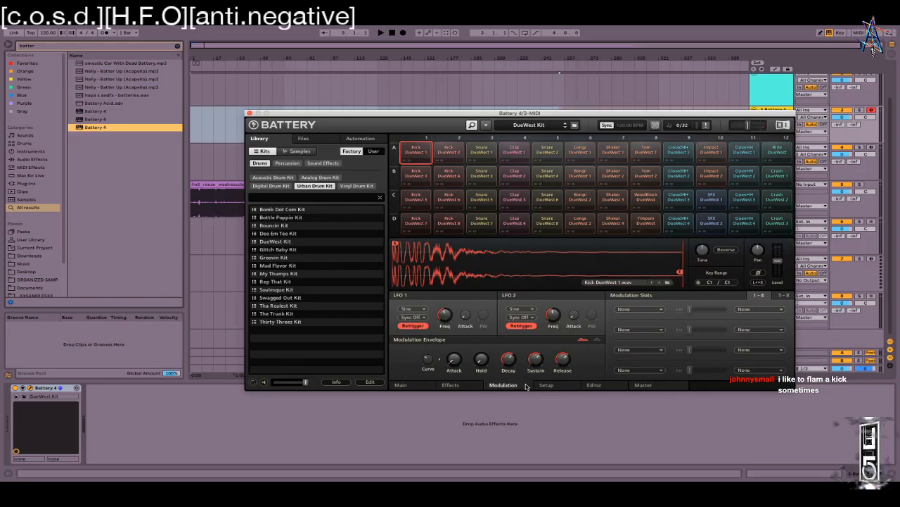
{"action": "left_click", "coordinate": [454, 386]}
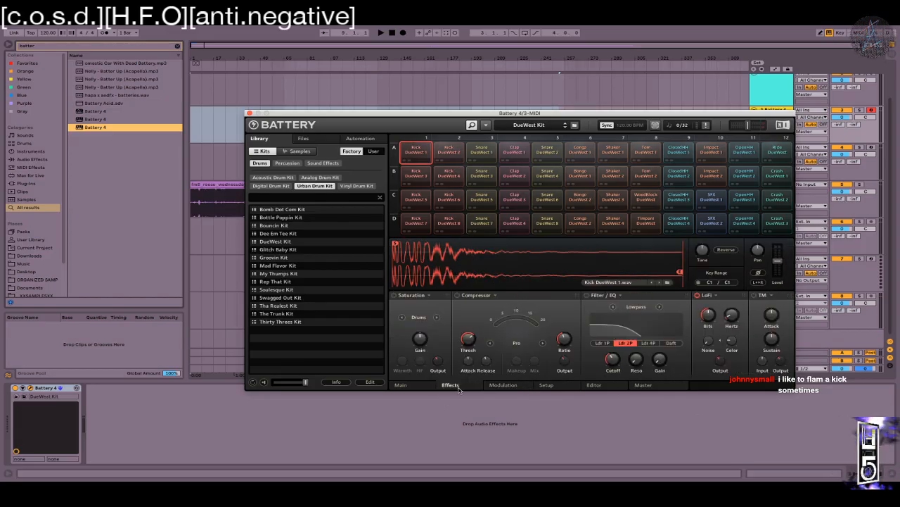
{"action": "left_click", "coordinate": [556, 389]}
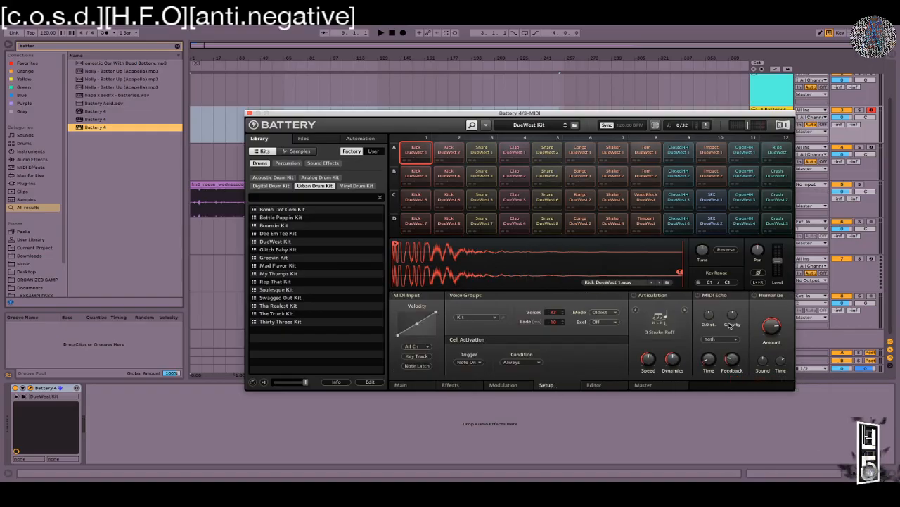
Step: Give WoodBlock DueWest a Roll articulation (dynamics 24%, speed 3%), then select Snare DueWest 5
{"action": "left_click", "coordinate": [634, 296]}
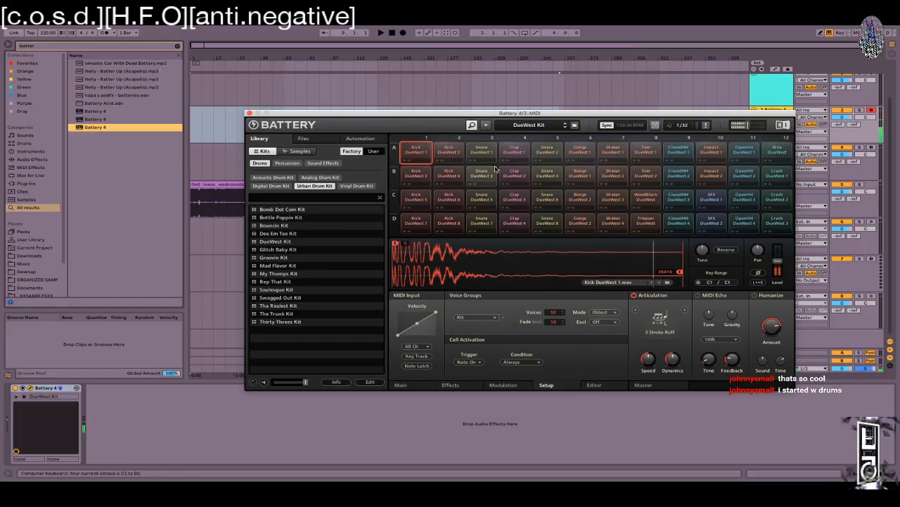
{"action": "left_click", "coordinate": [646, 199]}
{"action": "left_click", "coordinate": [634, 295]}
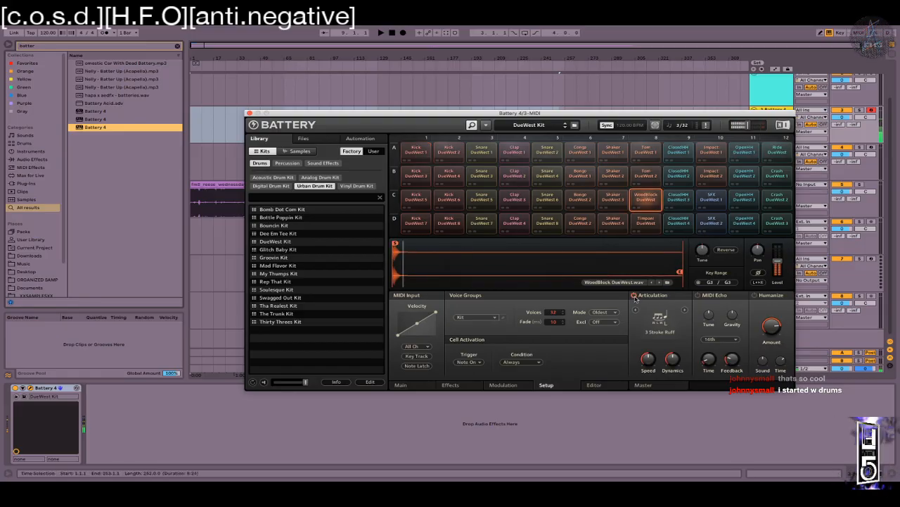
{"action": "left_click_drag", "start_coordinate": [673, 327], "coordinate": [669, 384]}
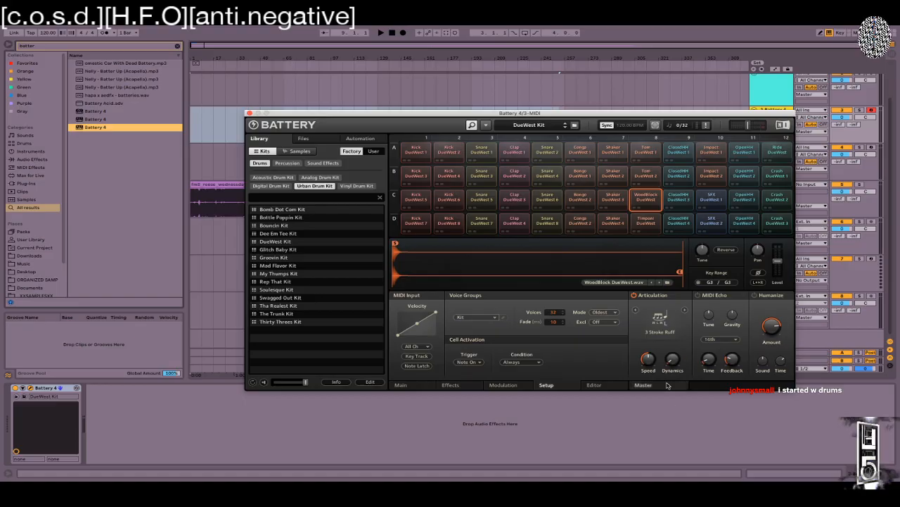
{"action": "left_click_drag", "start_coordinate": [649, 358], "coordinate": [648, 327]}
{"action": "left_click", "coordinate": [659, 319]}
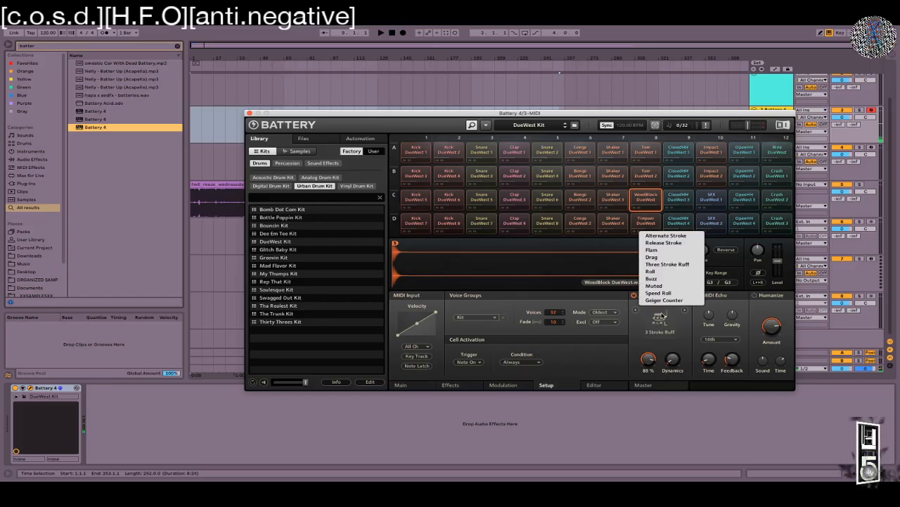
{"action": "left_click", "coordinate": [650, 271]}
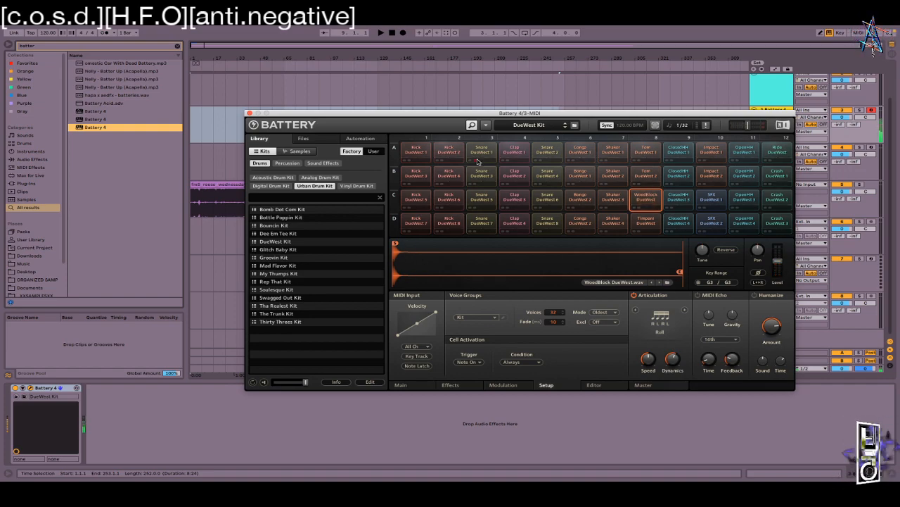
{"action": "left_click", "coordinate": [481, 199]}
{"action": "mouse_move", "coordinate": [667, 358]}
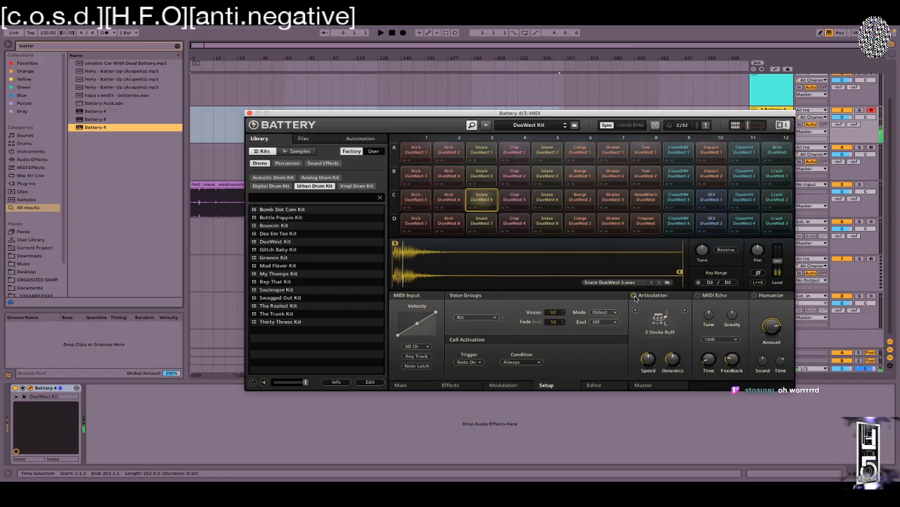
Step: Enable articulation on the snare pad and set it to Roll with 80% dynamics
{"action": "left_click", "coordinate": [635, 295]}
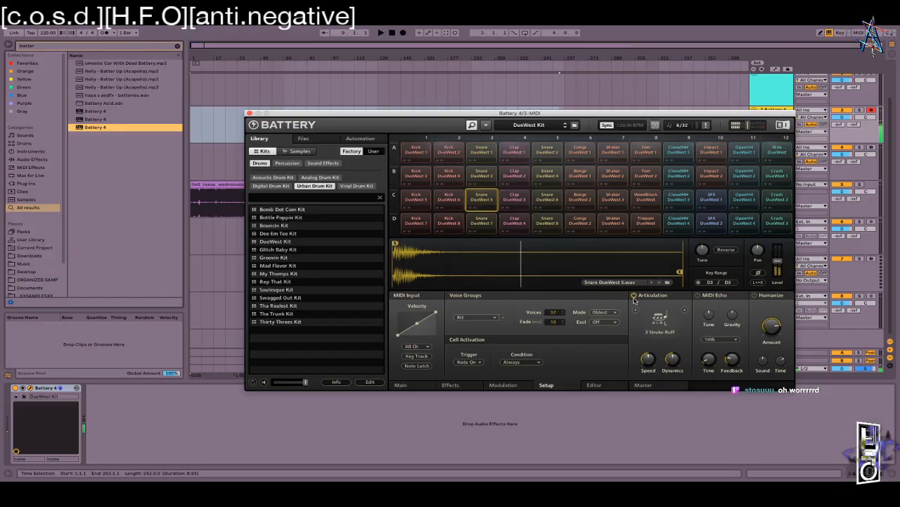
{"action": "left_click", "coordinate": [660, 318]}
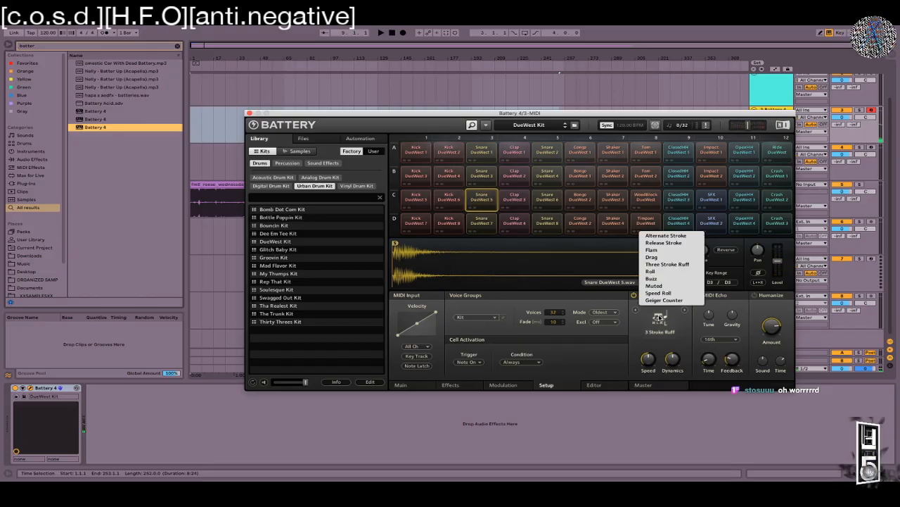
{"action": "left_click", "coordinate": [651, 272]}
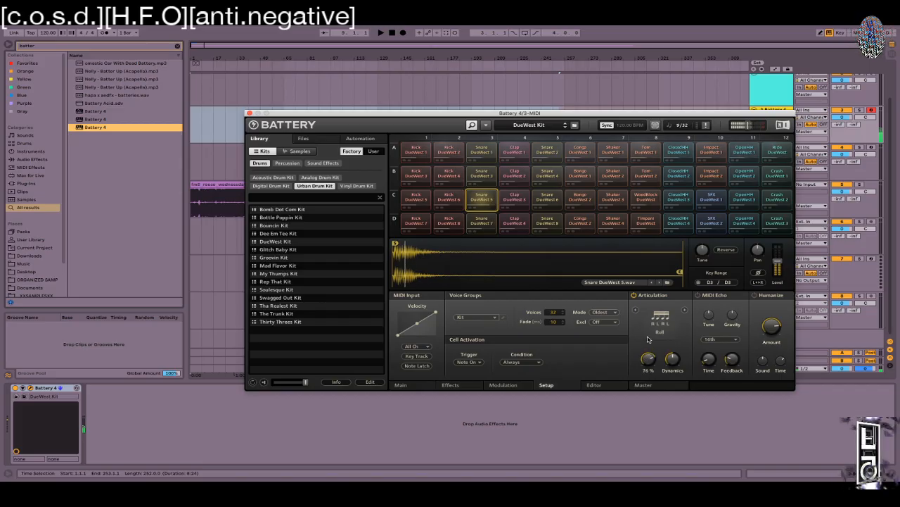
{"action": "left_click_drag", "start_coordinate": [669, 360], "coordinate": [668, 337]}
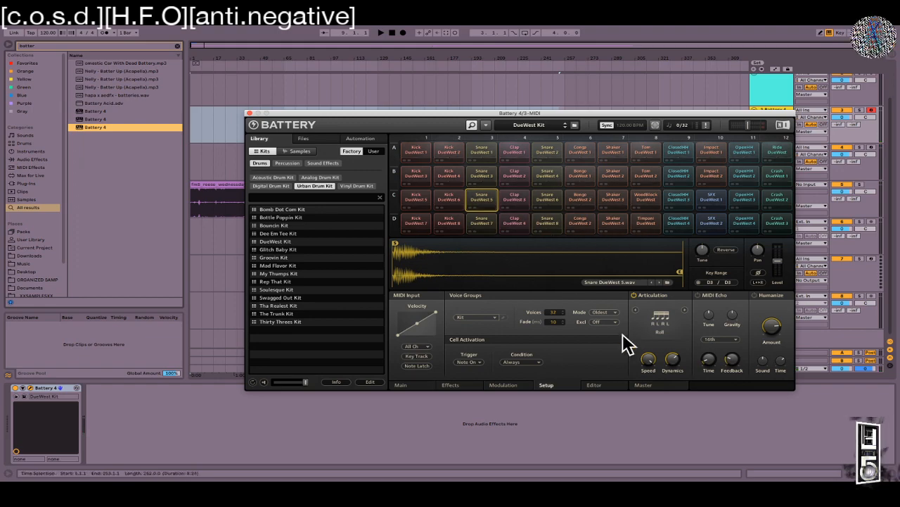
Step: Switch to Speed Roll, auditioning while setting duration 2% and speed 32%
{"action": "left_click", "coordinate": [660, 322]}
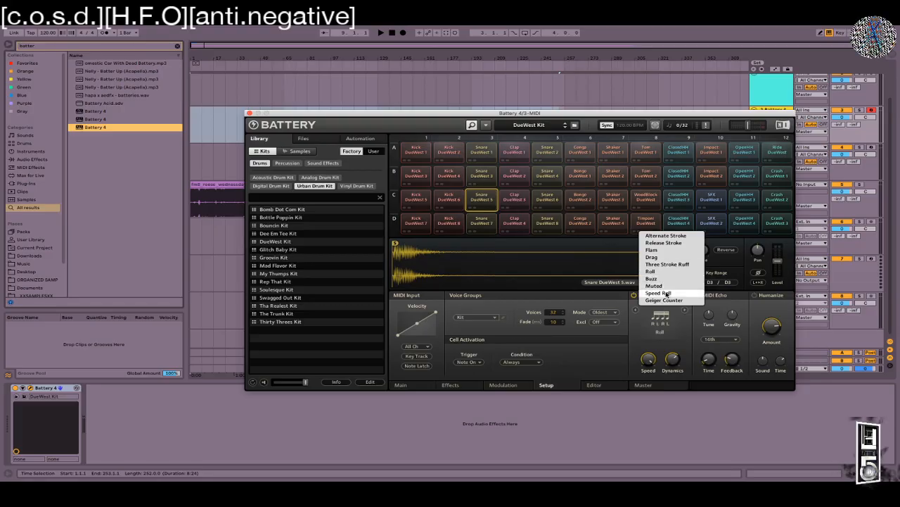
{"action": "left_click", "coordinate": [658, 293]}
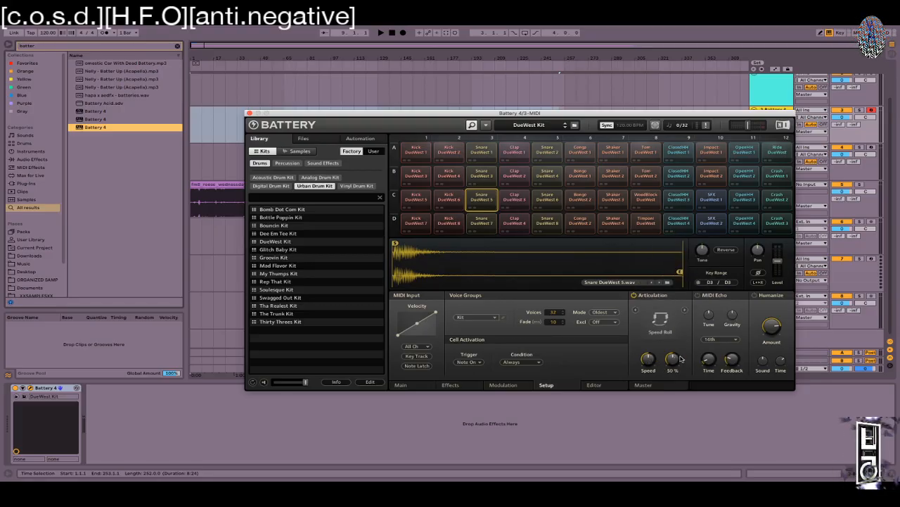
{"action": "left_click_drag", "start_coordinate": [675, 360], "coordinate": [652, 348]}
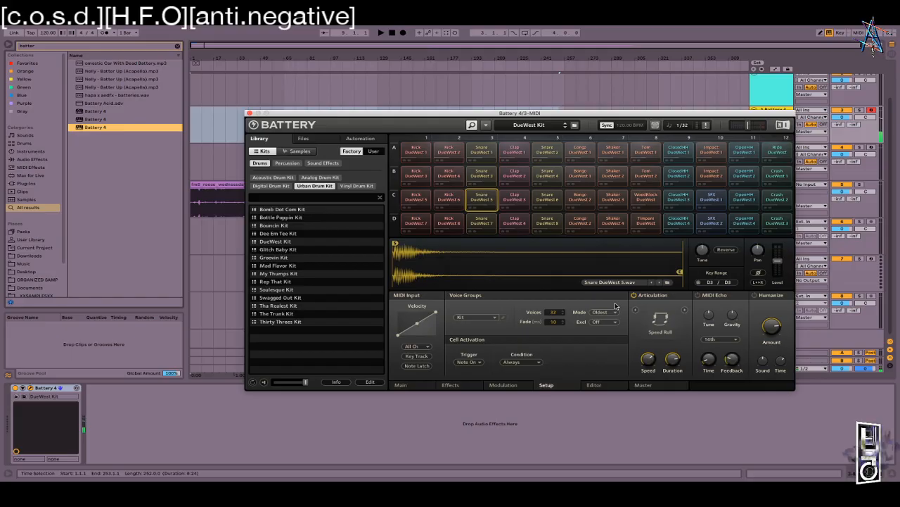
{"action": "key", "text": "x"}
{"action": "key", "text": "s"}
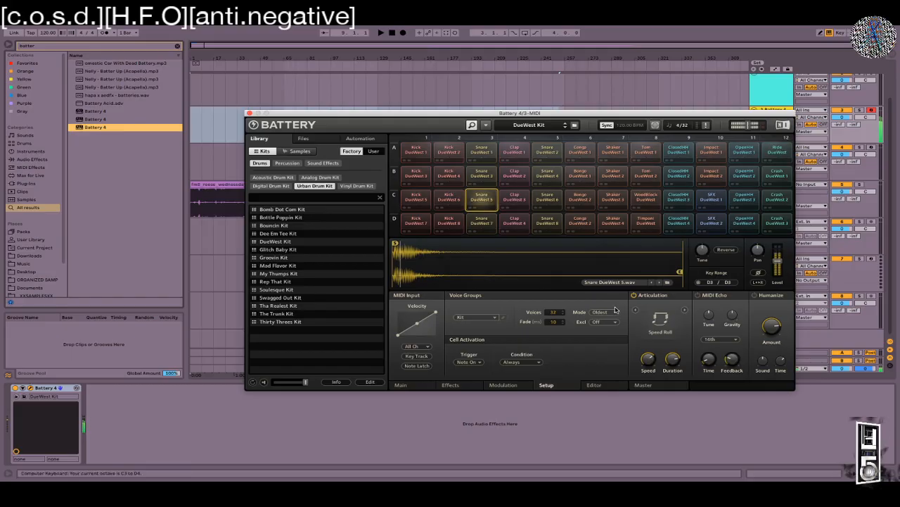
{"action": "left_click_drag", "start_coordinate": [649, 356], "coordinate": [642, 419]}
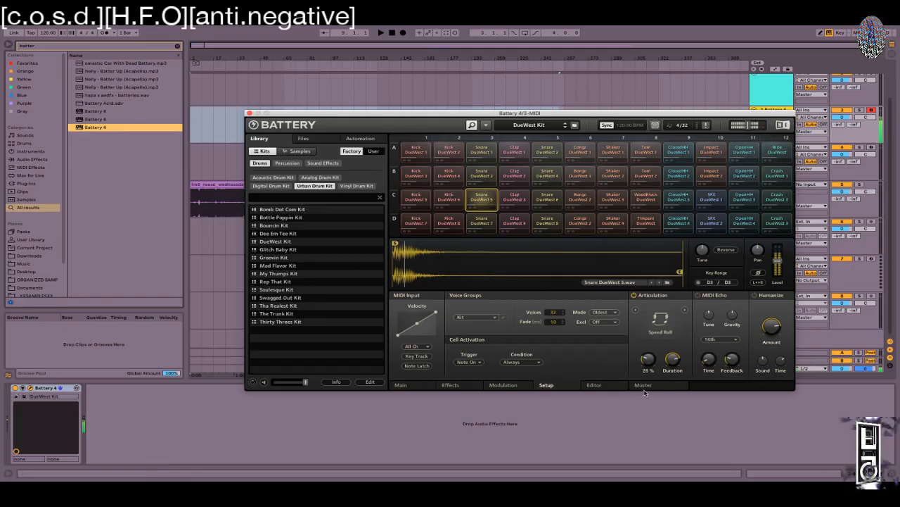
{"action": "left_click_drag", "start_coordinate": [673, 358], "coordinate": [664, 429]}
{"action": "left_click_drag", "start_coordinate": [649, 359], "coordinate": [648, 385]}
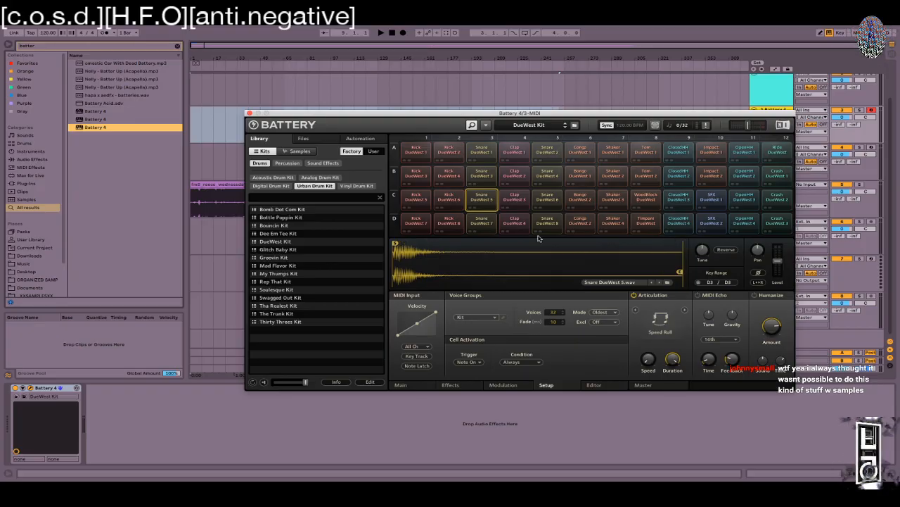
Step: Close Battery, narrow the browser, and select the 4 Polygon track to show its devices
{"action": "left_click", "coordinate": [249, 113]}
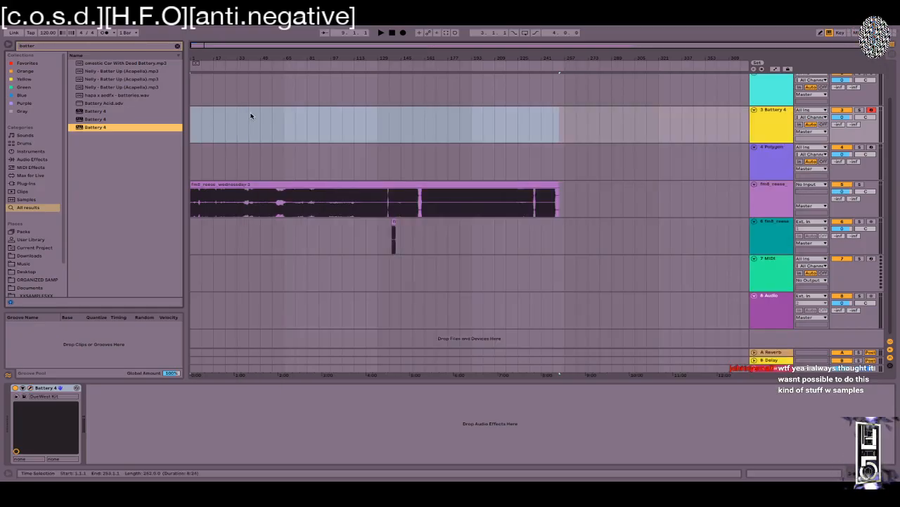
{"action": "left_click_drag", "start_coordinate": [184, 50], "coordinate": [152, 55]}
{"action": "mouse_move", "coordinate": [328, 27]}
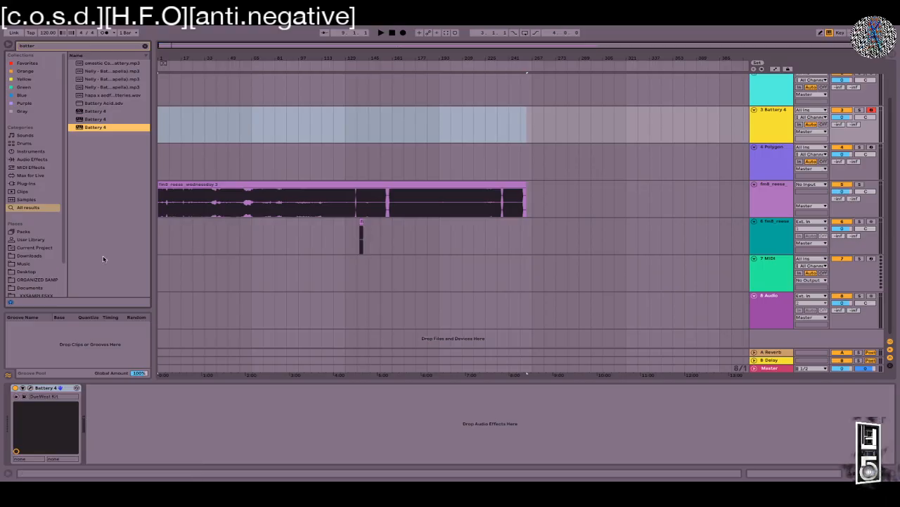
{"action": "left_click", "coordinate": [763, 146]}
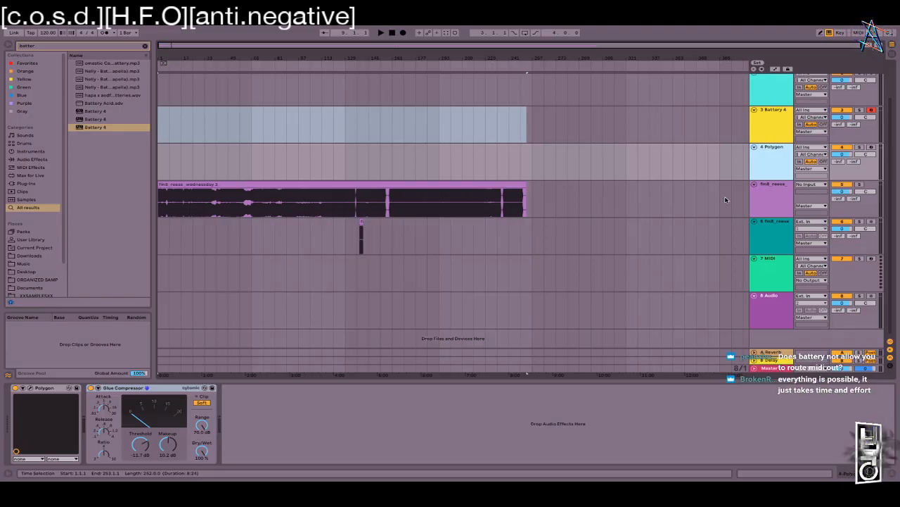
Step: Switch to the week 2 notes and highlight the sampling and crate-digging passages
{"action": "key", "text": "ctrl+Left"}
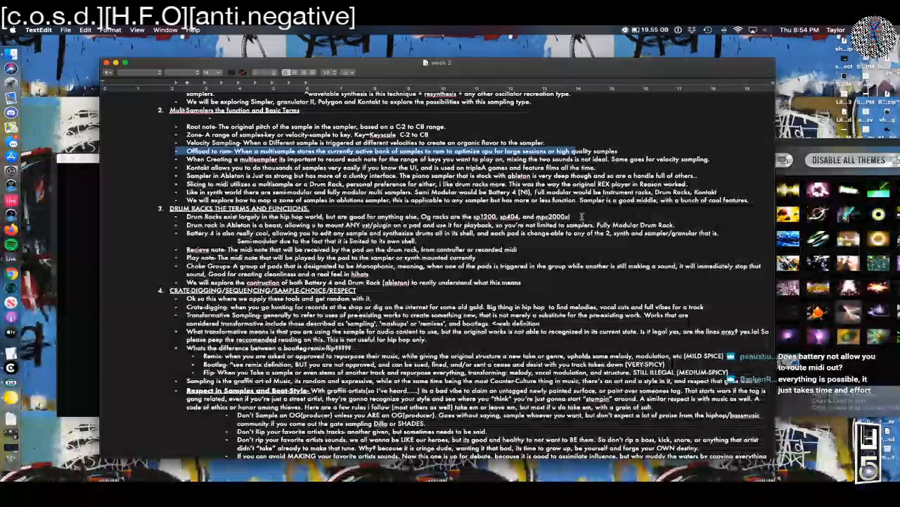
{"action": "scroll", "coordinate": [576, 227], "scroll_direction": "up", "scroll_amount": 4}
{"action": "scroll", "coordinate": [576, 227], "scroll_direction": "up", "scroll_amount": 1}
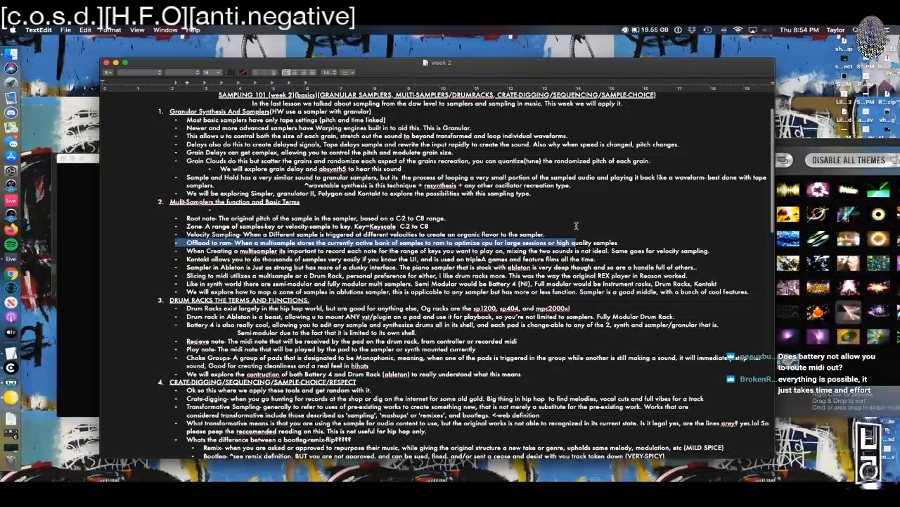
{"action": "scroll", "coordinate": [580, 208], "scroll_direction": "down", "scroll_amount": 10}
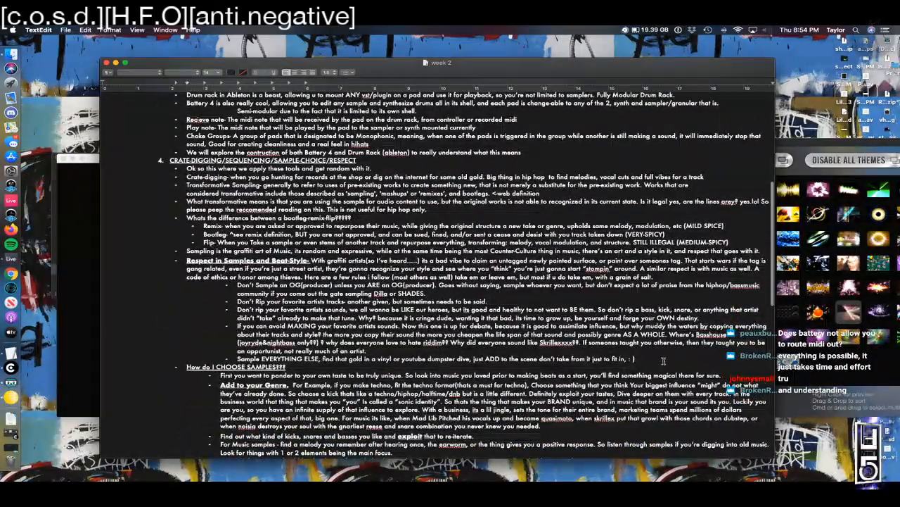
{"action": "left_click_drag", "start_coordinate": [635, 358], "coordinate": [239, 227]}
{"action": "left_click", "coordinate": [599, 202]}
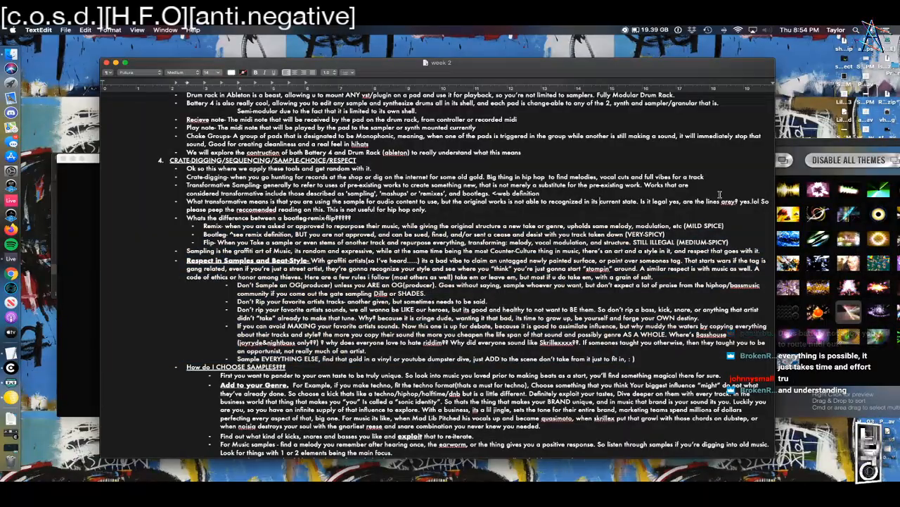
{"action": "left_click_drag", "start_coordinate": [149, 171], "coordinate": [872, 476]}
{"action": "left_click", "coordinate": [204, 375]}
Step: Read further, highlighting the Add to your Genre paragraph and business world lines
{"action": "scroll", "coordinate": [102, 237], "scroll_direction": "down", "scroll_amount": 3}
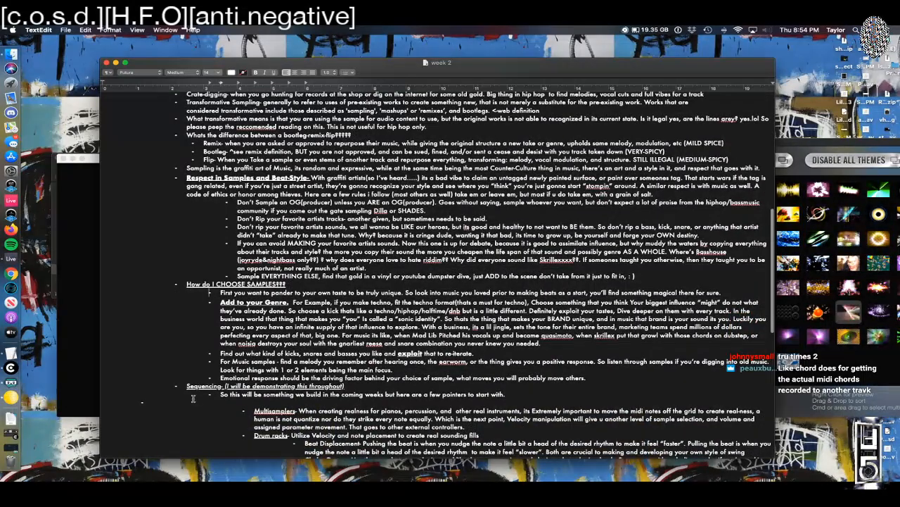
{"action": "left_click_drag", "start_coordinate": [209, 303], "coordinate": [774, 370]}
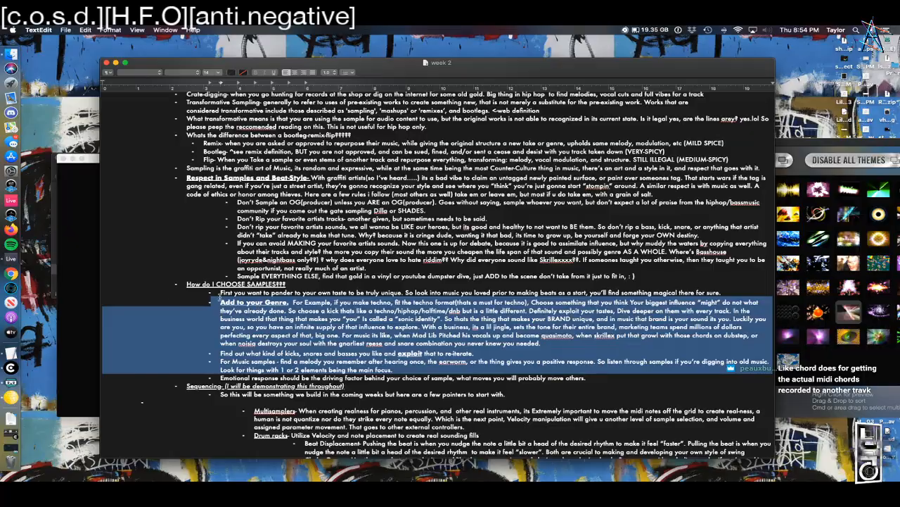
{"action": "left_click", "coordinate": [224, 327]}
{"action": "left_click_drag", "start_coordinate": [223, 319], "coordinate": [542, 344]}
{"action": "scroll", "coordinate": [263, 299], "scroll_direction": "down", "scroll_amount": 1}
{"action": "left_click", "coordinate": [407, 237]}
{"action": "scroll", "coordinate": [394, 281], "scroll_direction": "down", "scroll_amount": 1}
{"action": "scroll", "coordinate": [364, 294], "scroll_direction": "up", "scroll_amount": 1}
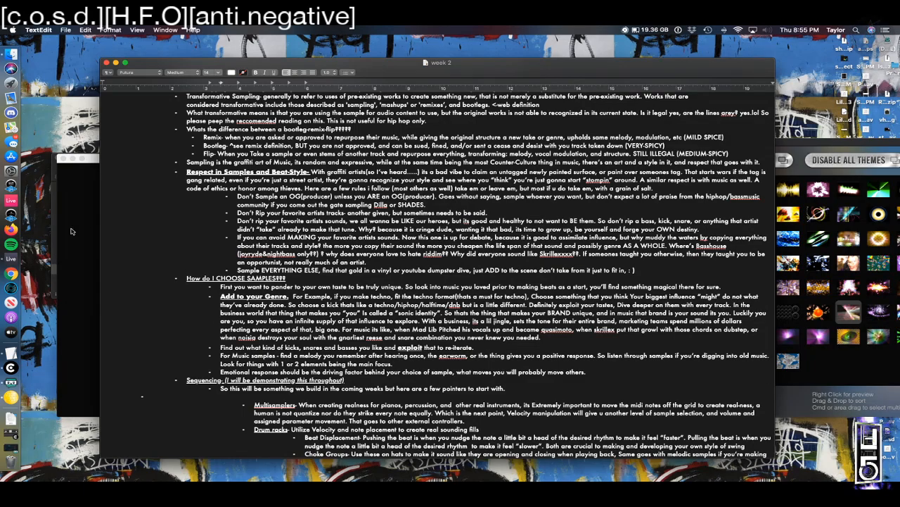
{"action": "scroll", "coordinate": [106, 283], "scroll_direction": "down", "scroll_amount": 5}
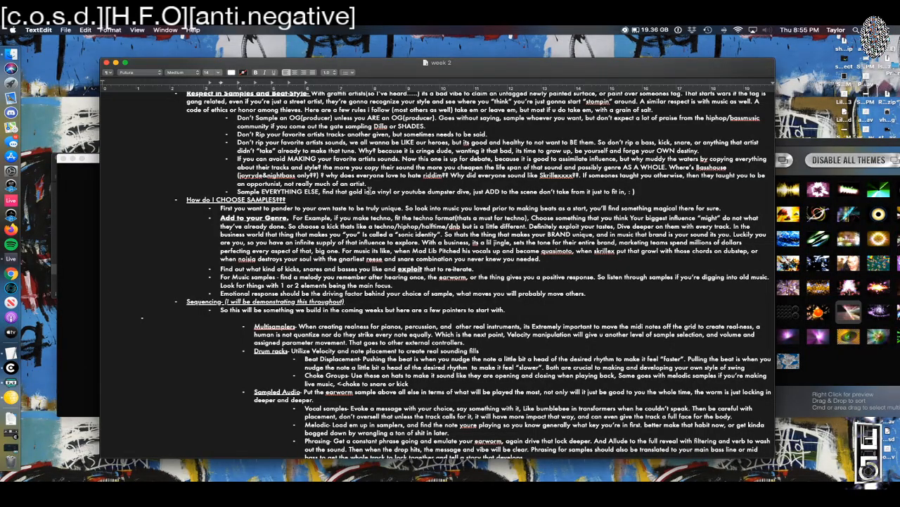
Step: Highlight the three sample-choice bullets in the How do I CHOOSE SAMPLES section
{"action": "left_click_drag", "start_coordinate": [601, 292], "coordinate": [190, 270]}
{"action": "scroll", "coordinate": [340, 280], "scroll_direction": "down", "scroll_amount": 4}
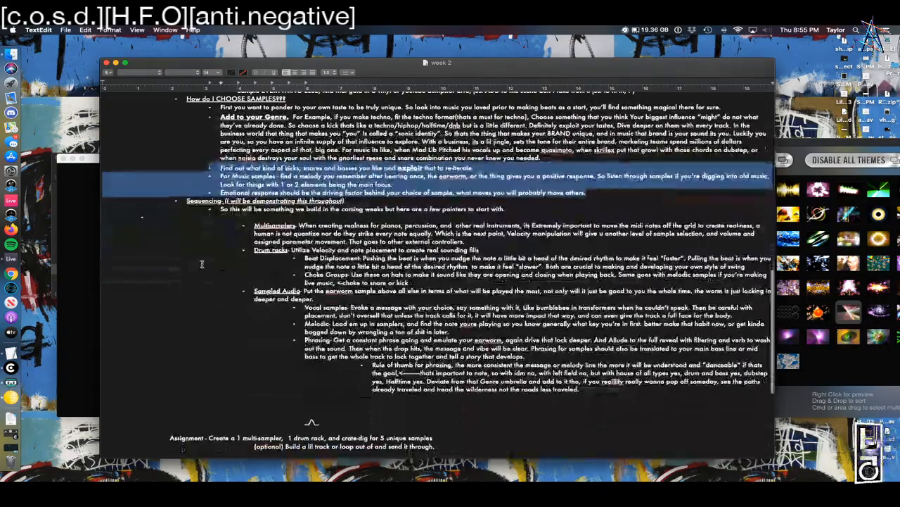
{"action": "left_click_drag", "start_coordinate": [254, 225], "coordinate": [210, 175]}
{"action": "left_click", "coordinate": [210, 176]}
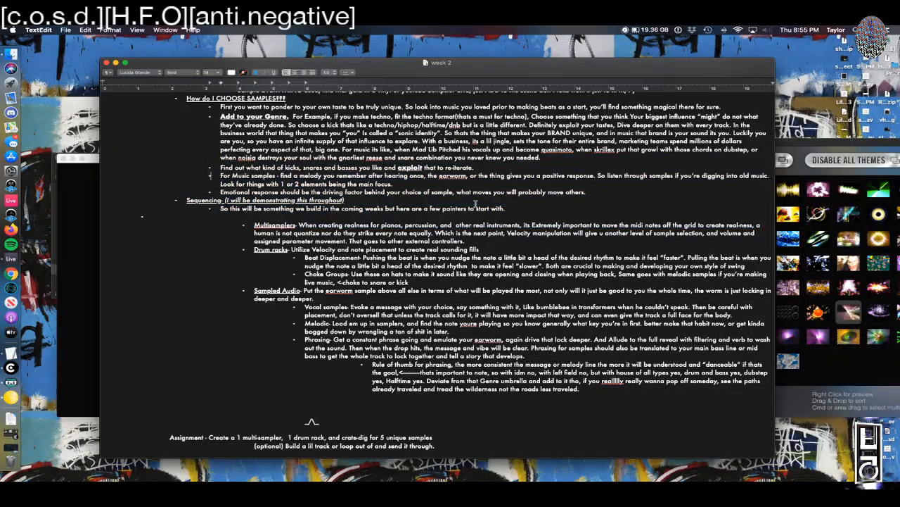
Step: Highlight the Emotional response and First you want to pander lines, then bring Chrome forward
{"action": "left_click_drag", "start_coordinate": [588, 192], "coordinate": [209, 193]}
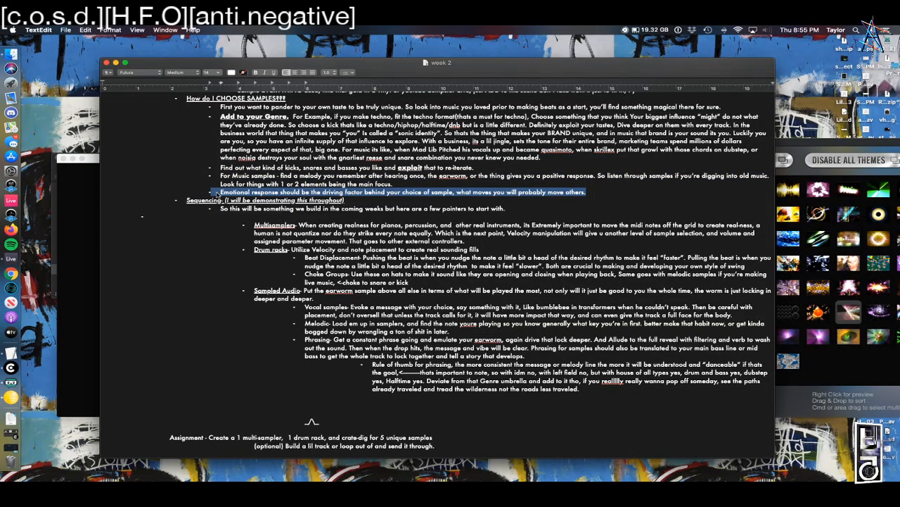
{"action": "left_click", "coordinate": [218, 195]}
{"action": "left_click_drag", "start_coordinate": [585, 188], "coordinate": [218, 191]}
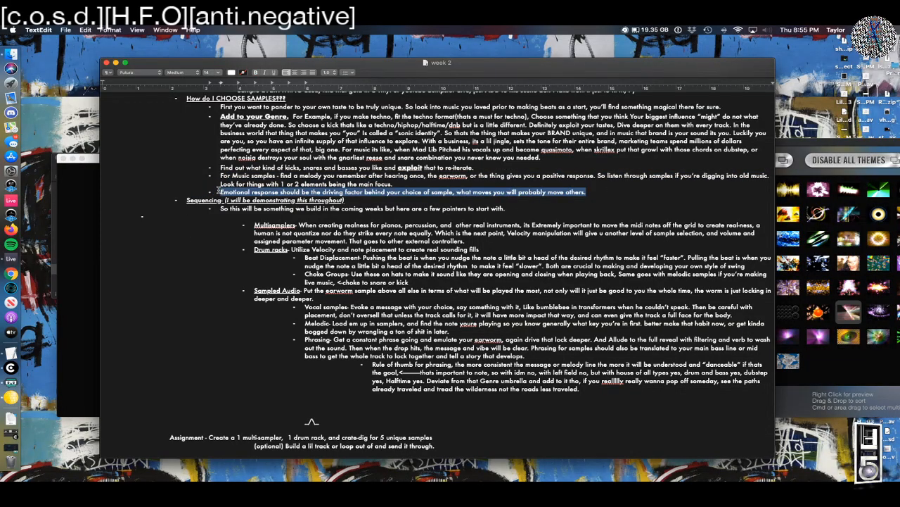
{"action": "left_click_drag", "start_coordinate": [219, 106], "coordinate": [729, 107]}
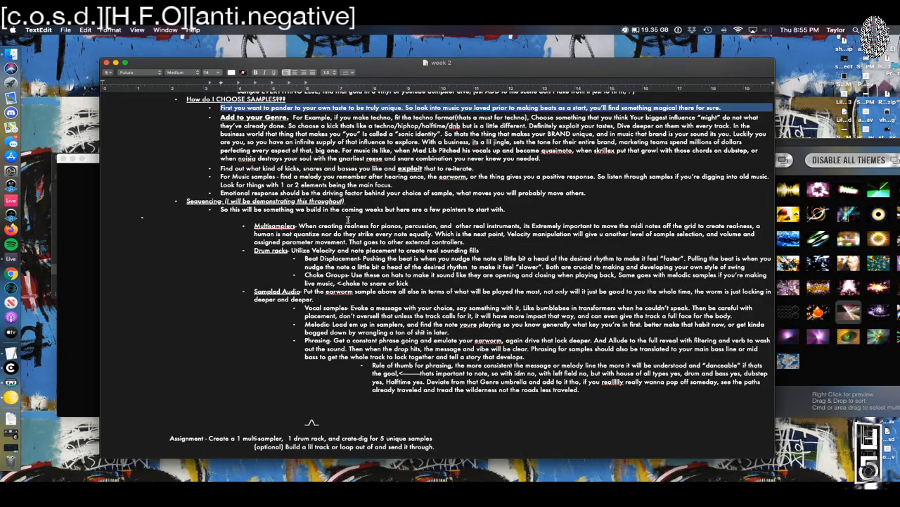
{"action": "double_click", "coordinate": [349, 219]}
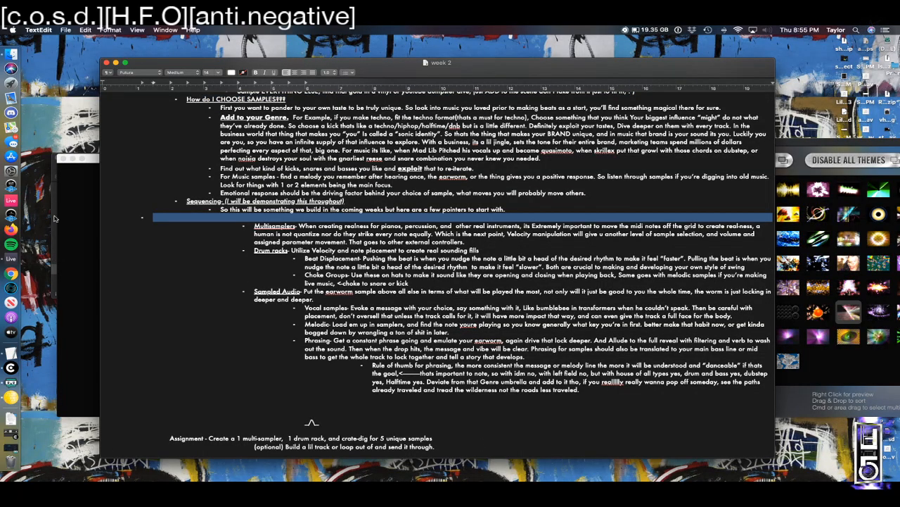
{"action": "left_click", "coordinate": [10, 273]}
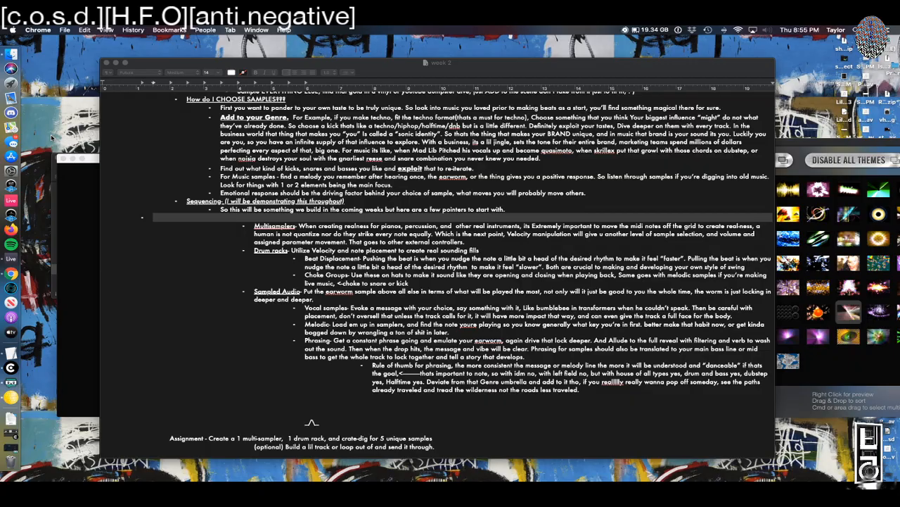
Step: In a new tab, replace the J Dilla Donuts YouTube search with 'mexican music'
{"action": "key", "text": "super+t"}
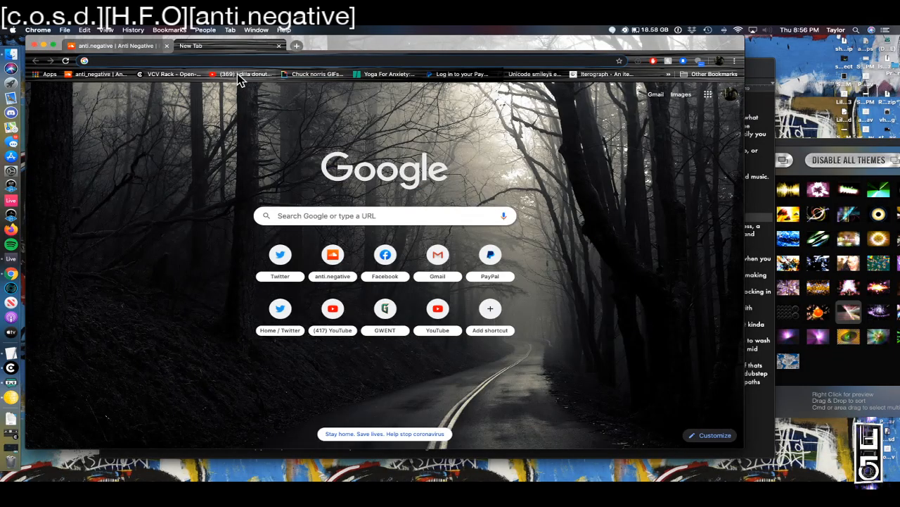
{"action": "left_click", "coordinate": [242, 74]}
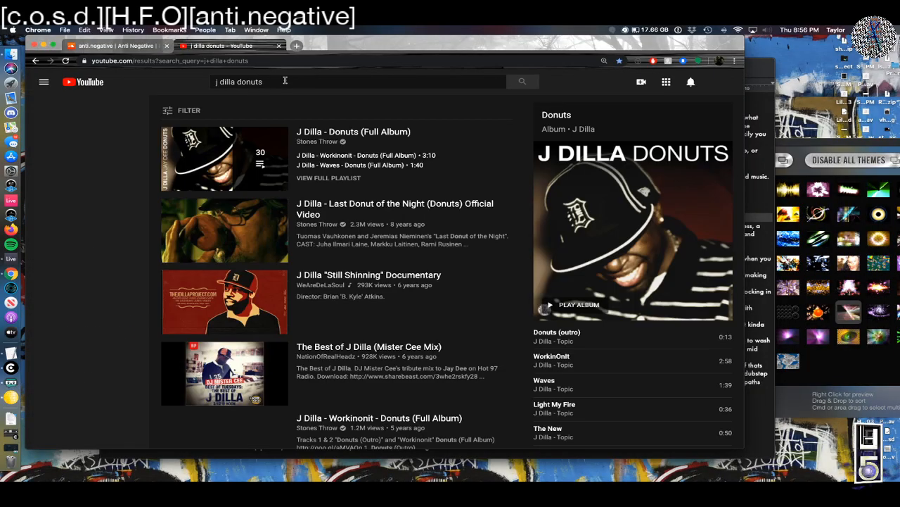
{"action": "left_click", "coordinate": [285, 81]}
{"action": "left_click_drag", "start_coordinate": [285, 81], "coordinate": [211, 83]}
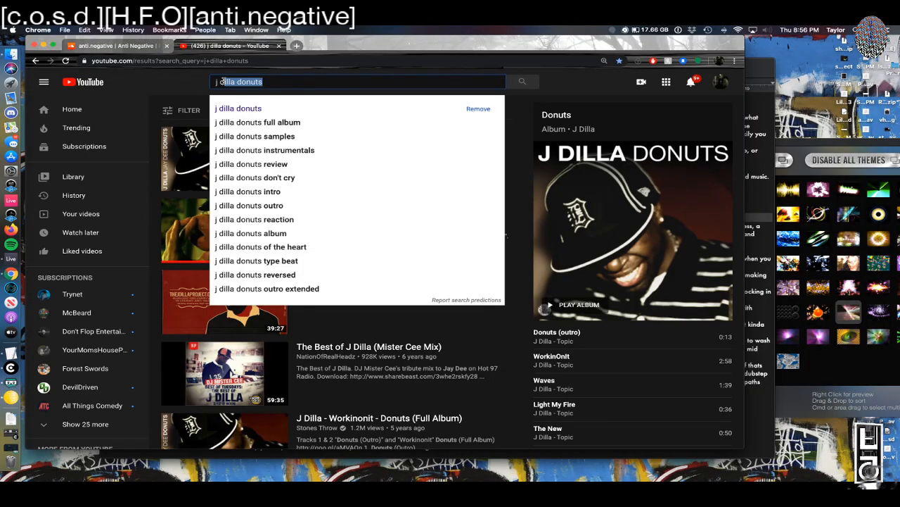
{"action": "key", "text": "BackSpace"}
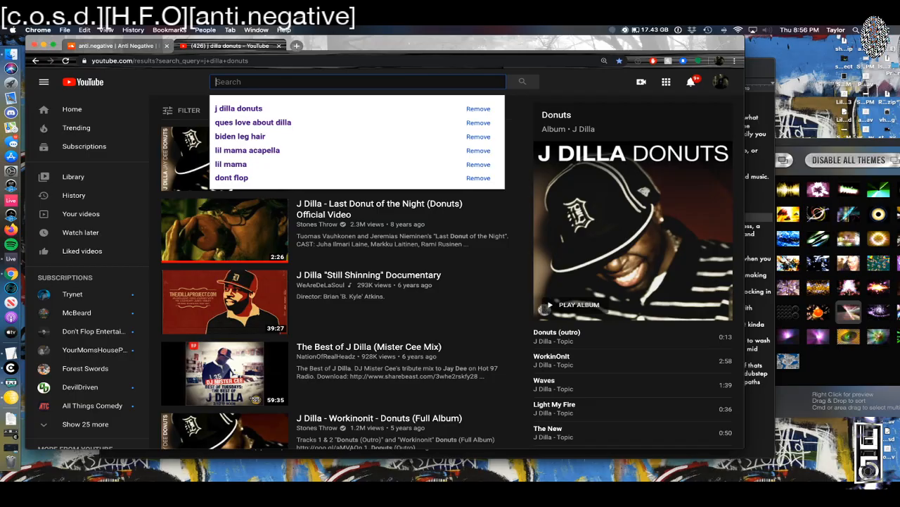
{"action": "type", "text": "mexican music"}
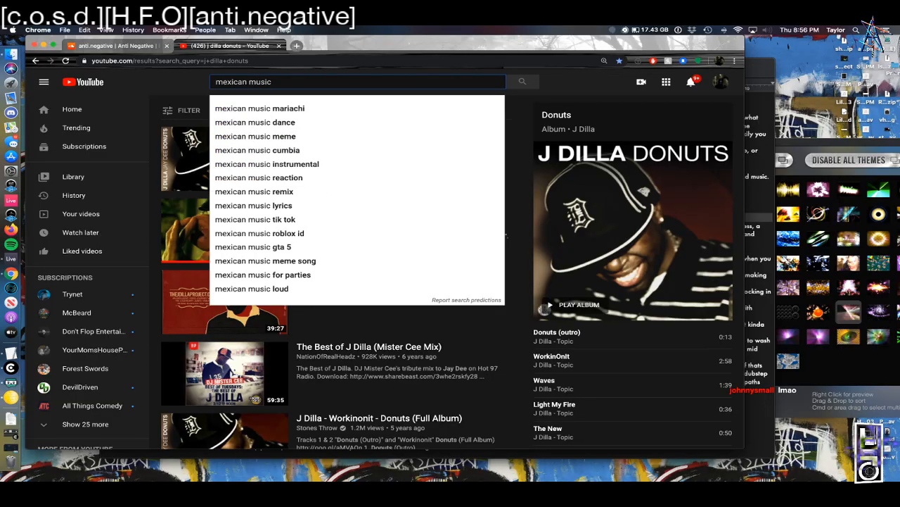
{"action": "key", "text": "Return"}
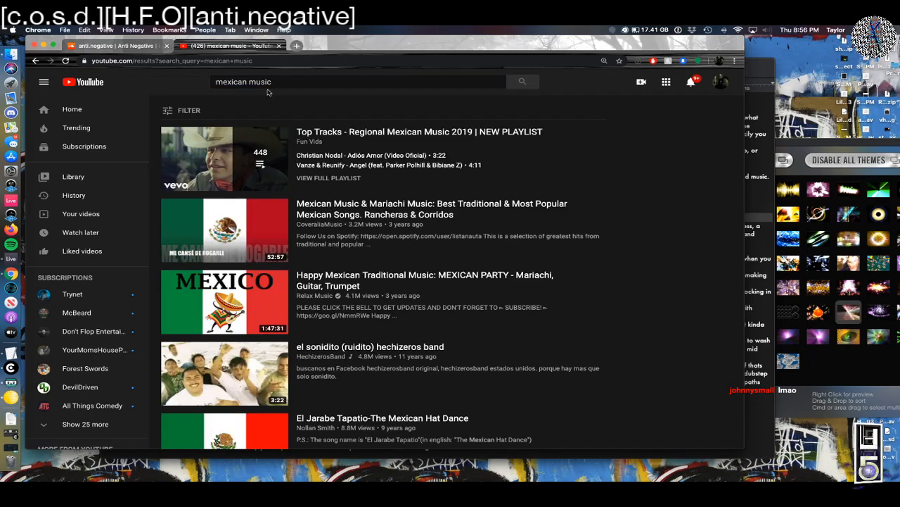
Step: Refine to 'mexican music jorge', open the Jorge Reyes Native American album and pause it
{"action": "left_click", "coordinate": [284, 84]}
{"action": "type", "text": "jorge"}
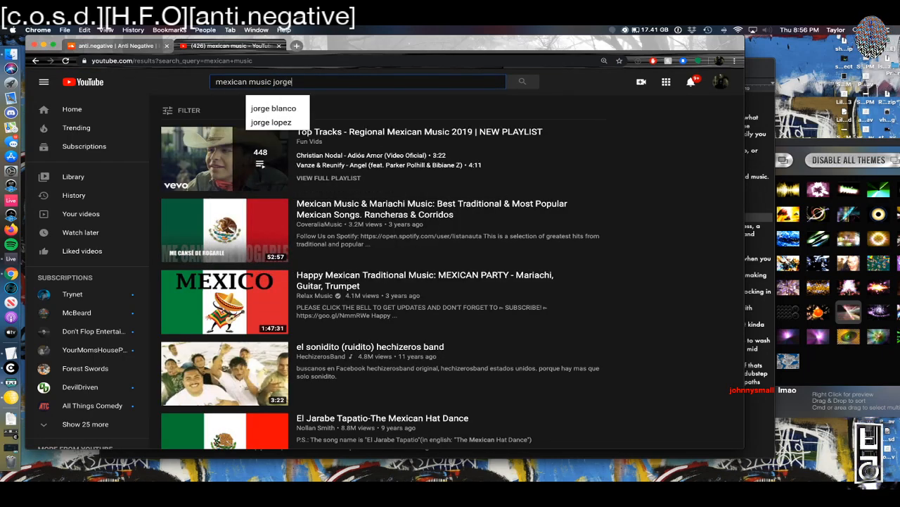
{"action": "key", "text": "Return"}
{"action": "scroll", "coordinate": [219, 143], "scroll_direction": "down", "scroll_amount": 1}
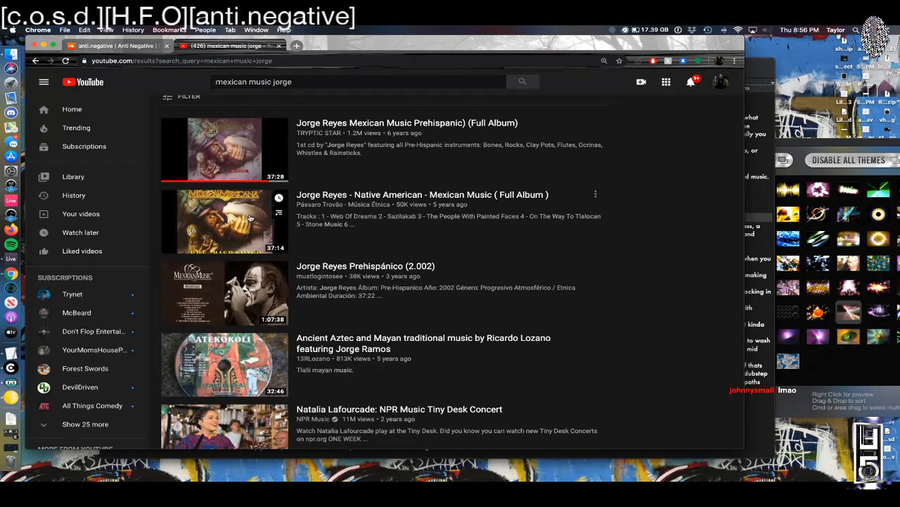
{"action": "left_click", "coordinate": [226, 215]}
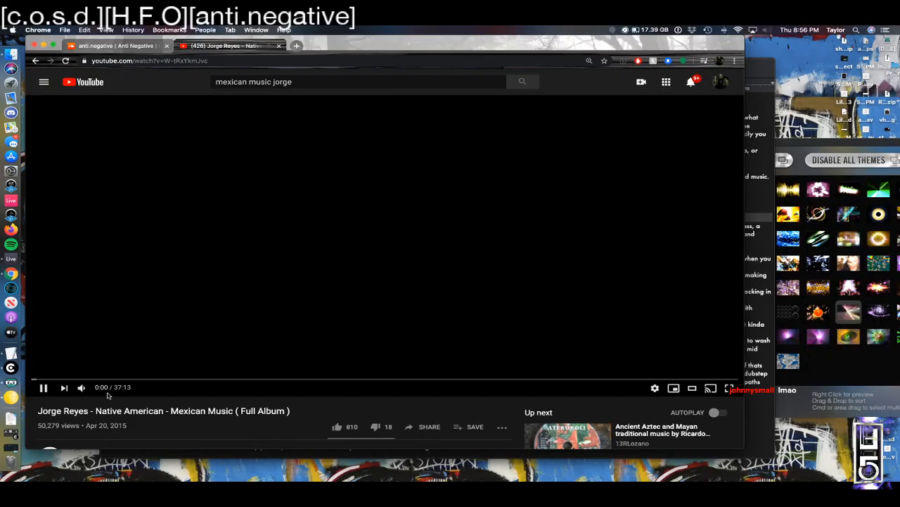
{"action": "left_click", "coordinate": [43, 387]}
Step: Check which system sound output device is selected
{"action": "scroll", "coordinate": [383, 417], "scroll_direction": "down", "scroll_amount": 1}
{"action": "scroll", "coordinate": [176, 356], "scroll_direction": "up", "scroll_amount": 1}
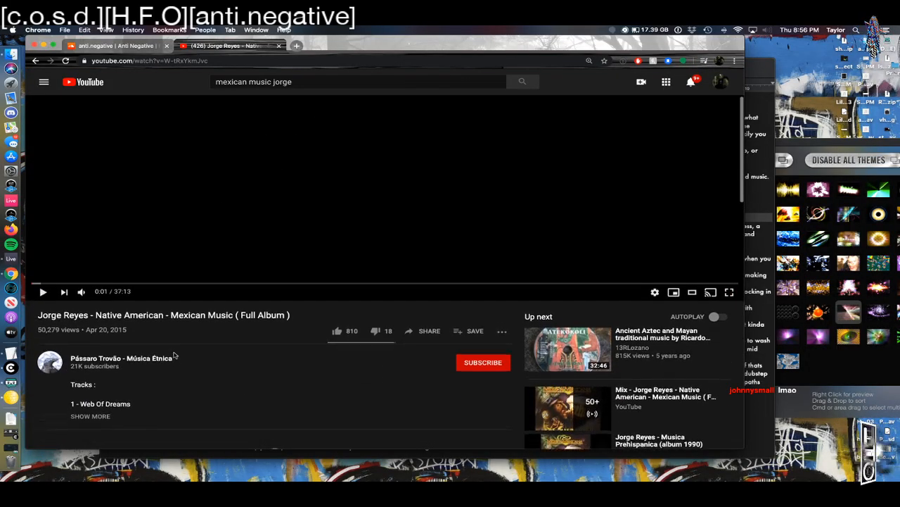
{"action": "left_click", "coordinate": [767, 29]}
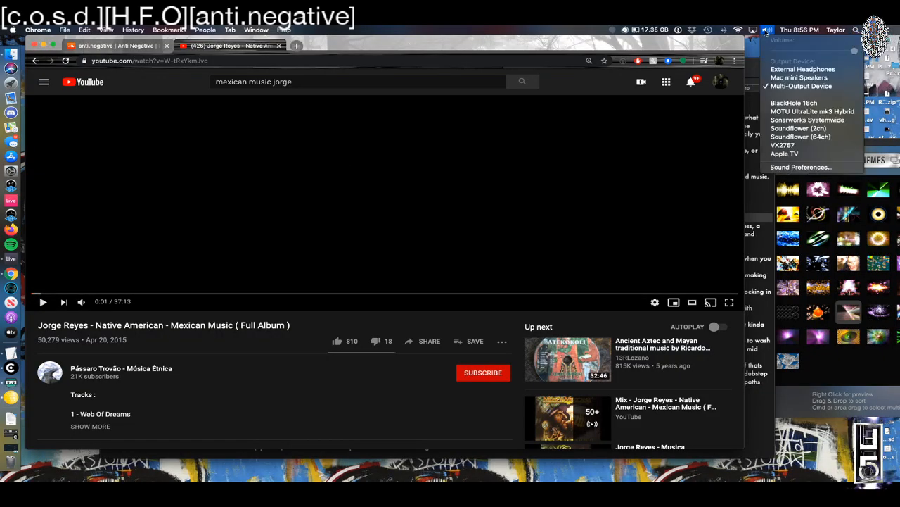
{"action": "left_click", "coordinate": [458, 329]}
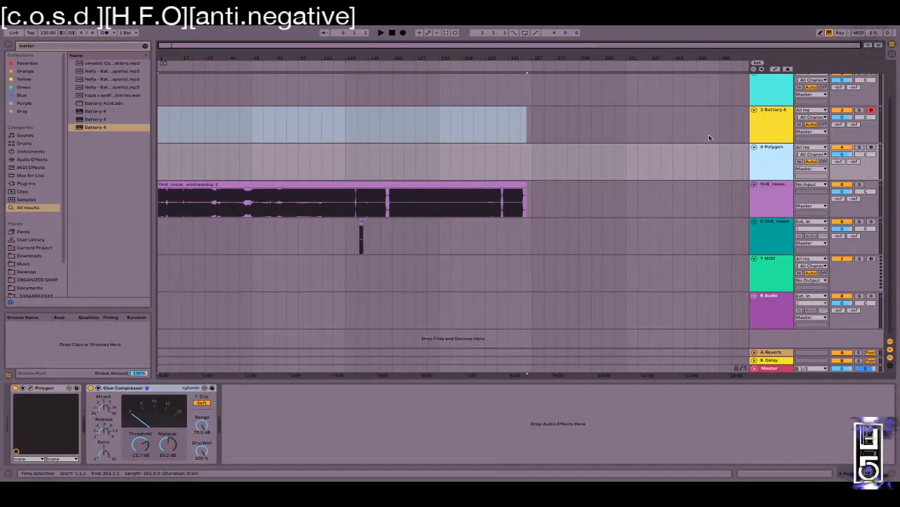
Step: Insert a new 4 Audio track below Battery 4
{"action": "left_click", "coordinate": [765, 118]}
{"action": "key", "text": "super+t"}
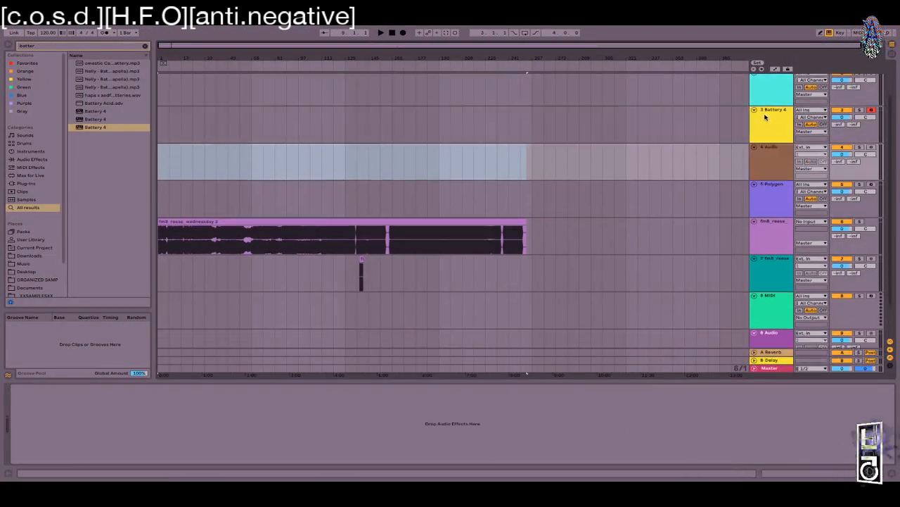
{"action": "left_click", "coordinate": [767, 160]}
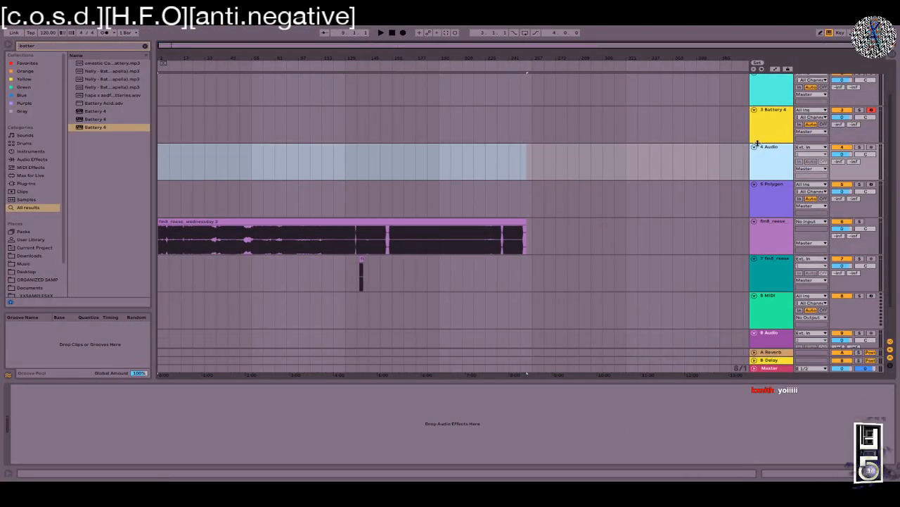
{"action": "right_click", "coordinate": [776, 159]}
{"action": "left_click", "coordinate": [767, 156]}
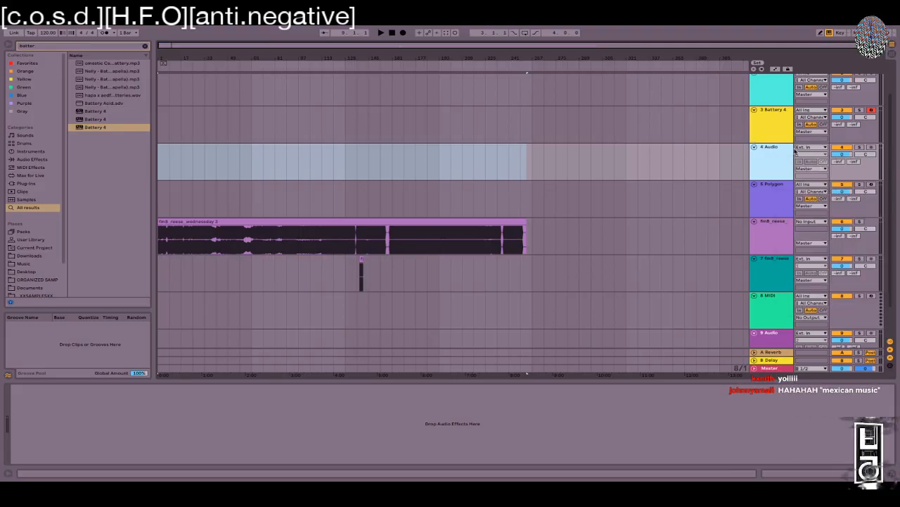
Step: Set the Audio Input Device to Soundflower (2ch) in the audio preferences
{"action": "left_click", "coordinate": [813, 147]}
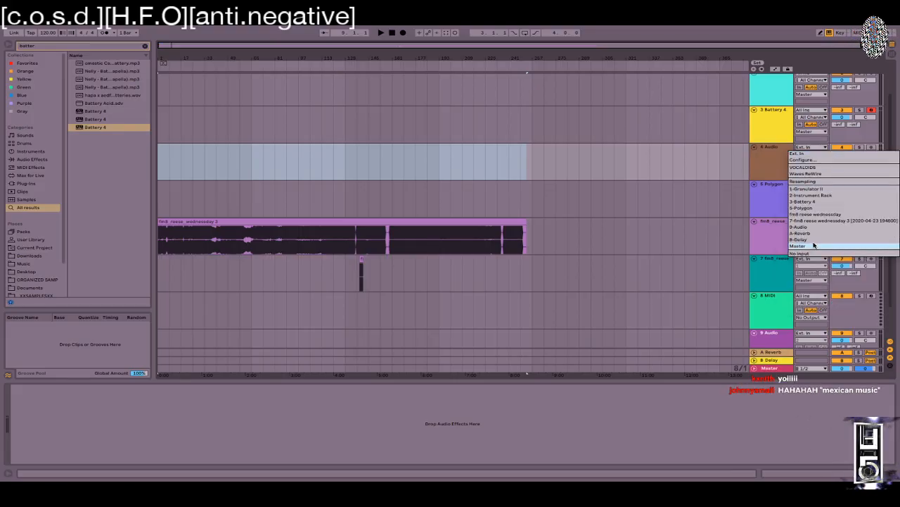
{"action": "left_click", "coordinate": [802, 160]}
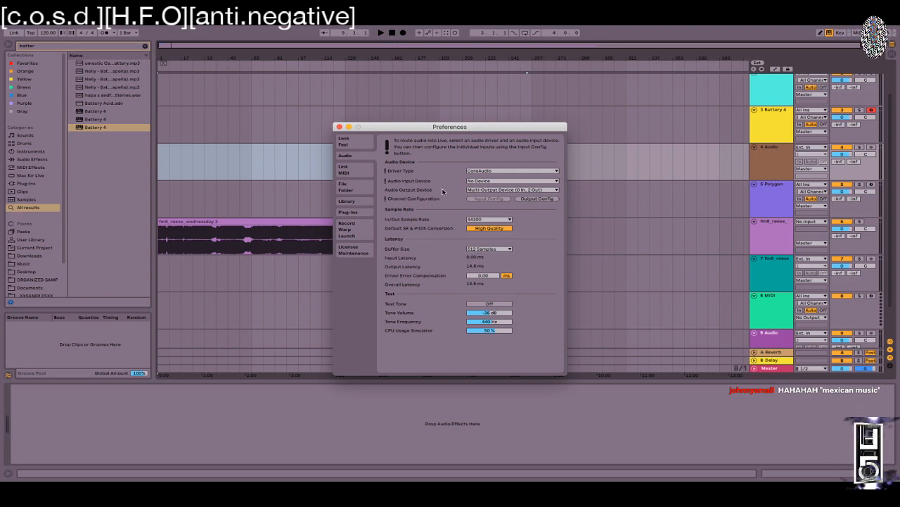
{"action": "left_click", "coordinate": [496, 182]}
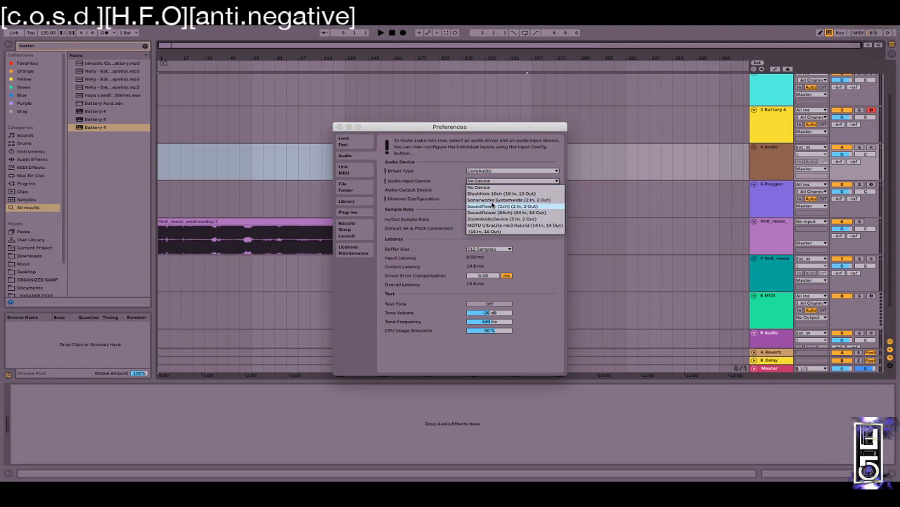
{"action": "left_click", "coordinate": [493, 206]}
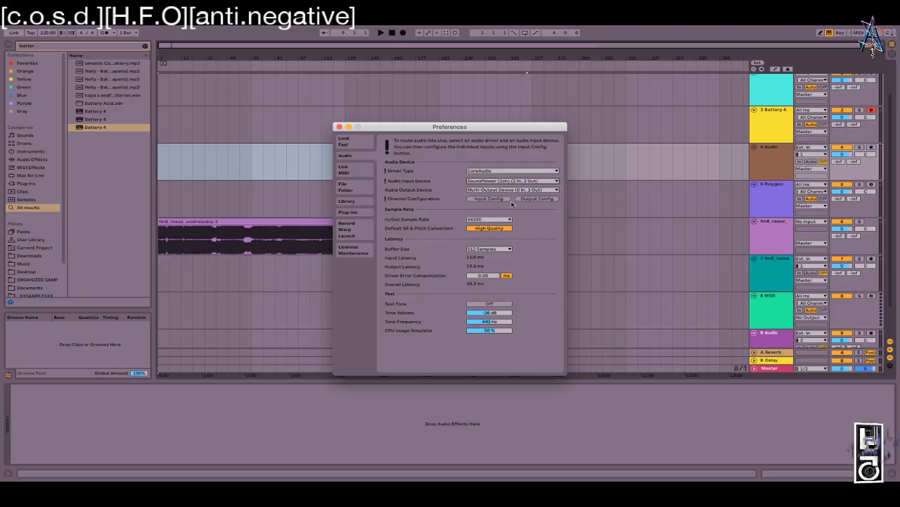
Step: Start the YouTube video playing on the other desktop
{"action": "key", "text": "ctrl+Left"}
{"action": "left_click", "coordinate": [43, 302]}
{"action": "key", "text": "ctrl+Right"}
Step: Keep the 4 Audio track's input on Ext. In, channels 1/2, in Session view
{"action": "left_click", "coordinate": [809, 147]}
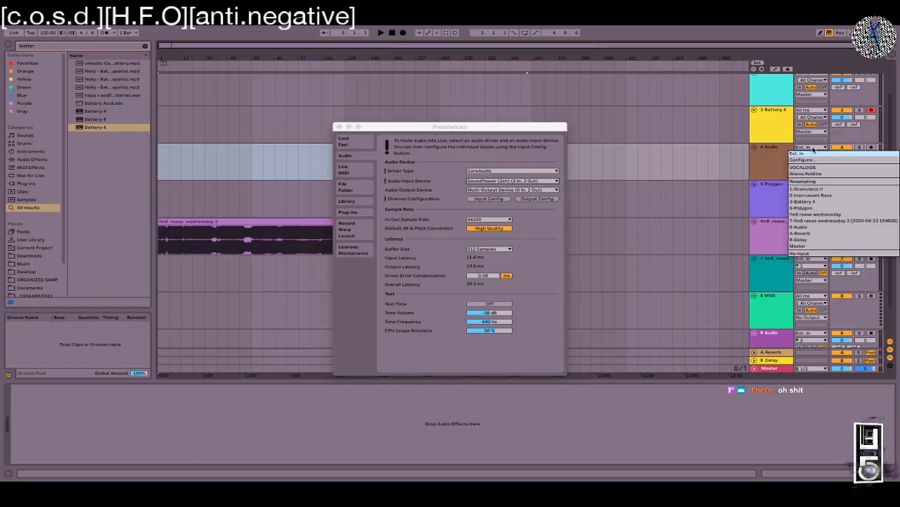
{"action": "left_click", "coordinate": [791, 144]}
{"action": "left_click", "coordinate": [811, 154]}
{"action": "left_click", "coordinate": [786, 161]}
{"action": "key", "text": "Tab"}
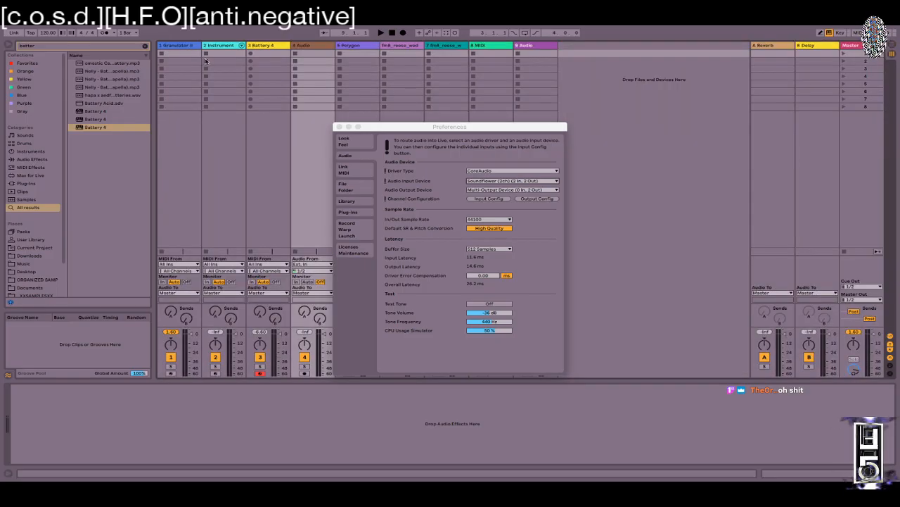
Step: Arm the 4 Audio track and set the YouTube volume to about half
{"action": "left_click", "coordinate": [307, 372]}
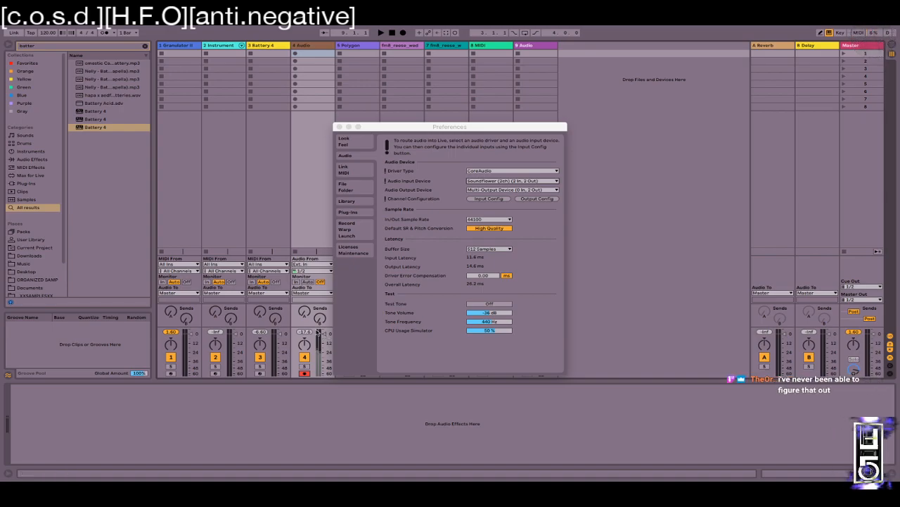
{"action": "key", "text": "ctrl+Left"}
{"action": "left_click_drag", "start_coordinate": [100, 303], "coordinate": [104, 303]}
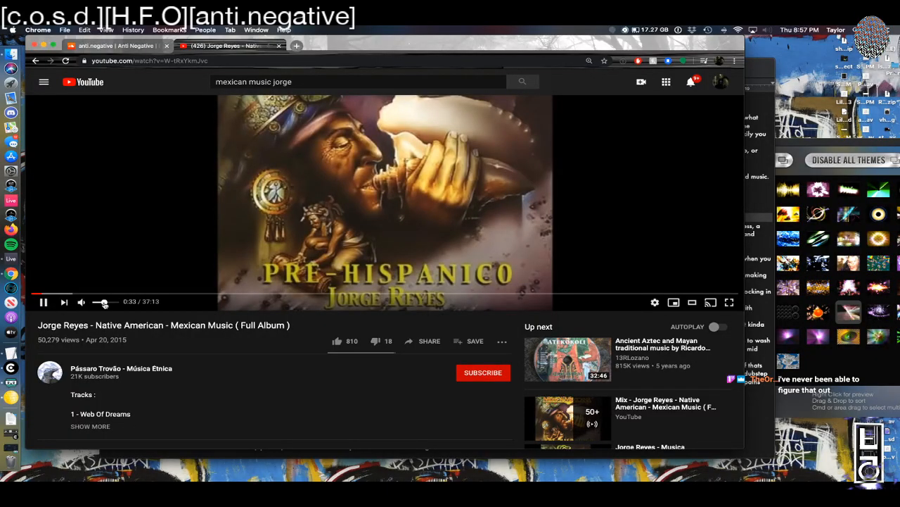
{"action": "key", "text": "ctrl+Right"}
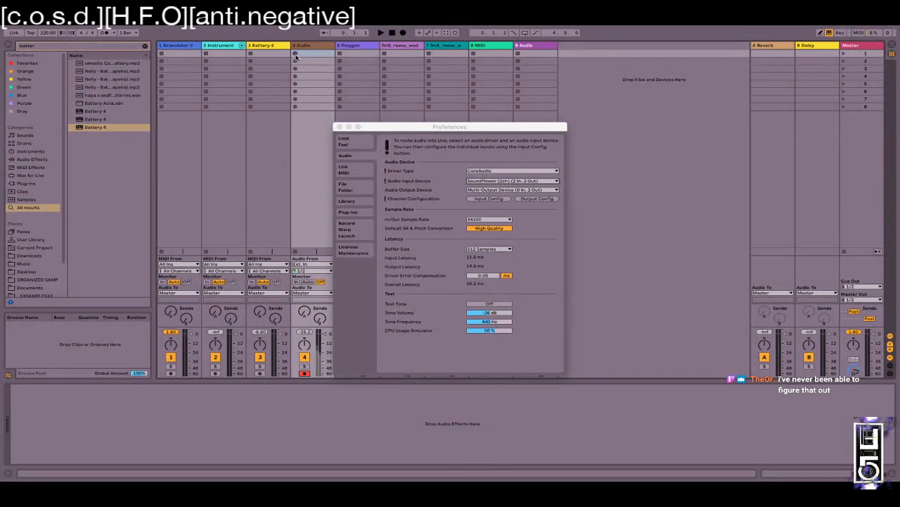
Step: Record the YouTube audio into track 4's first clip slot as 4-Audio 1
{"action": "left_click", "coordinate": [296, 55]}
{"action": "left_click", "coordinate": [339, 127]}
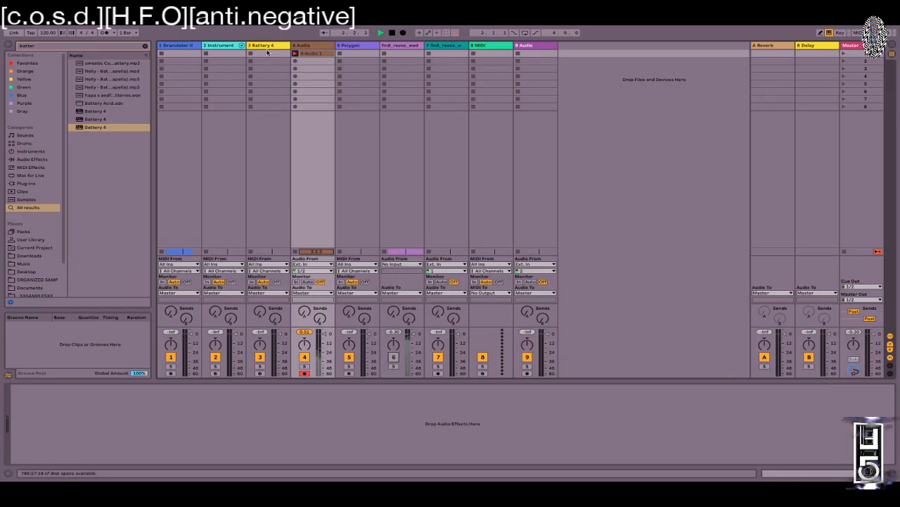
{"action": "key", "text": "shift+Tab"}
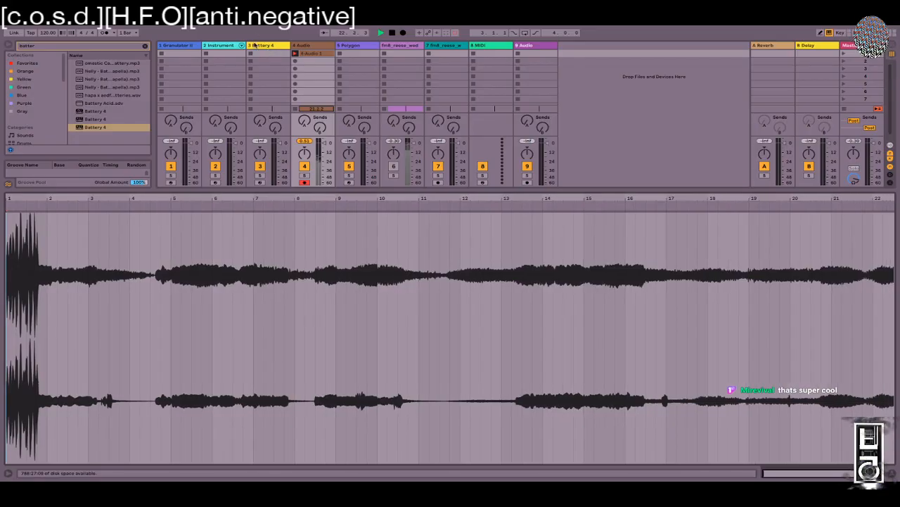
{"action": "key", "text": "space"}
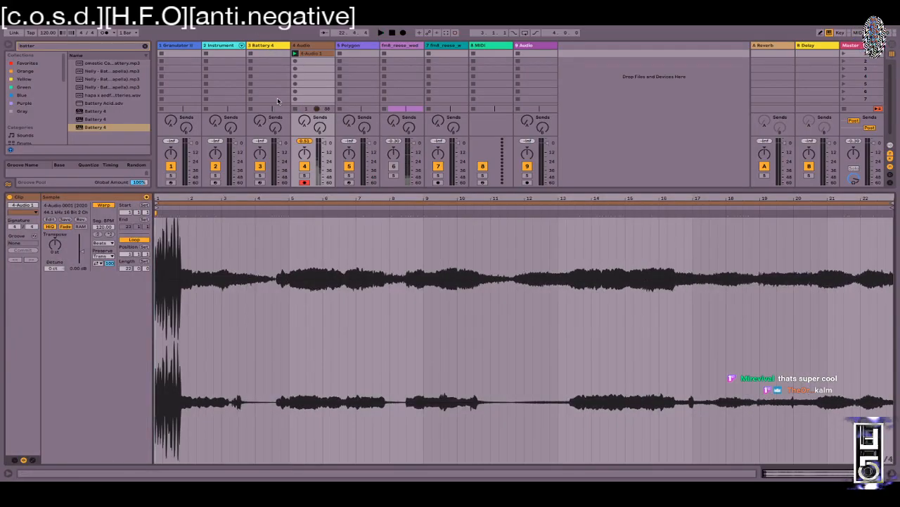
Step: Drag the recorded clip toward the arrangement, dismissing the convert-to-MIDI prompt
{"action": "key", "text": "super+Tab"}
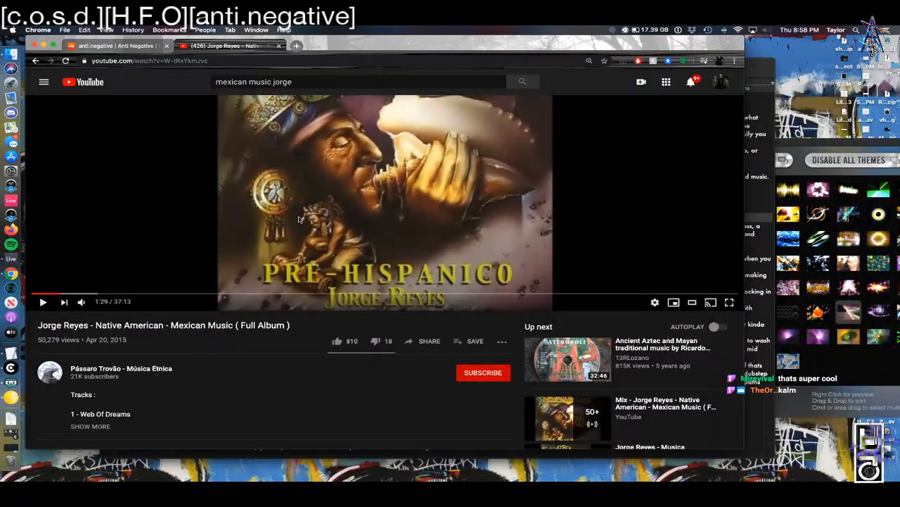
{"action": "key", "text": "super+Tab"}
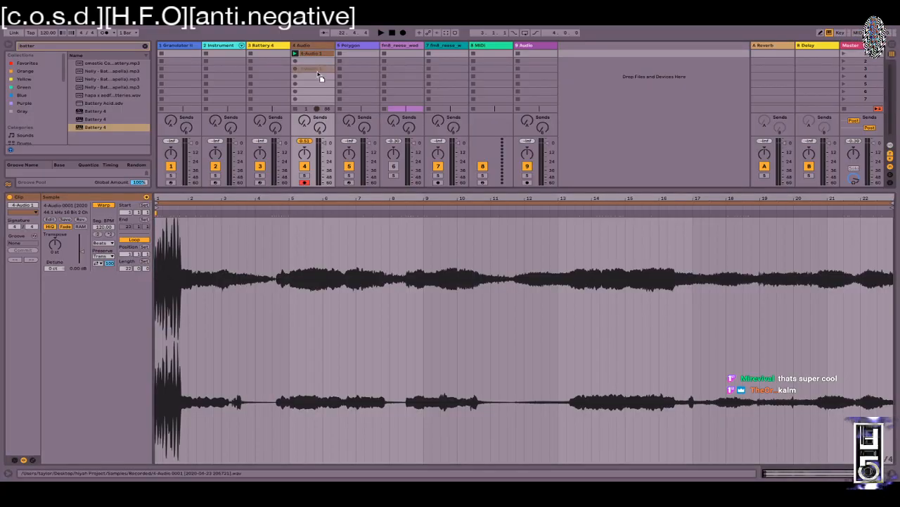
{"action": "key", "text": "Tab"}
{"action": "left_click_drag", "start_coordinate": [287, 178], "coordinate": [366, 96]}
{"action": "key", "text": "shift+Tab"}
{"action": "left_click", "coordinate": [452, 282]}
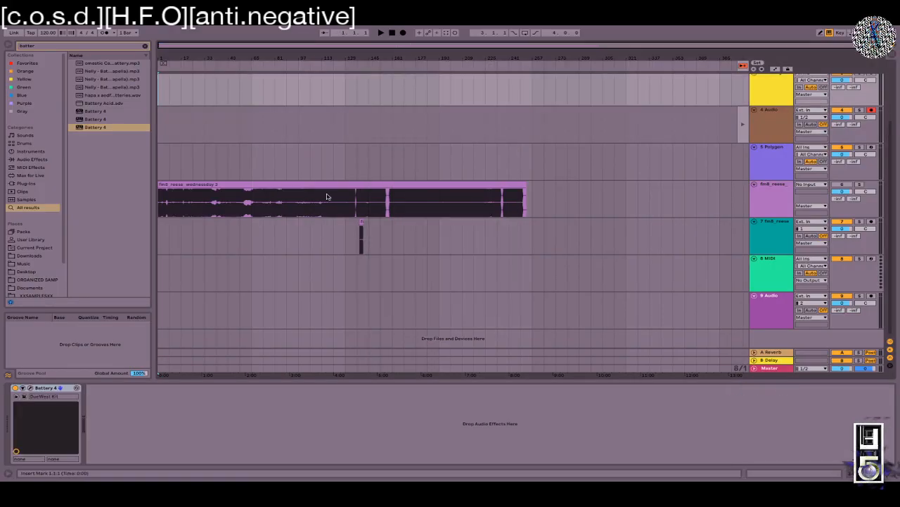
Step: Place 4-Audio 1 at the arrangement start ending at bar 17, and move fm8_reese to bar 225
{"action": "key", "text": "Tab"}
{"action": "left_click_drag", "start_coordinate": [305, 59], "coordinate": [660, 98]}
{"action": "key", "text": "Tab"}
{"action": "key", "text": "ctrl+t"}
{"action": "left_click_drag", "start_coordinate": [643, 50], "coordinate": [629, 69]}
{"action": "left_click_drag", "start_coordinate": [223, 250], "coordinate": [581, 190]}
{"action": "left_click_drag", "start_coordinate": [690, 111], "coordinate": [171, 114]}
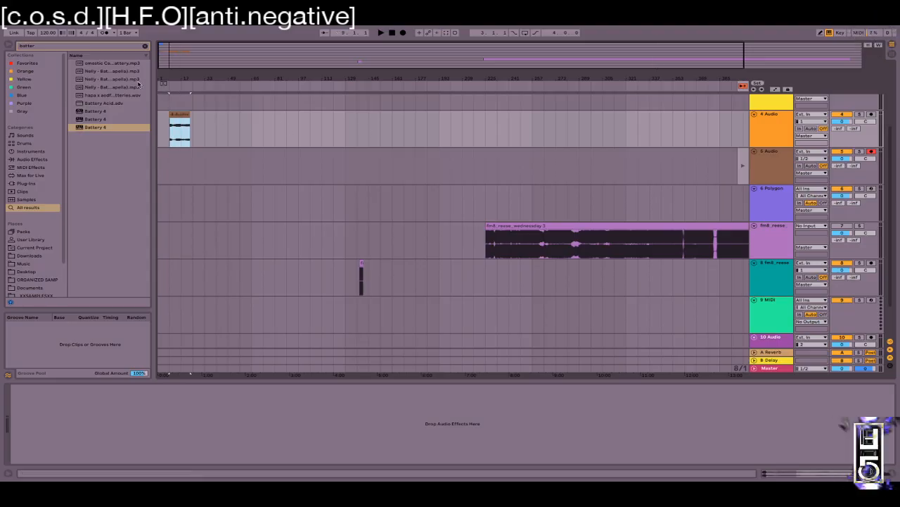
{"action": "left_click_drag", "start_coordinate": [190, 117], "coordinate": [181, 115]}
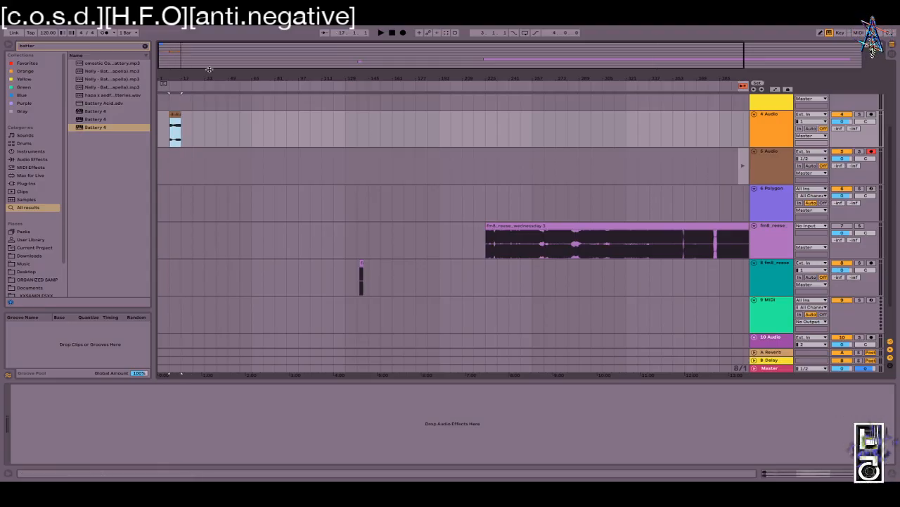
Step: Add a new audio track and a new MIDI track below track 4
{"action": "left_click", "coordinate": [781, 135]}
{"action": "key", "text": "ctrl+t"}
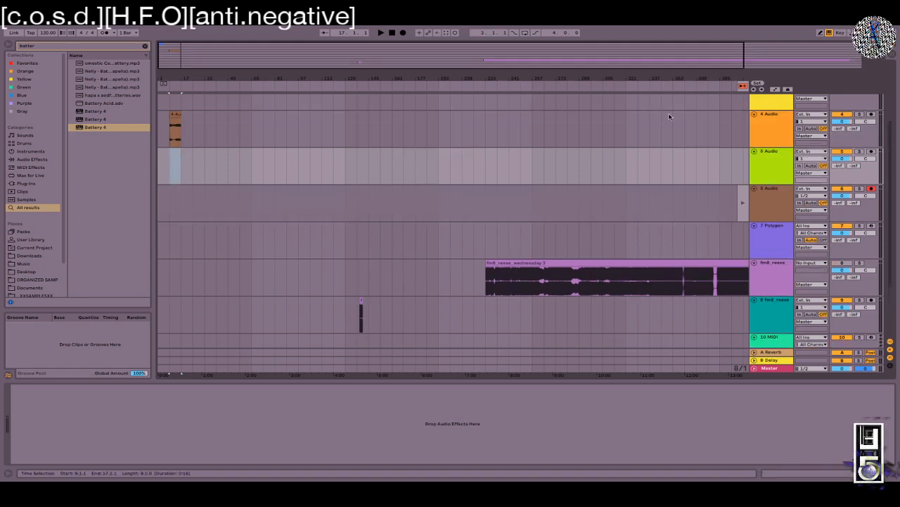
{"action": "key", "text": "z"}
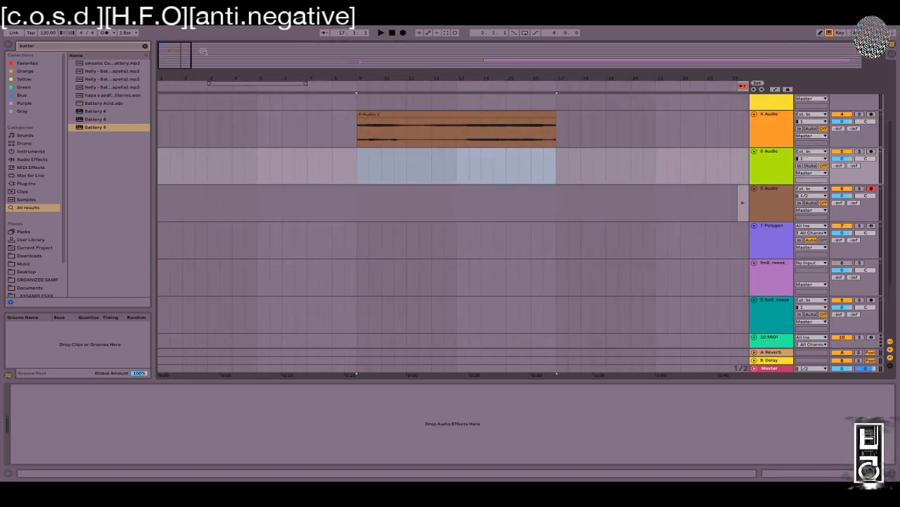
{"action": "scroll", "coordinate": [624, 181], "scroll_direction": "up", "scroll_amount": 3}
{"action": "left_click", "coordinate": [774, 190]}
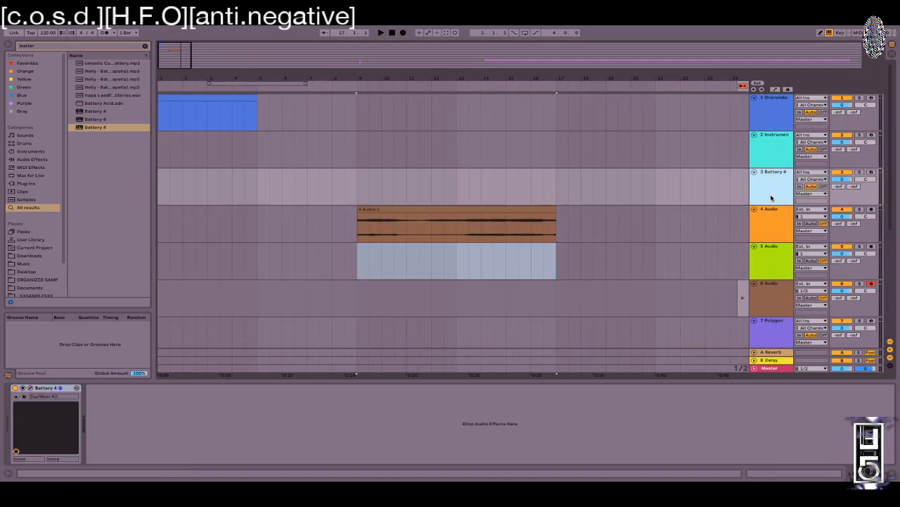
{"action": "left_click", "coordinate": [774, 216]}
{"action": "key", "text": "ctrl+shift+t"}
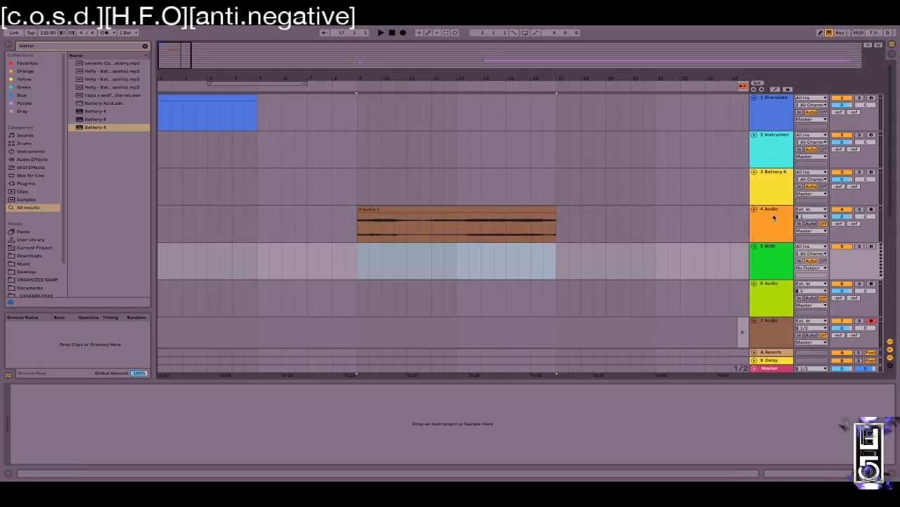
Step: Clear the 'batter' search from the browser search field
{"action": "key", "text": "ctrl+f"}
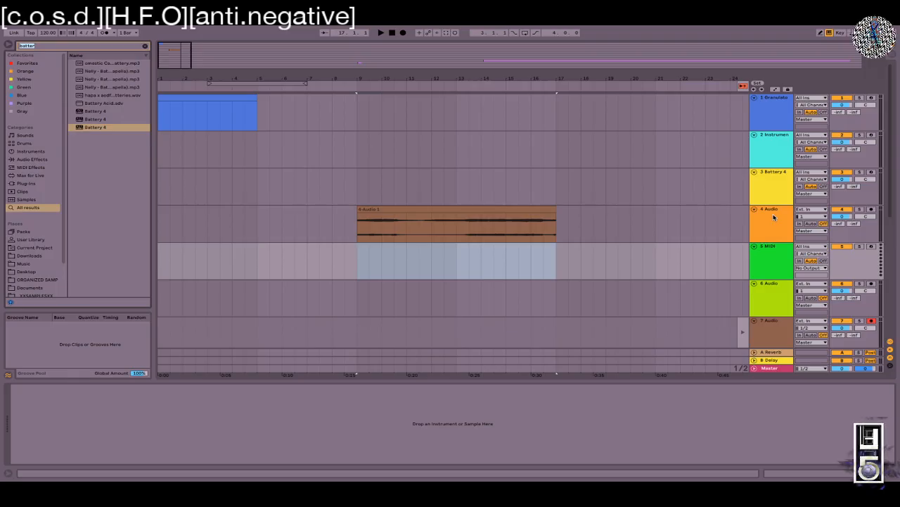
{"action": "key", "text": "Escape"}
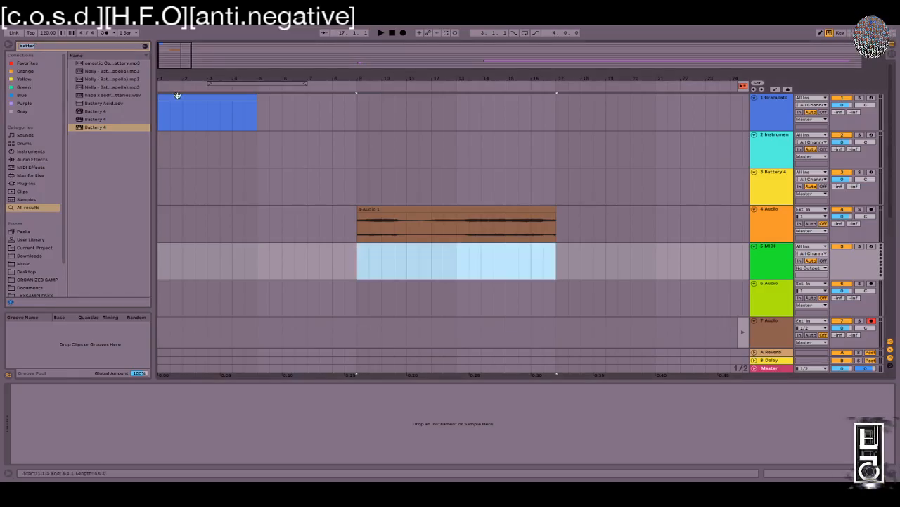
{"action": "left_click", "coordinate": [145, 45]}
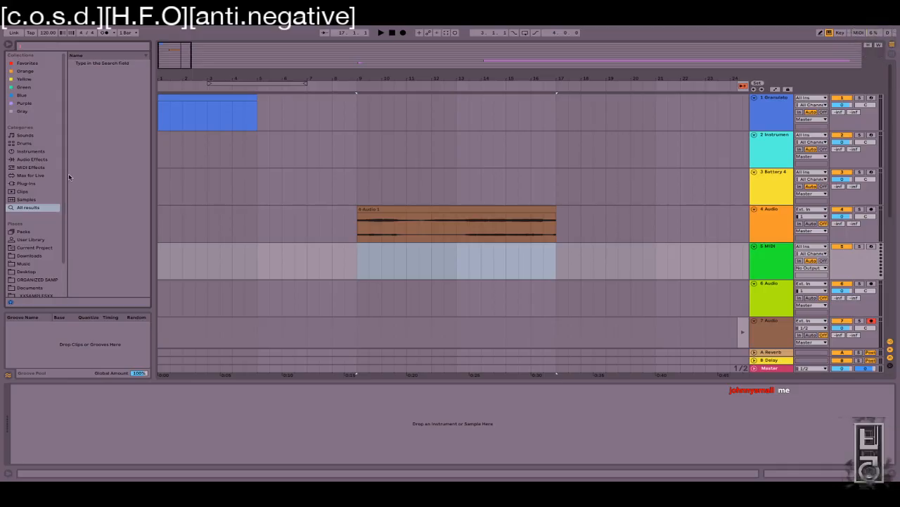
Step: Search the Instruments browser for 'bigbo' and drag the bigboom.adg Drum Rack onto MIDI track 5
{"action": "scroll", "coordinate": [45, 233], "scroll_direction": "down", "scroll_amount": 2}
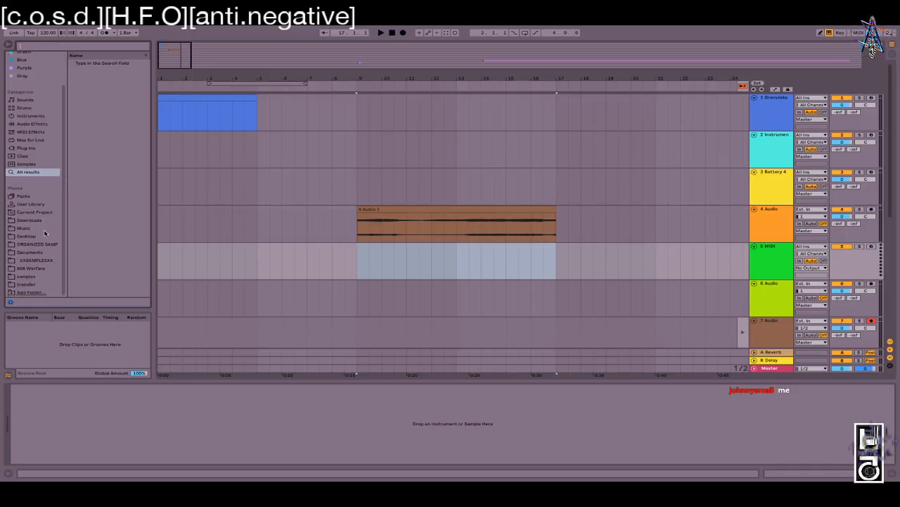
{"action": "left_click", "coordinate": [40, 261]}
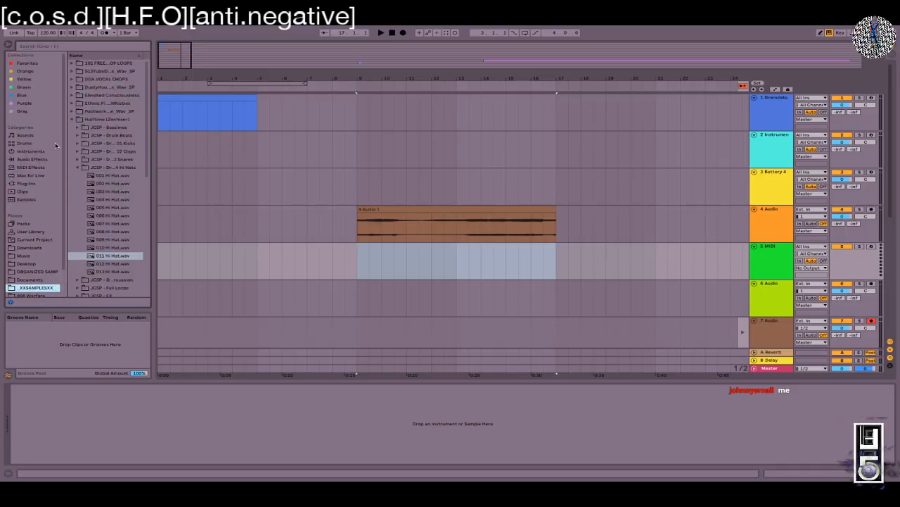
{"action": "left_click", "coordinate": [27, 183]}
{"action": "left_click", "coordinate": [23, 151]}
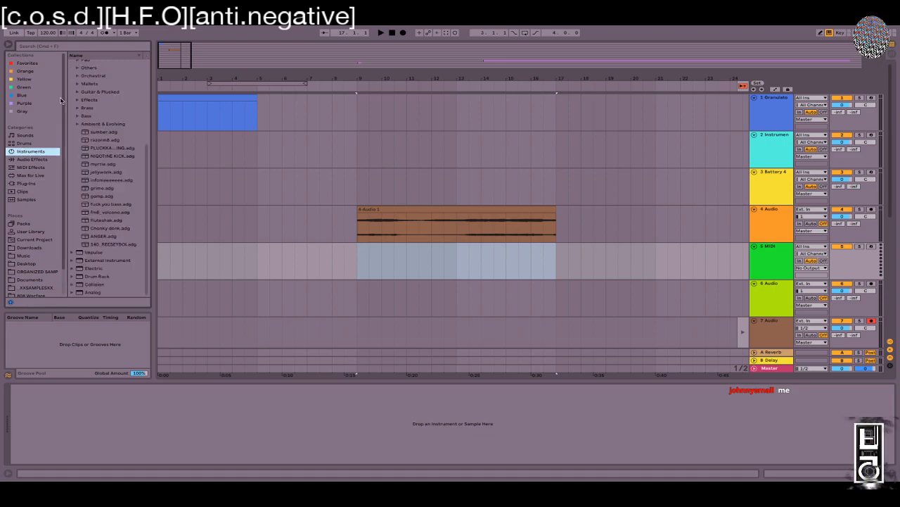
{"action": "scroll", "coordinate": [88, 165], "scroll_direction": "up", "scroll_amount": 5}
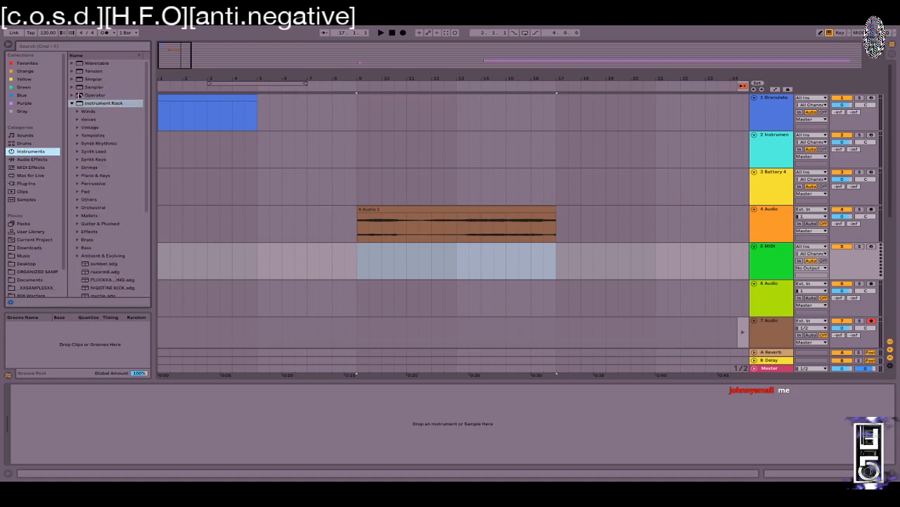
{"action": "left_click", "coordinate": [72, 104]}
{"action": "left_click", "coordinate": [60, 47]}
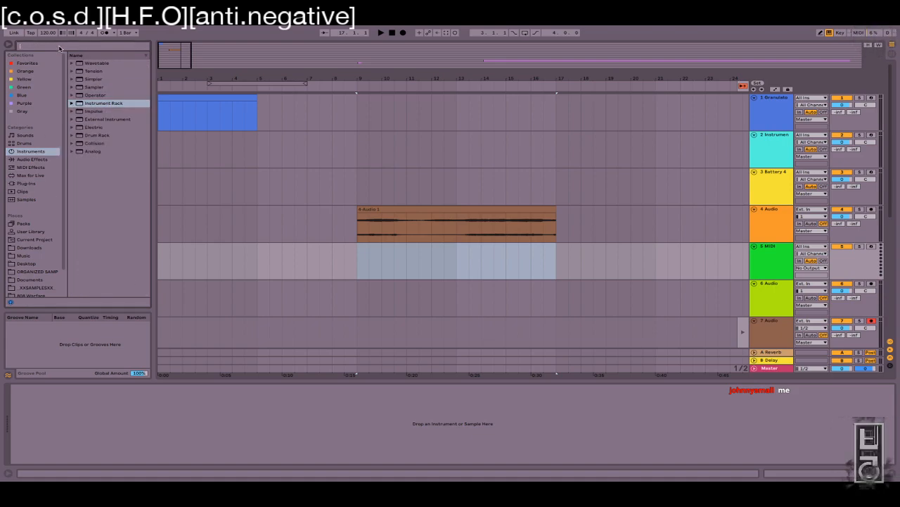
{"action": "type", "text": "big"}
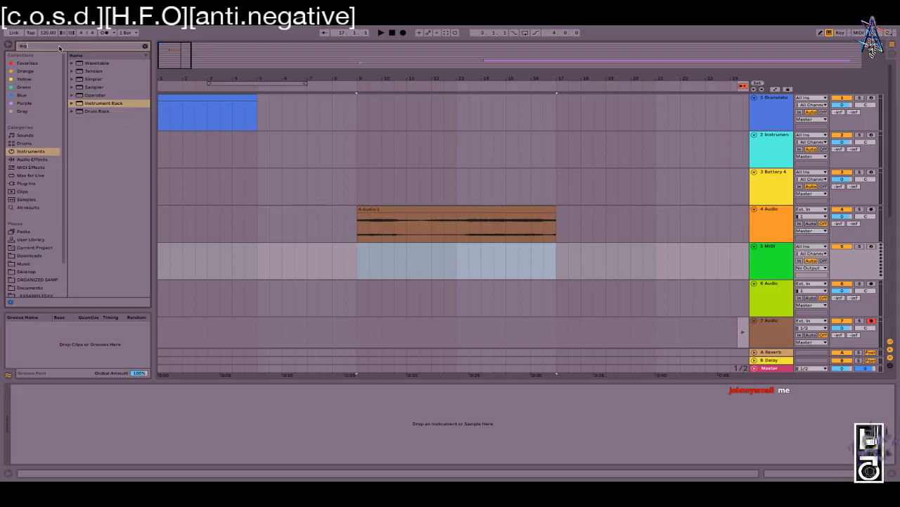
{"action": "type", "text": "boom"}
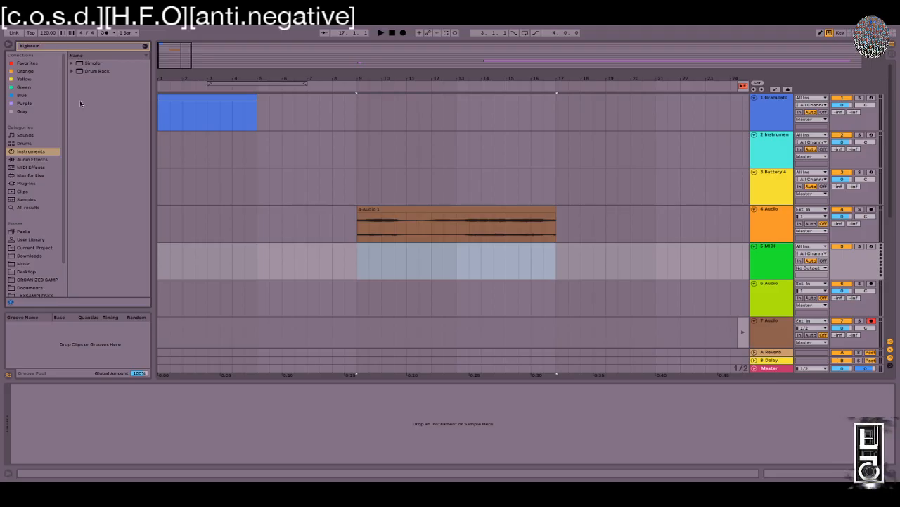
{"action": "left_click", "coordinate": [72, 71]}
{"action": "left_click_drag", "start_coordinate": [104, 80], "coordinate": [397, 243]}
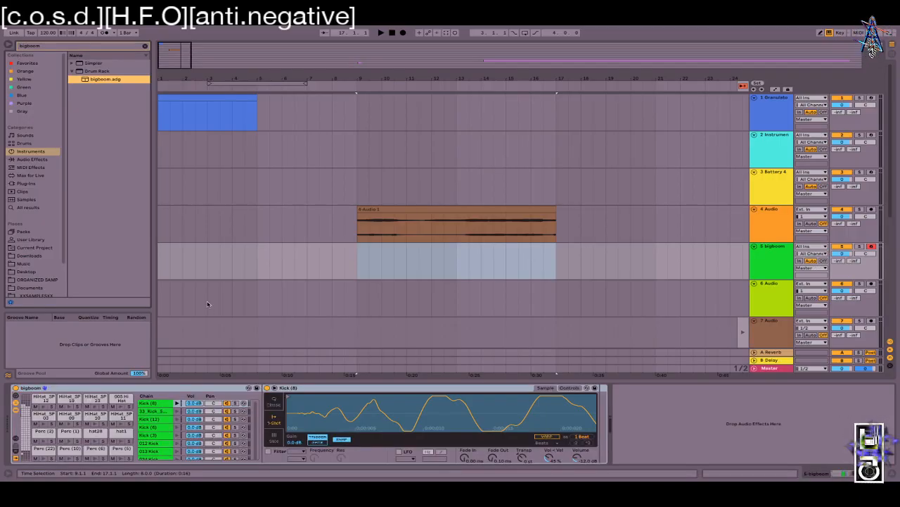
Step: Loop bars 9–17 around the 4-Audio 1 clip and raise the tempo to 160 BPM
{"action": "left_click_drag", "start_coordinate": [361, 68], "coordinate": [296, 57]}
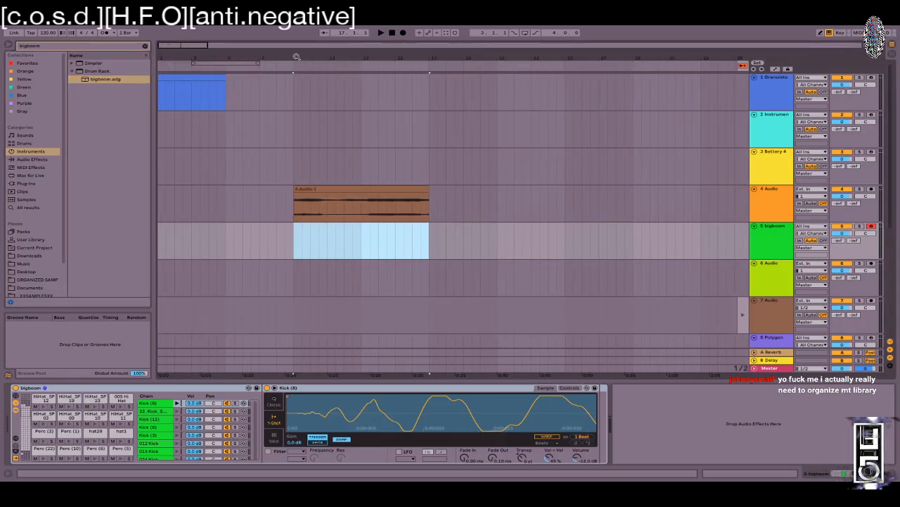
{"action": "left_click", "coordinate": [361, 188]}
{"action": "key", "text": "ctrl+l"}
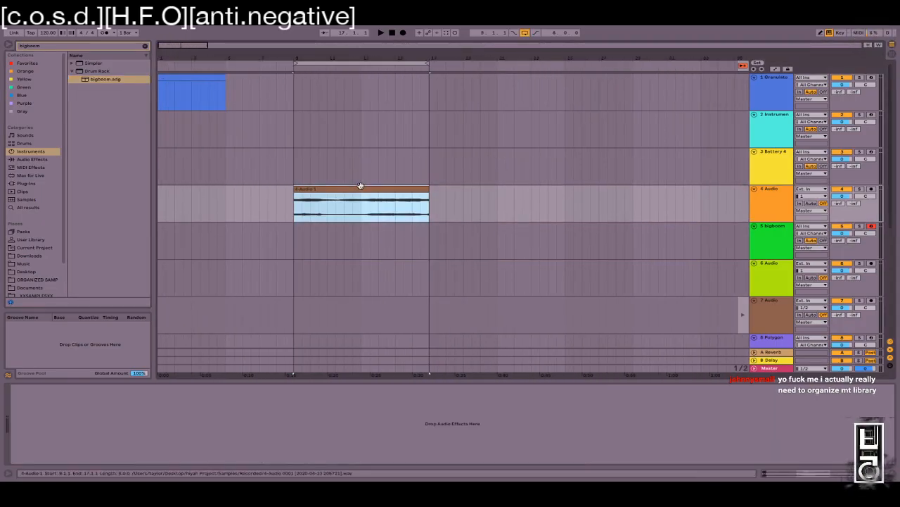
{"action": "left_click", "coordinate": [799, 234]}
{"action": "left_click", "coordinate": [777, 234]}
{"action": "left_click_drag", "start_coordinate": [47, 33], "coordinate": [47, 2]}
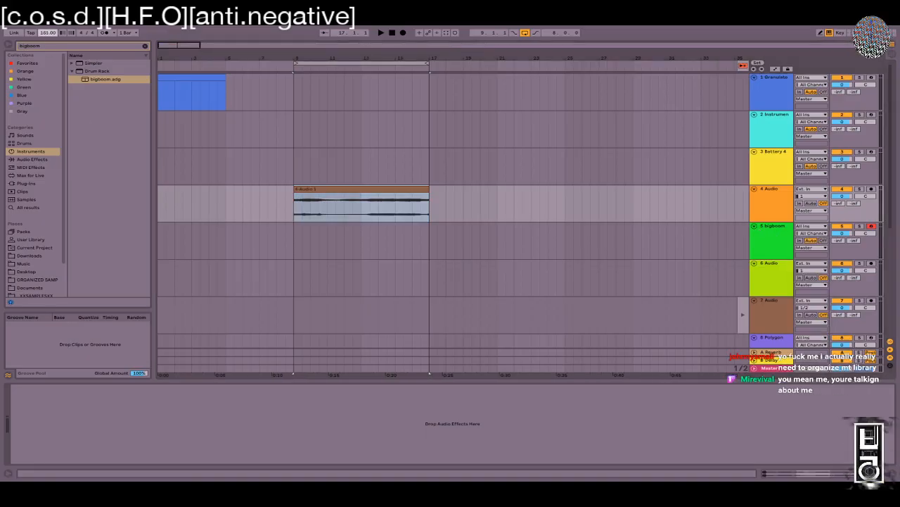
Step: Replace track 5's bigboom kit with boombapXX.adg and shift the sample clip slightly
{"action": "left_click", "coordinate": [784, 239]}
{"action": "key", "text": "ctrl+f"}
{"action": "type", "text": "bomm"}
{"action": "key", "text": "BackSpace"}
{"action": "key", "text": "BackSpace"}
{"action": "type", "text": "ombap"}
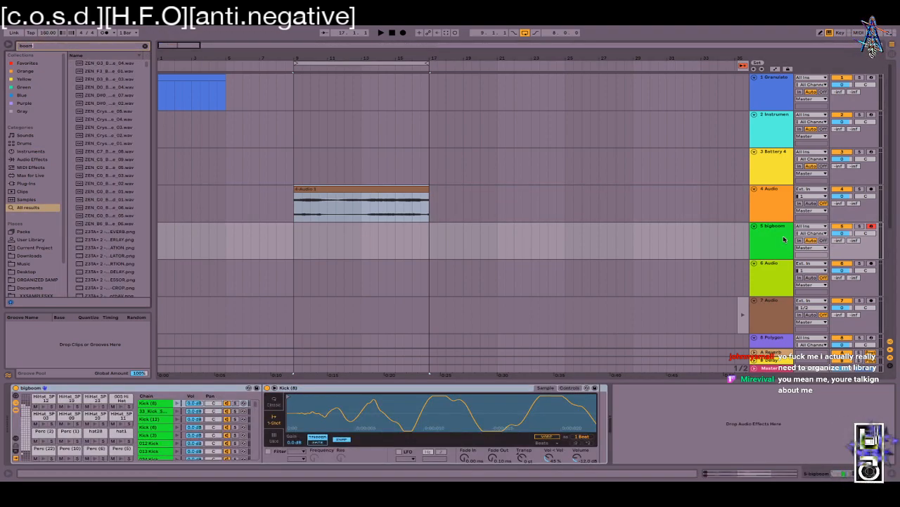
{"action": "type", "text": "xx"}
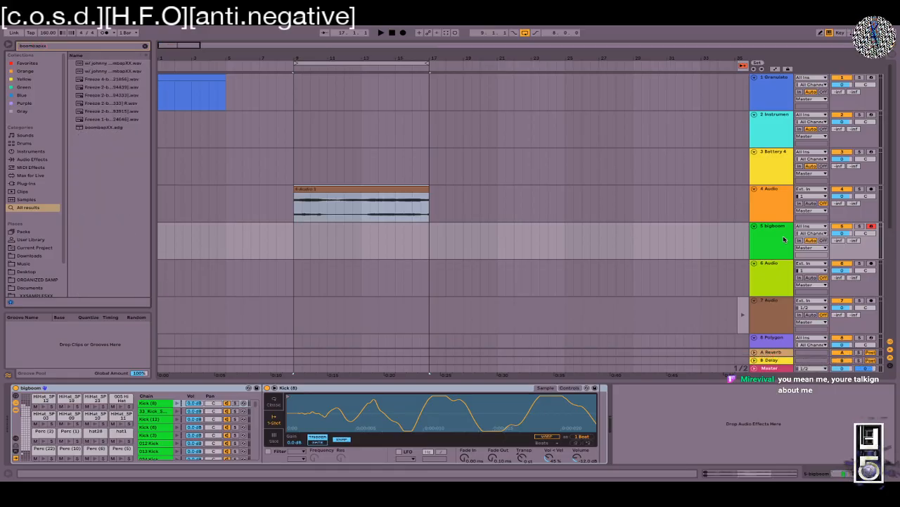
{"action": "left_click", "coordinate": [111, 126]}
{"action": "double_click", "coordinate": [111, 127]}
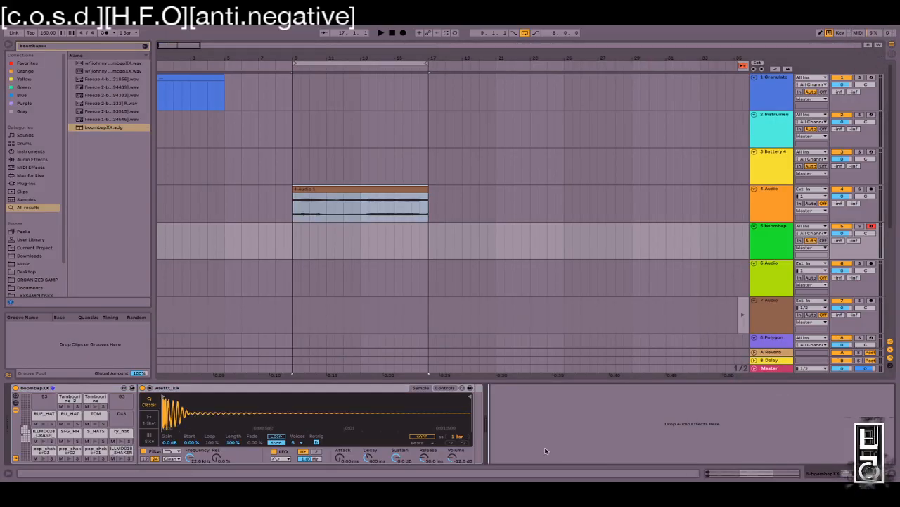
{"action": "left_click_drag", "start_coordinate": [293, 189], "coordinate": [491, 202]}
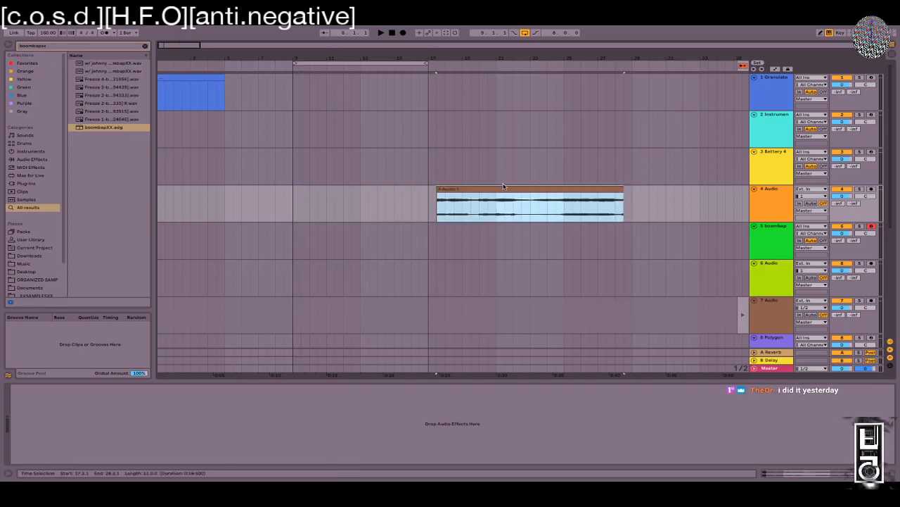
Step: Trim the 4-Audio 1 clip so it starts at bar 9 and ends at bar 17
{"action": "key", "text": "shift+Tab"}
{"action": "key", "text": "shift+Tab"}
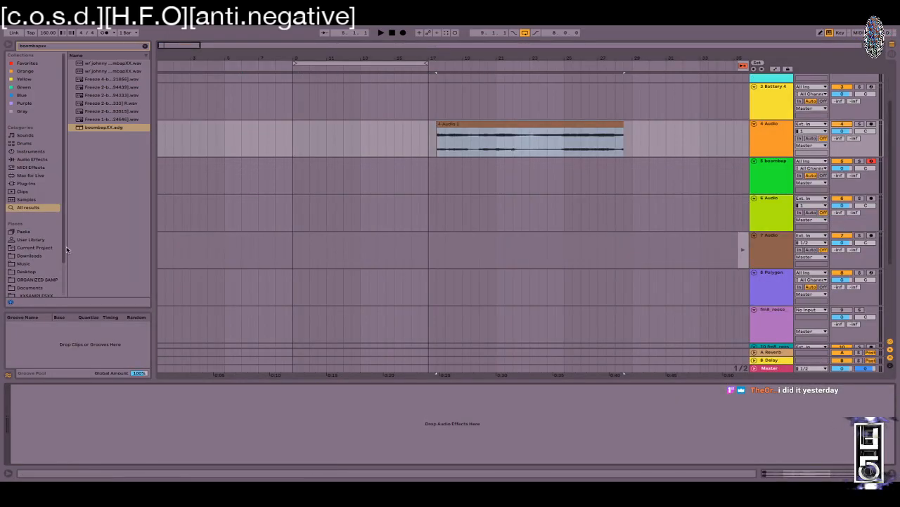
{"action": "left_click_drag", "start_coordinate": [437, 124], "coordinate": [314, 127]}
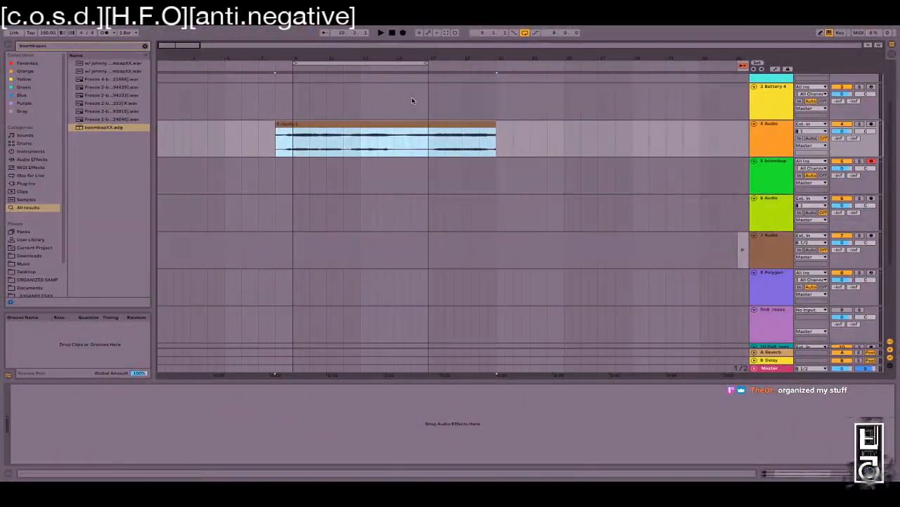
{"action": "left_click", "coordinate": [307, 143]}
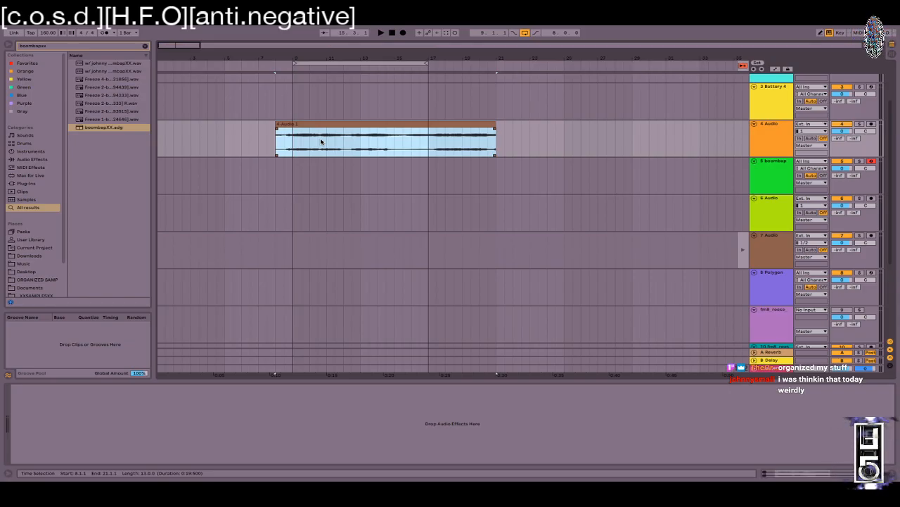
{"action": "left_click_drag", "start_coordinate": [276, 125], "coordinate": [295, 123]}
{"action": "left_click_drag", "start_coordinate": [316, 60], "coordinate": [310, 30]}
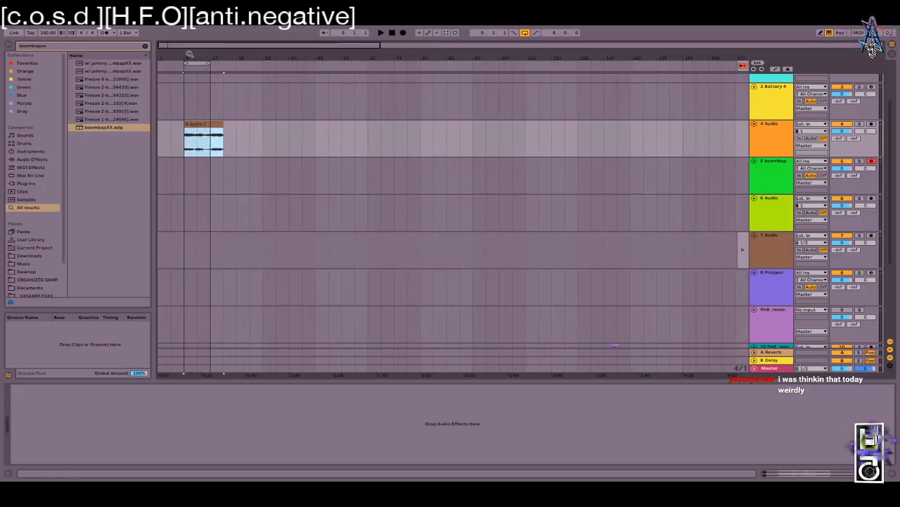
{"action": "left_click_drag", "start_coordinate": [224, 123], "coordinate": [210, 124]}
{"action": "left_click_drag", "start_coordinate": [181, 61], "coordinate": [252, 88]}
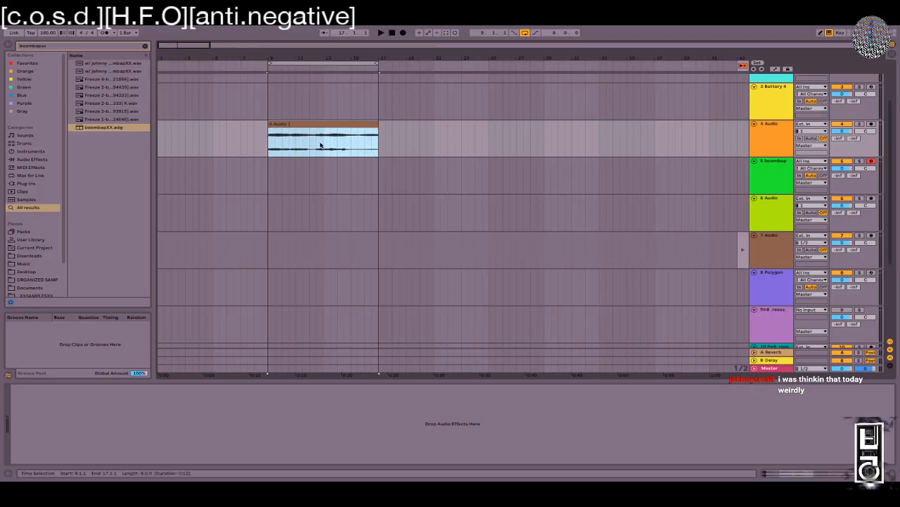
Step: Audition the clip from just before bar 9, then fold all tracks
{"action": "left_click", "coordinate": [259, 150]}
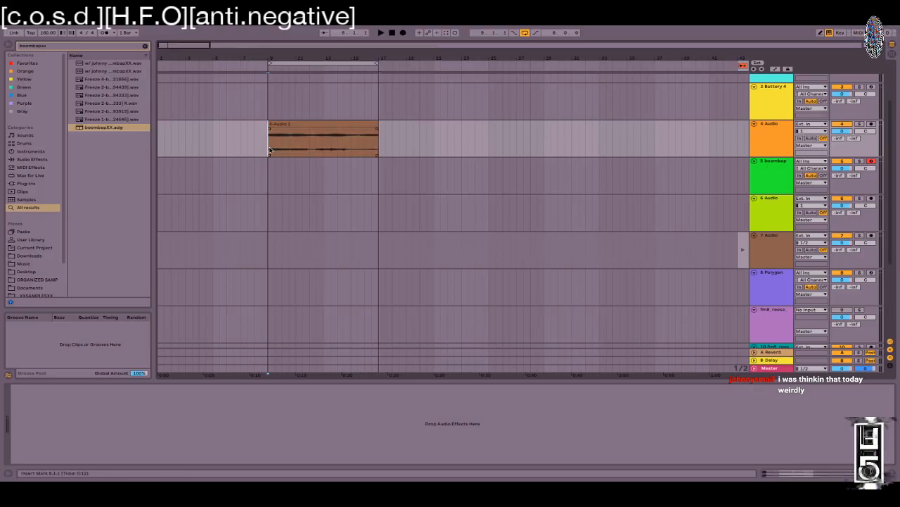
{"action": "key", "text": "space"}
{"action": "scroll", "coordinate": [774, 267], "scroll_direction": "down", "scroll_amount": 4}
{"action": "key", "text": "space"}
{"action": "left_click", "coordinate": [754, 110], "text": "alt"}
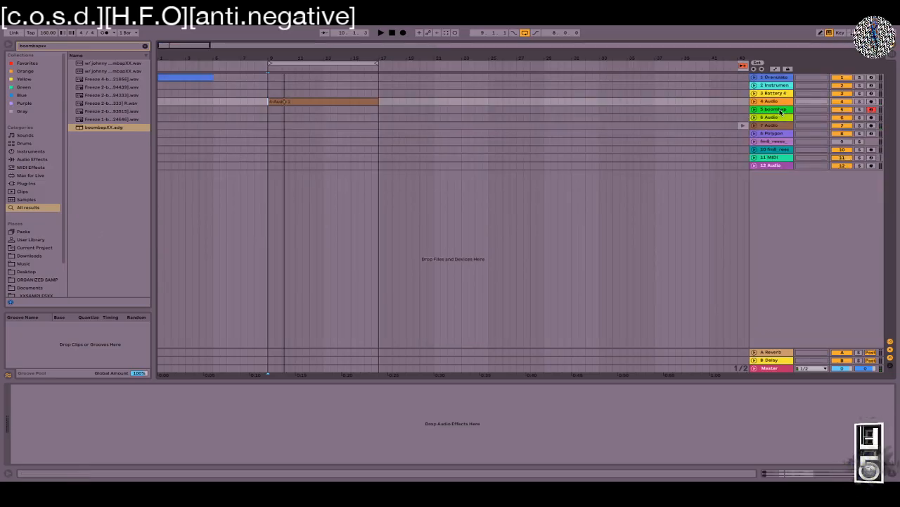
Step: Save the set as 'hiyah 2'
{"action": "key", "text": "super+shift+s"}
{"action": "key", "text": "Right"}
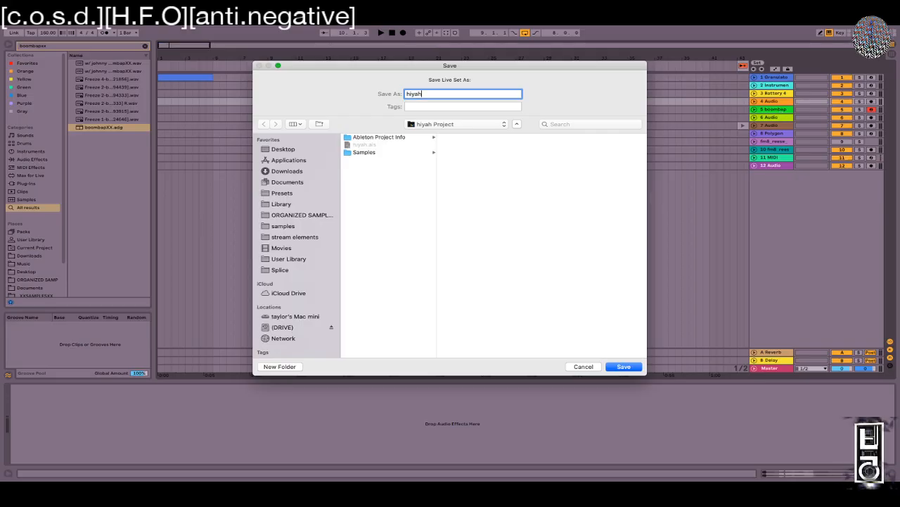
{"action": "key", "text": "Return"}
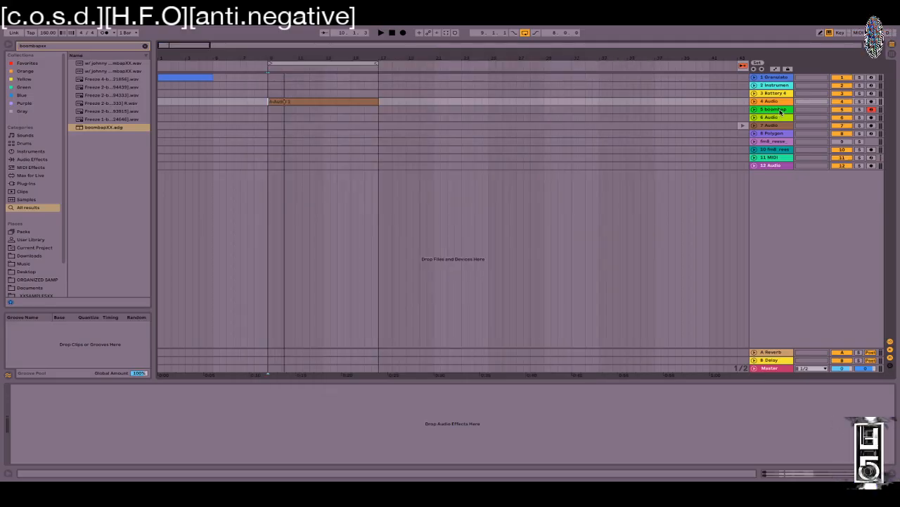
Step: Delete tracks 6–12 Audio plus Granulato and Instrumen, then play from bar 9
{"action": "left_click", "coordinate": [780, 117]}
{"action": "left_click", "coordinate": [779, 110]}
{"action": "left_click", "coordinate": [772, 166]}
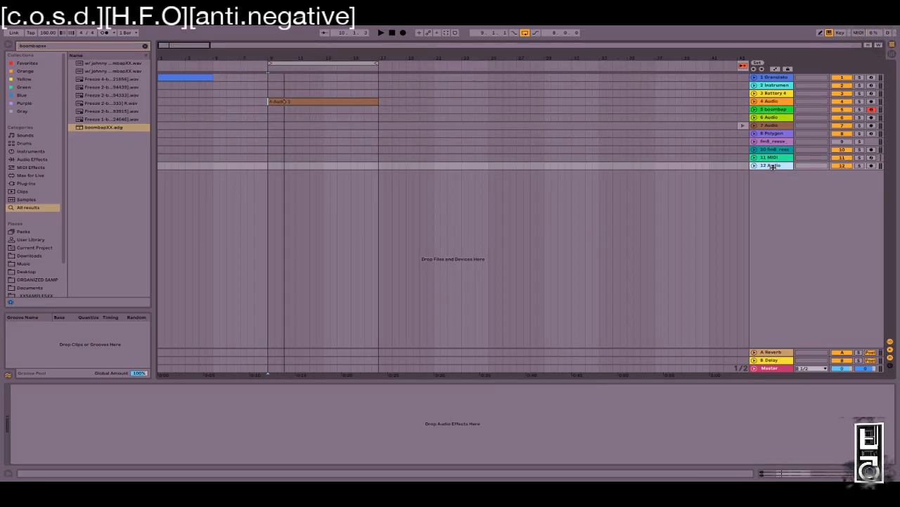
{"action": "left_click", "coordinate": [775, 117]}
{"action": "left_click", "coordinate": [777, 166]}
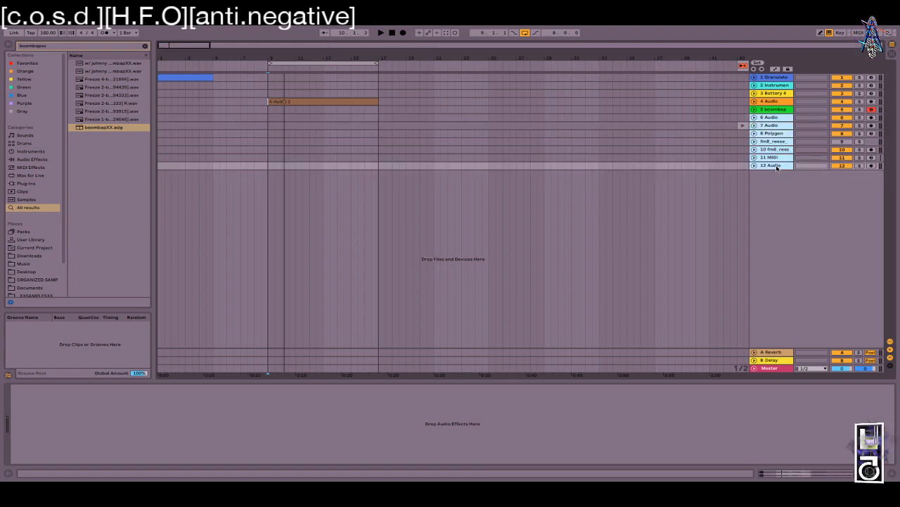
{"action": "key", "text": "Delete"}
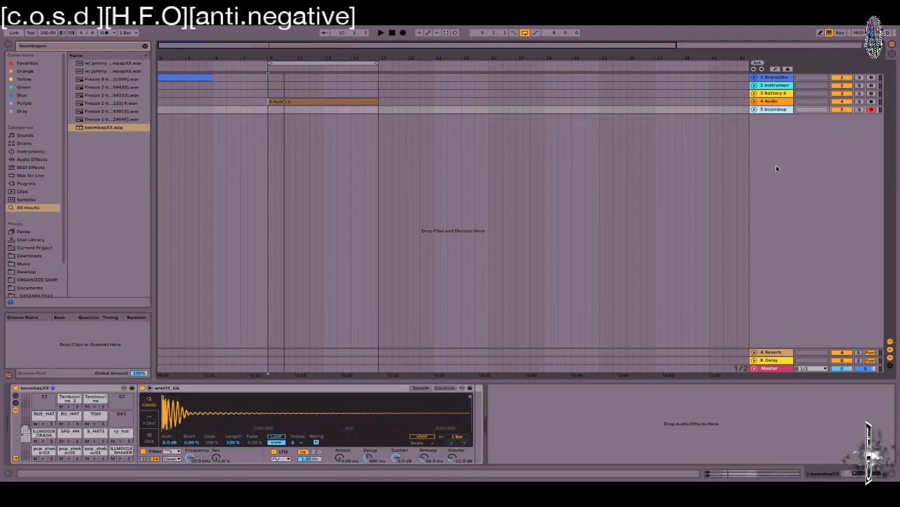
{"action": "left_click", "coordinate": [770, 78]}
{"action": "left_click", "coordinate": [773, 85]}
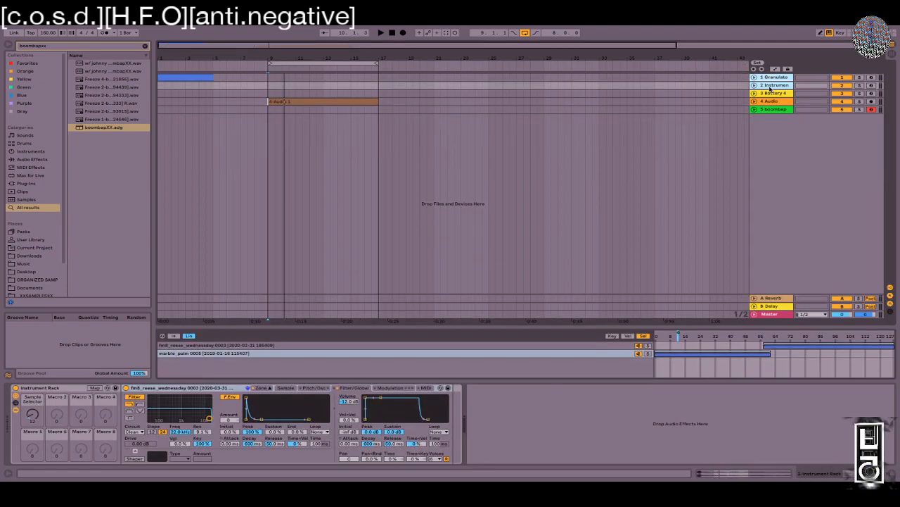
{"action": "key", "text": "Delete"}
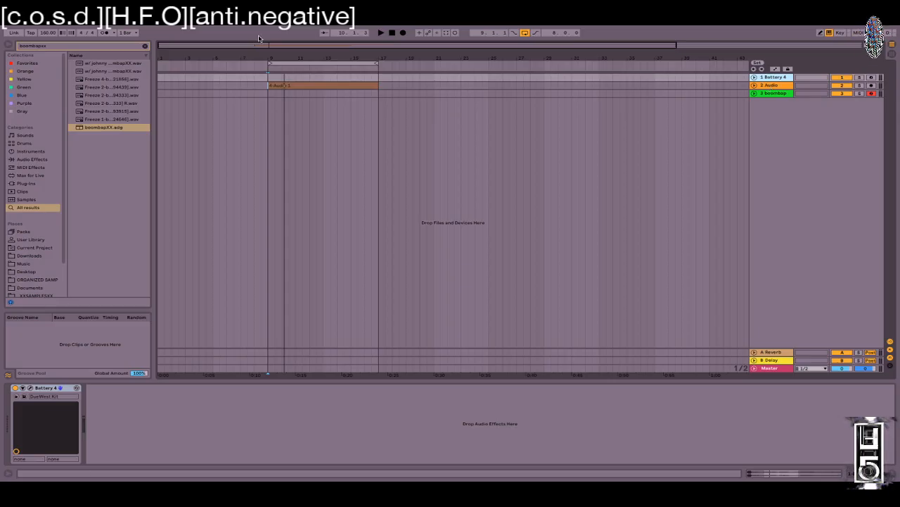
{"action": "key", "text": "space"}
Step: Open the sample clip on 2 Audio and turn its Warp off
{"action": "left_click_drag", "start_coordinate": [259, 47], "coordinate": [326, 65]}
{"action": "left_click", "coordinate": [511, 86]}
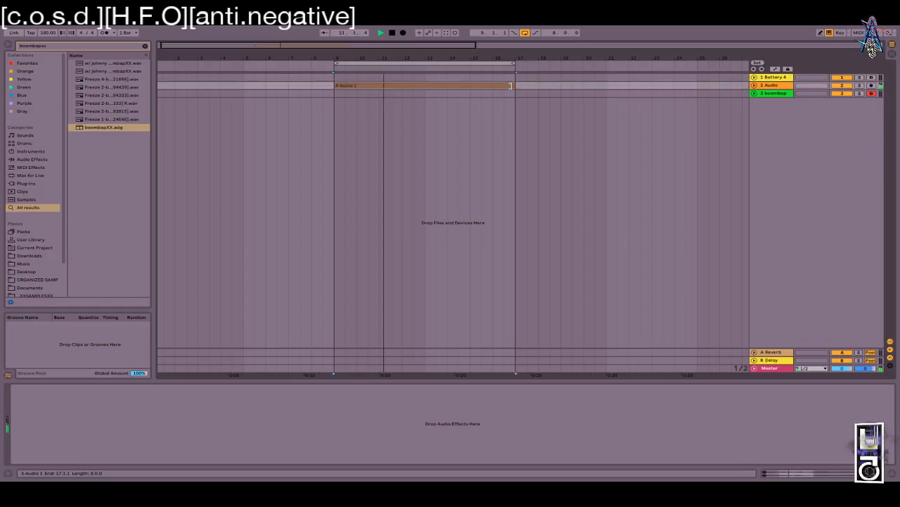
{"action": "double_click", "coordinate": [512, 86]}
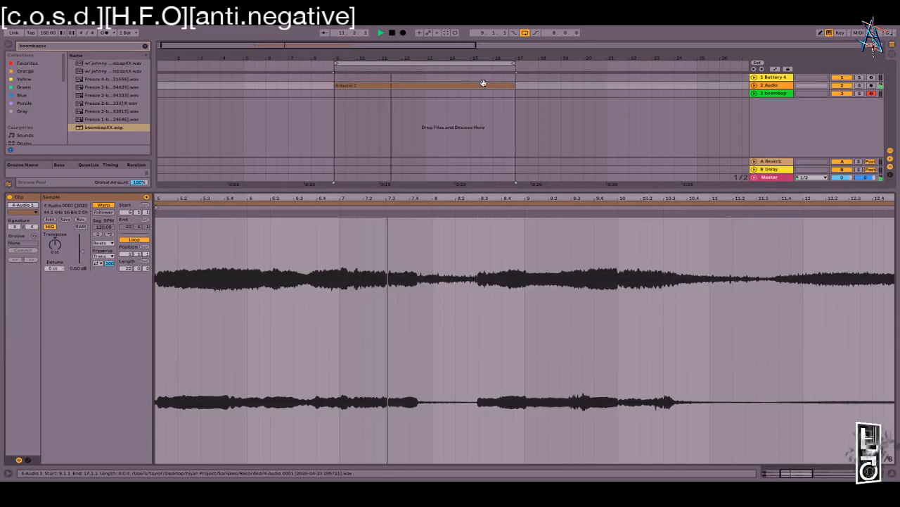
{"action": "left_click", "coordinate": [755, 85]}
{"action": "double_click", "coordinate": [390, 110]}
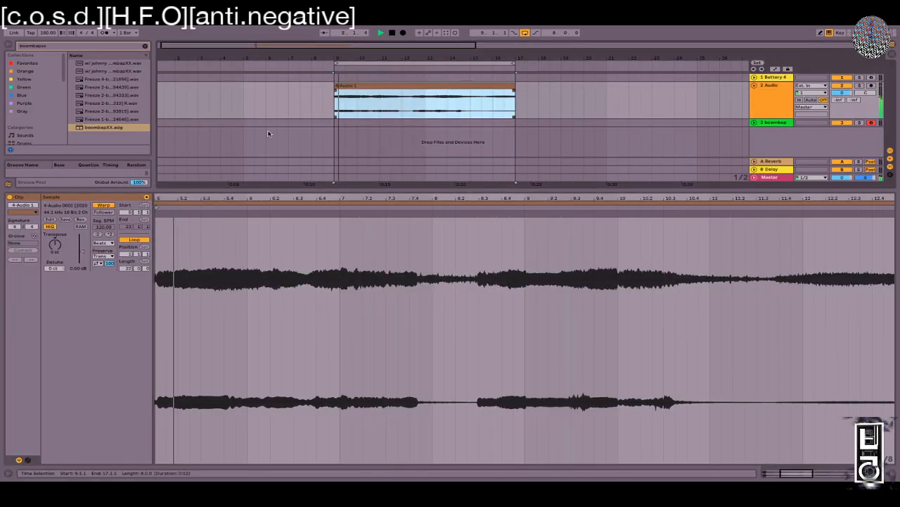
{"action": "left_click", "coordinate": [104, 206]}
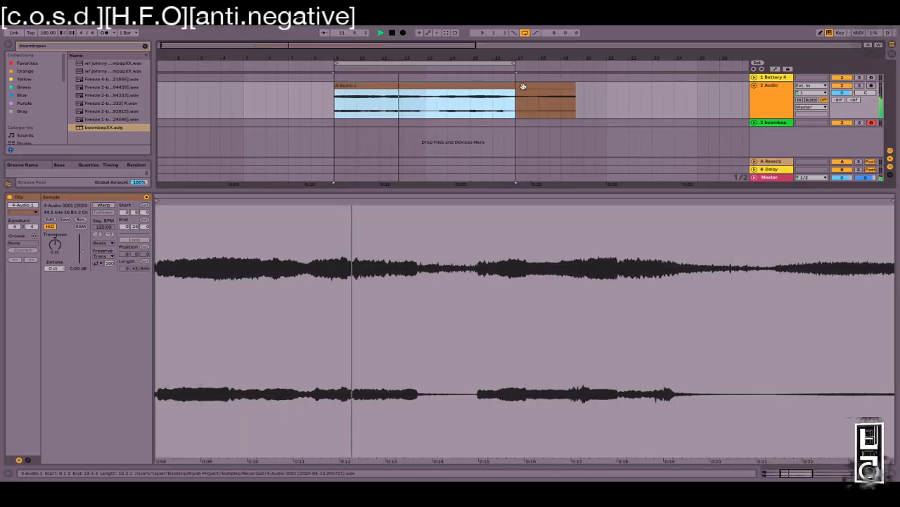
Step: Shift the unwarped clip earlier and audition it from around bar 9
{"action": "left_click_drag", "start_coordinate": [516, 87], "coordinate": [459, 102]}
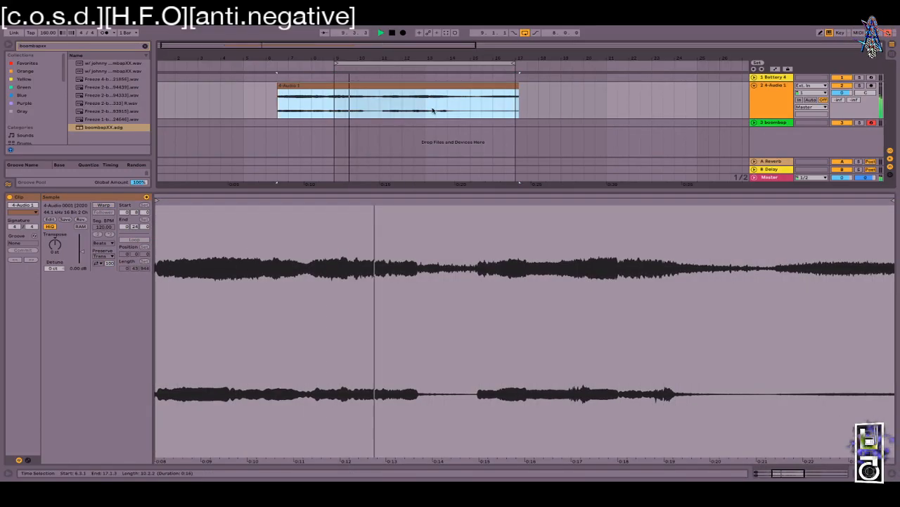
{"action": "left_click", "coordinate": [333, 104]}
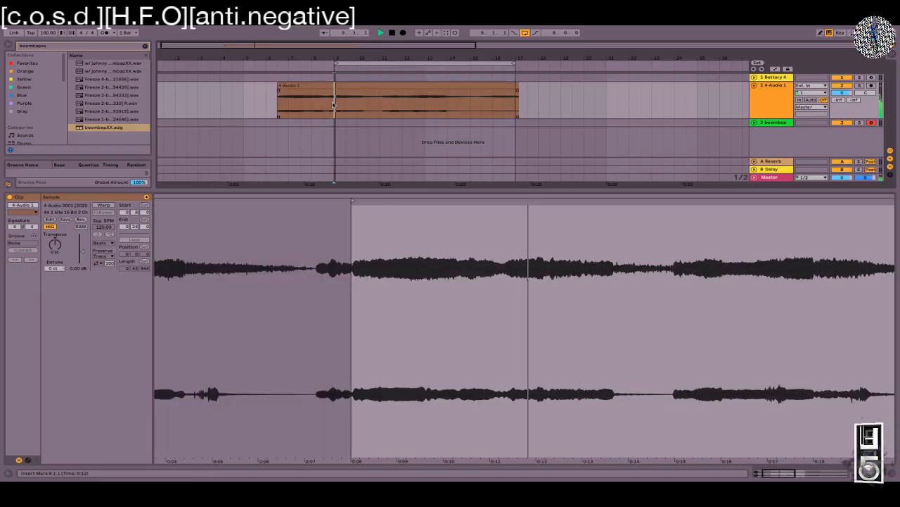
{"action": "key", "text": "space"}
{"action": "left_click_drag", "start_coordinate": [354, 85], "coordinate": [344, 90]}
{"action": "left_click", "coordinate": [335, 113]}
{"action": "key", "text": "space"}
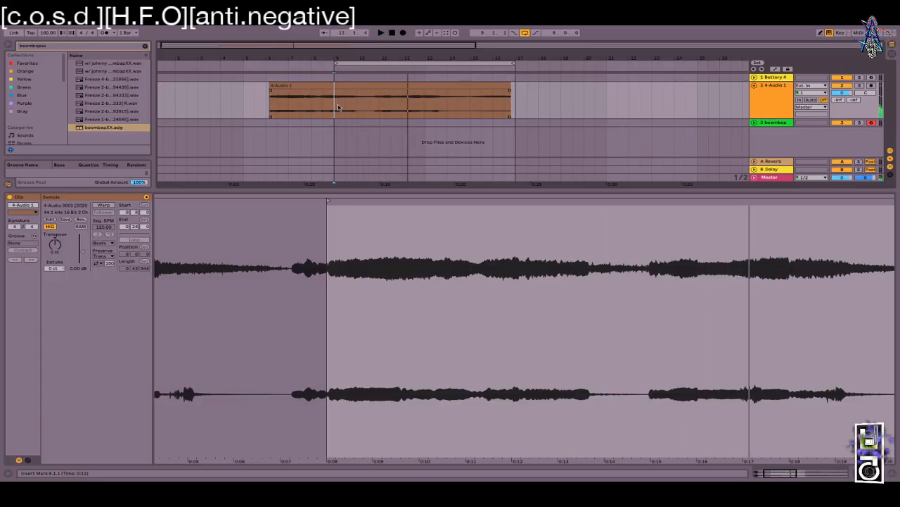
Step: Move the bars 10–16 section to bar 21 and place a small slice near bar 12
{"action": "left_click_drag", "start_coordinate": [379, 109], "coordinate": [553, 91]}
{"action": "left_click_drag", "start_coordinate": [357, 107], "coordinate": [513, 102]}
{"action": "left_click_drag", "start_coordinate": [423, 93], "coordinate": [673, 93]}
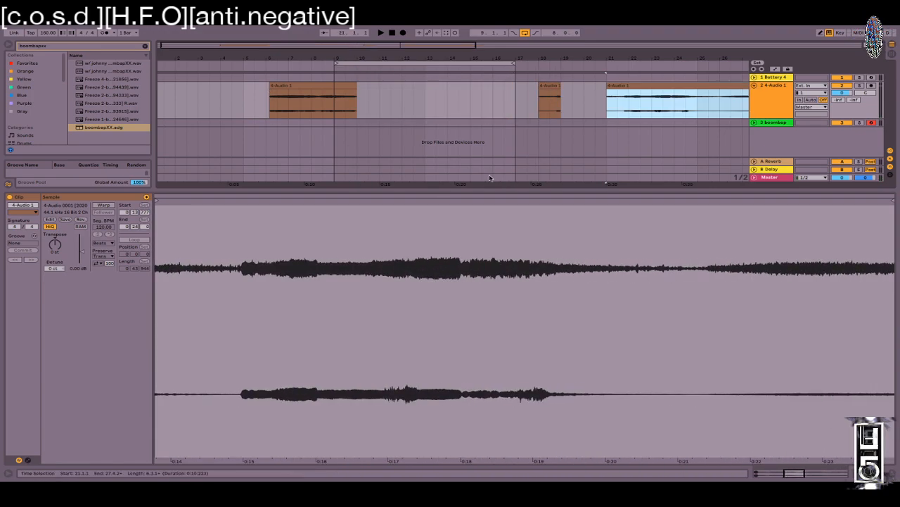
{"action": "left_click_drag", "start_coordinate": [547, 91], "coordinate": [410, 102]}
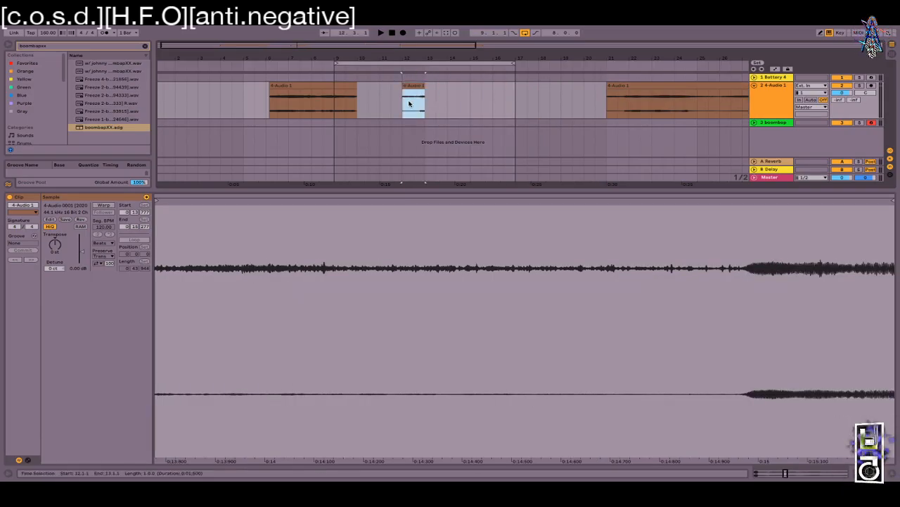
{"action": "left_click", "coordinate": [405, 108]}
{"action": "key", "text": "space"}
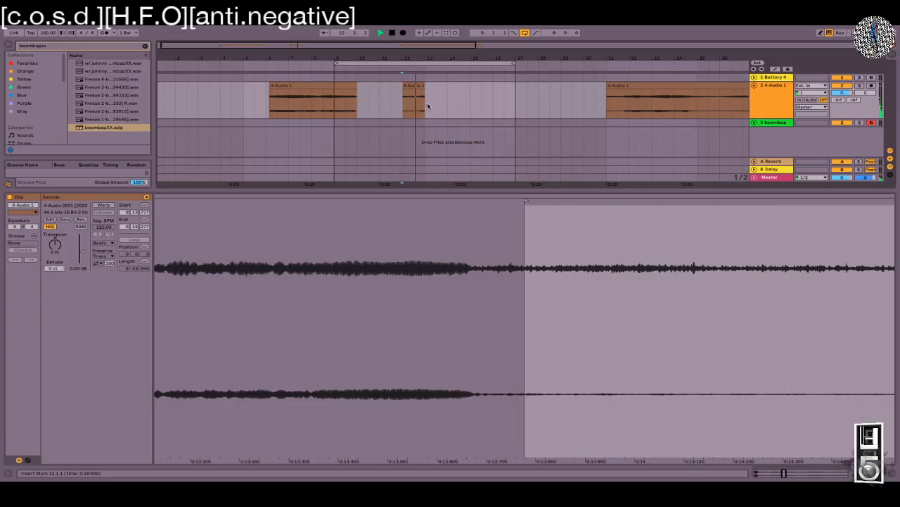
Step: Trim both ends of the short bar-12 slice and give it a fade-in
{"action": "left_click_drag", "start_coordinate": [424, 85], "coordinate": [425, 87]}
{"action": "key", "text": "space"}
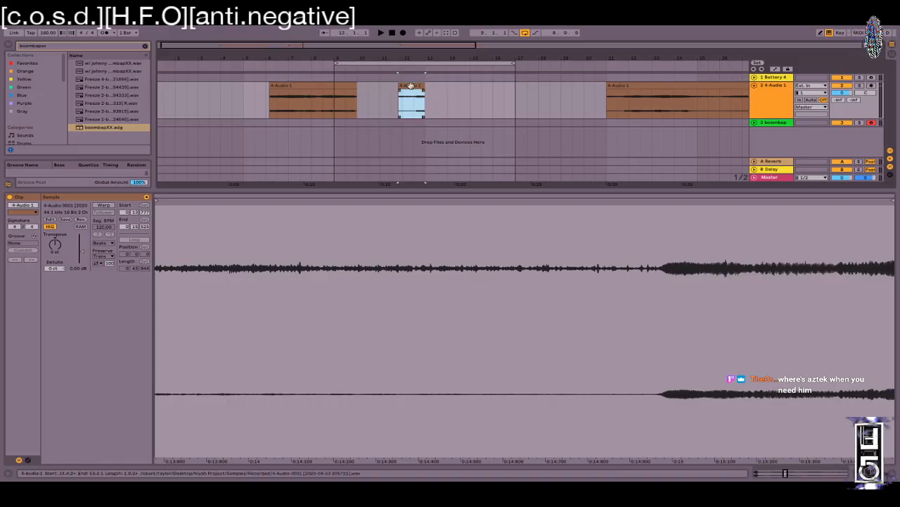
{"action": "left_click_drag", "start_coordinate": [400, 86], "coordinate": [417, 93]}
{"action": "left_click_drag", "start_coordinate": [416, 100], "coordinate": [417, 109]}
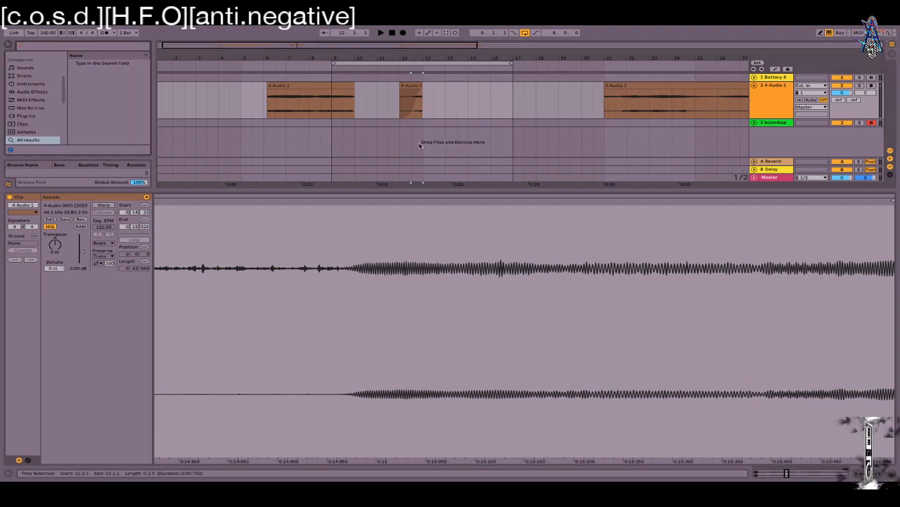
{"action": "left_click", "coordinate": [454, 106]}
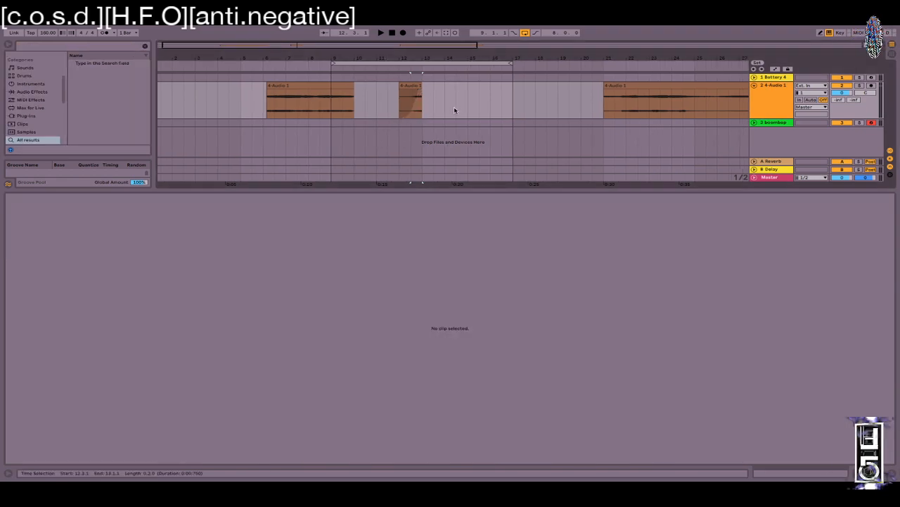
Step: Create a MIDI clip over bars 9–13 on boombap with two KICK LOW END II notes
{"action": "left_click", "coordinate": [754, 123]}
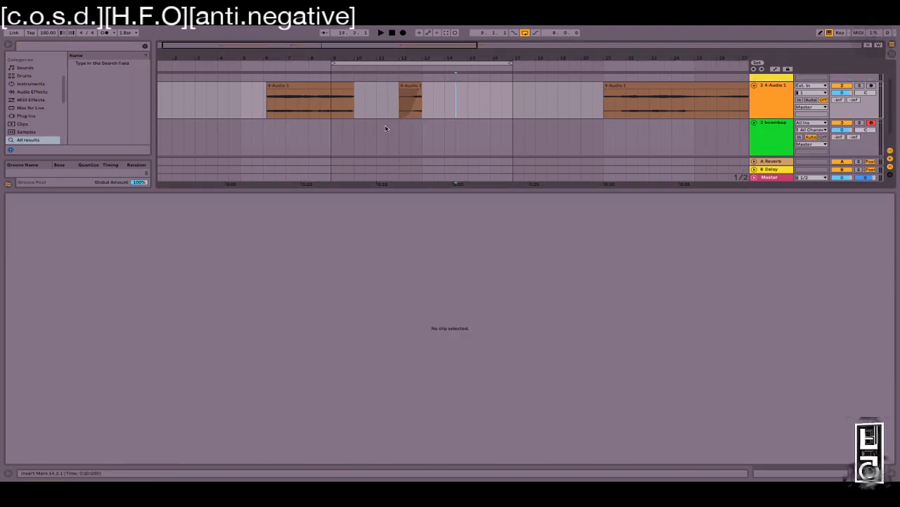
{"action": "left_click_drag", "start_coordinate": [425, 135], "coordinate": [330, 133]}
{"action": "key", "text": "super+shift+m"}
{"action": "left_click_drag", "start_coordinate": [173, 437], "coordinate": [177, 388]}
{"action": "double_click", "coordinate": [185, 391]}
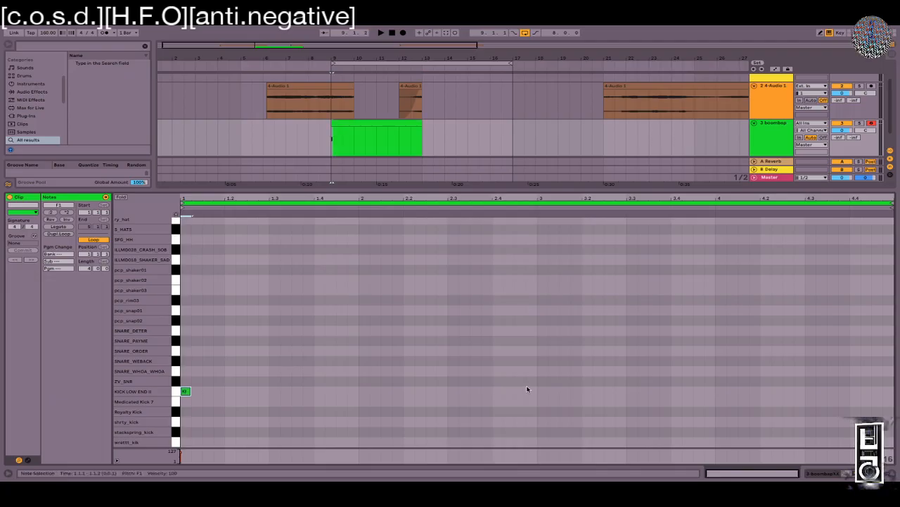
{"action": "left_click", "coordinate": [282, 394]}
{"action": "double_click", "coordinate": [297, 391]}
Step: Move the short slice to a new 4 Audio track at bar 9 and remove its fade-in
{"action": "left_click_drag", "start_coordinate": [406, 92], "coordinate": [349, 139]}
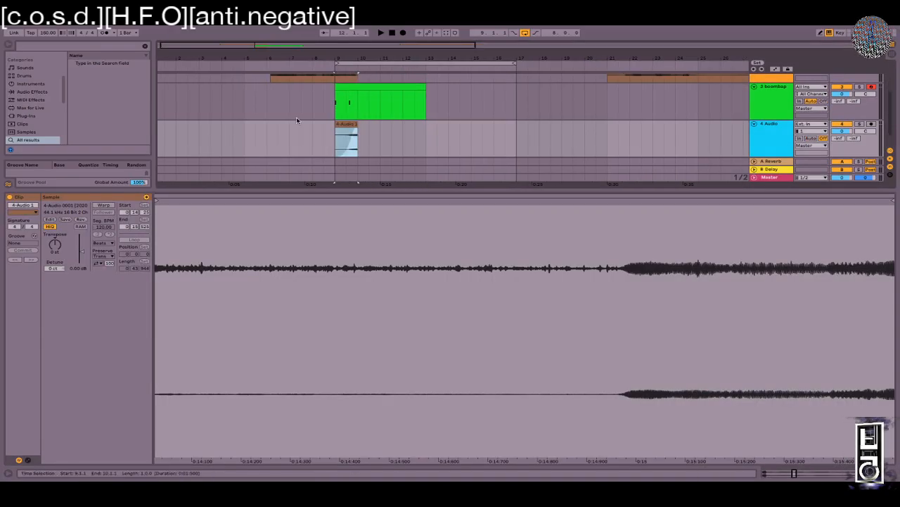
{"action": "left_click_drag", "start_coordinate": [330, 57], "coordinate": [330, 114]}
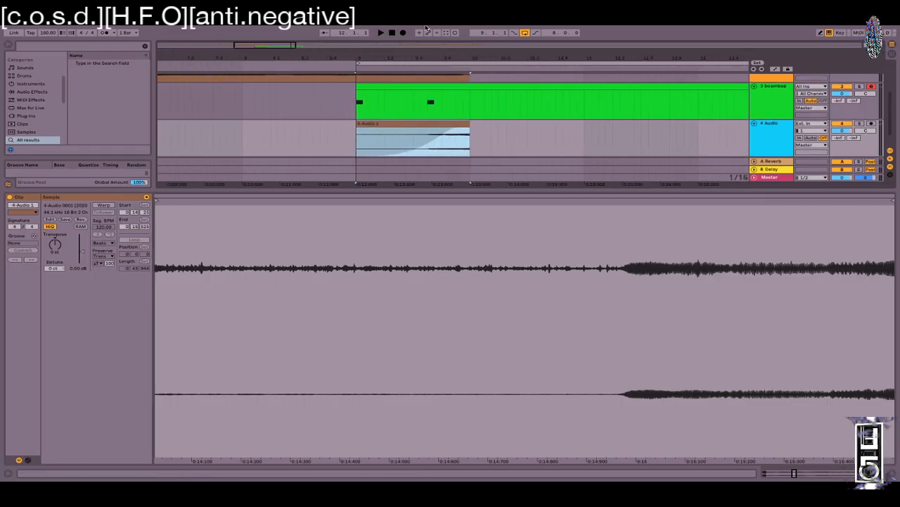
{"action": "left_click_drag", "start_coordinate": [463, 129], "coordinate": [307, 109]}
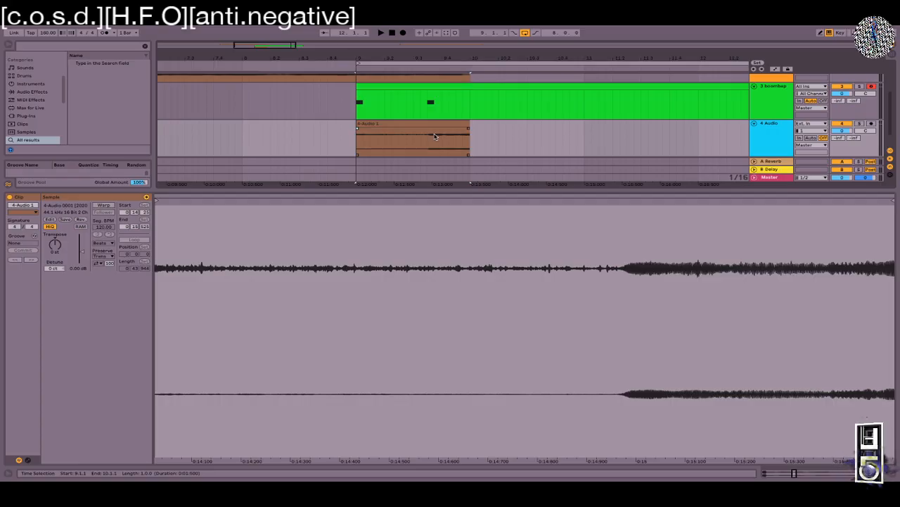
{"action": "scroll", "coordinate": [426, 130], "scroll_direction": "up", "scroll_amount": 3}
{"action": "scroll", "coordinate": [426, 130], "scroll_direction": "up", "scroll_amount": 1}
{"action": "key", "text": "shift+Tab"}
{"action": "left_click_drag", "start_coordinate": [454, 56], "coordinate": [454, 27]}
{"action": "left_click_drag", "start_coordinate": [454, 58], "coordinate": [404, 92]}
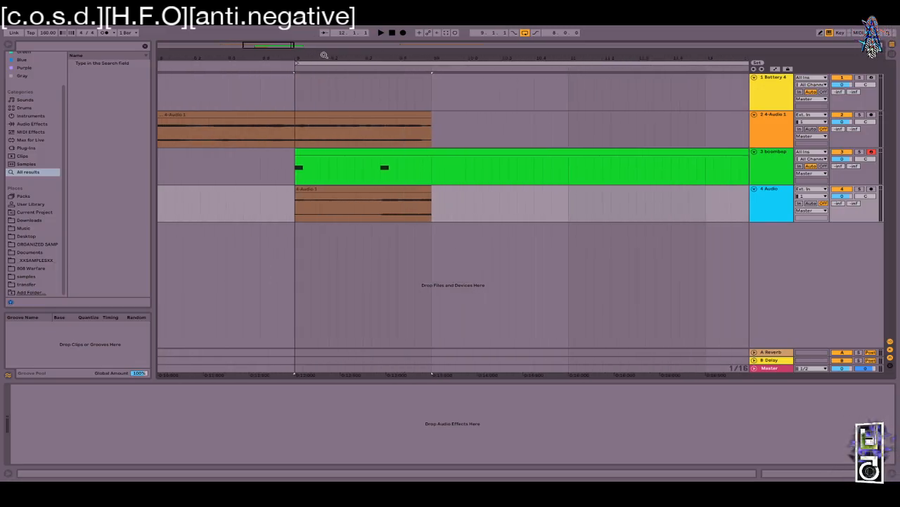
Step: Move the track-2 chop to bar 10 and add a third kick plus a pcp_snap02 note
{"action": "left_click", "coordinate": [296, 134]}
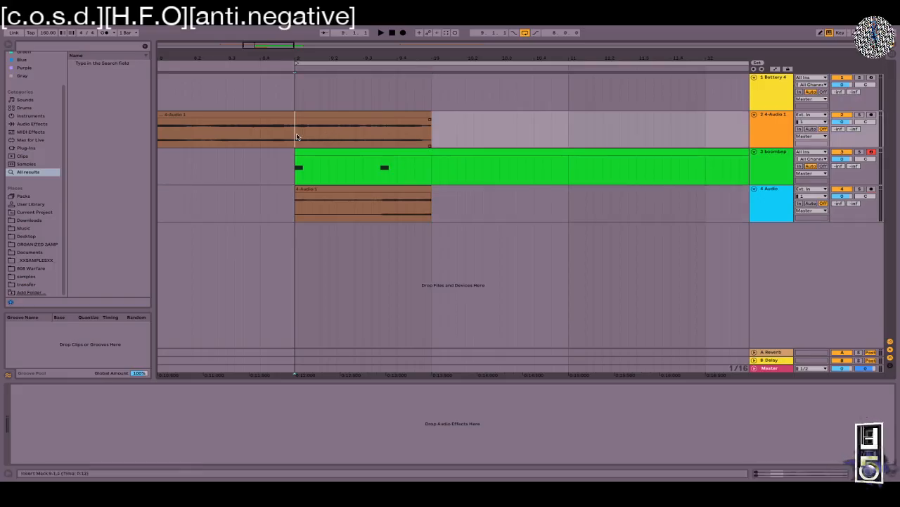
{"action": "left_click_drag", "start_coordinate": [313, 120], "coordinate": [457, 124]}
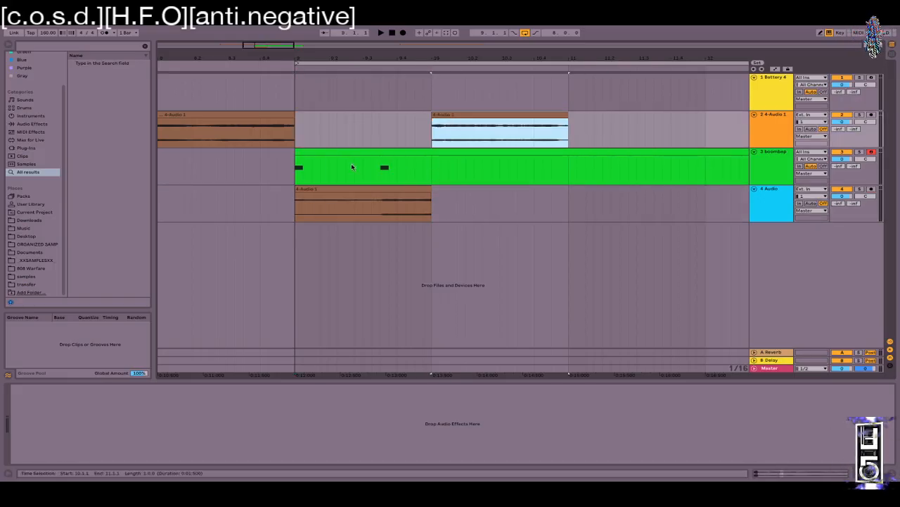
{"action": "double_click", "coordinate": [394, 150]}
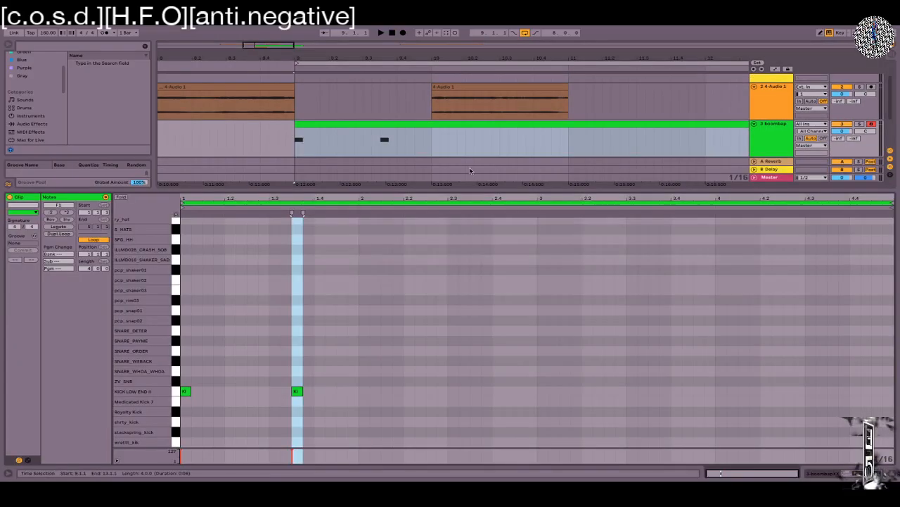
{"action": "double_click", "coordinate": [327, 390]}
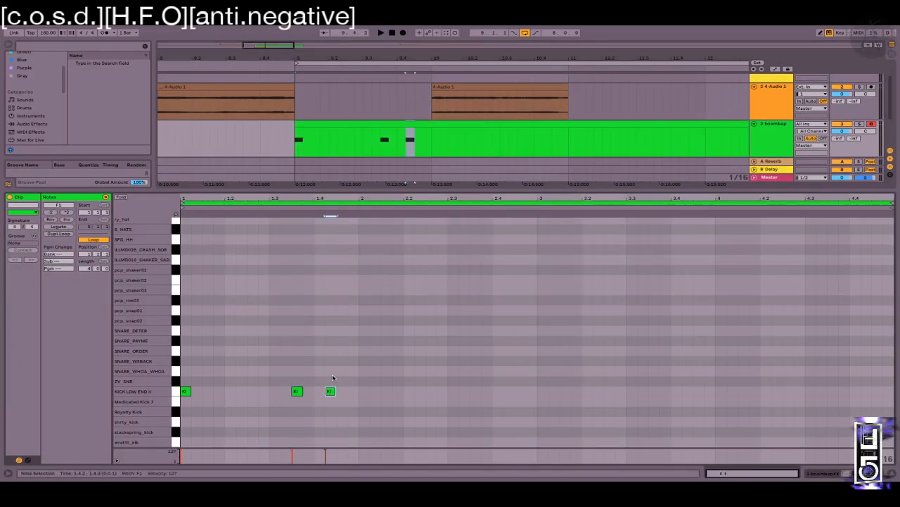
{"action": "double_click", "coordinate": [270, 300]}
{"action": "left_click_drag", "start_coordinate": [273, 301], "coordinate": [274, 321]}
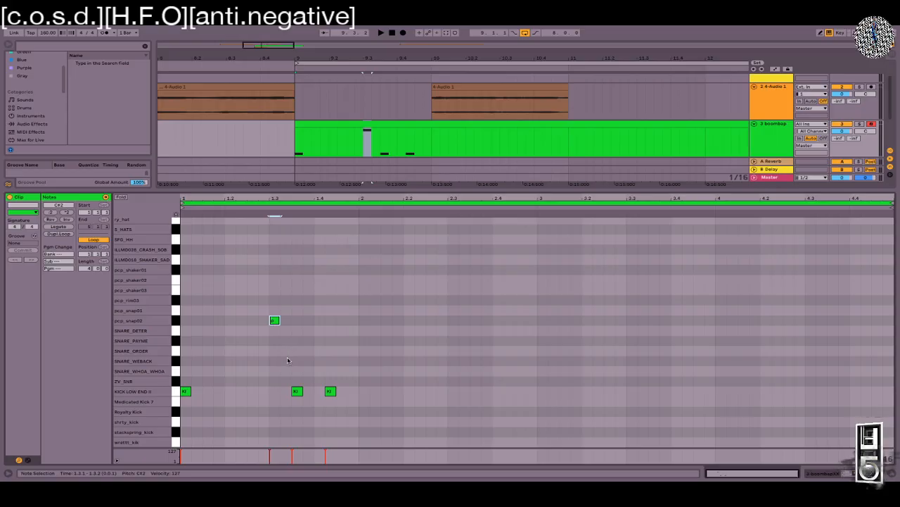
{"action": "left_click_drag", "start_coordinate": [275, 321], "coordinate": [275, 331]}
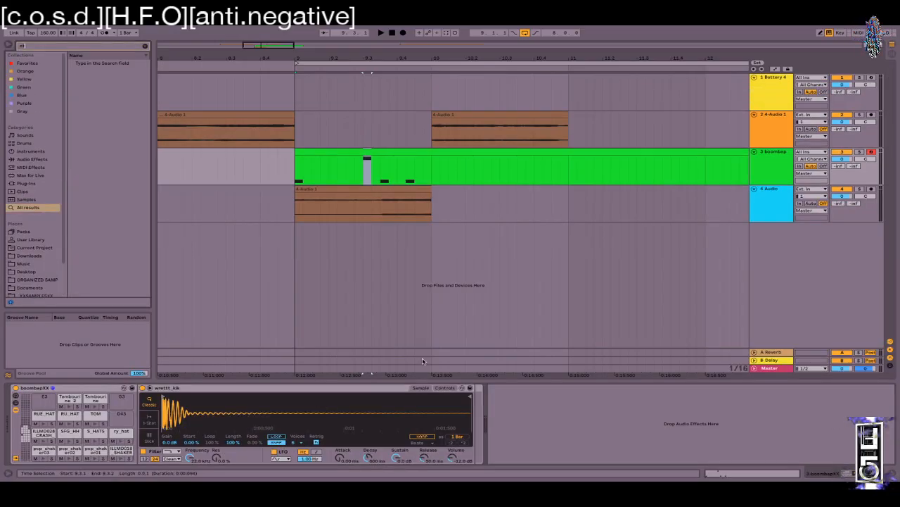
Step: Load the ottKICK preset after the boombap kit and set playback to start at bar 9
{"action": "key", "text": "BackSpace"}
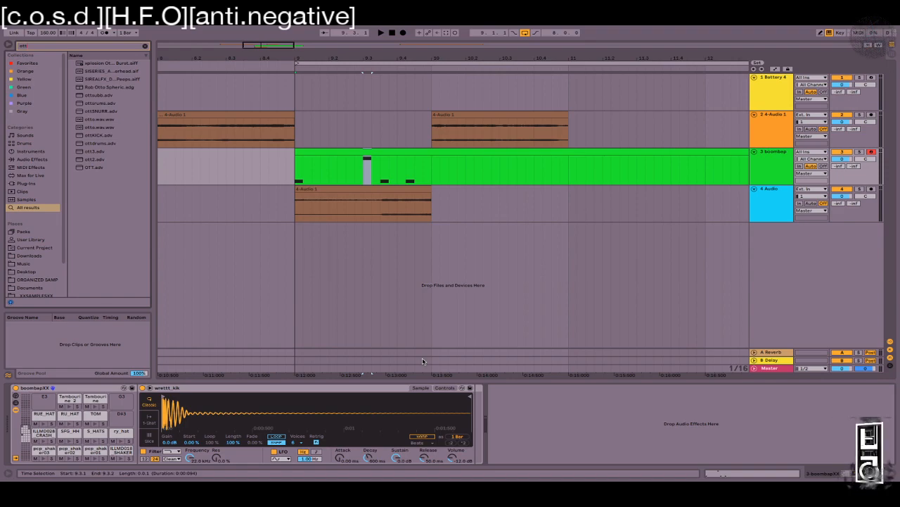
{"action": "type", "text": "k"}
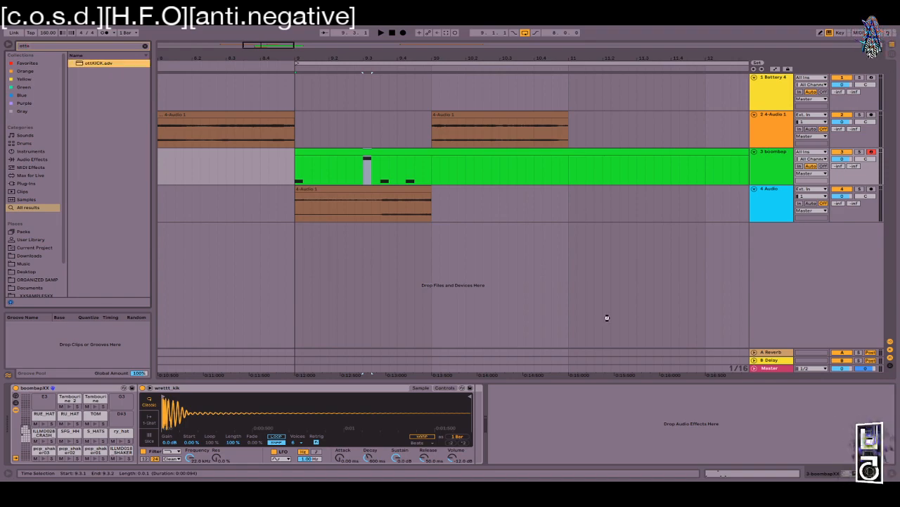
{"action": "key", "text": "Return"}
{"action": "left_click_drag", "start_coordinate": [432, 168], "coordinate": [570, 163]}
{"action": "left_click", "coordinate": [300, 170]}
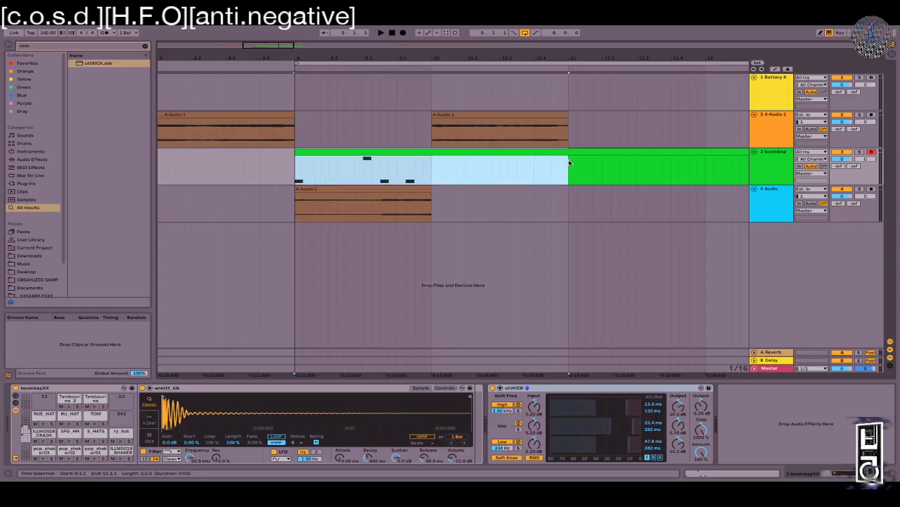